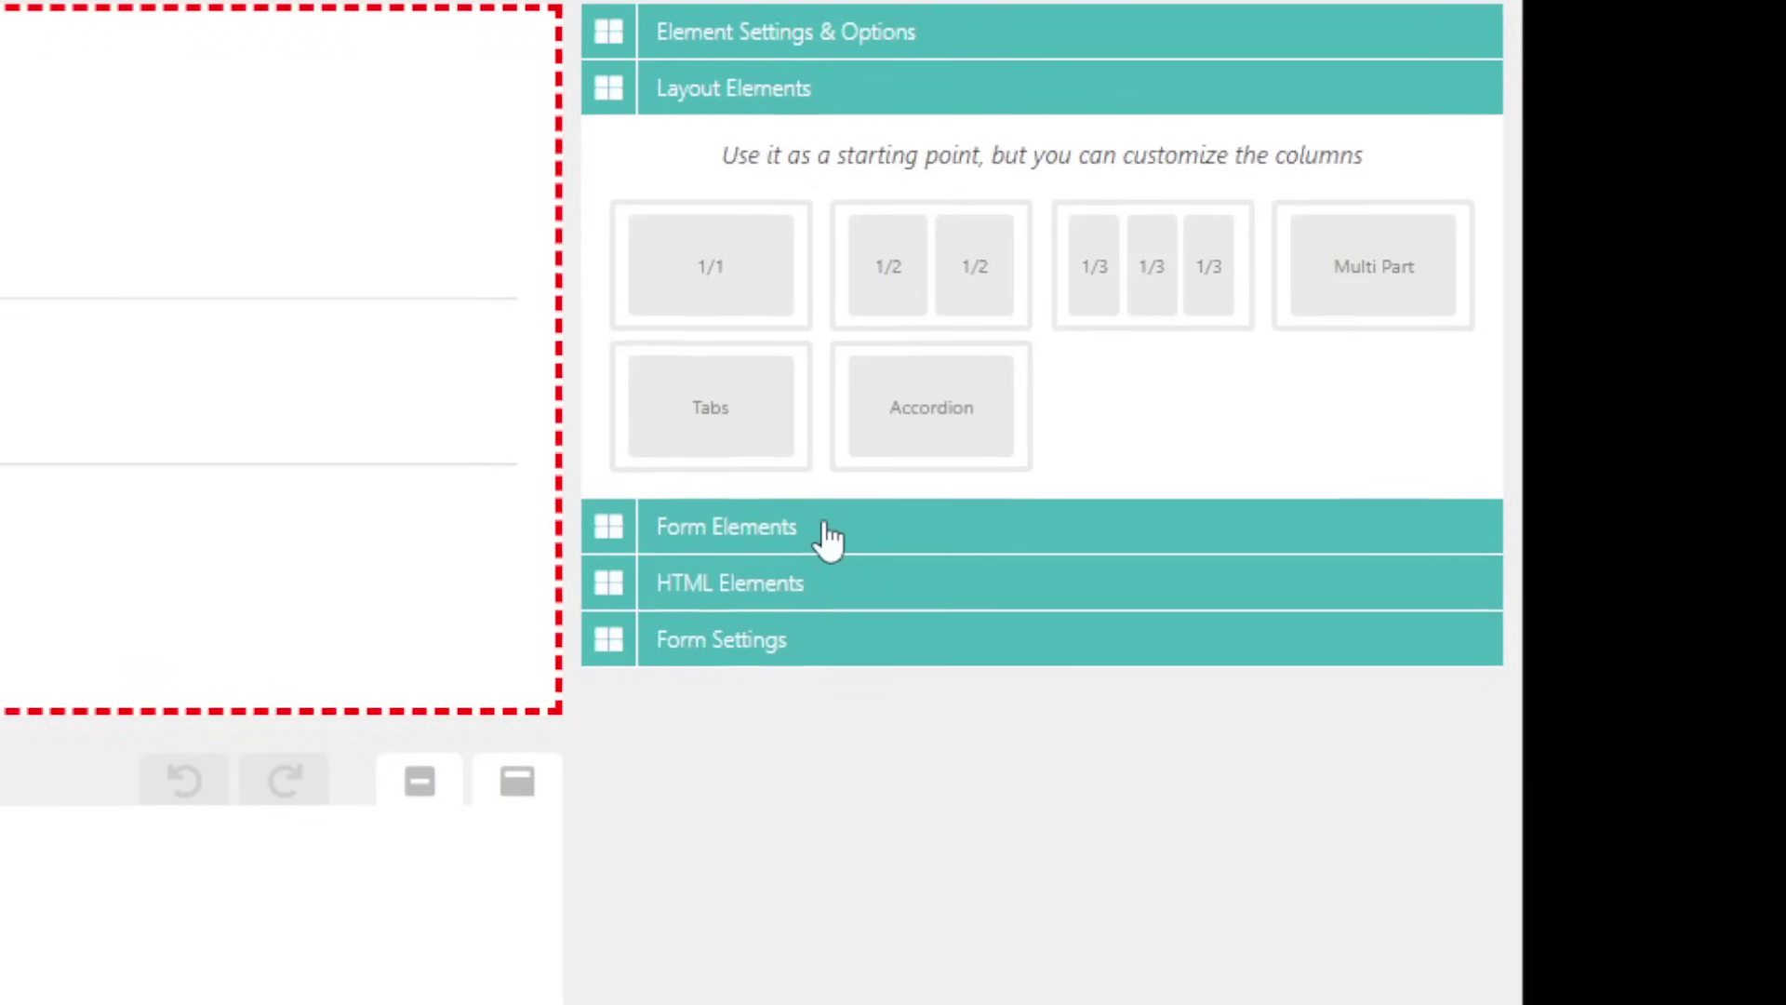
Add a Dropdown form element to the form canvas and open it for editing
click(1443, 443)
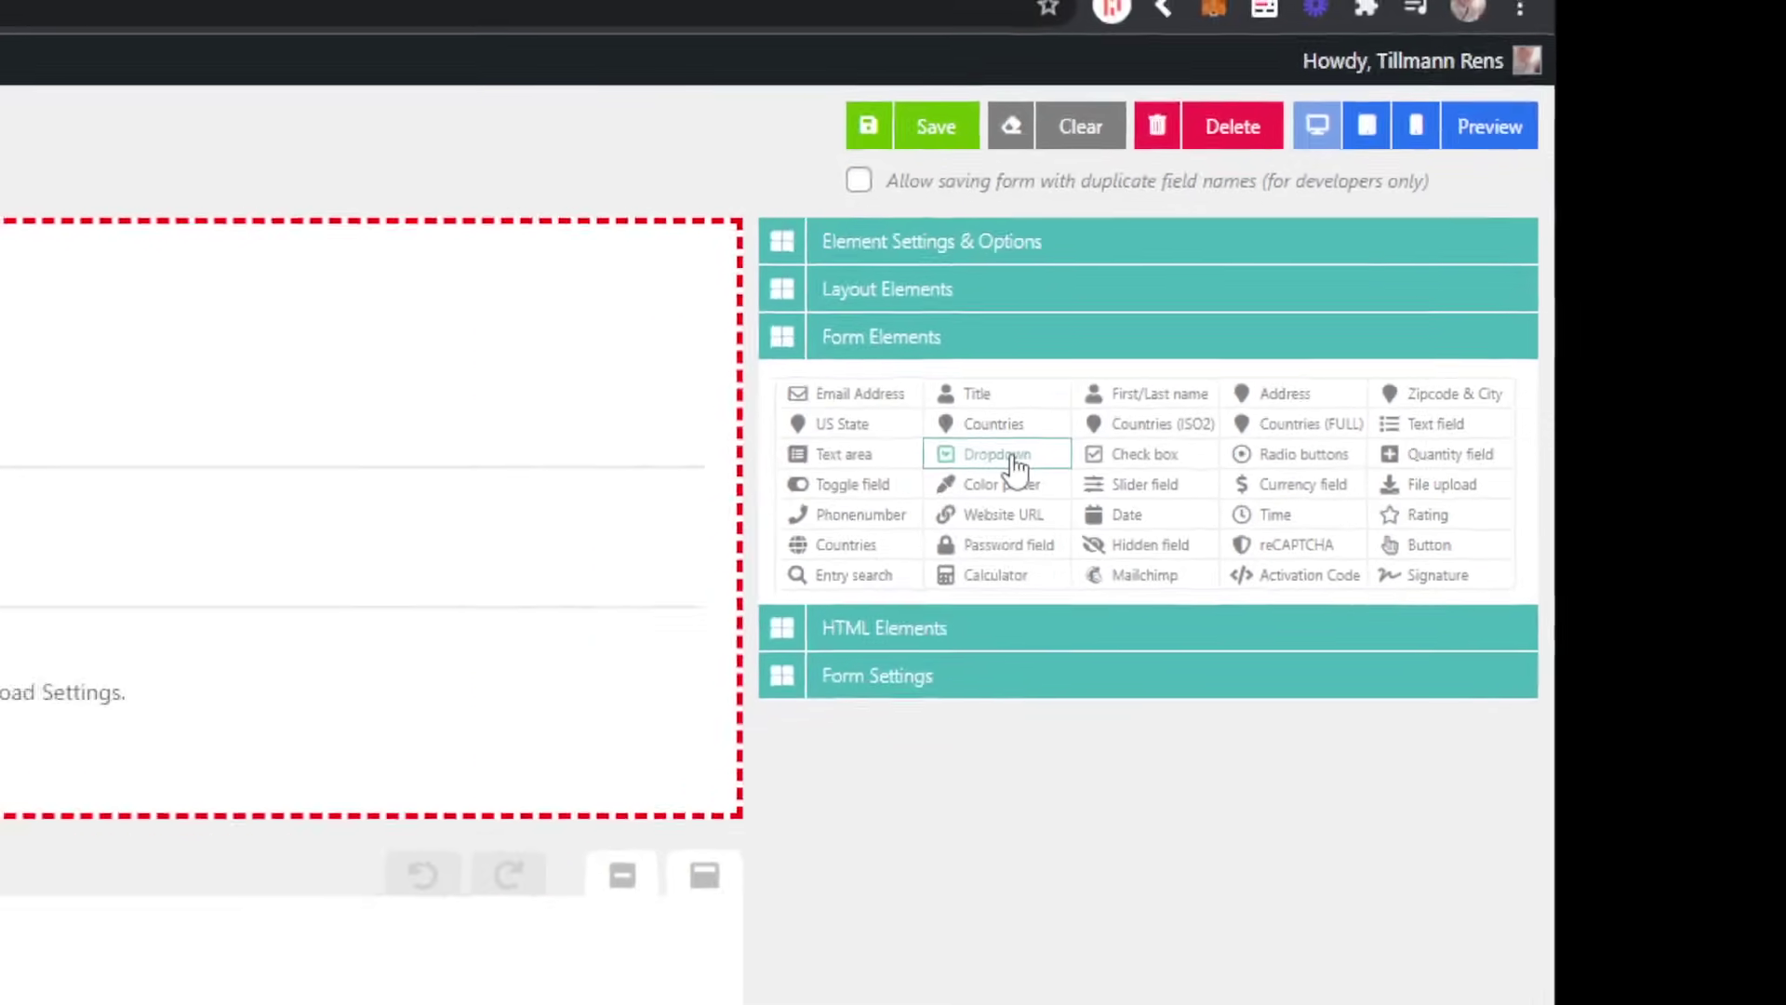
drag(809, 514, 546, 677)
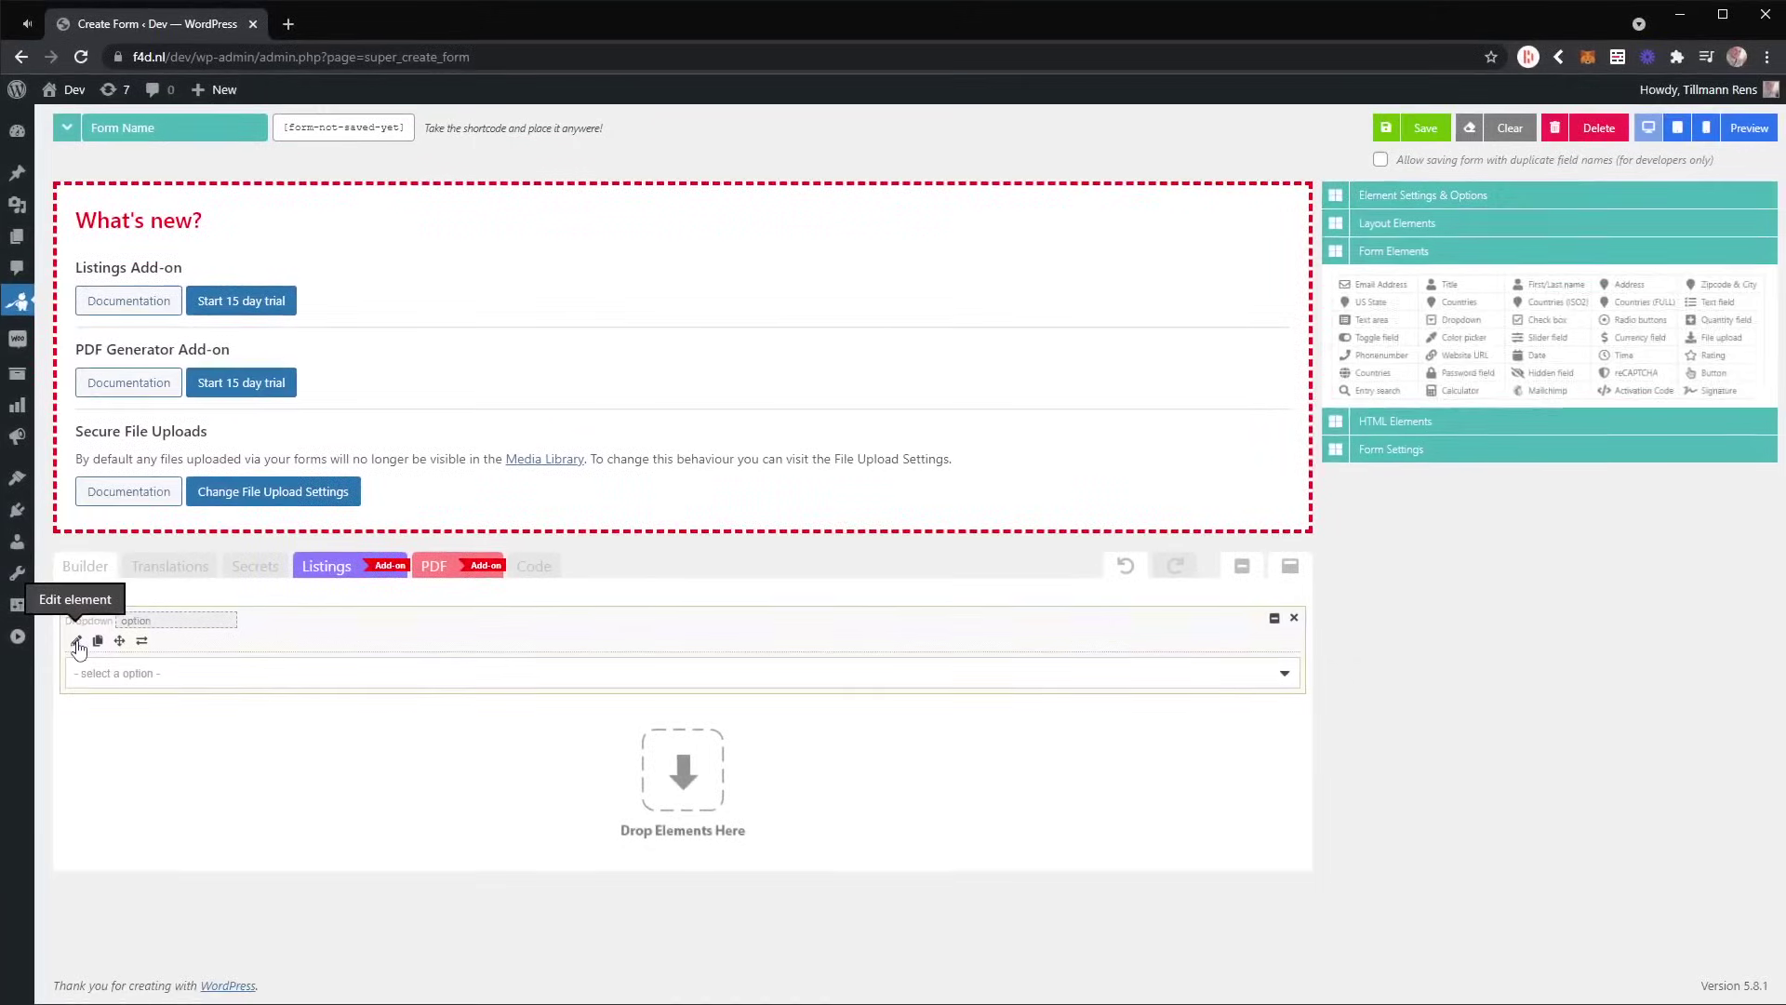
click(155, 512)
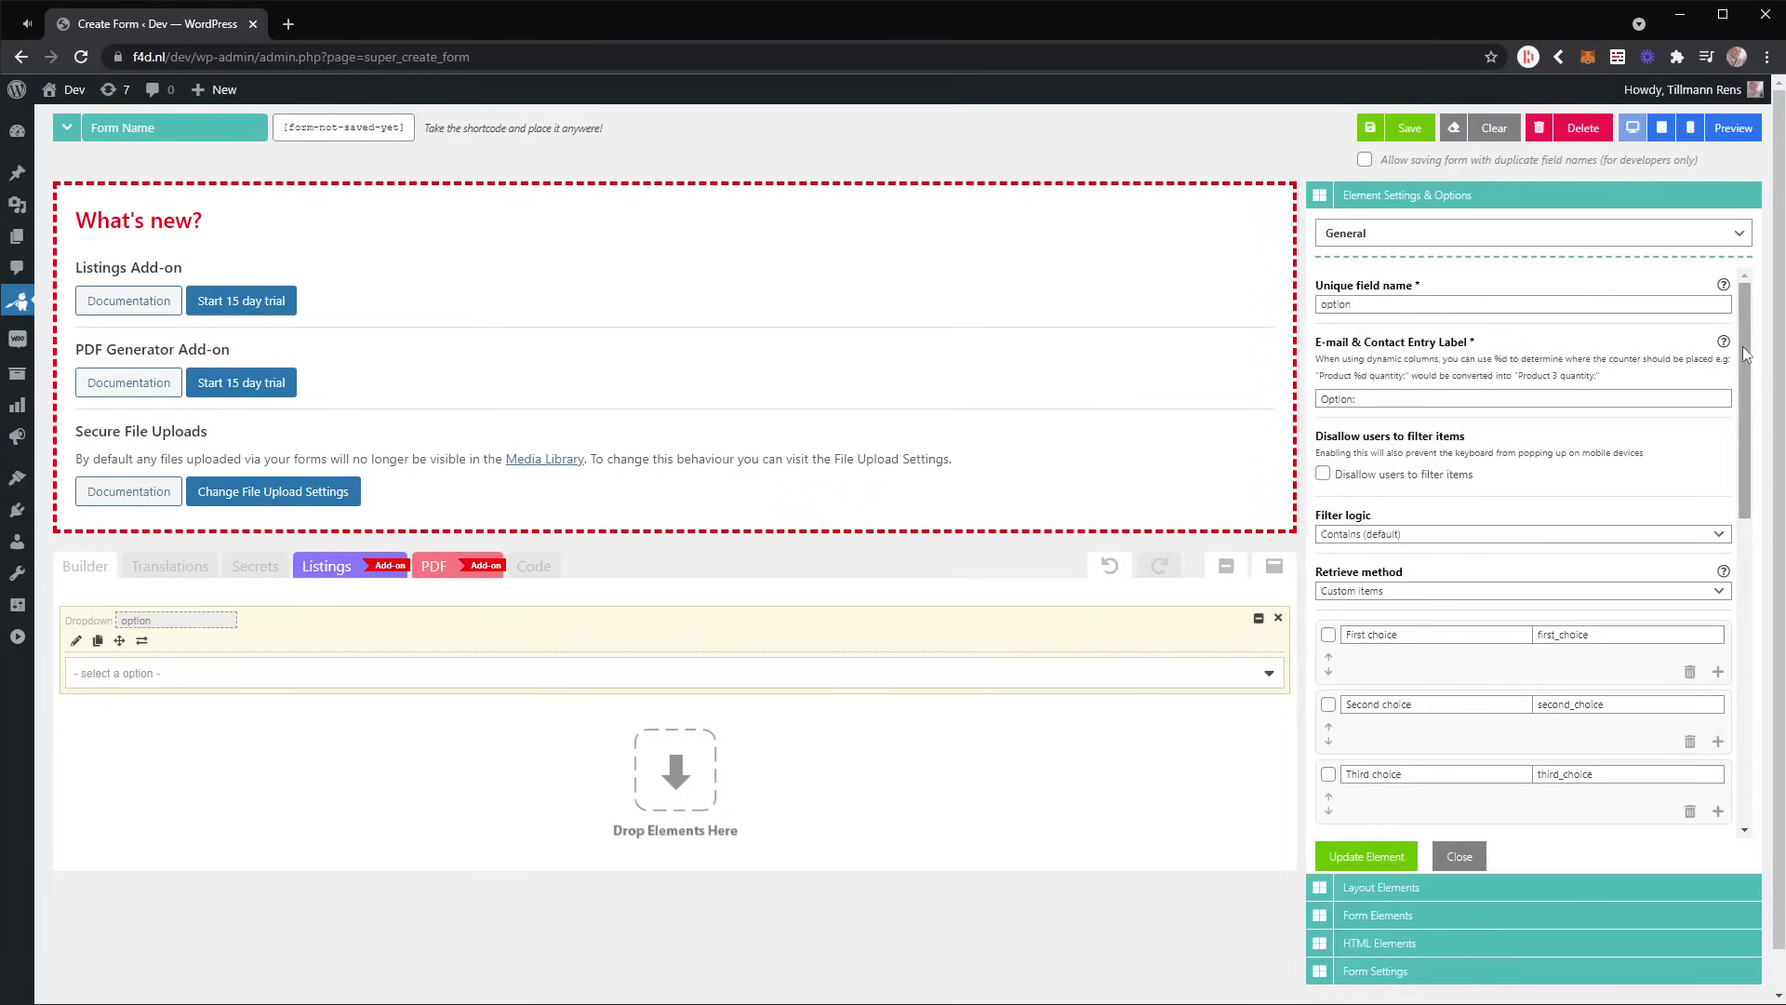
Look through the dropdown's available retrieve methods and keep Custom items selected
scroll(1496, 404, down, 3)
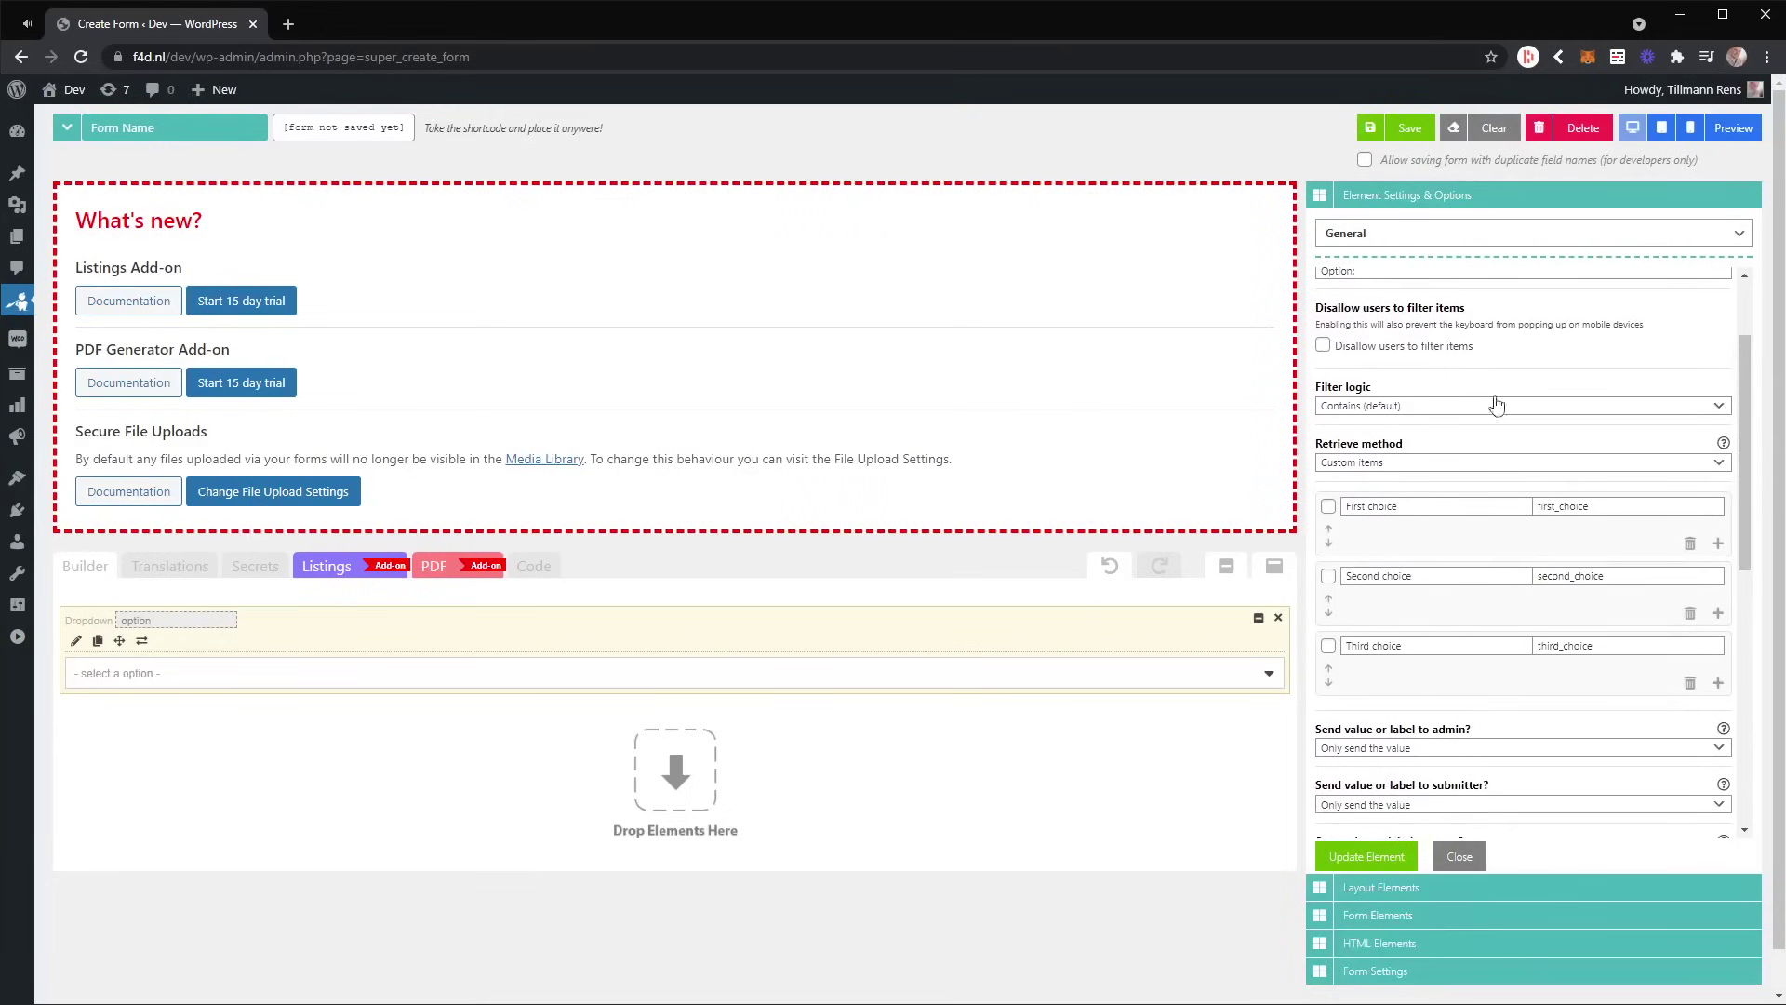
drag(1318, 444, 1429, 448)
click(1429, 447)
click(1704, 465)
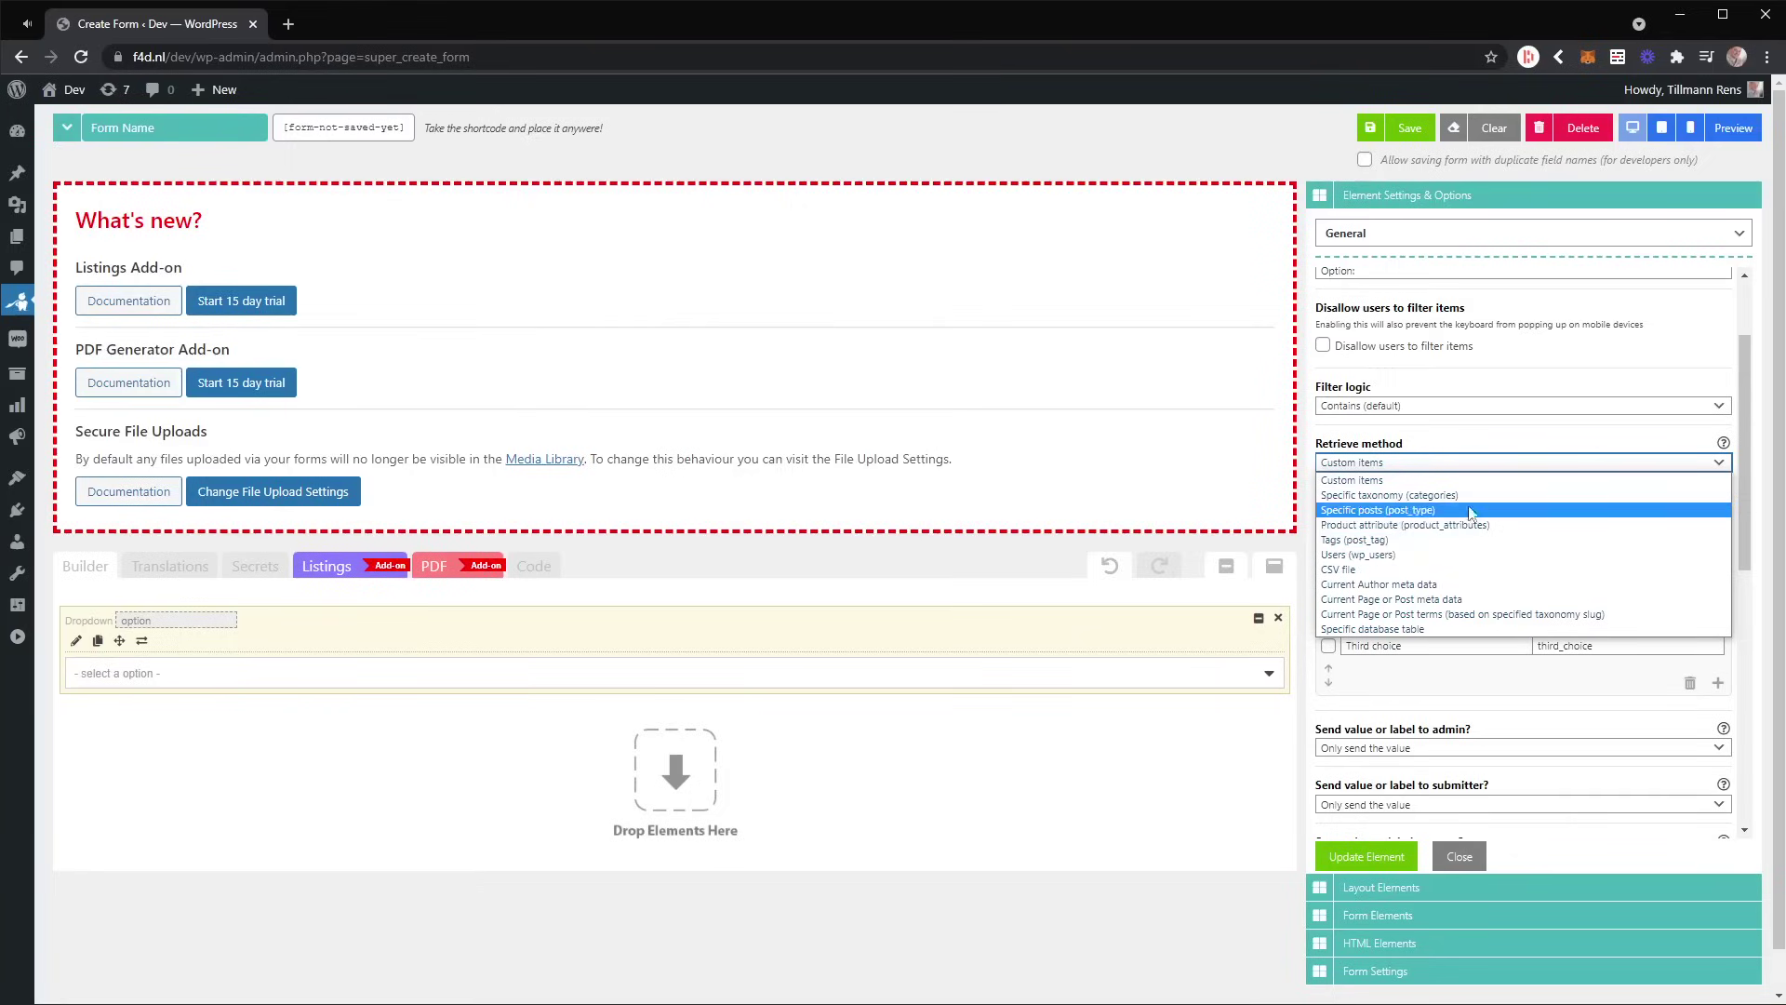
click(1451, 480)
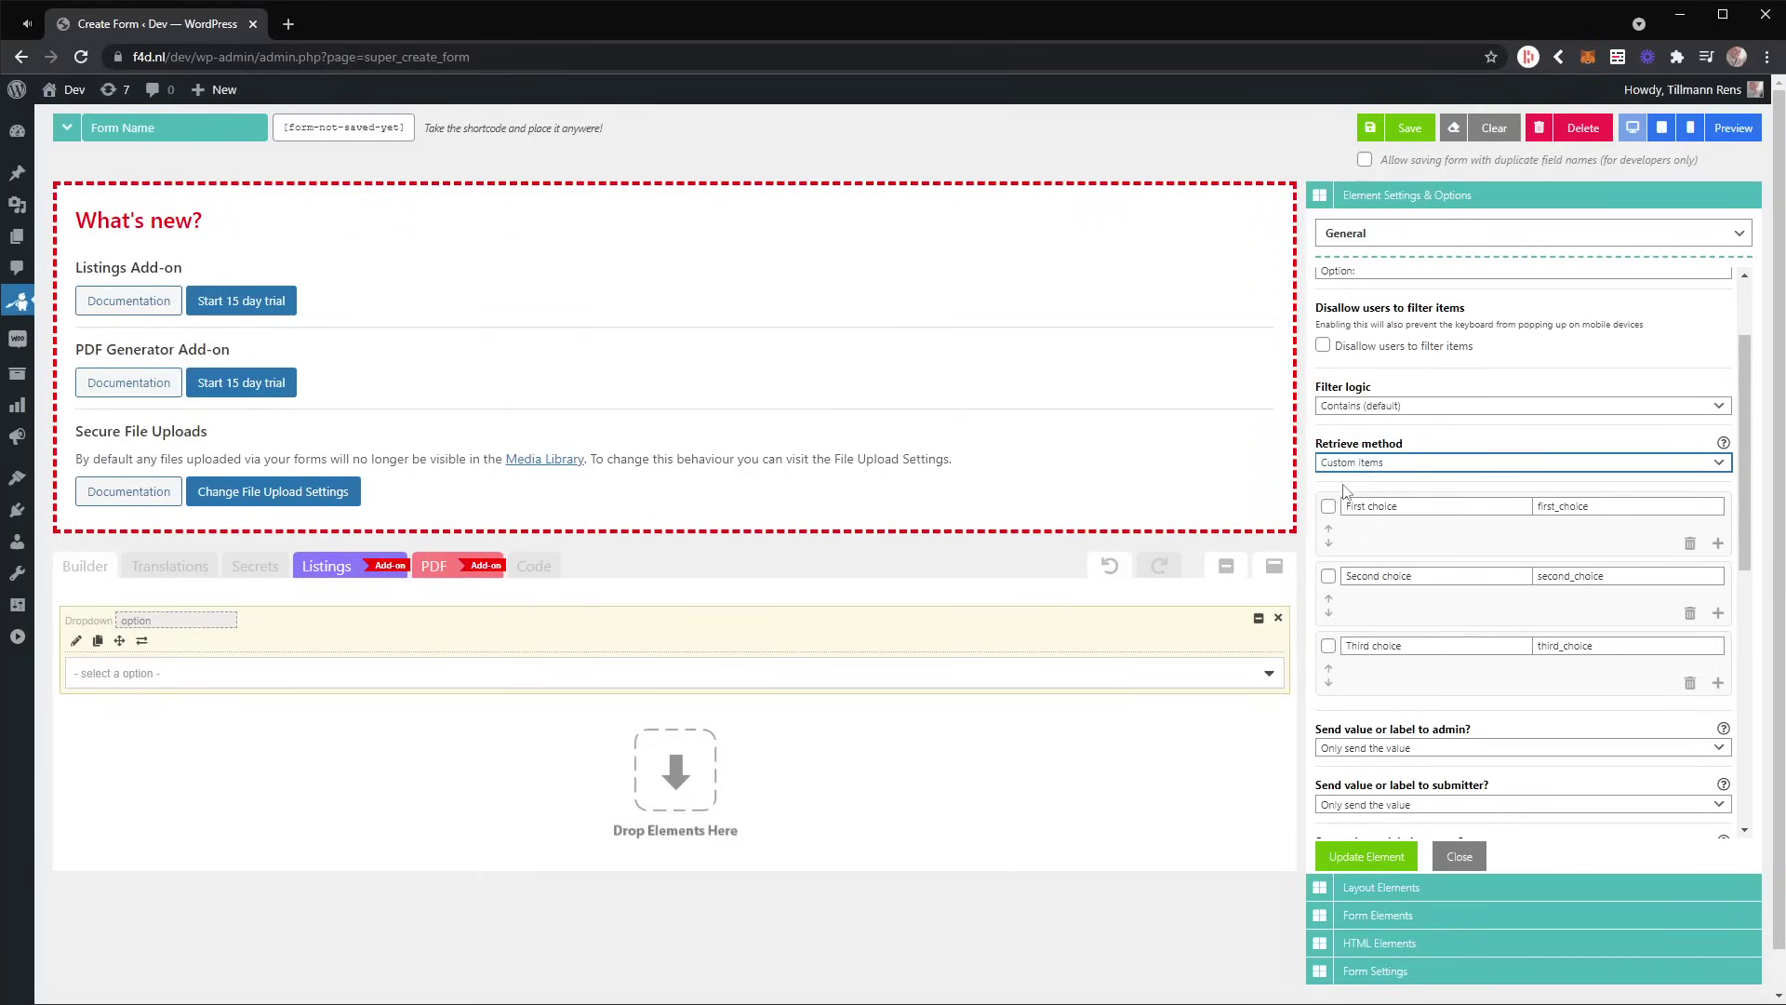
Examine the labels and values of the dropdown's custom items, along with its unique field name
click(1431, 504)
click(1405, 576)
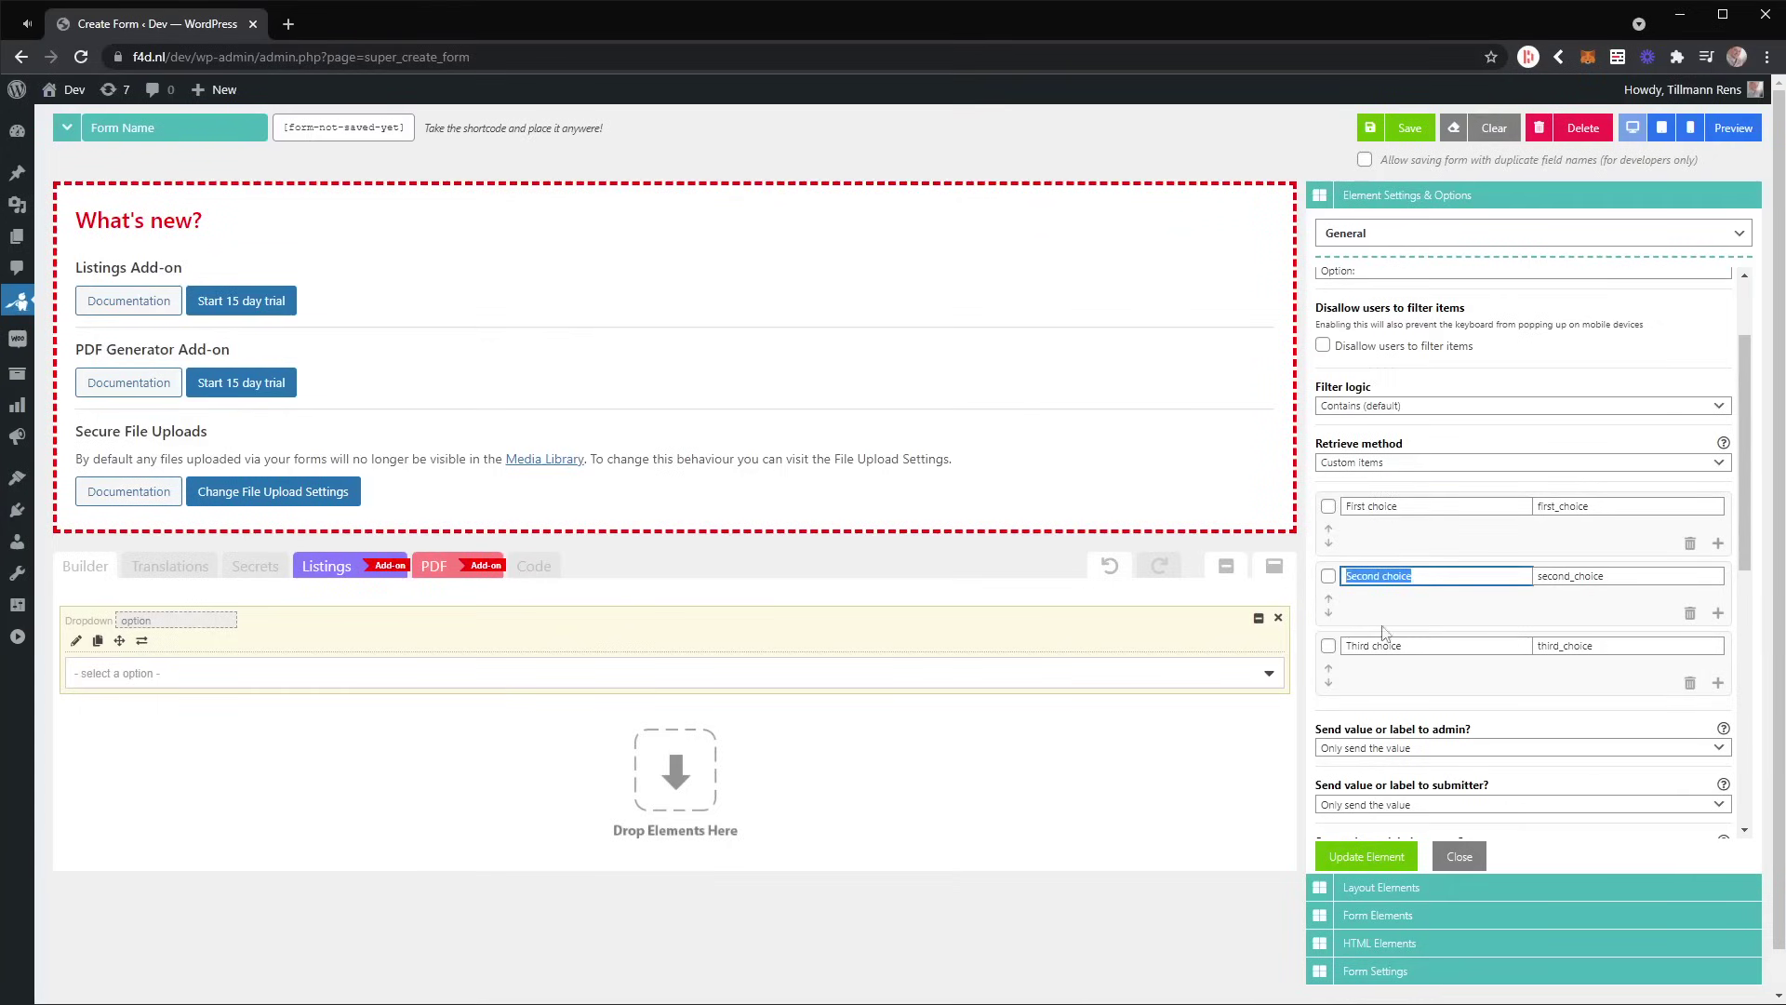
key(shift+Tab)
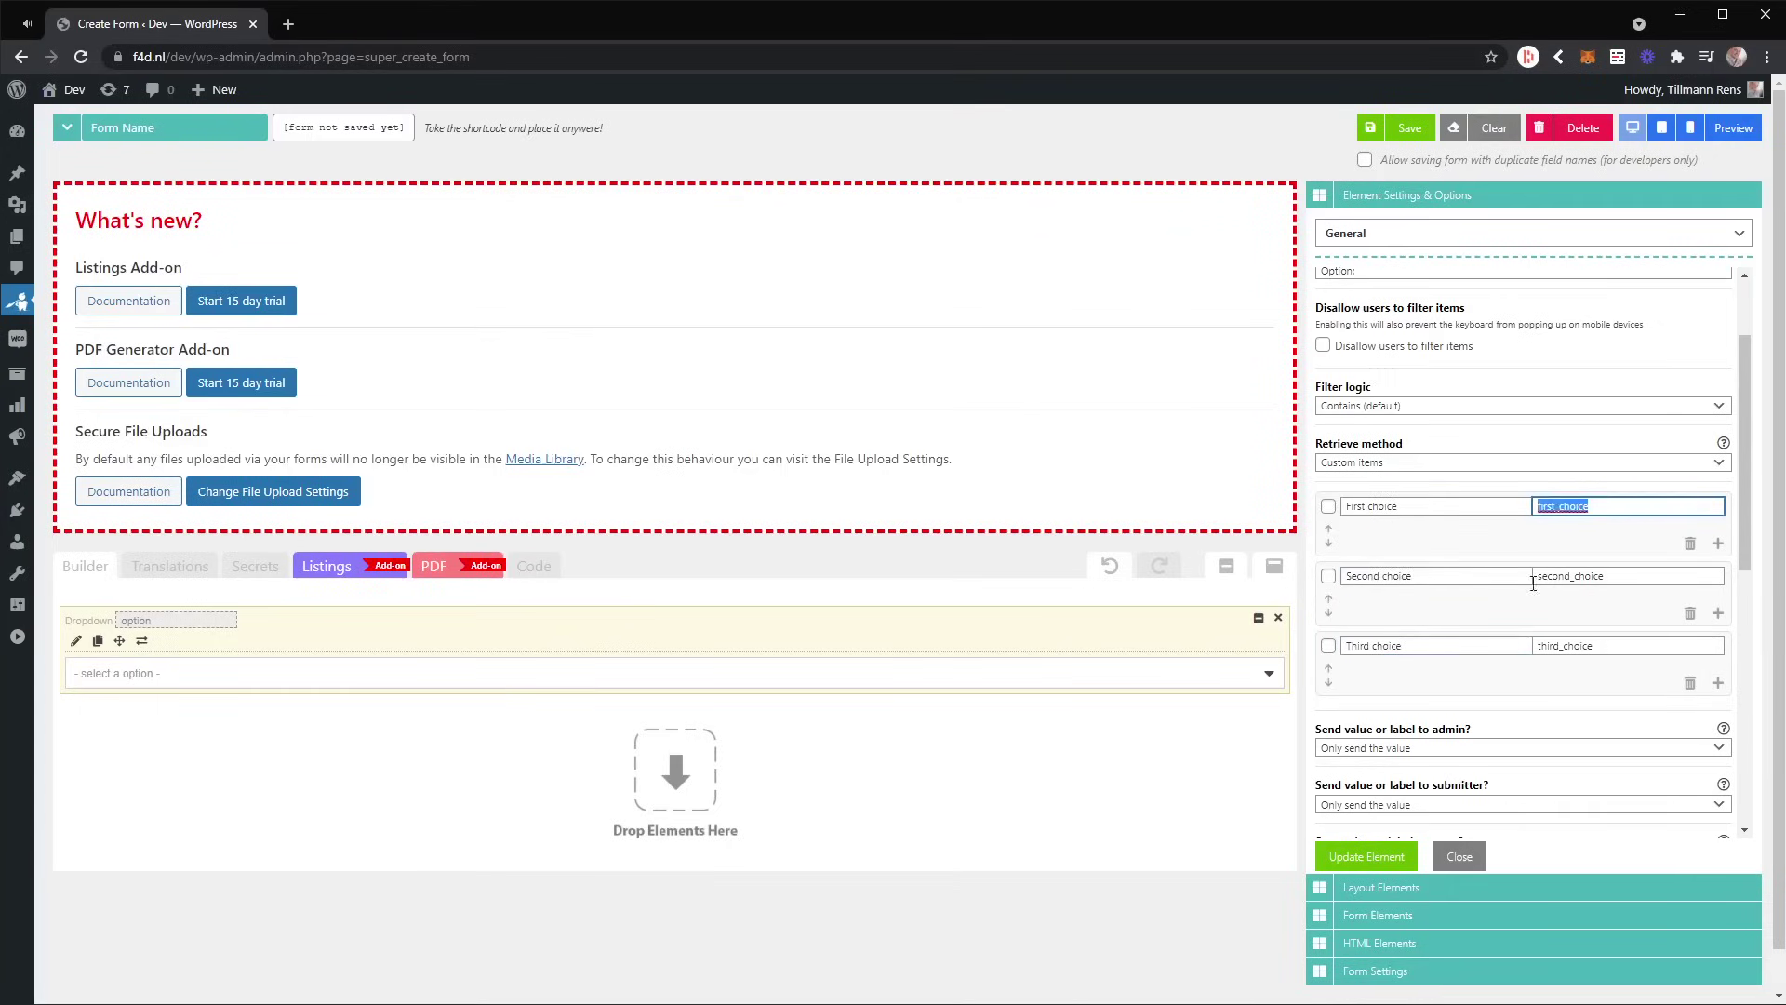
click(1535, 579)
click(1582, 507)
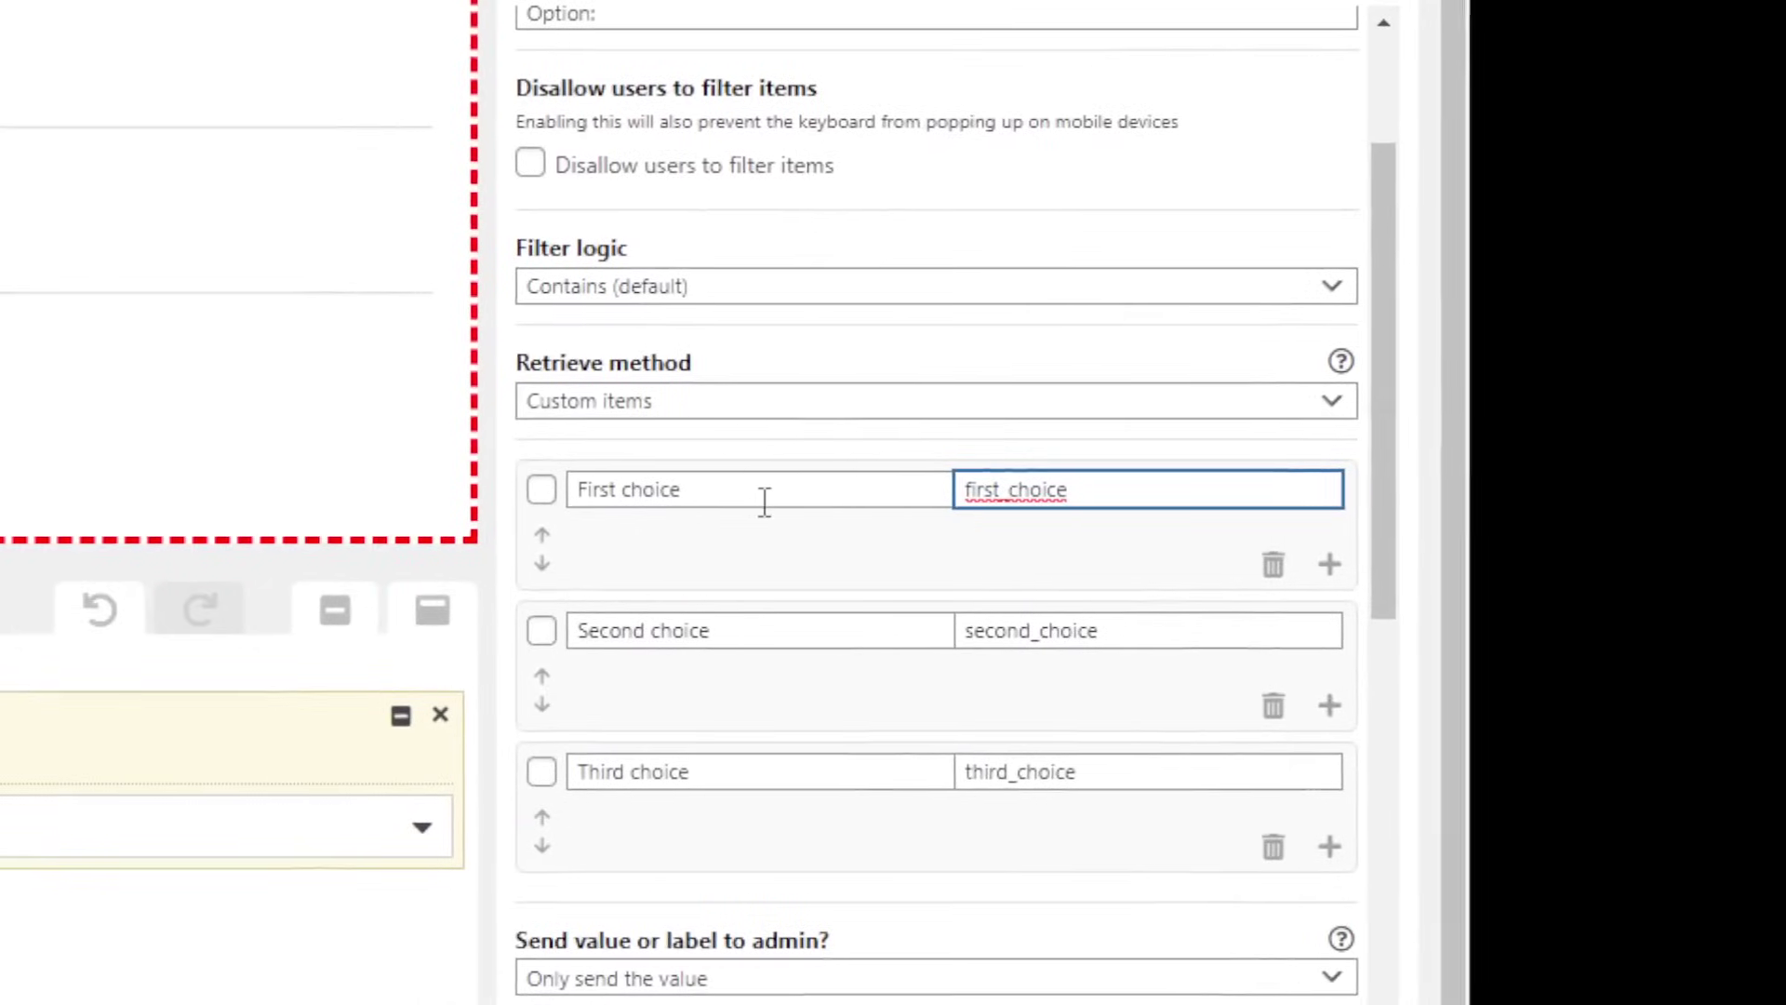
drag(1414, 507, 1320, 508)
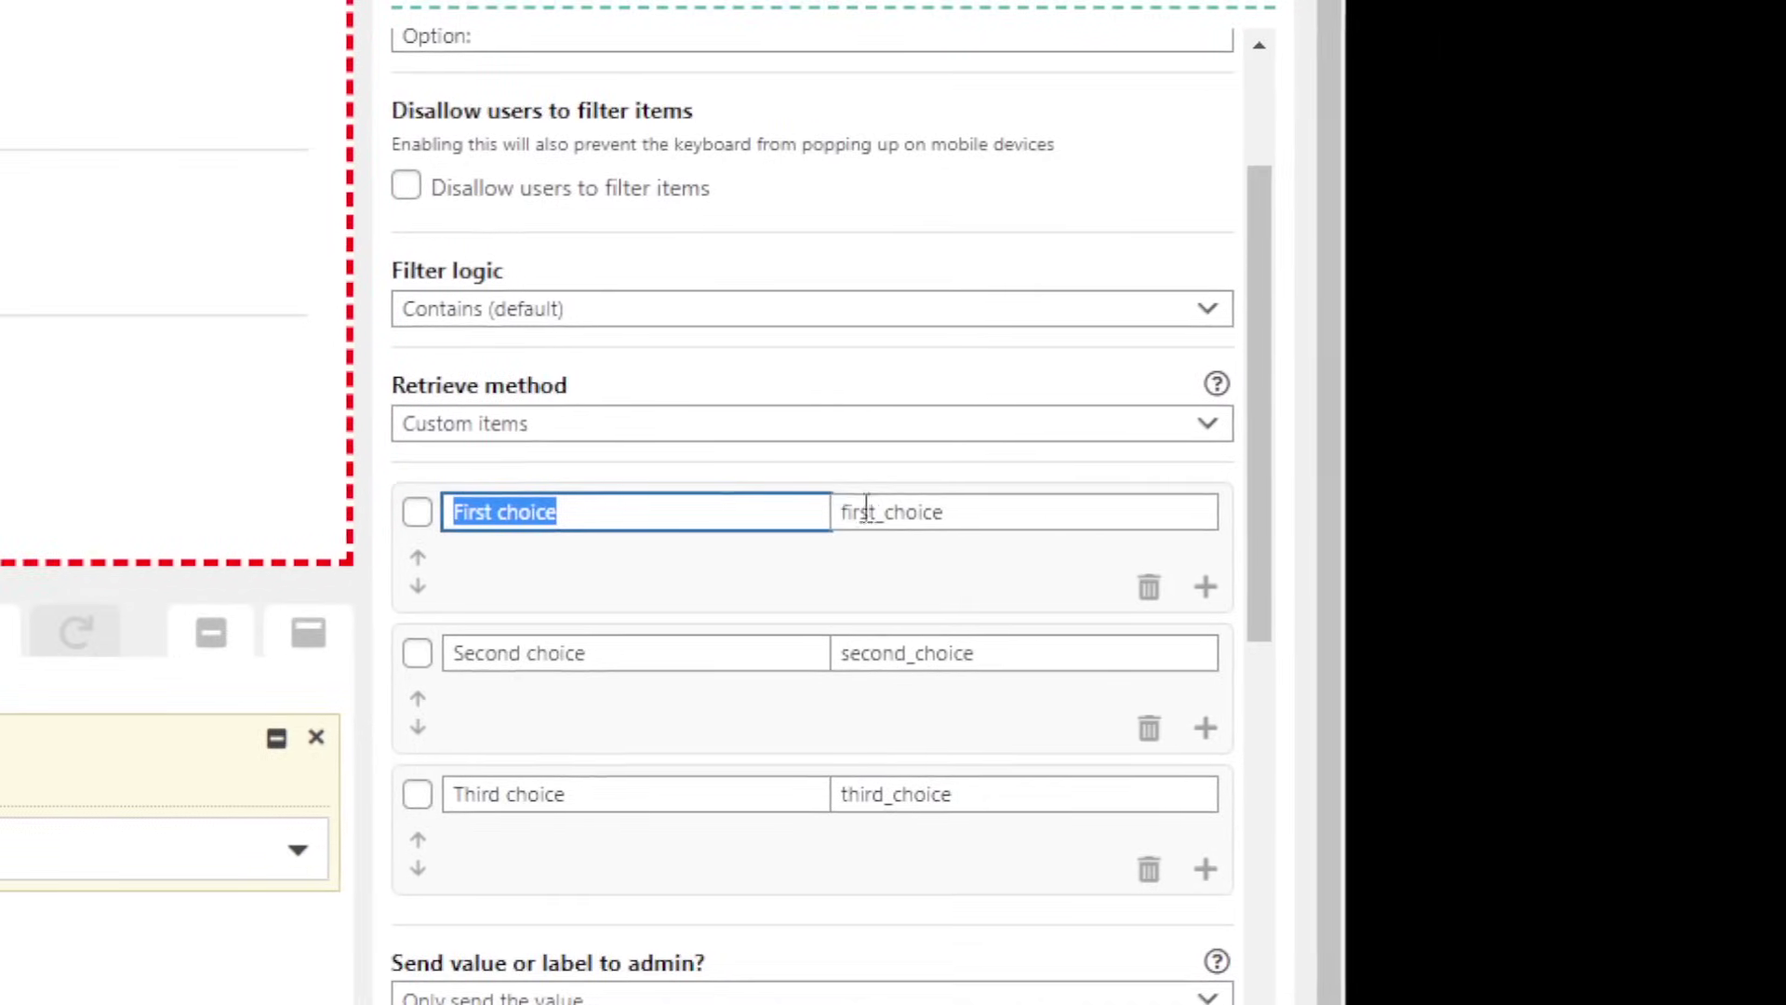
double_click(1157, 500)
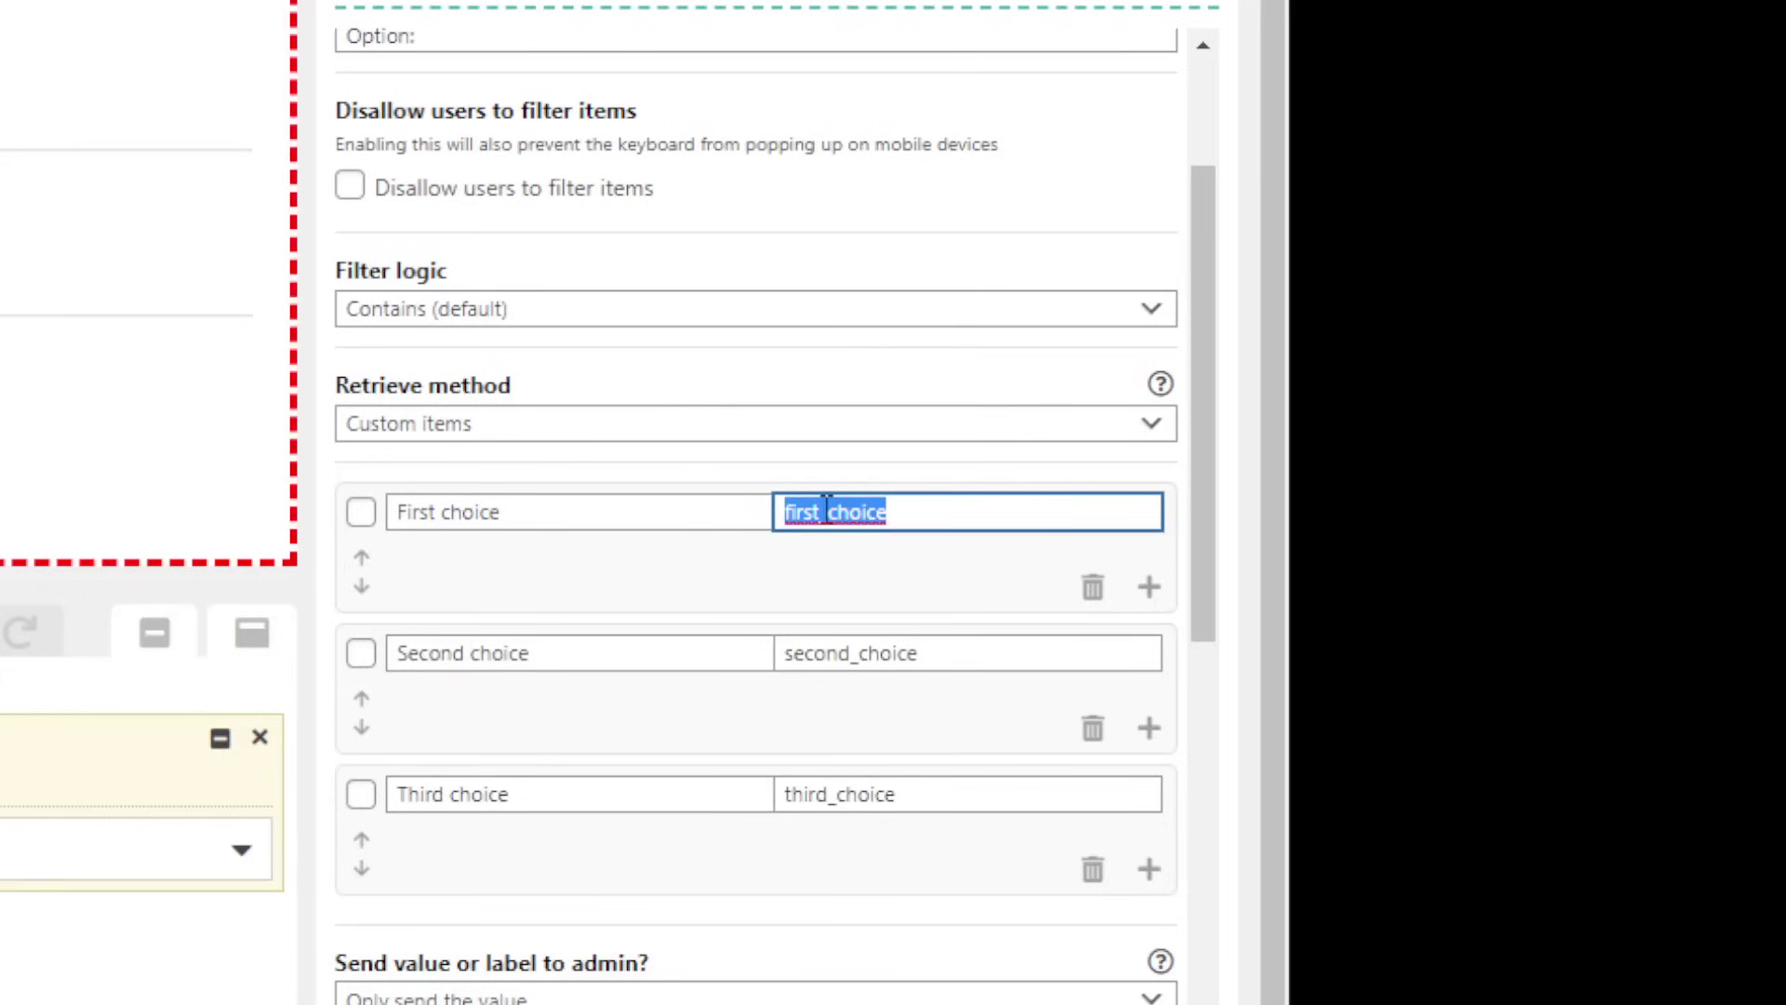
scroll(669, 255, up, 2)
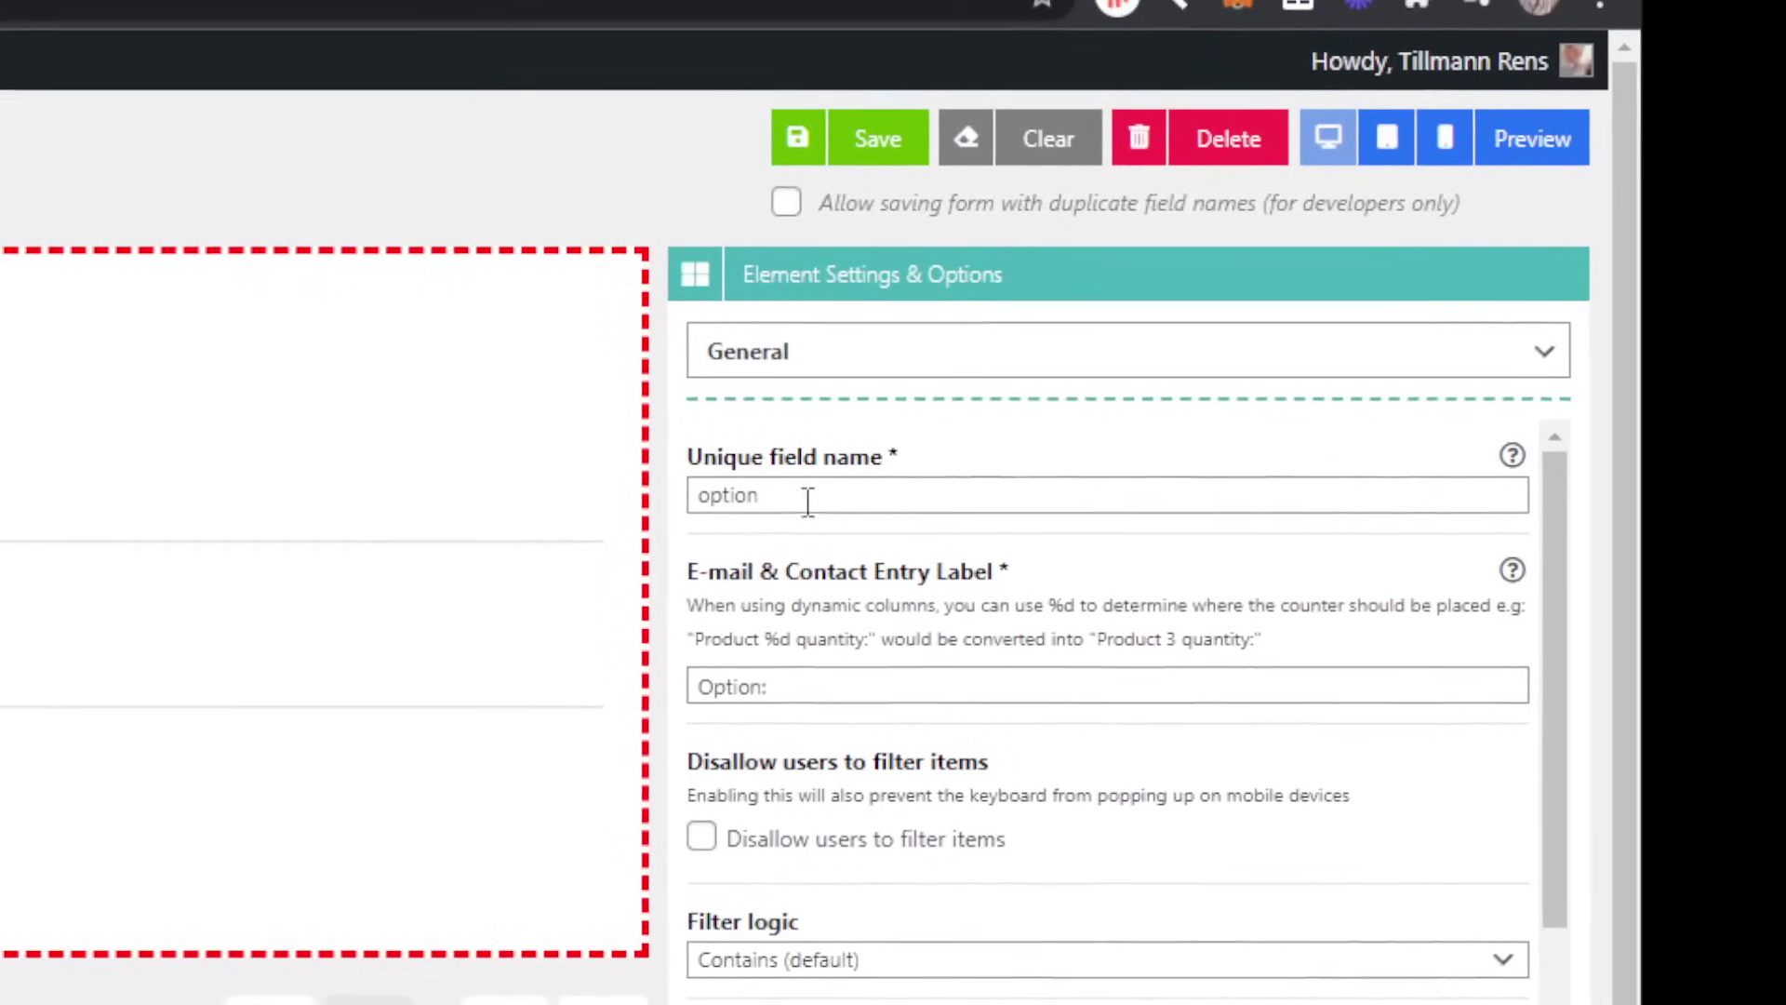
scroll(808, 503, down, 2)
scroll(807, 503, up, 2)
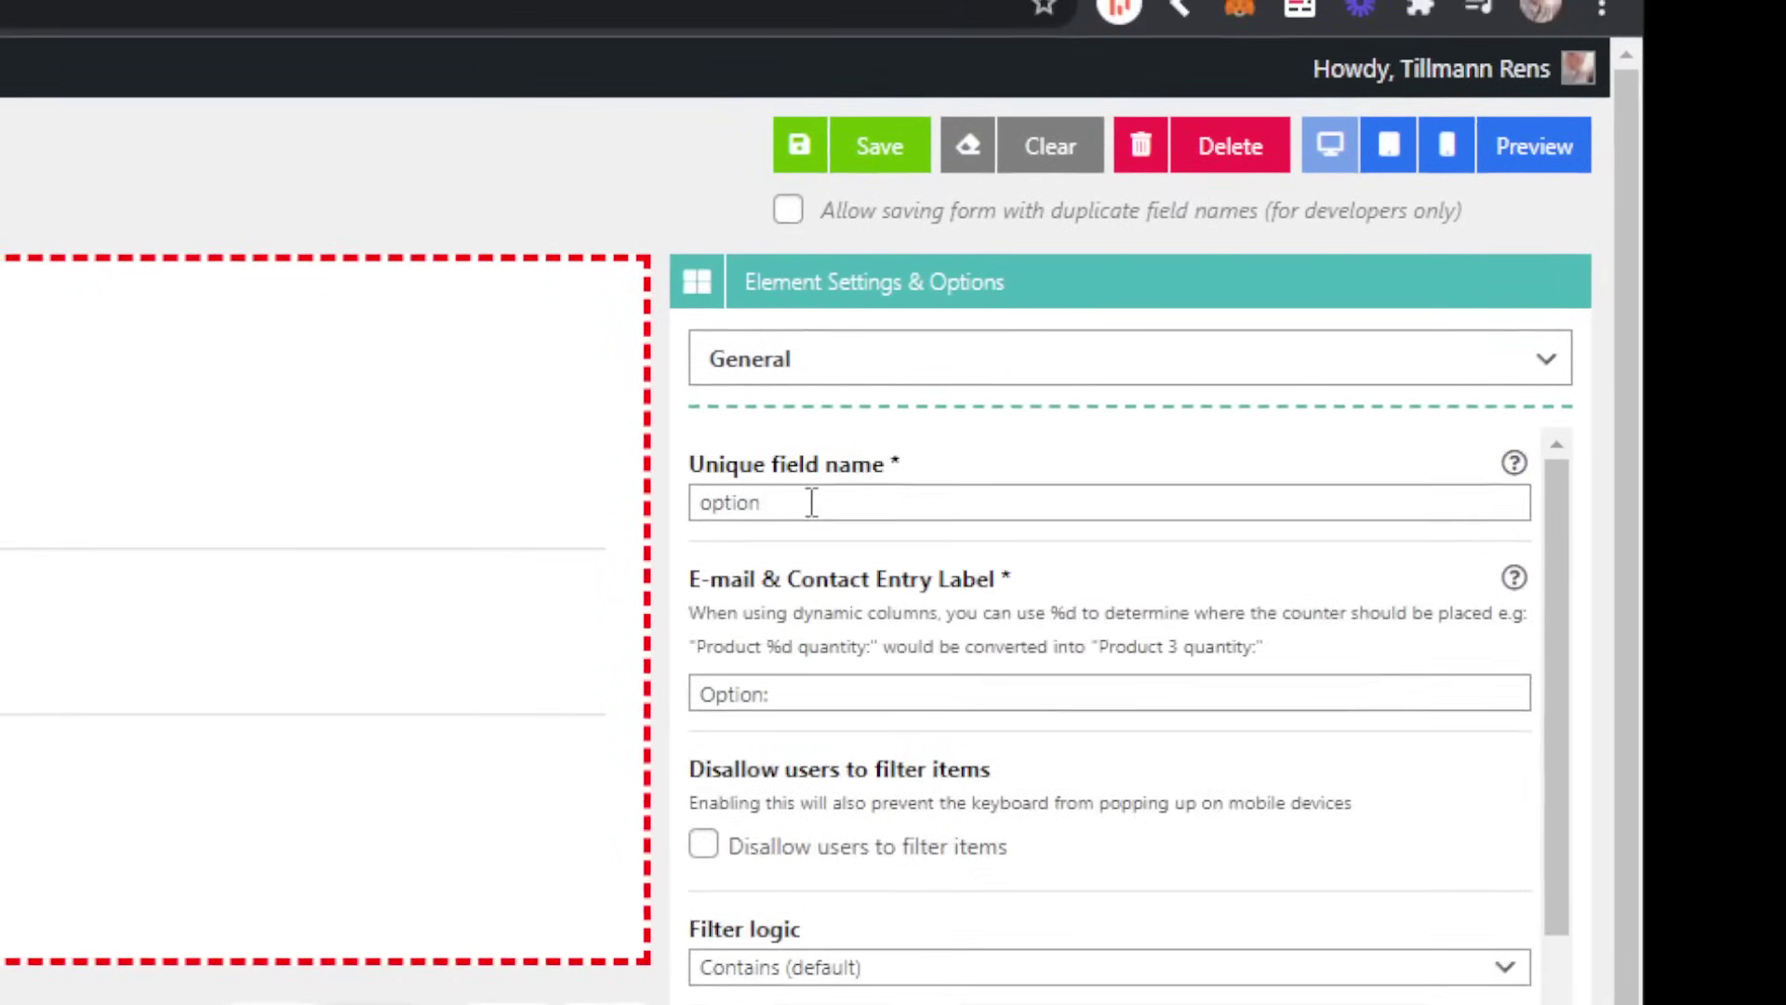
scroll(1282, 637, down, 2)
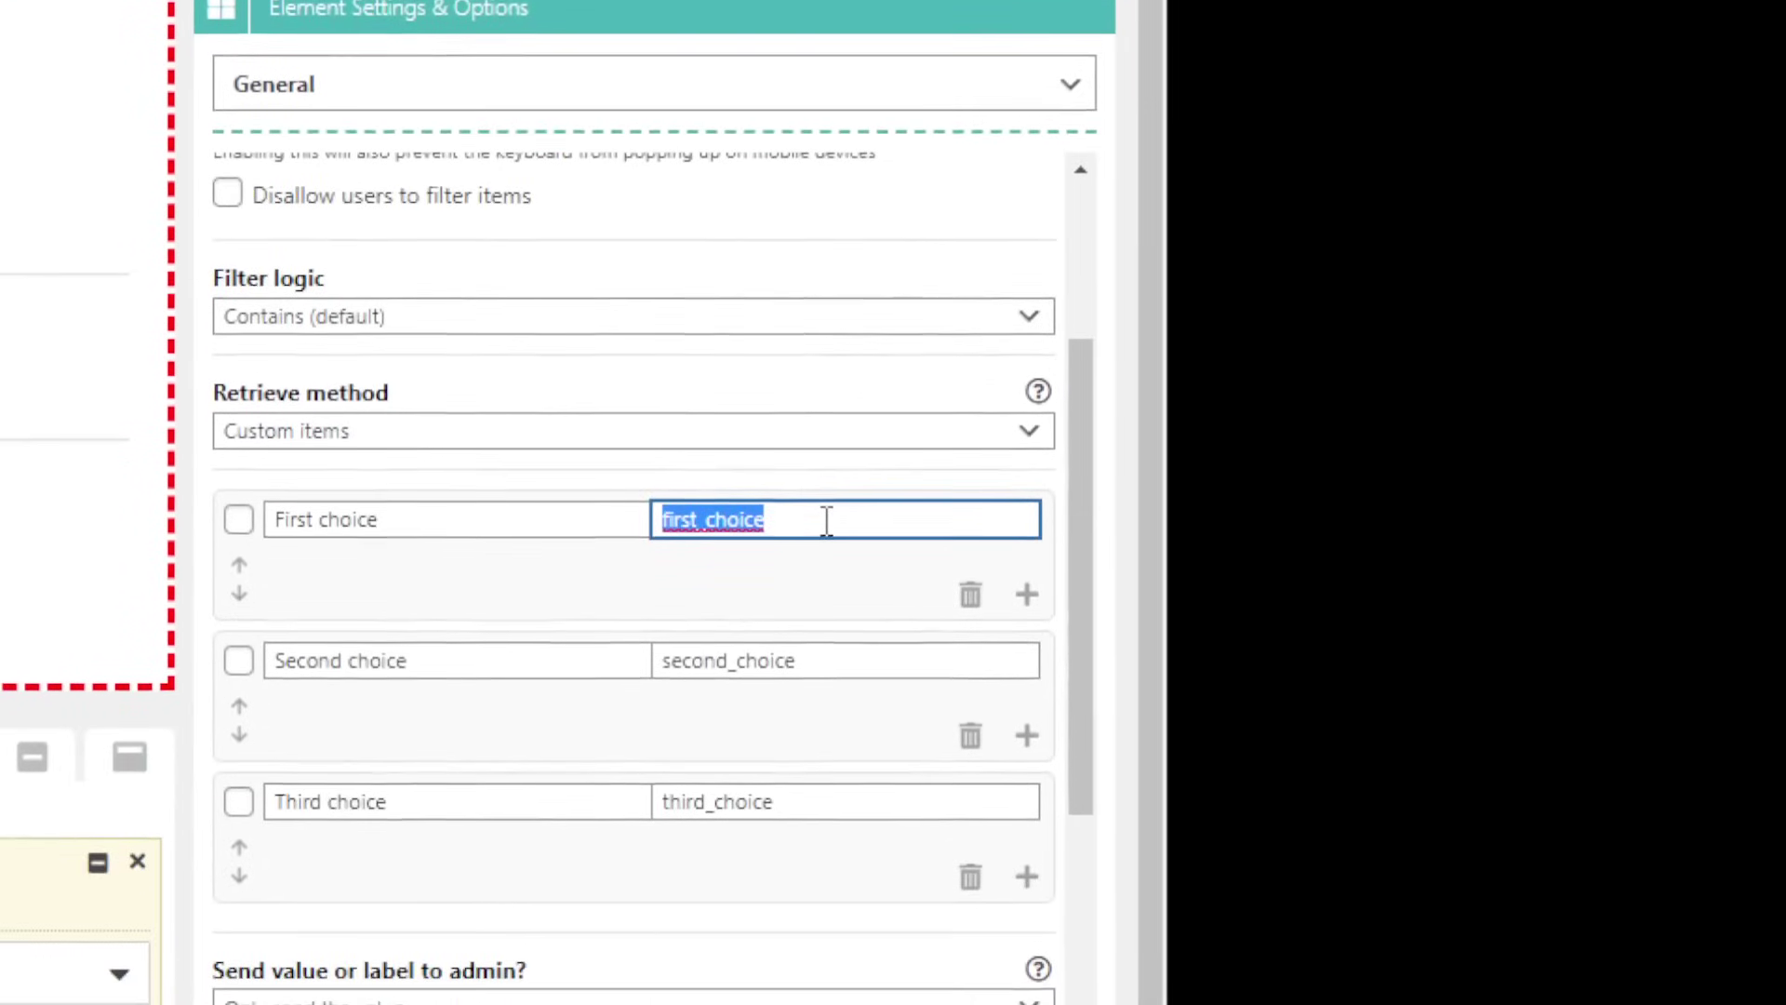
Try appending "(option)" to the value of the First choice item
click(826, 673)
text((option))
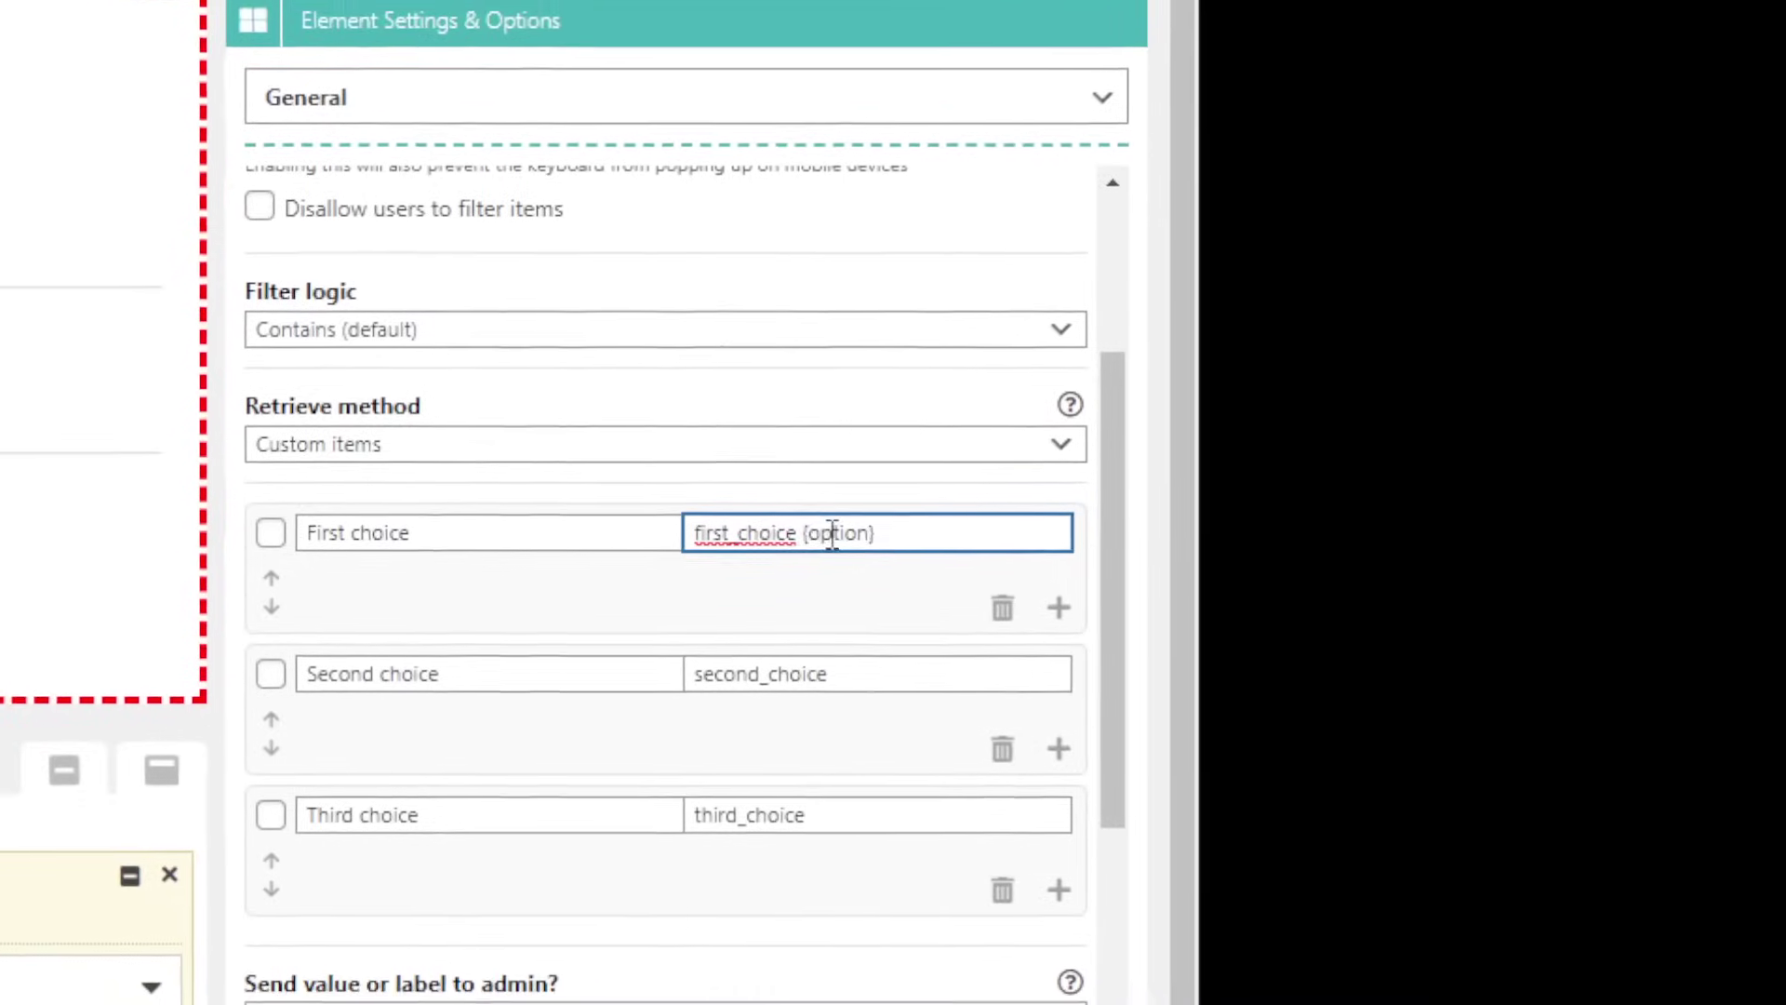
key(BackSpace)
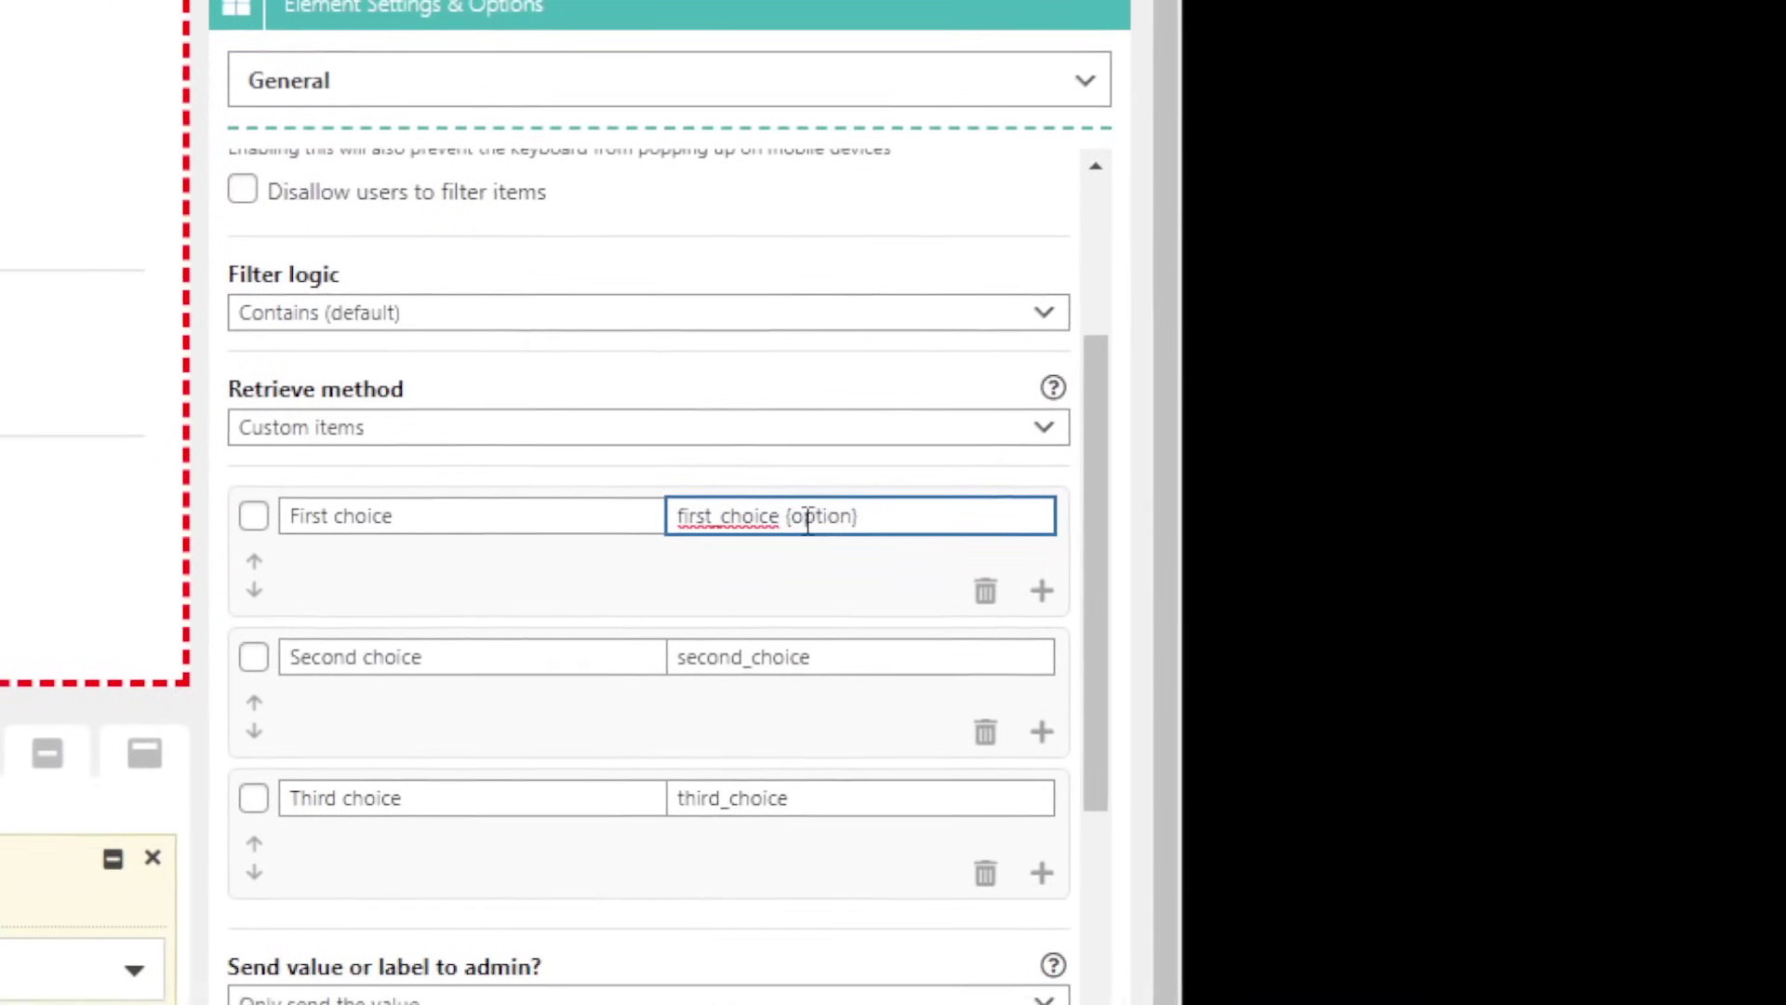
double_click(801, 519)
click(867, 517)
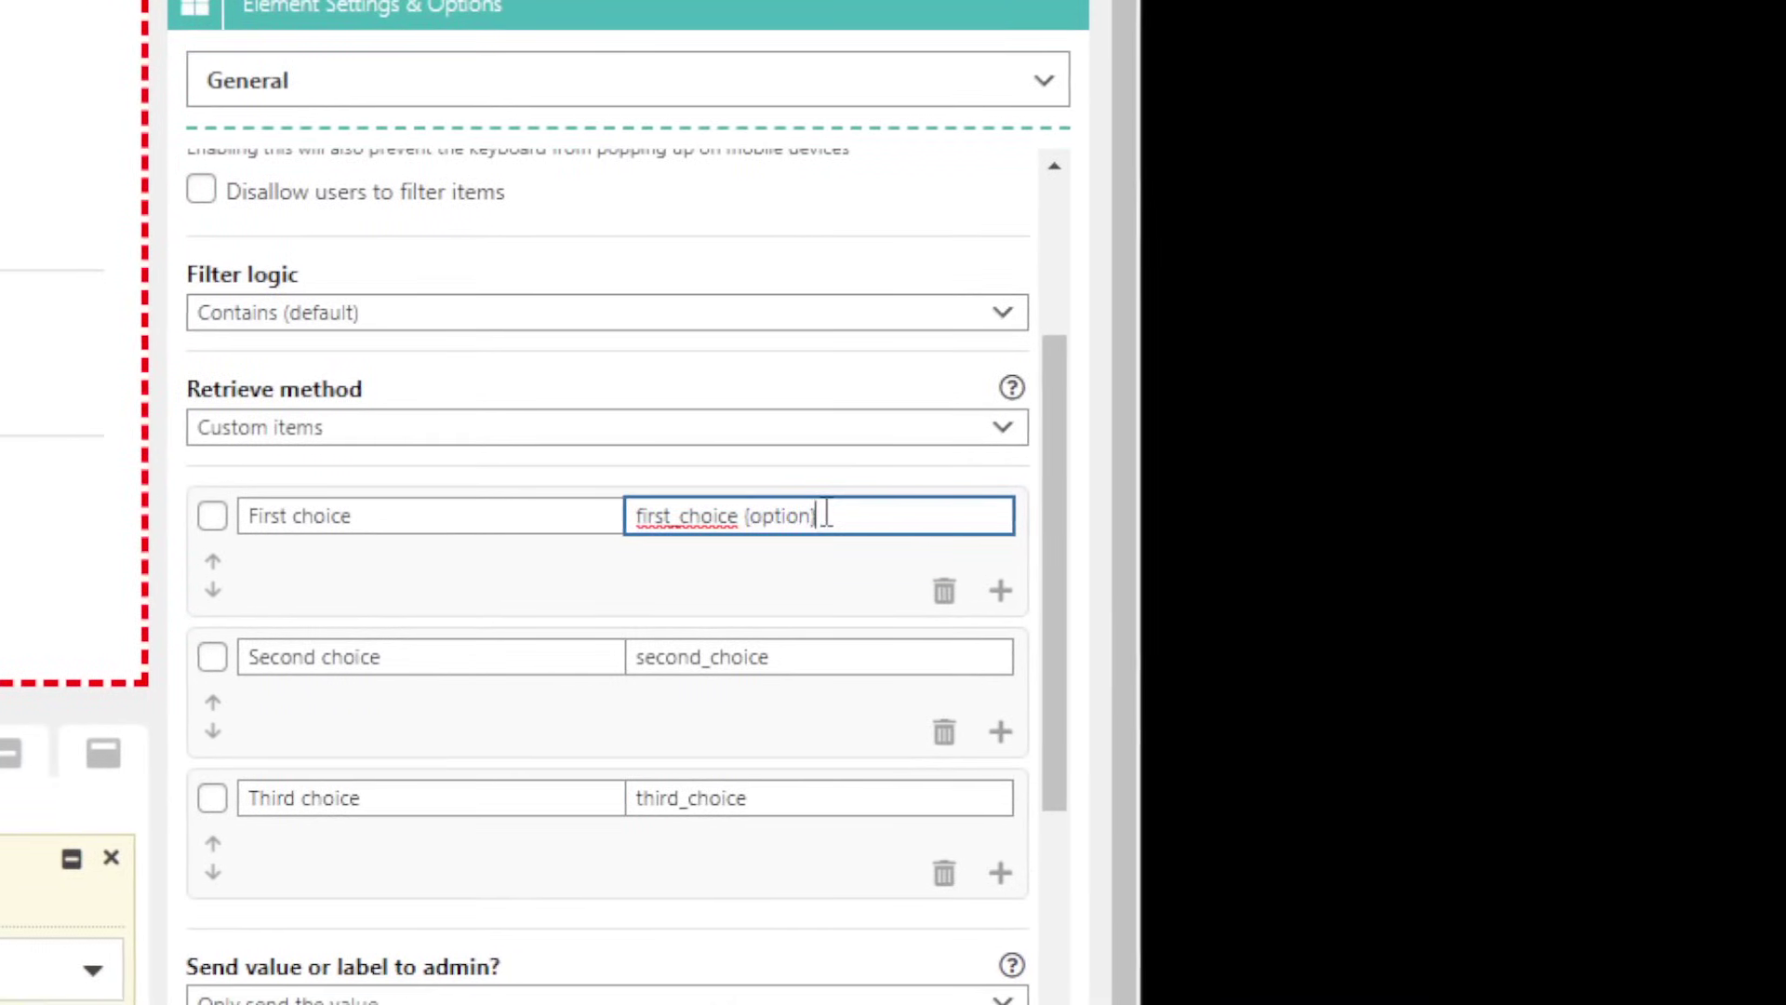
drag(868, 517, 789, 518)
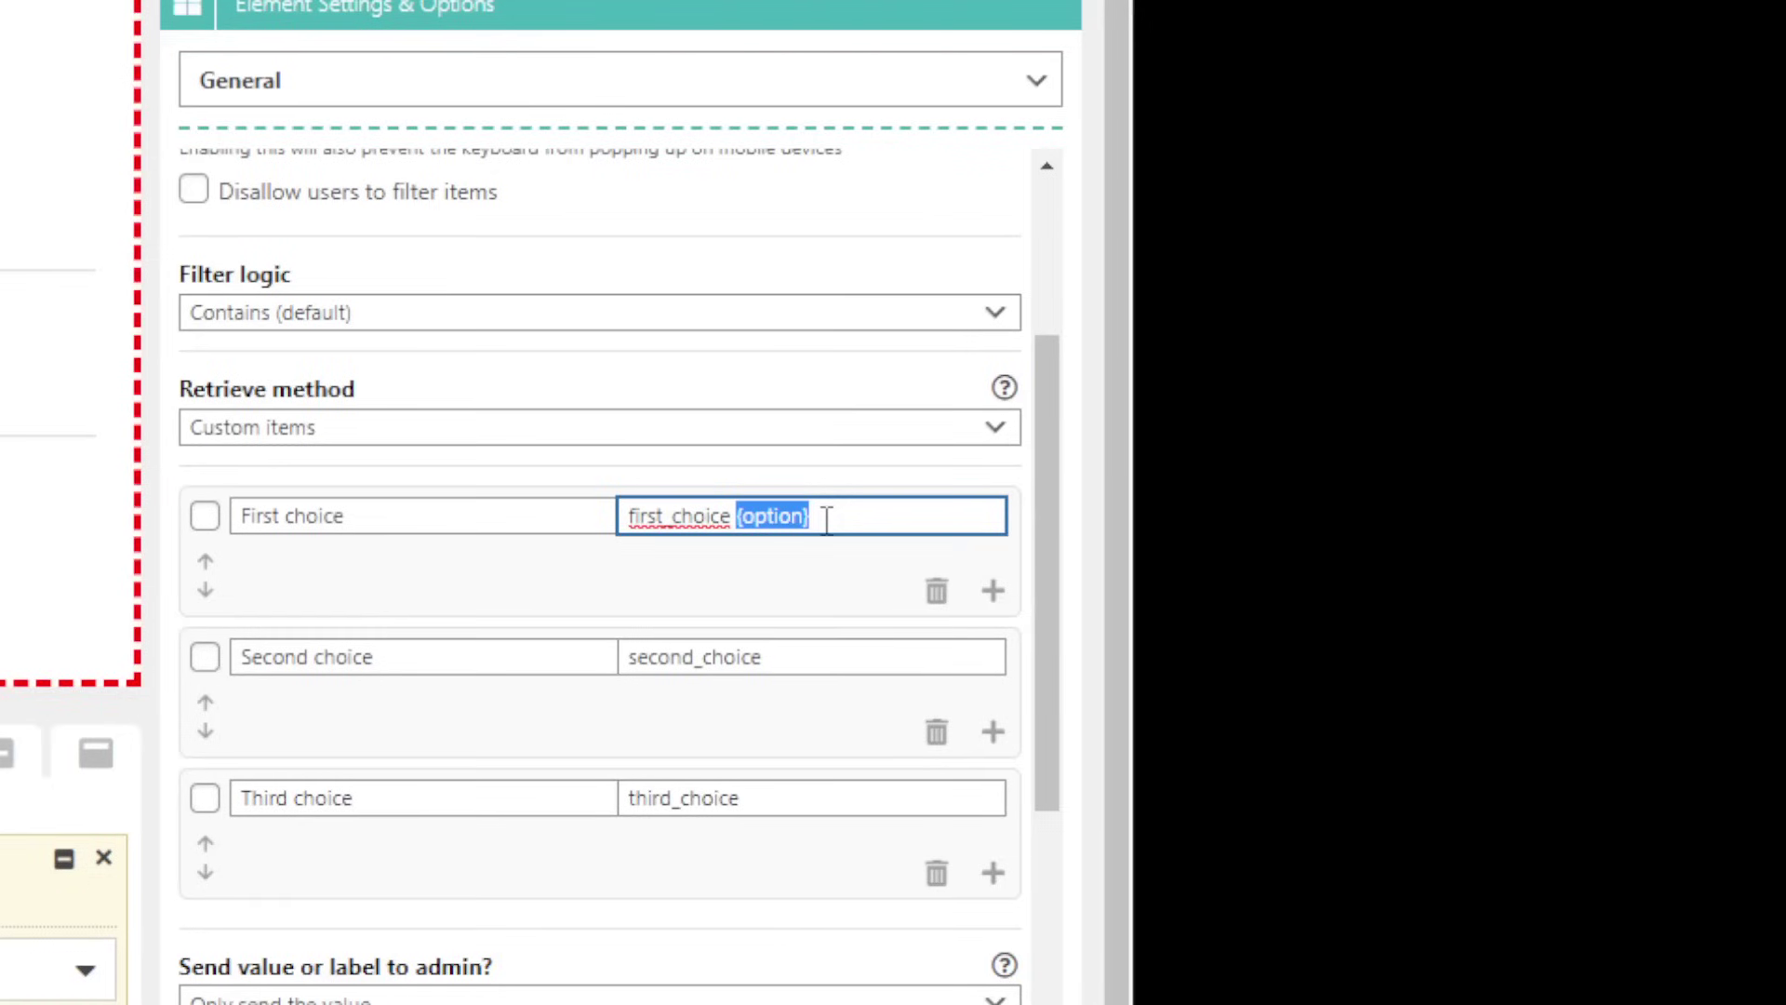
key(BackSpace)
key(BackSpace)
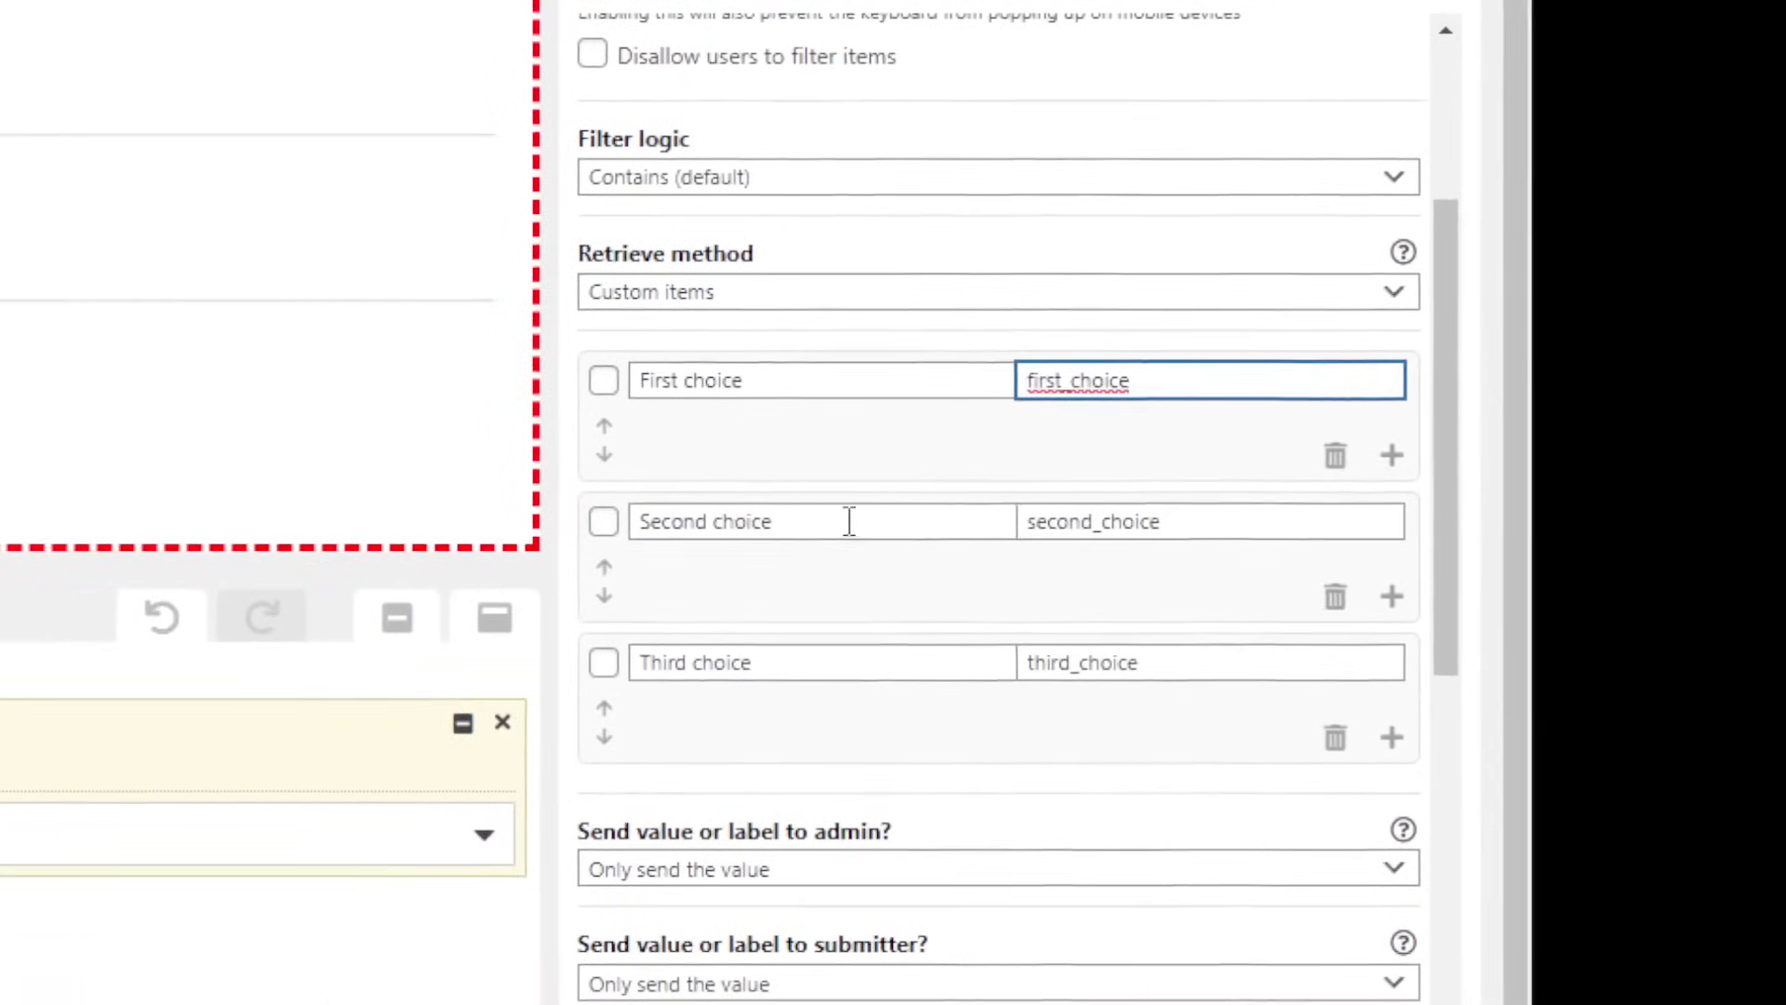
Review the Second choice item's label and value and the First choice item's value, and close the element settings
triple_click(811, 541)
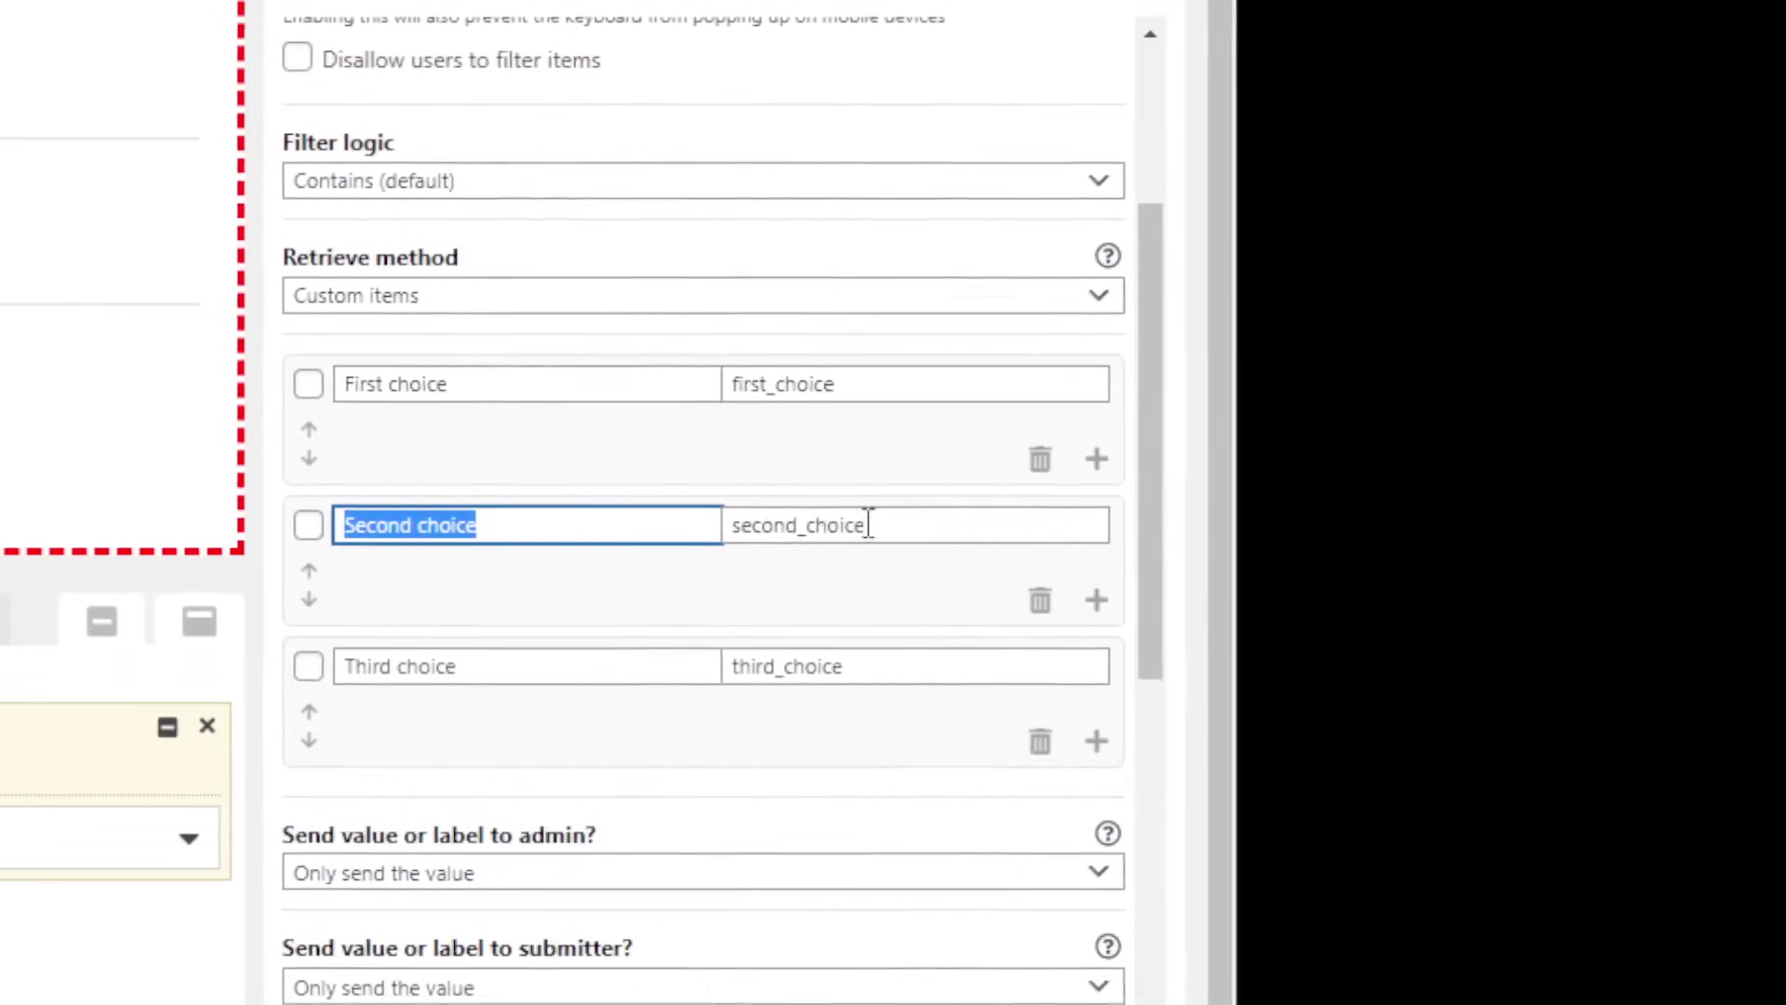
drag(868, 523, 733, 529)
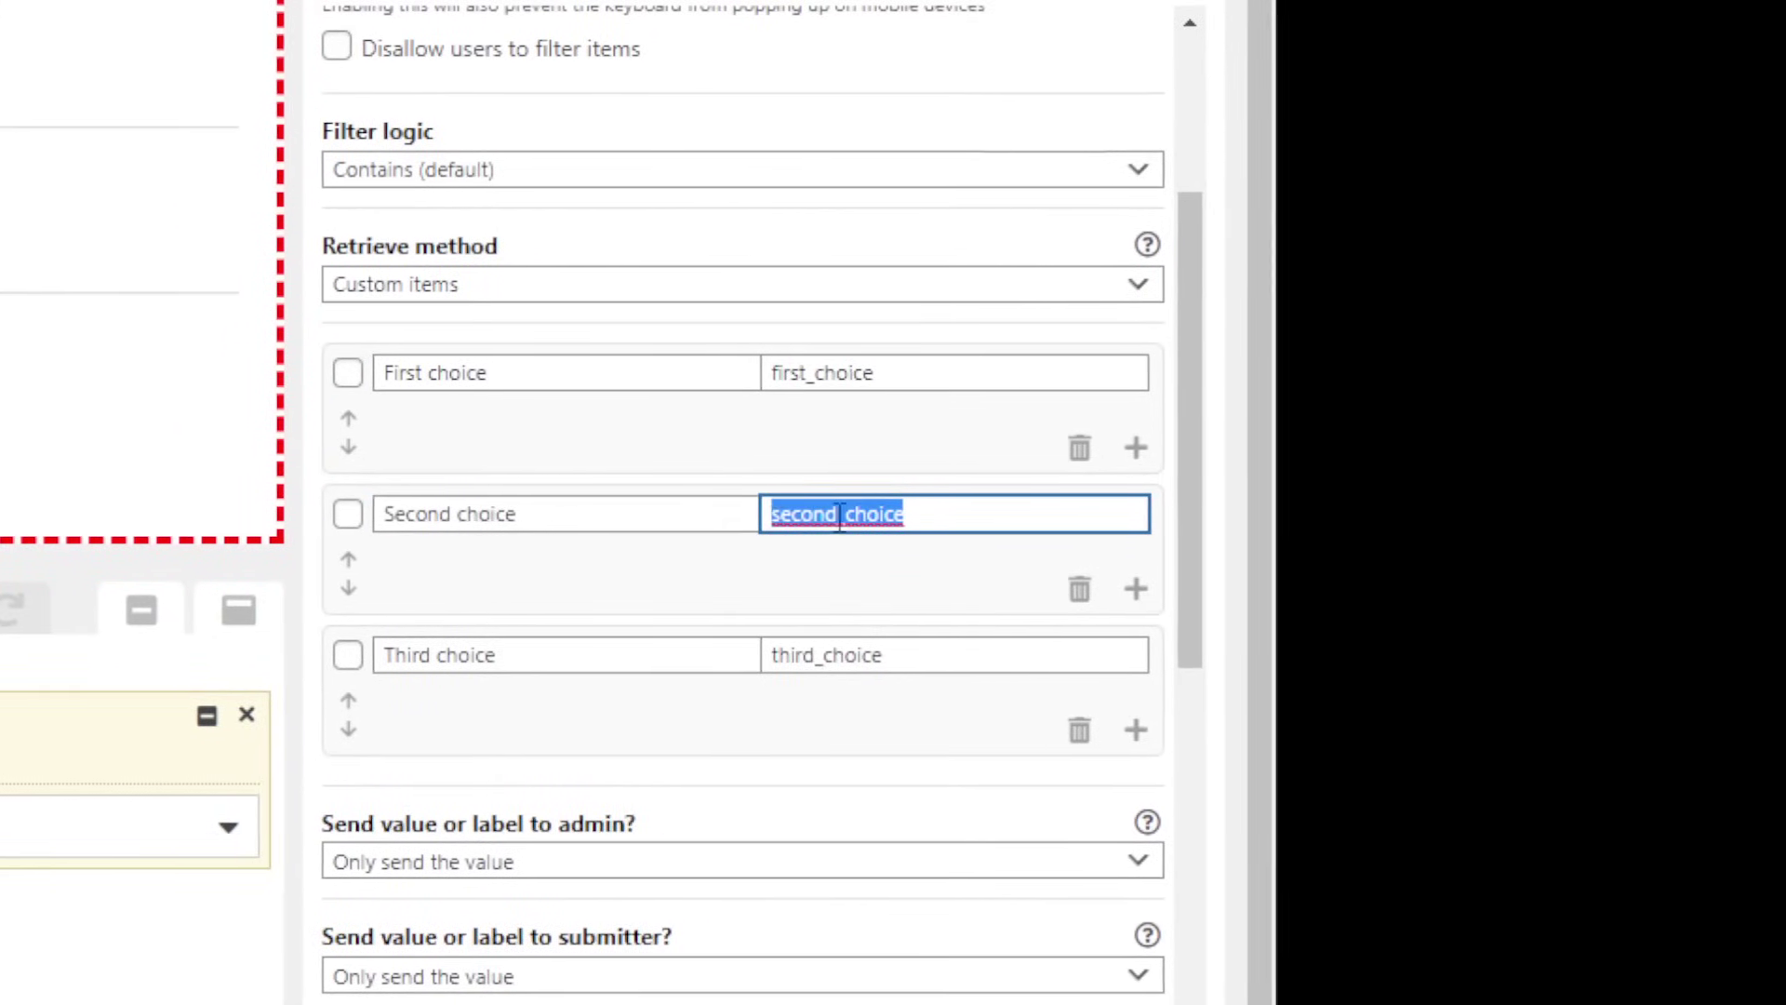
click(935, 517)
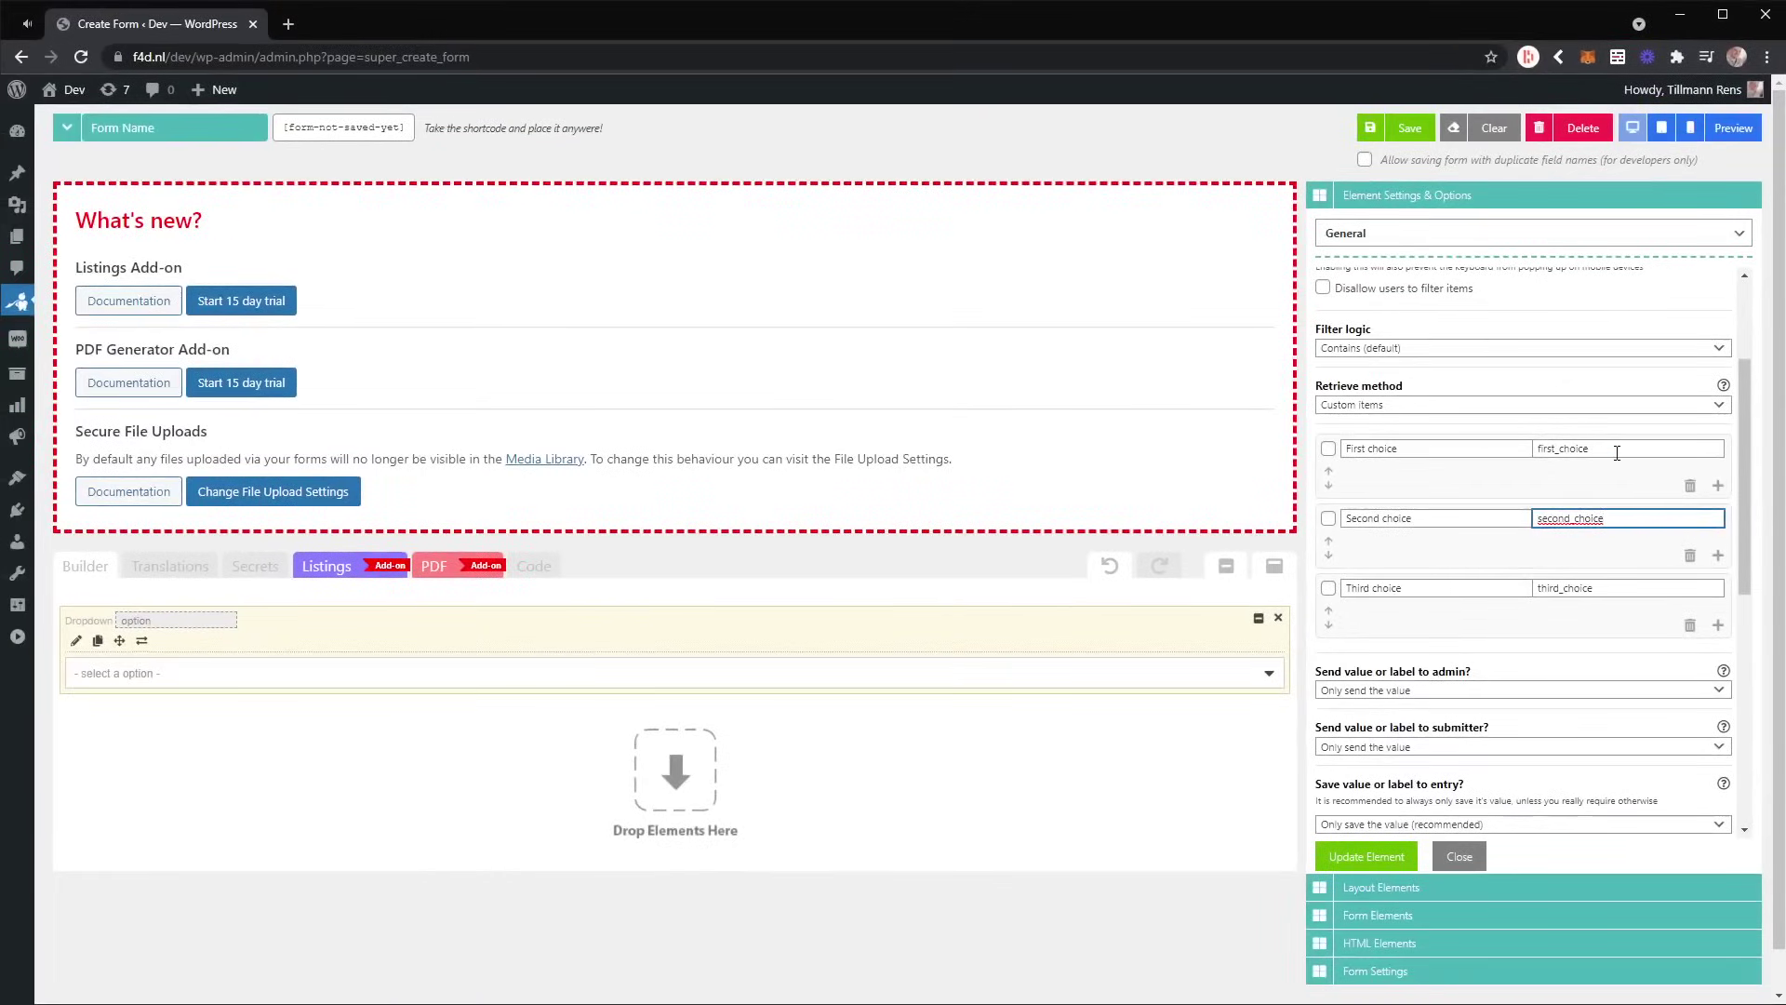
drag(1590, 449, 1514, 455)
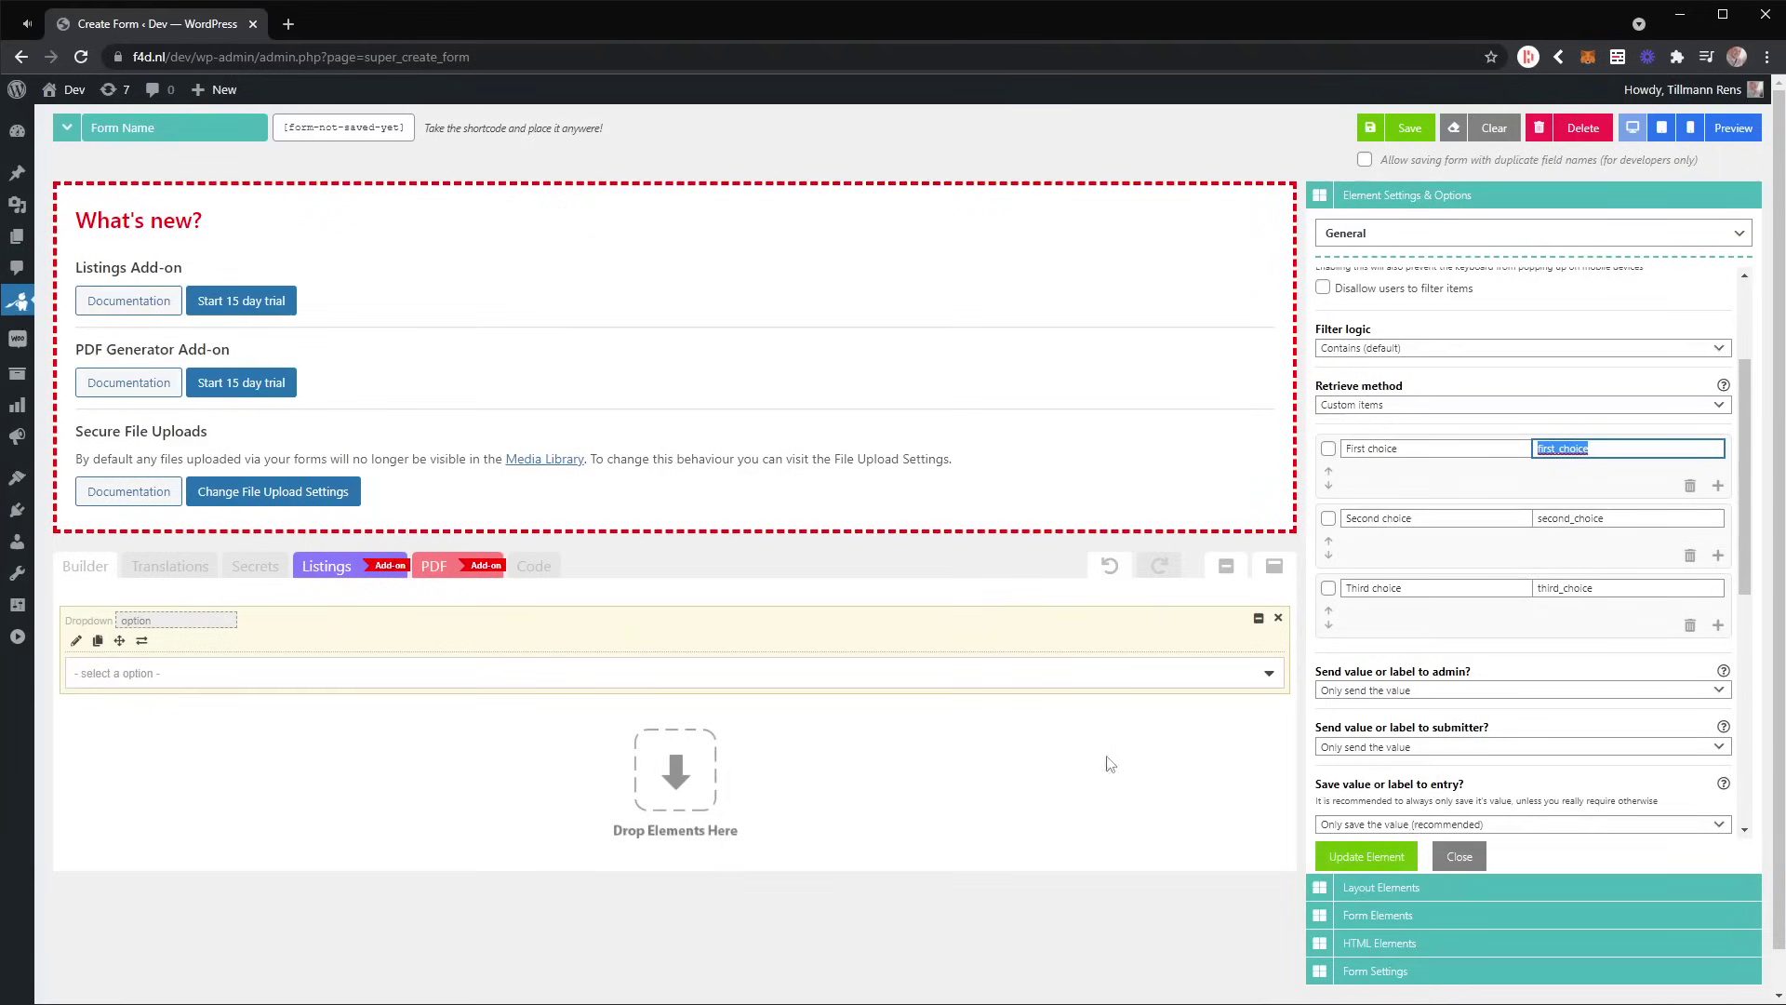
click(1458, 860)
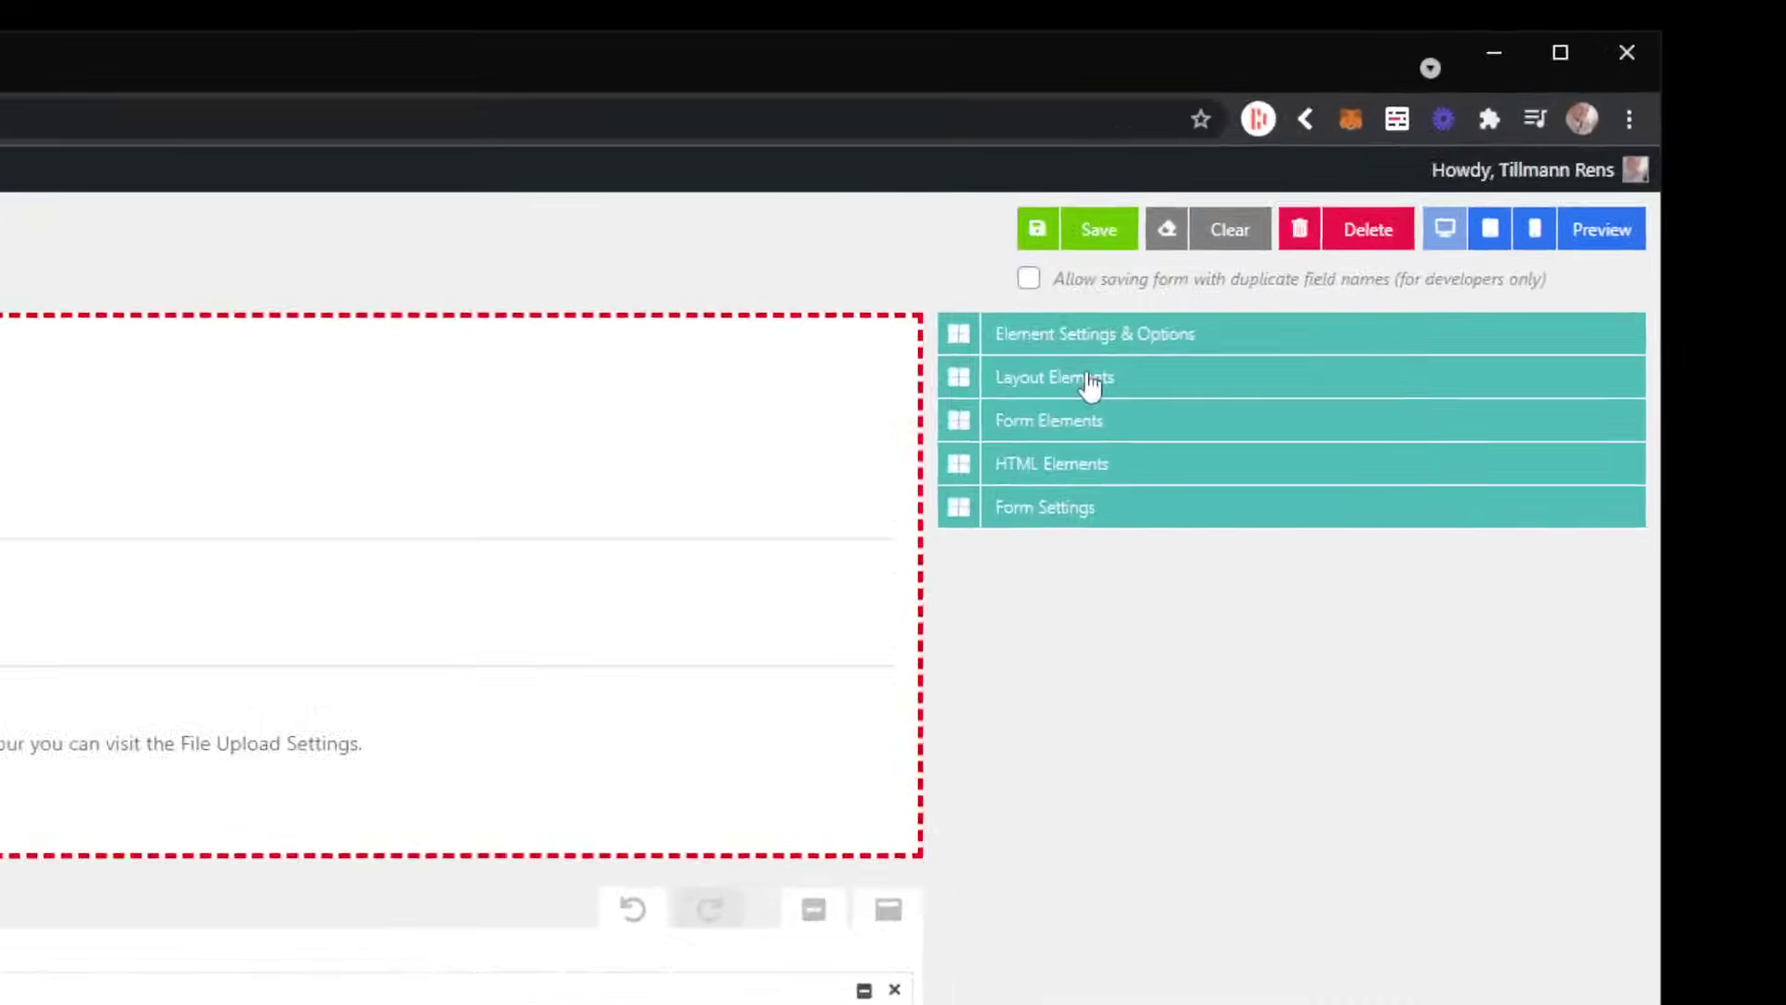
Add a 1/1 column layout element below the dropdown and rename it "Conditional Logic Column"
click(1418, 225)
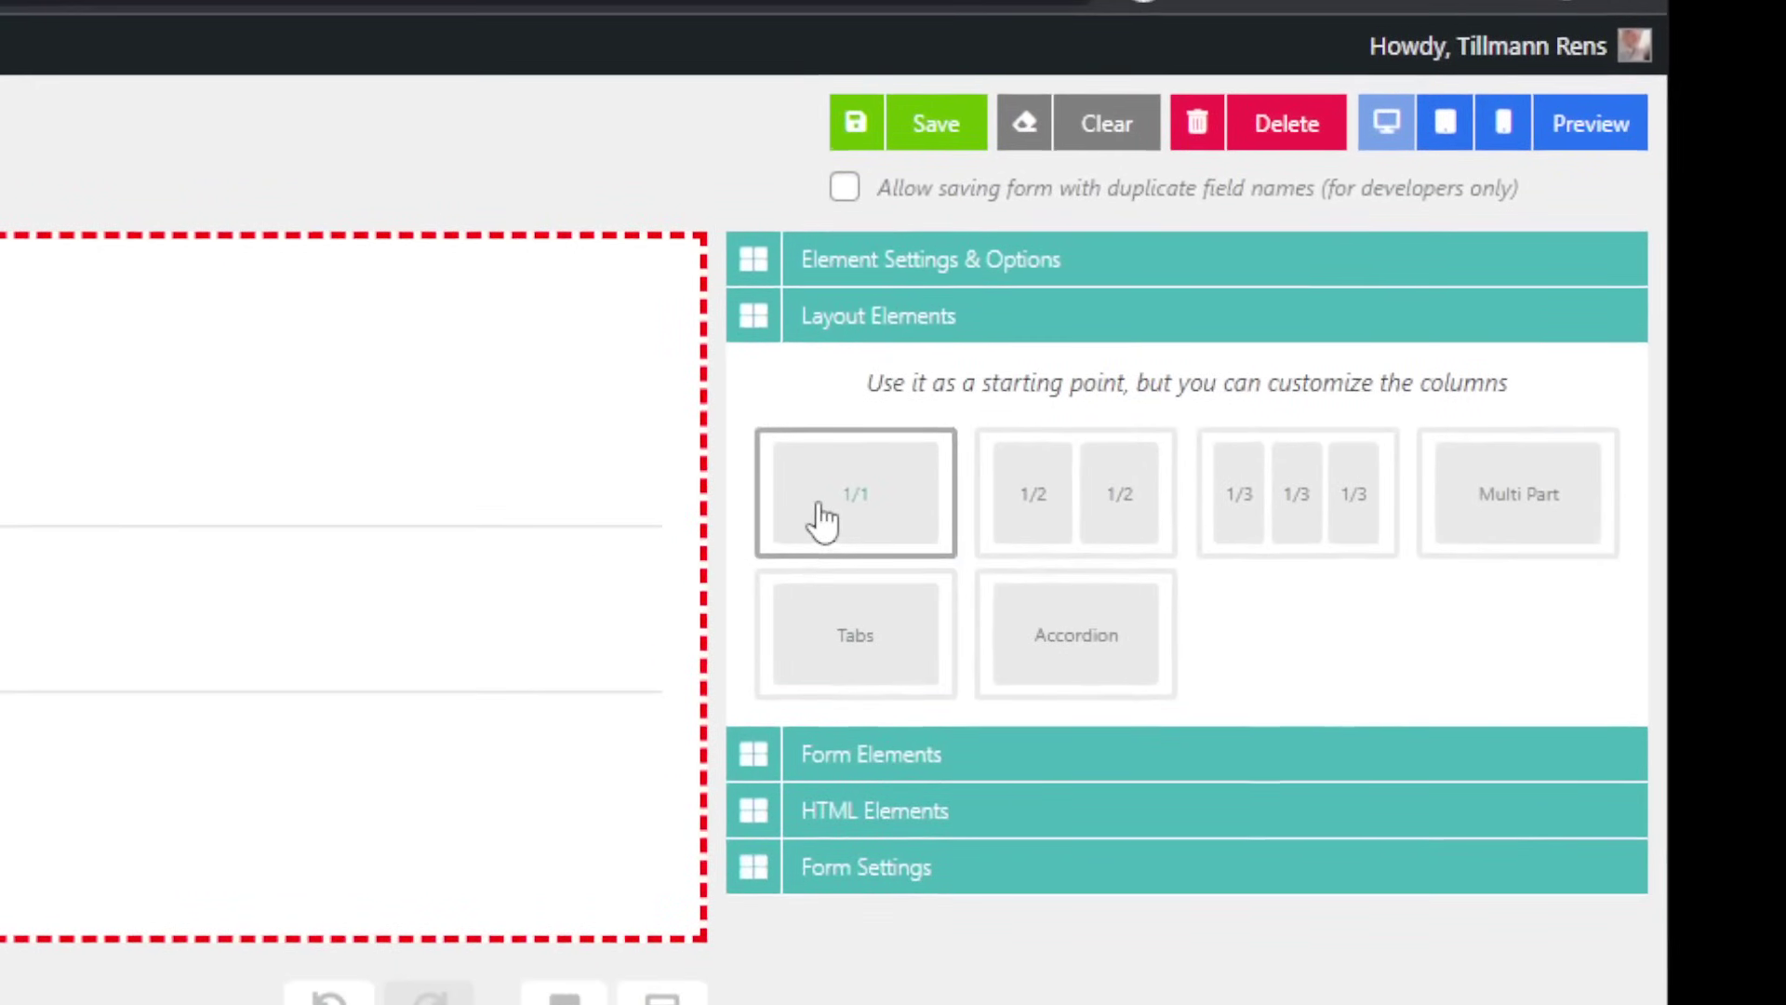
drag(819, 508, 462, 782)
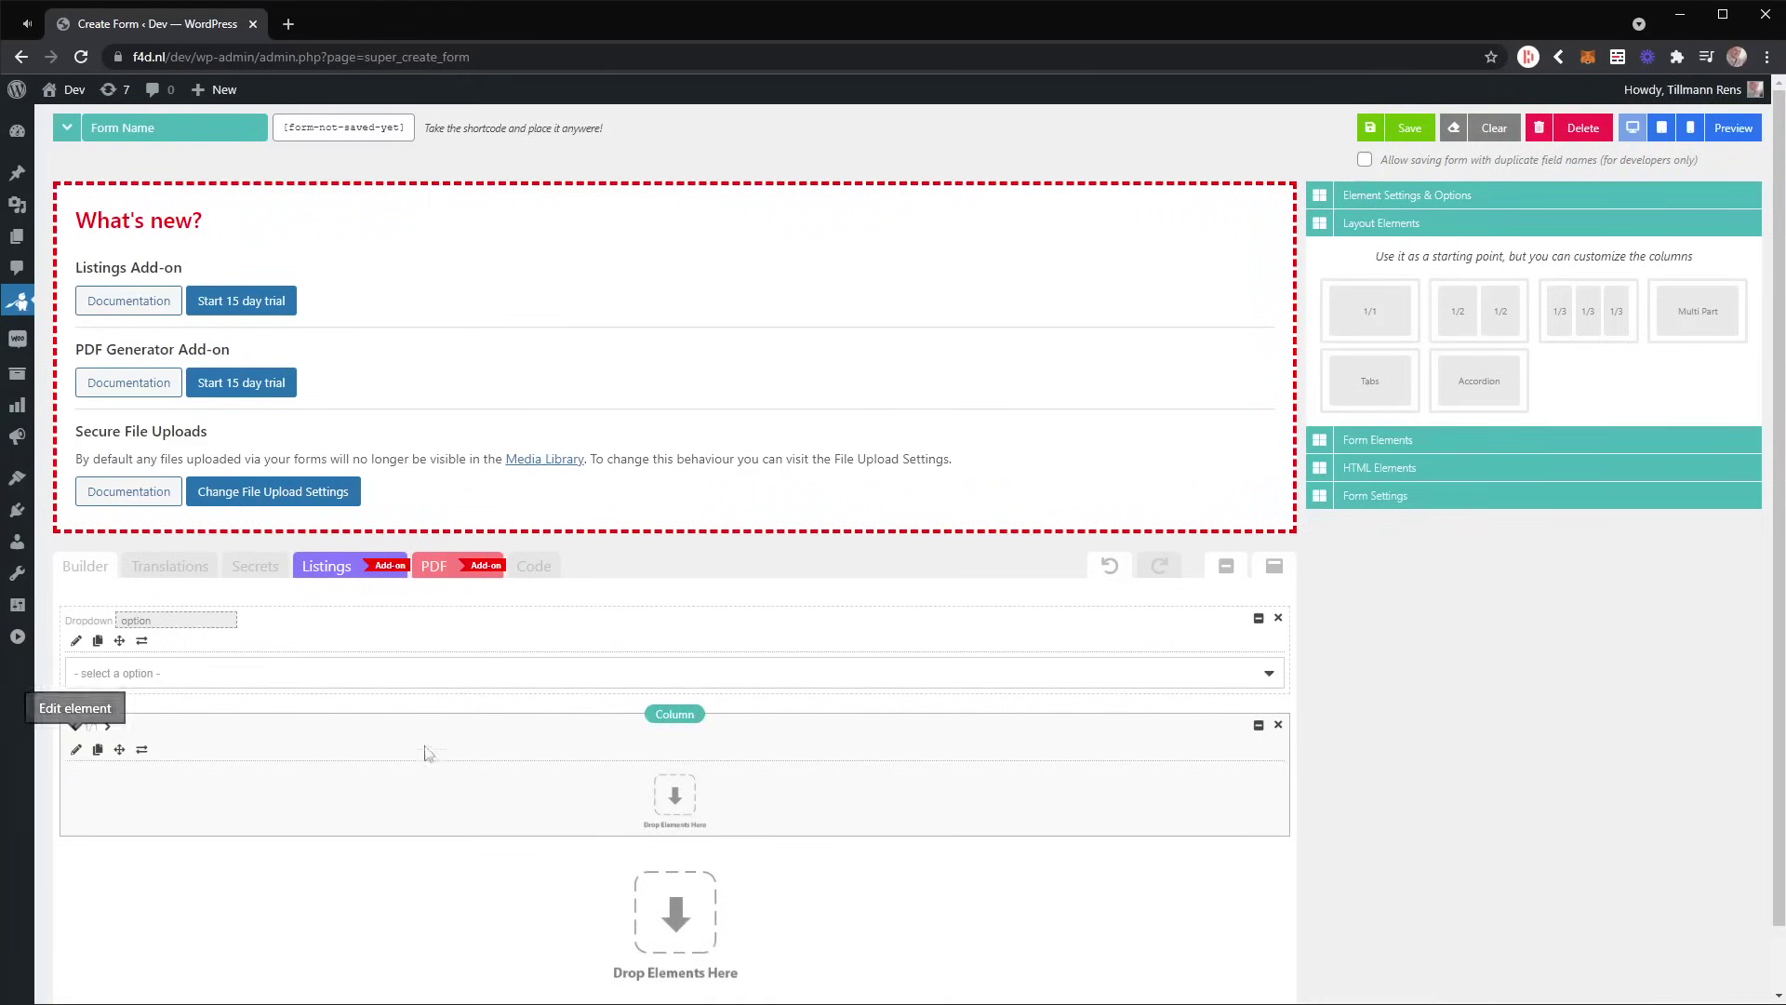
double_click(671, 714)
text(Condition)
text(al Logic)
text( Column)
click(338, 873)
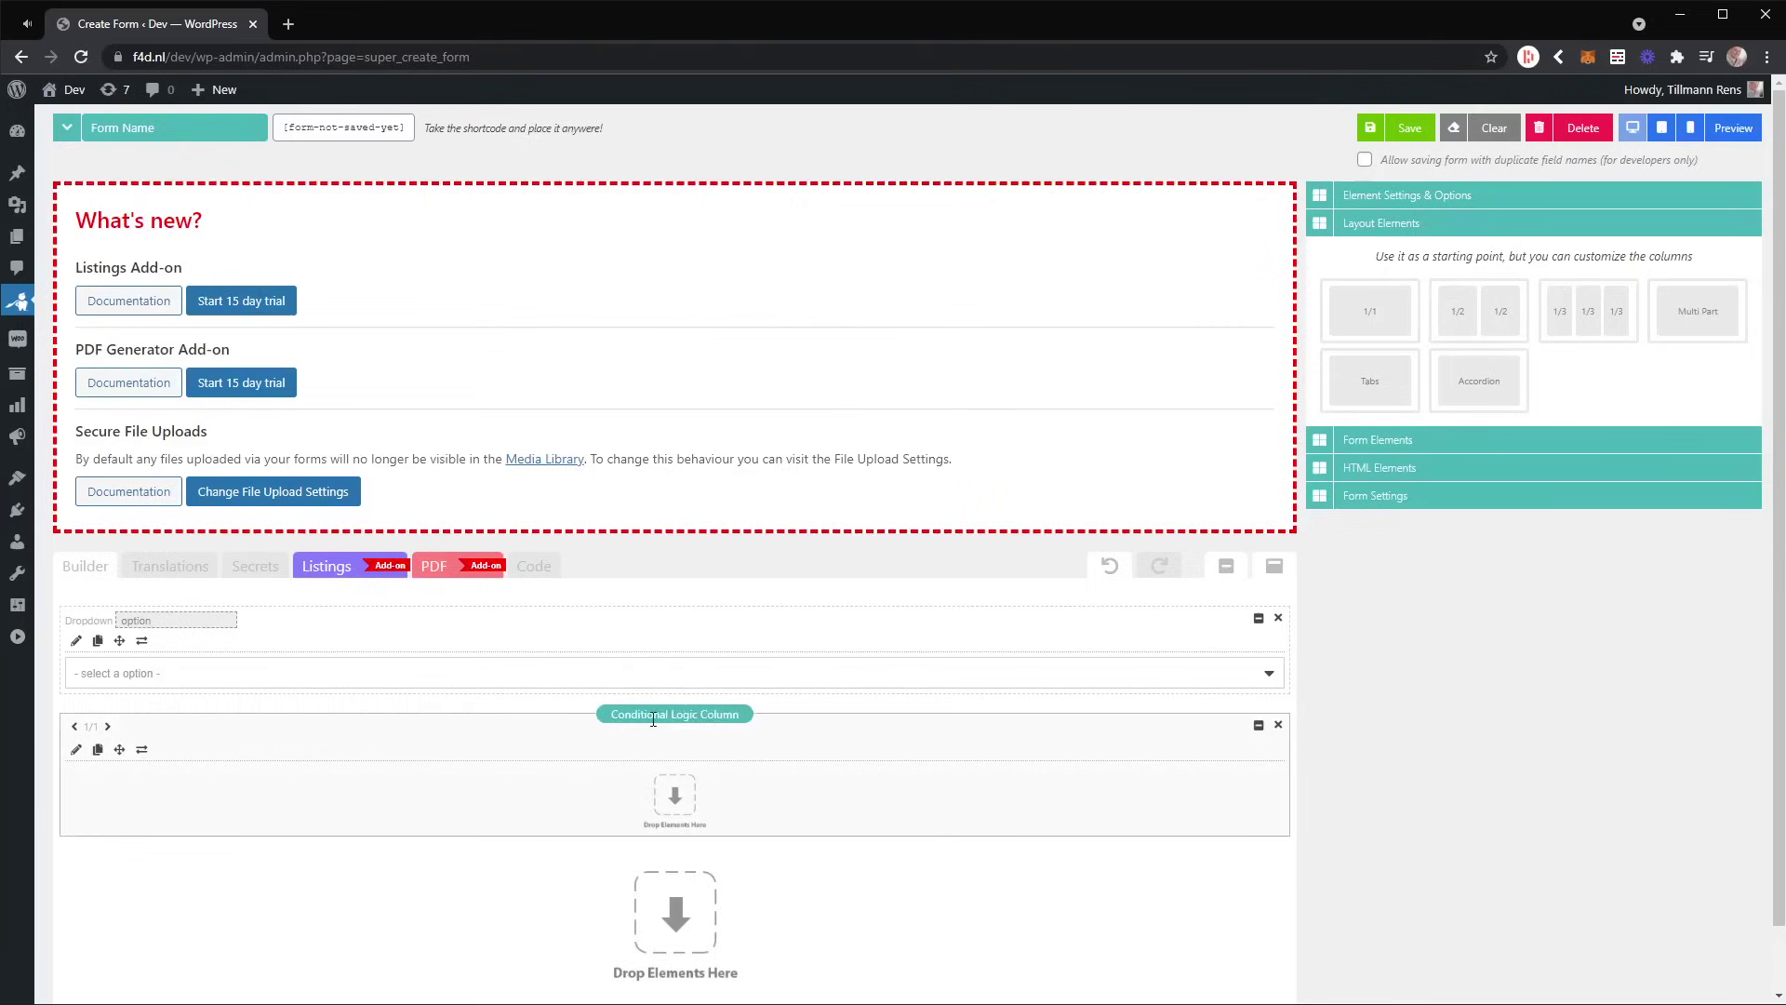
Add a Text area and a Radio buttons element inside the Conditional Logic Column
click(1411, 449)
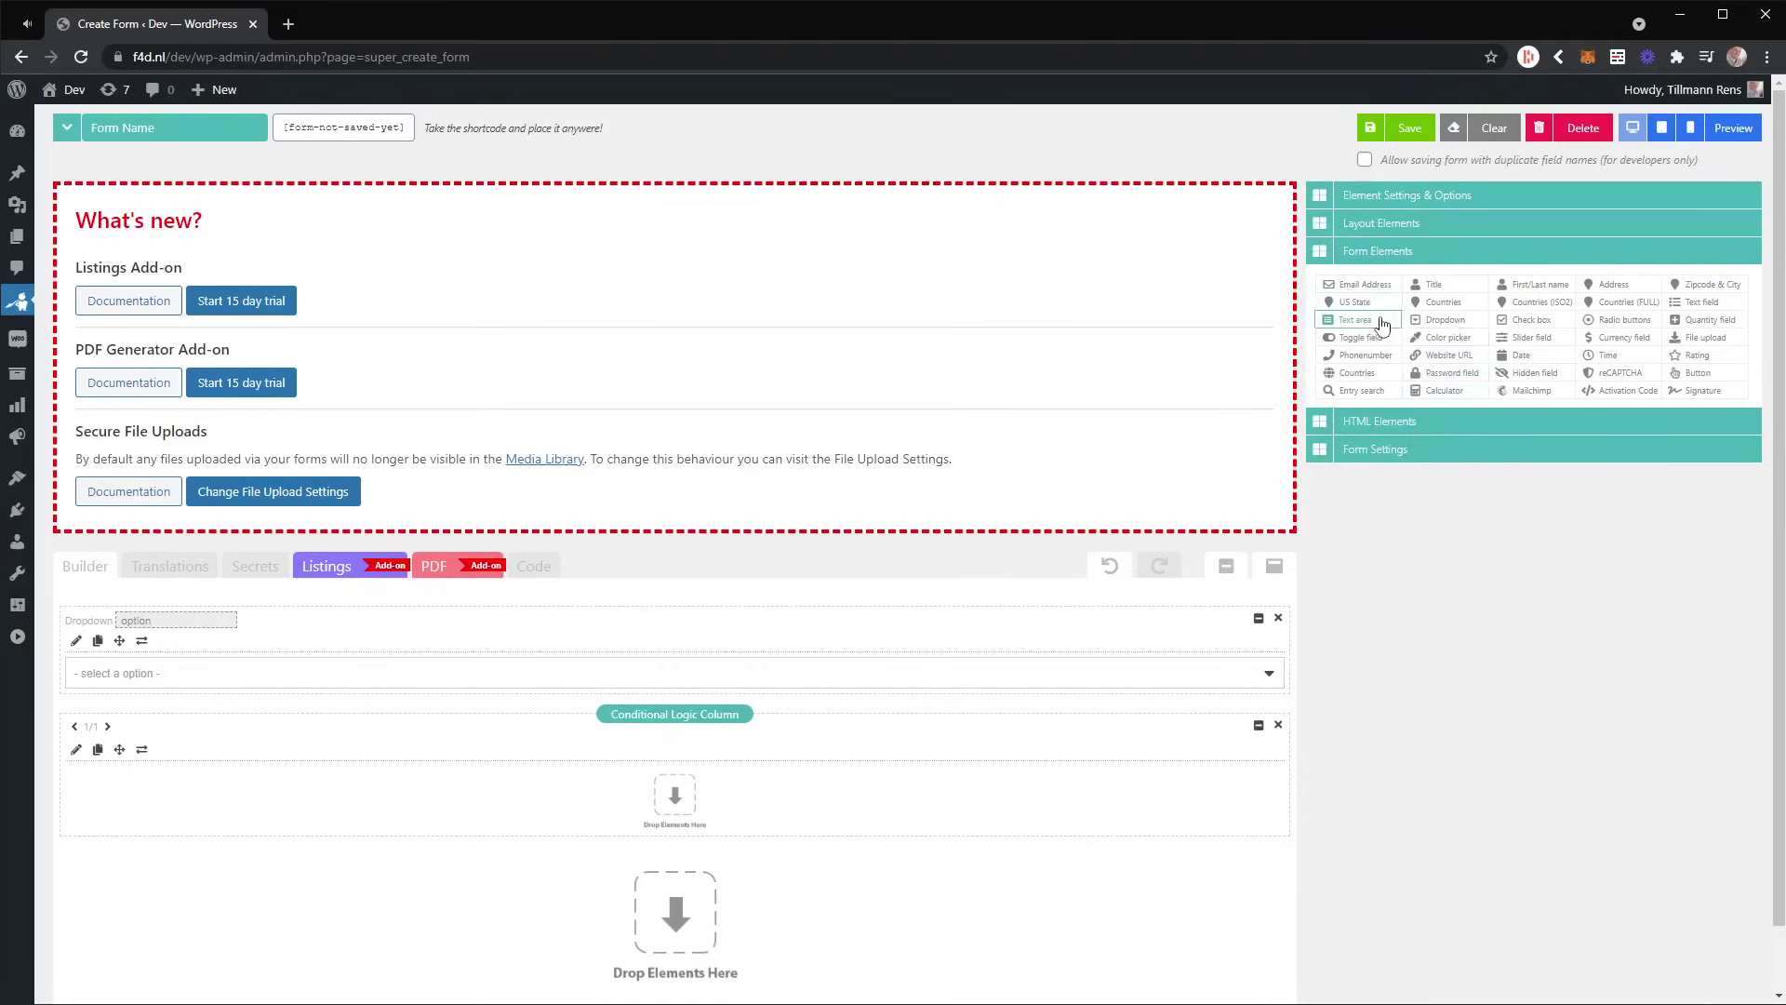
mouse_move(1381, 324)
mouse_down()
mouse_move(1119, 434)
mouse_move(846, 668)
mouse_move(636, 800)
mouse_up()
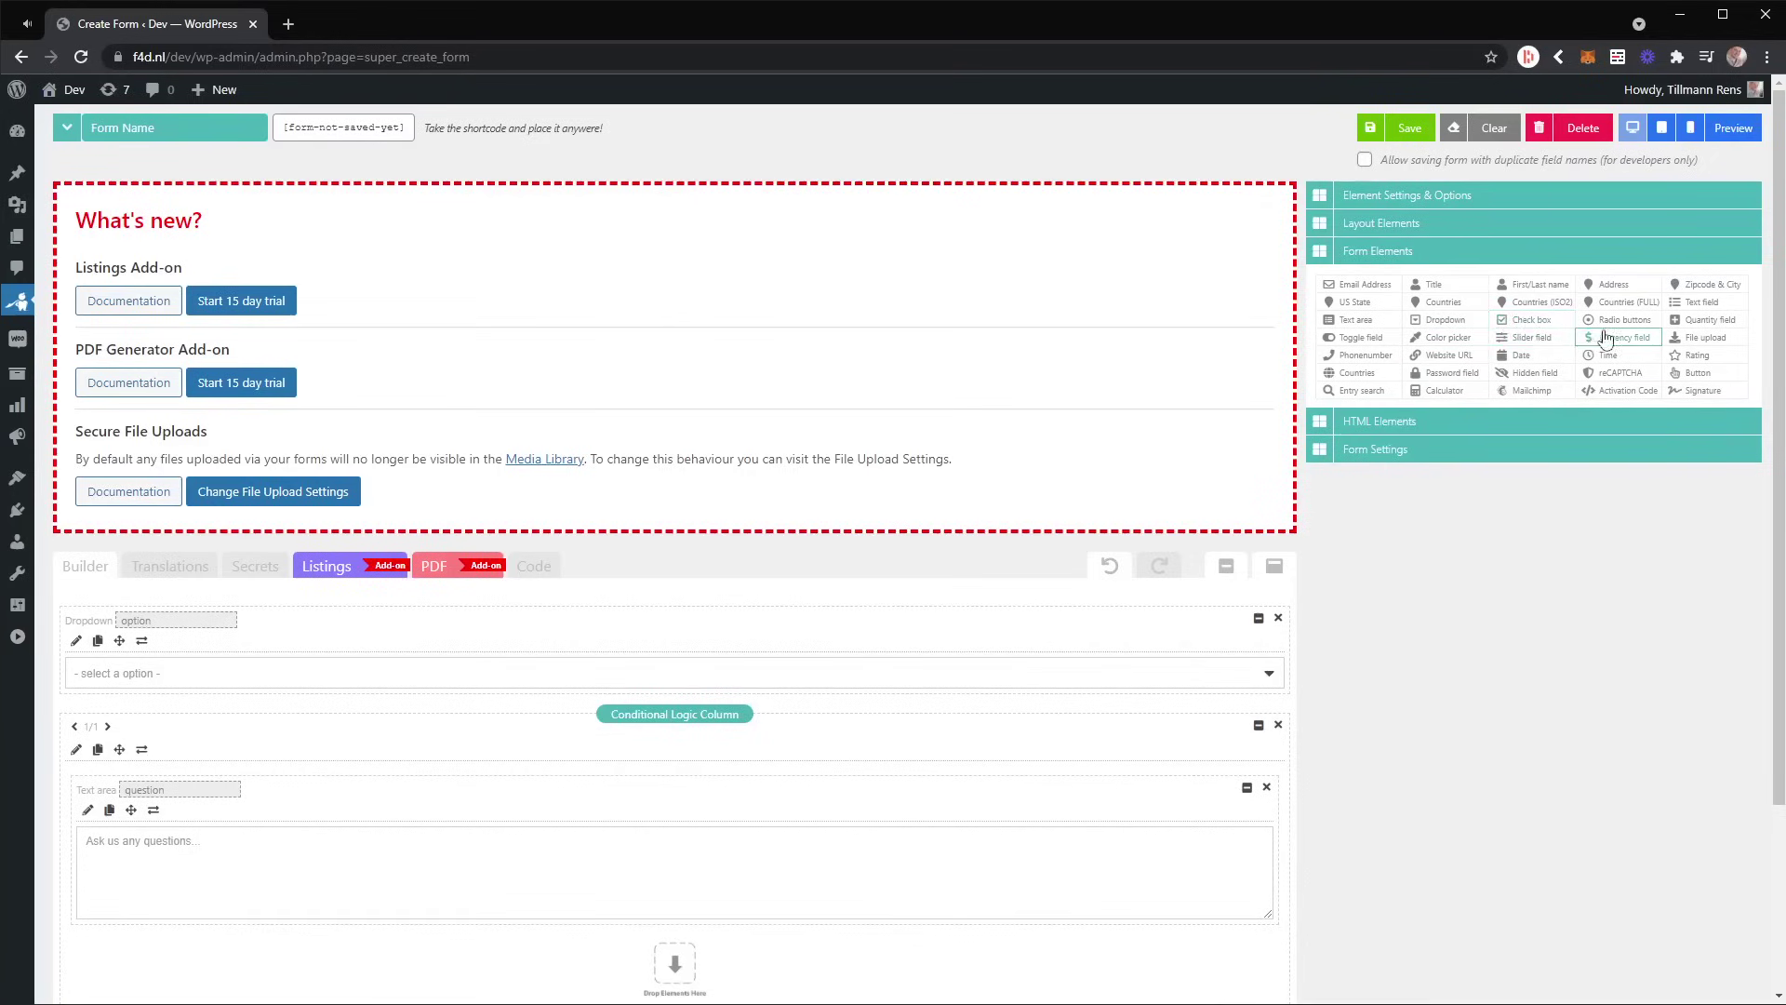
drag(1623, 331, 512, 967)
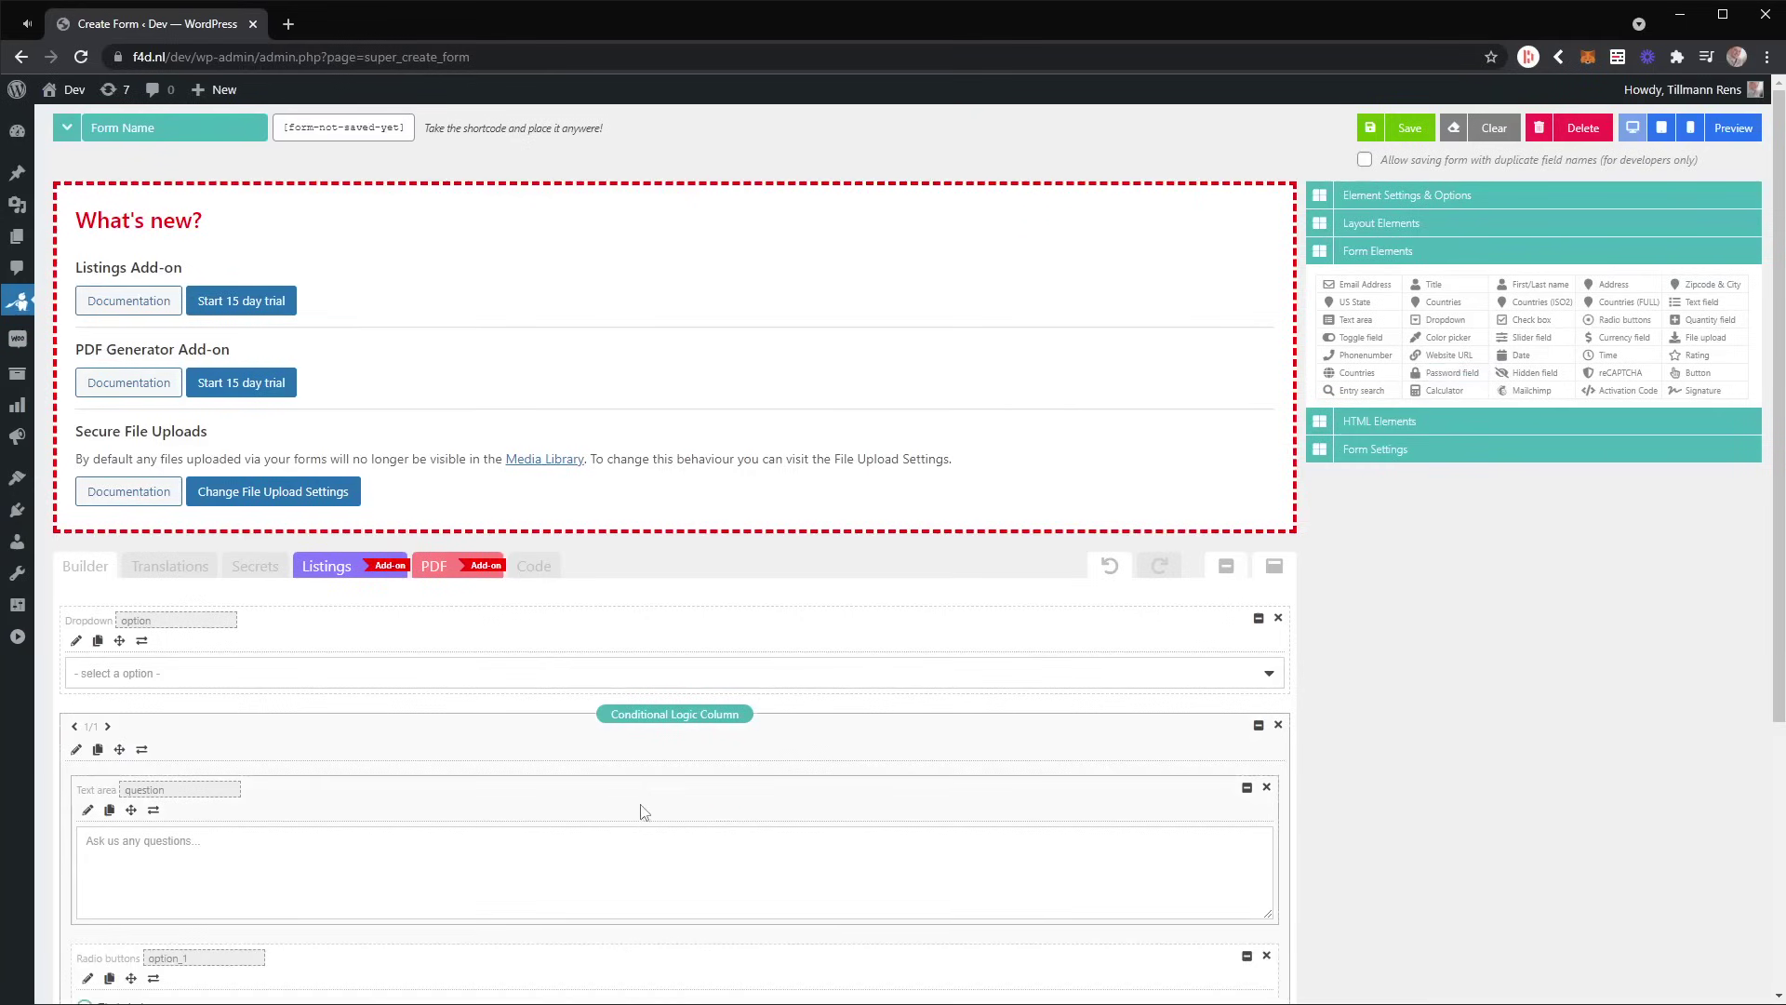
Compare the unique field names of the radio buttons element and the dropdown element
scroll(499, 765, down, 2)
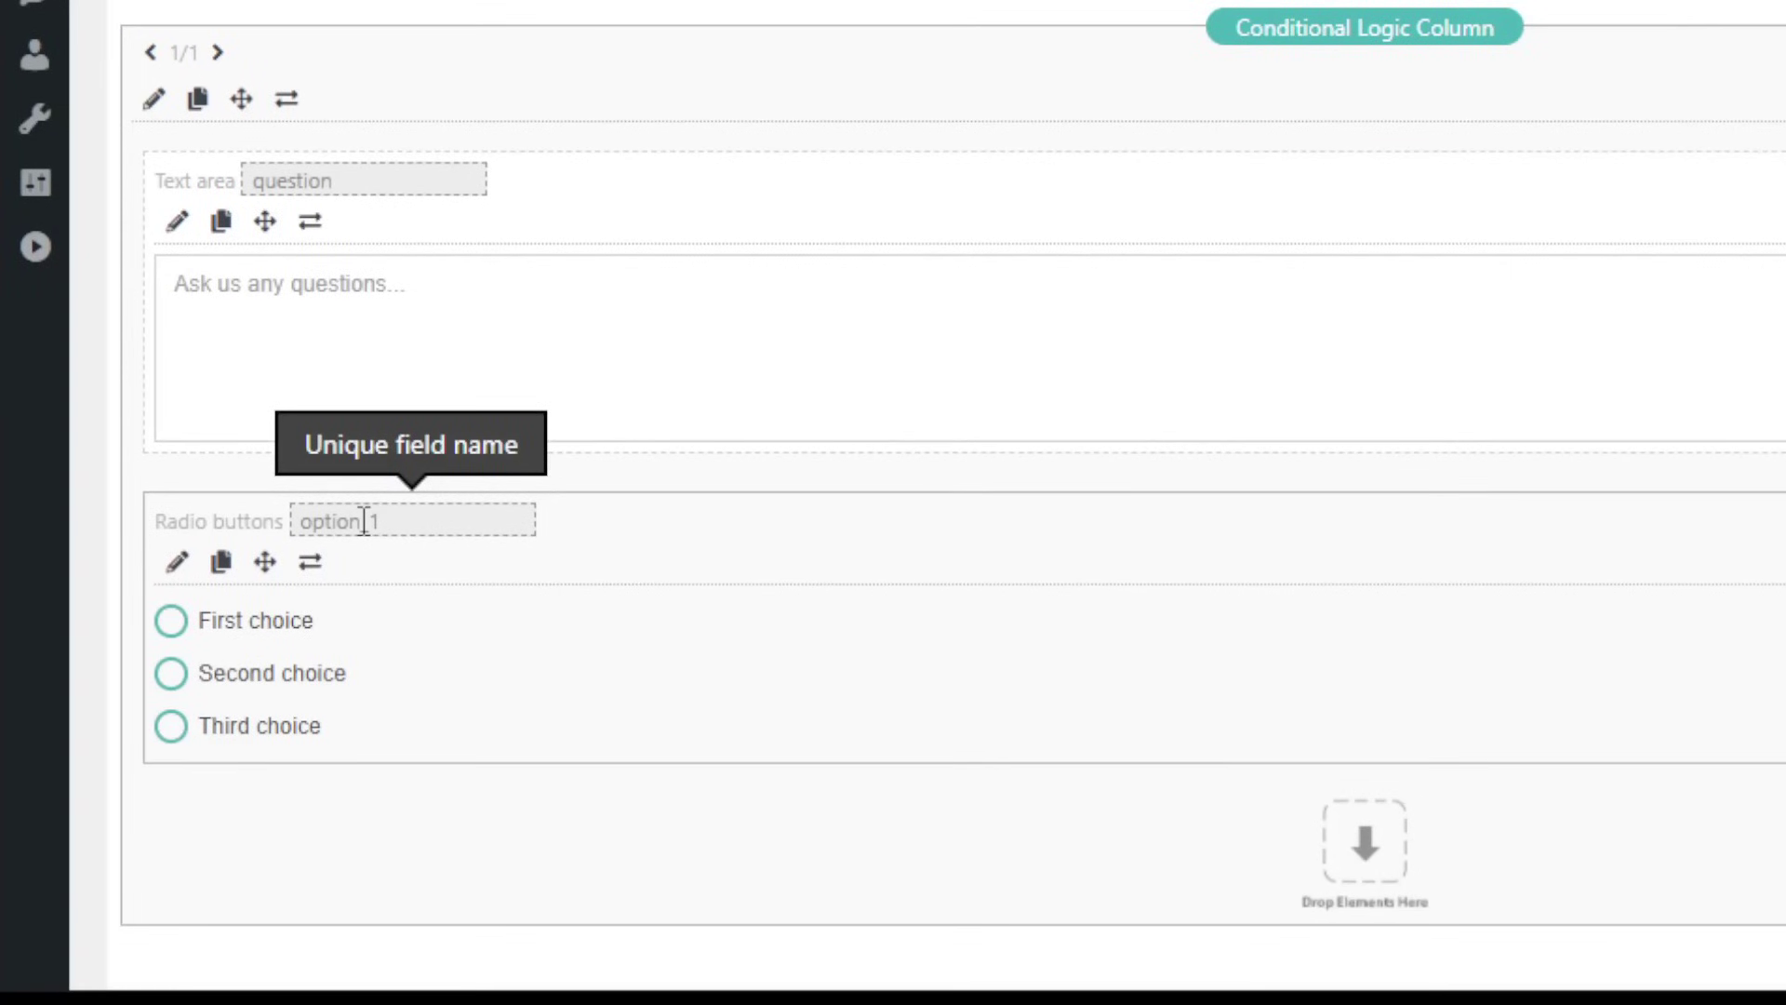
mouse_move(366, 521)
mouse_down()
mouse_move(398, 519)
mouse_move(296, 518)
mouse_move(359, 514)
mouse_up()
key(BackSpace)
click(385, 521)
click(368, 520)
click(296, 517)
click(365, 517)
click(361, 514)
scroll(335, 400, up, 7)
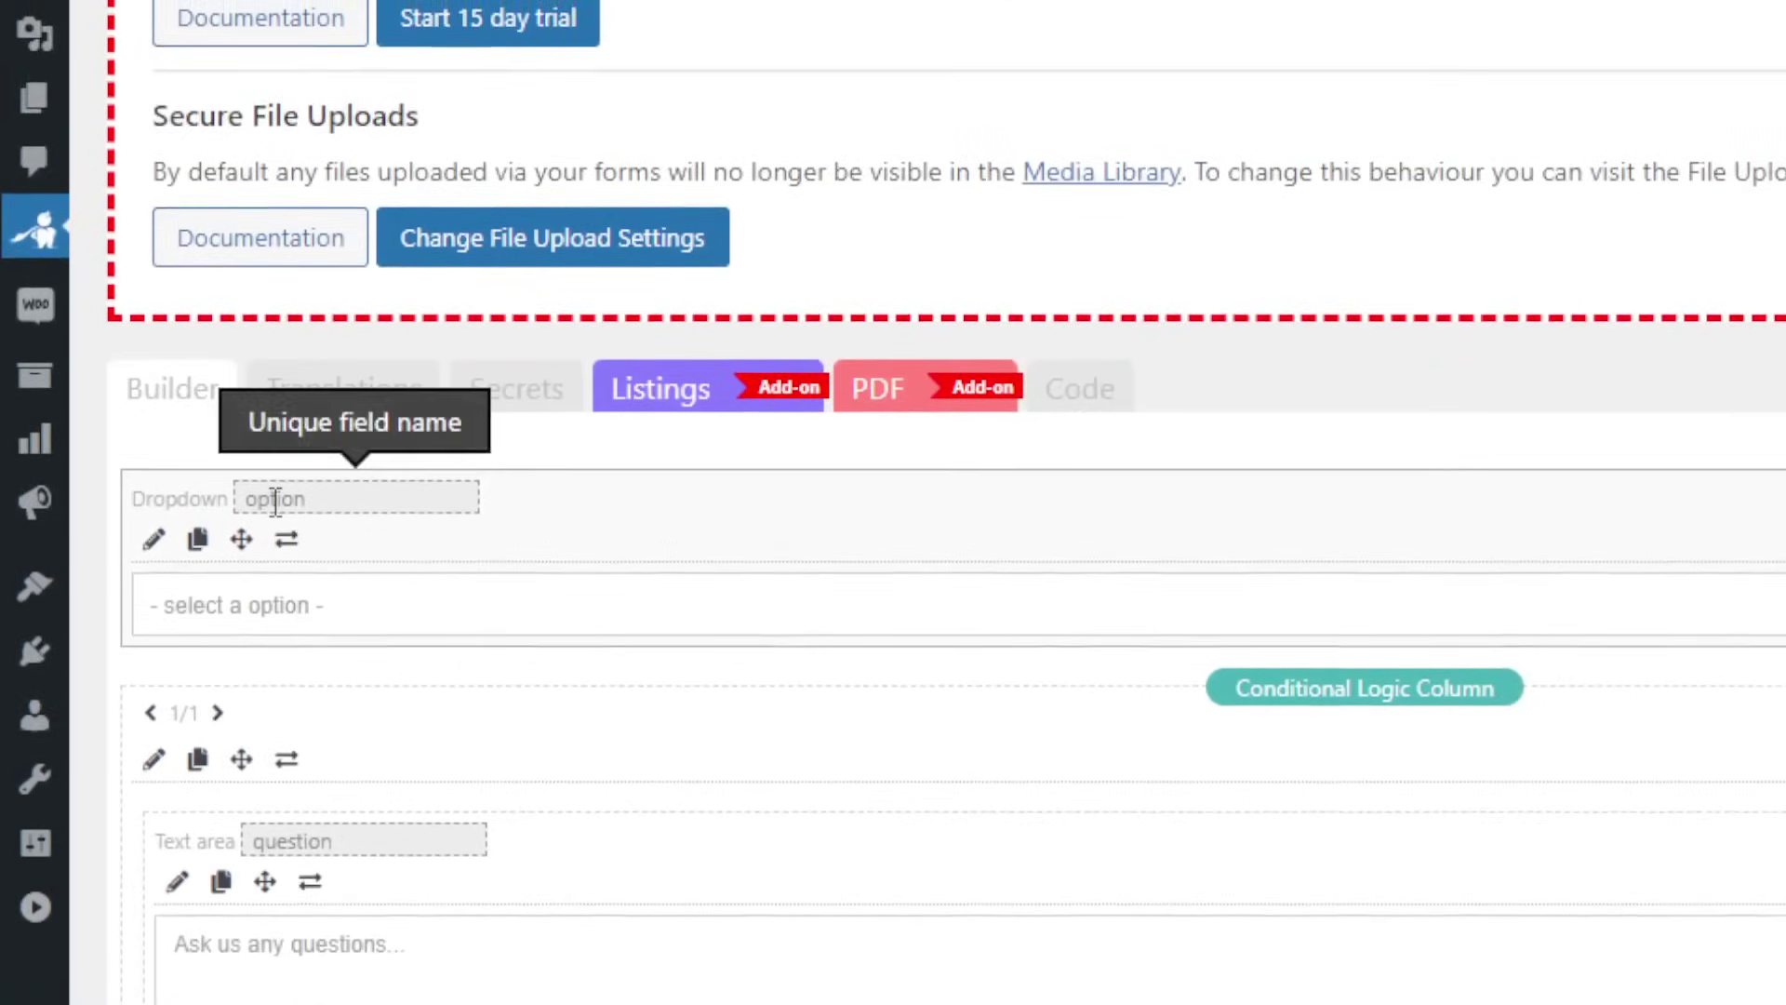
double_click(275, 501)
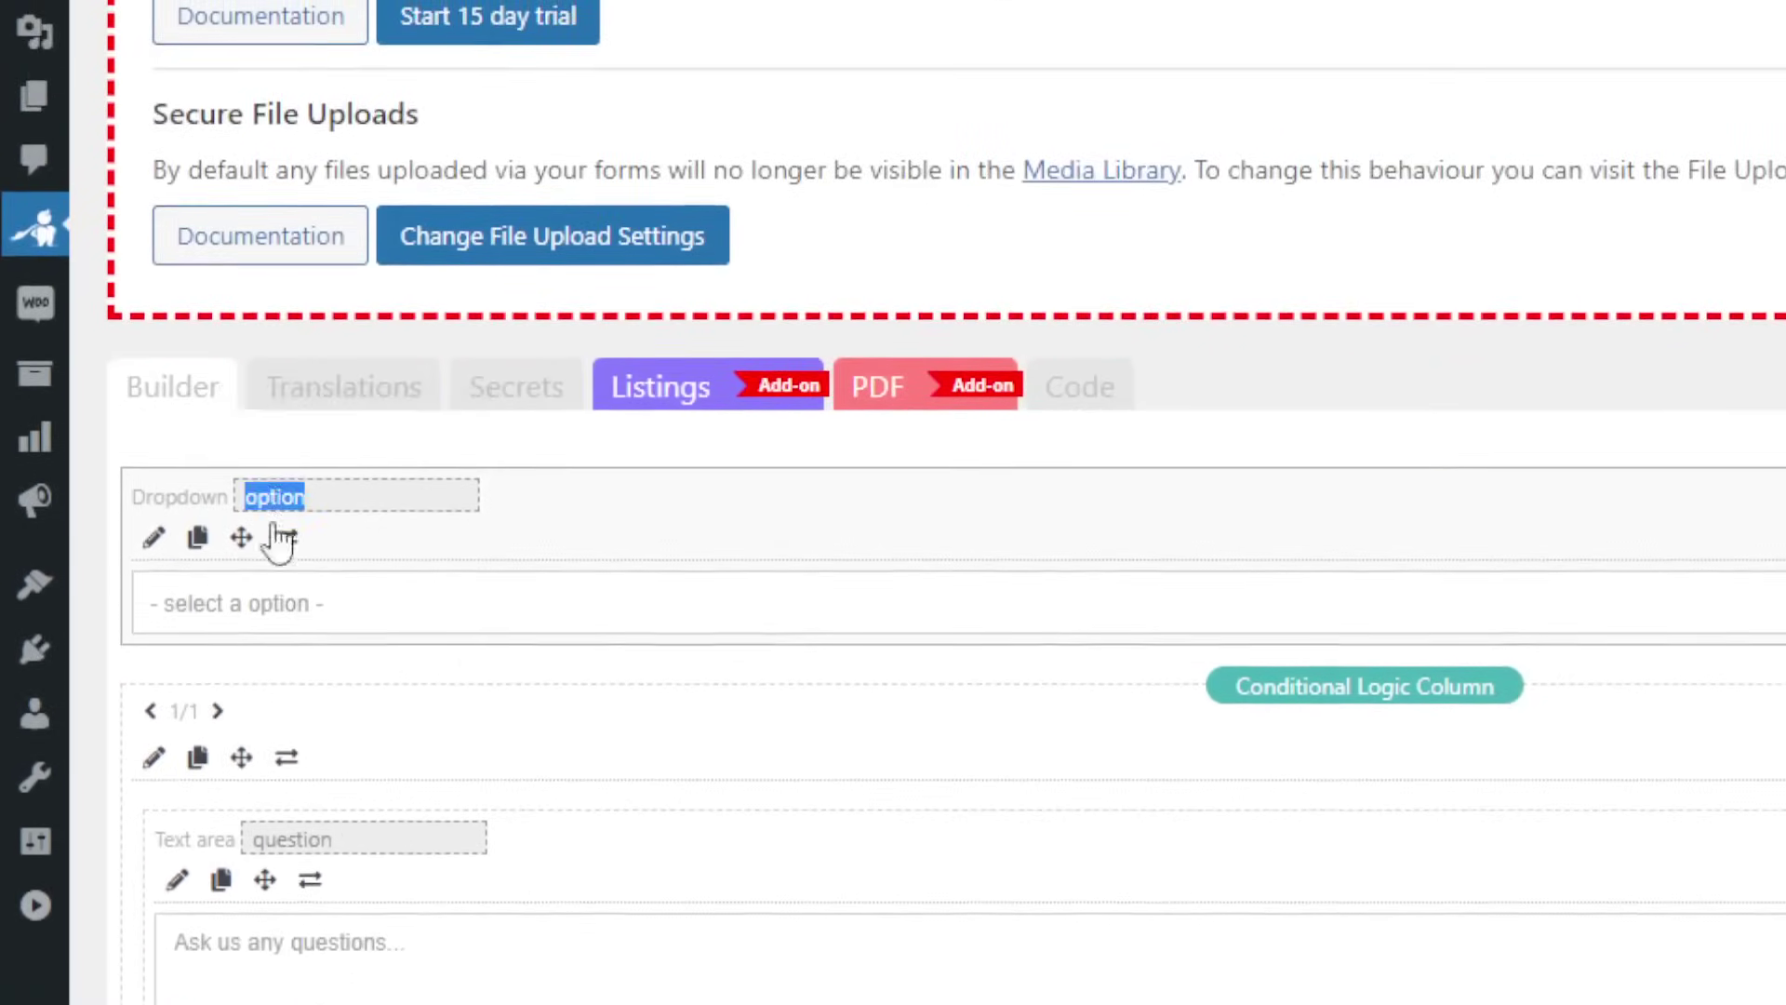
scroll(279, 531, down, 7)
drag(397, 519, 299, 521)
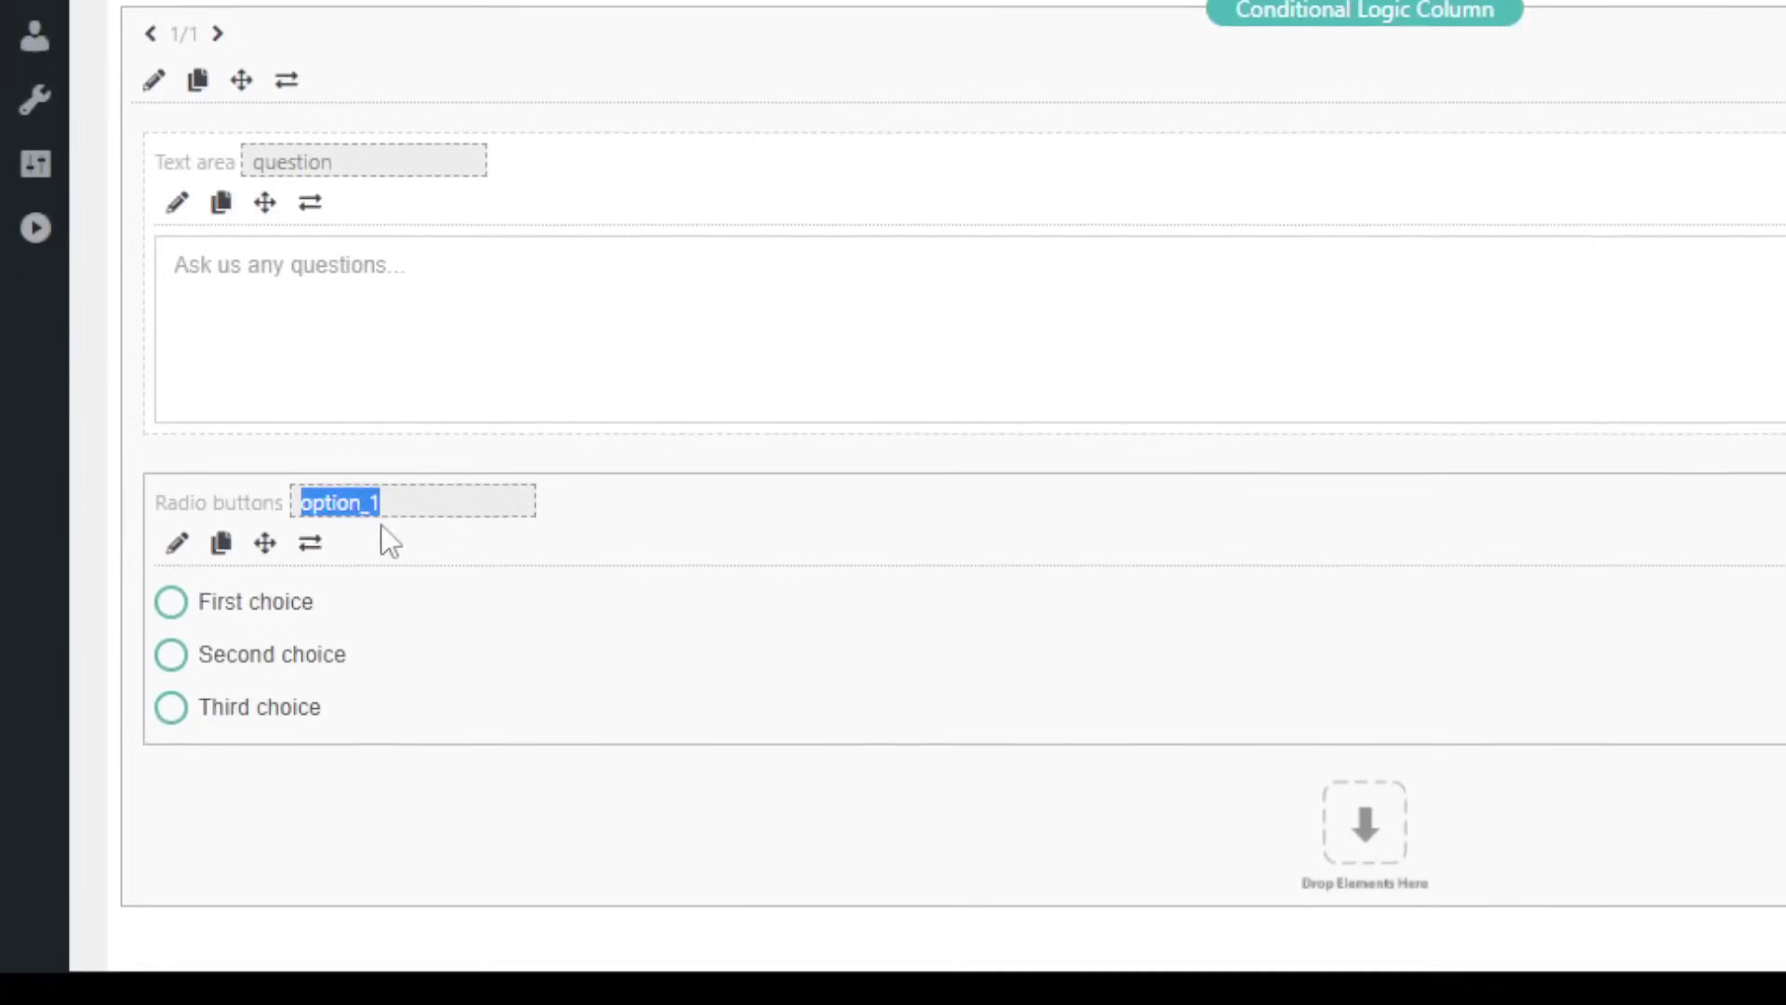
click(413, 521)
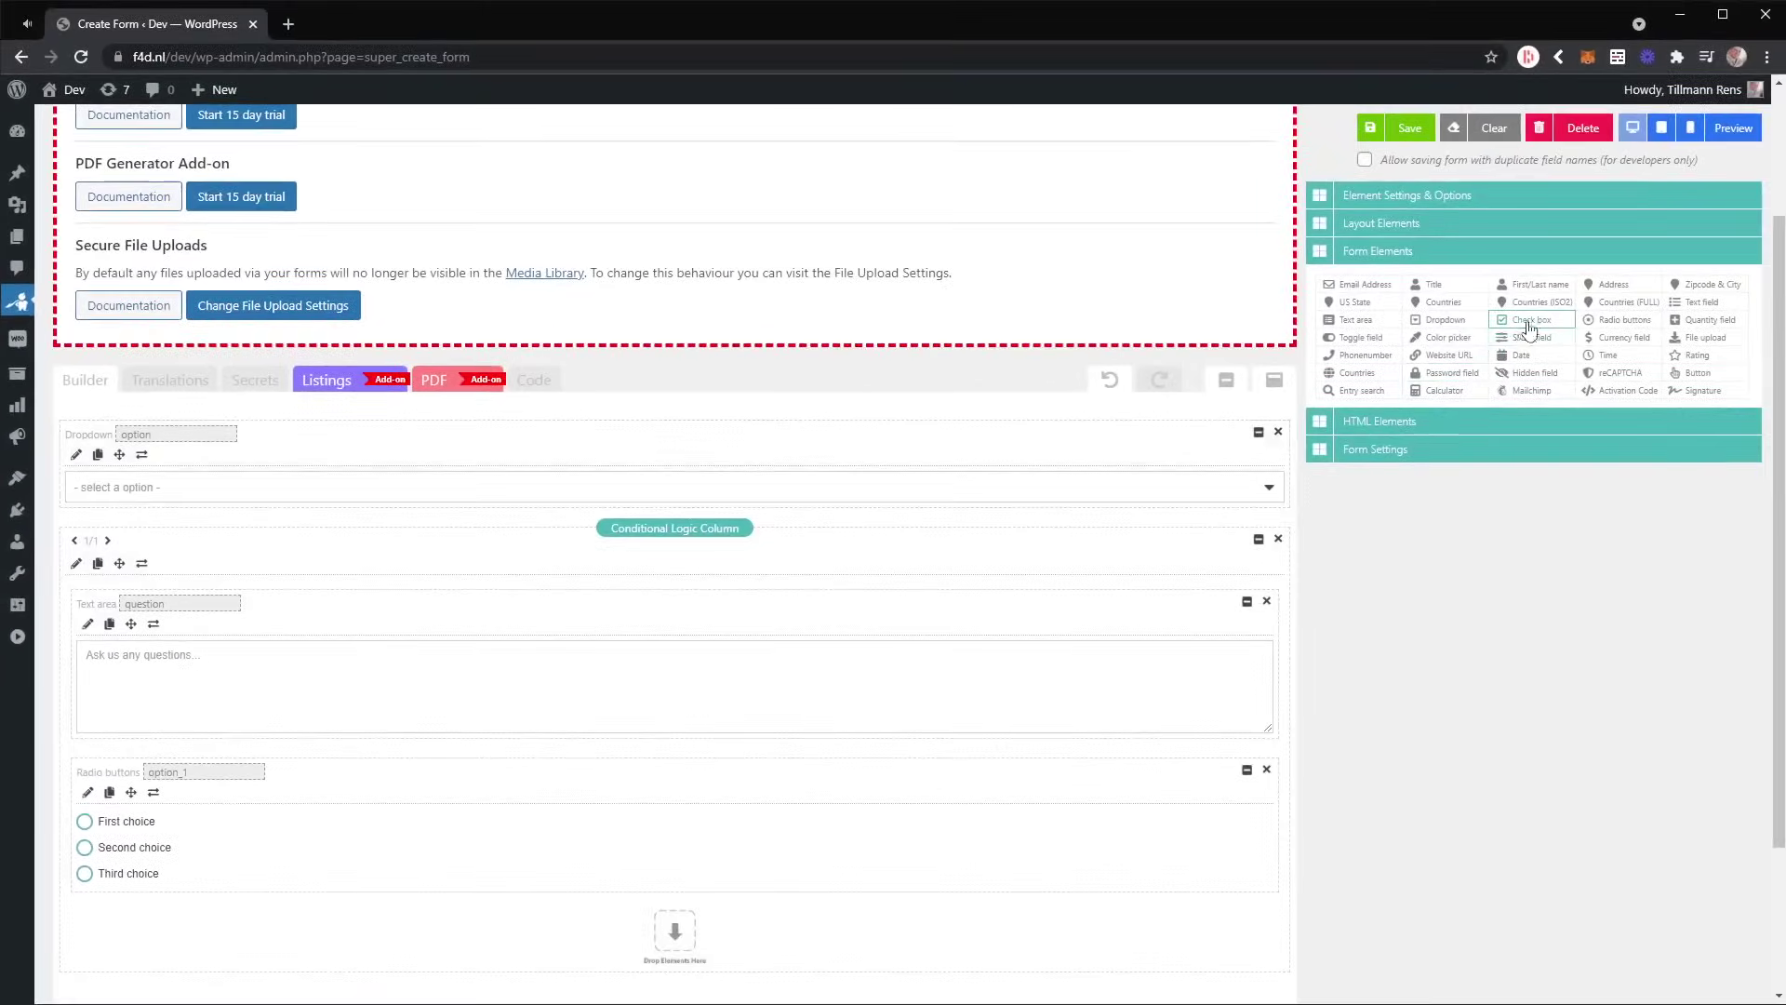
Add a second Radio buttons element to the Conditional Logic Column, review the duplicate field names option, and delete the extra element
mouse_move(1614, 320)
mouse_down()
mouse_move(1471, 372)
mouse_move(391, 930)
mouse_up()
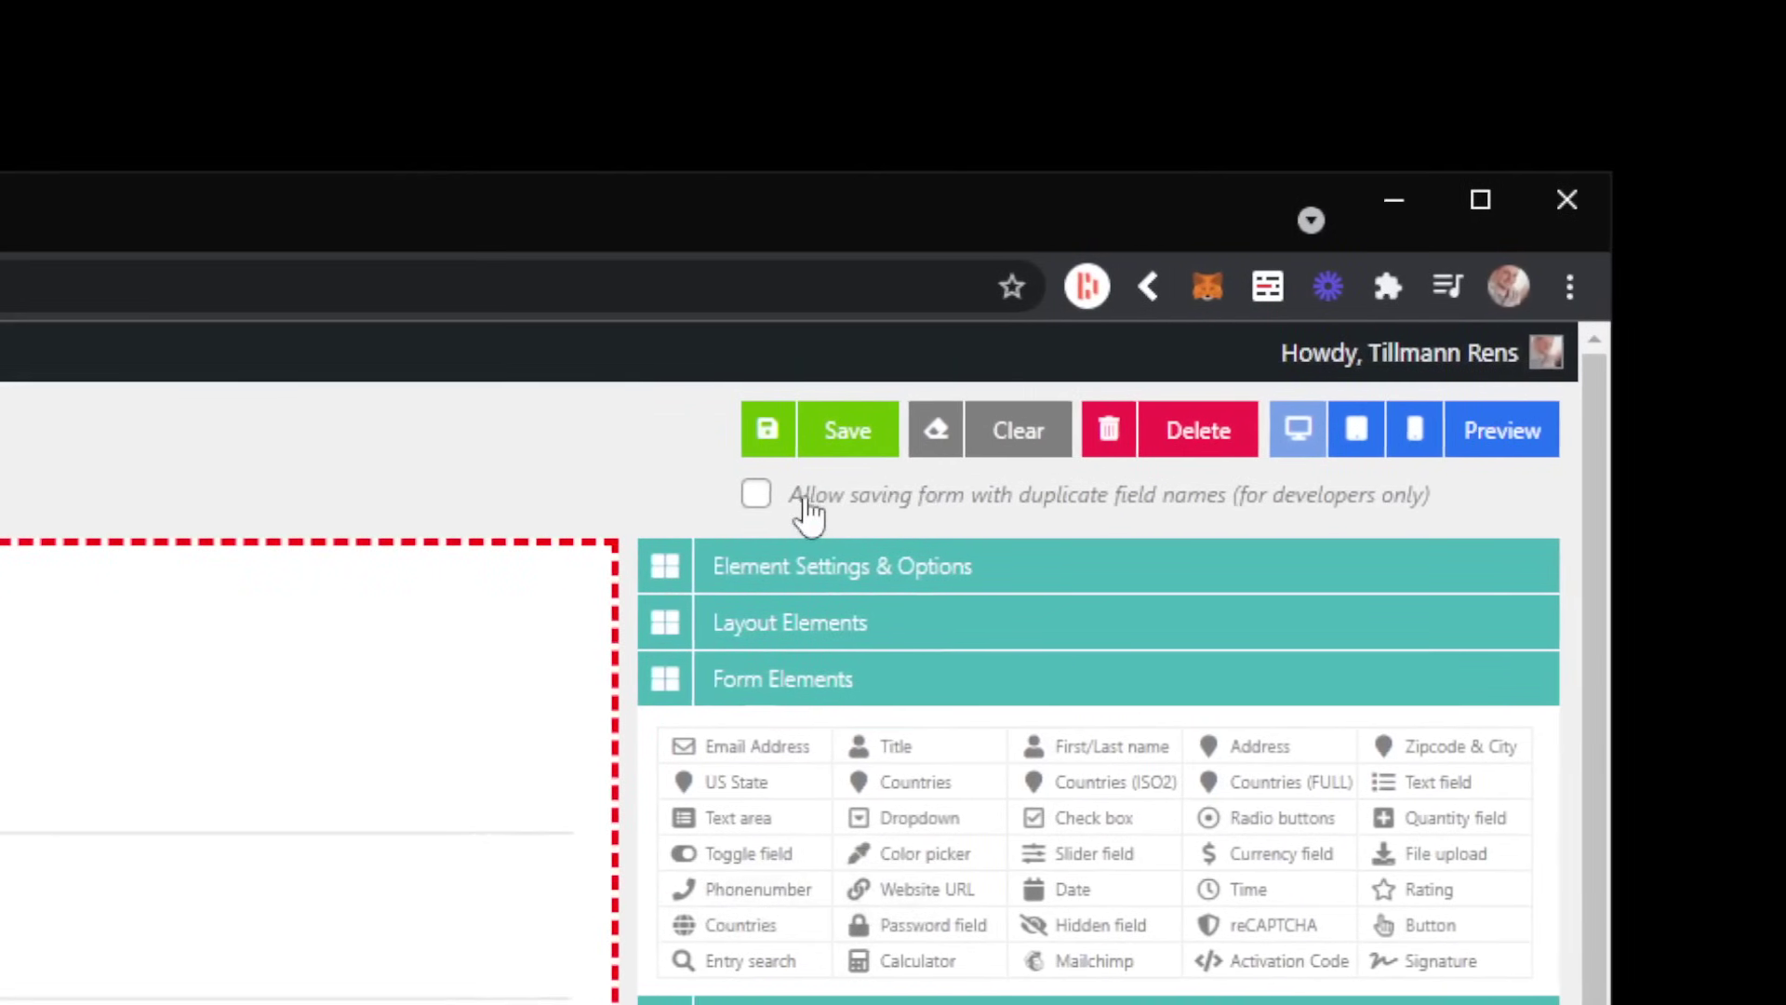
drag(790, 502, 1411, 506)
click(1411, 506)
click(768, 502)
click(789, 506)
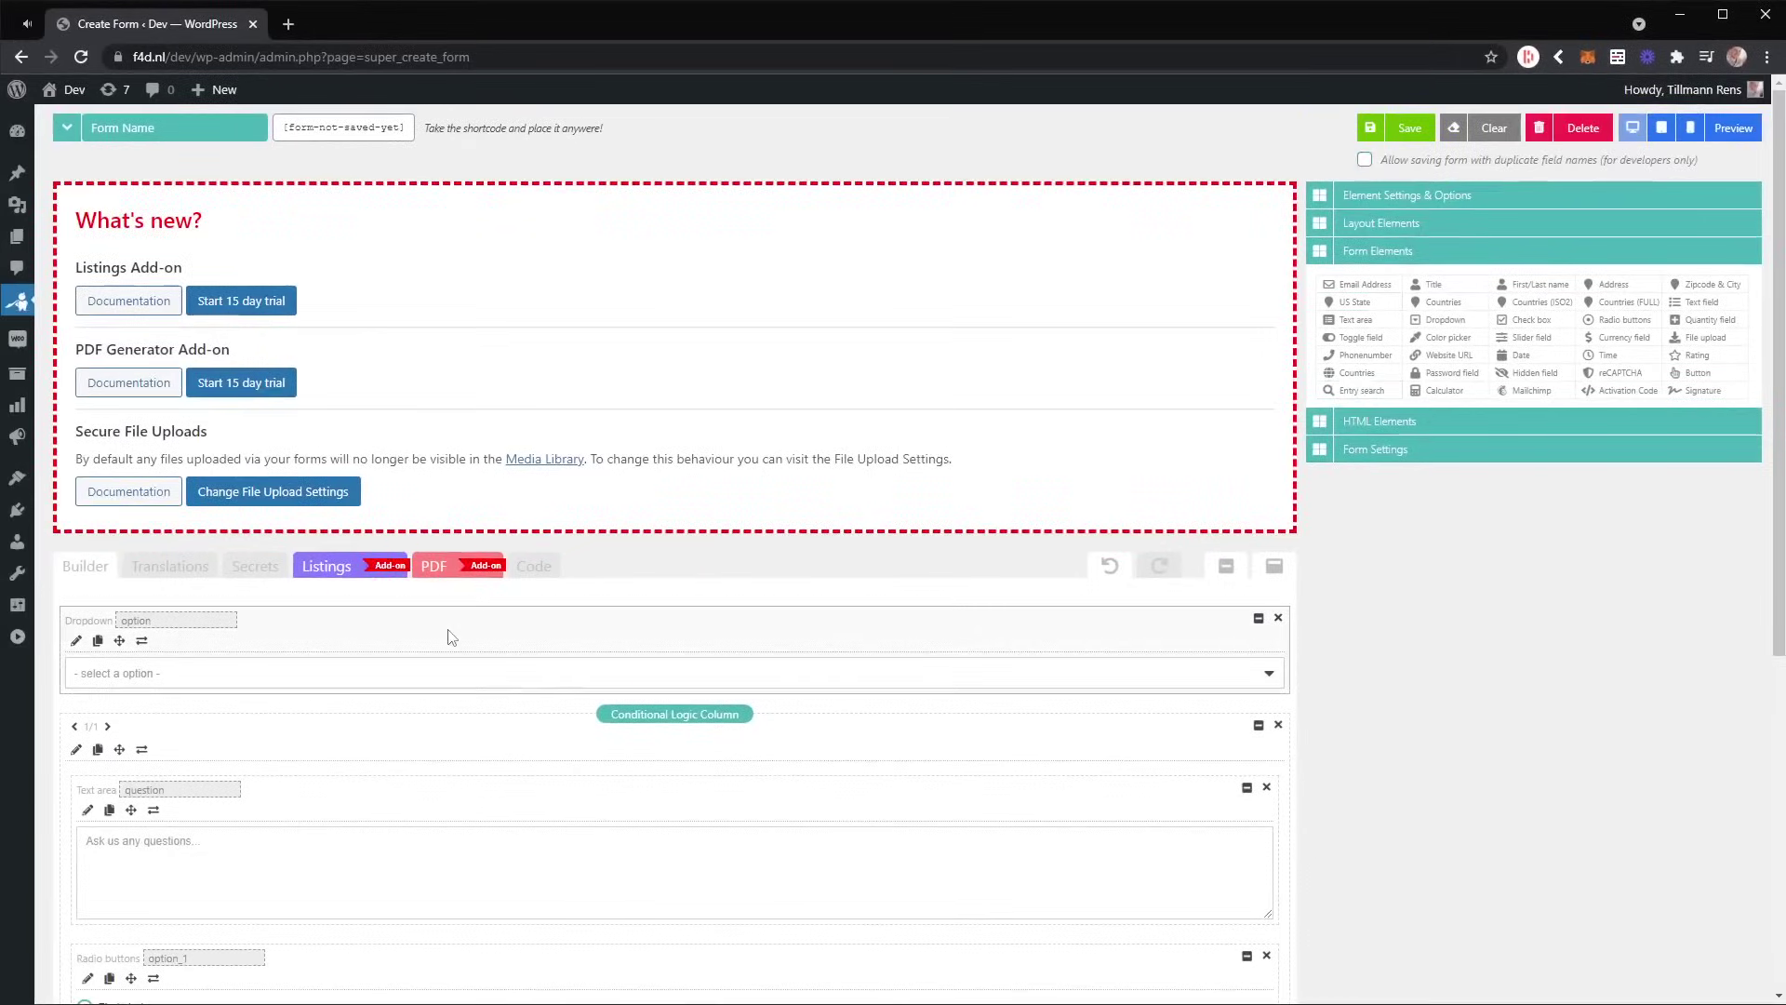
scroll(438, 630, down, 3)
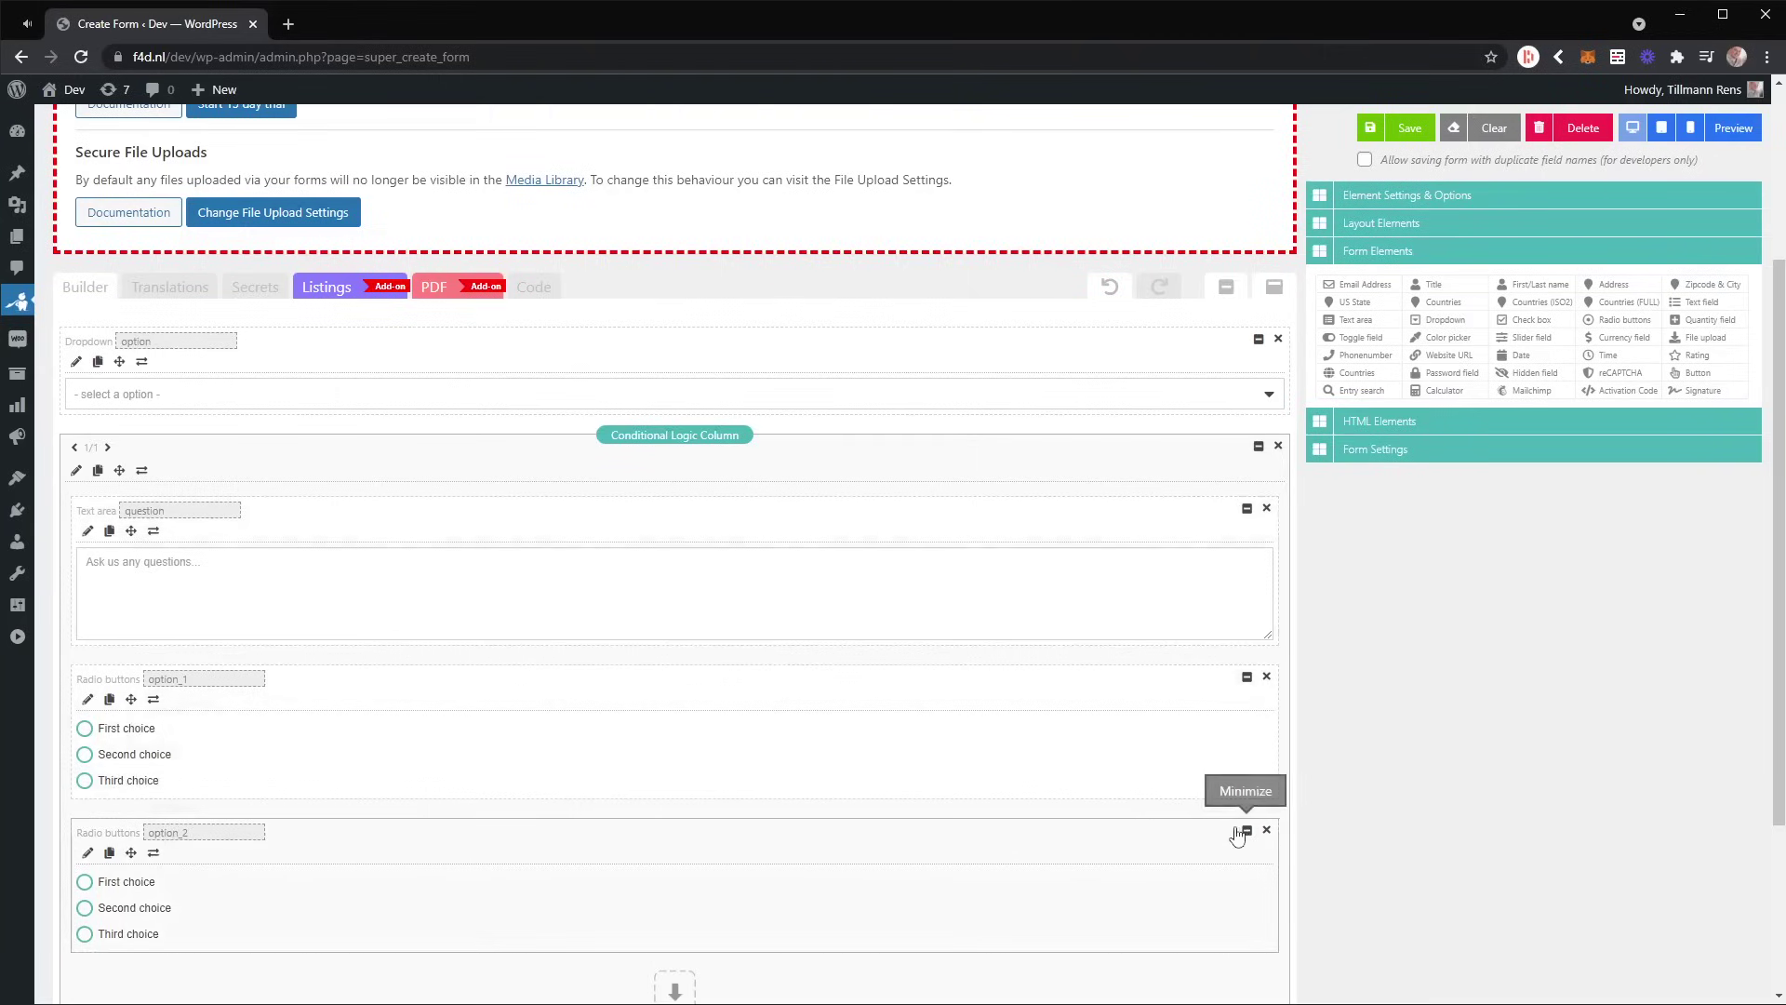
click(1266, 829)
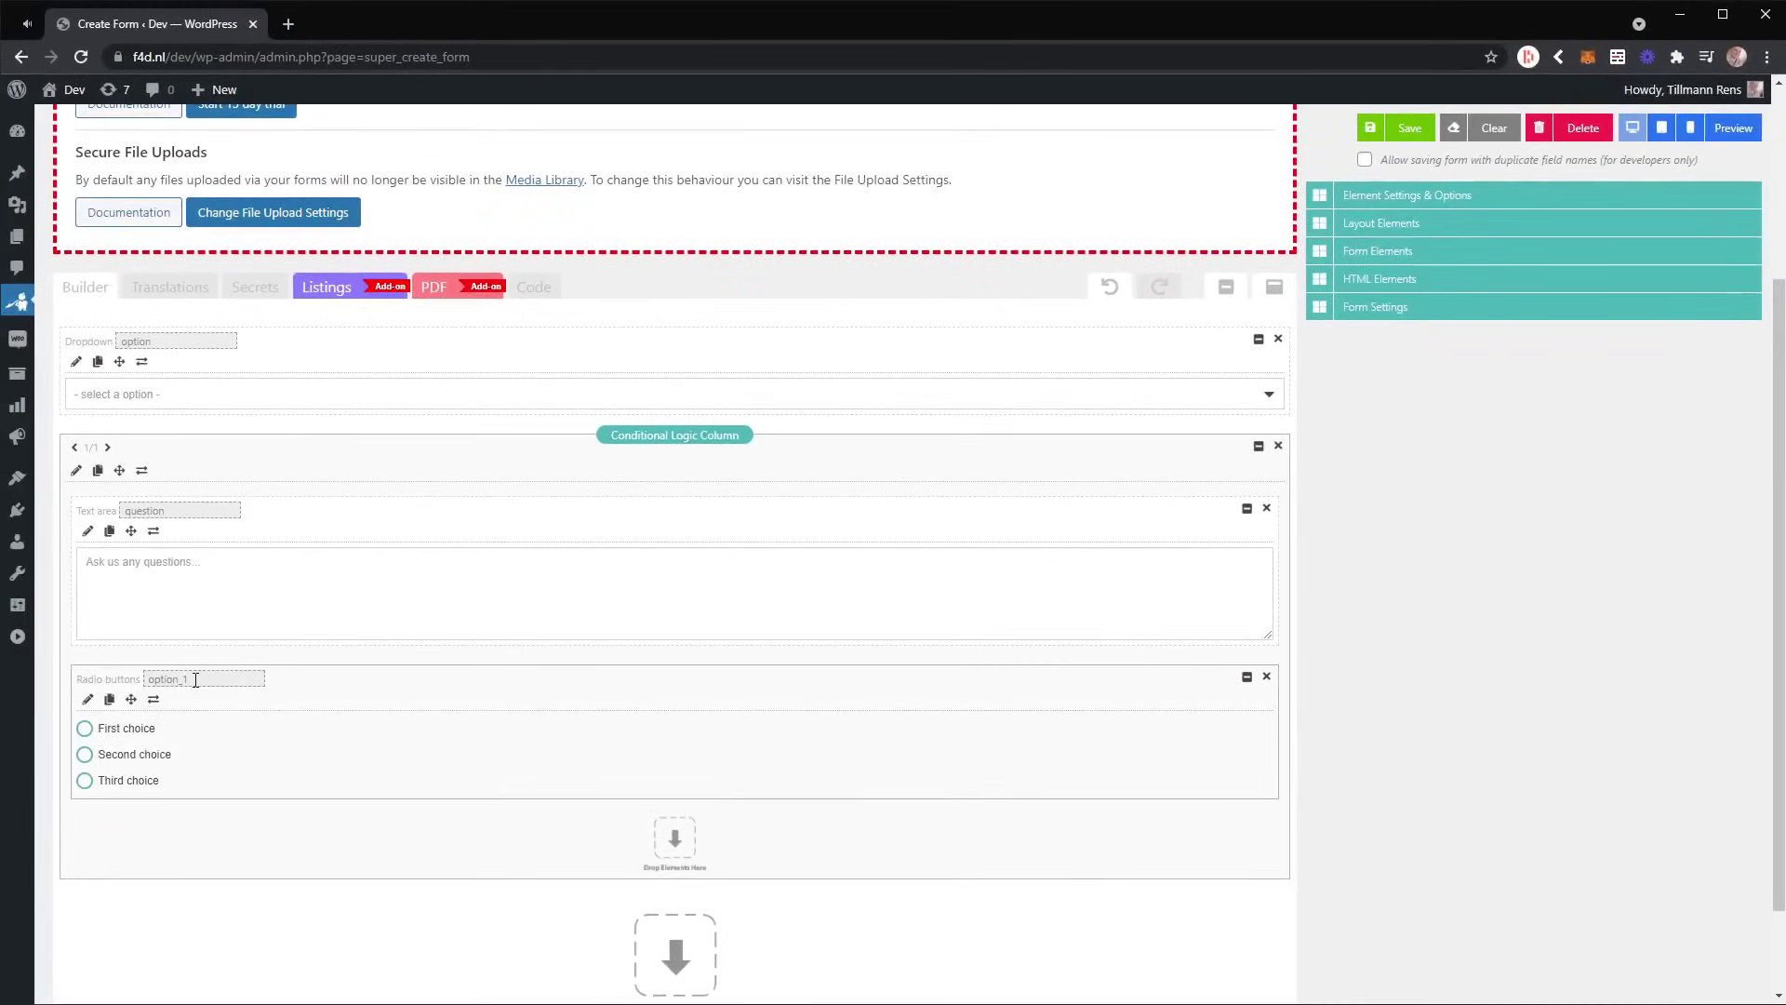
Rename the radio buttons' unique field name to colors and set the first item's label to Red and value to red
double_click(196, 679)
text(colors)
click(87, 701)
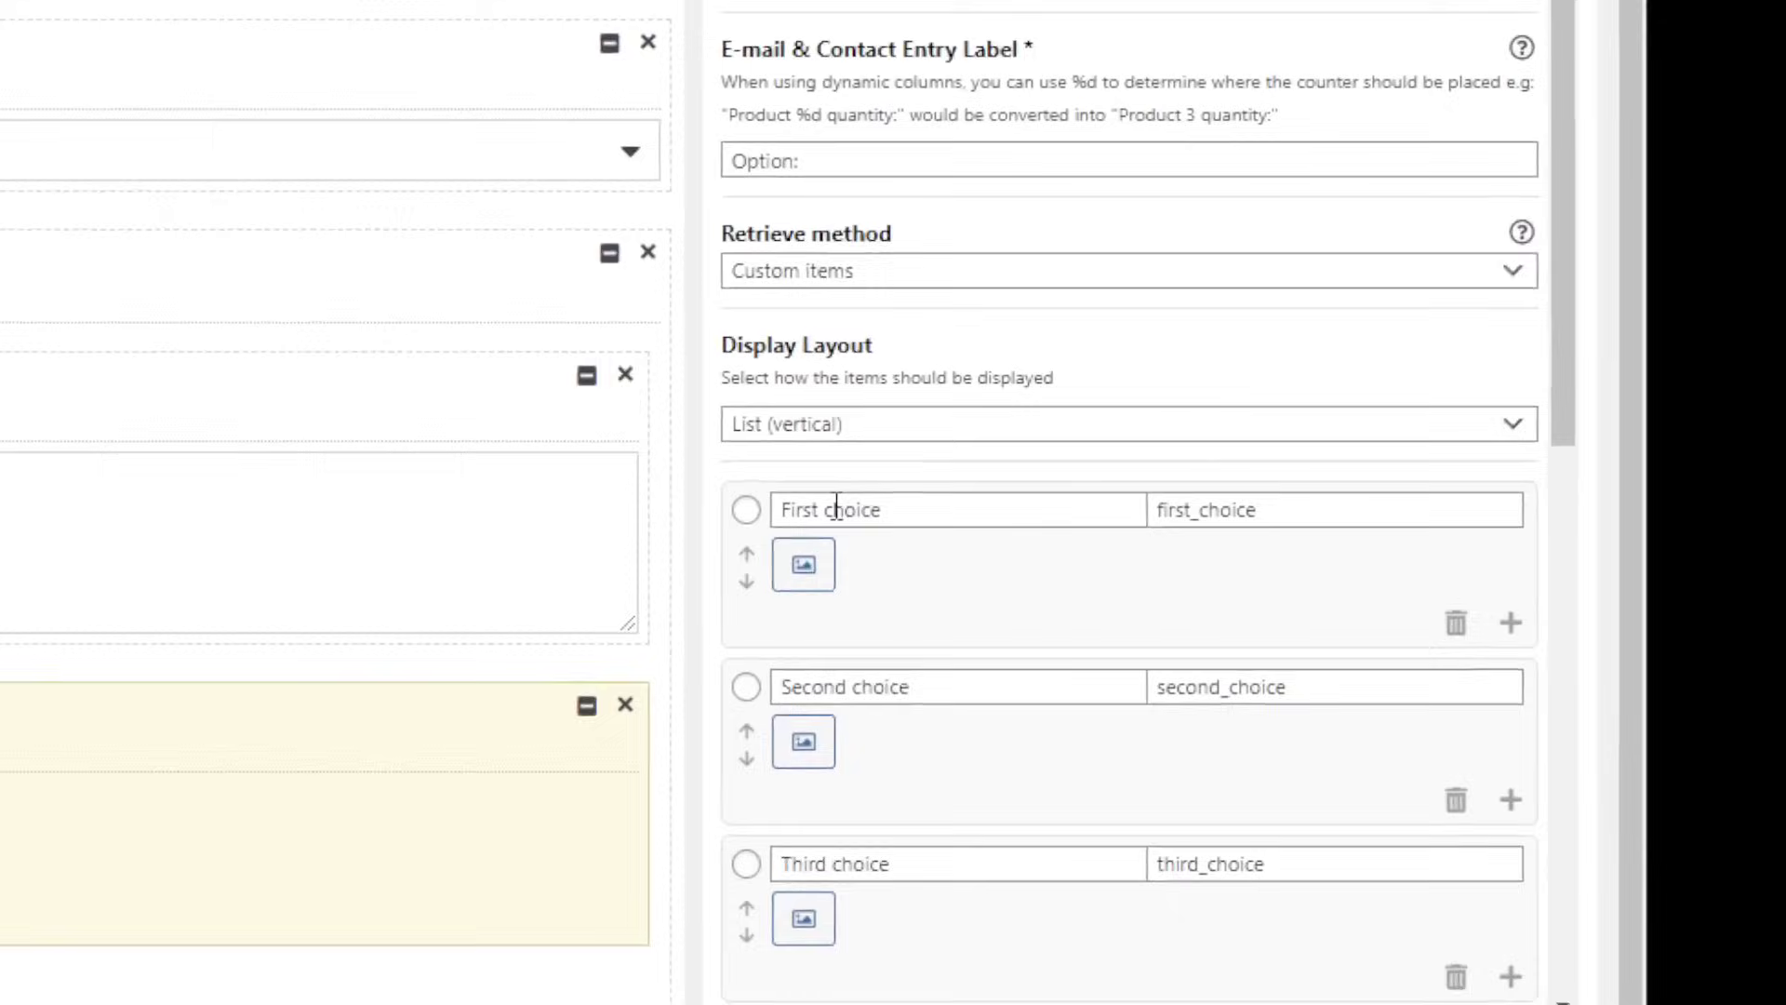
triple_click(1377, 576)
text(Red)
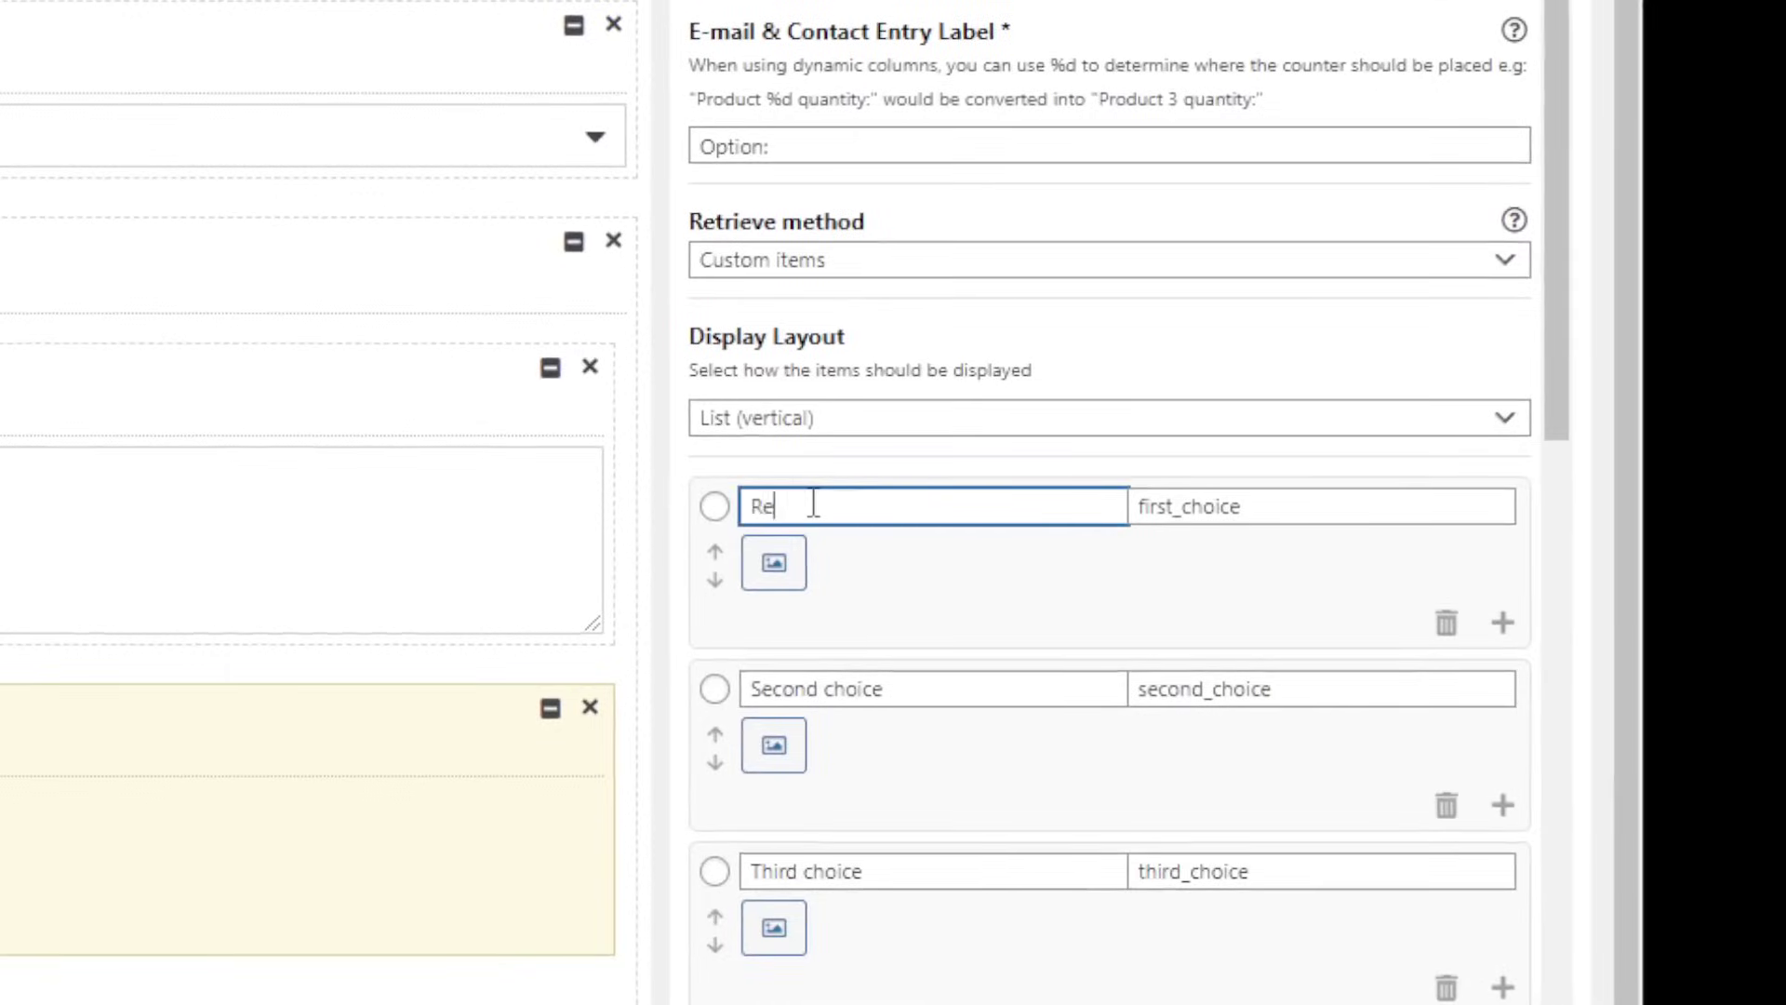
key(Tab)
text(re)
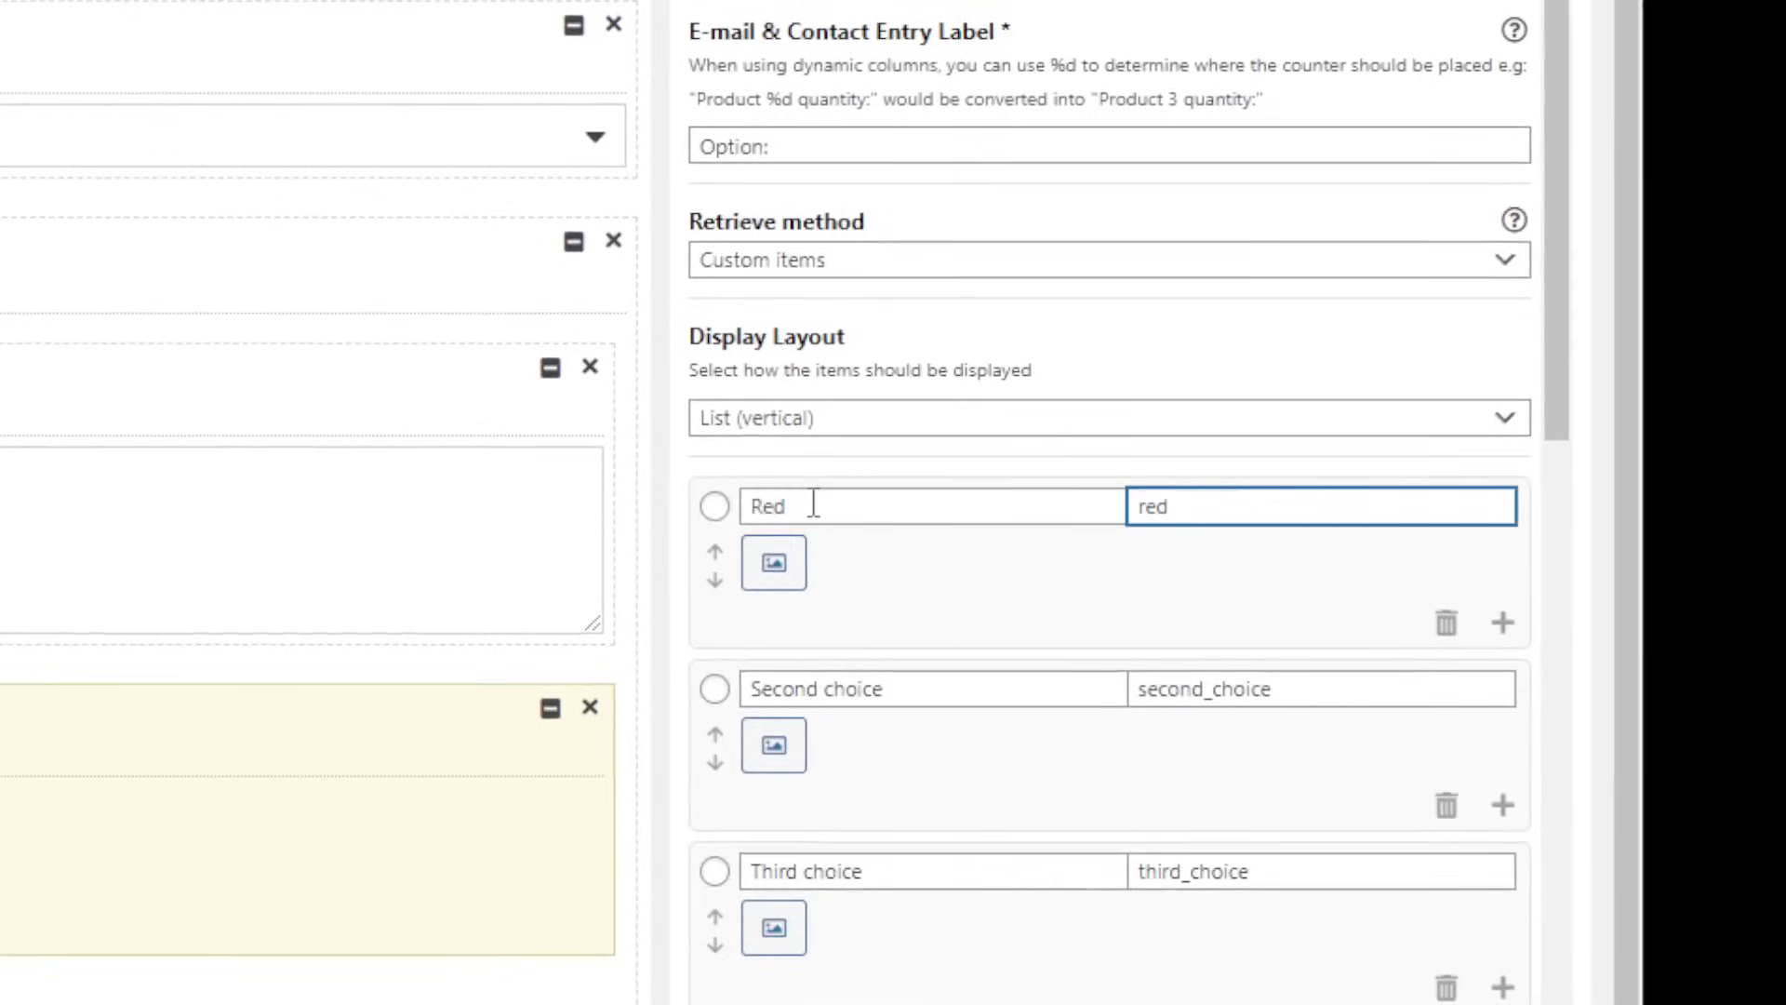
key(shift+Tab)
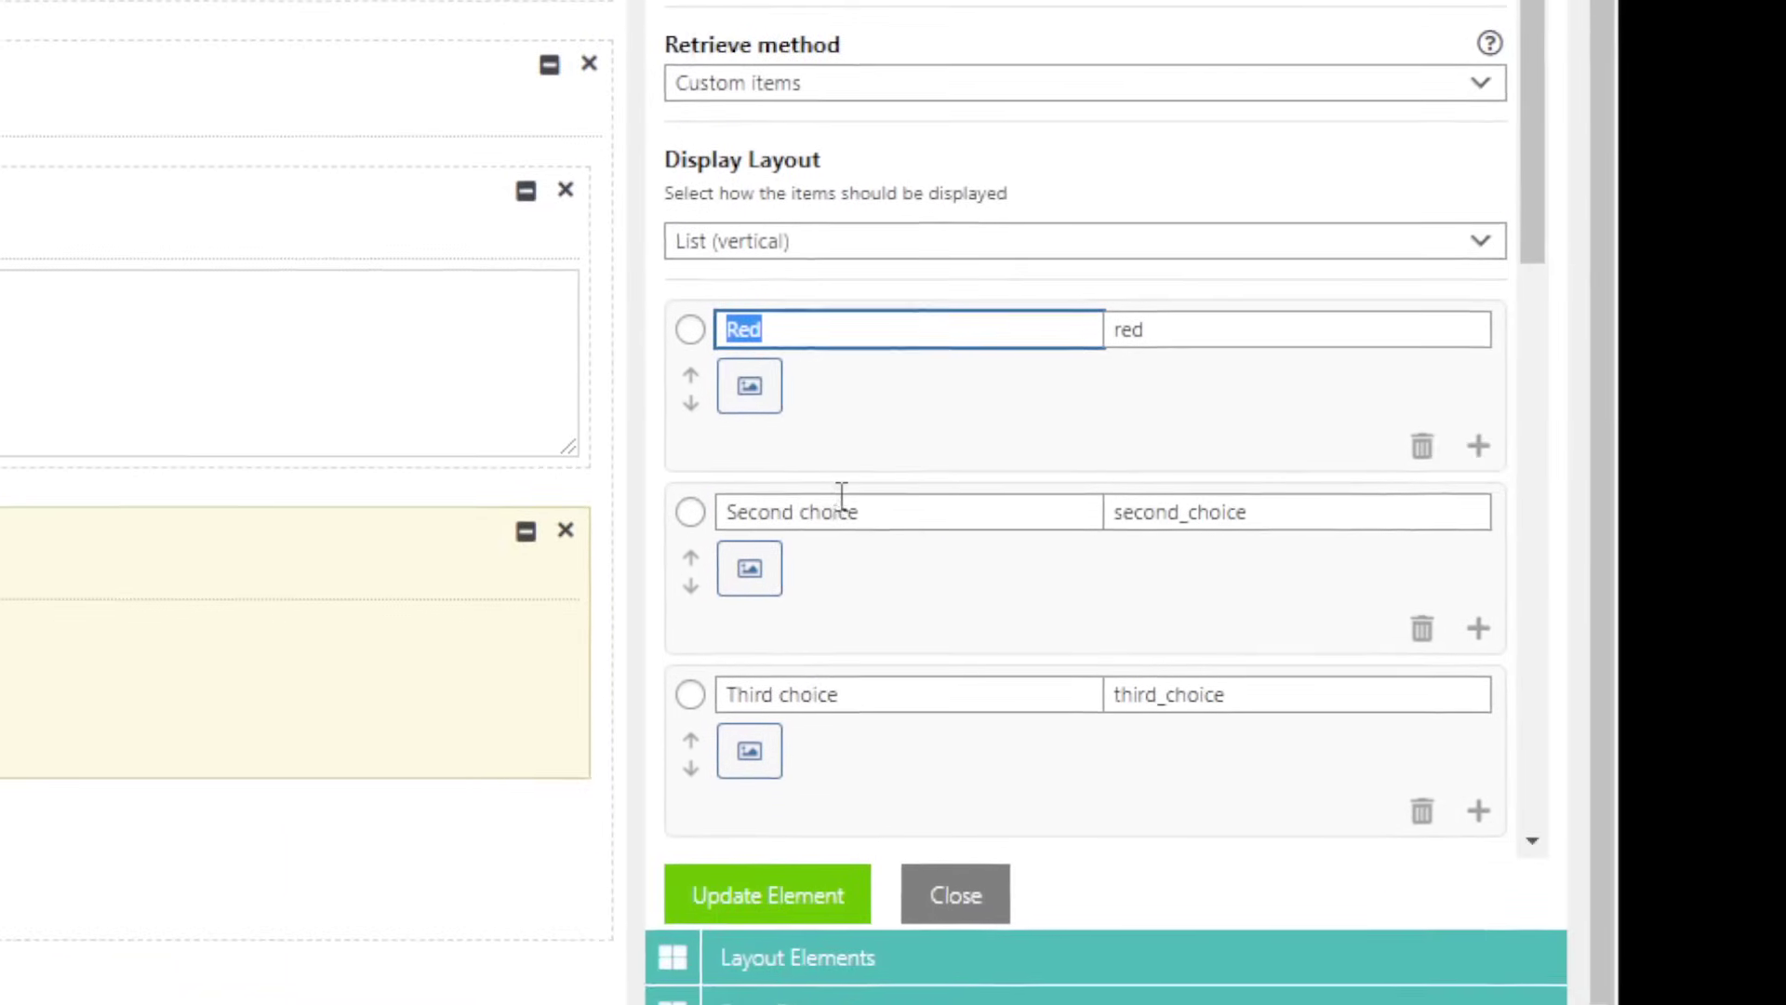
Replace the radio buttons' second item with the label Green and the value green
triple_click(842, 512)
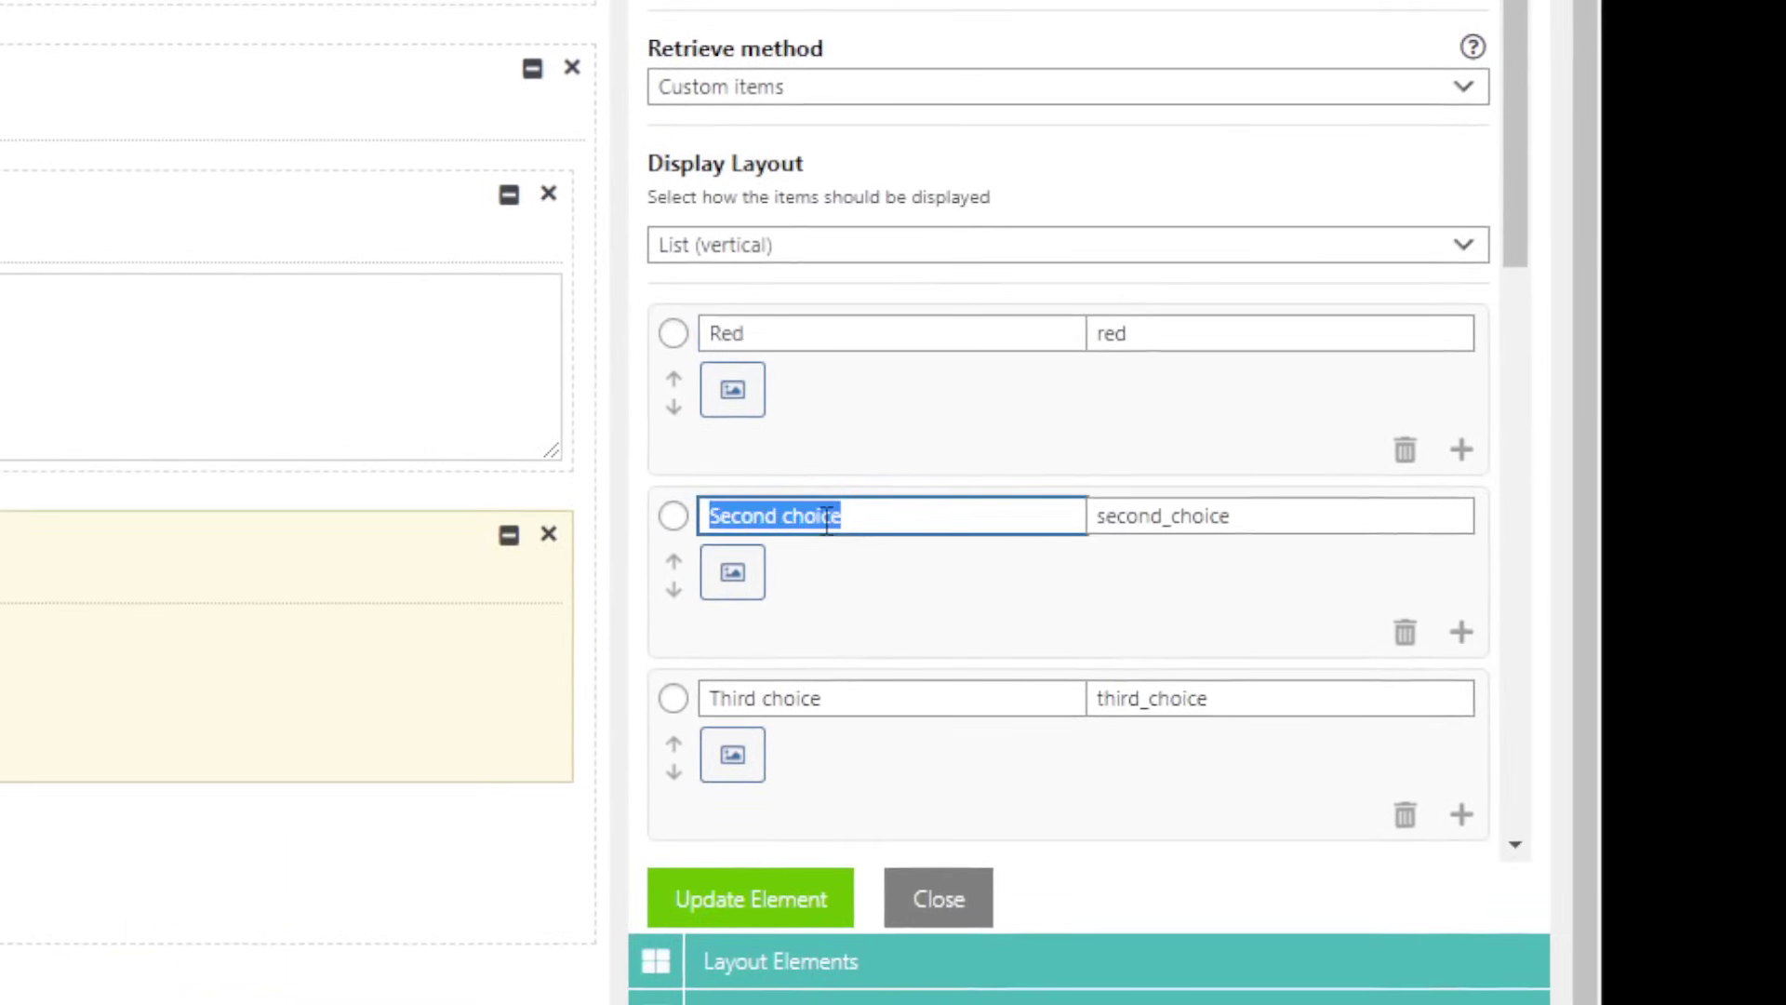
key(BackSpace)
triple_click(1239, 517)
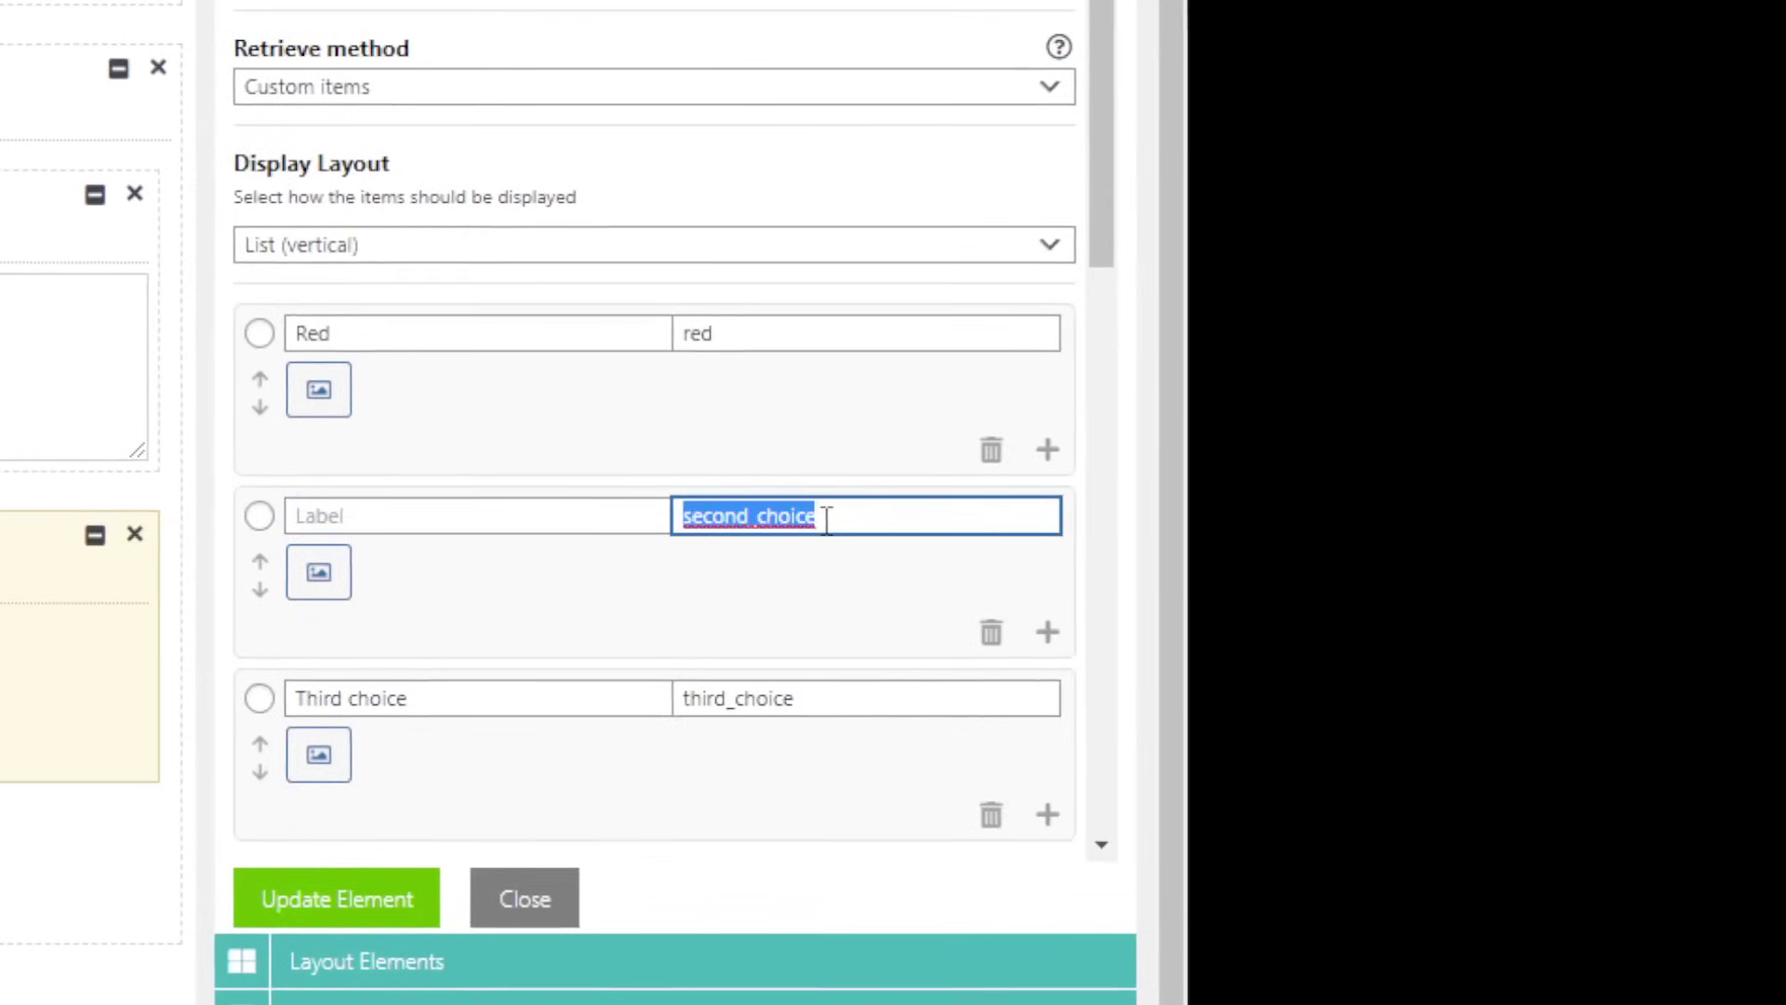
key(BackSpace)
click(467, 518)
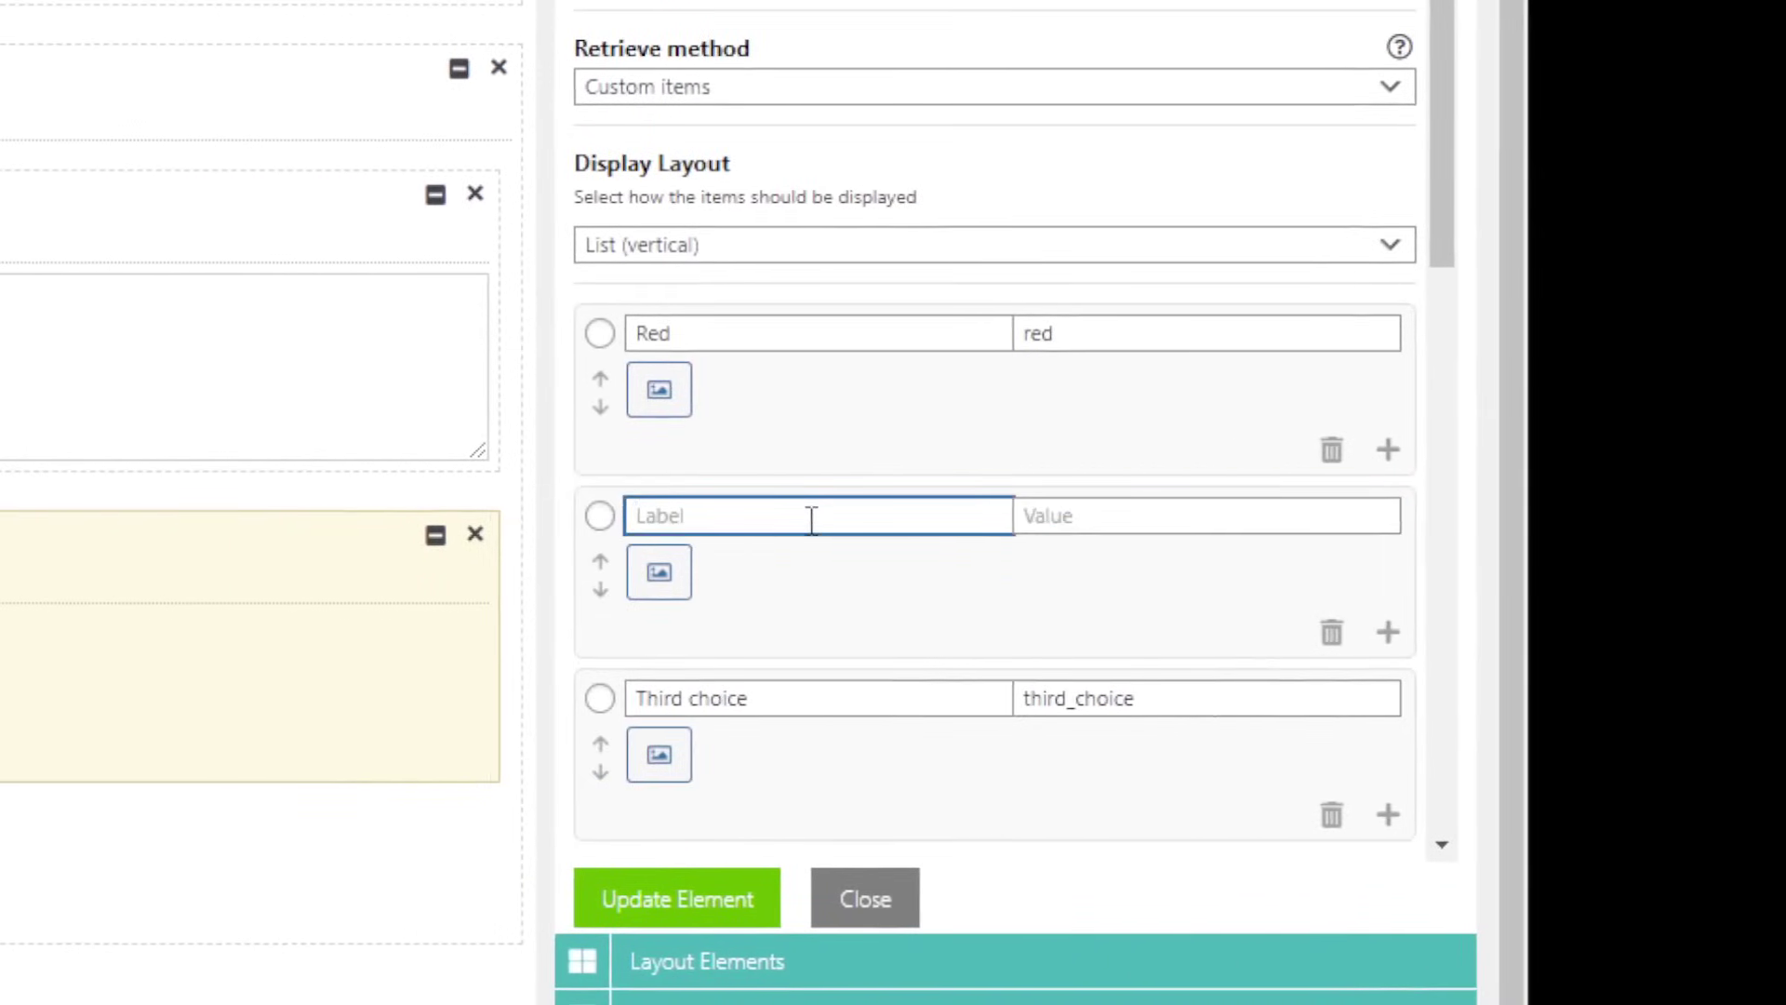
text(Green)
key(Tab)
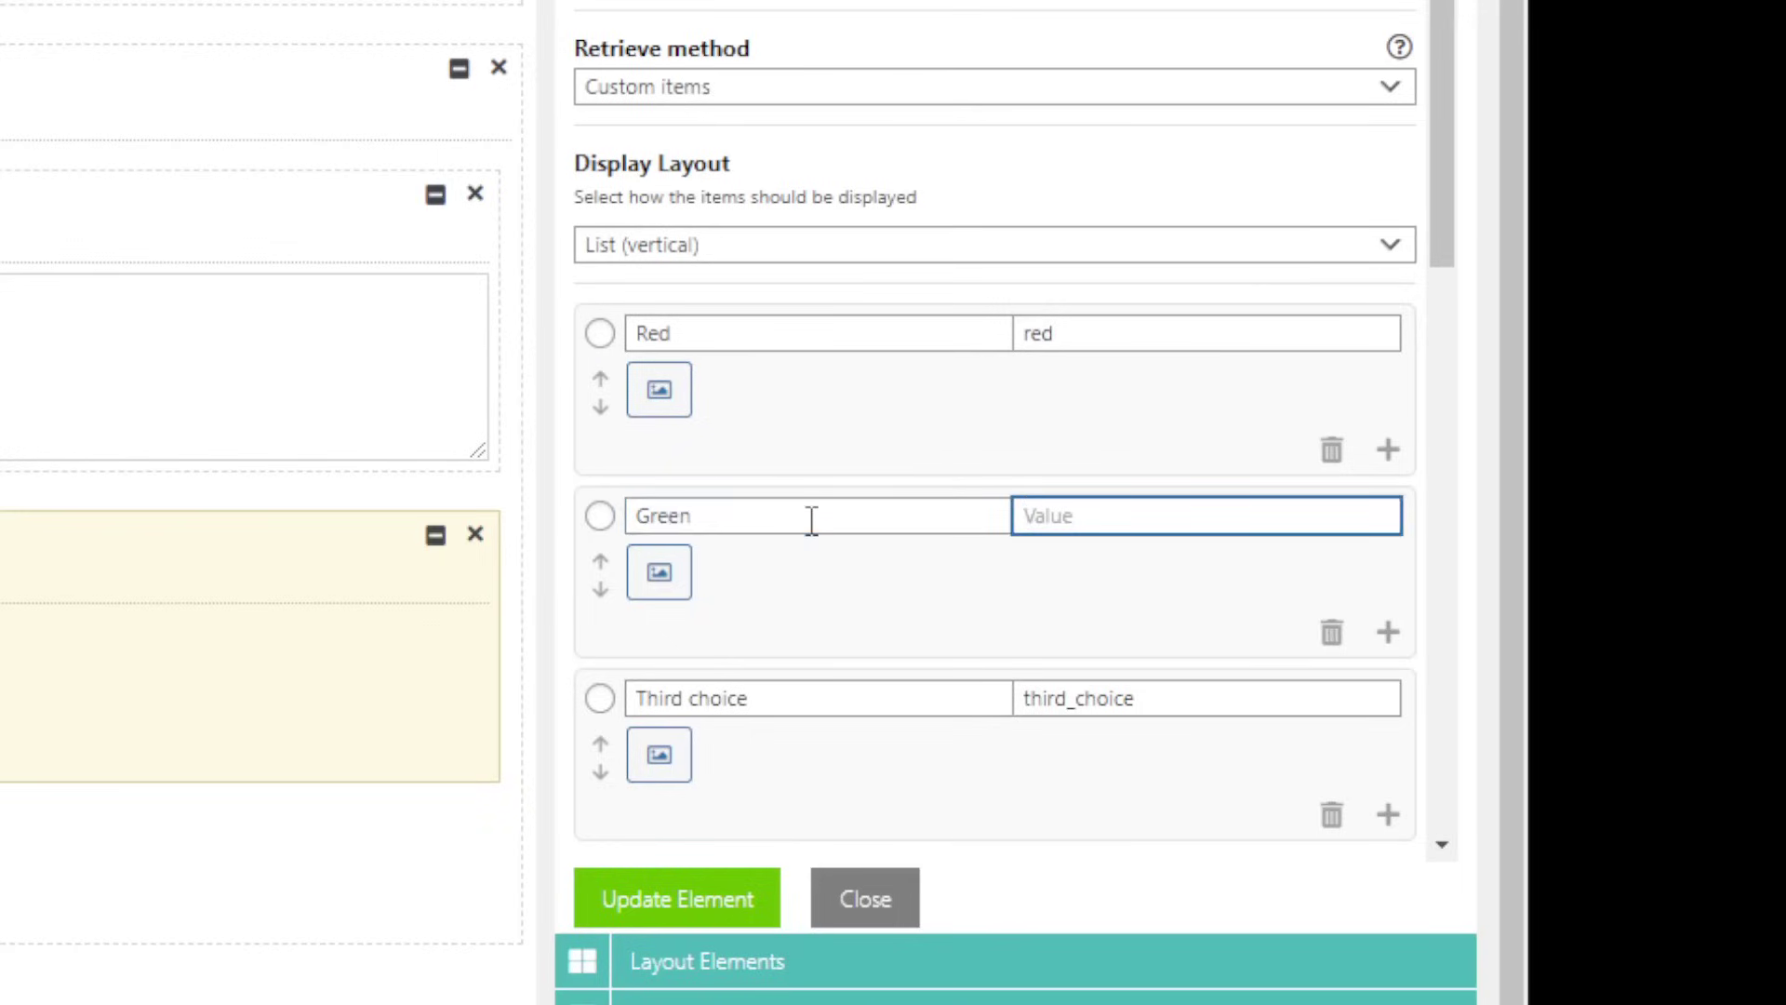
text(green)
Set the third radio item's label to Blue and value to blue, and update the element
click(746, 695)
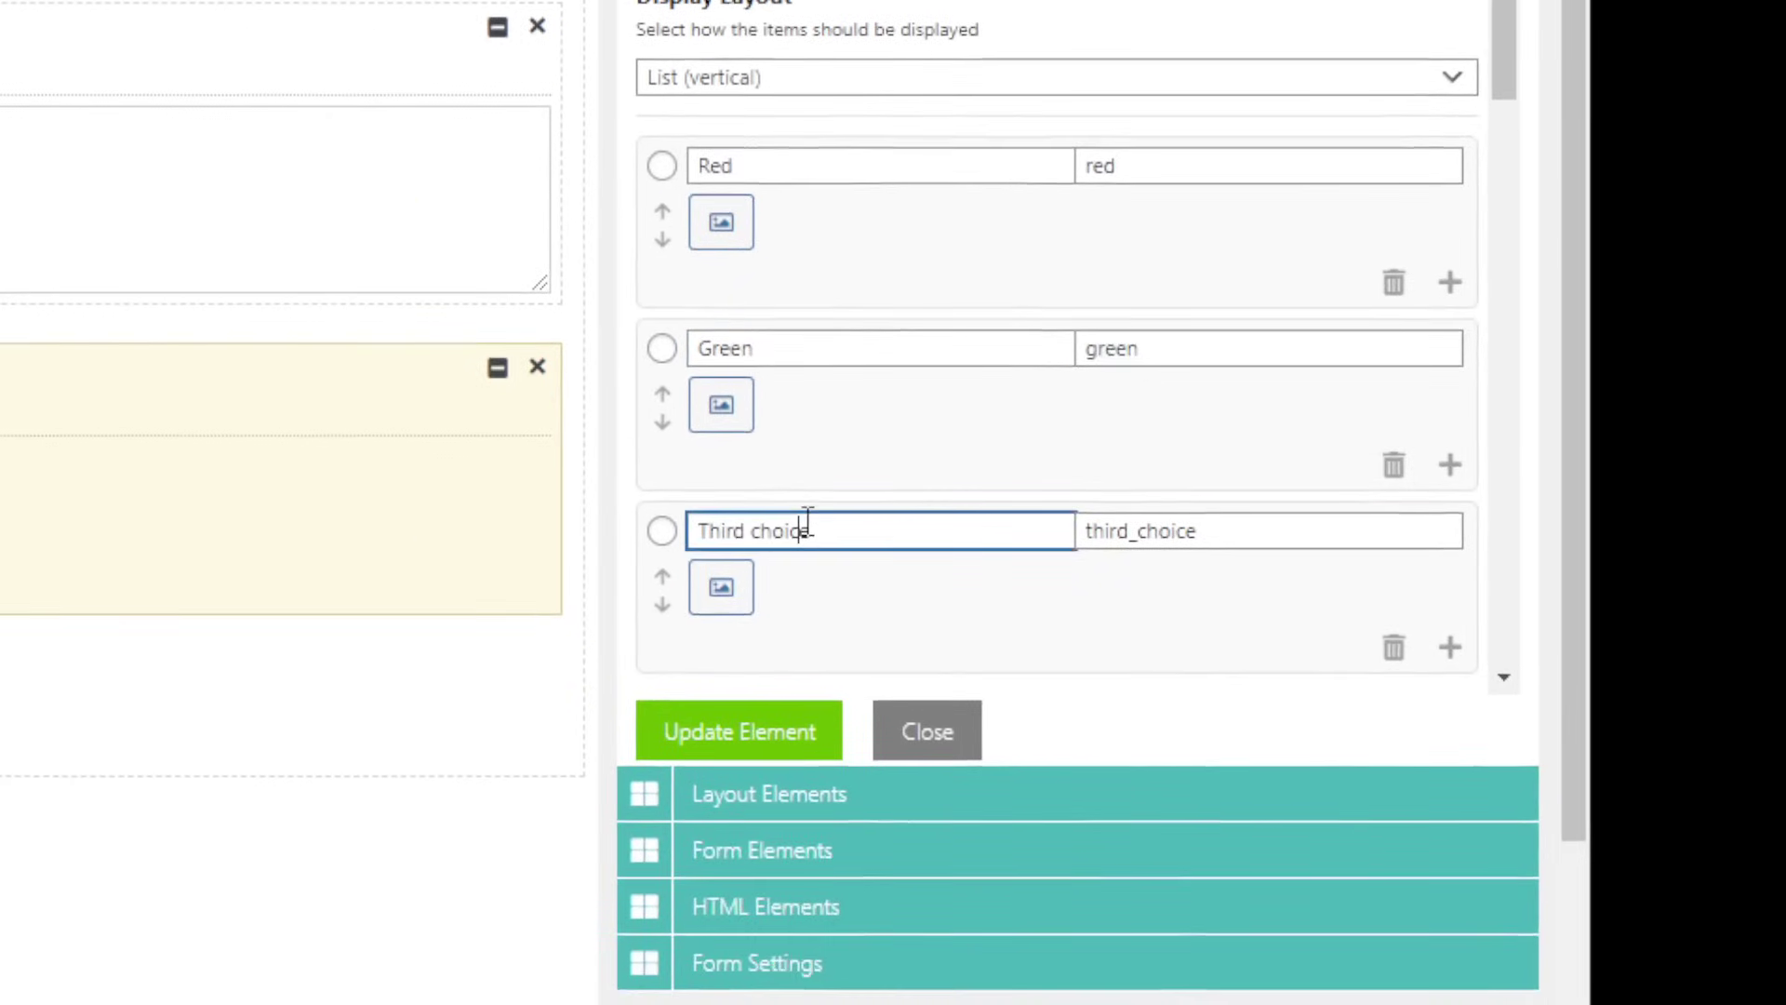
key(ctrl+a)
text(B)
key(Tab)
text(blu)
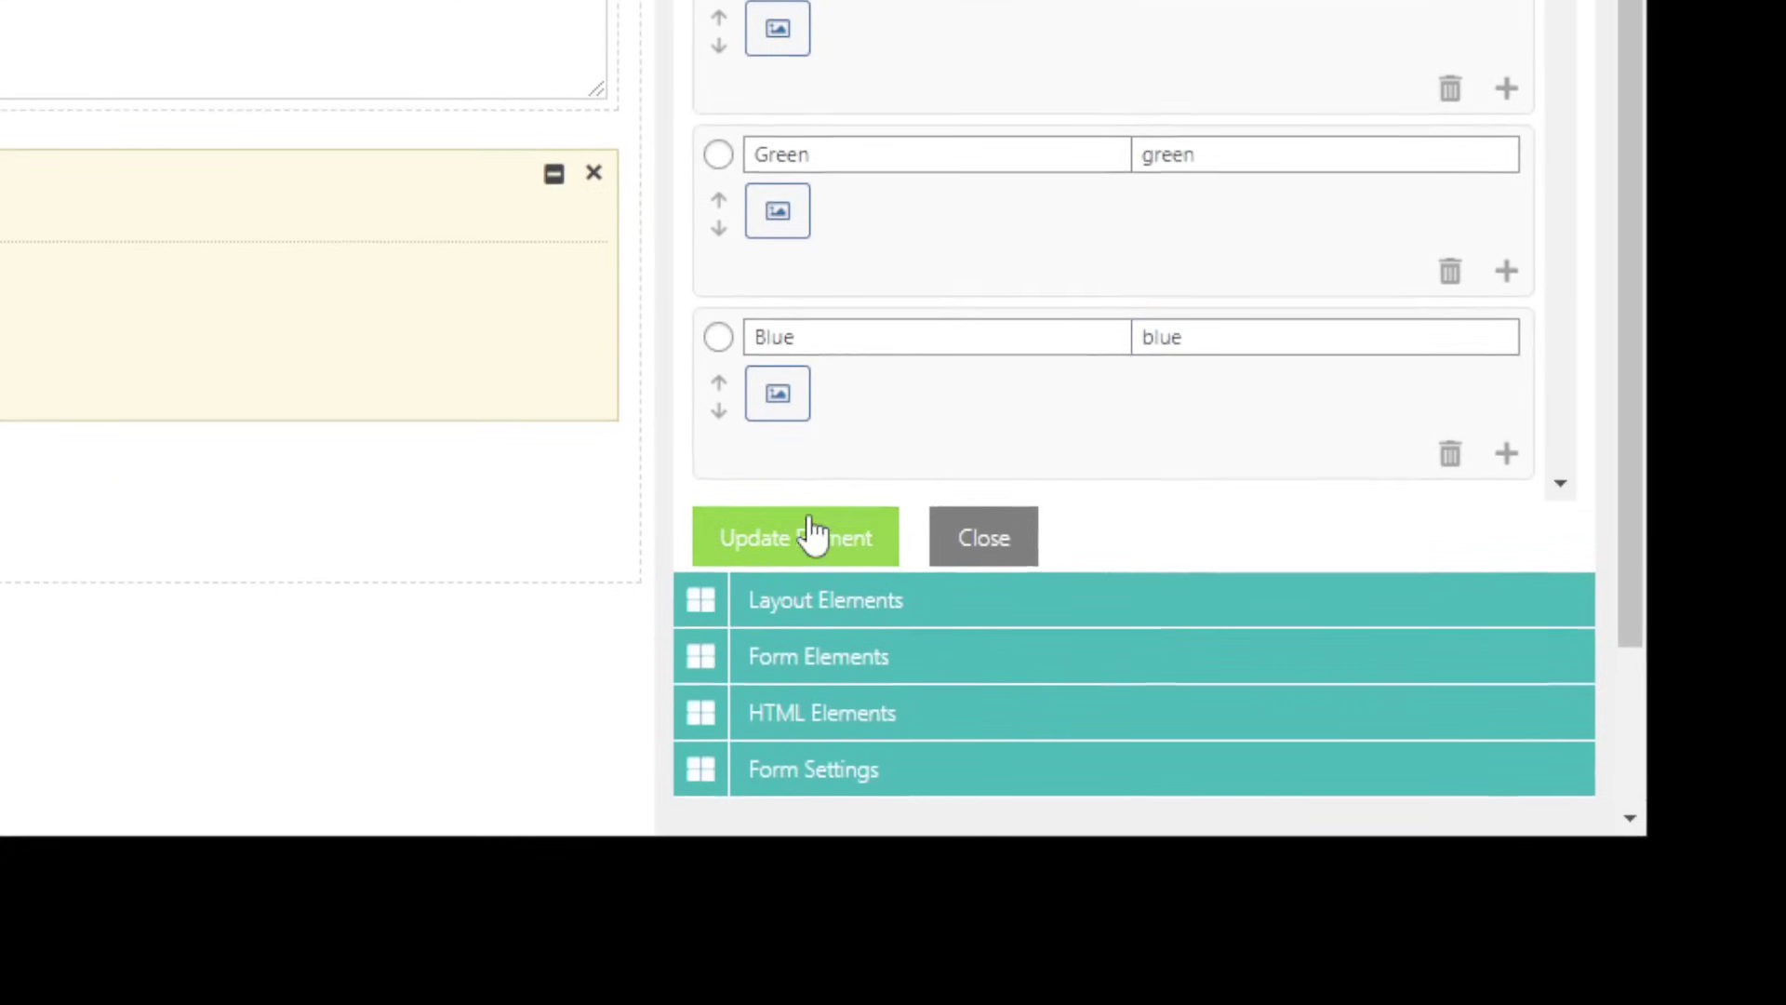
click(749, 731)
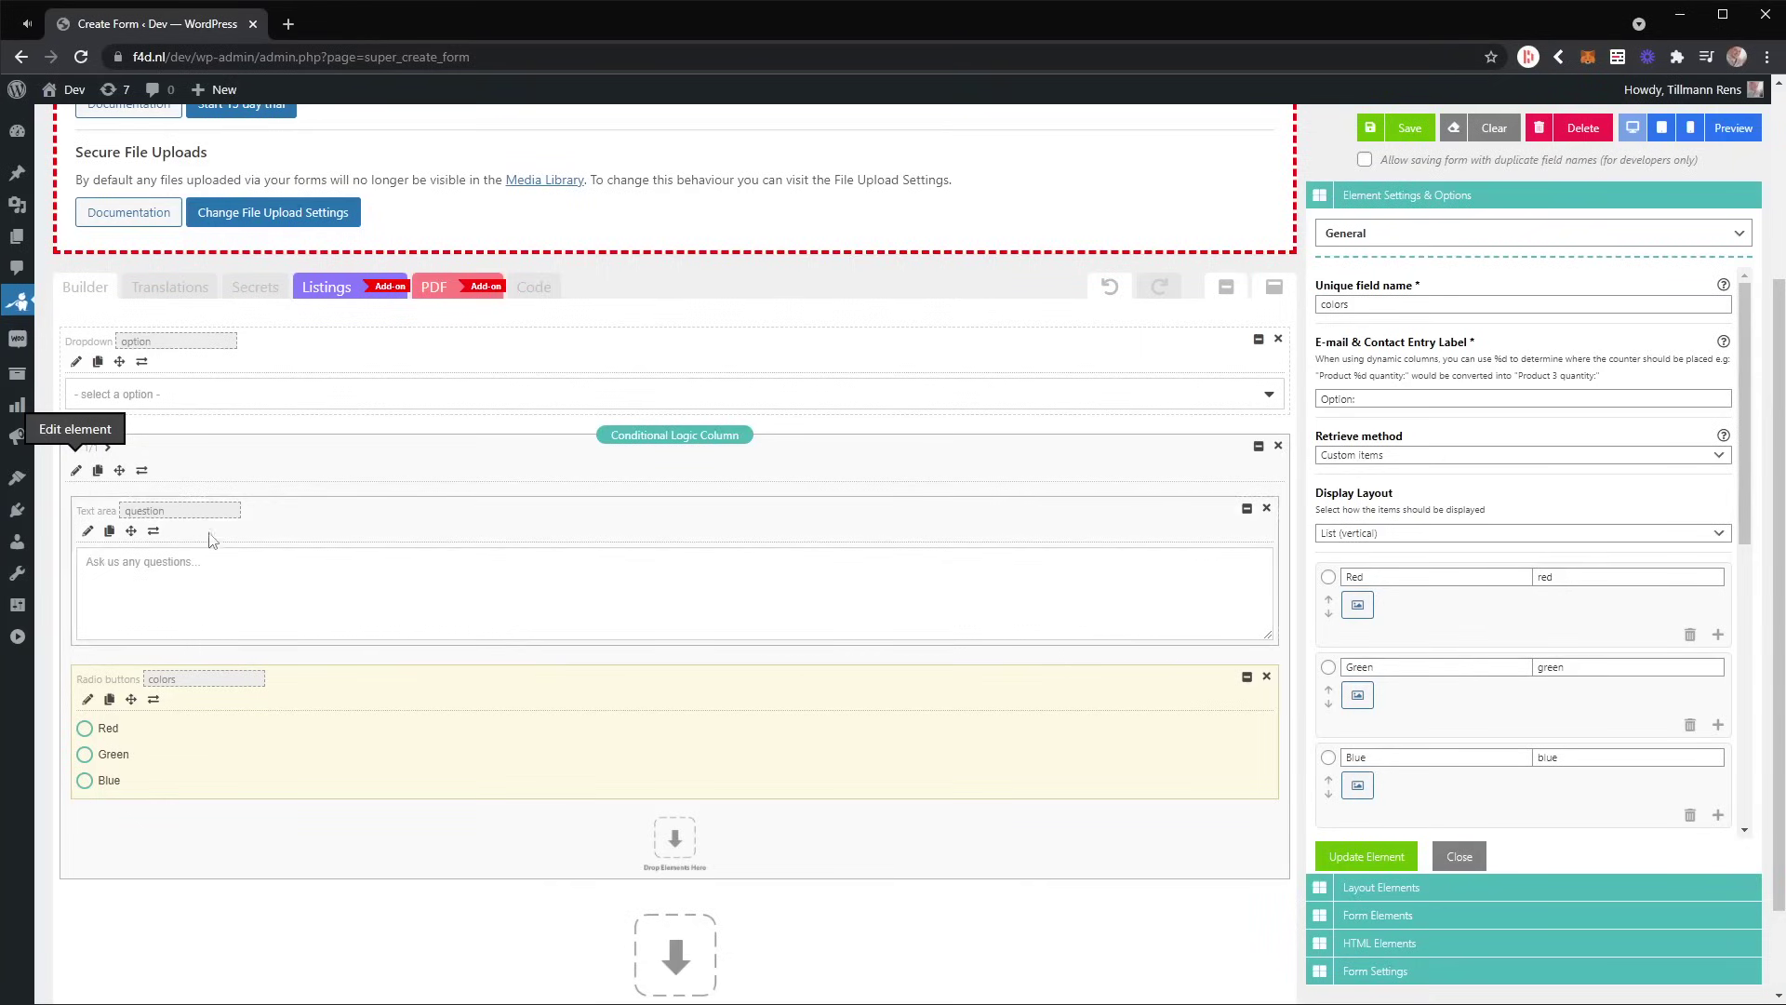
Look through the column's Advanced and Responsiveness settings and open its Conditional Logic settings
click(77, 470)
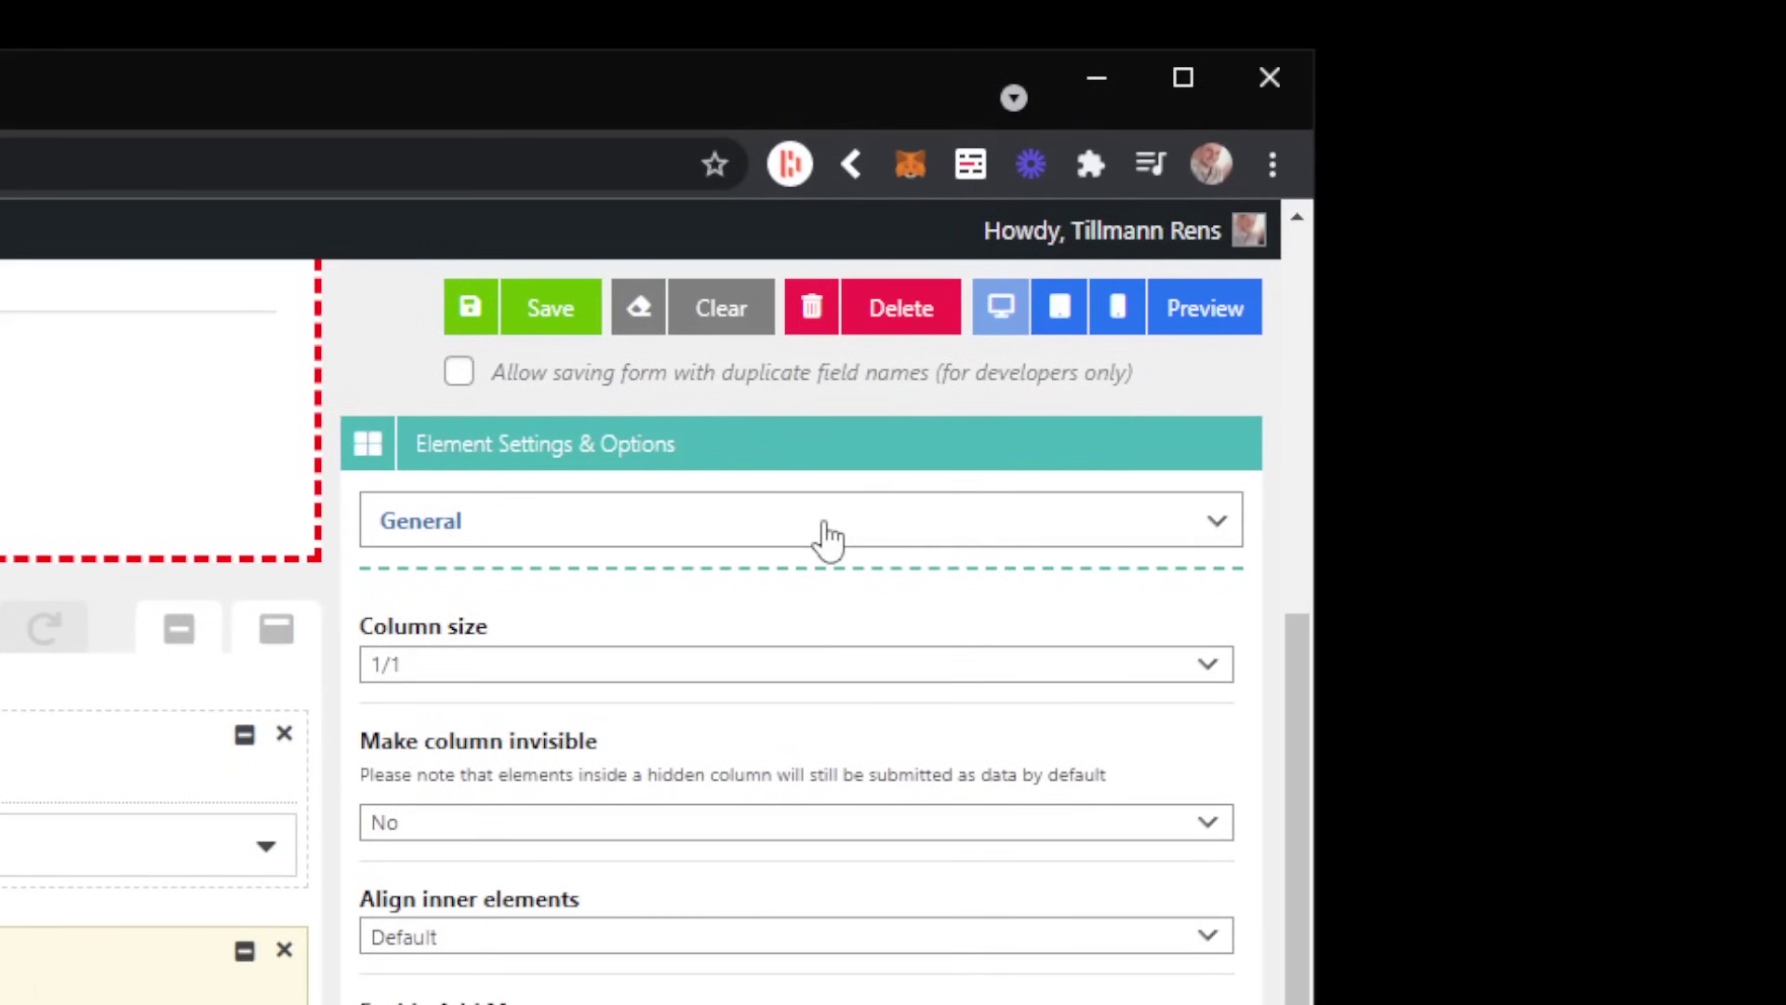
click(1144, 518)
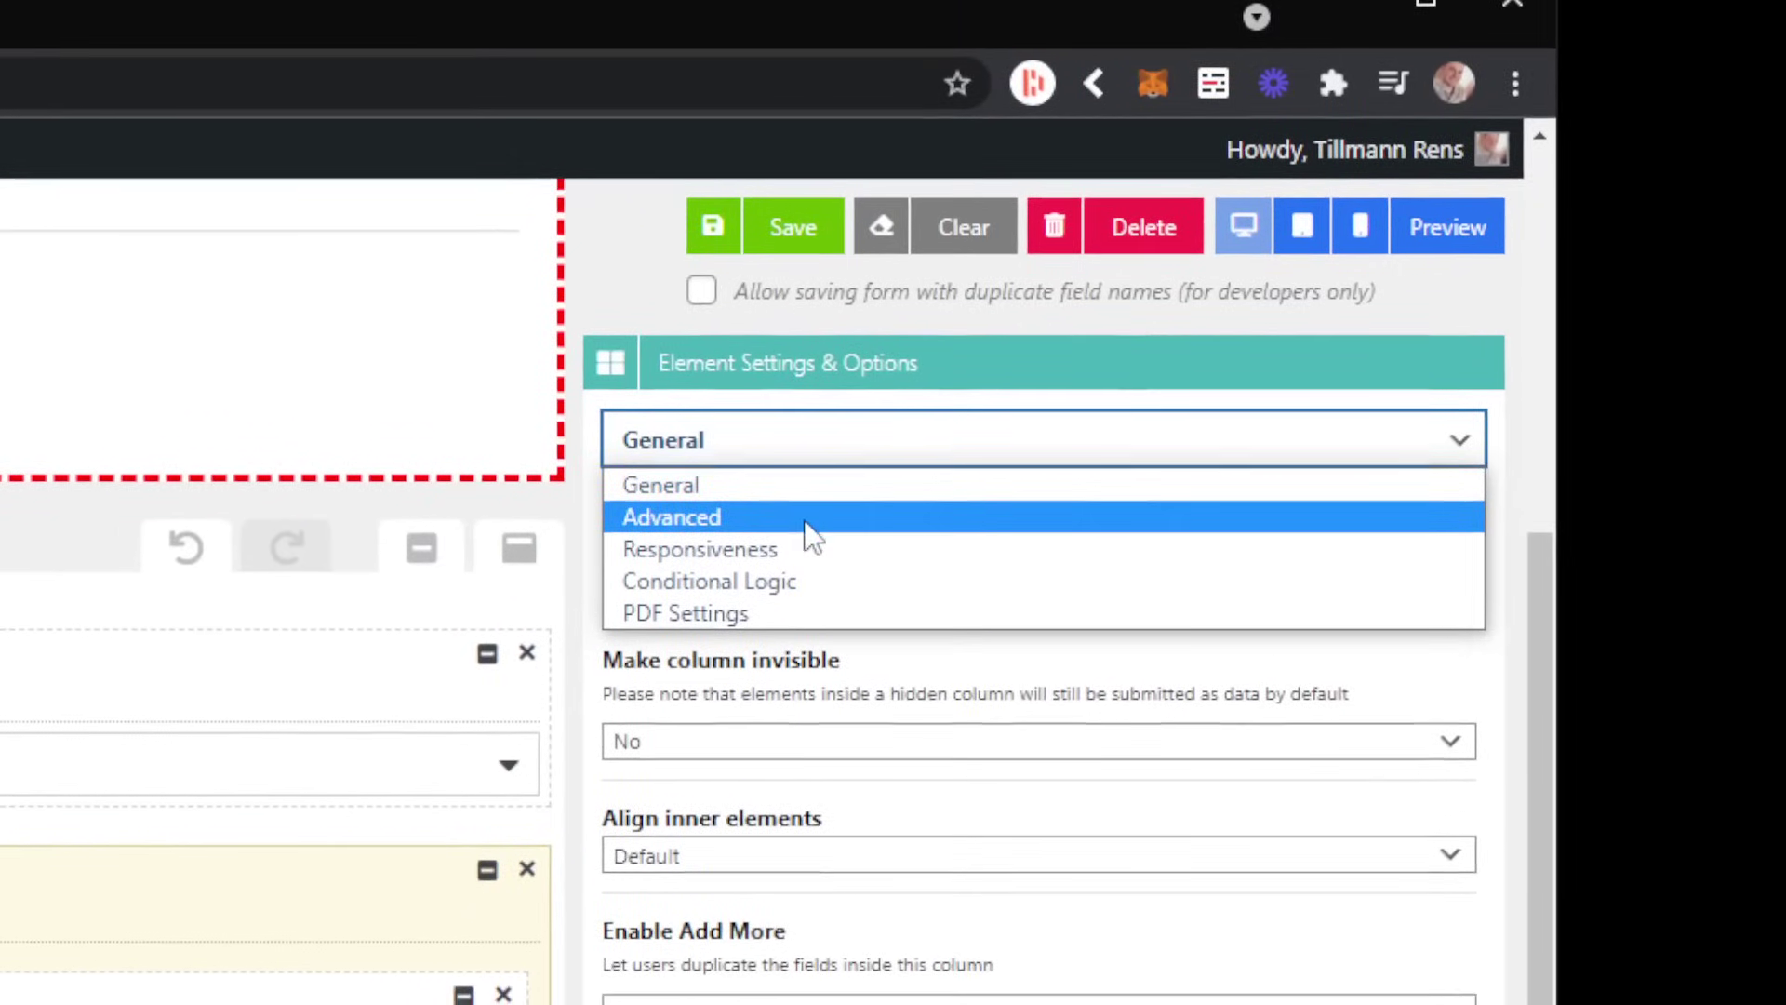
click(809, 519)
click(817, 447)
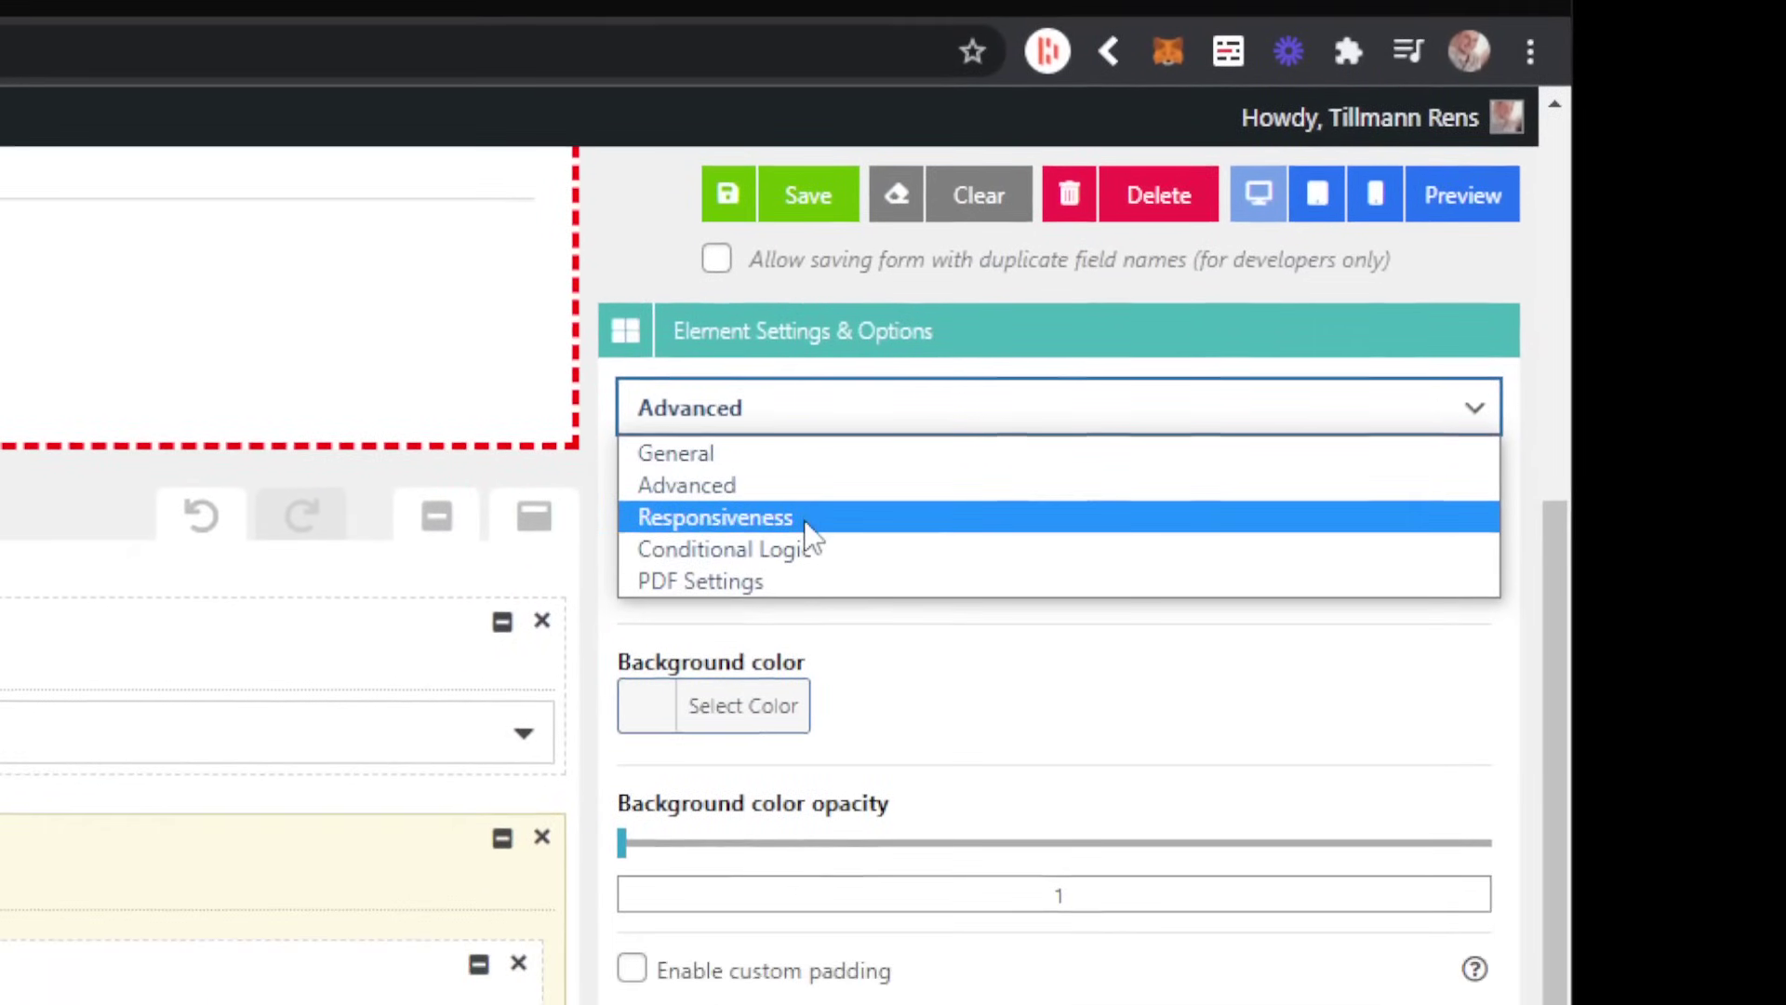
click(800, 550)
click(824, 470)
click(806, 592)
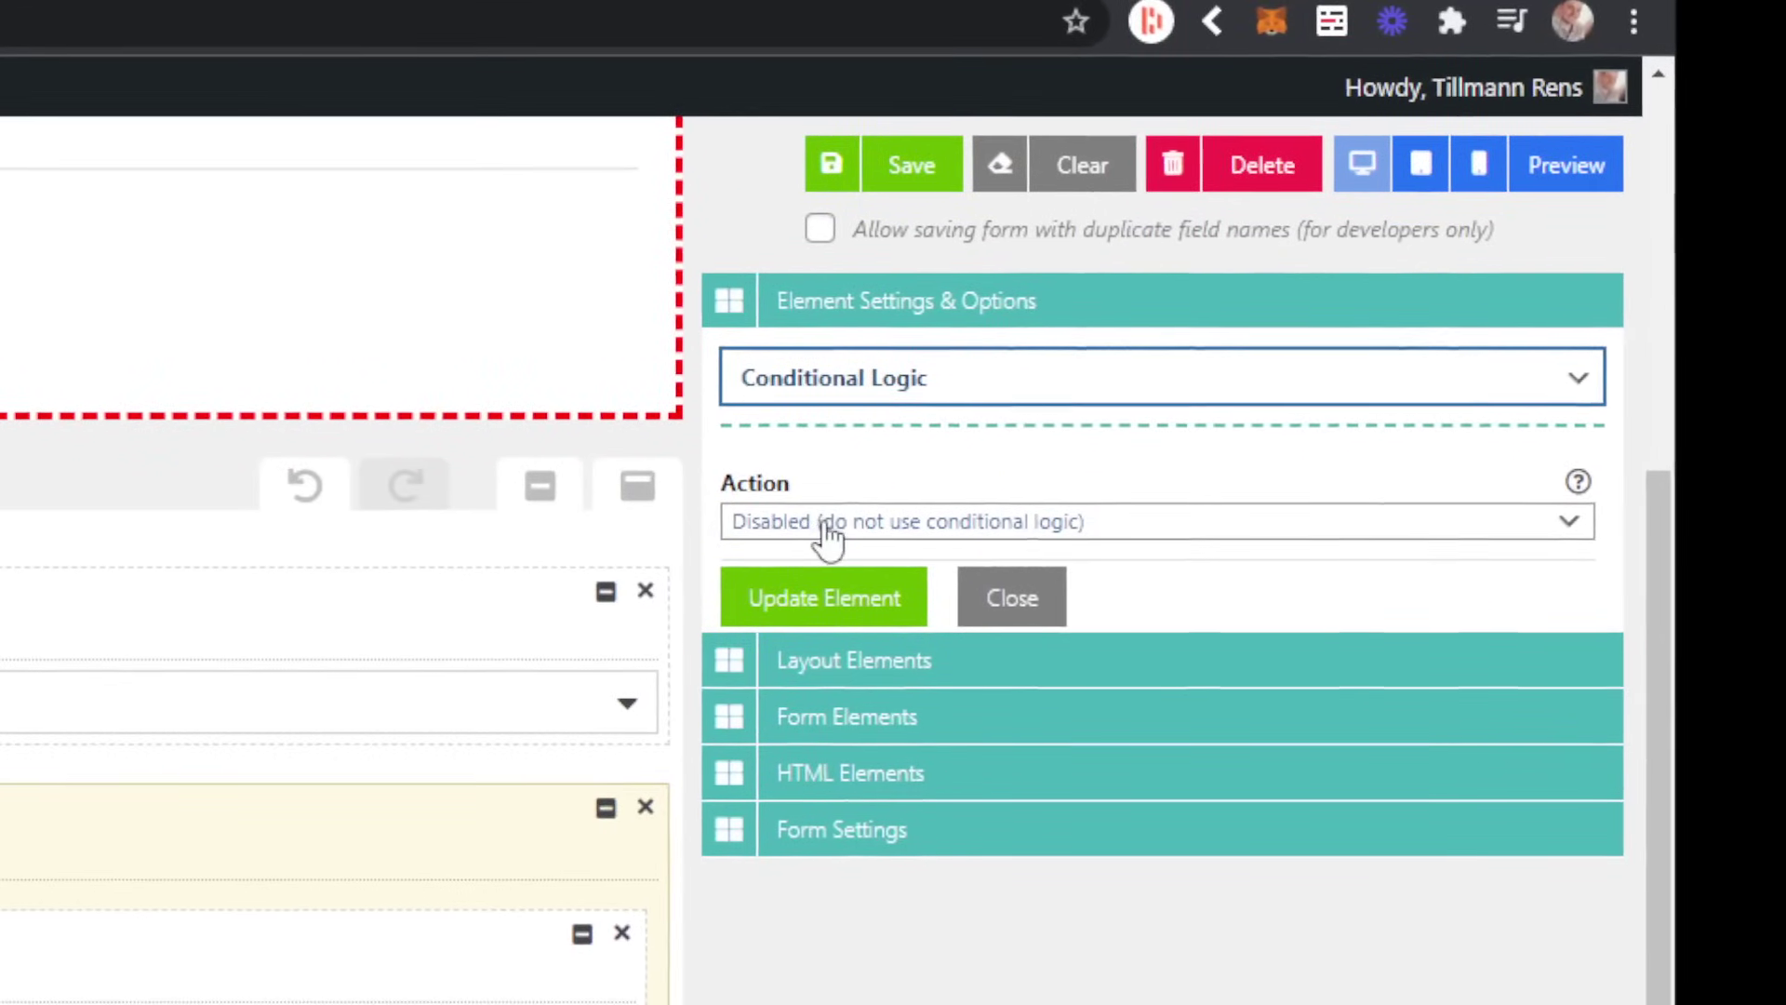
Set the column's conditional action to Show, triggered by All (when all conditions matched)
click(826, 522)
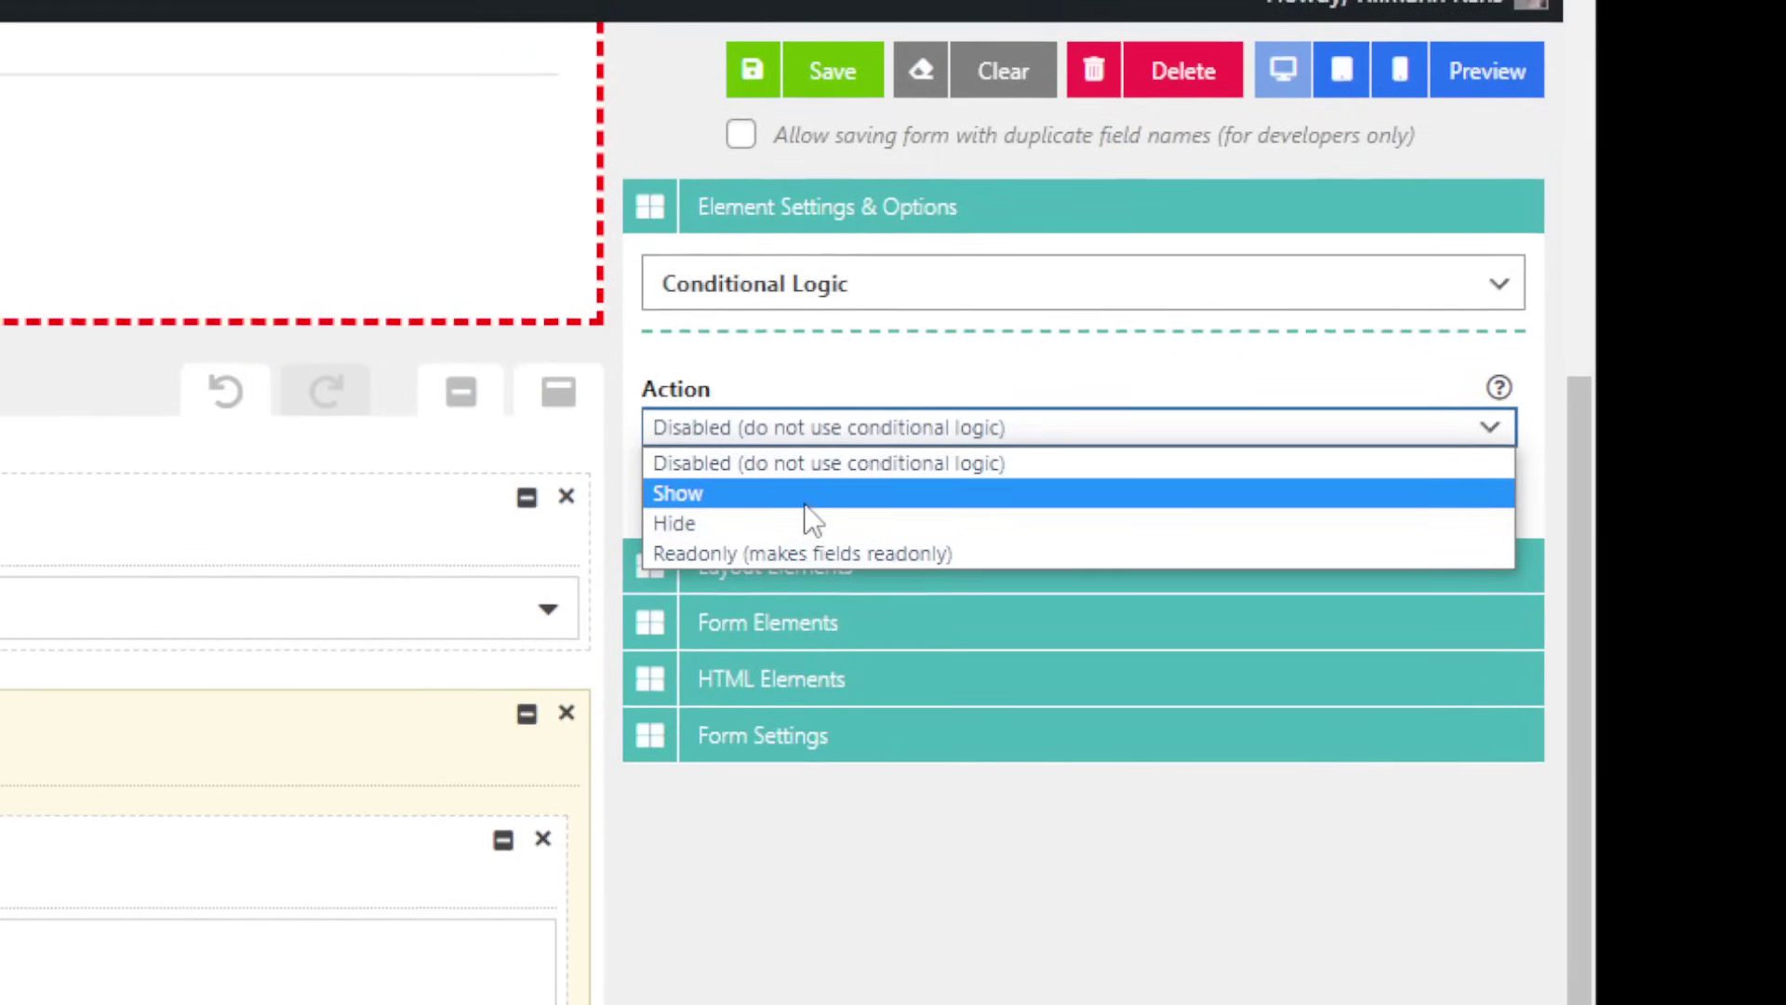
click(854, 505)
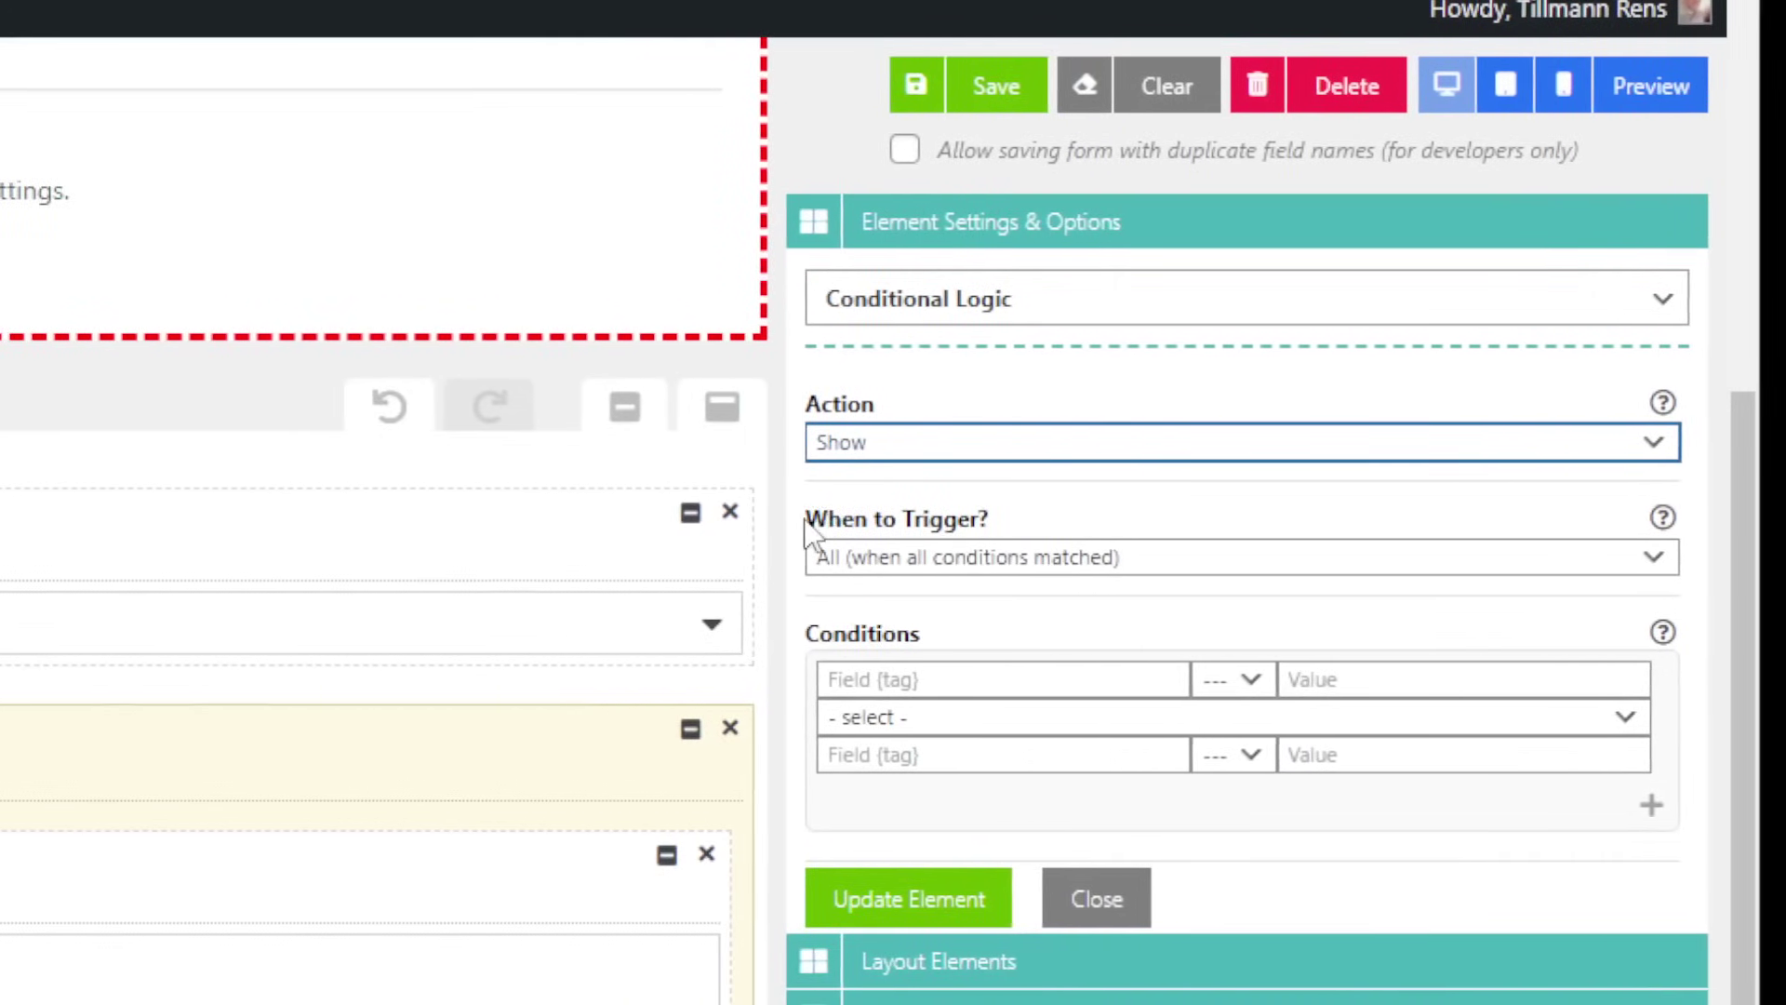
drag(809, 518, 970, 518)
click(984, 518)
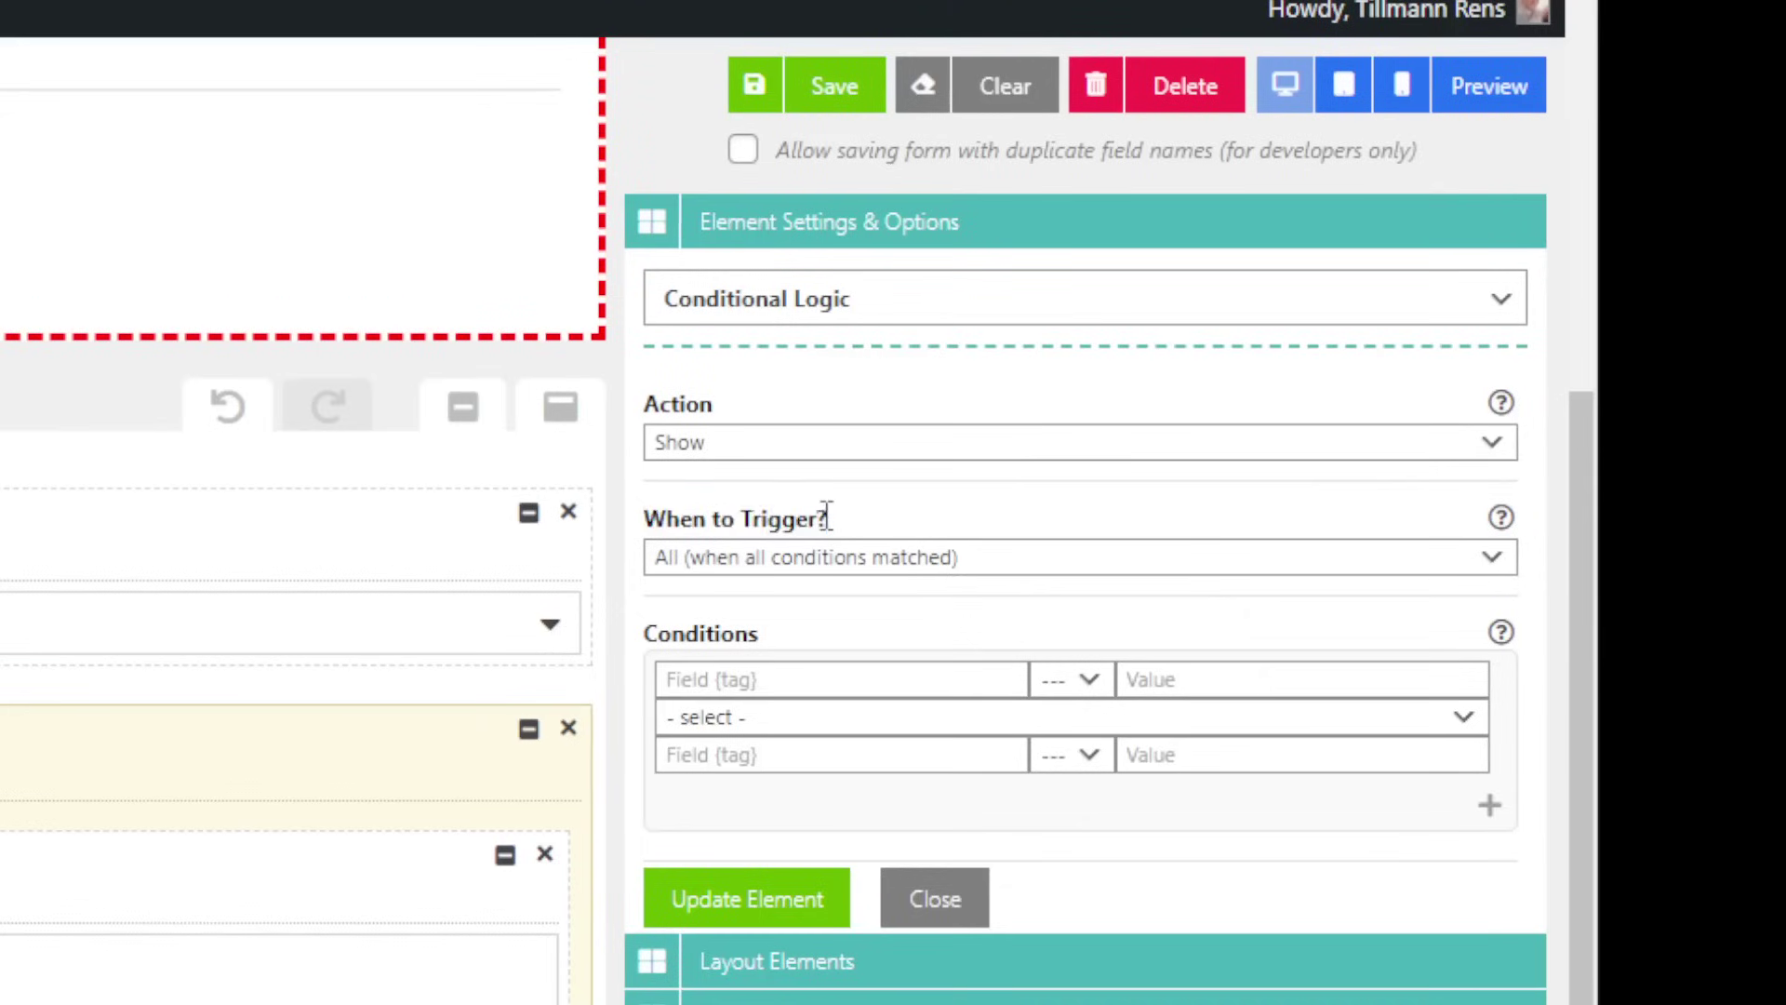
click(796, 534)
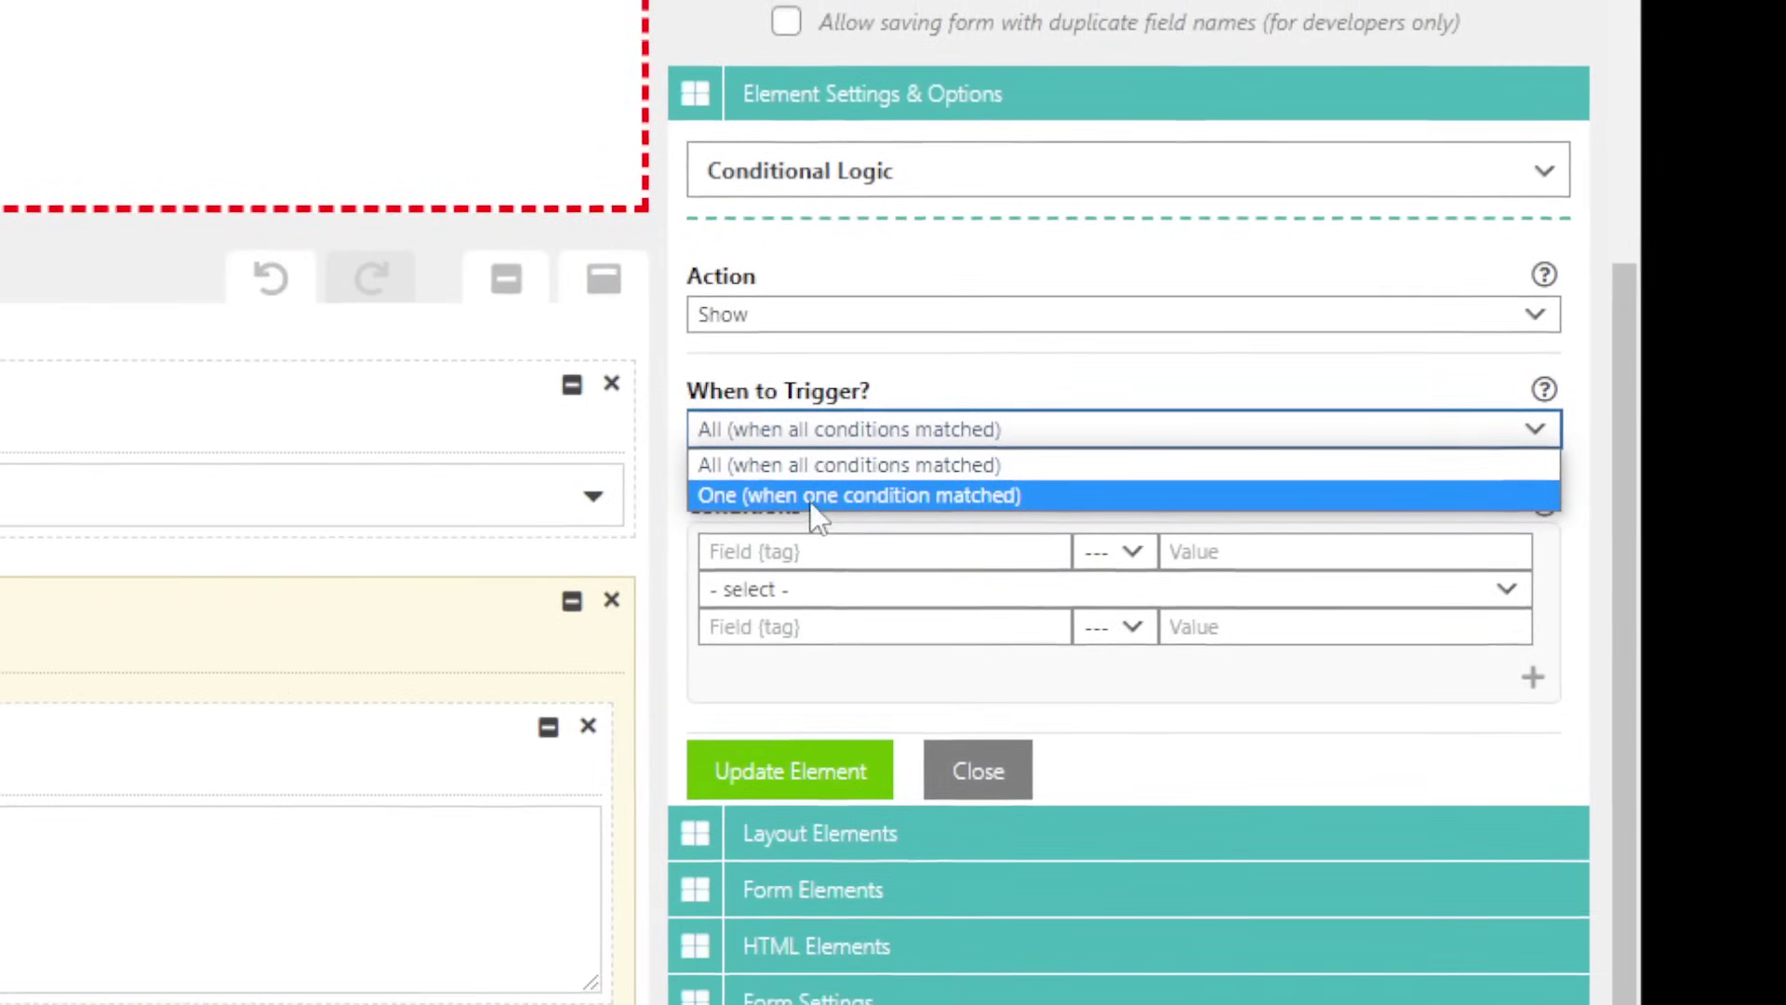
click(823, 517)
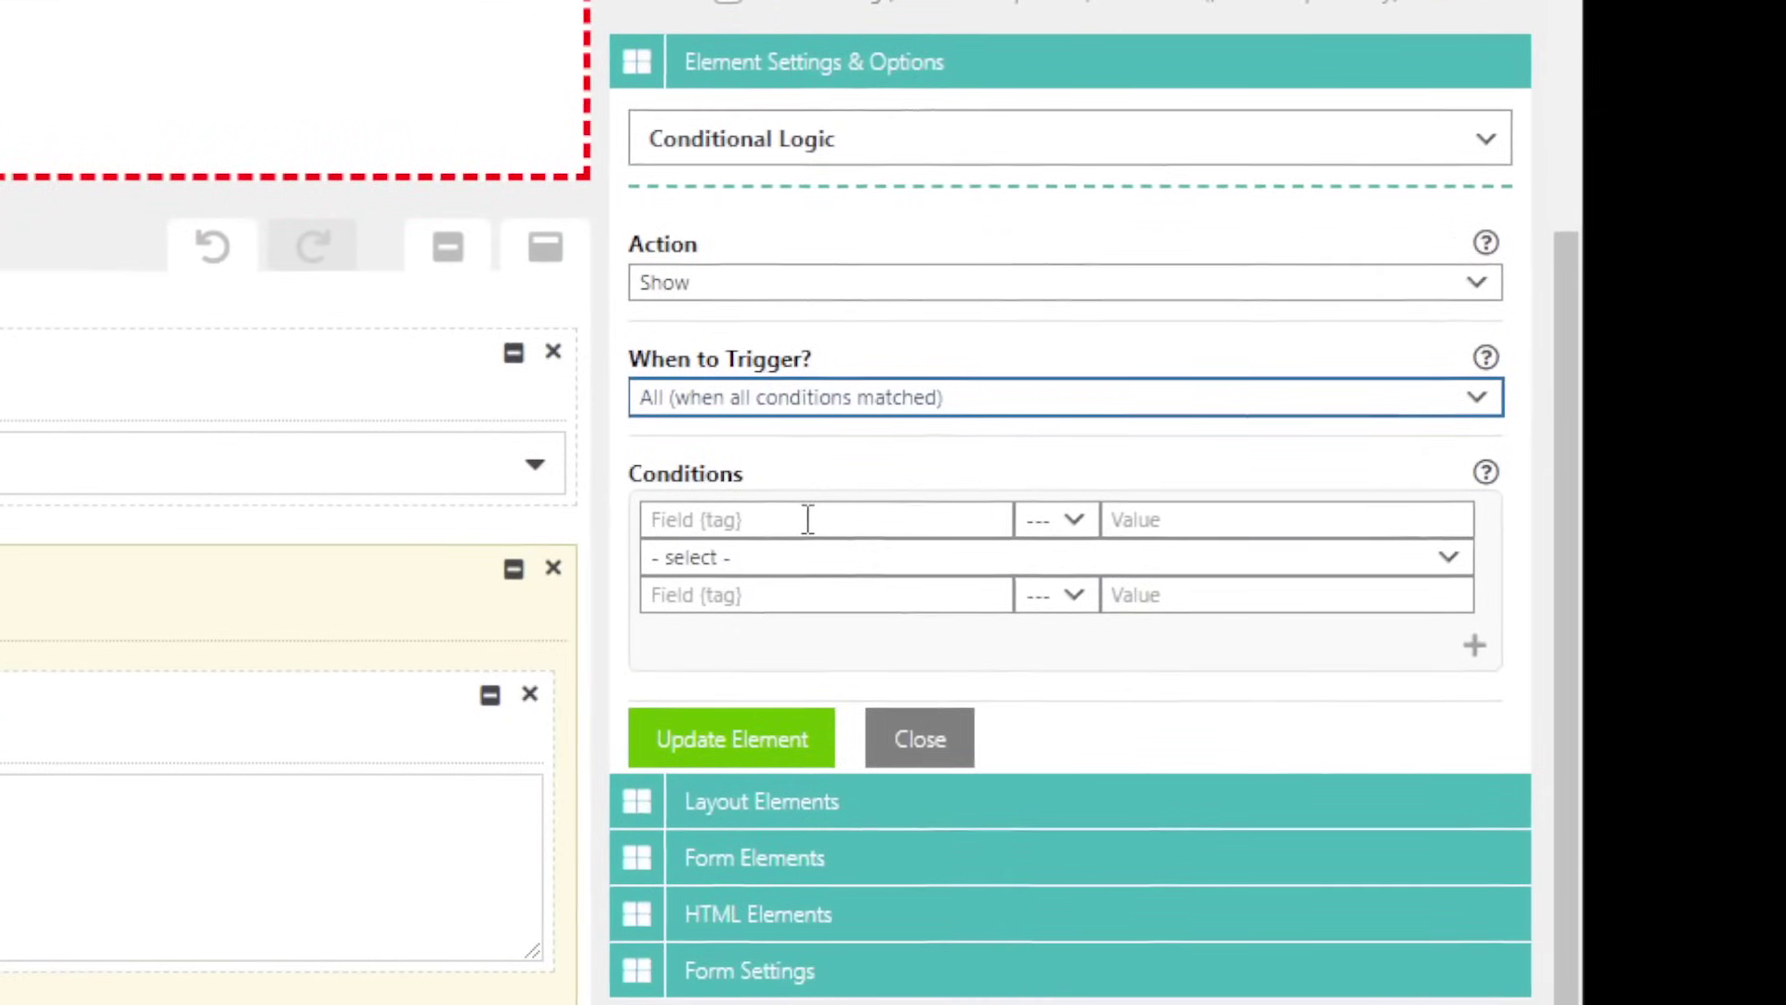
Enter second_choice as the comparison value of the column's first condition
click(807, 519)
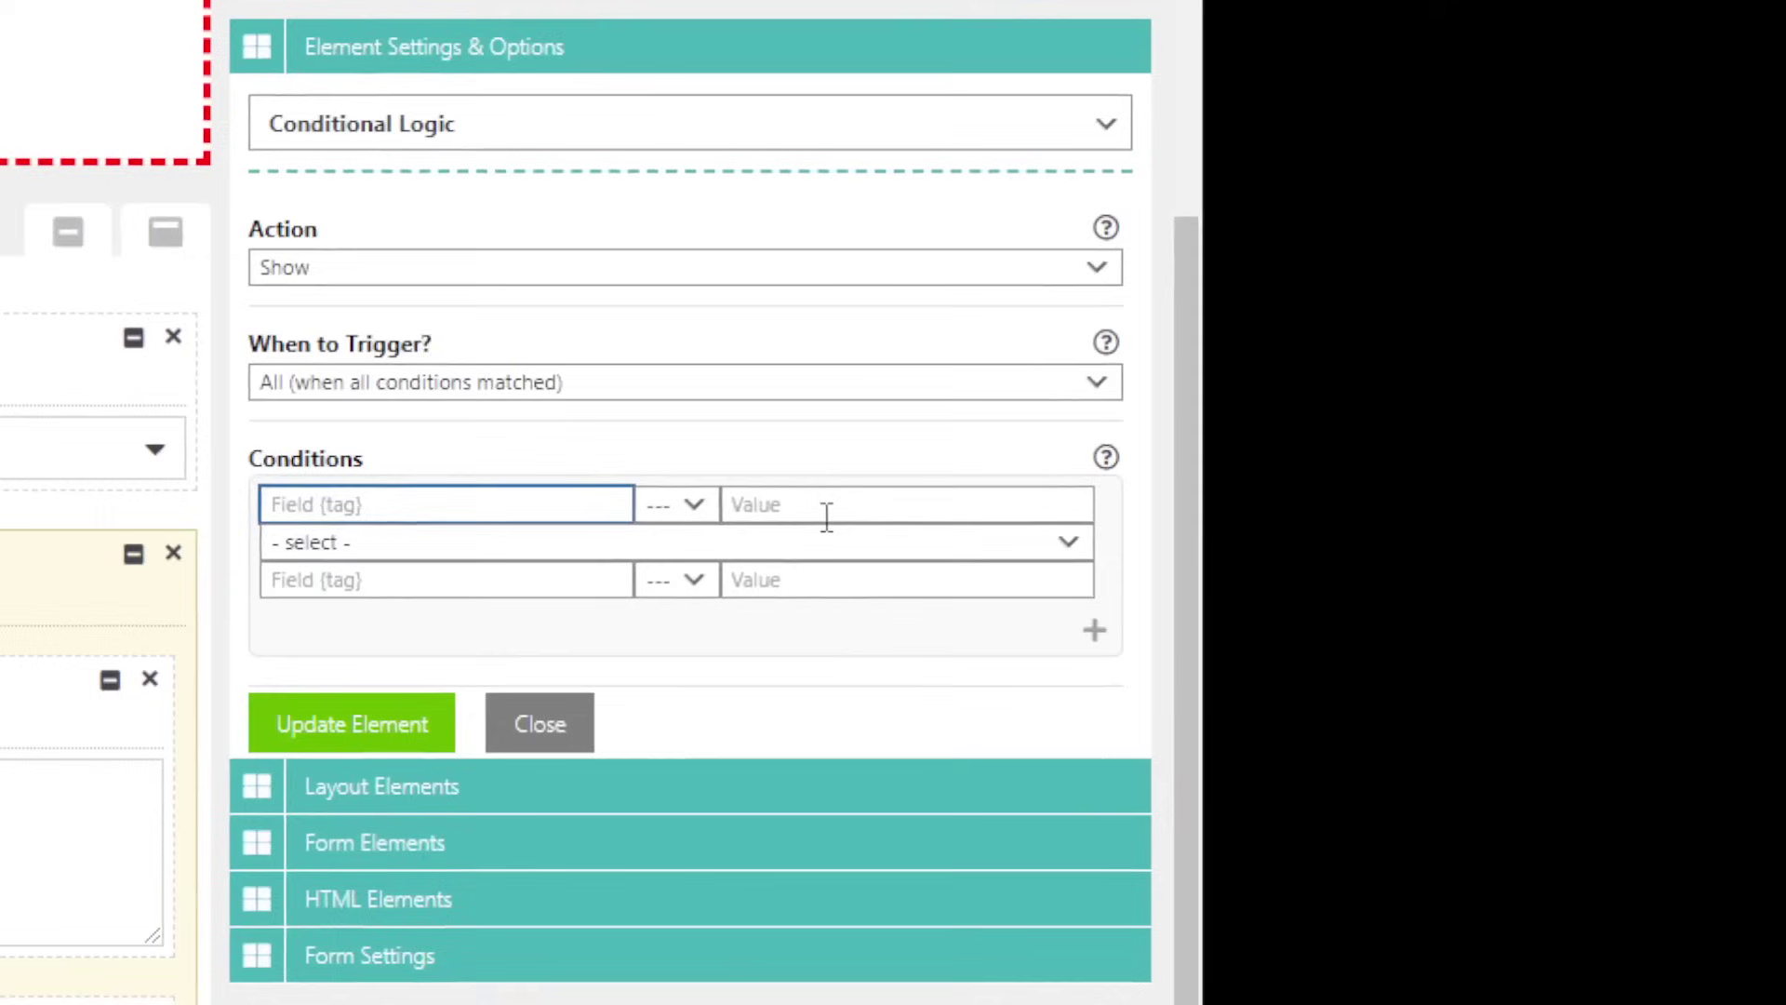
click(1207, 531)
text(second_choice)
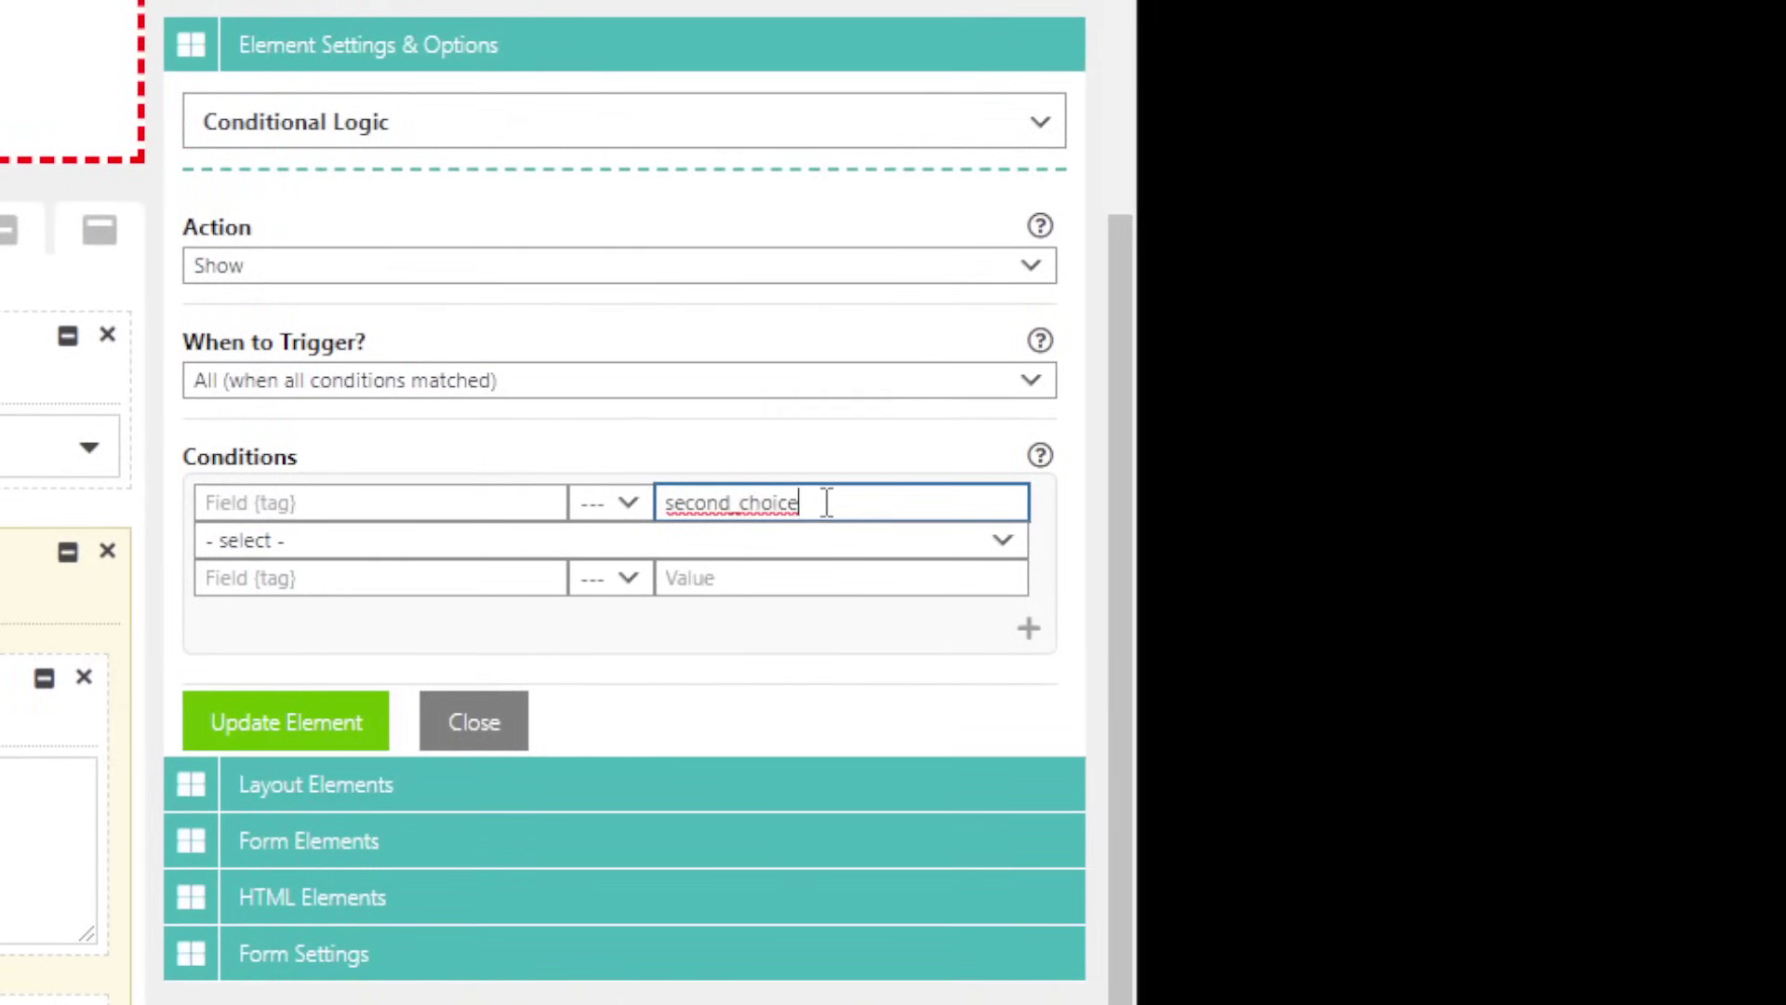
drag(826, 503, 636, 510)
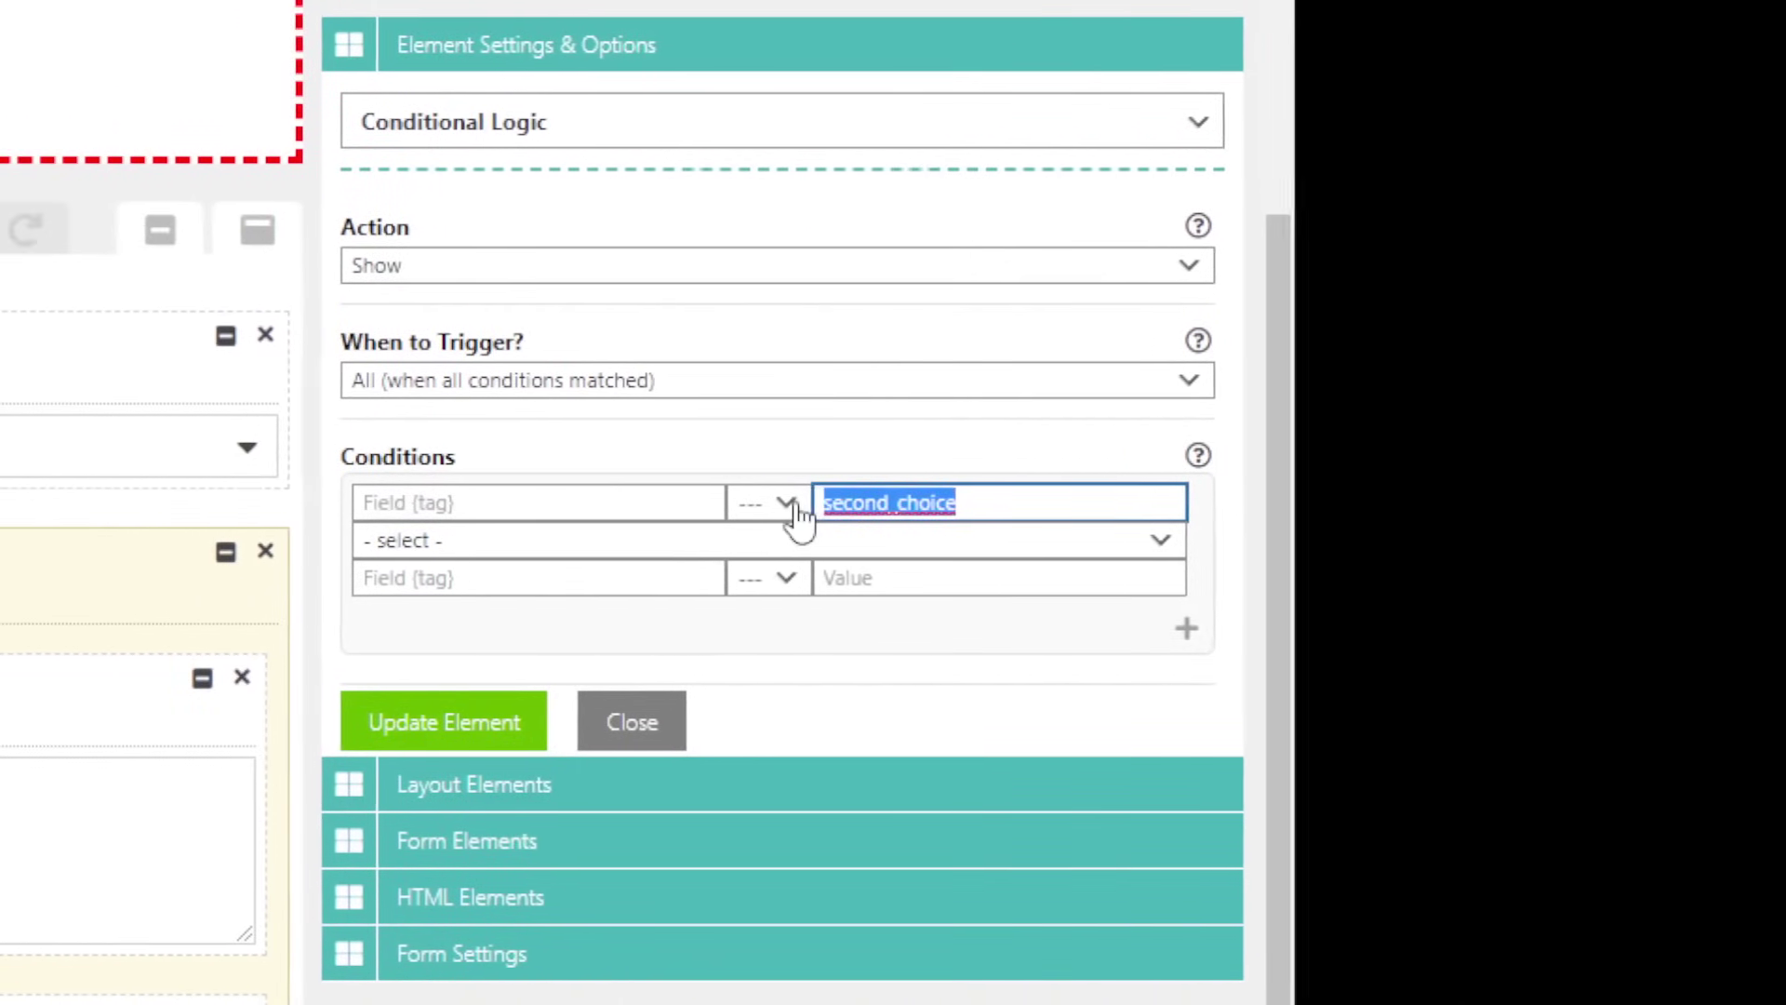
drag(847, 507, 930, 505)
drag(900, 503, 755, 508)
click(803, 510)
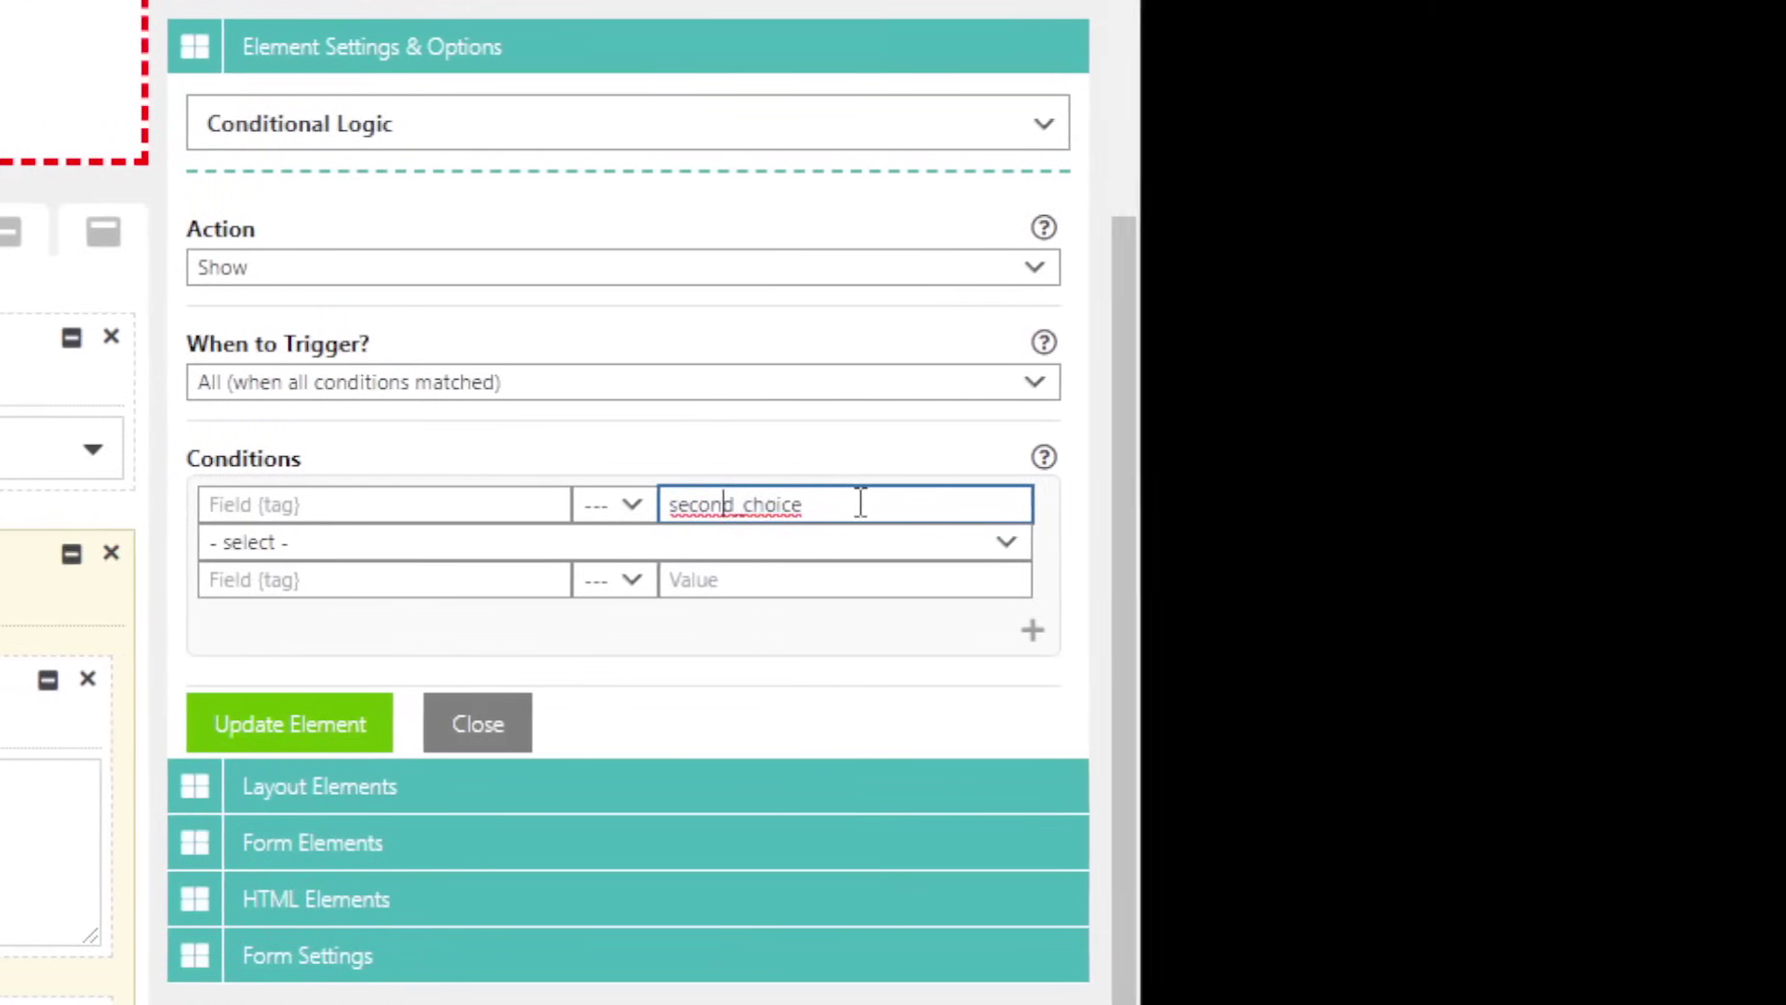
drag(935, 503, 741, 514)
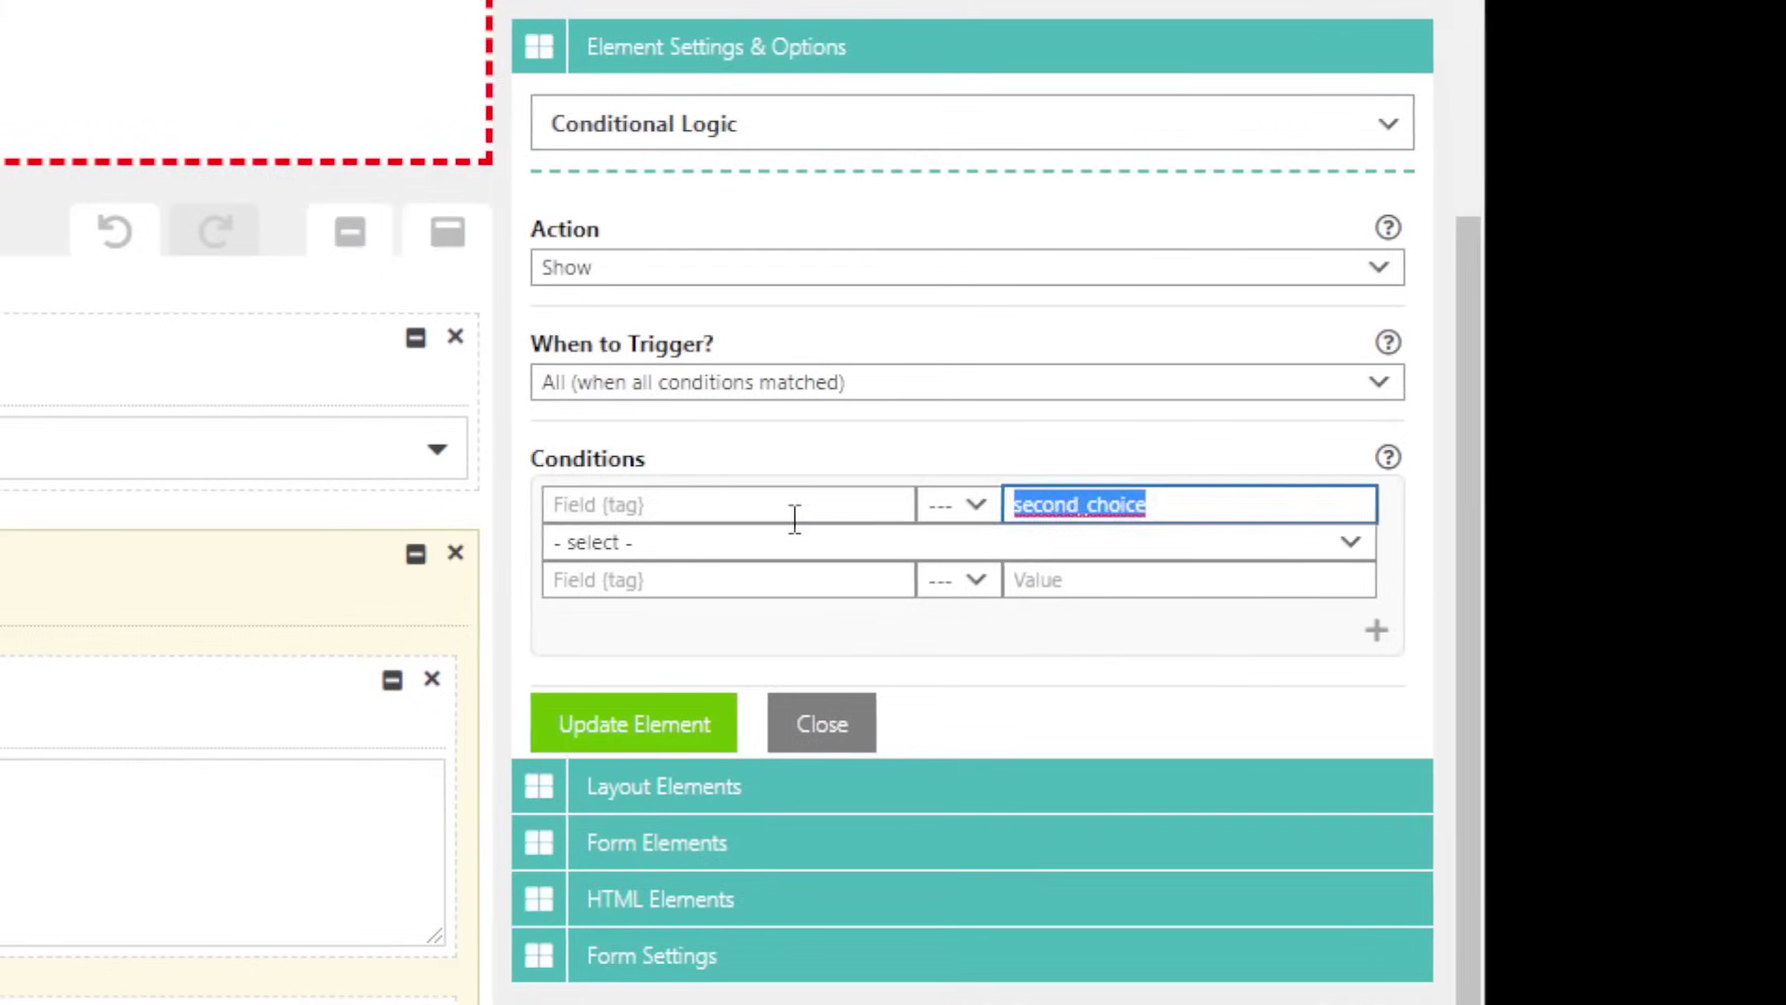
Enter {option} as the field tag of the first condition so it refers to the dropdown
click(597, 507)
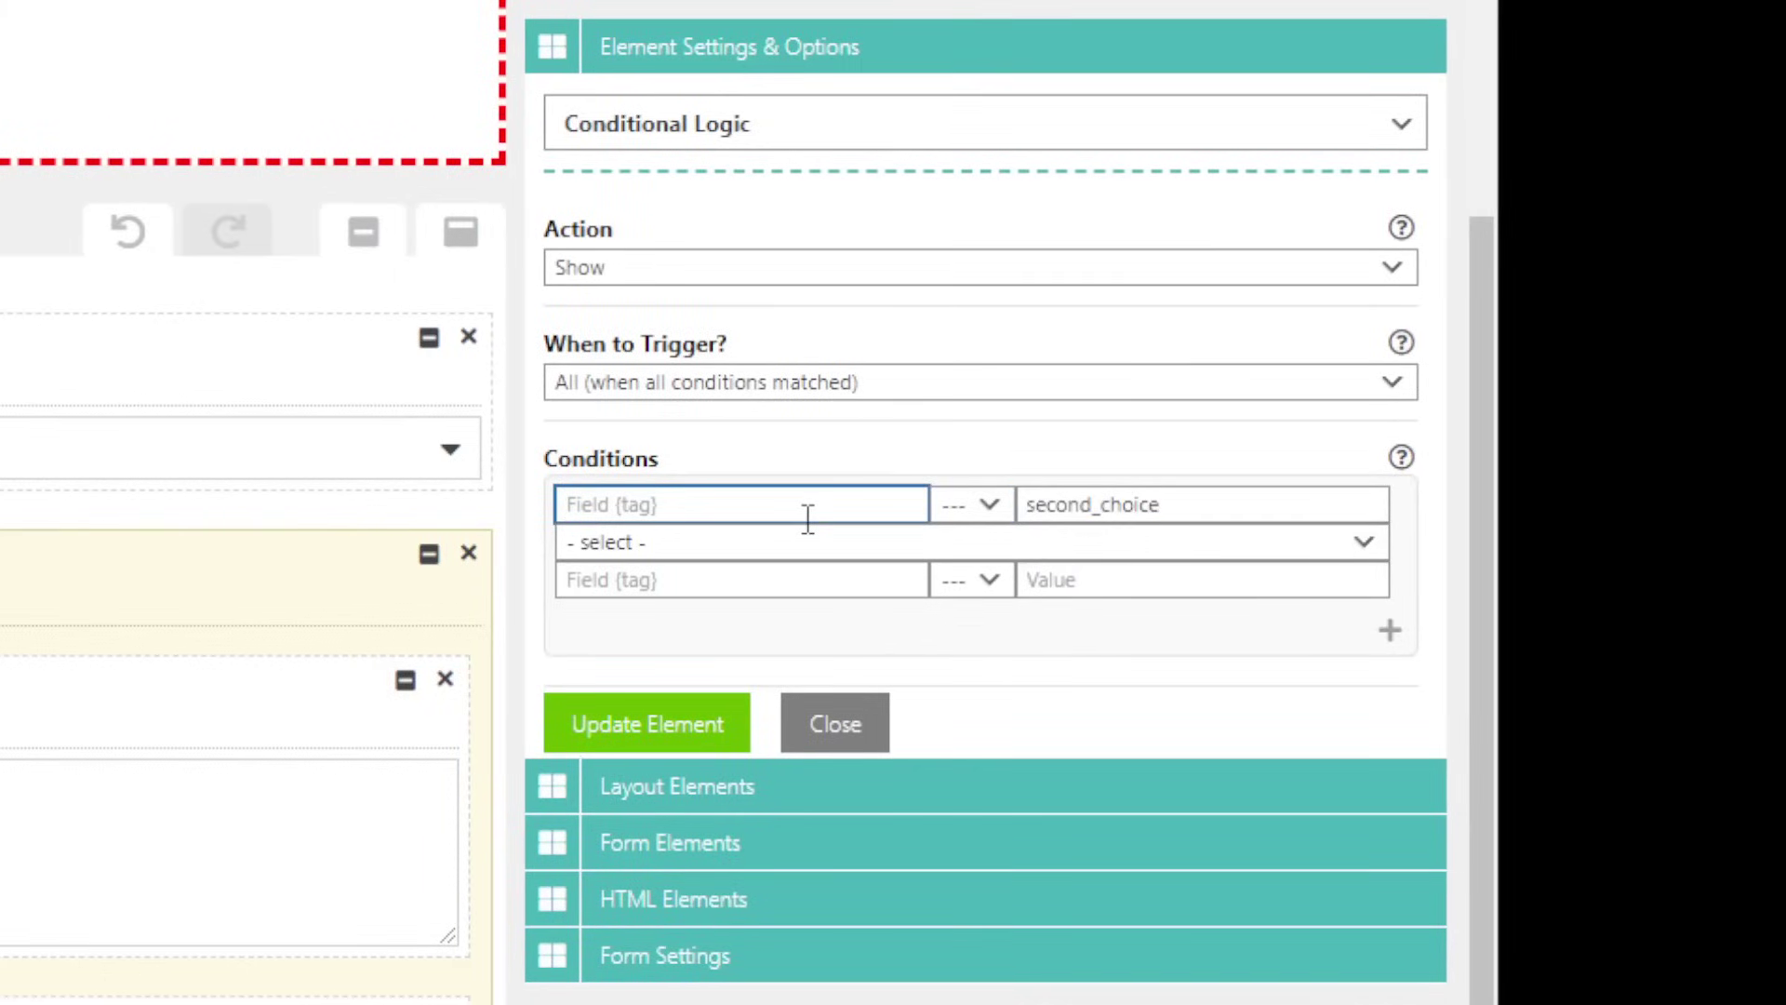
text({)
text(d)
text(ption})
drag(749, 515, 568, 516)
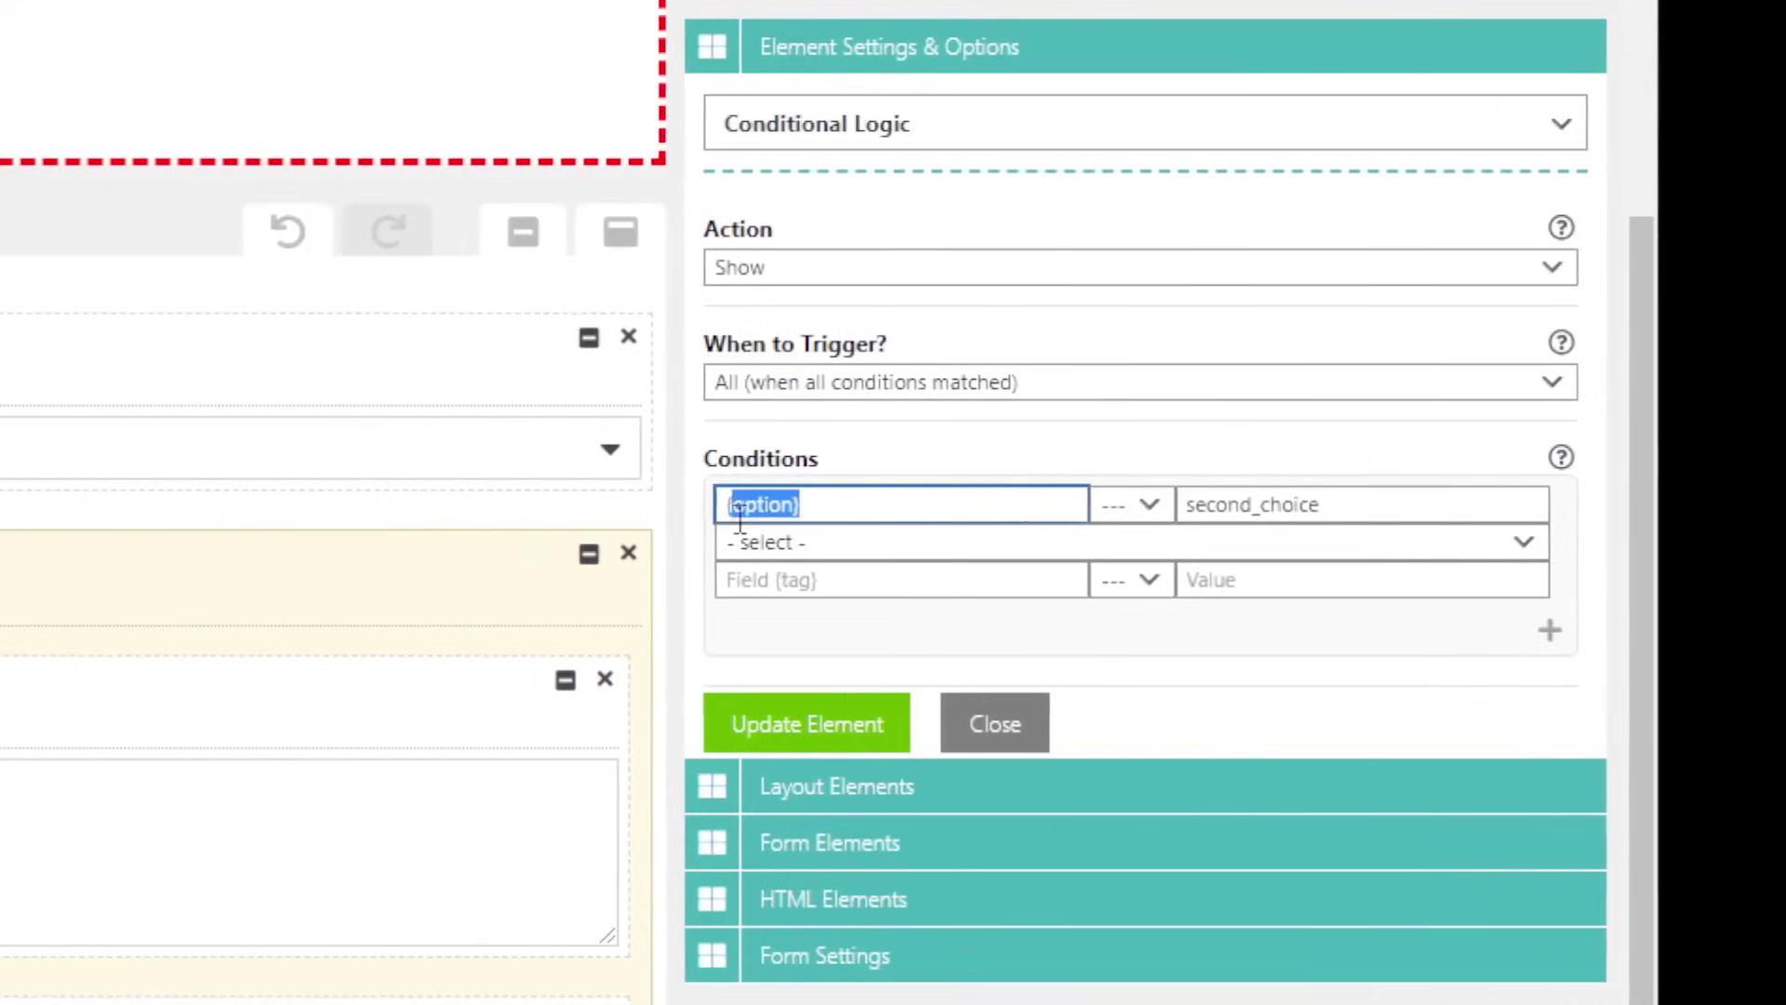
click(900, 504)
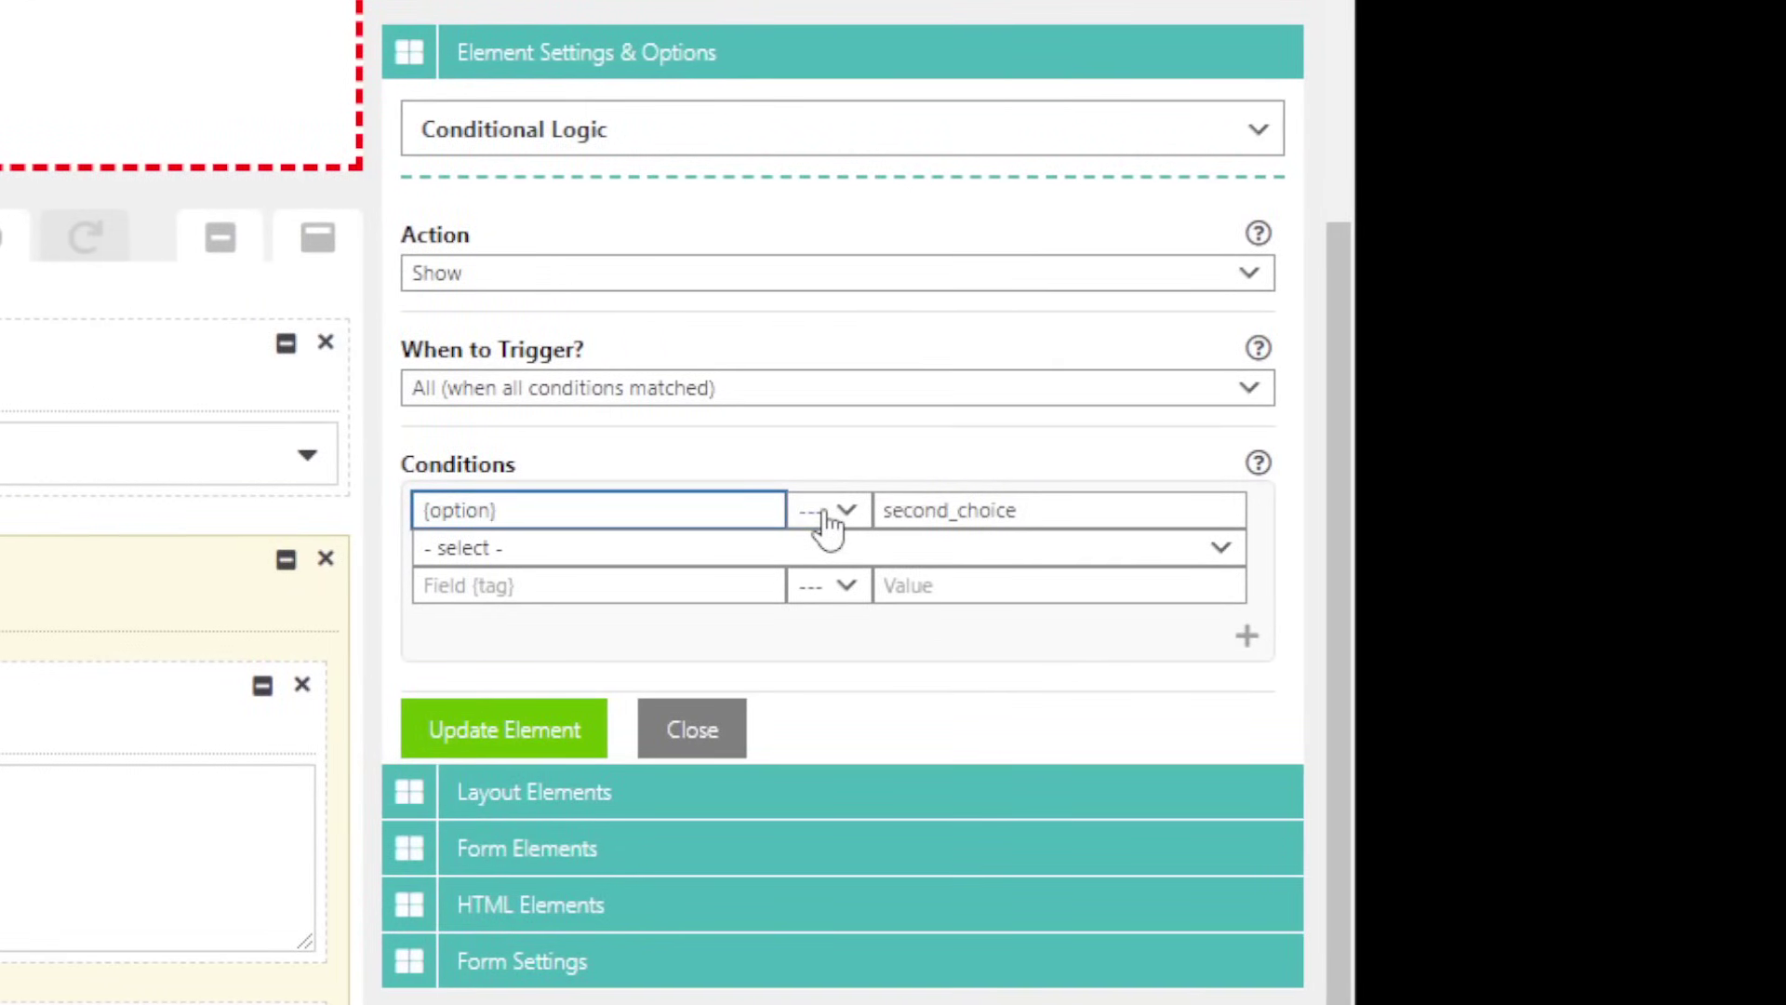
Set the first condition's operator to == Equal and check its field tag and value
click(827, 516)
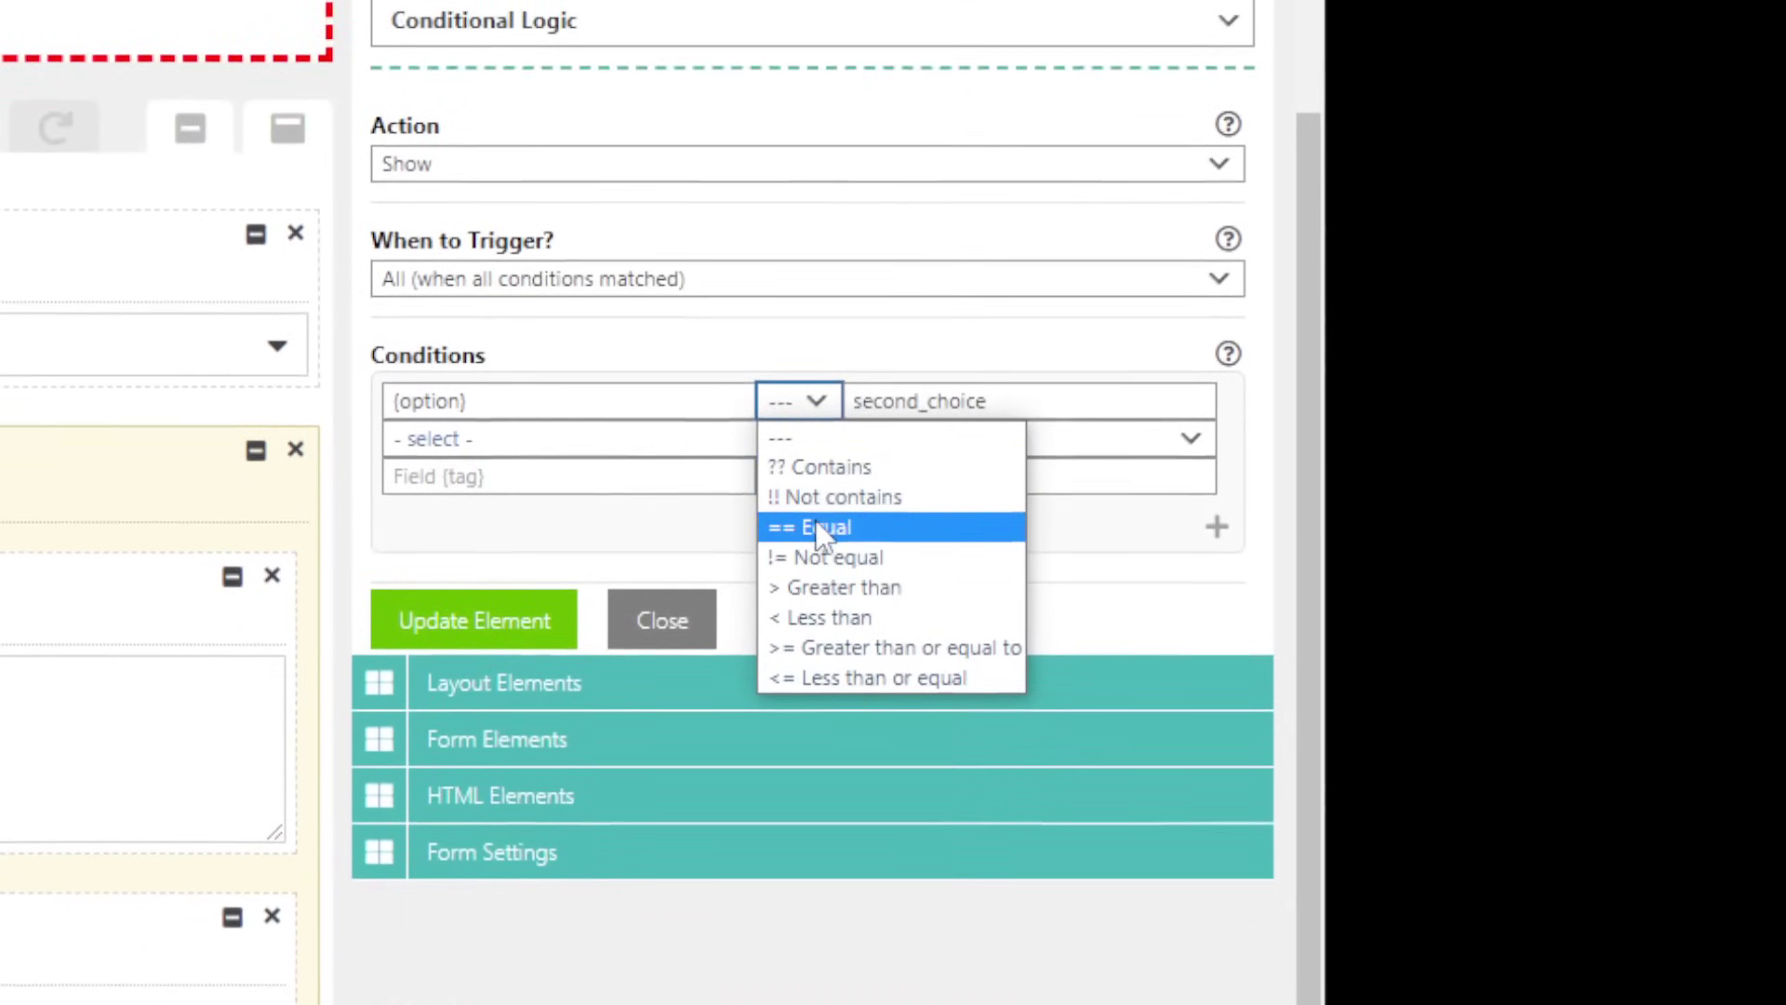
click(818, 527)
double_click(972, 401)
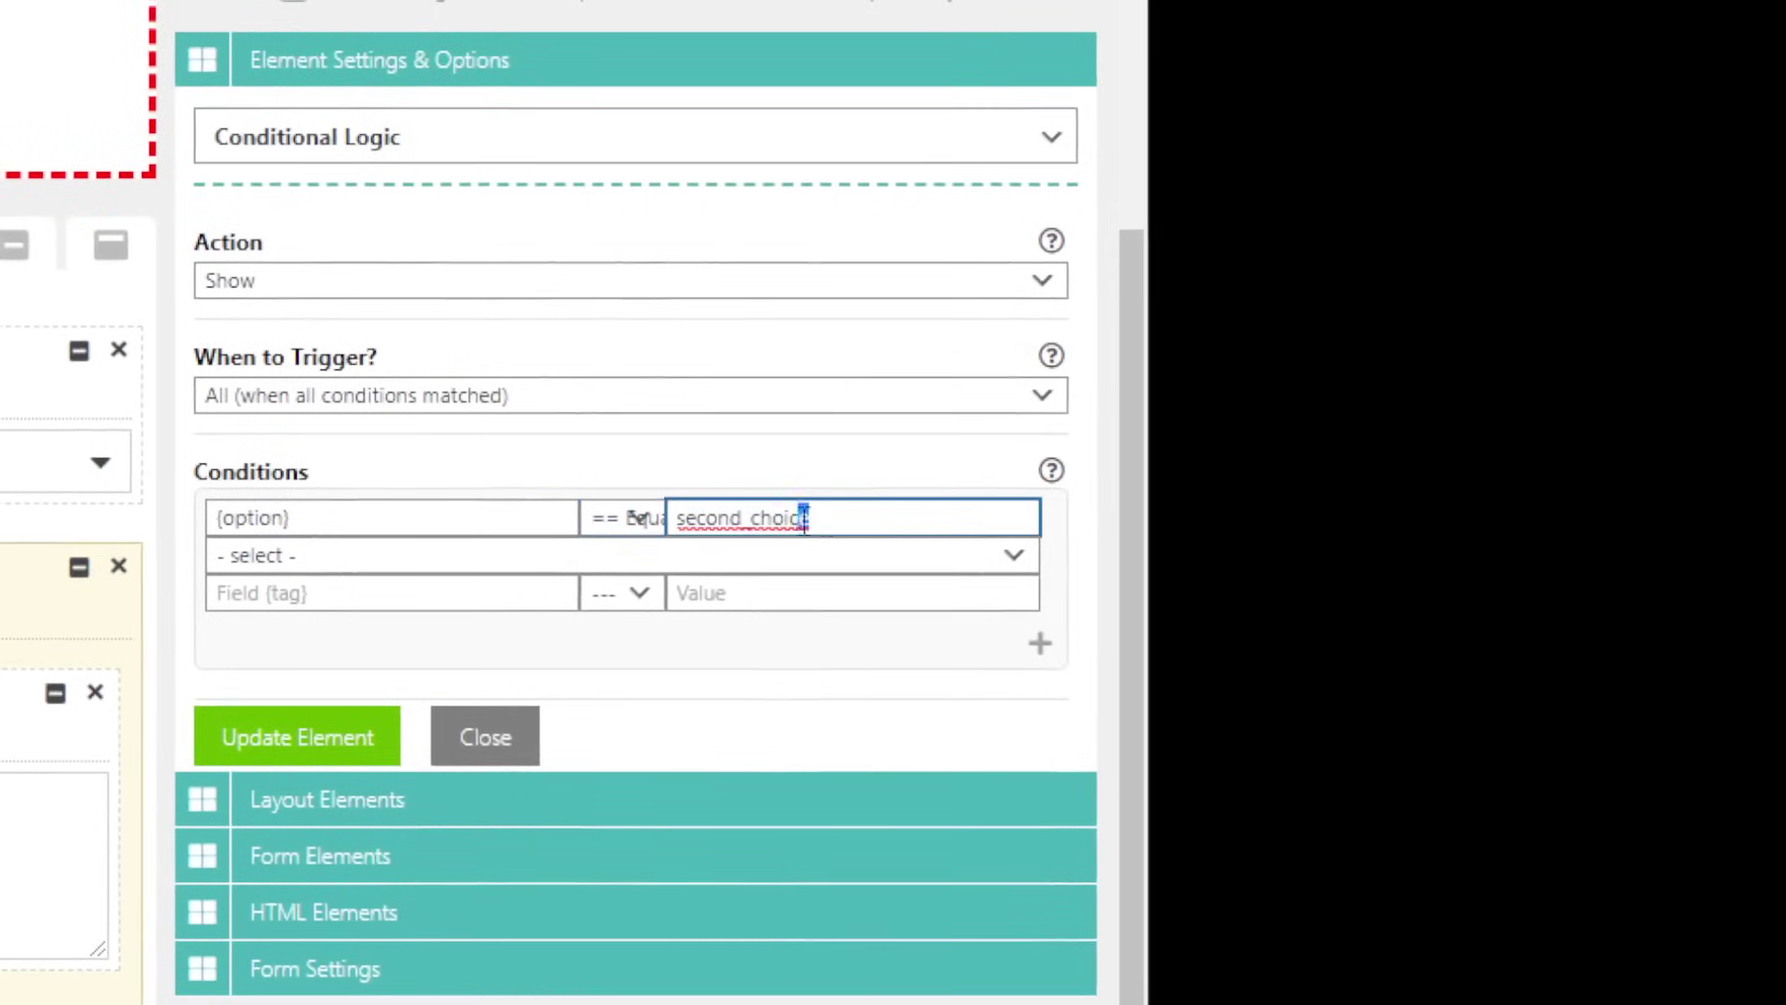
double_click(340, 517)
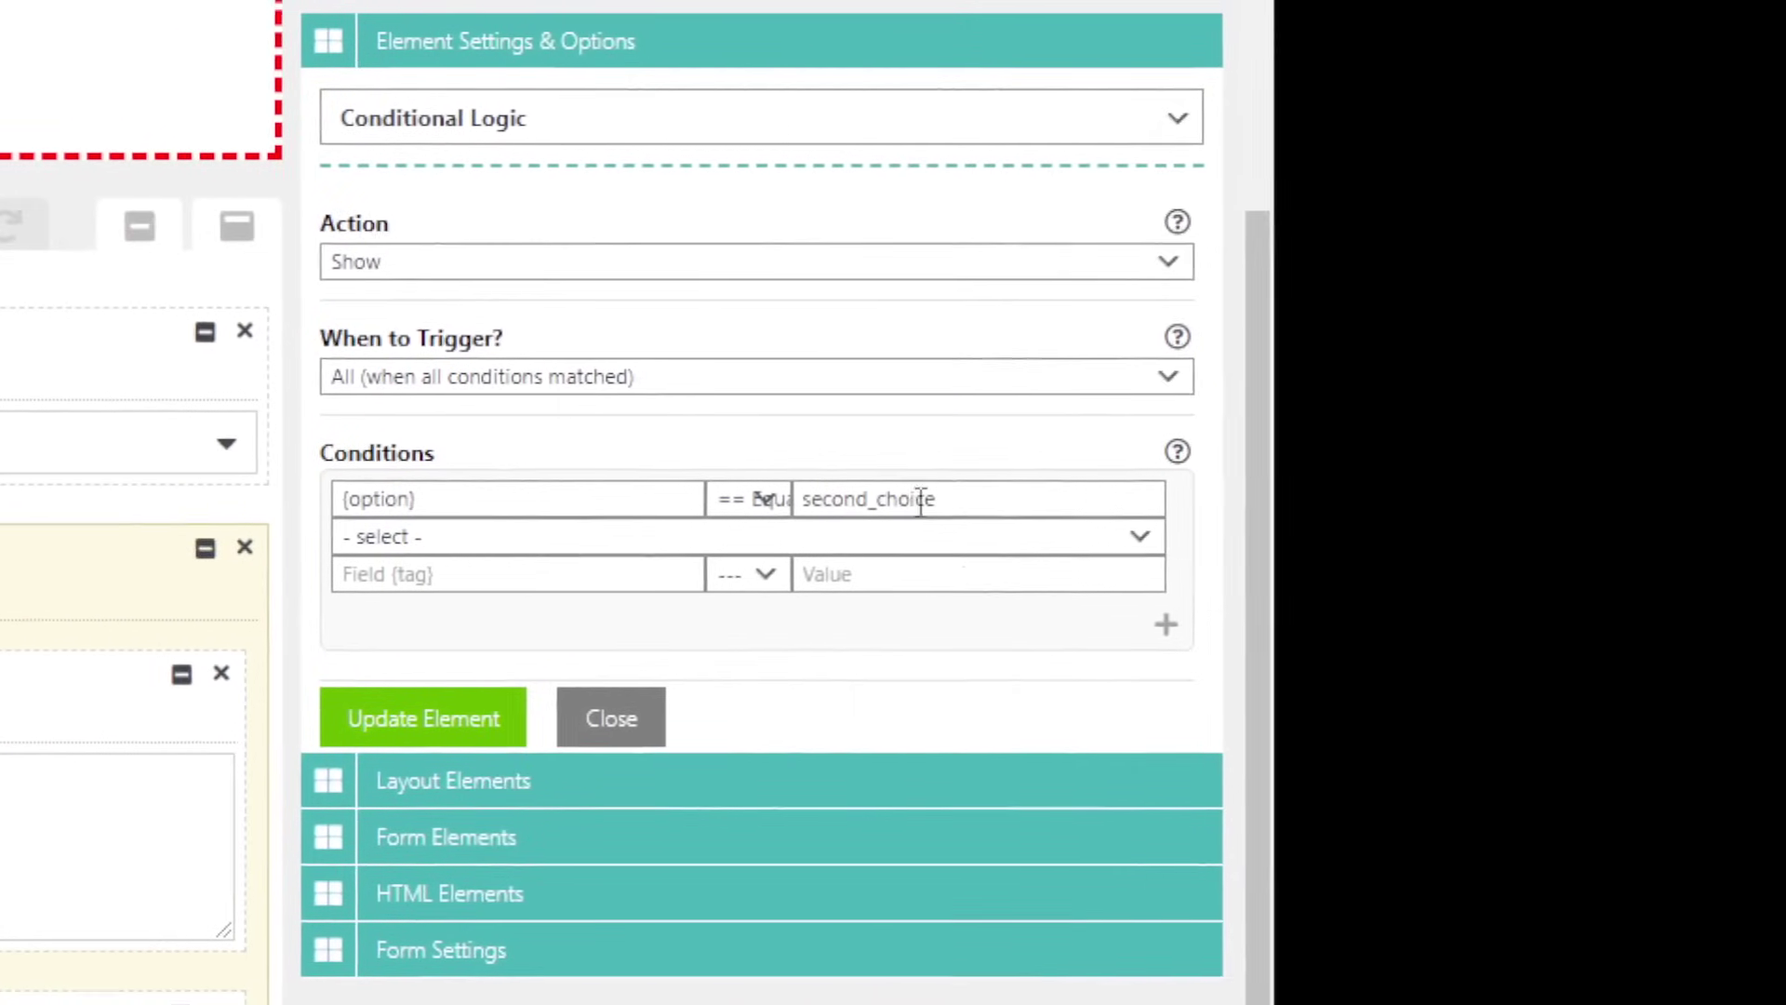
double_click(921, 499)
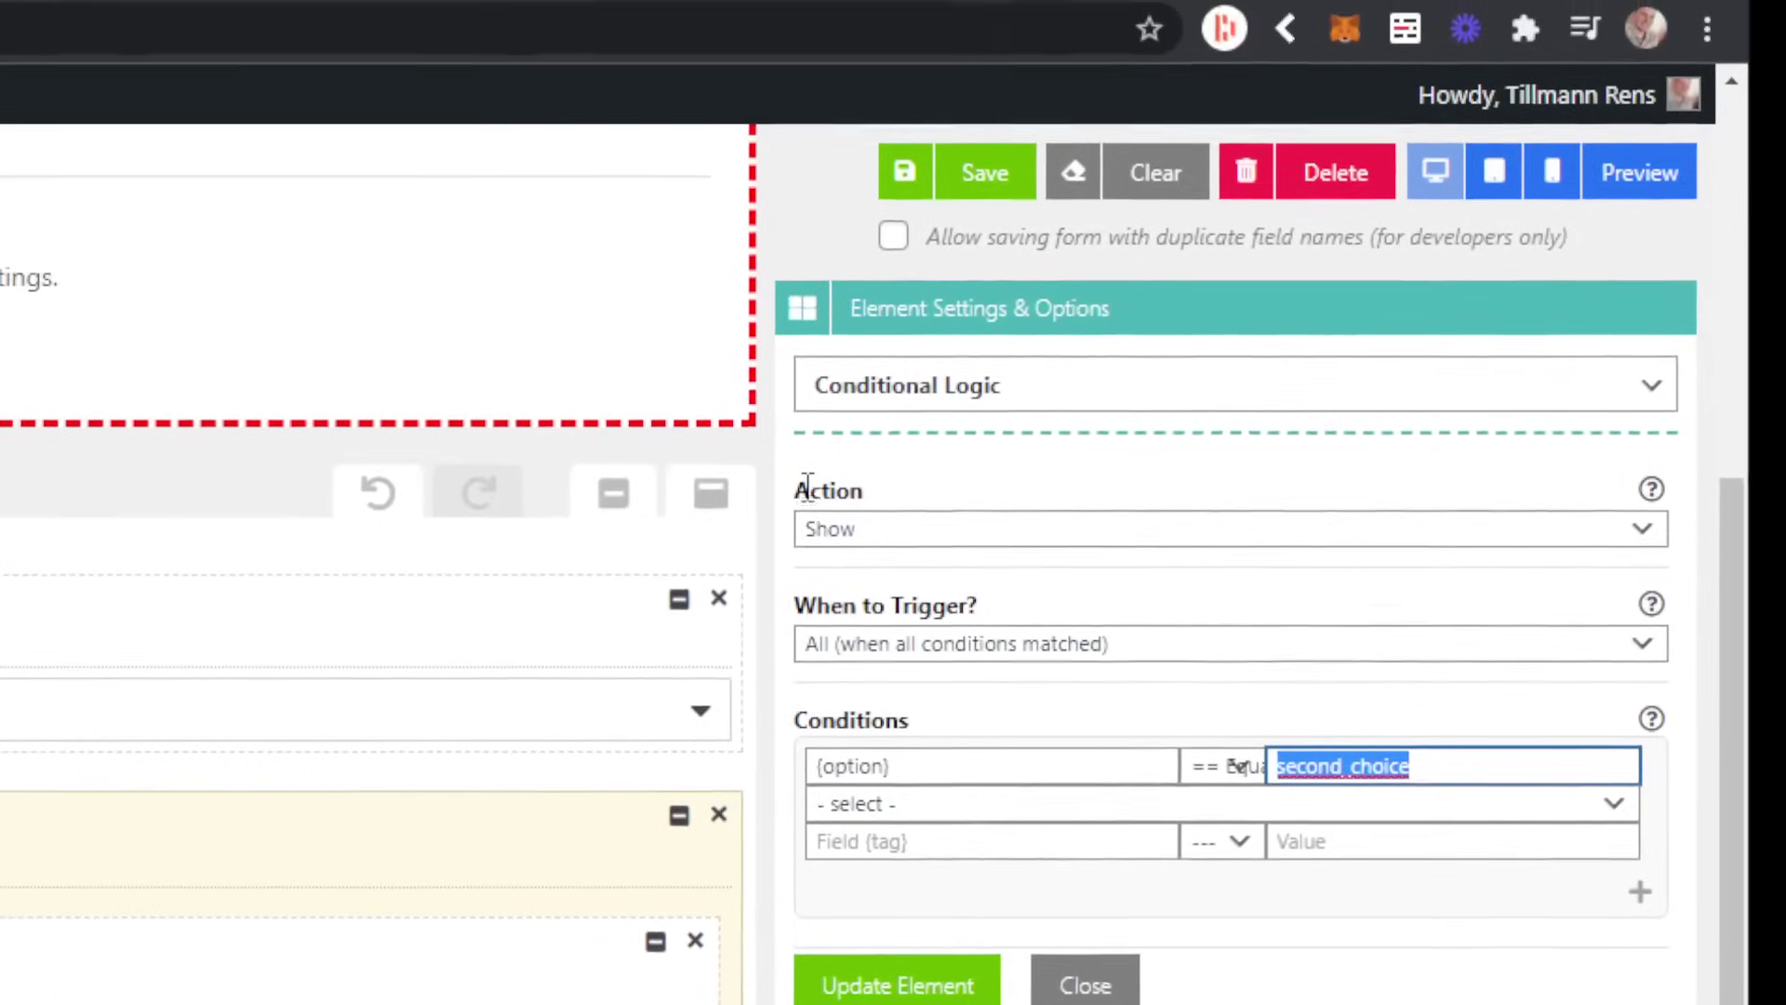
drag(792, 192, 865, 199)
double_click(767, 510)
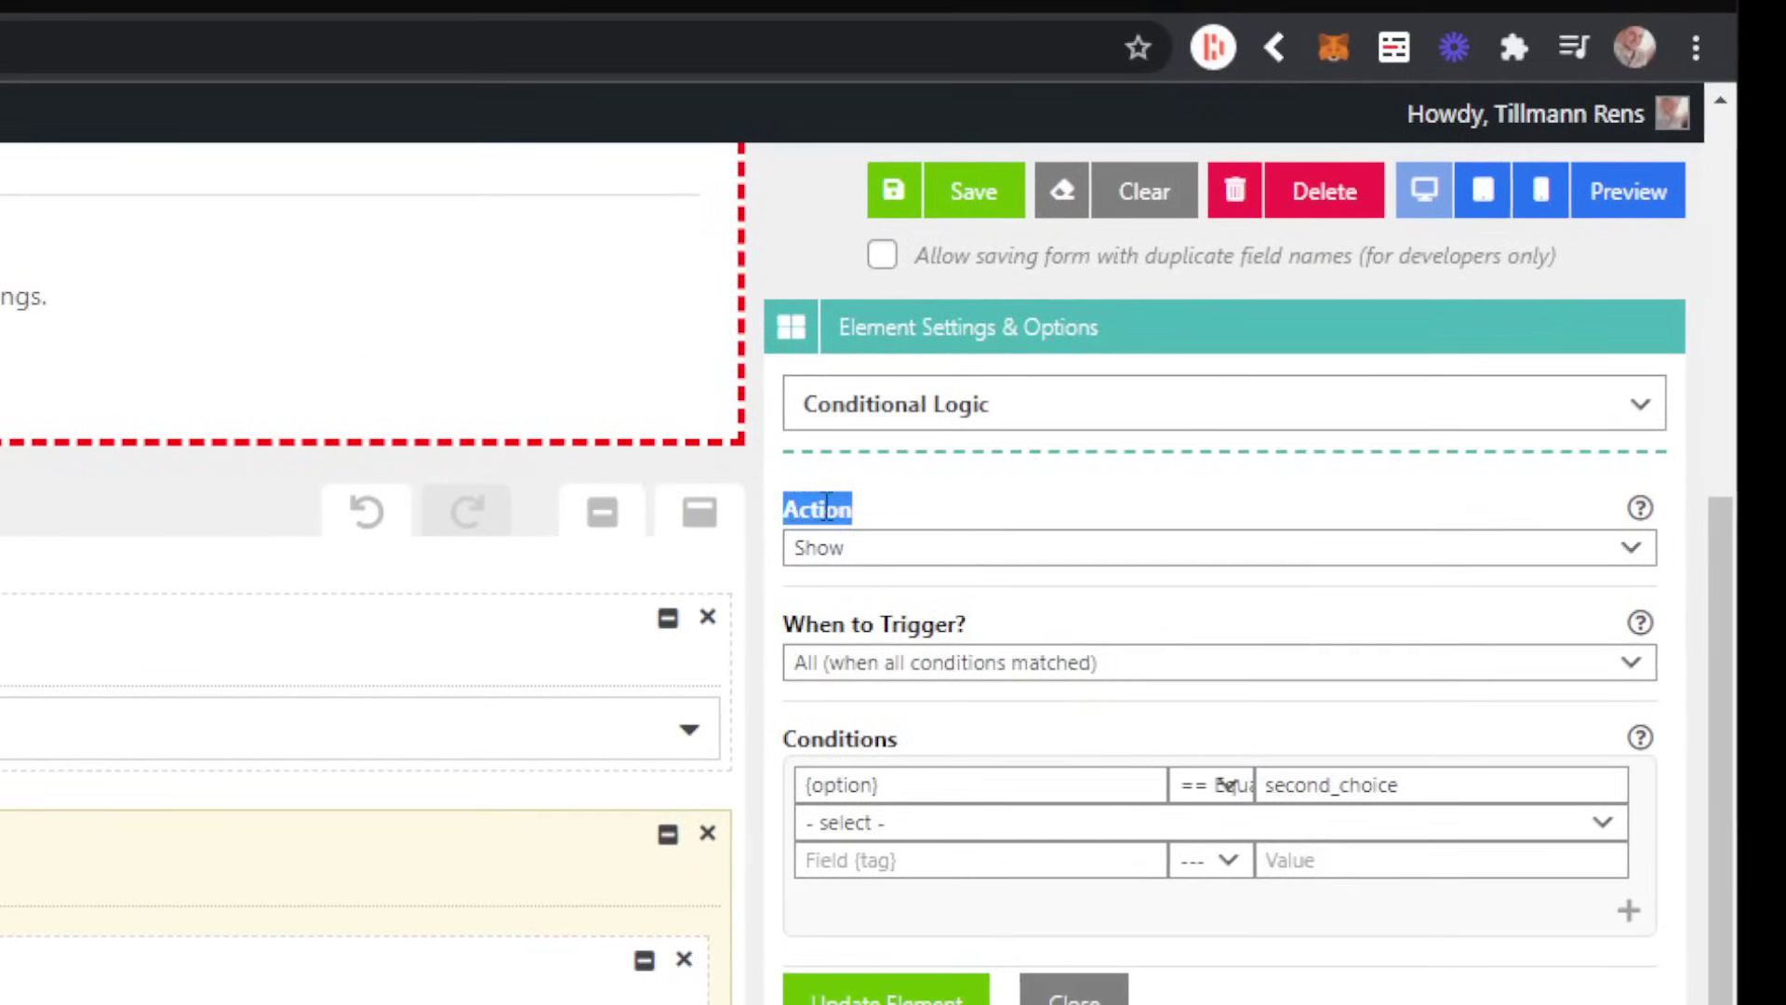
click(800, 511)
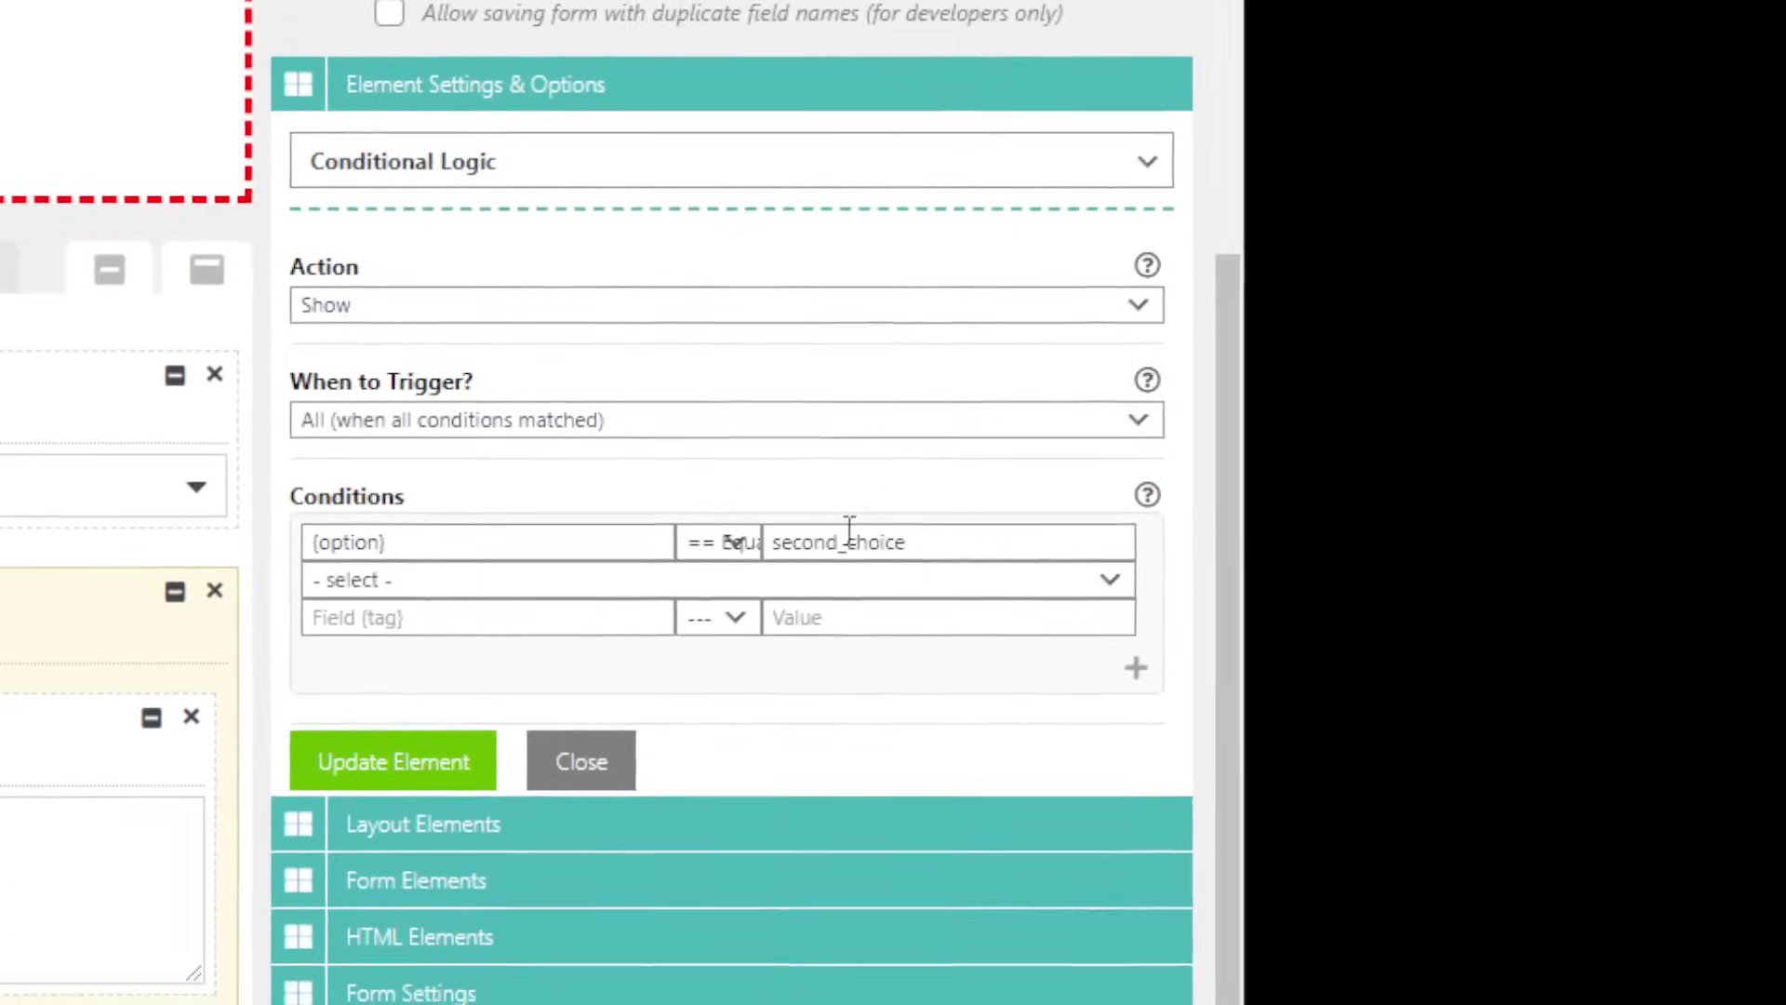
Clear the first condition's comparison value and re-enter second_choice
double_click(1283, 743)
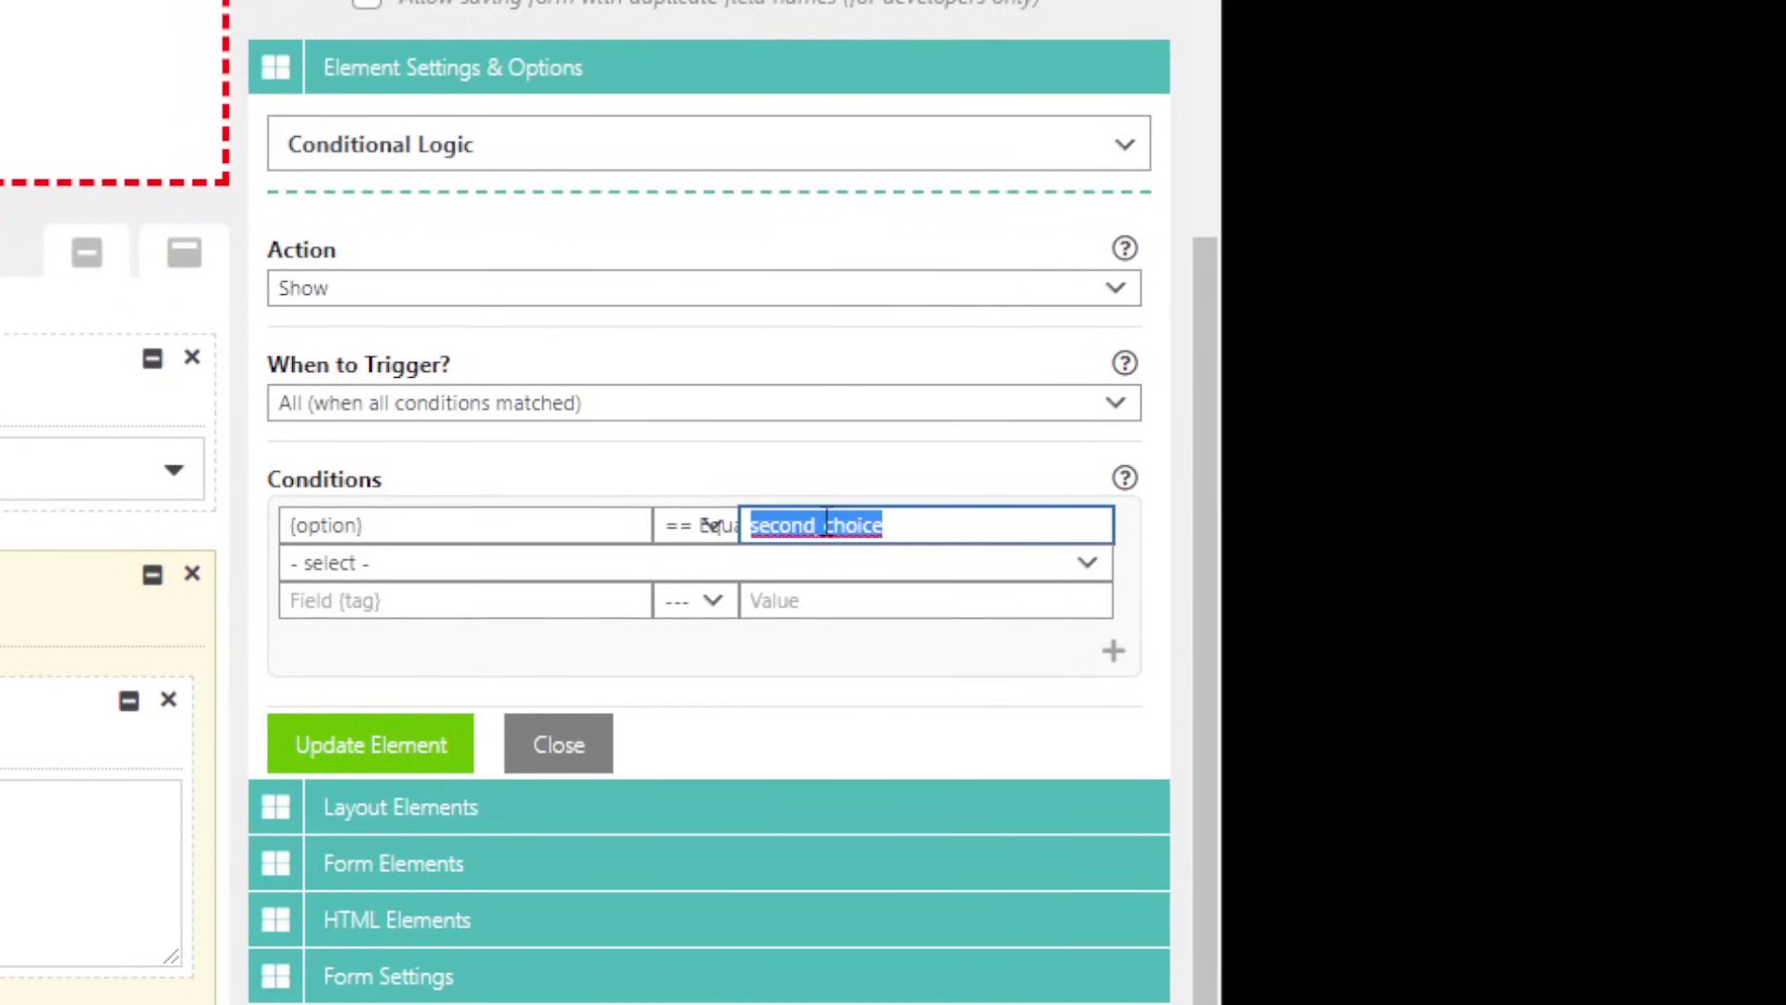
key(BackSpace)
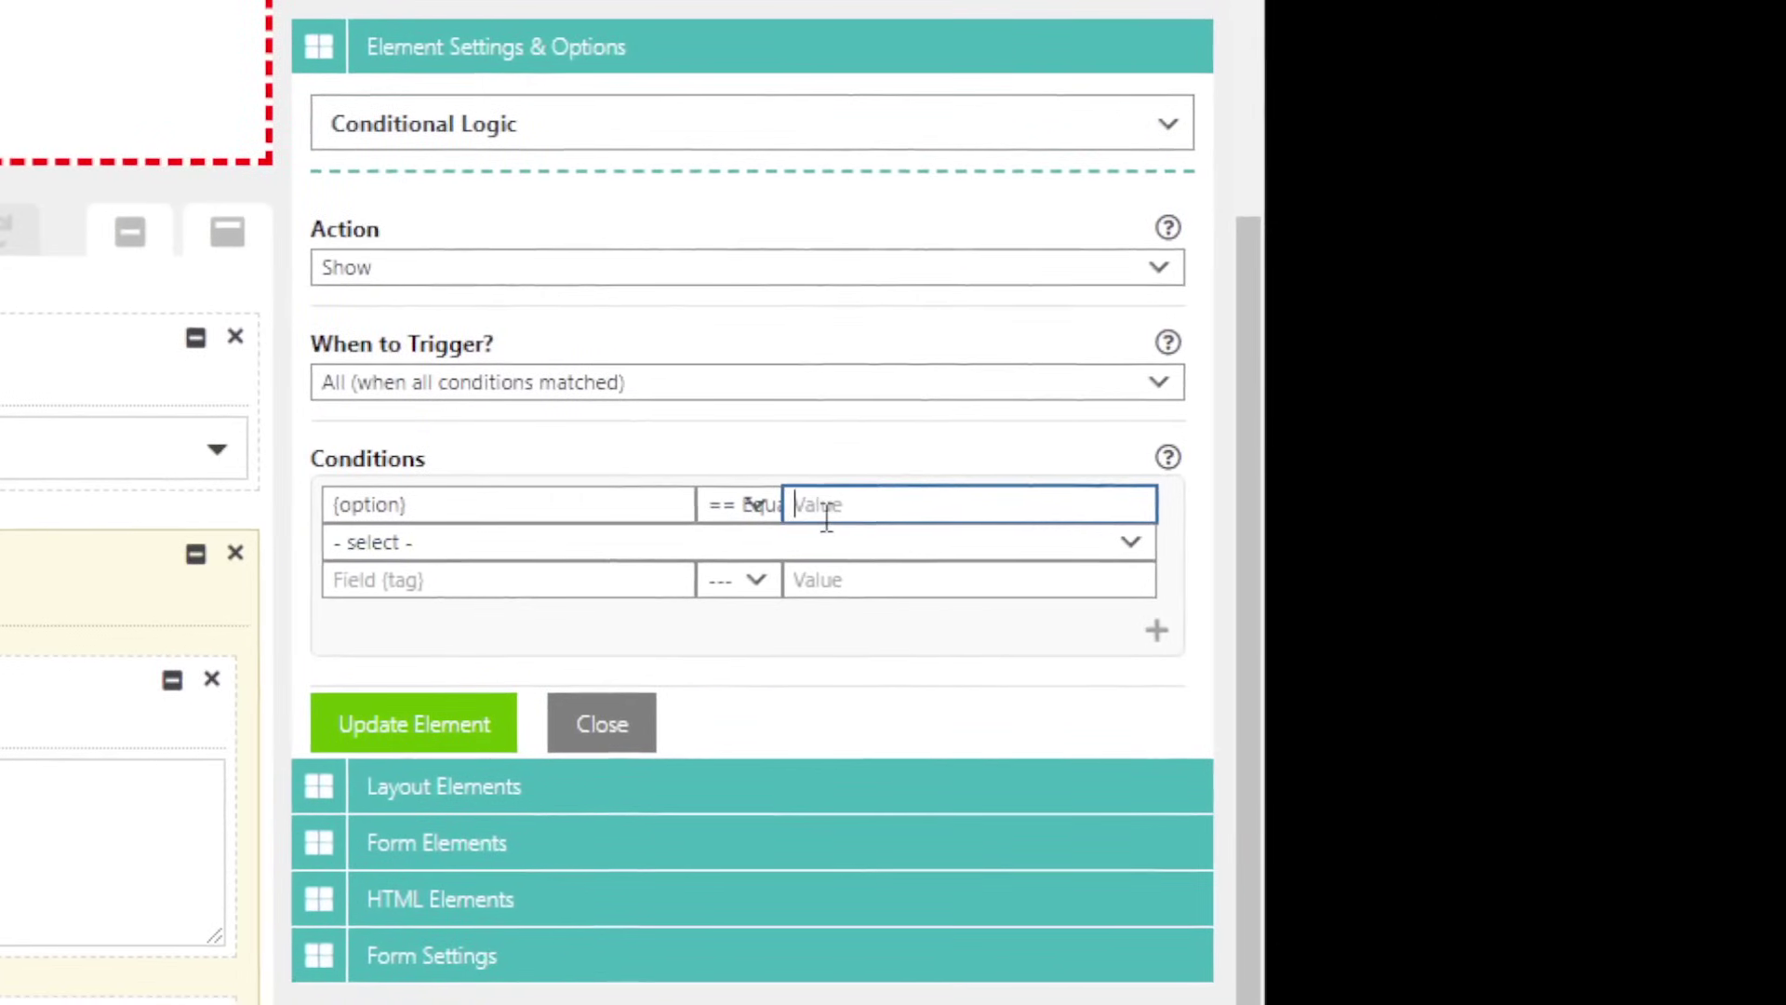
text({)
key(BackSpace)
text(second_choice)
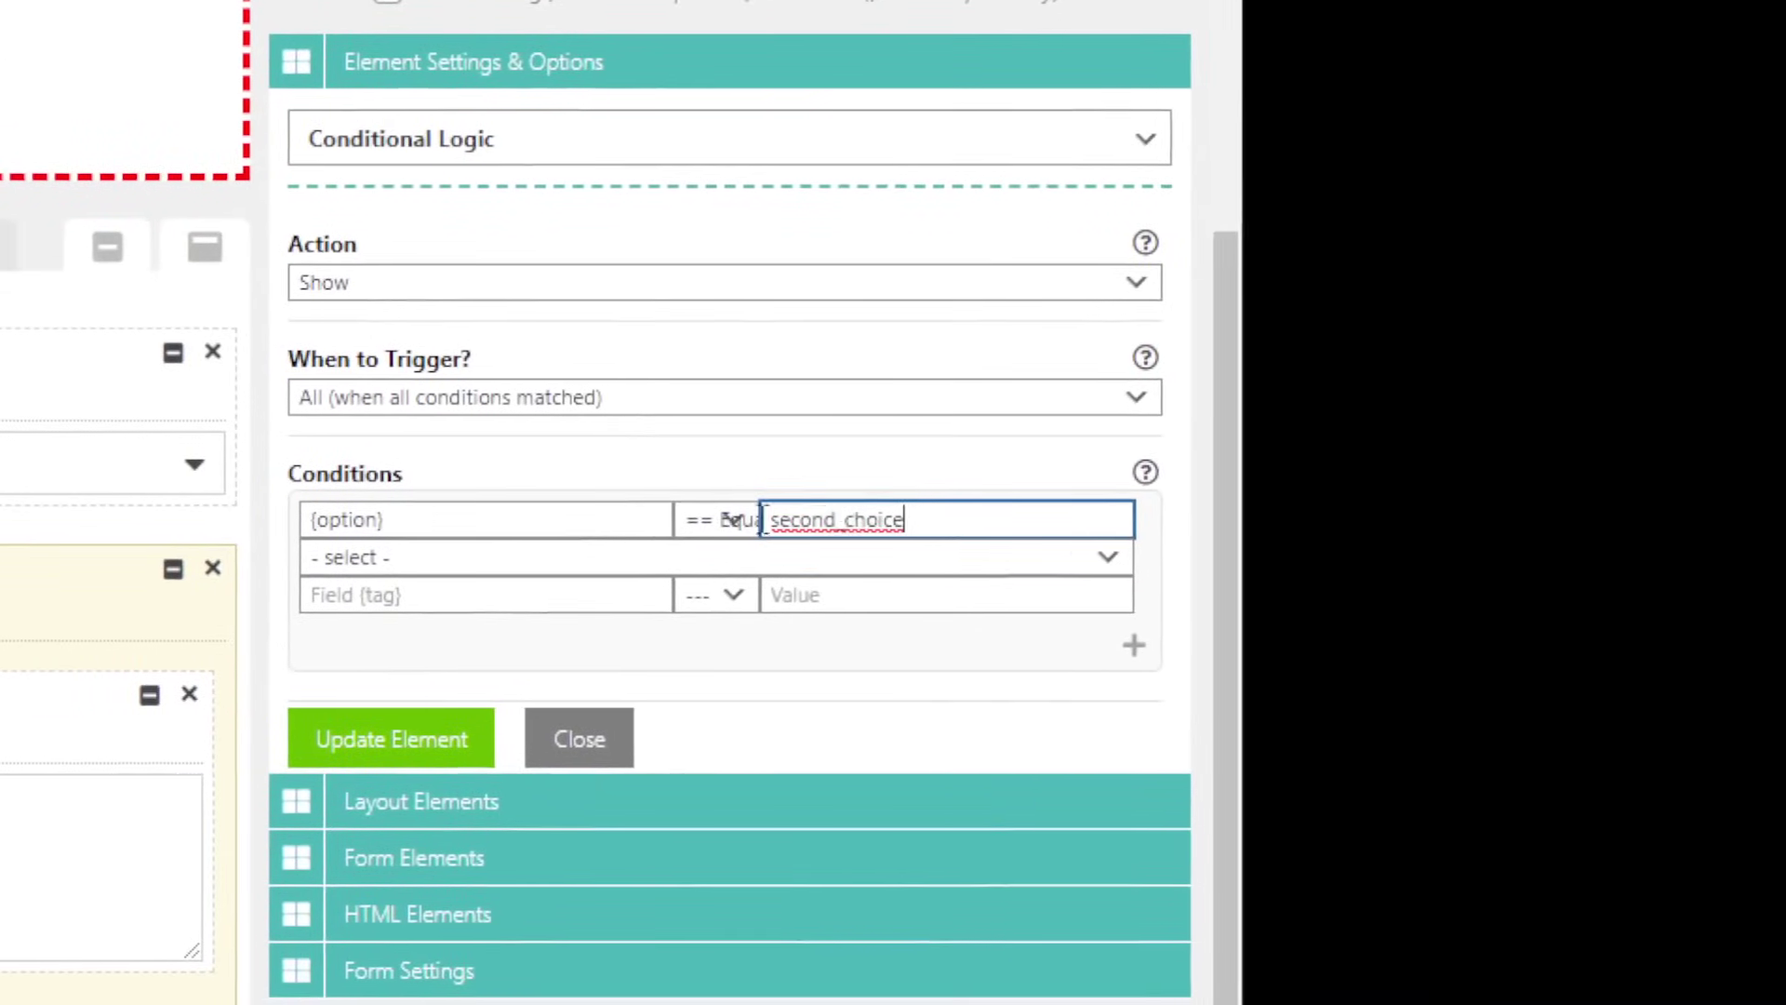
drag(927, 522, 647, 523)
click(847, 521)
click(953, 524)
click(645, 521)
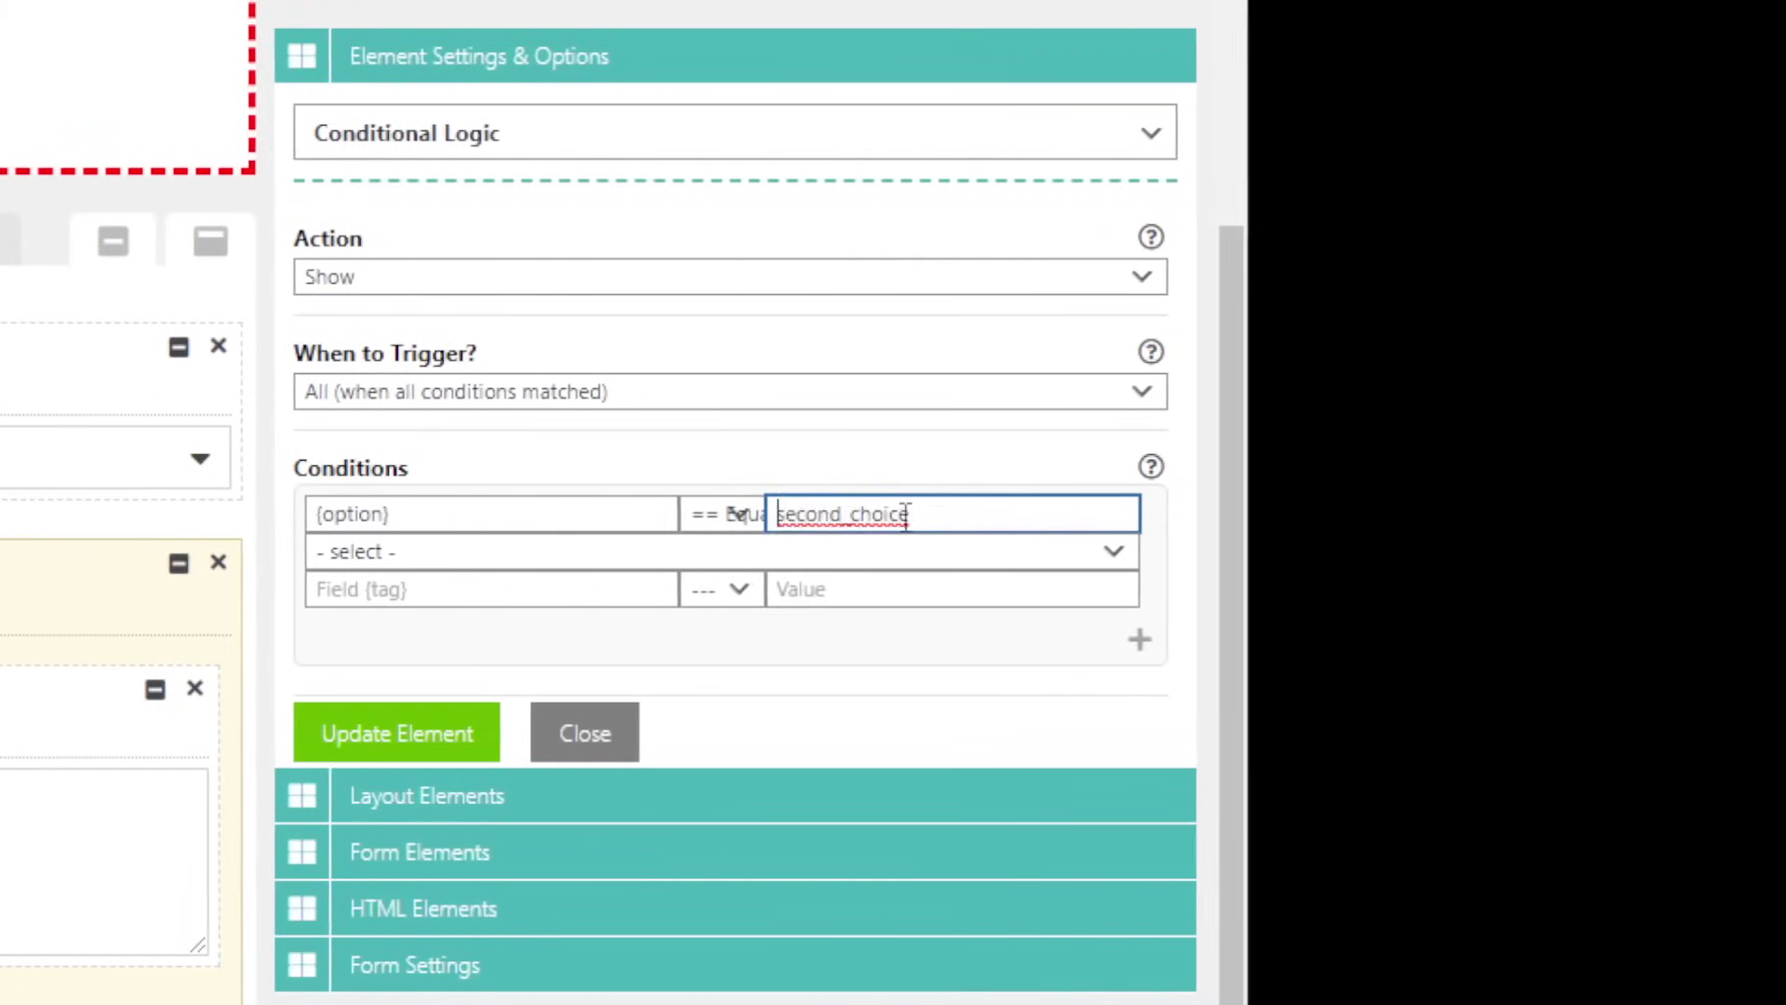
Extend the first condition's value to second_choice,third_choice and reselect == Equal as its operator
click(984, 526)
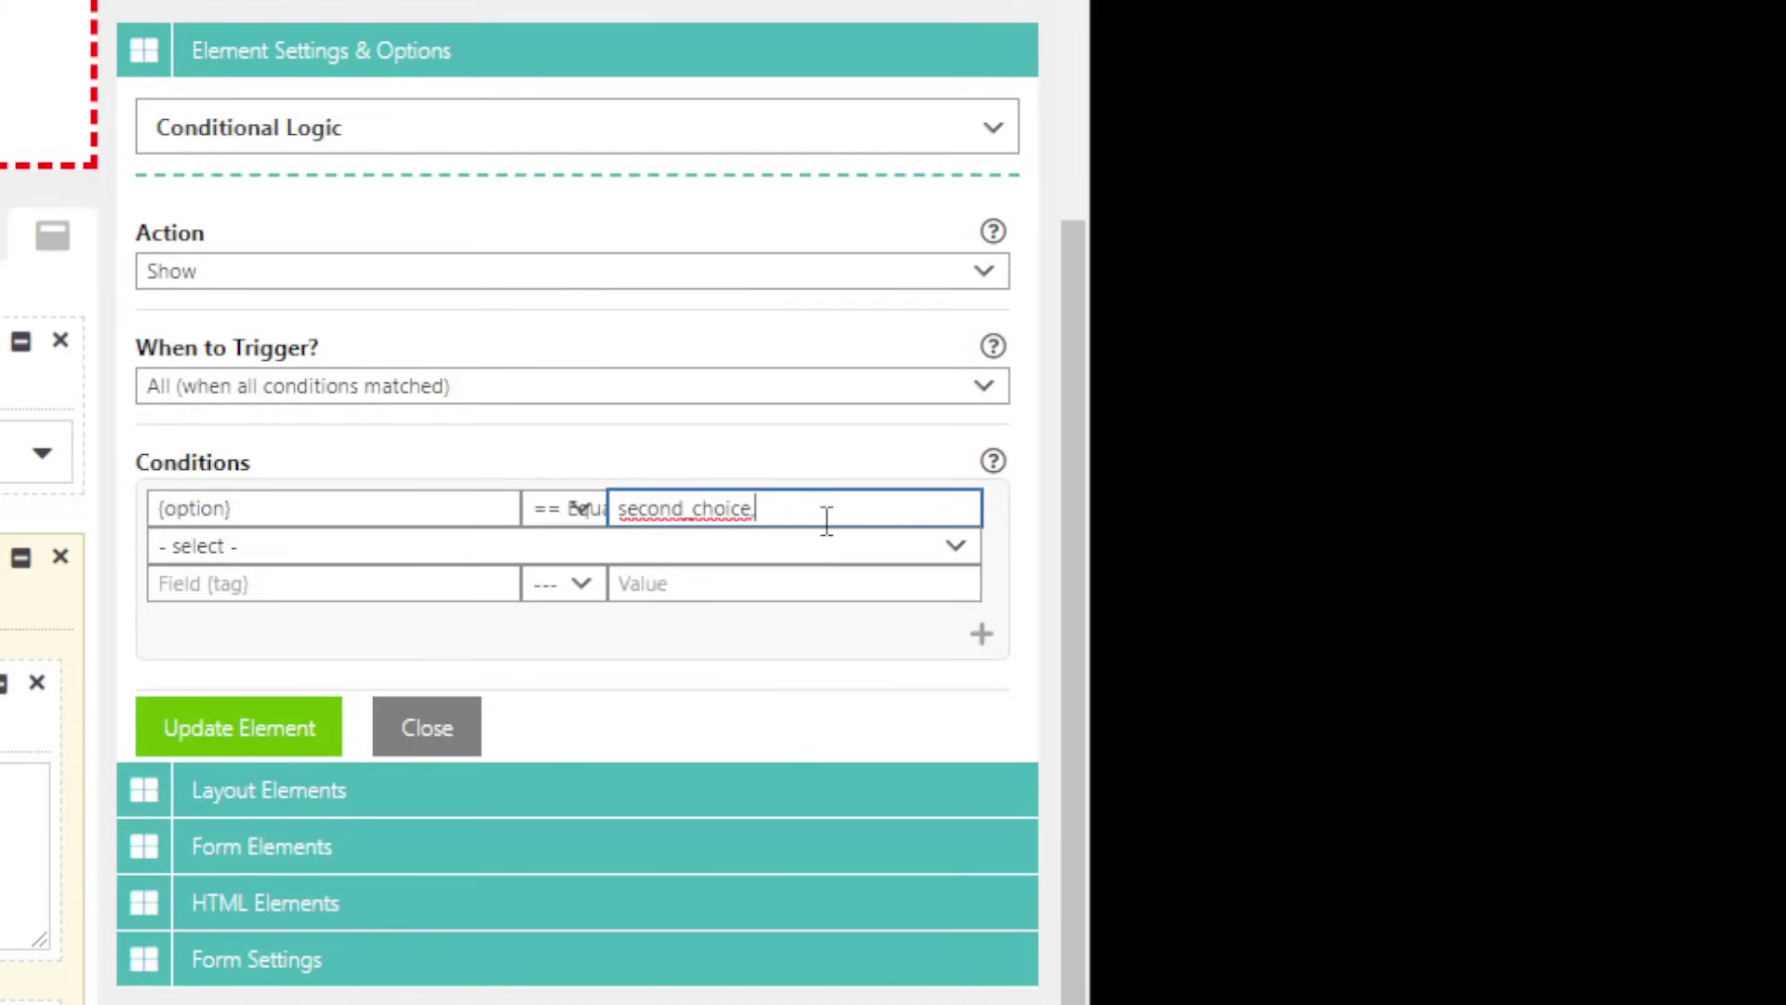
text(,third_choice)
key(ctrl+a)
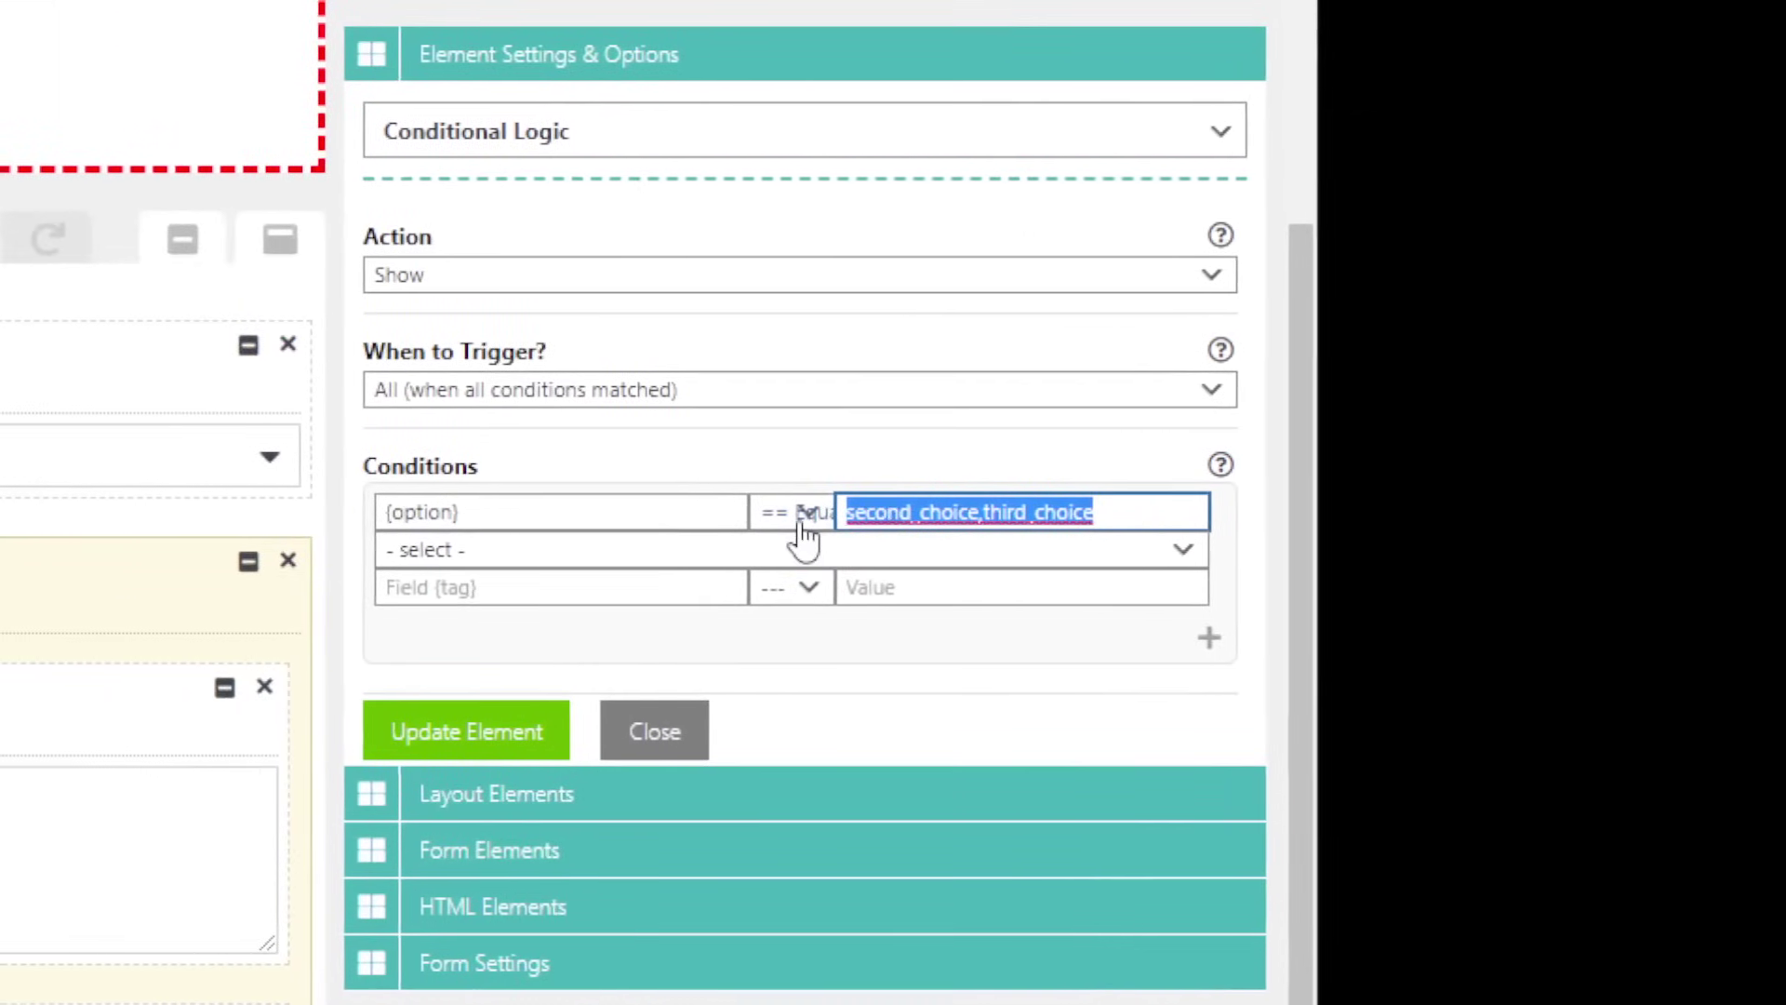
click(486, 518)
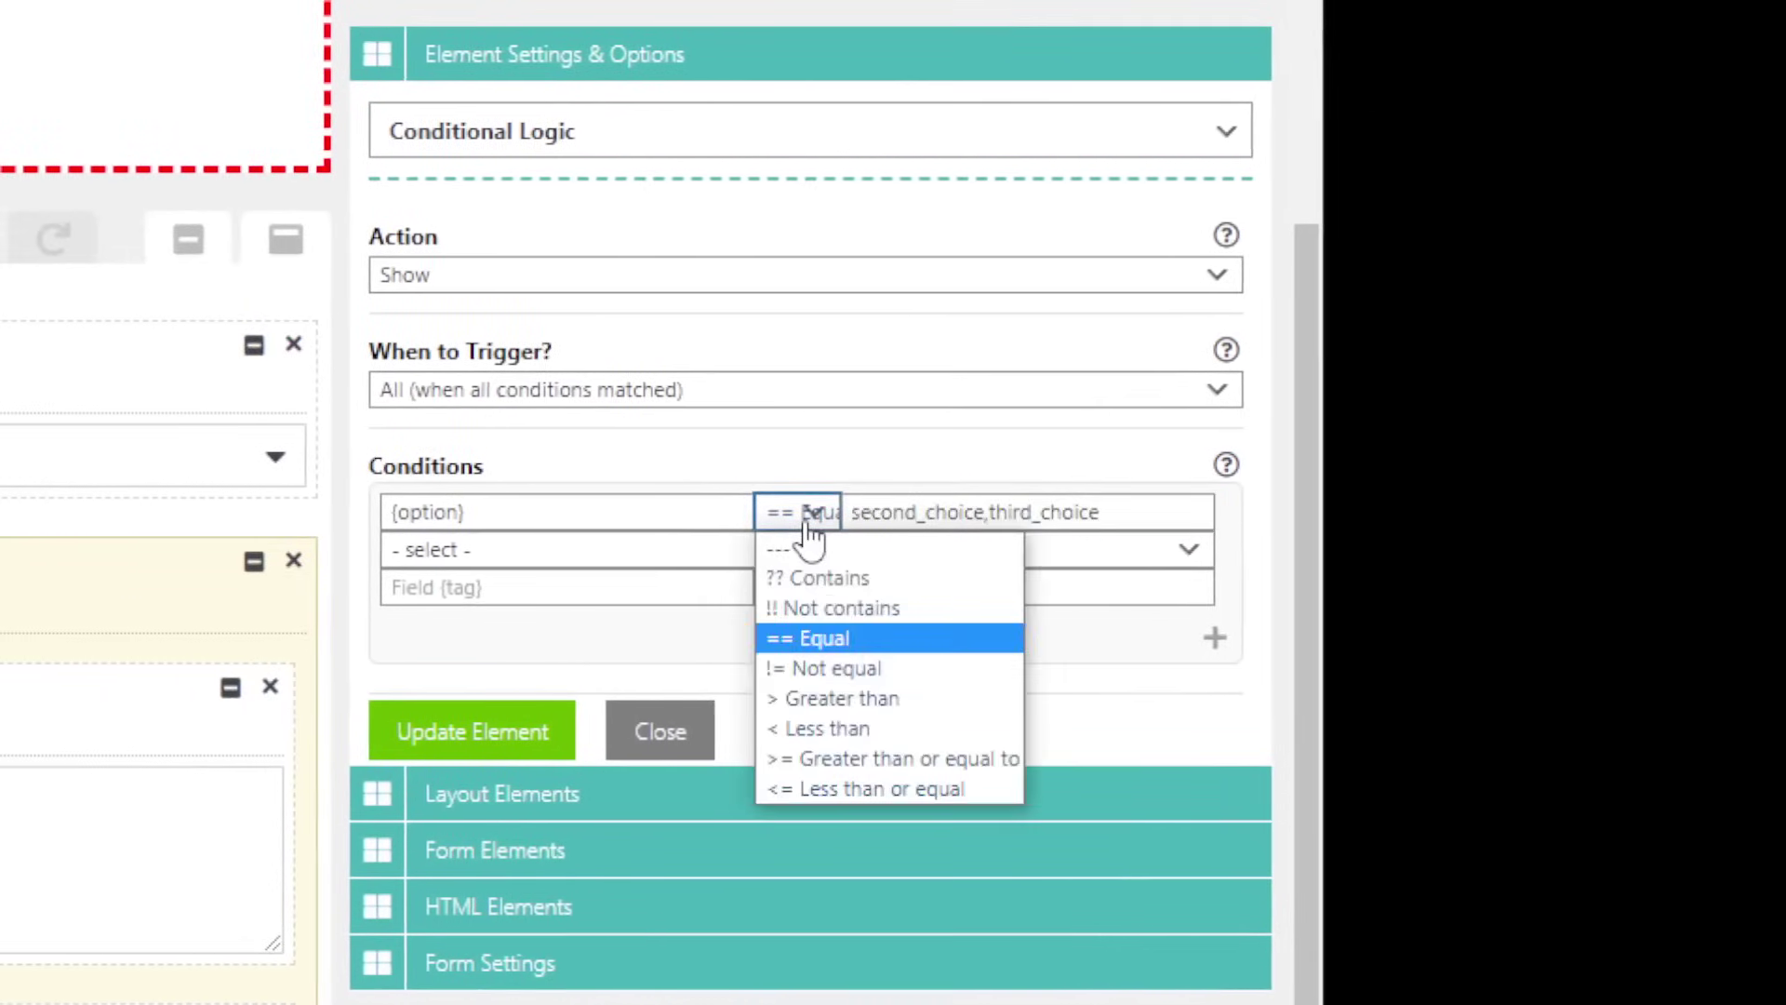
click(821, 640)
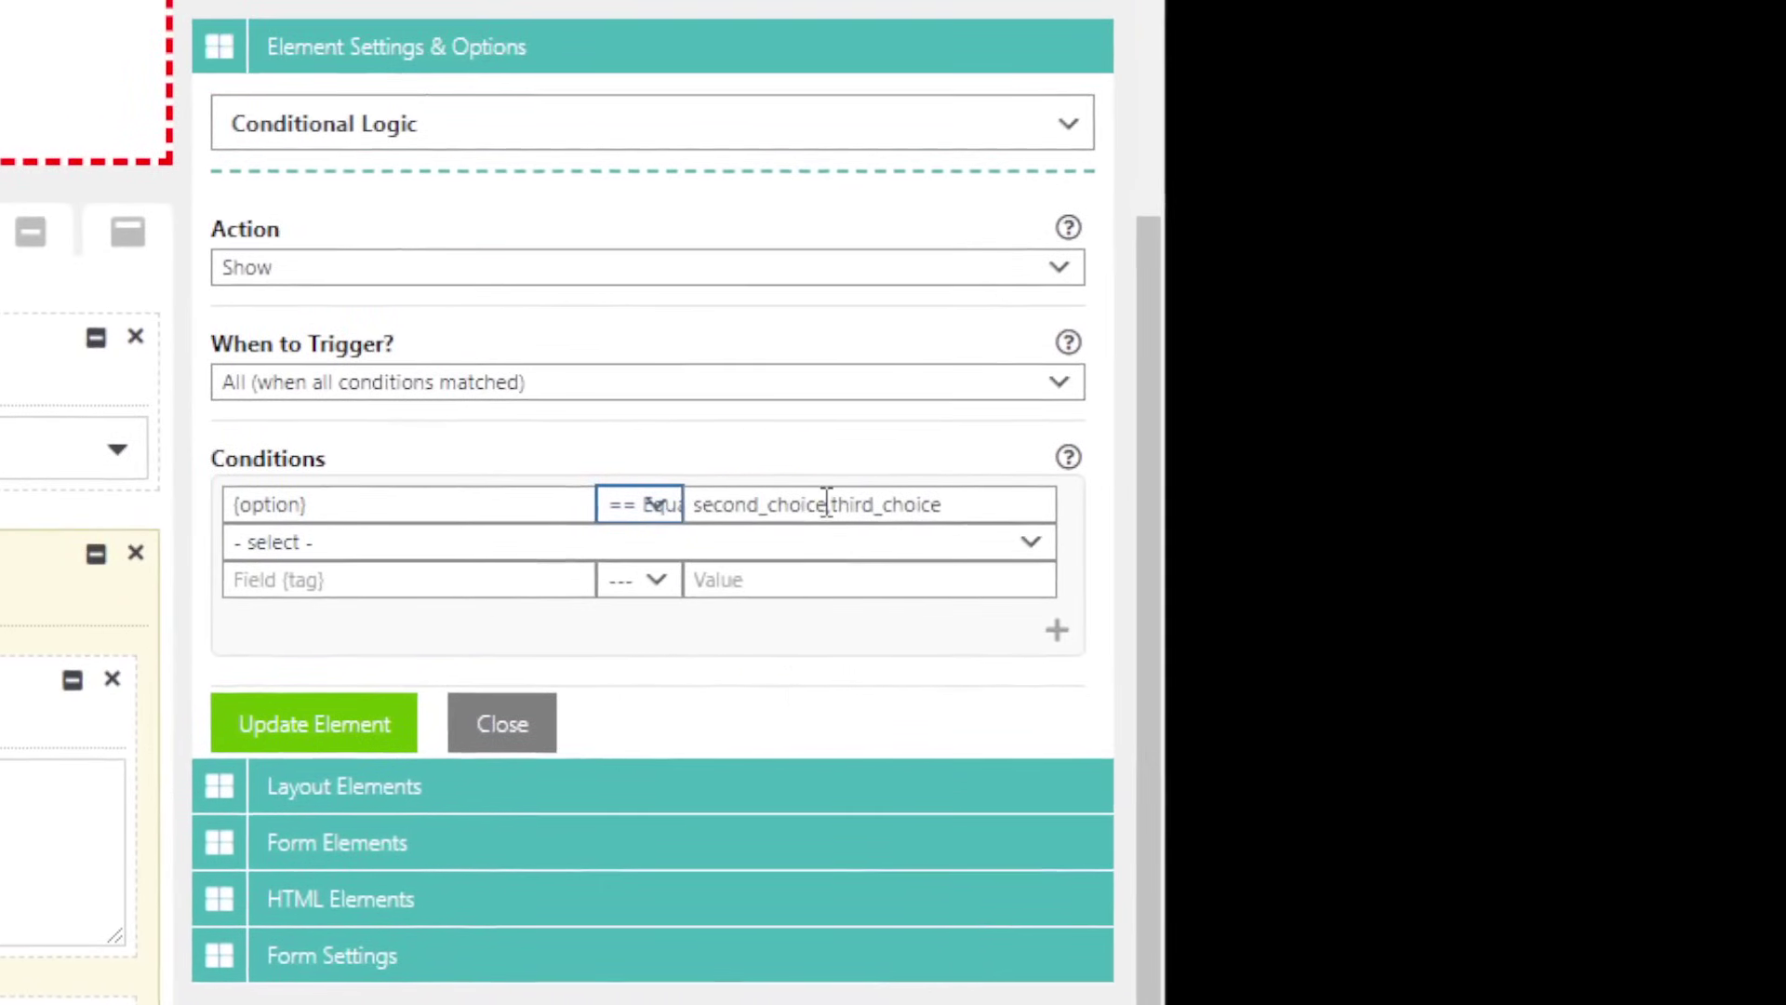
Remove ,third_choice from the first condition's value so that only second_choice is compared
click(988, 503)
drag(987, 503, 828, 504)
key(BackSpace)
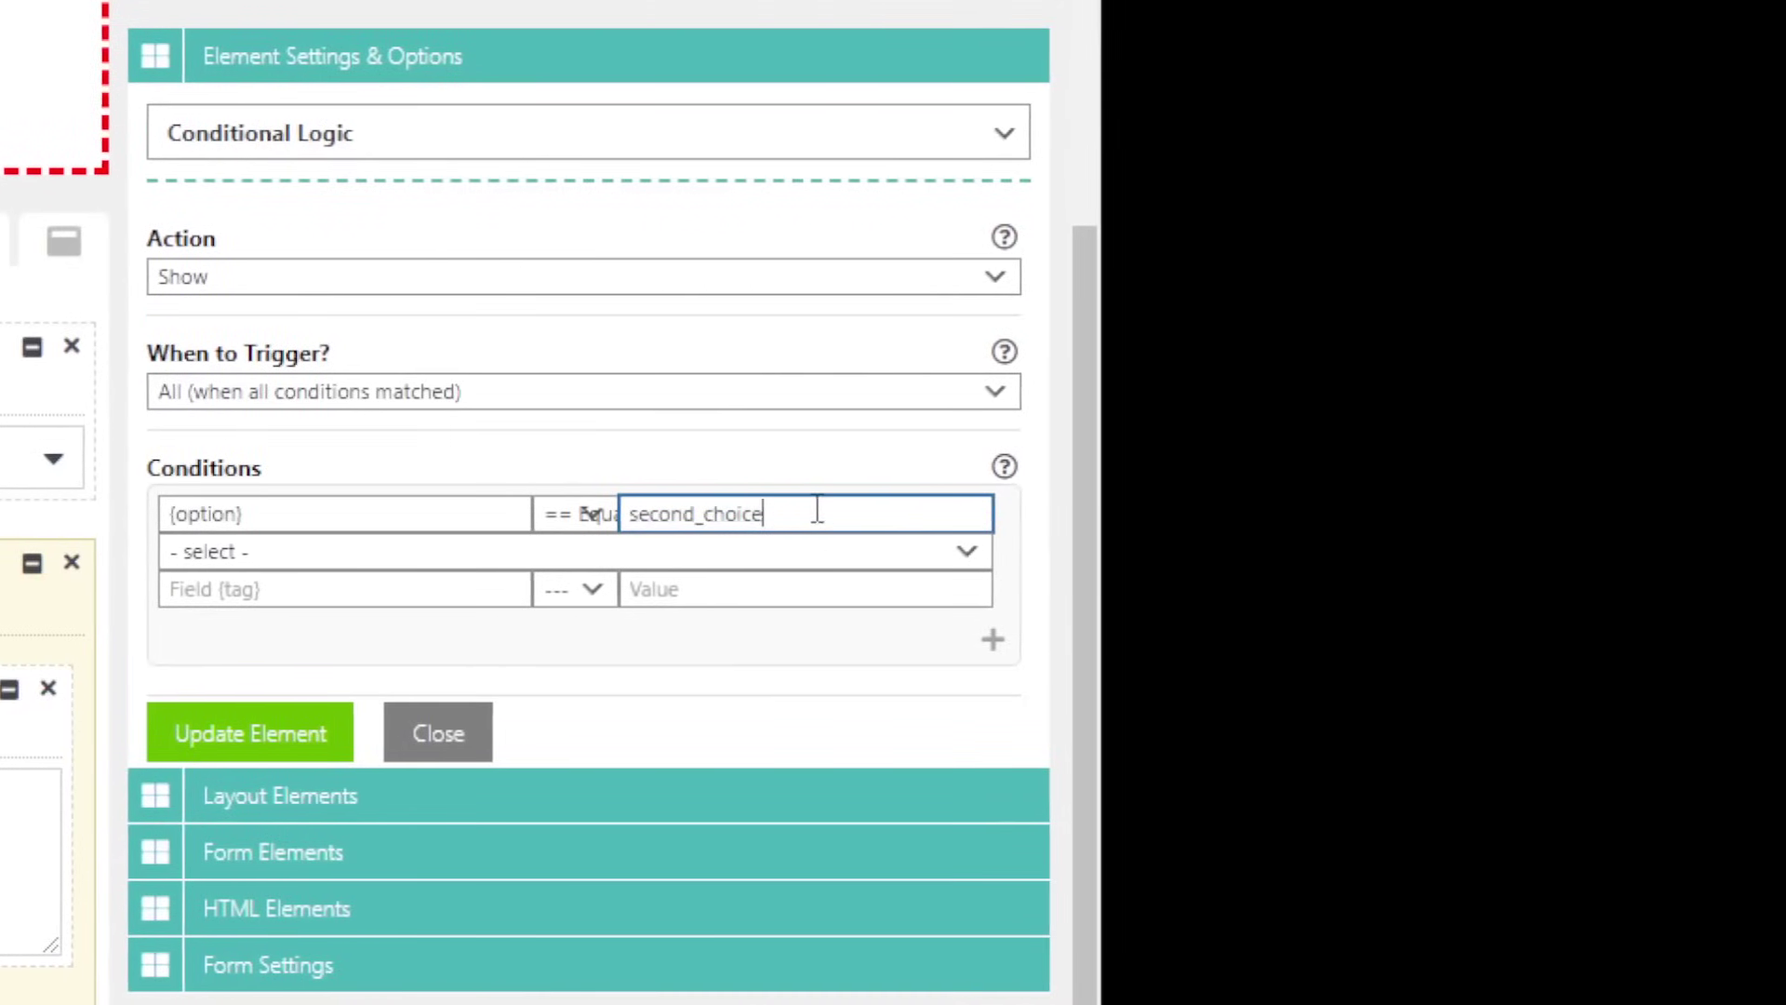
drag(816, 512, 482, 526)
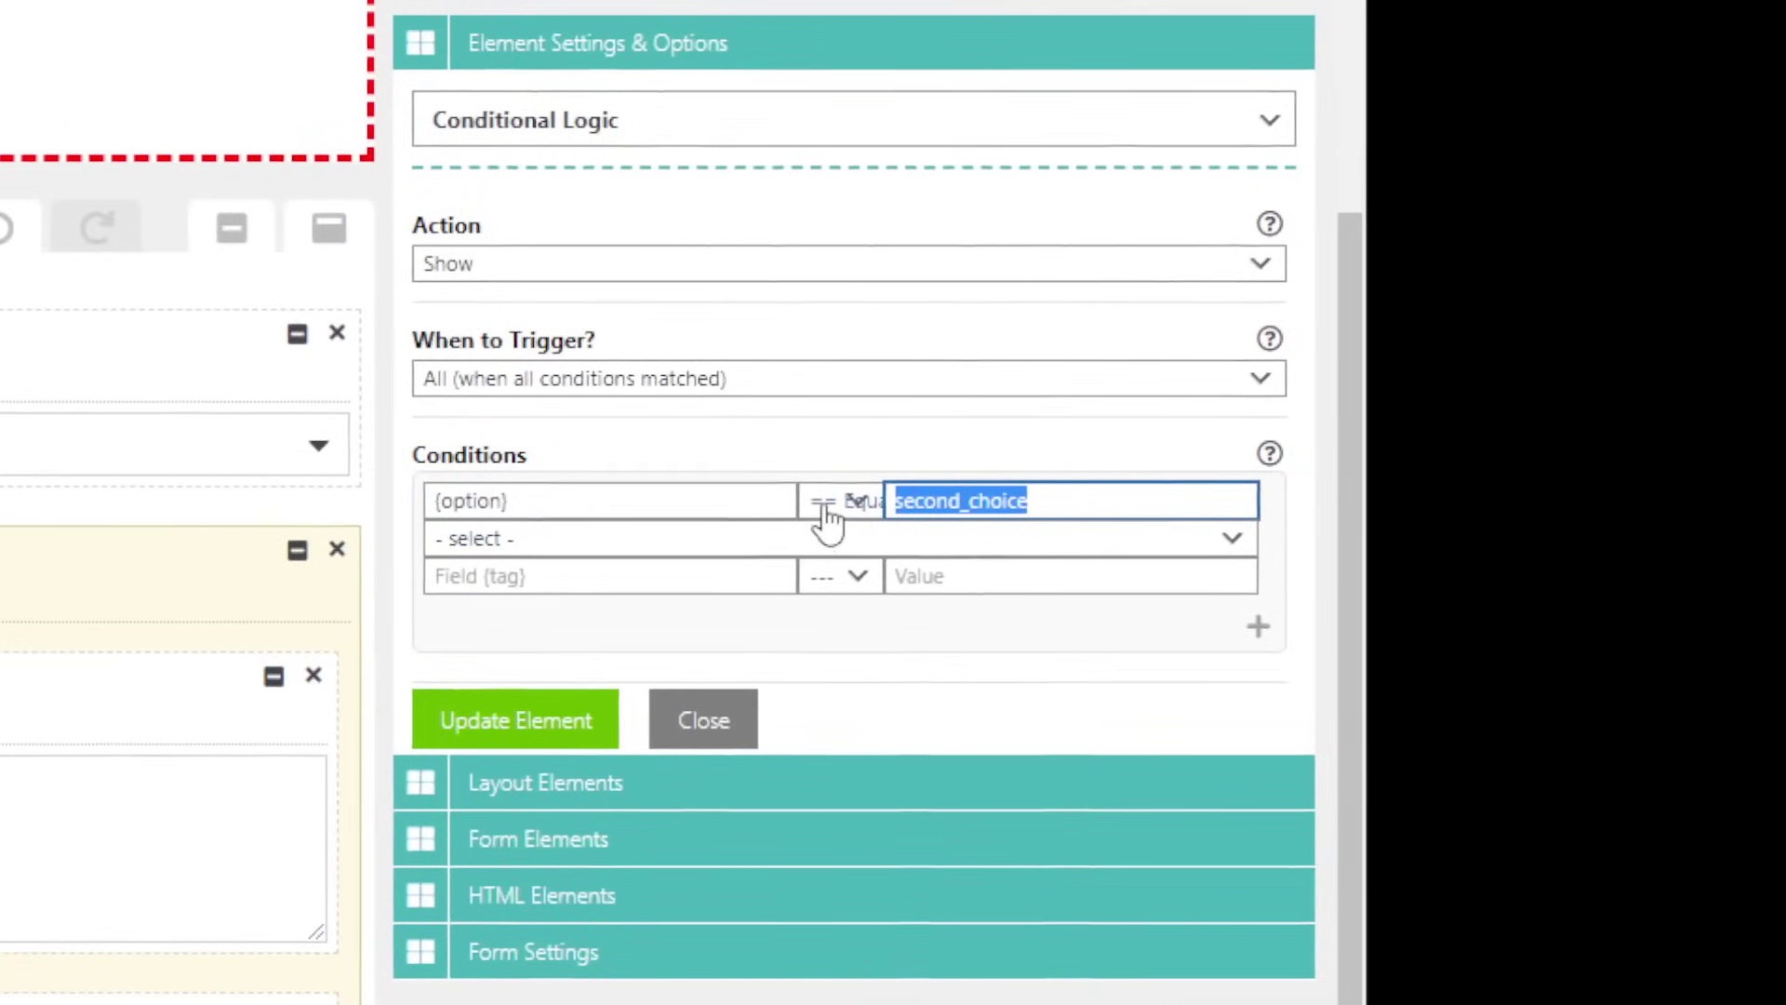
click(978, 497)
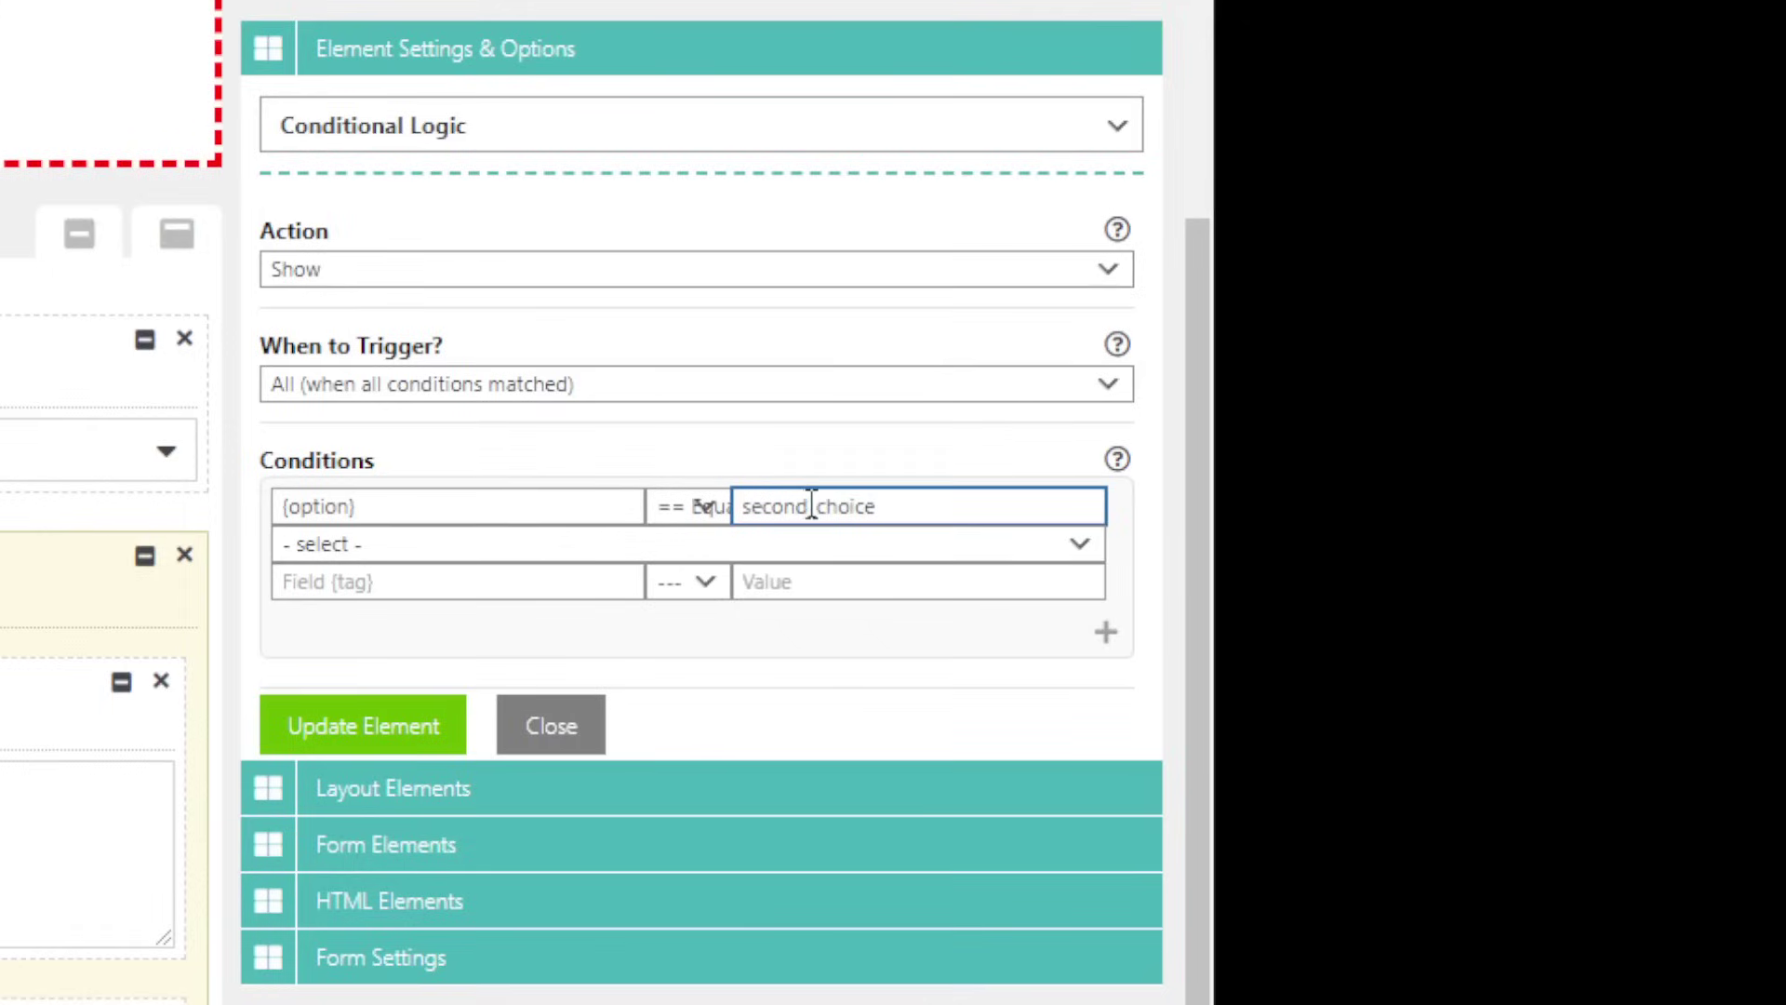
Shorten the first condition's value to second and set its operator to ?? Contains
drag(811, 505, 909, 512)
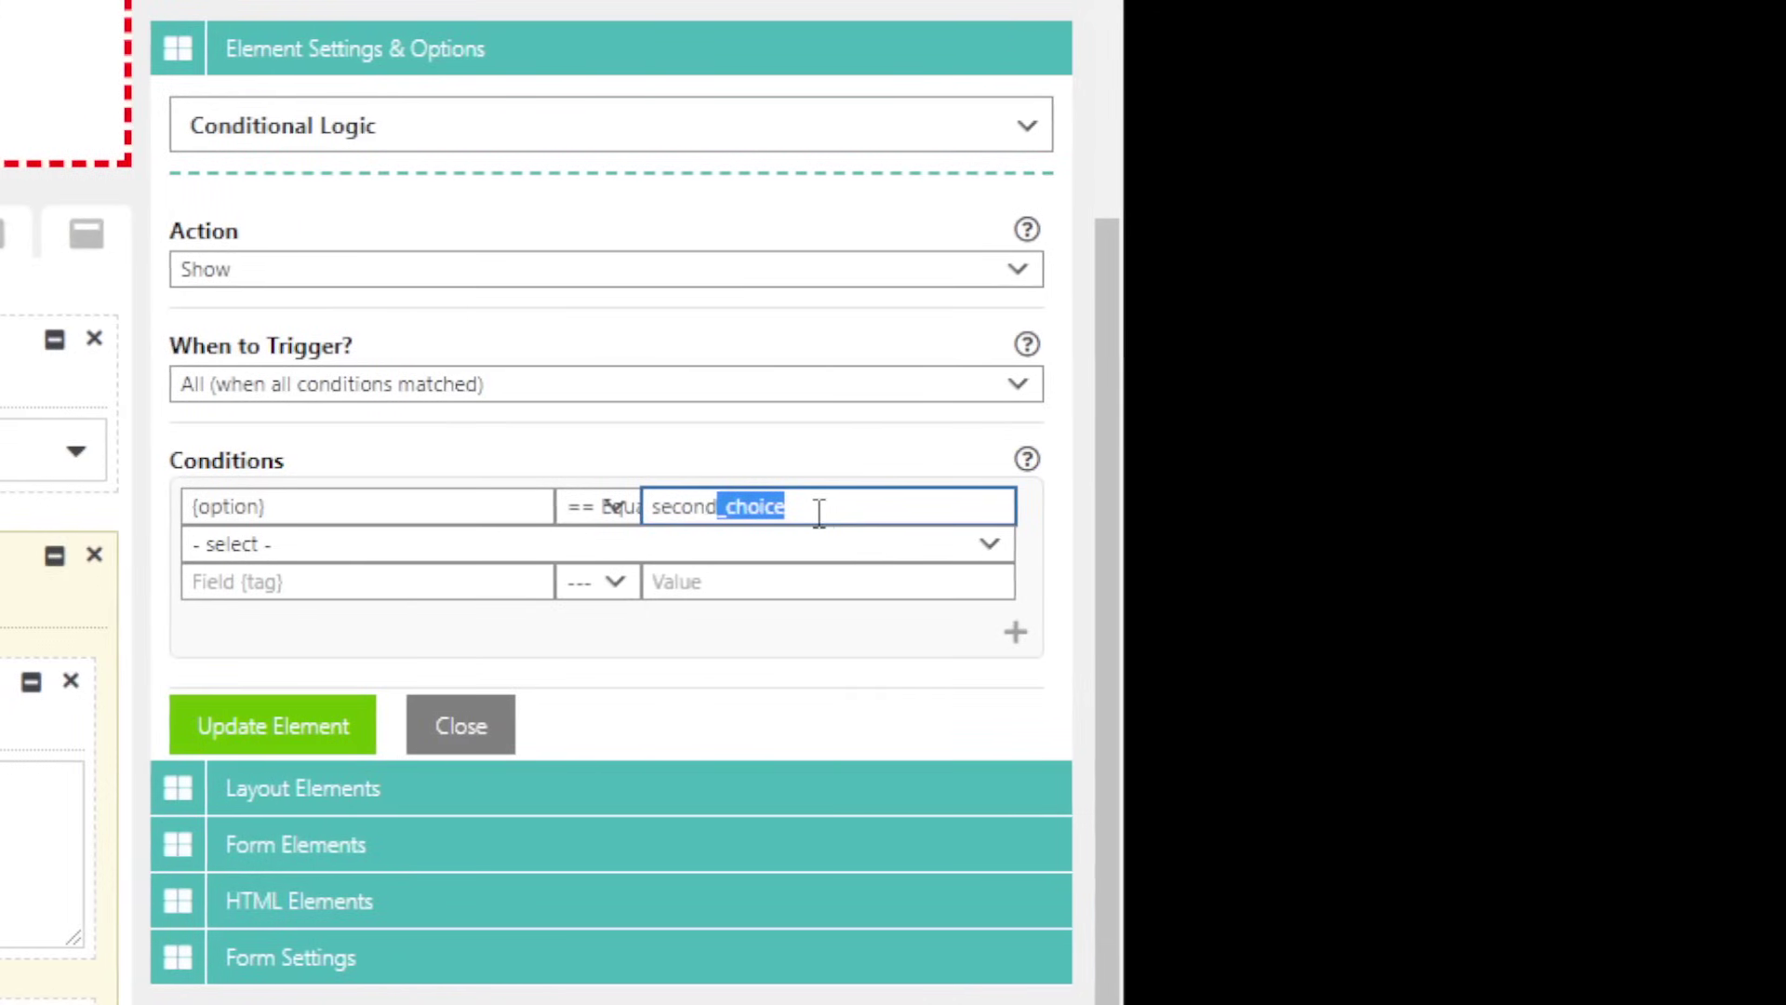
key(BackSpace)
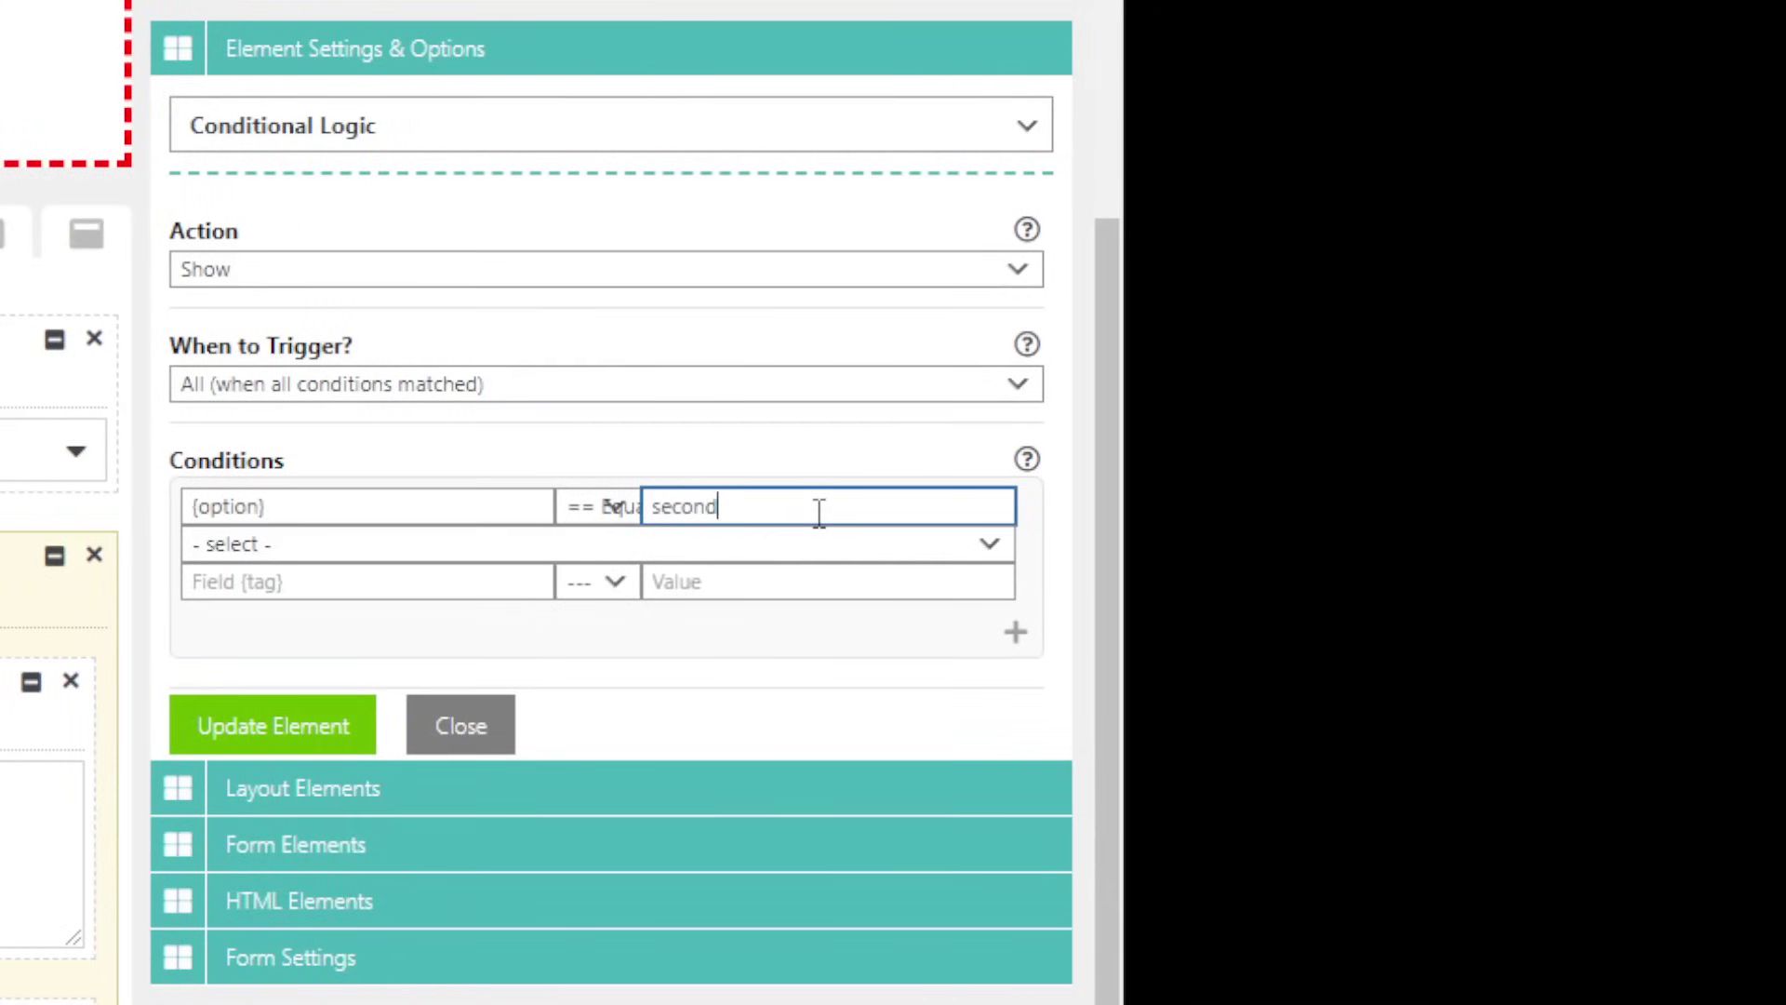
double_click(818, 512)
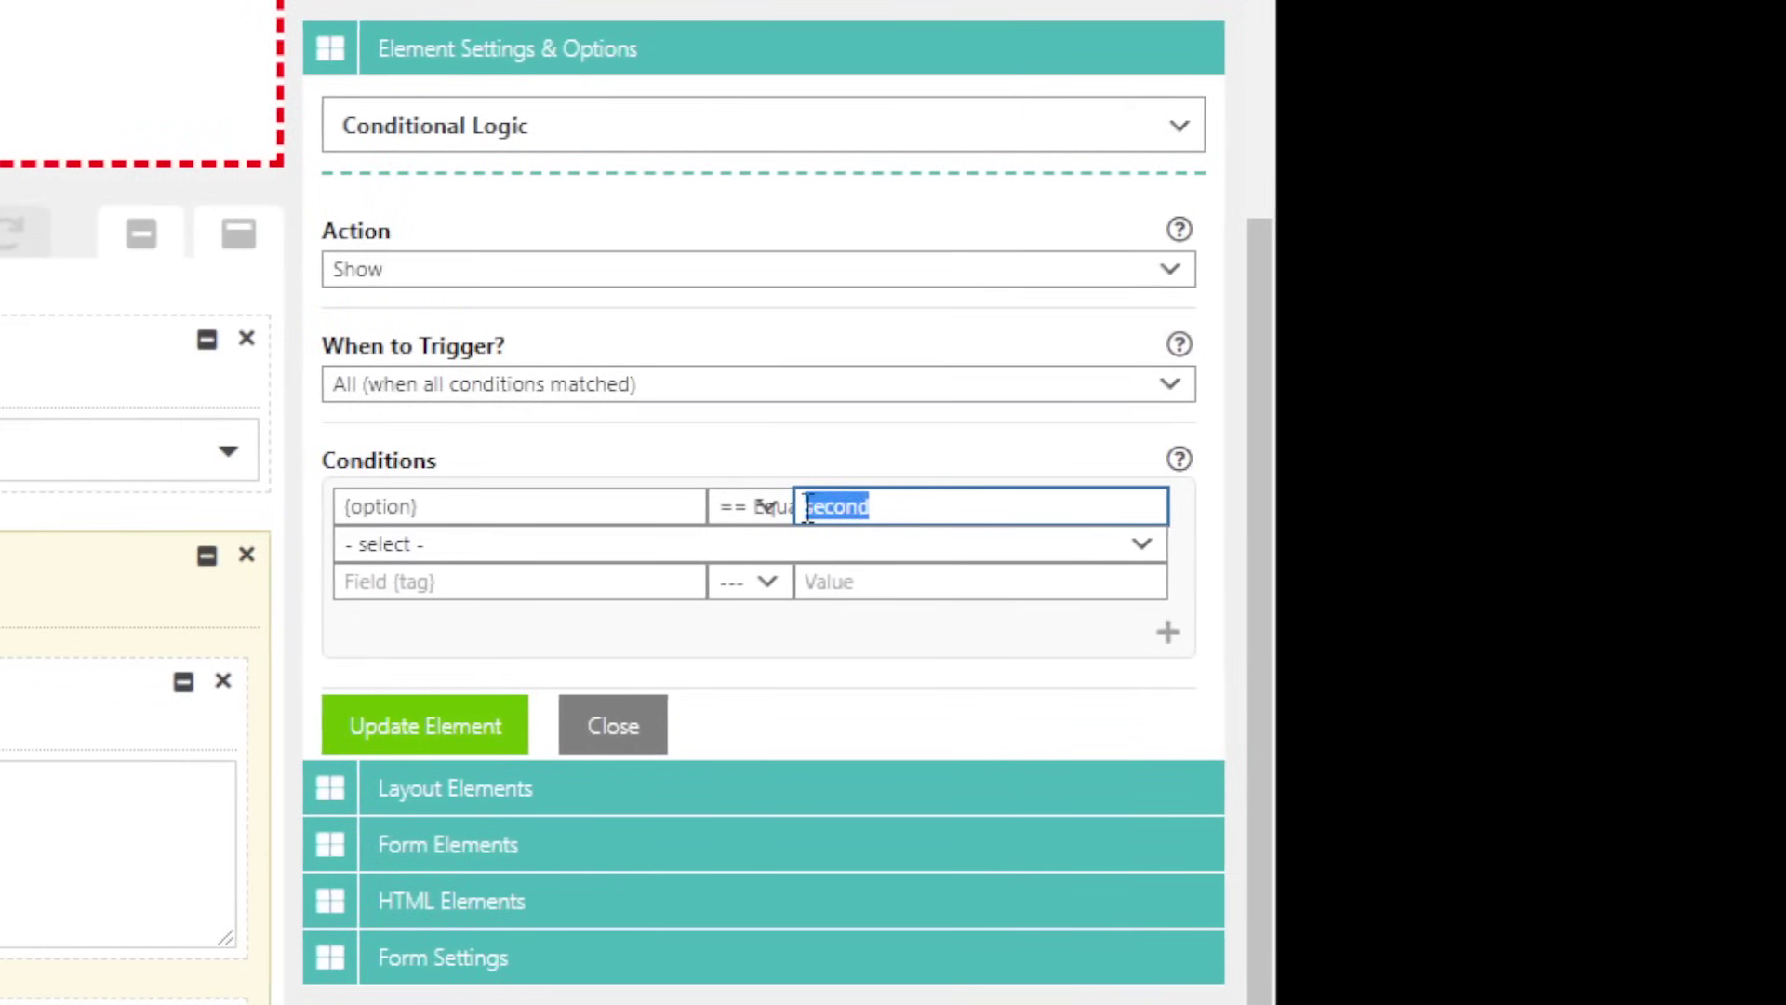
click(607, 507)
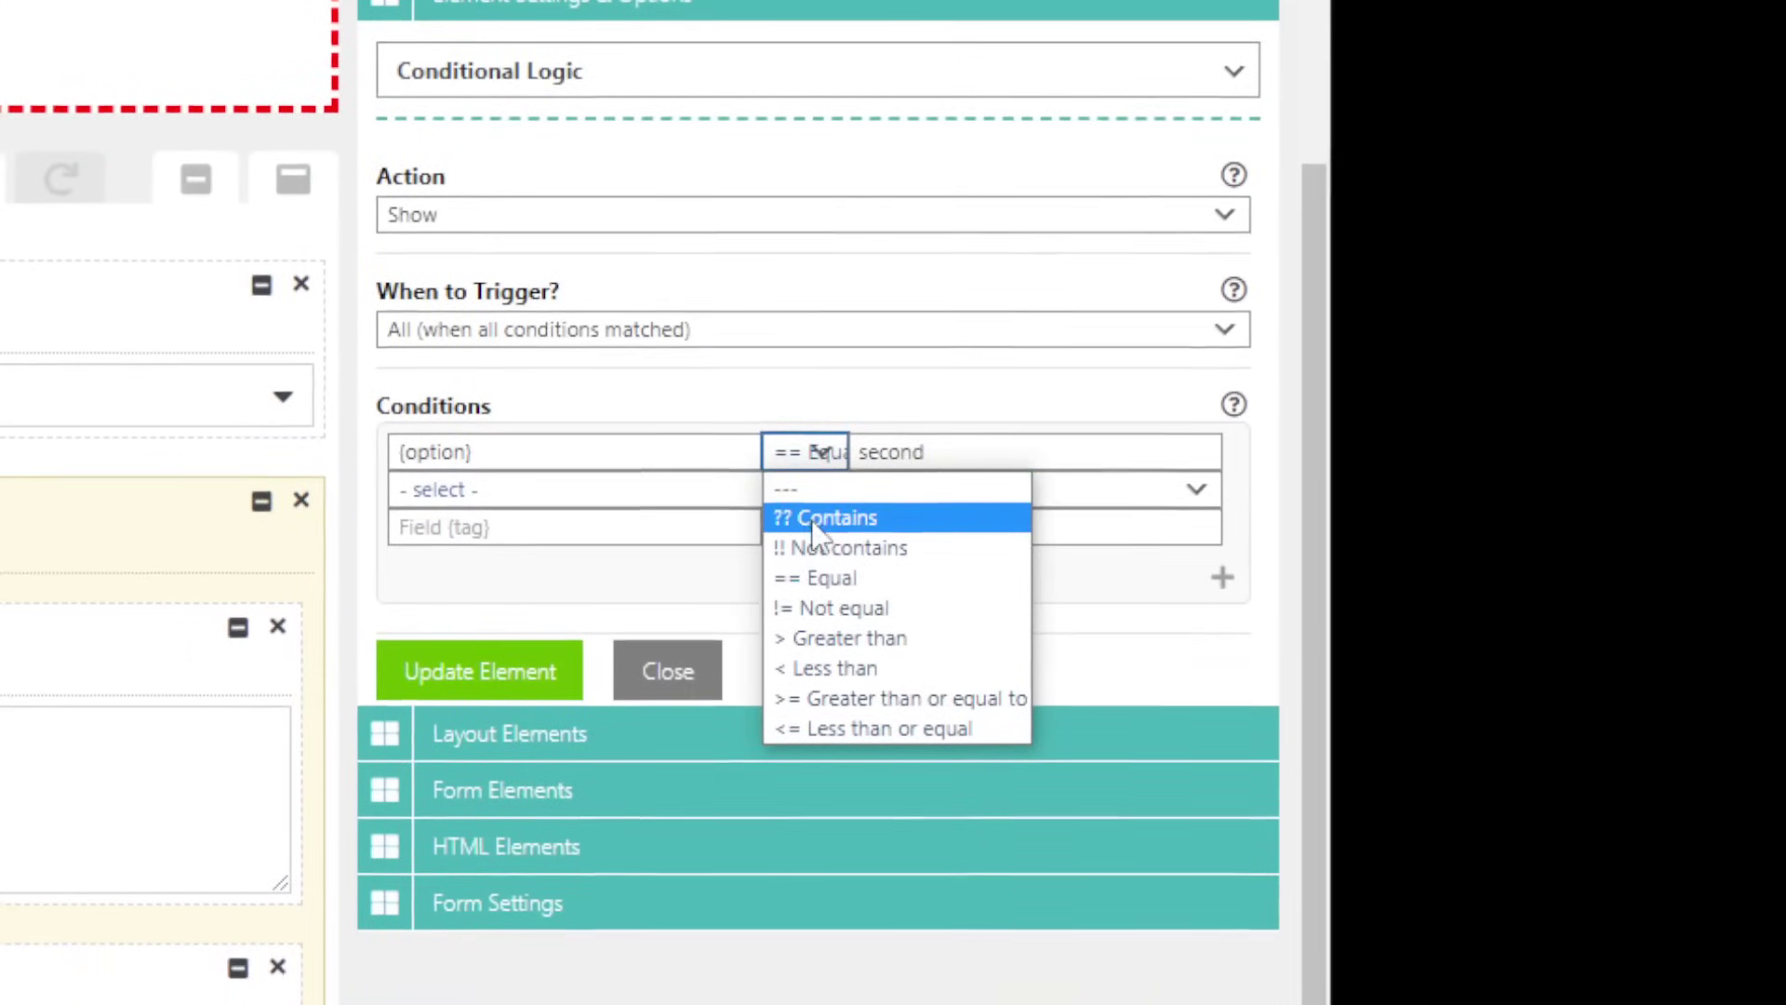
click(805, 572)
Restore second_choice as the first condition's value and cut off _choice to leave second
double_click(963, 451)
click(969, 452)
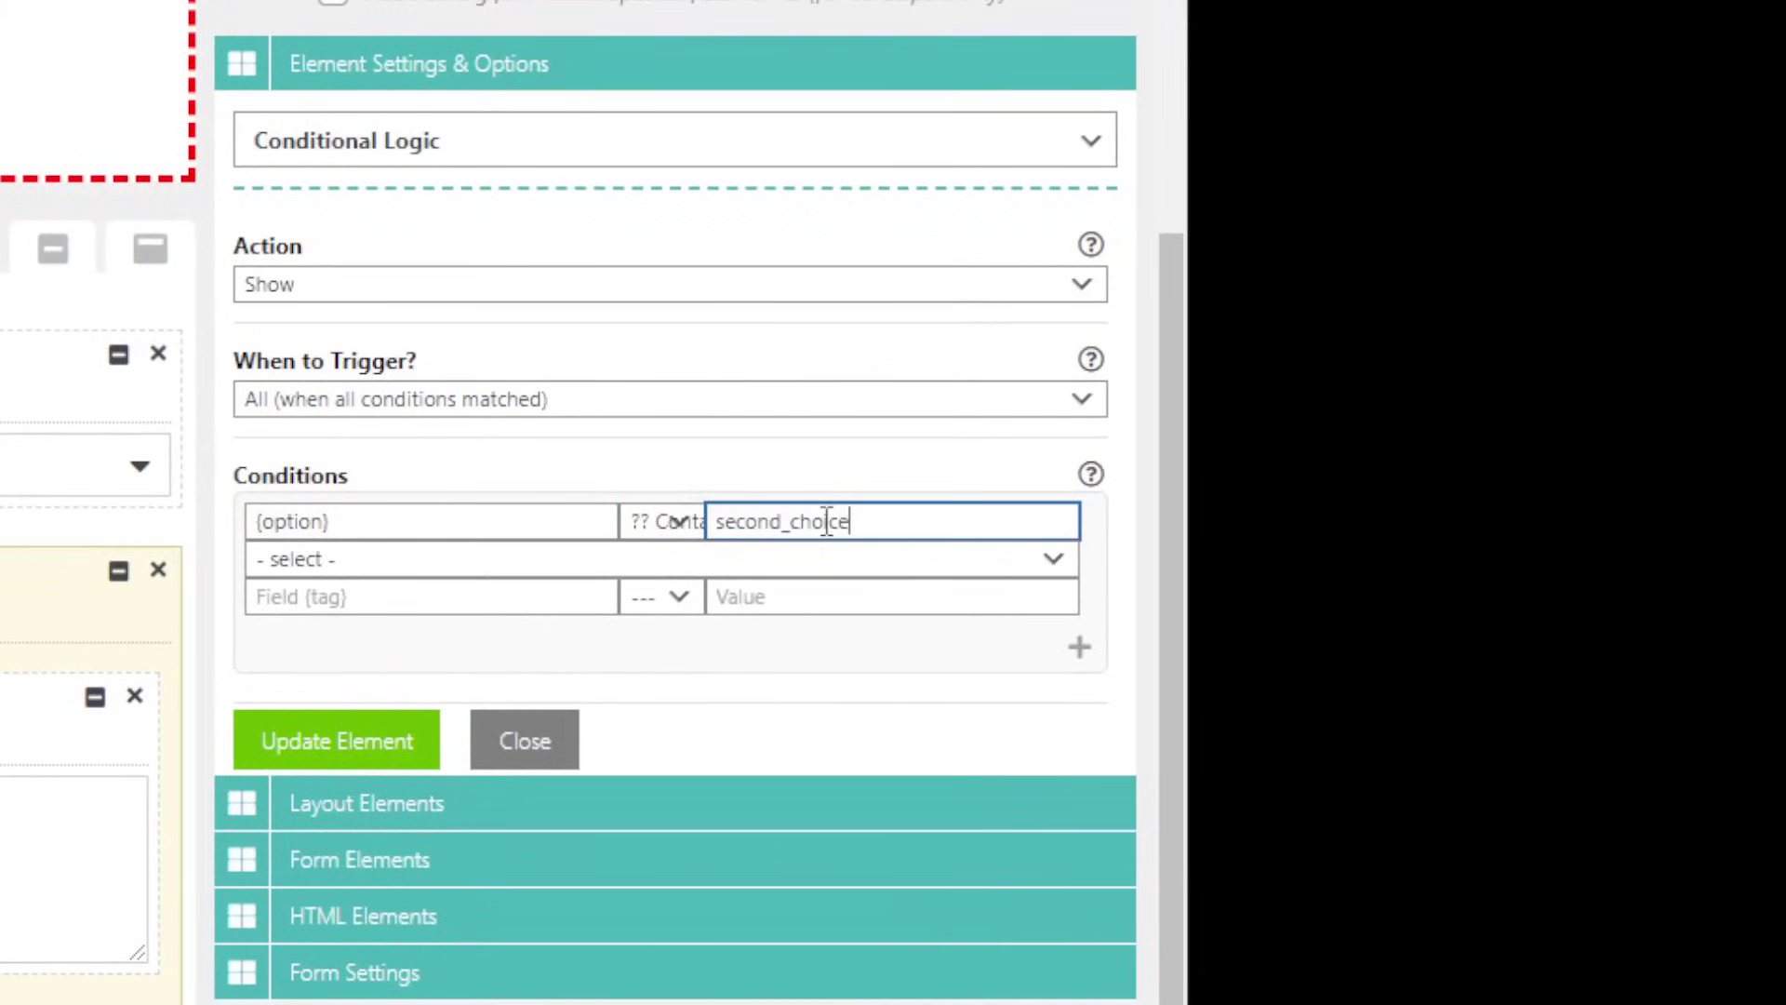
drag(852, 529, 781, 527)
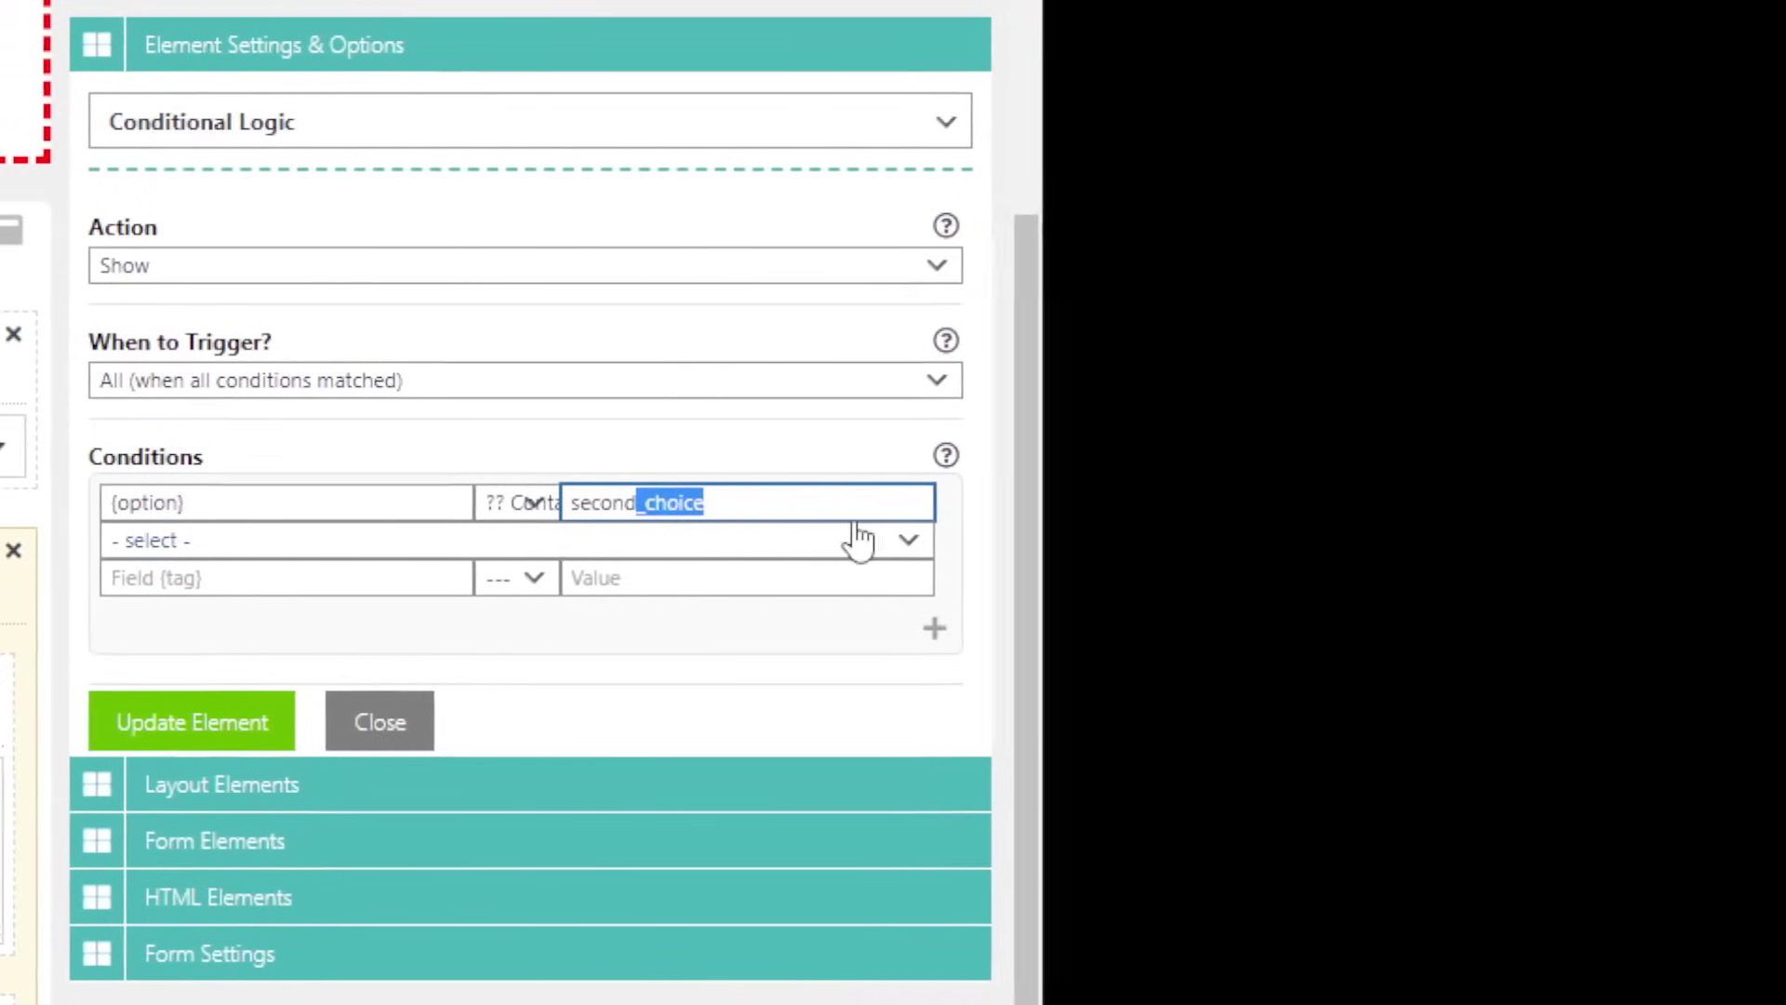
key(BackSpace)
double_click(578, 503)
click(576, 506)
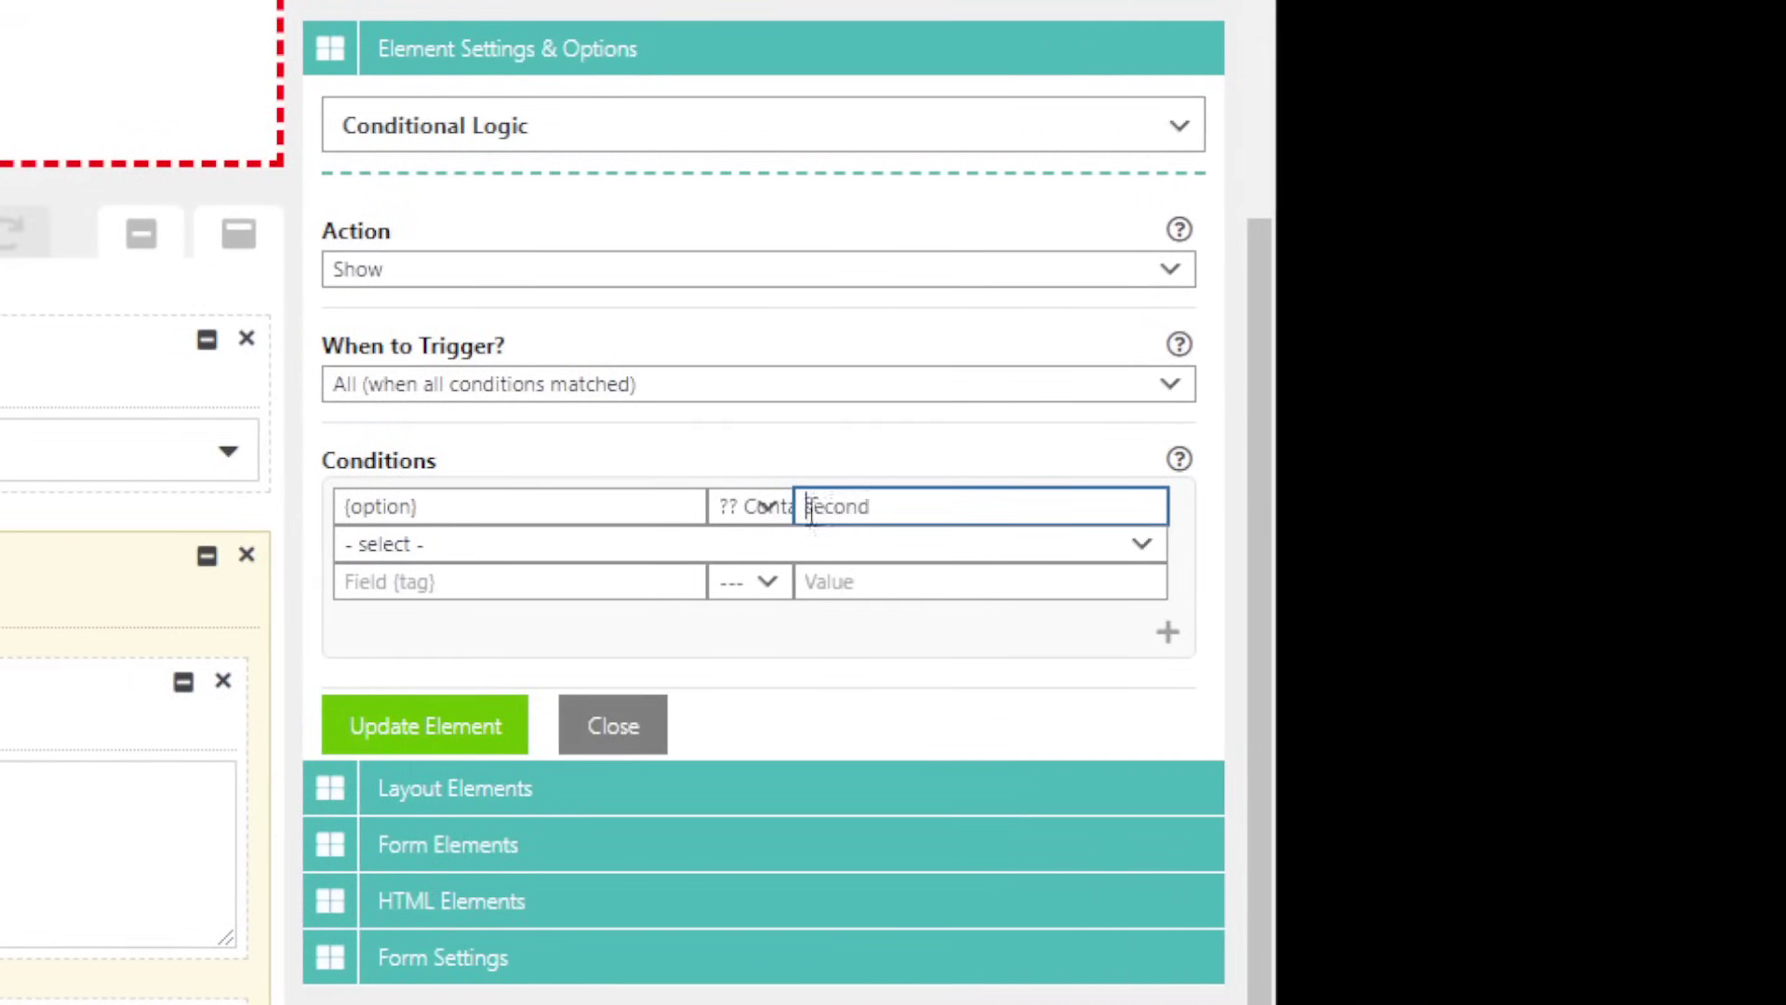
drag(808, 508, 849, 501)
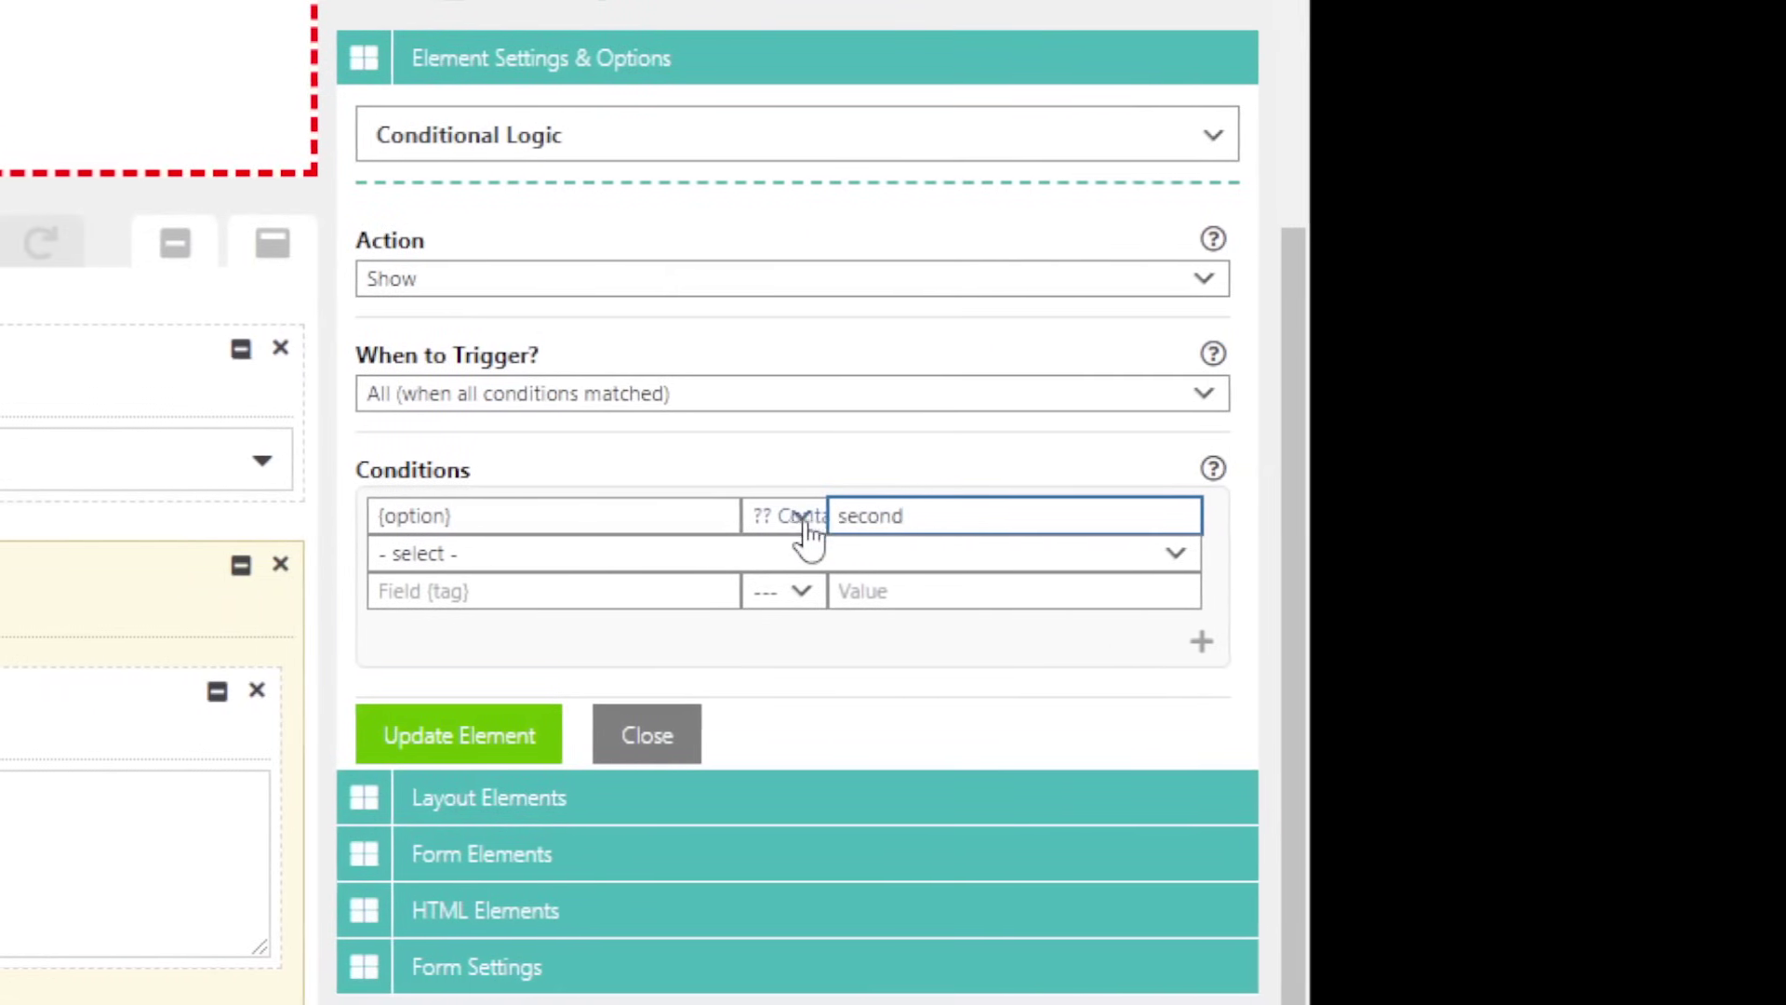
Reselect ?? Contains as the first condition's operator
click(683, 523)
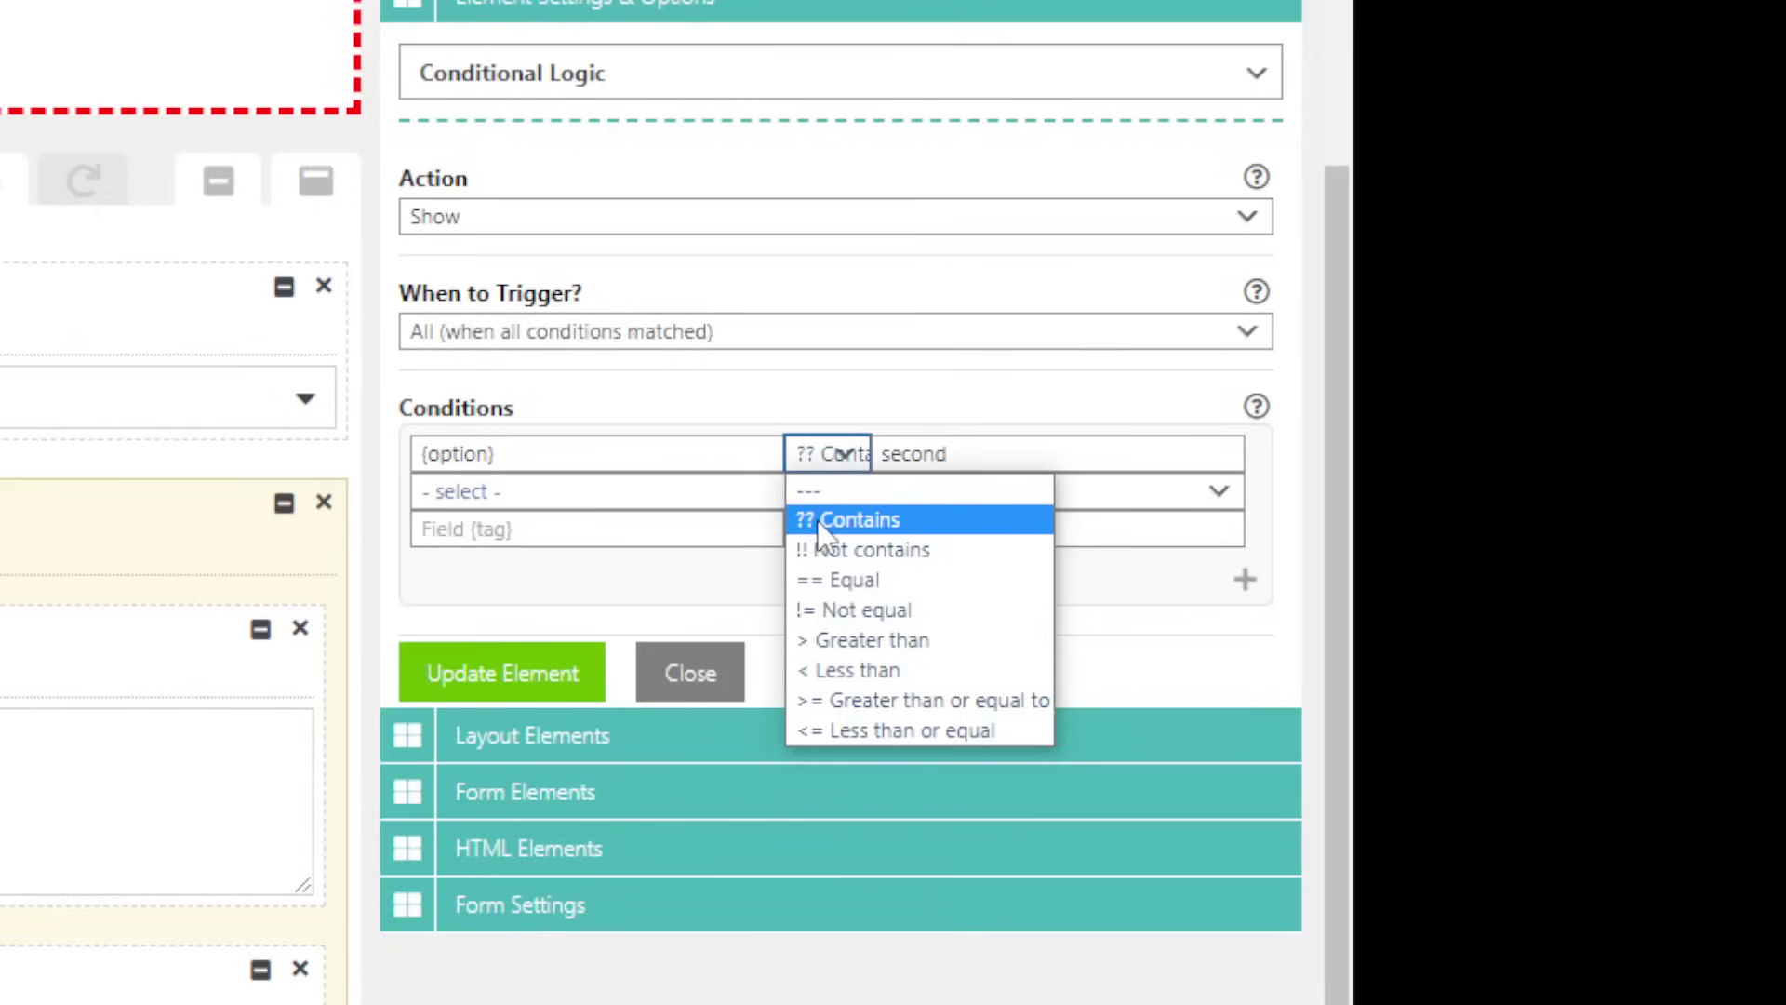
click(820, 525)
key(Tab)
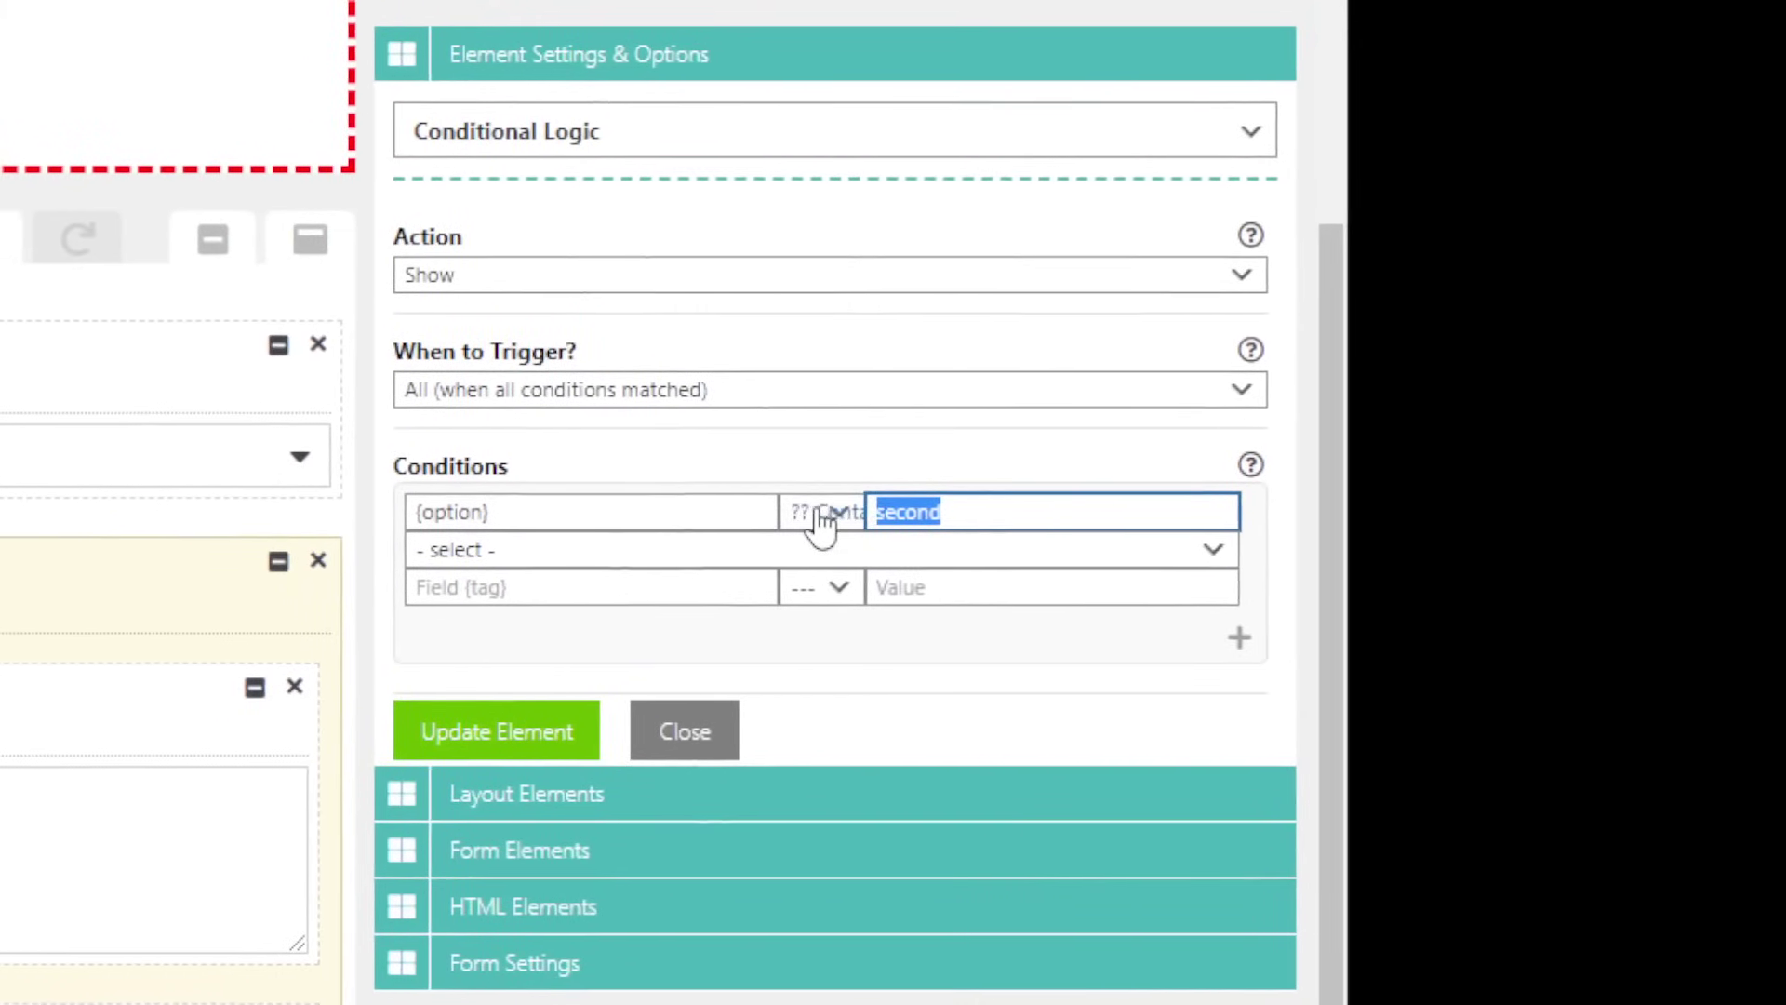
click(1052, 511)
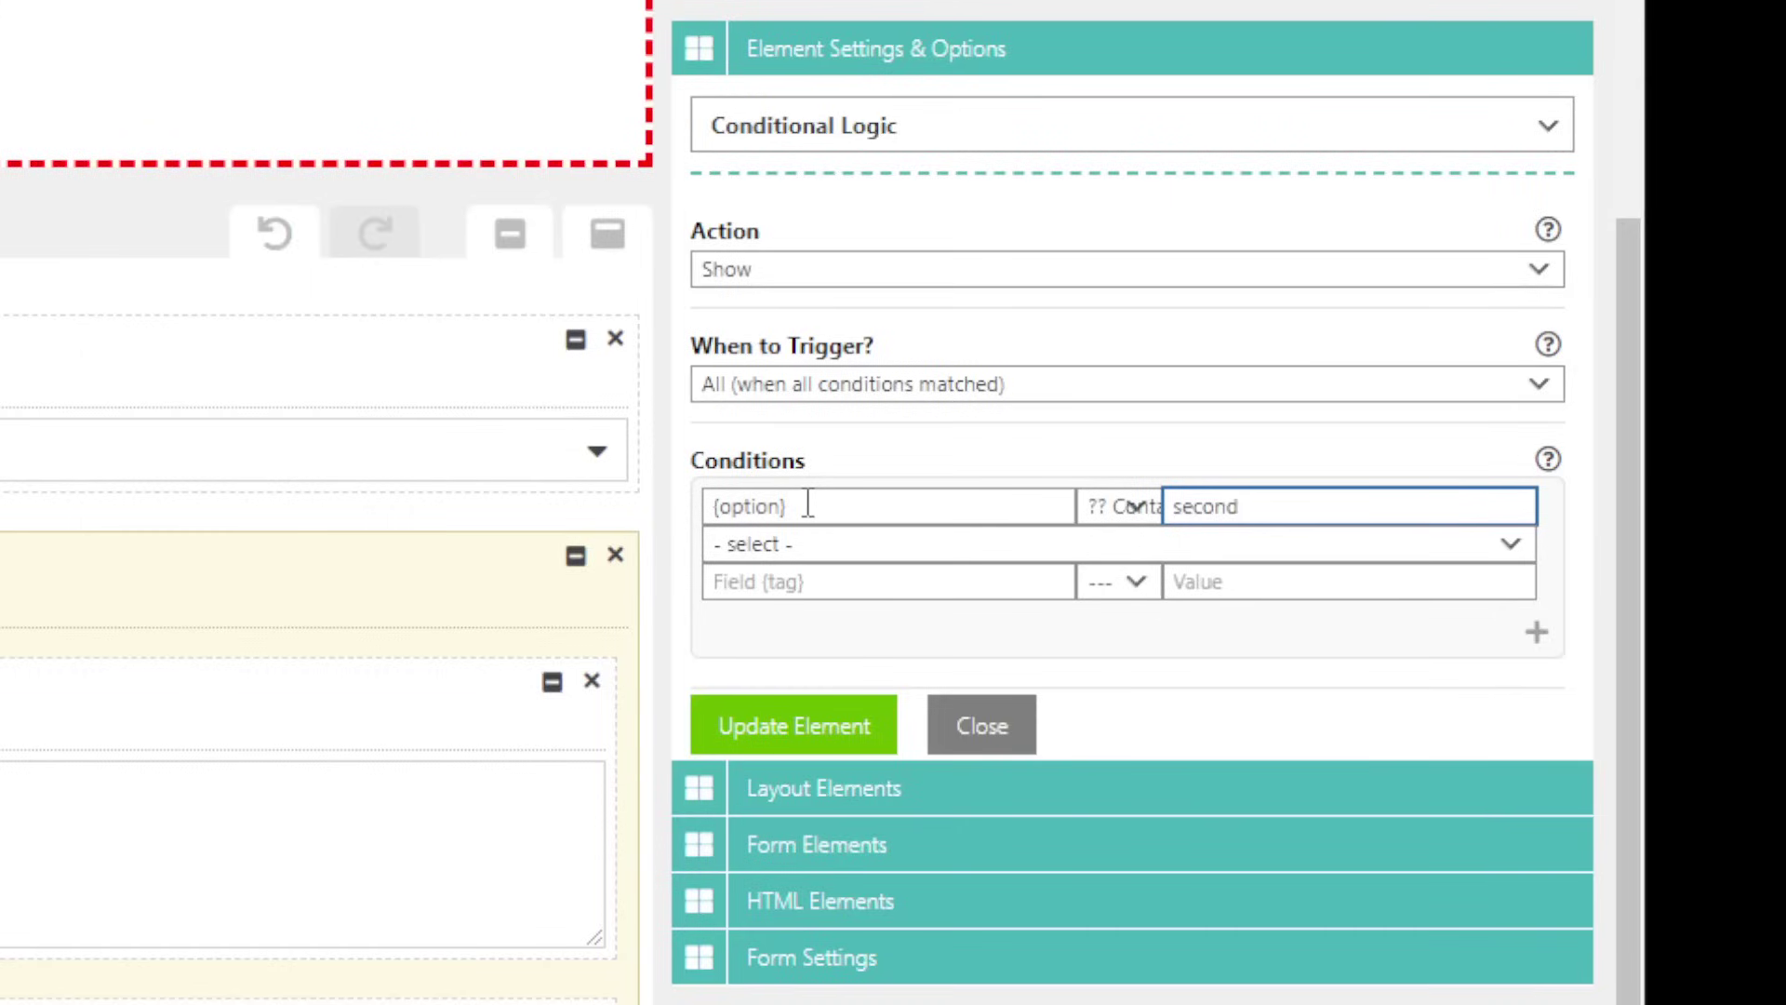
Extend the first condition's field tag to {option}_{anotherfieldname} to combine two field values
click(808, 503)
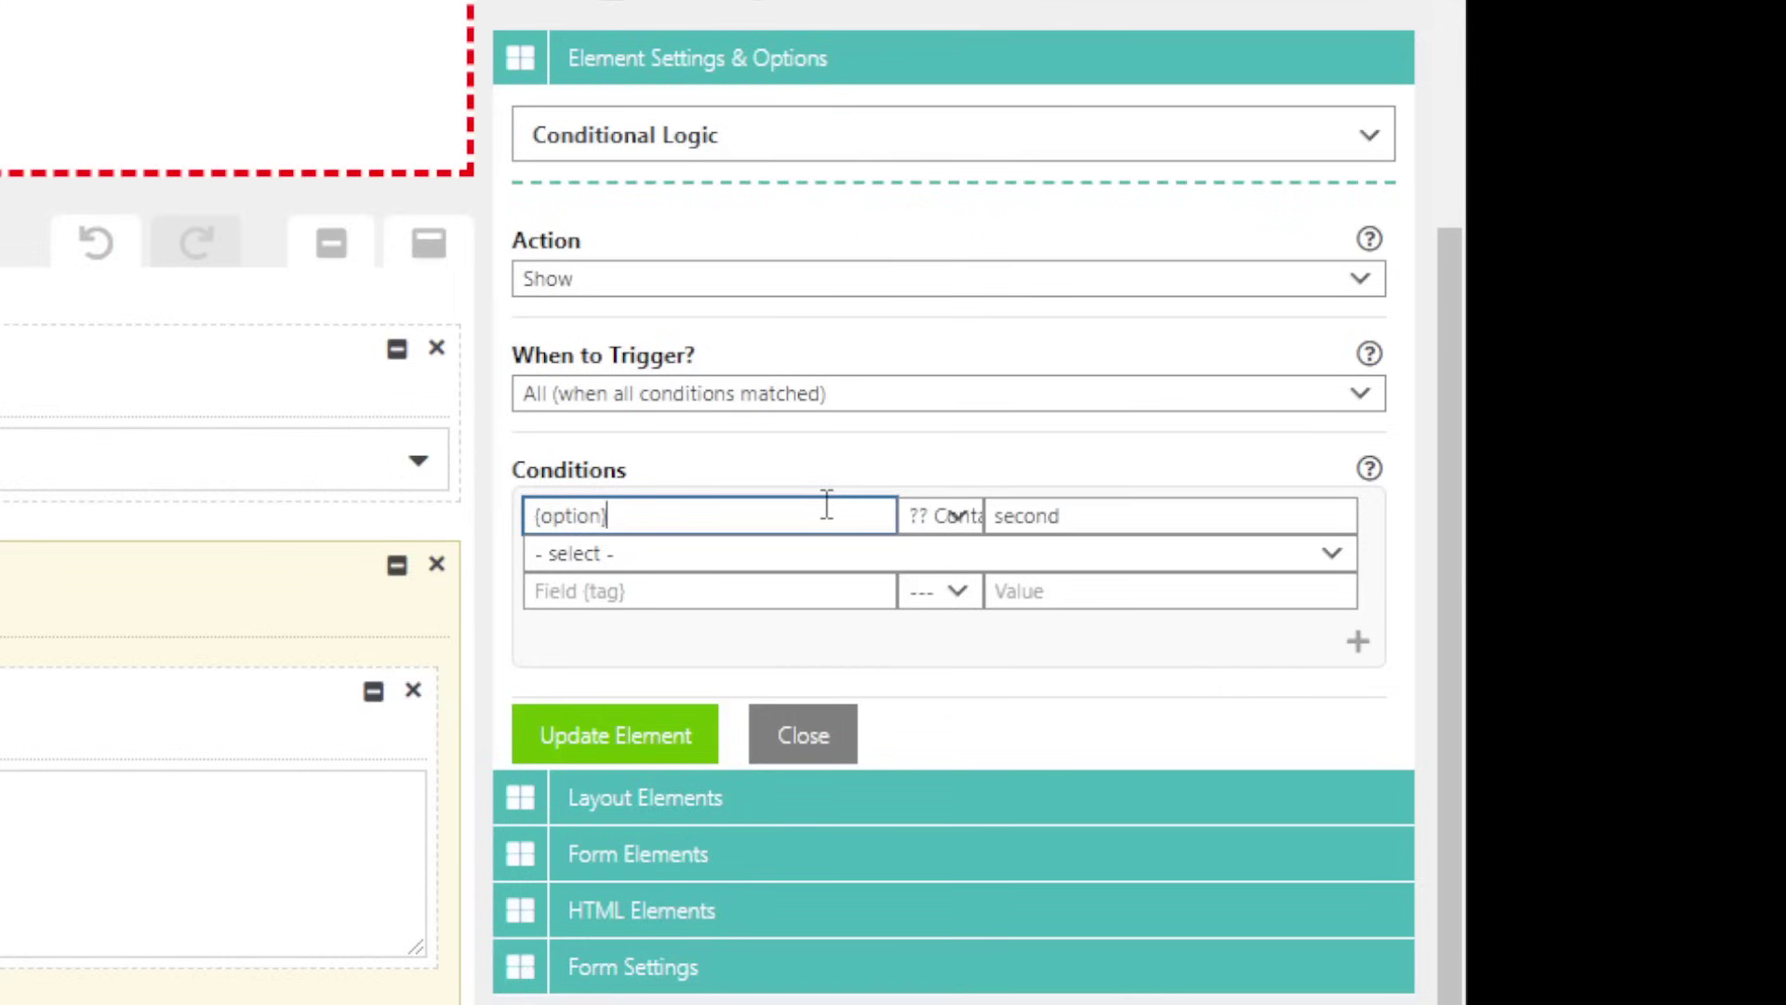
text(_)
text({)
text(and)
text(otherfieldname})
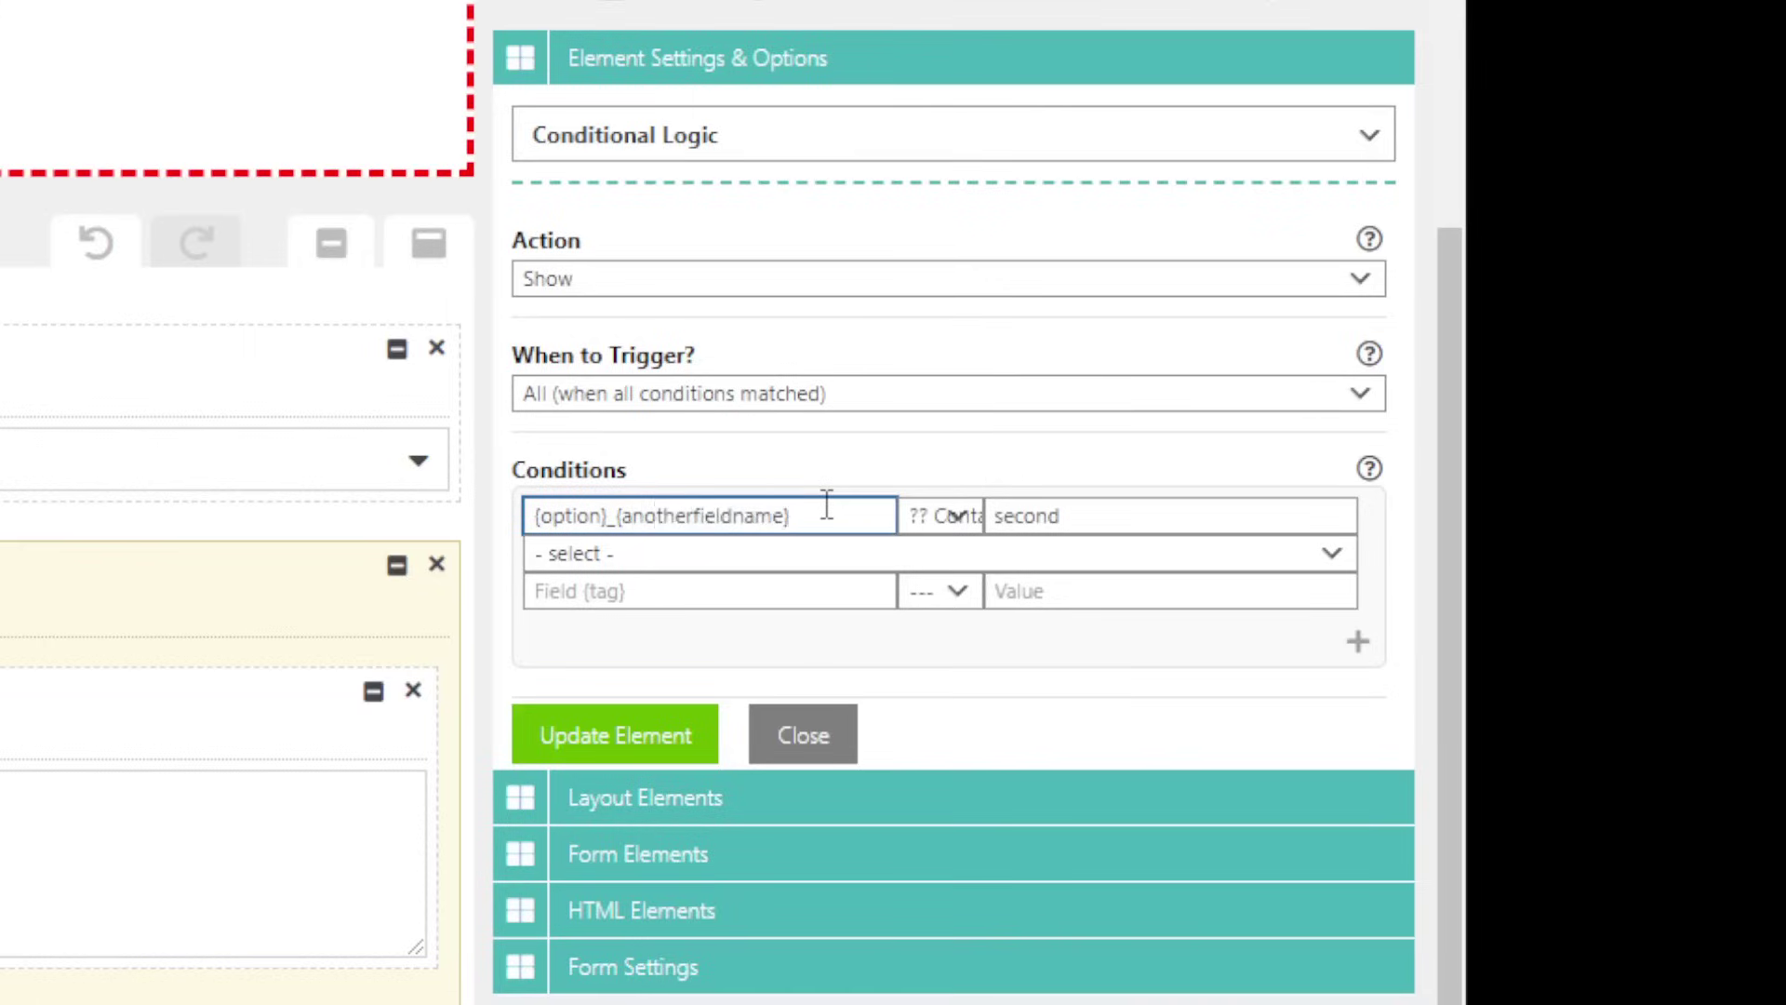
click(753, 521)
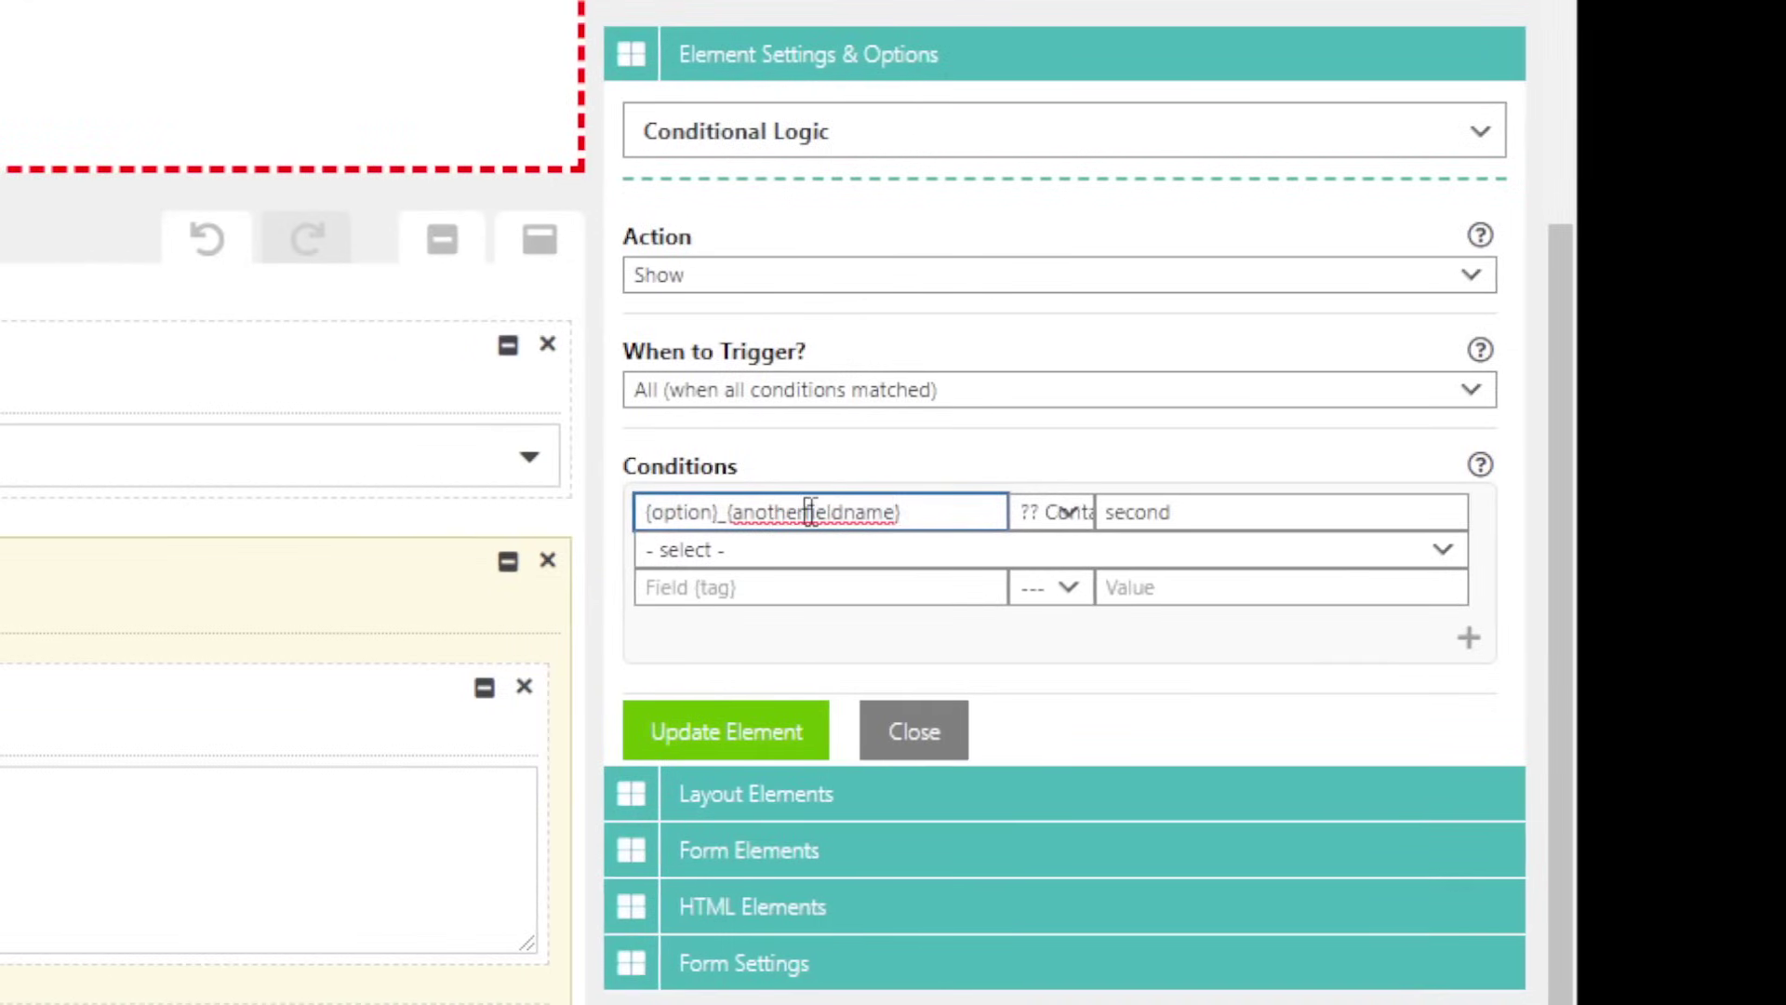
double_click(698, 515)
click(696, 516)
double_click(806, 511)
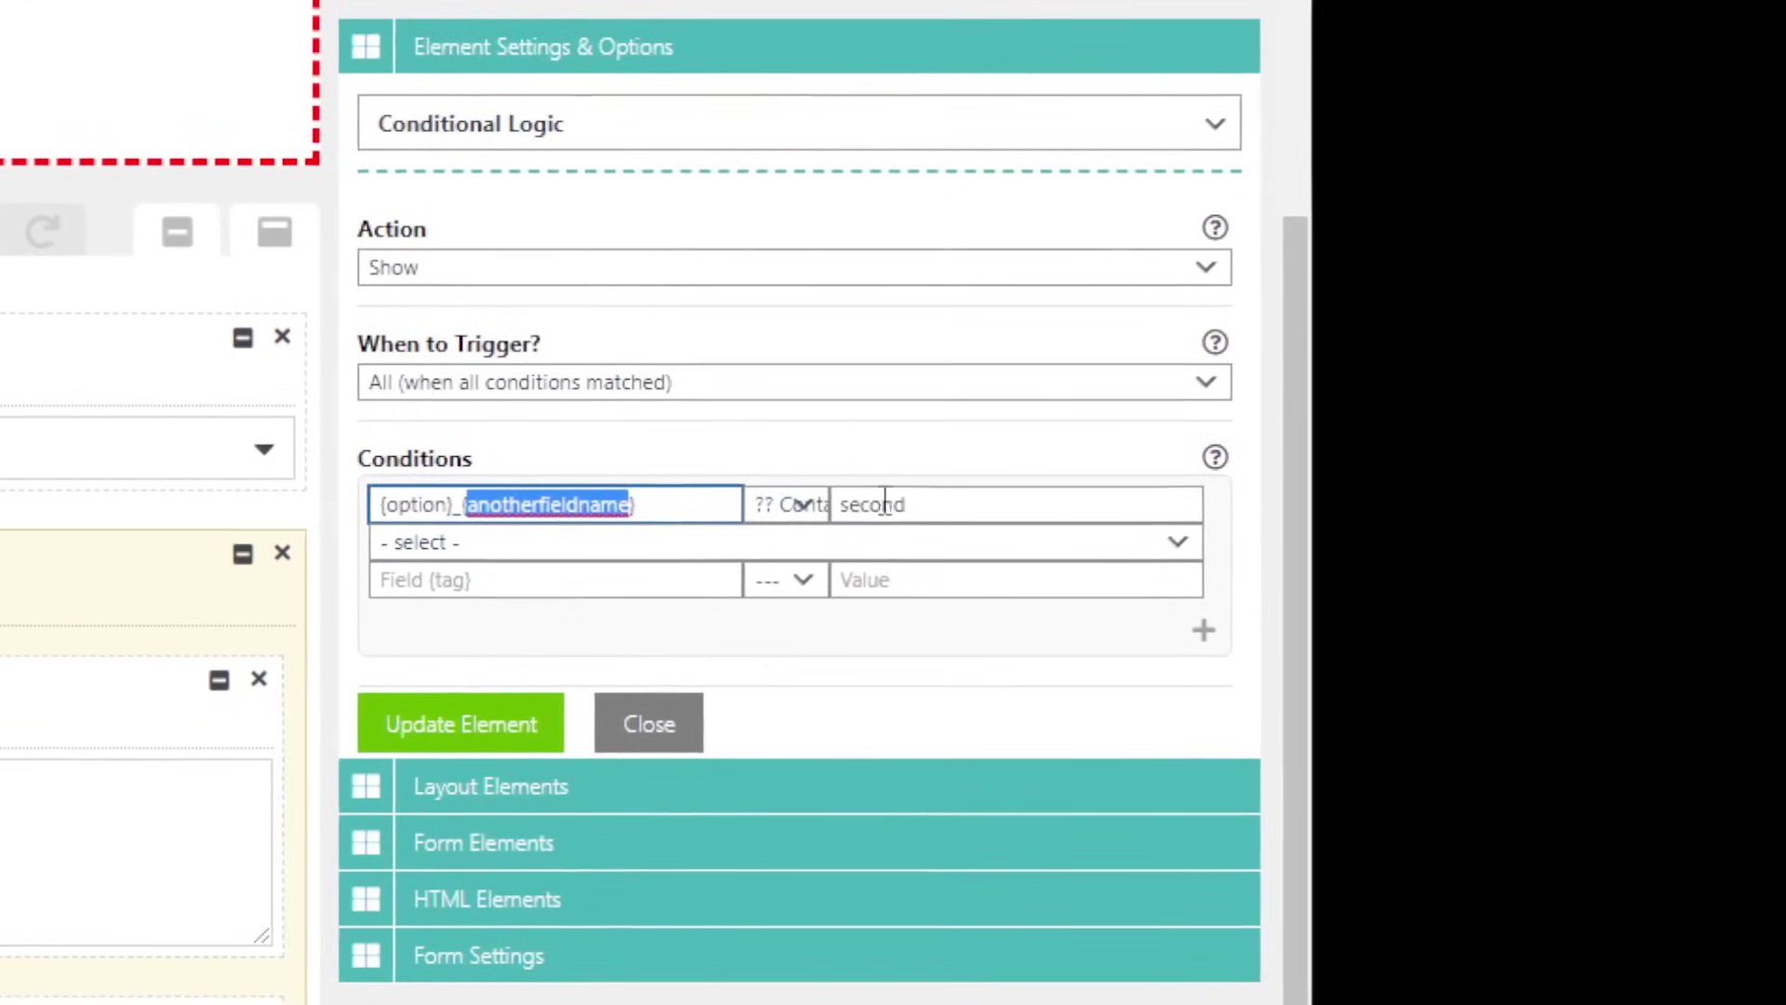
Set the first condition's value to second_3 and its operator to == Equal
click(1410, 512)
text(_3)
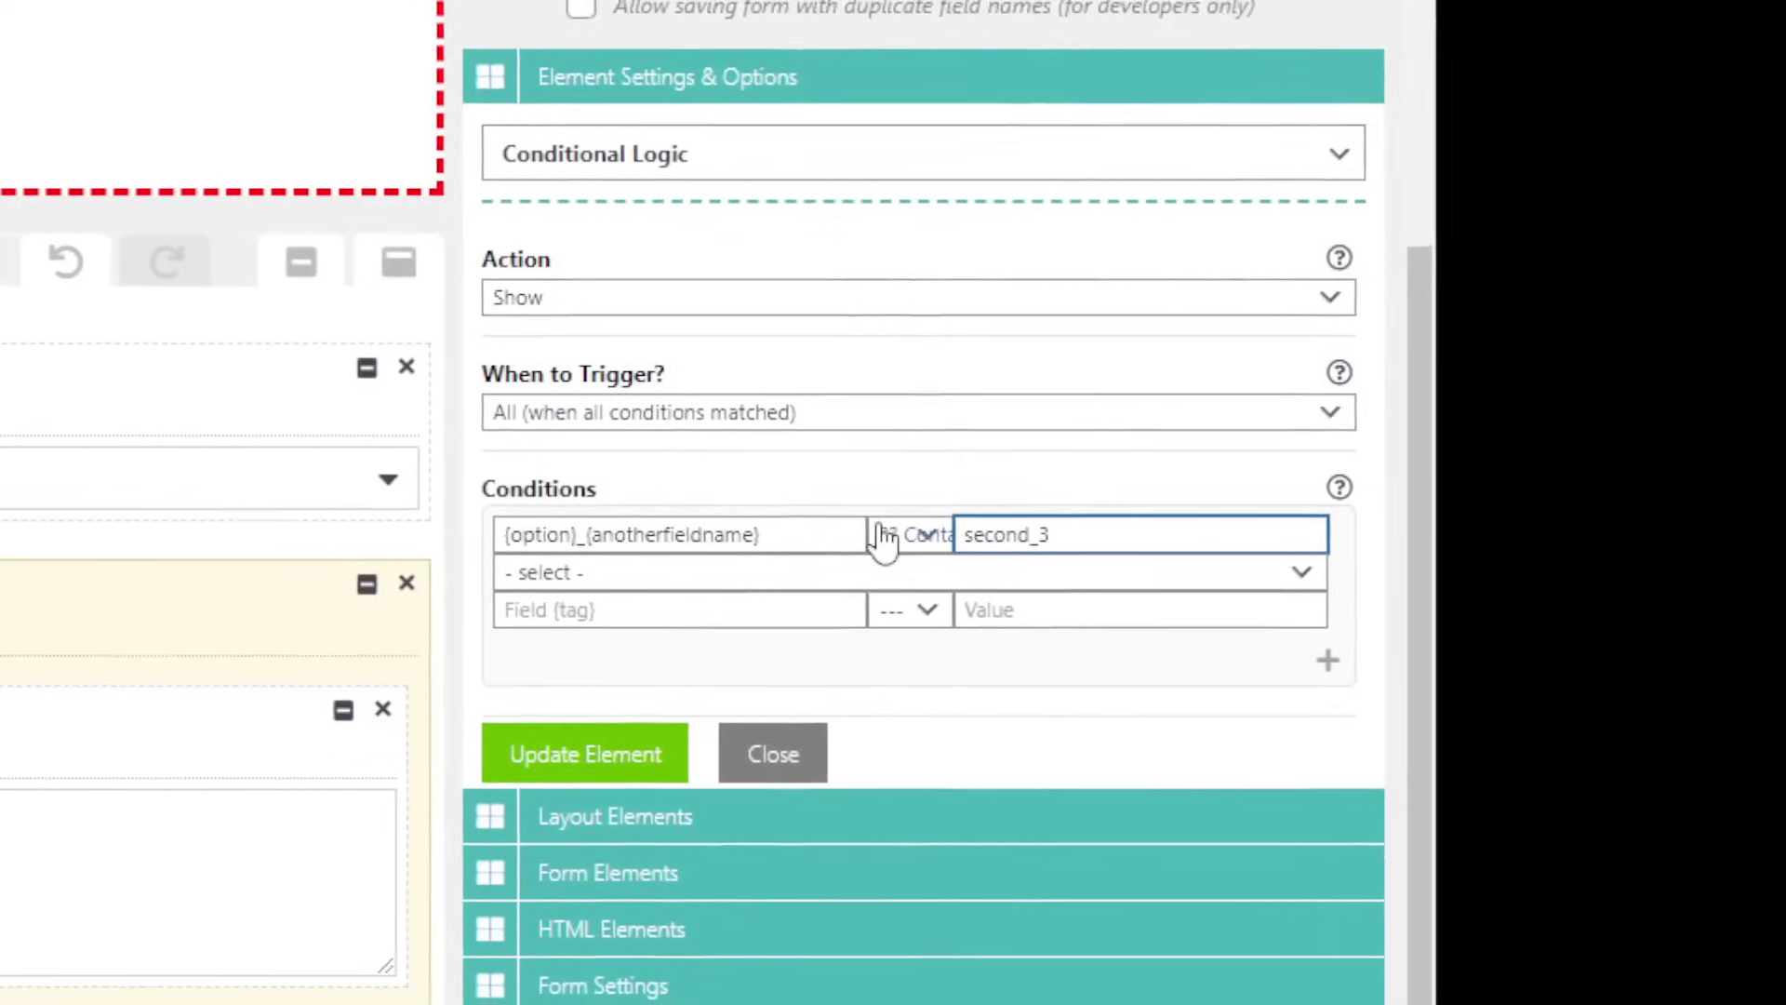
click(1179, 502)
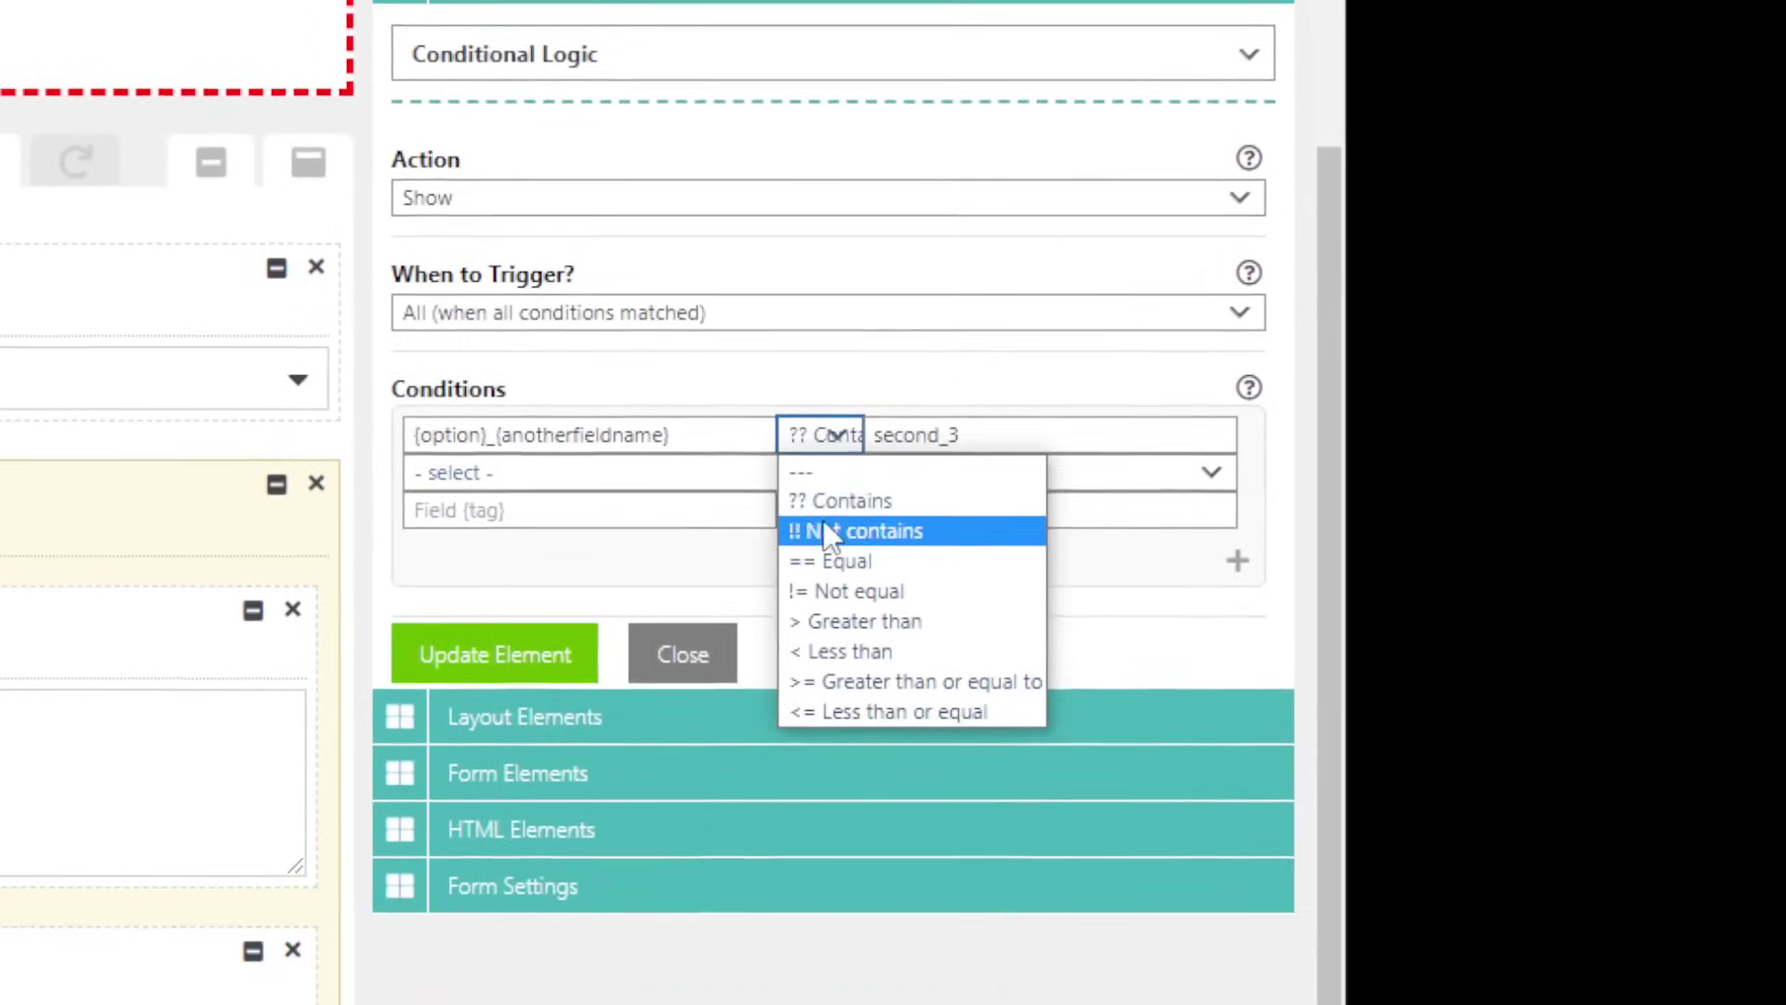
click(1180, 595)
click(817, 512)
click(818, 644)
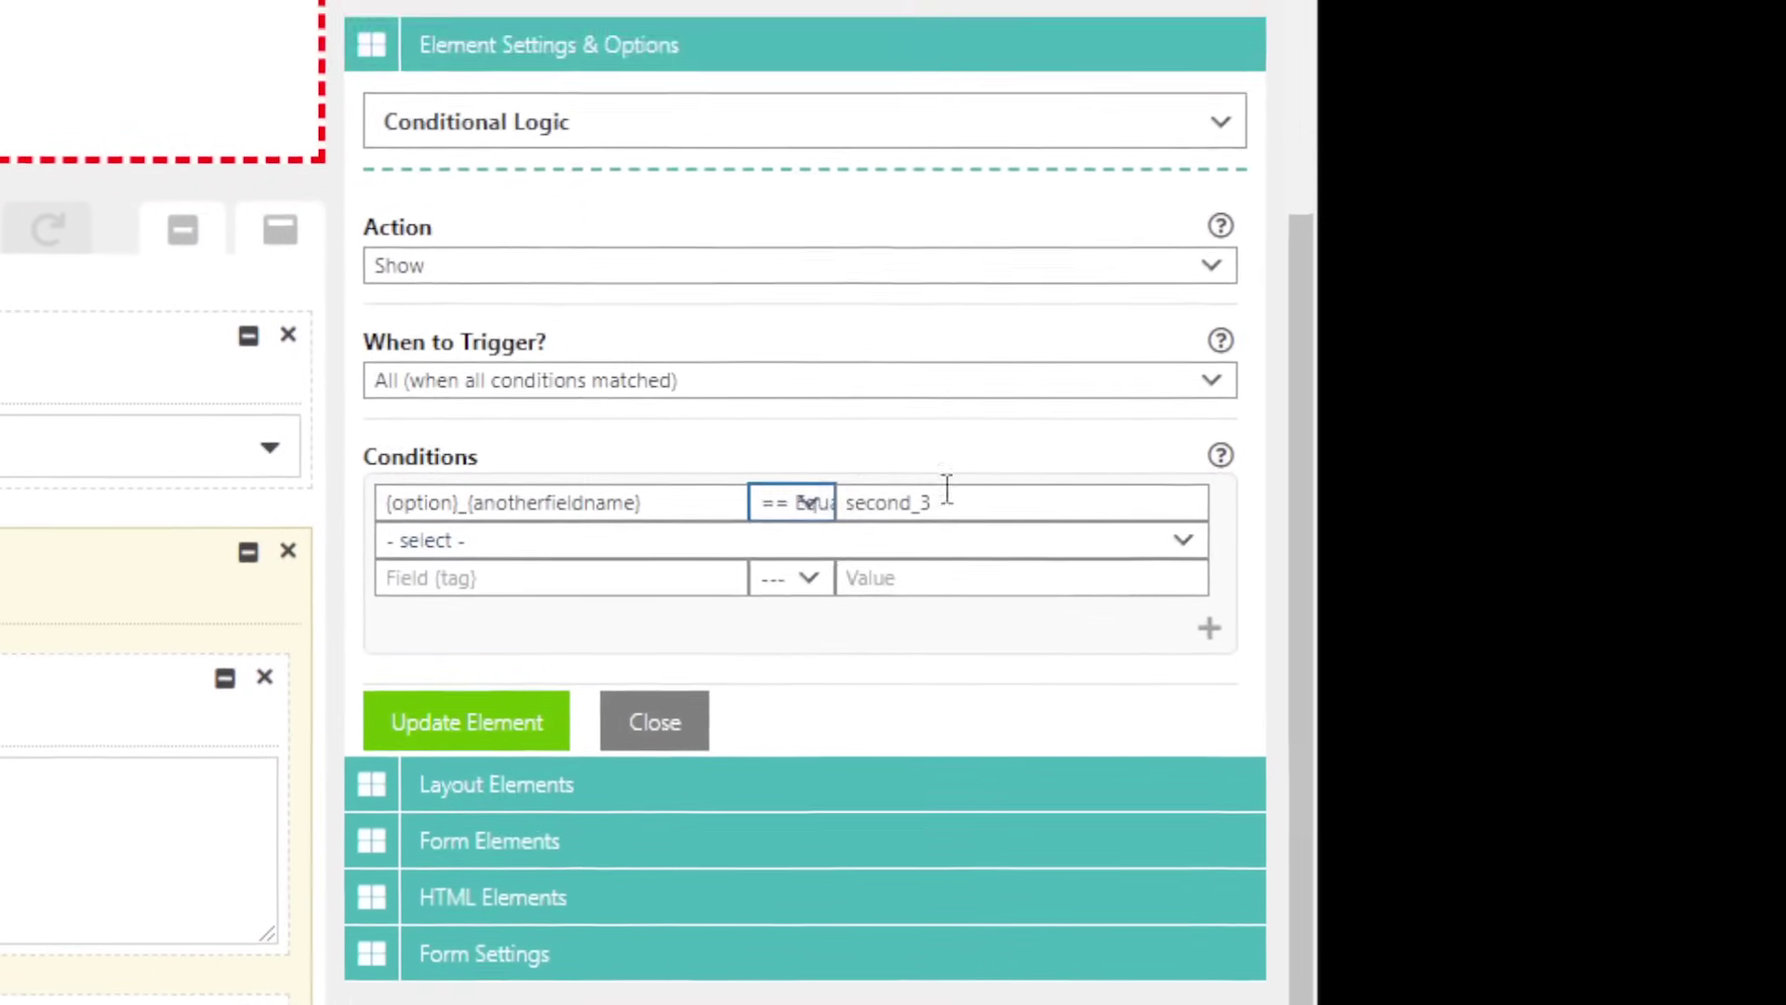
double_click(899, 509)
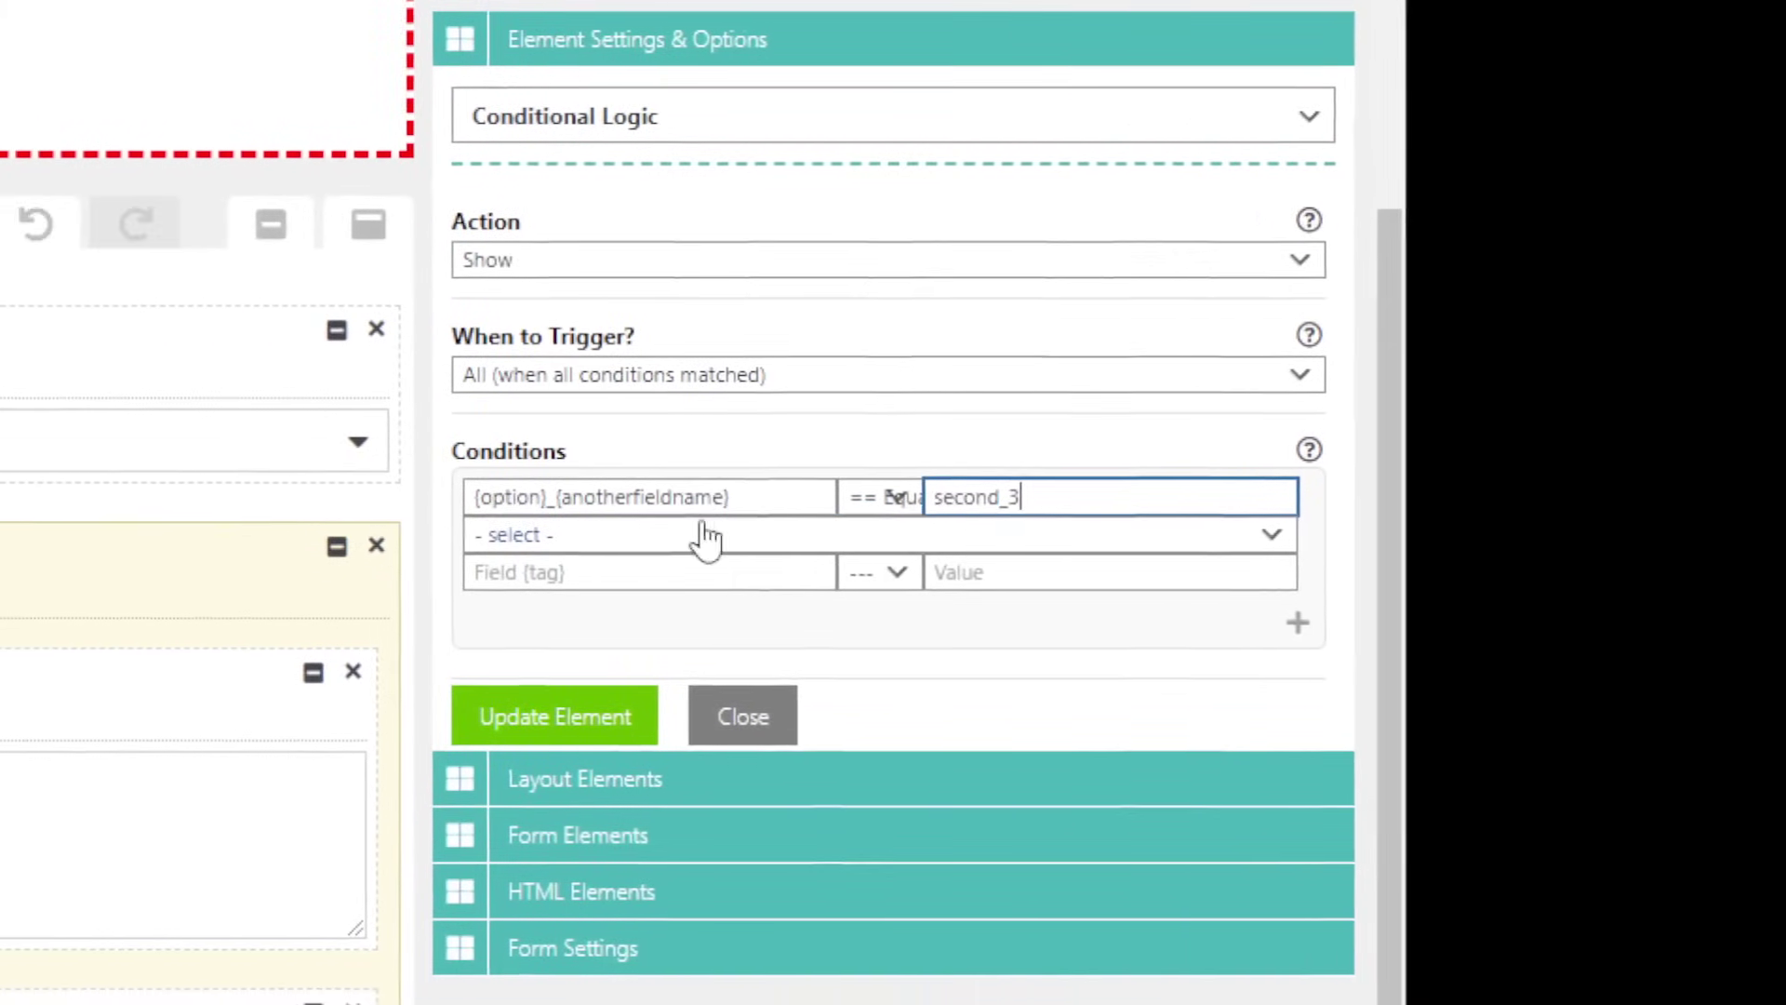
drag(367, 512, 545, 511)
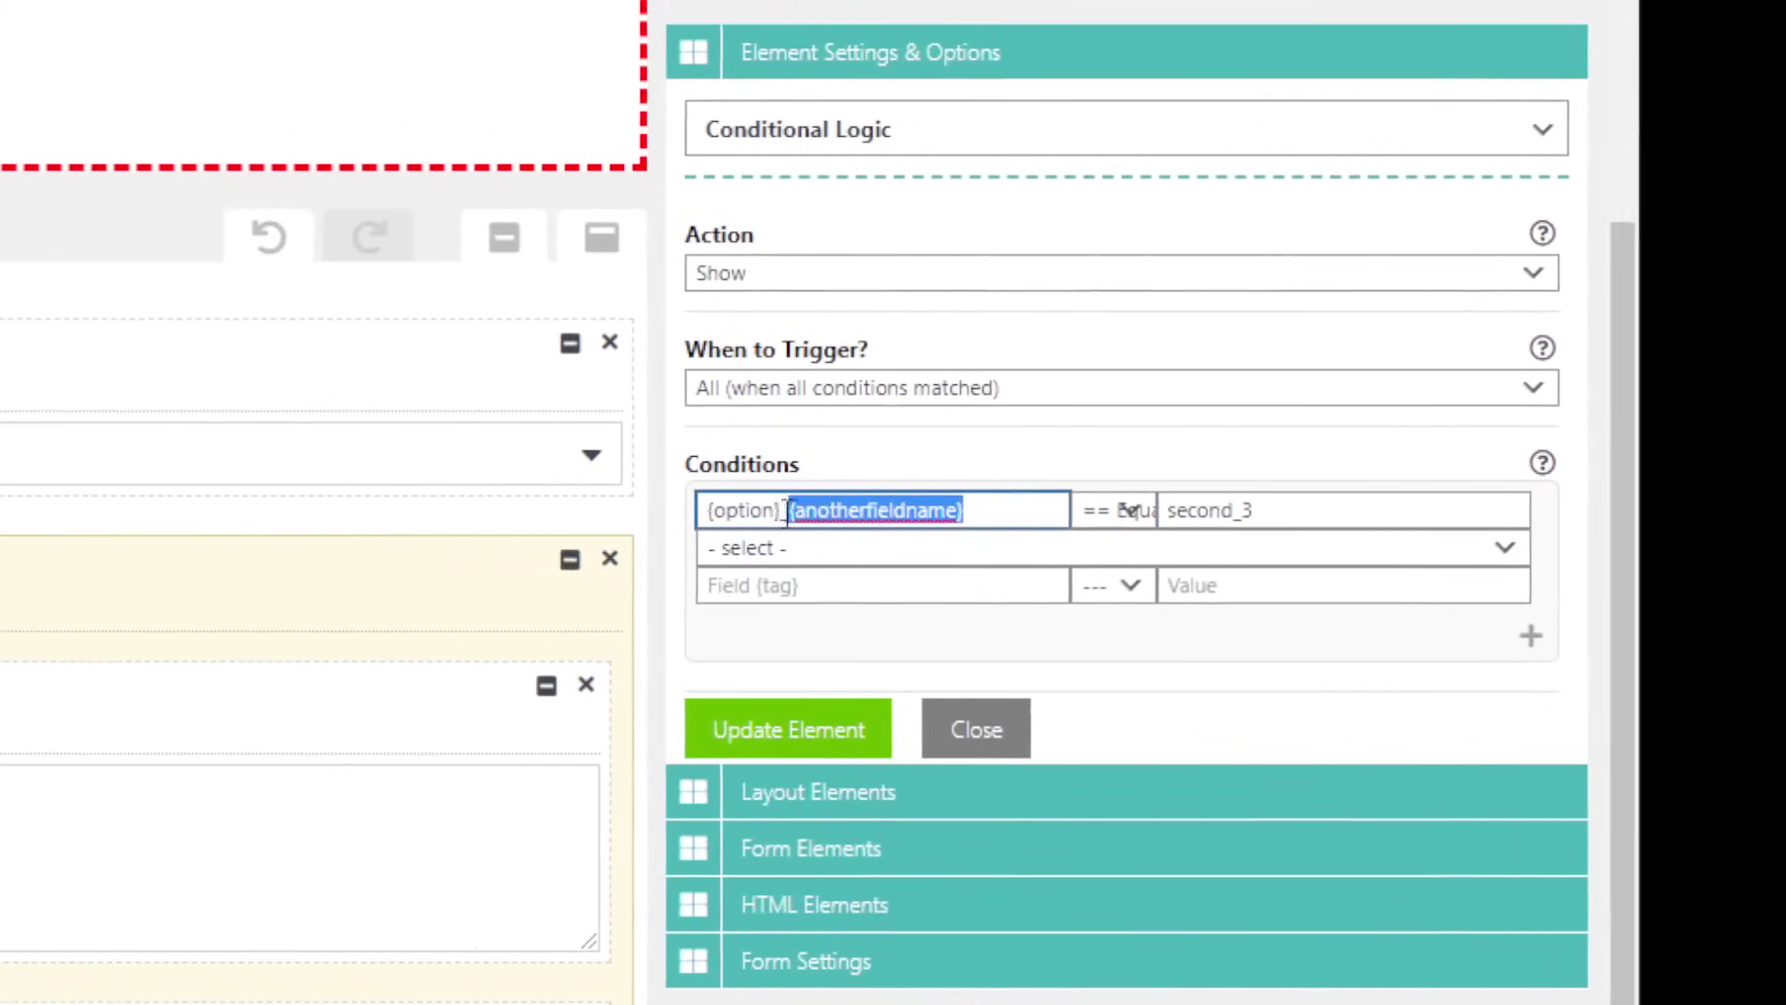
click(1012, 510)
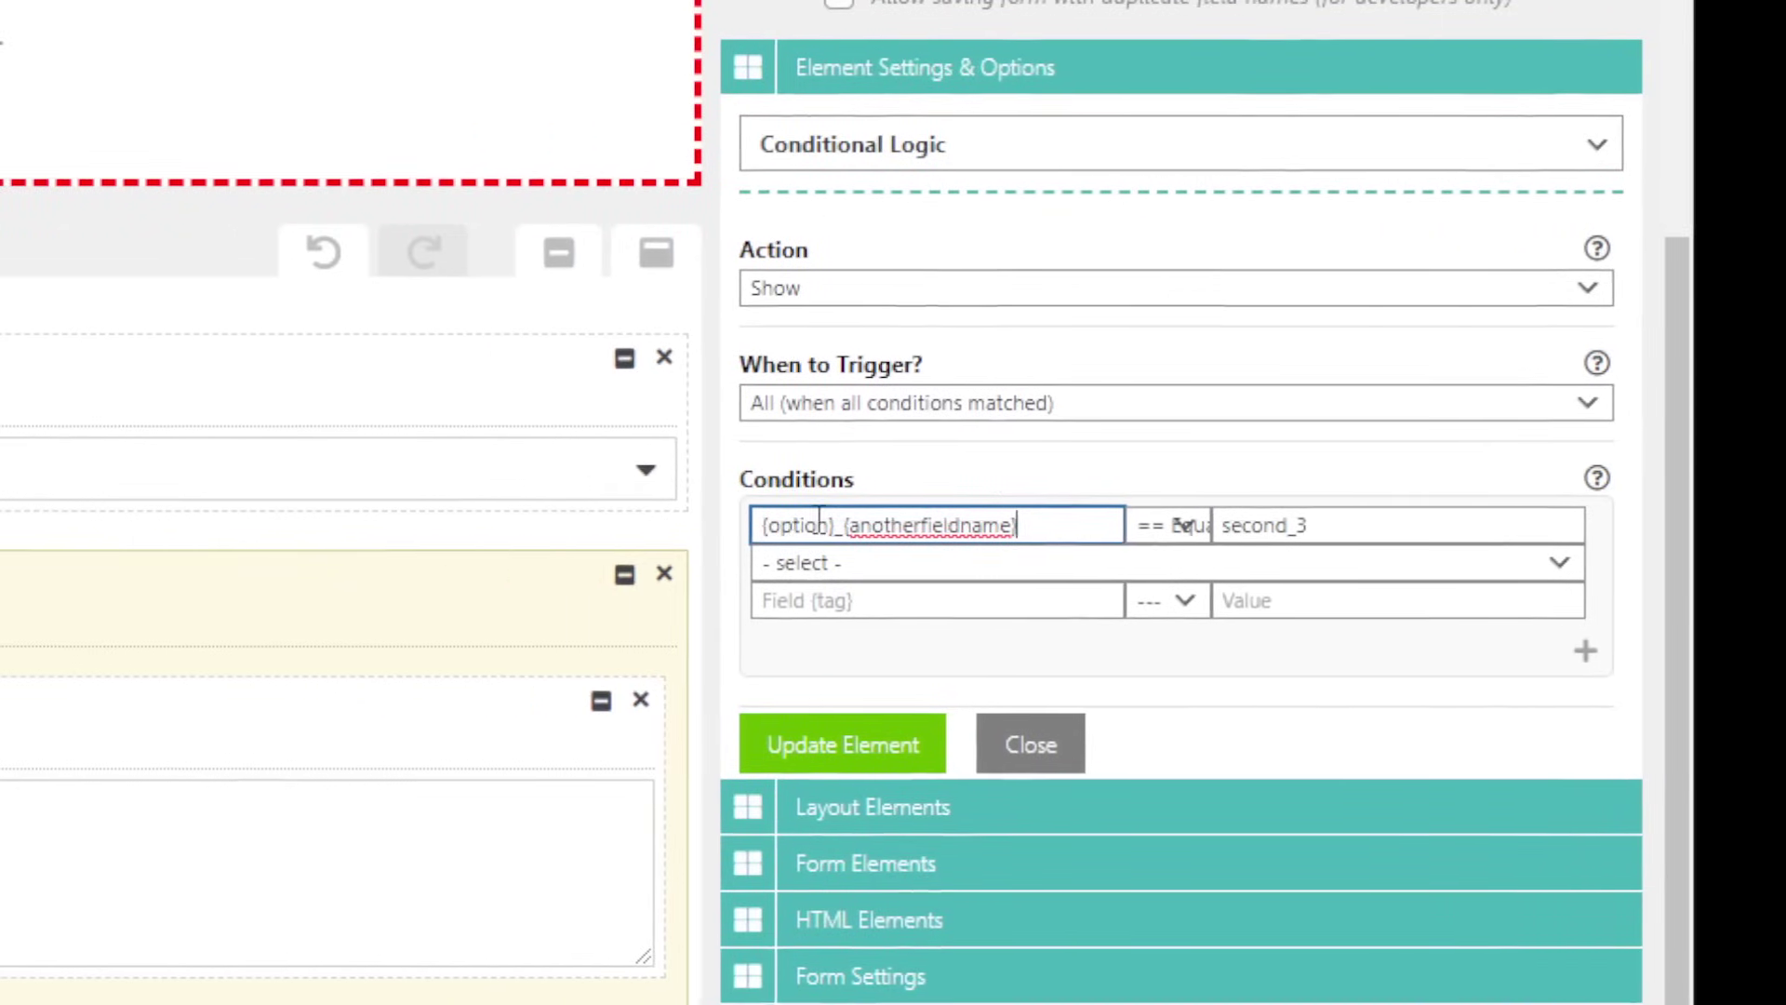
Remove {anotherfieldname} from the first condition's field tag so that it refers to {option} alone
double_click(594, 507)
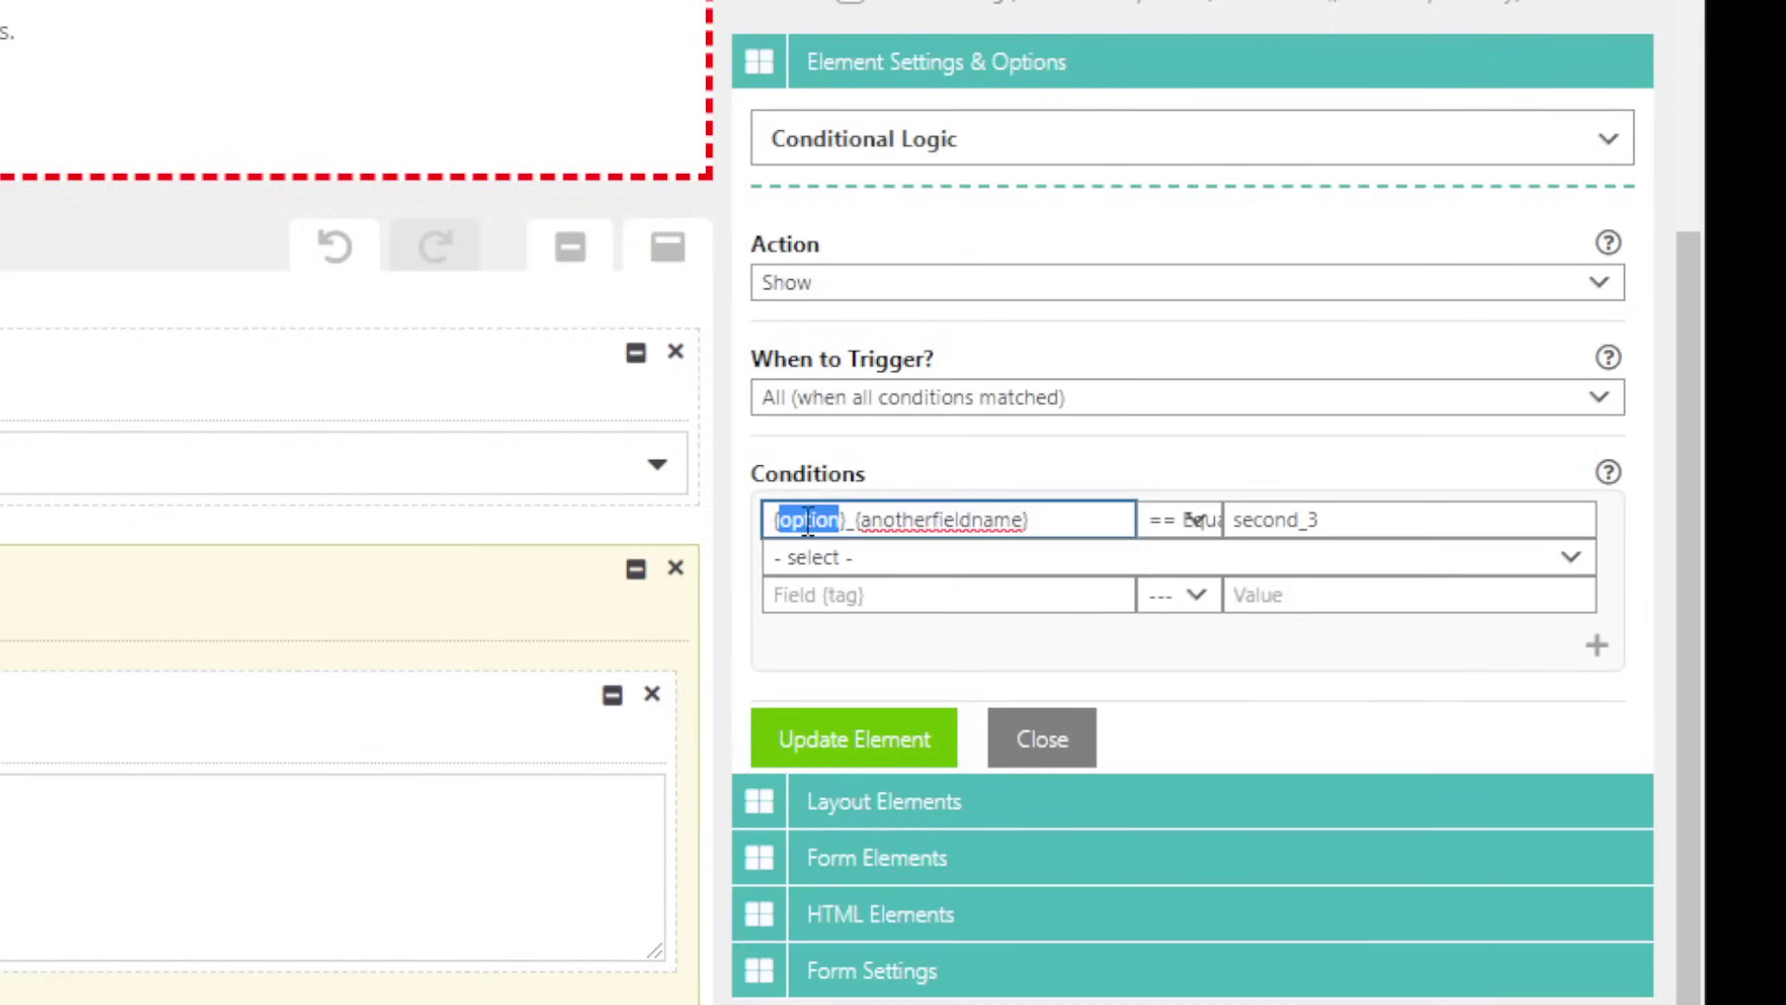
click(806, 518)
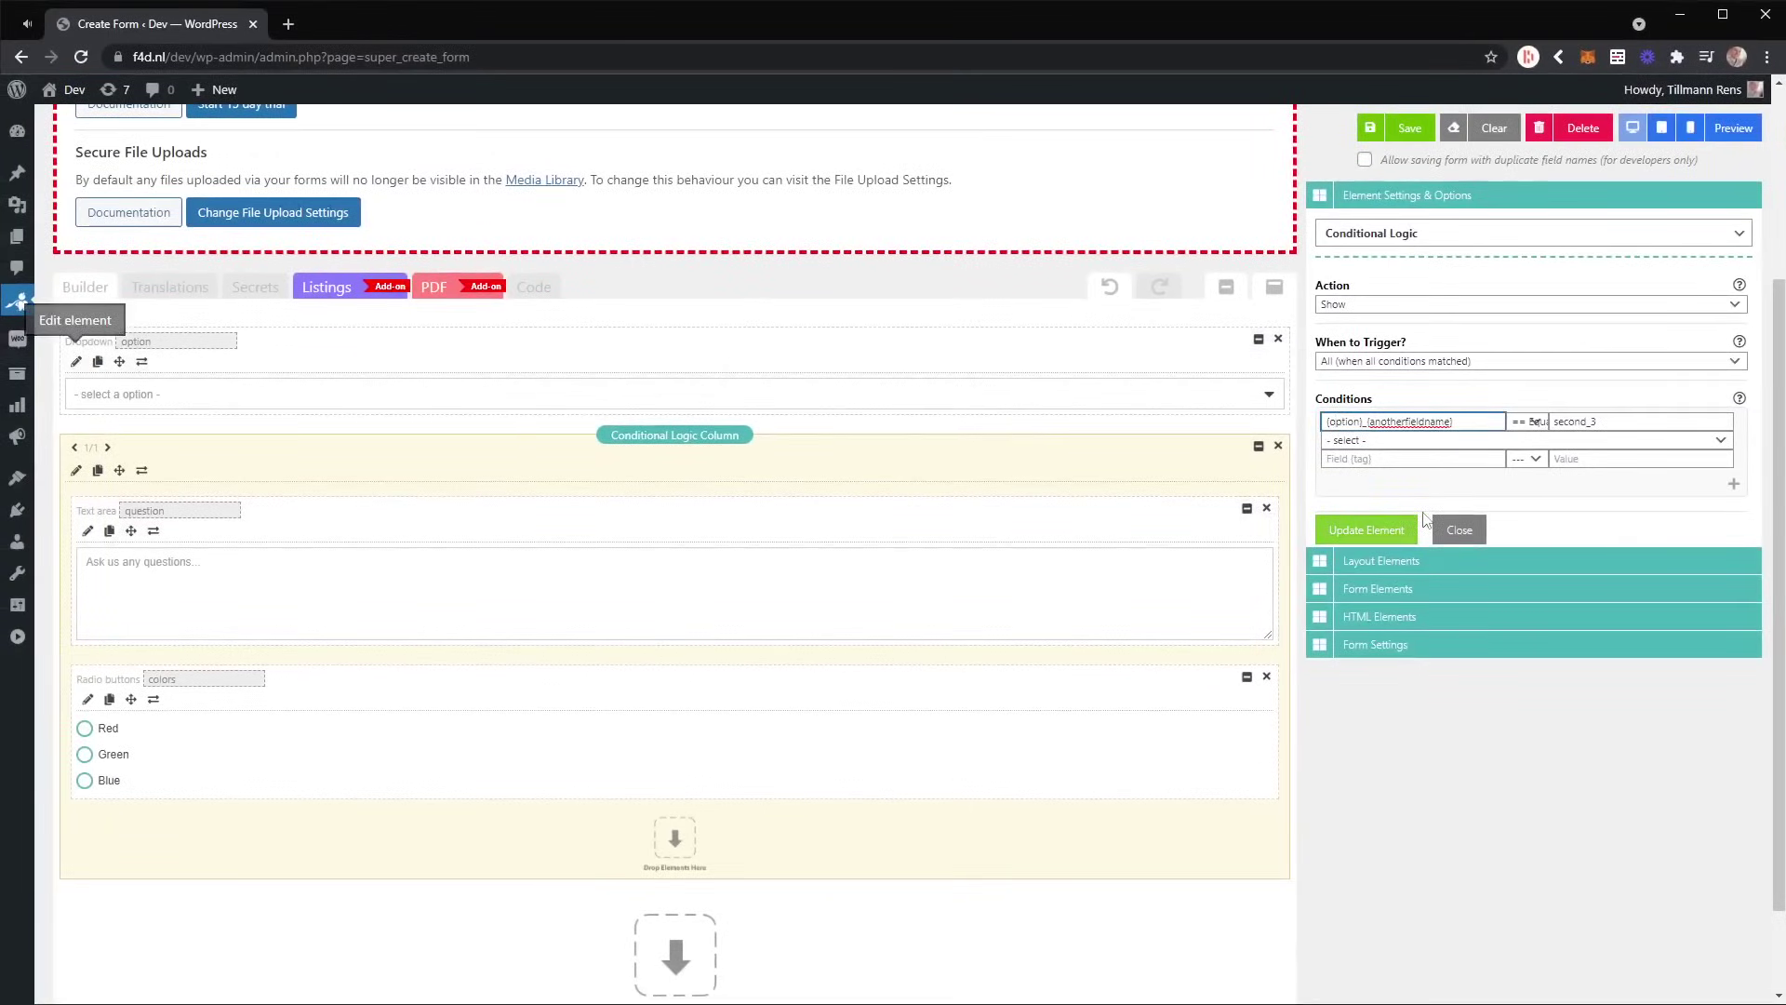
drag(1453, 422, 1362, 420)
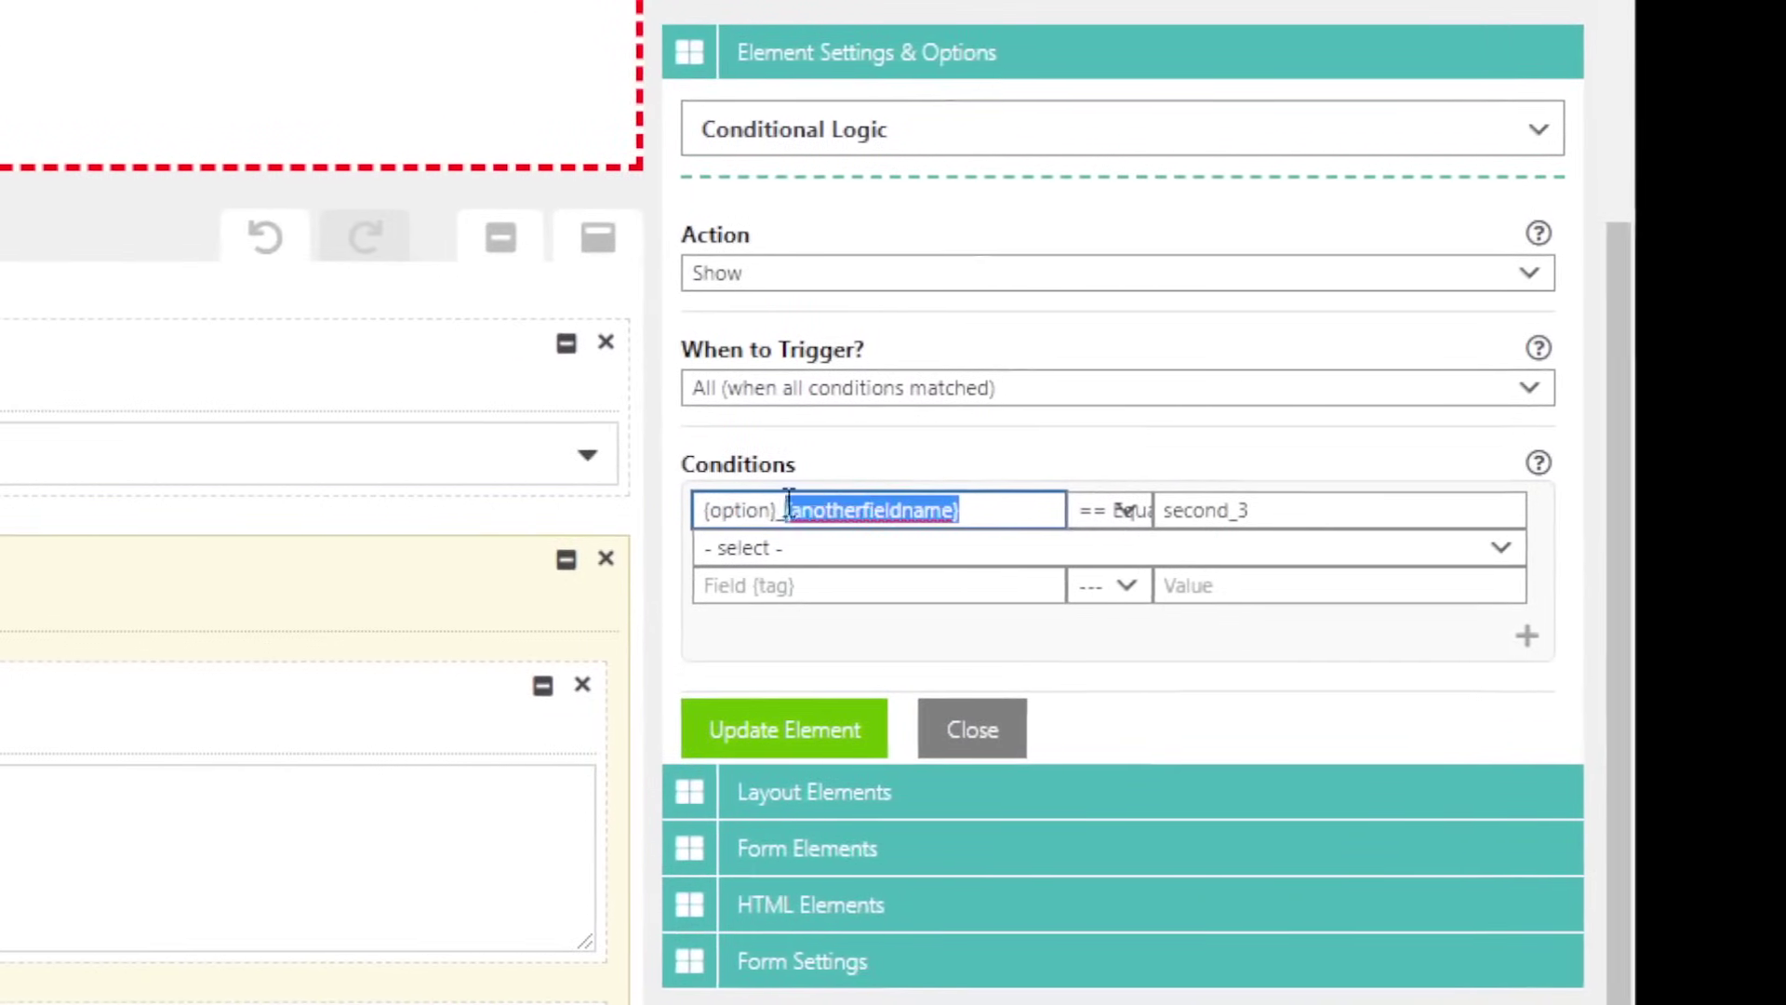
key(BackSpace)
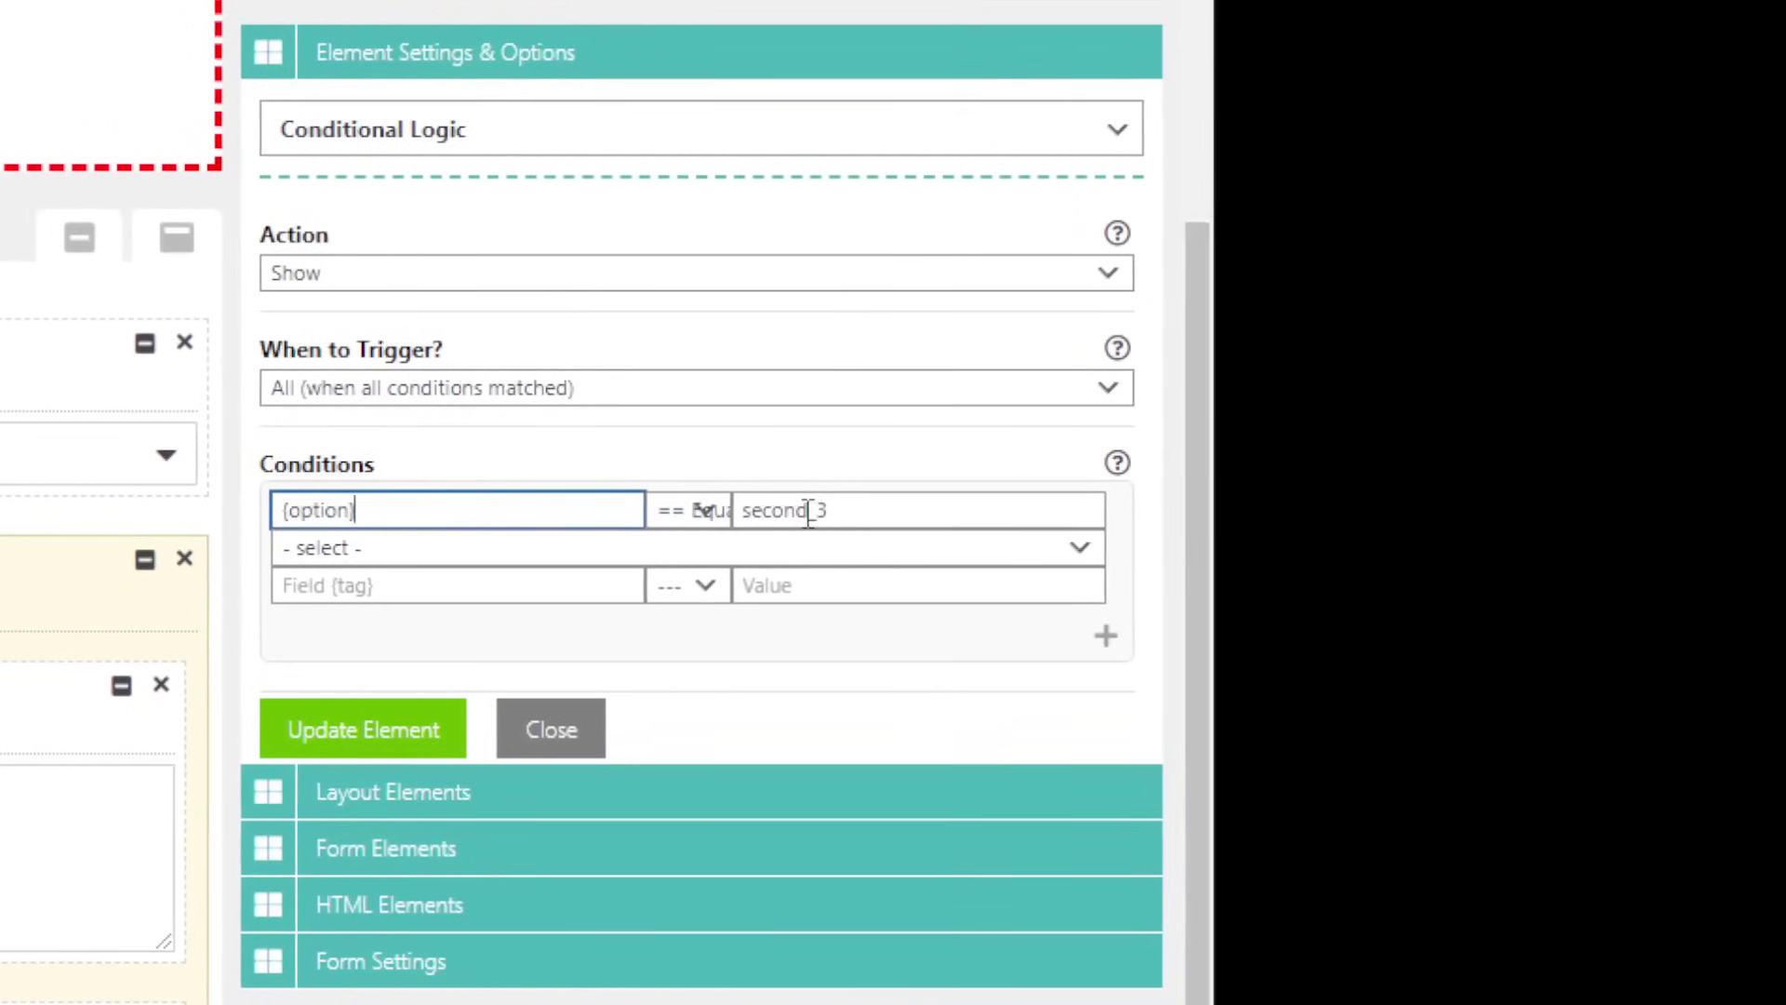
Set the first condition's value to second and its operator to ?? Contains, and update the column element
drag(829, 511, 809, 511)
key(BackSpace)
click(714, 518)
click(690, 574)
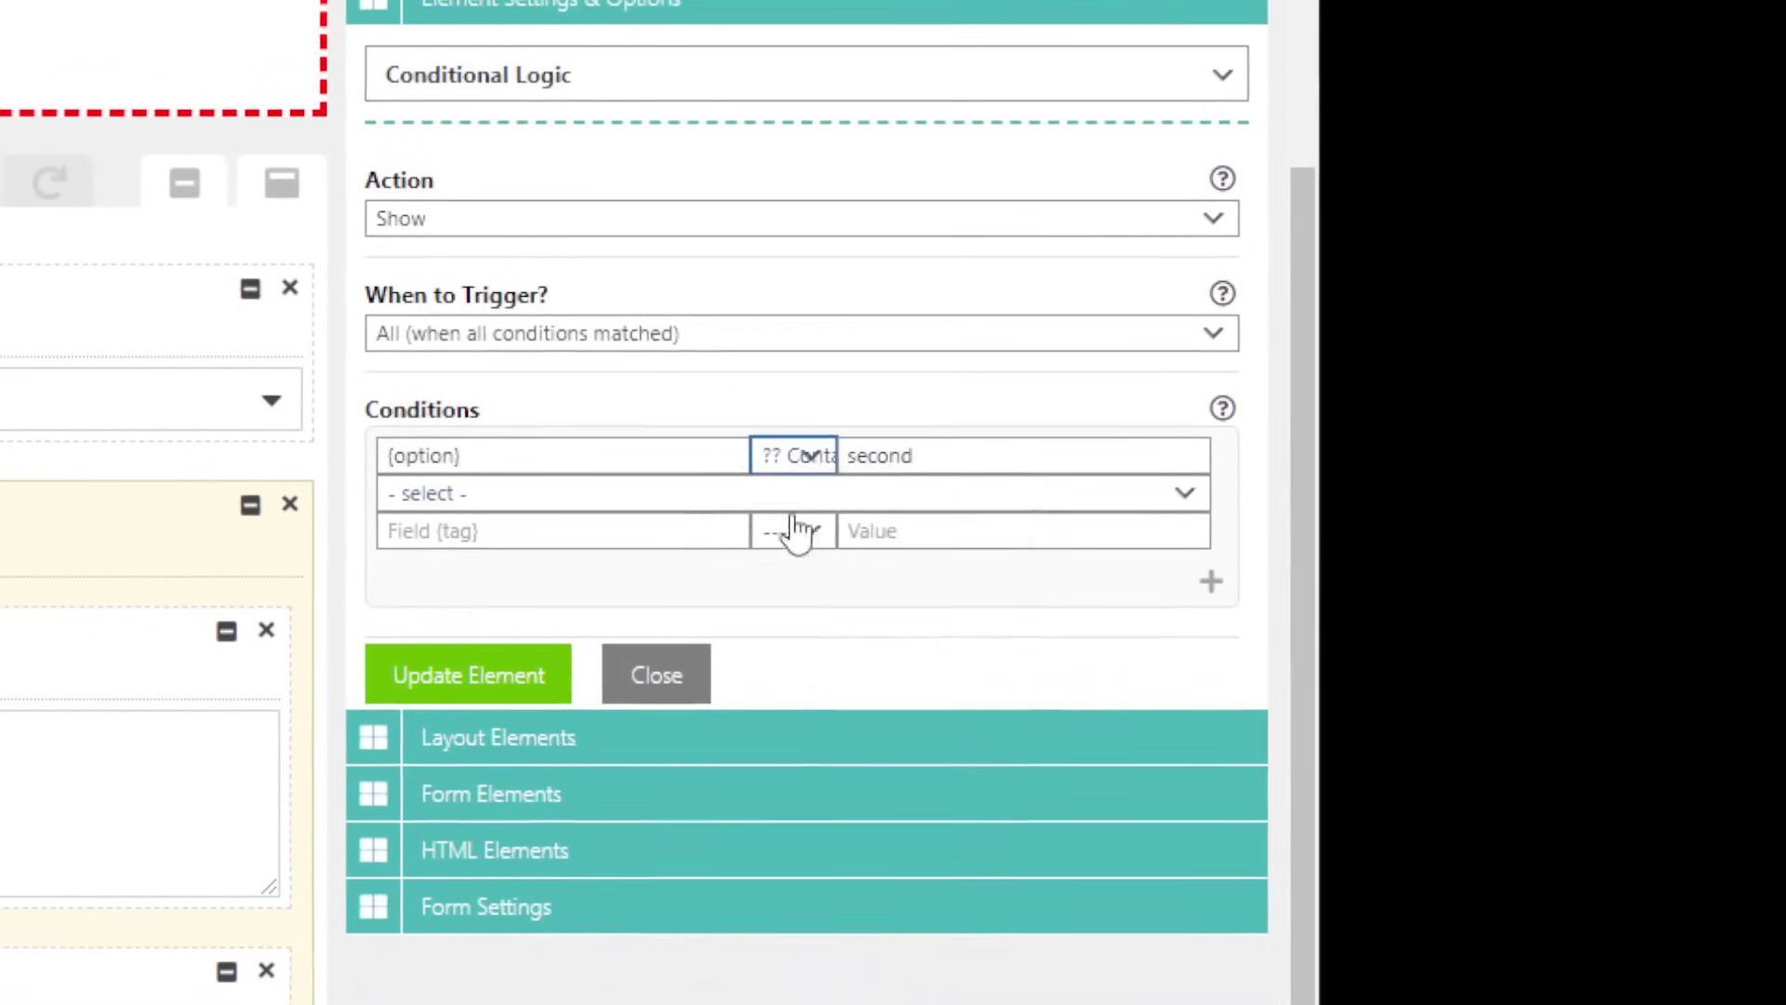
click(447, 676)
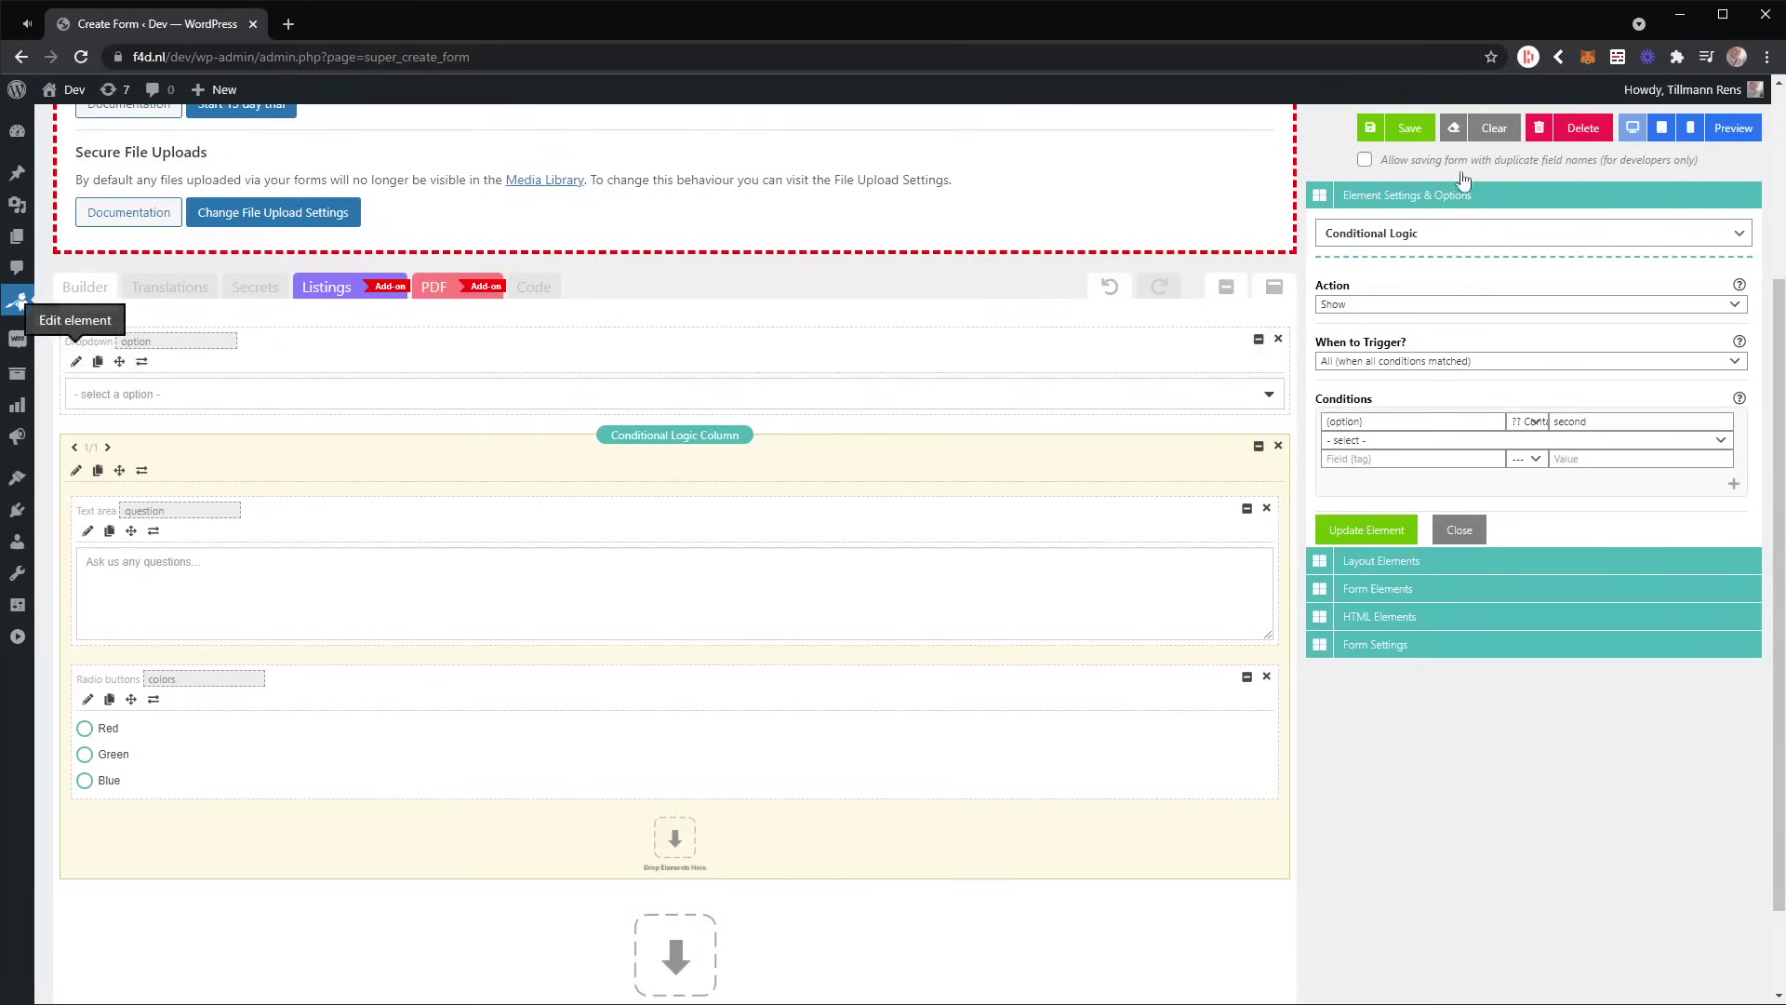
Preview the form and test the dropdown with First choice, Third choice and Second choice
click(1741, 133)
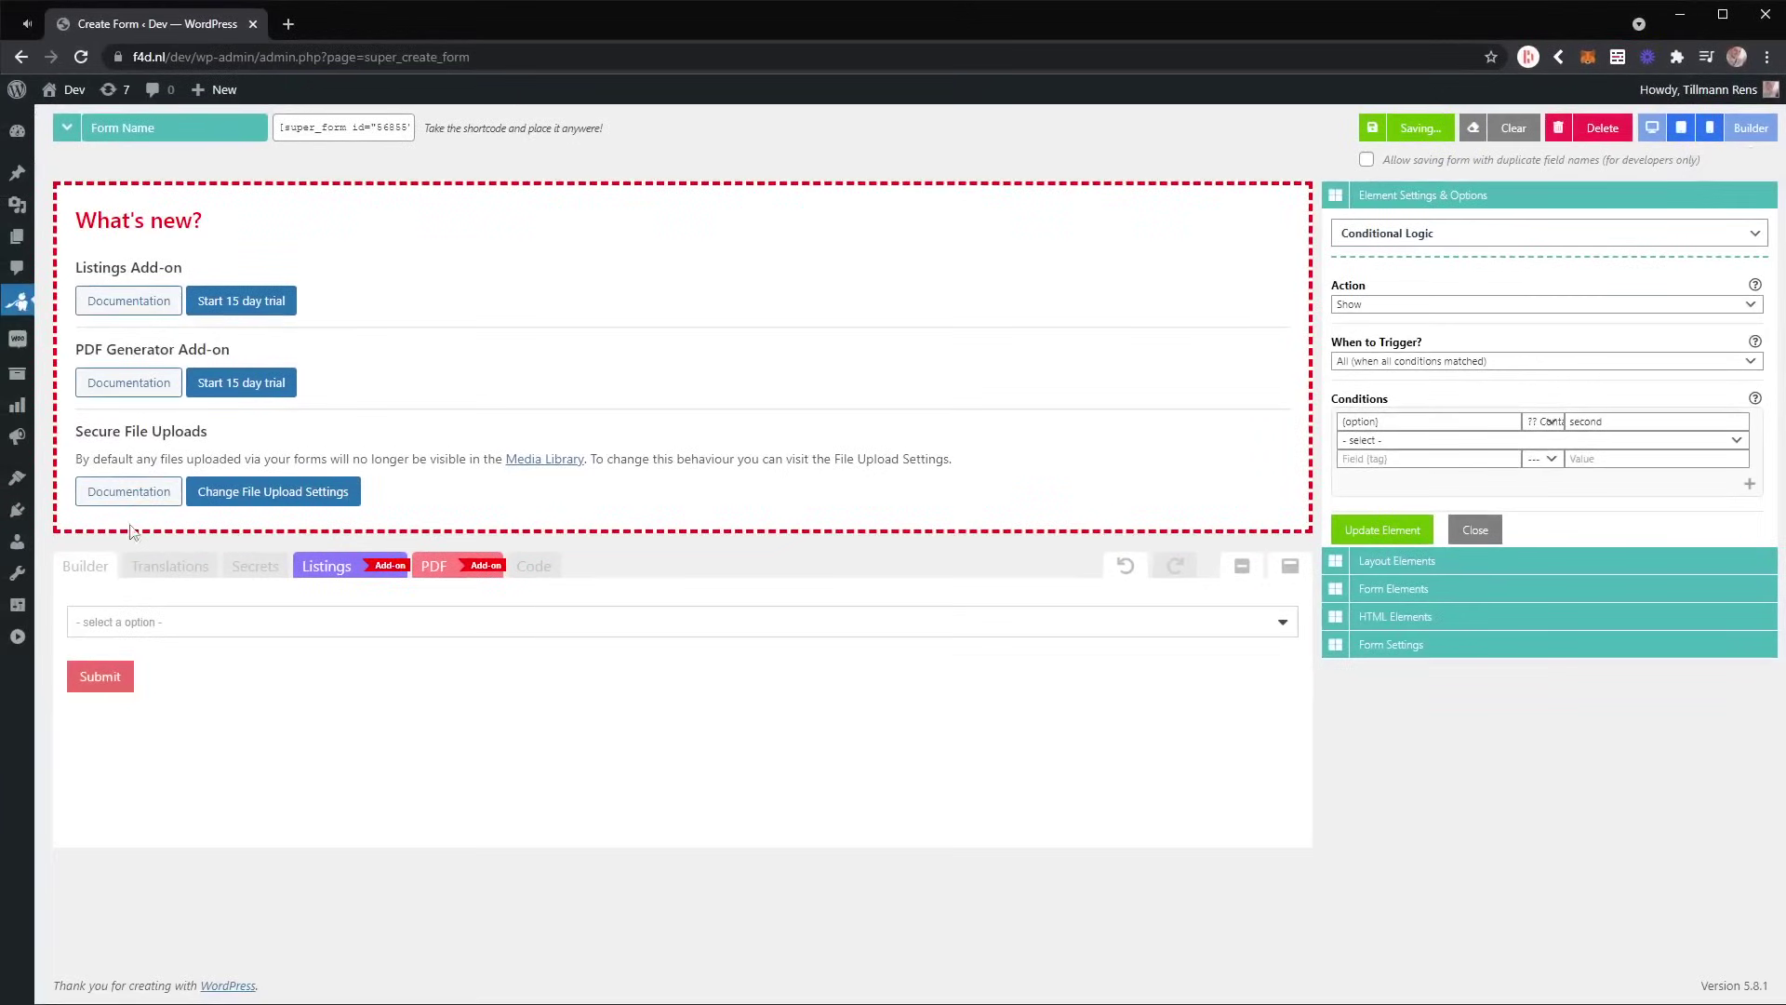
click(168, 630)
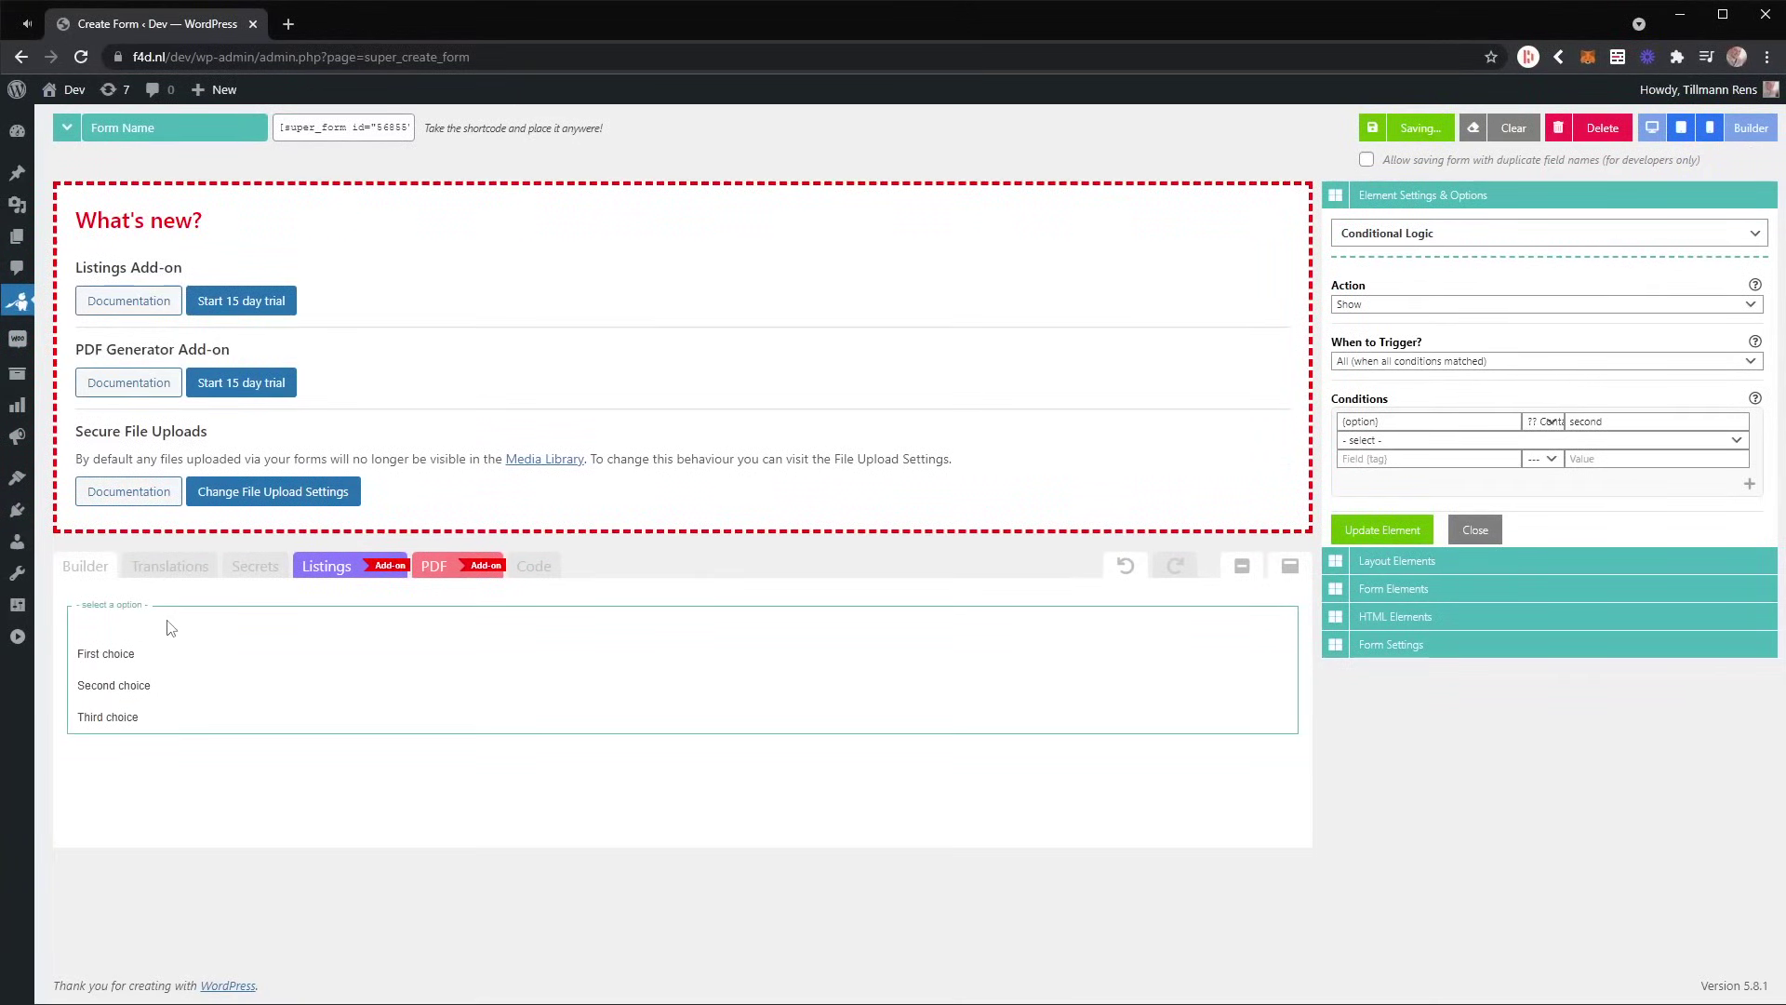
click(147, 664)
click(162, 633)
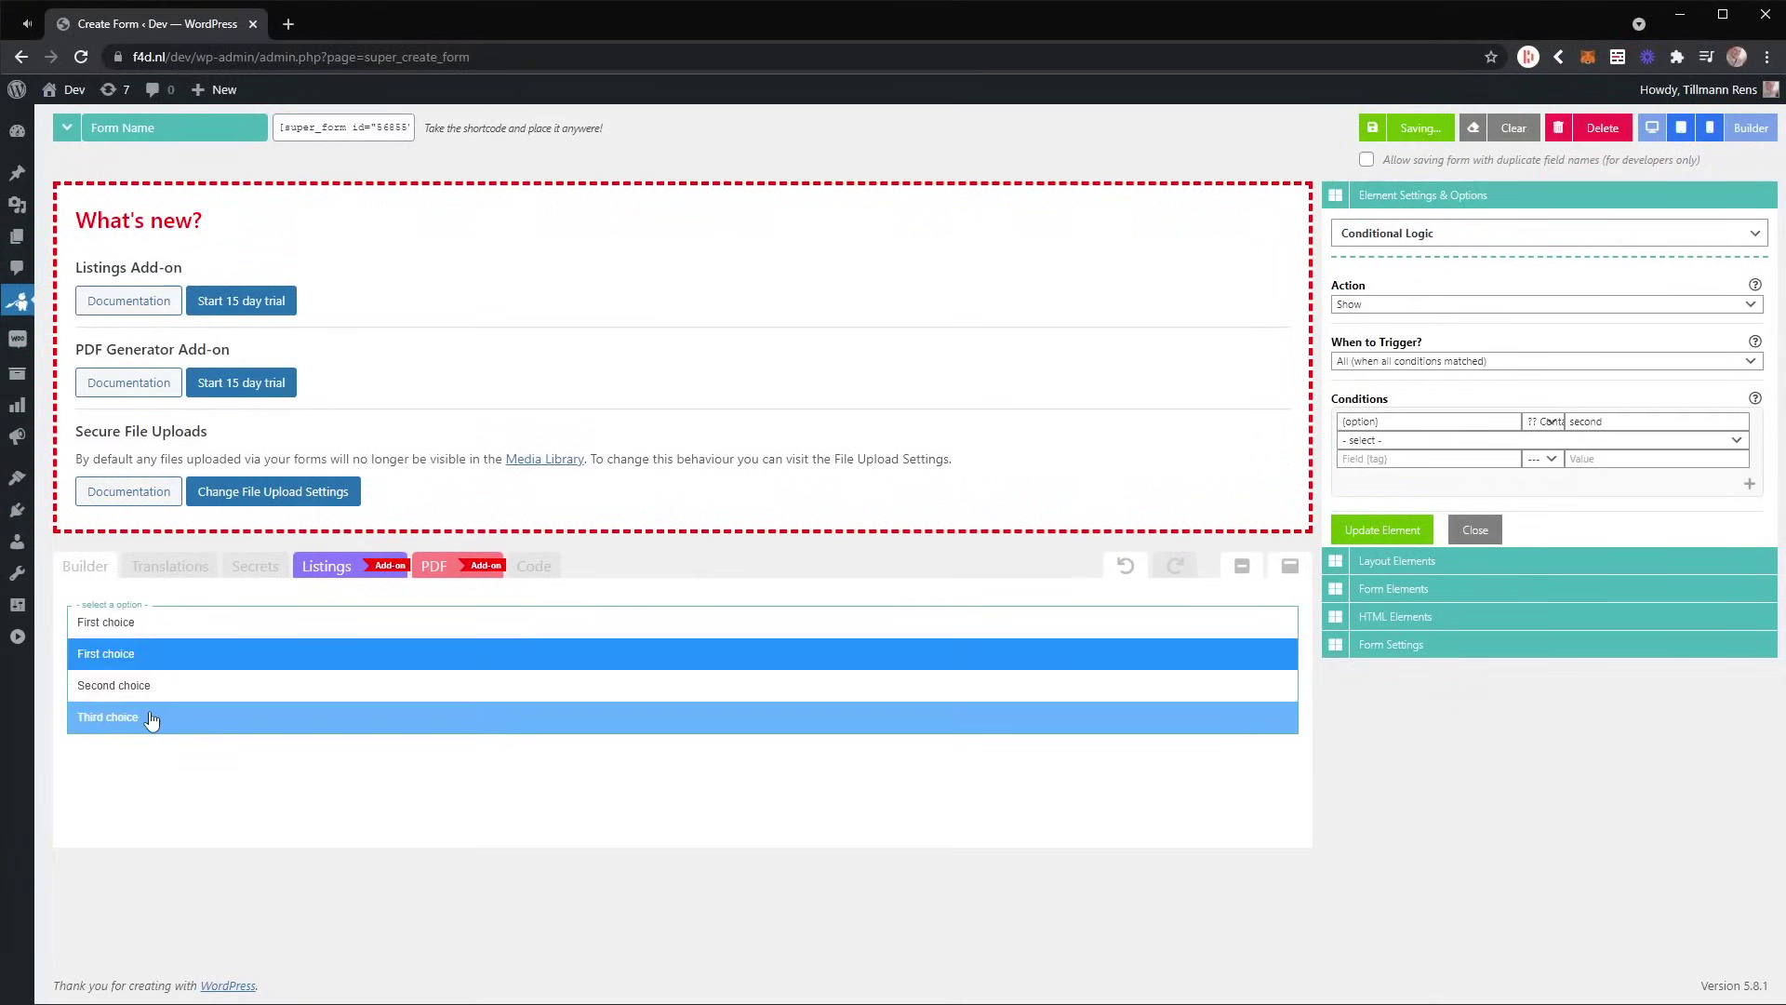
click(150, 719)
click(176, 631)
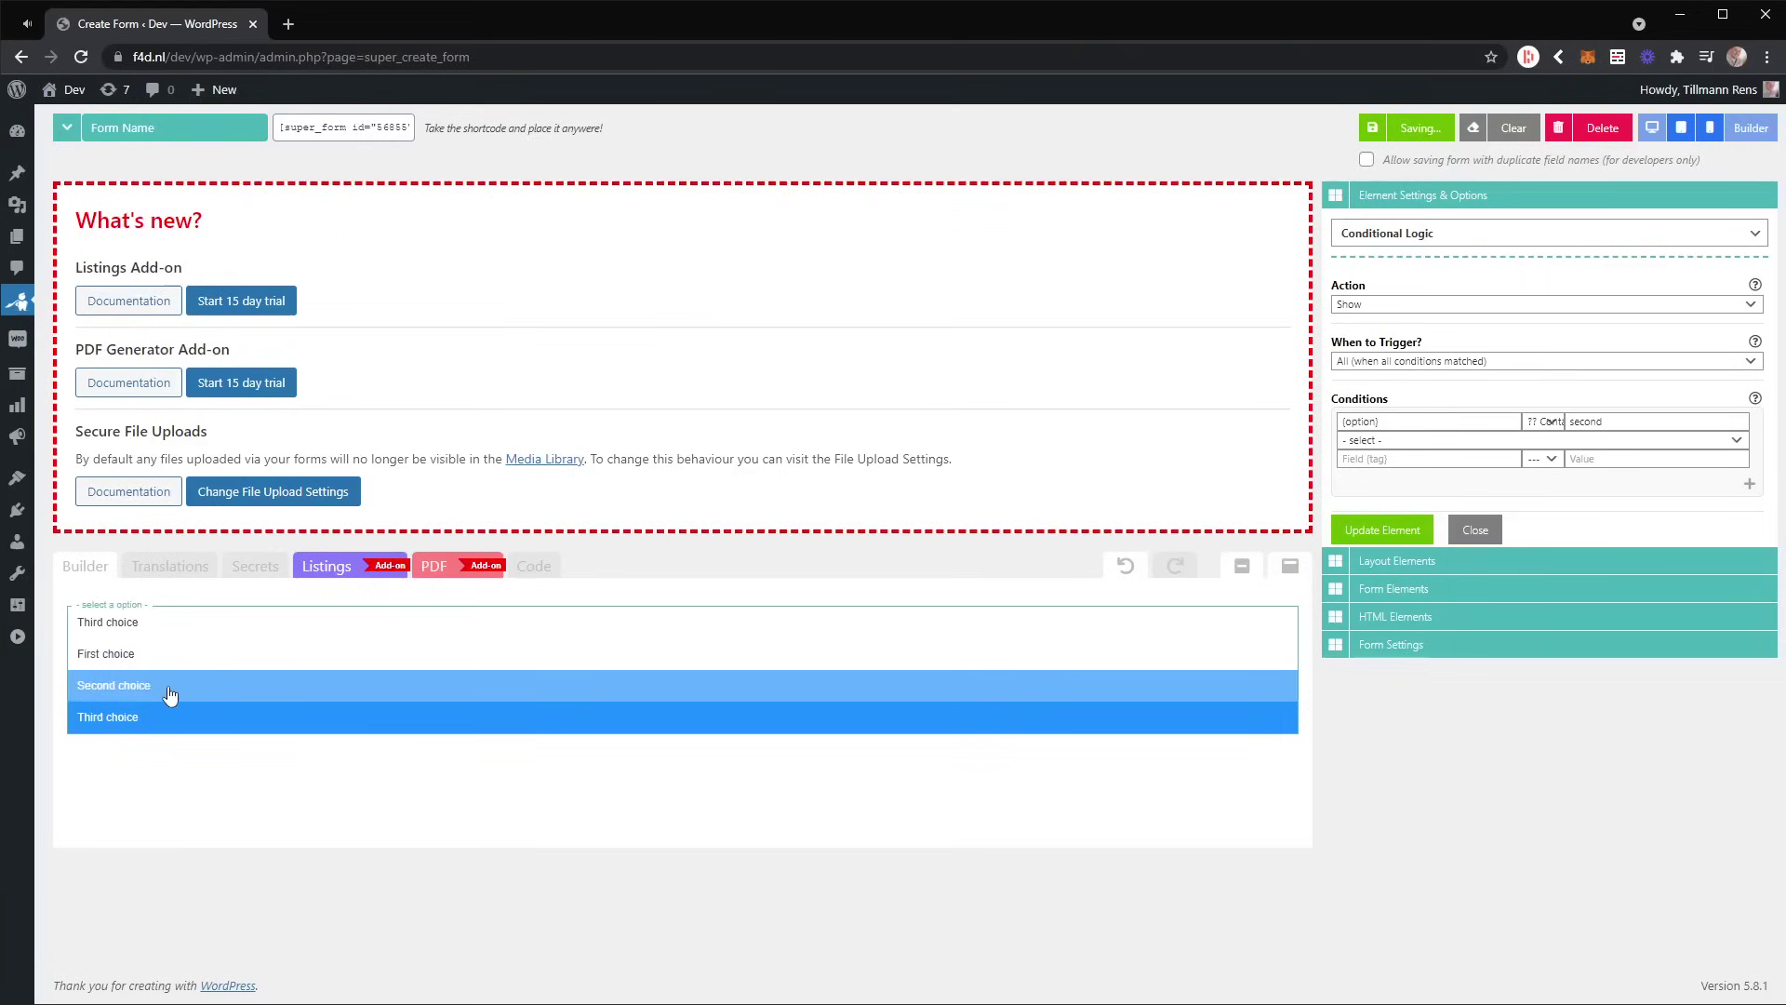
click(164, 688)
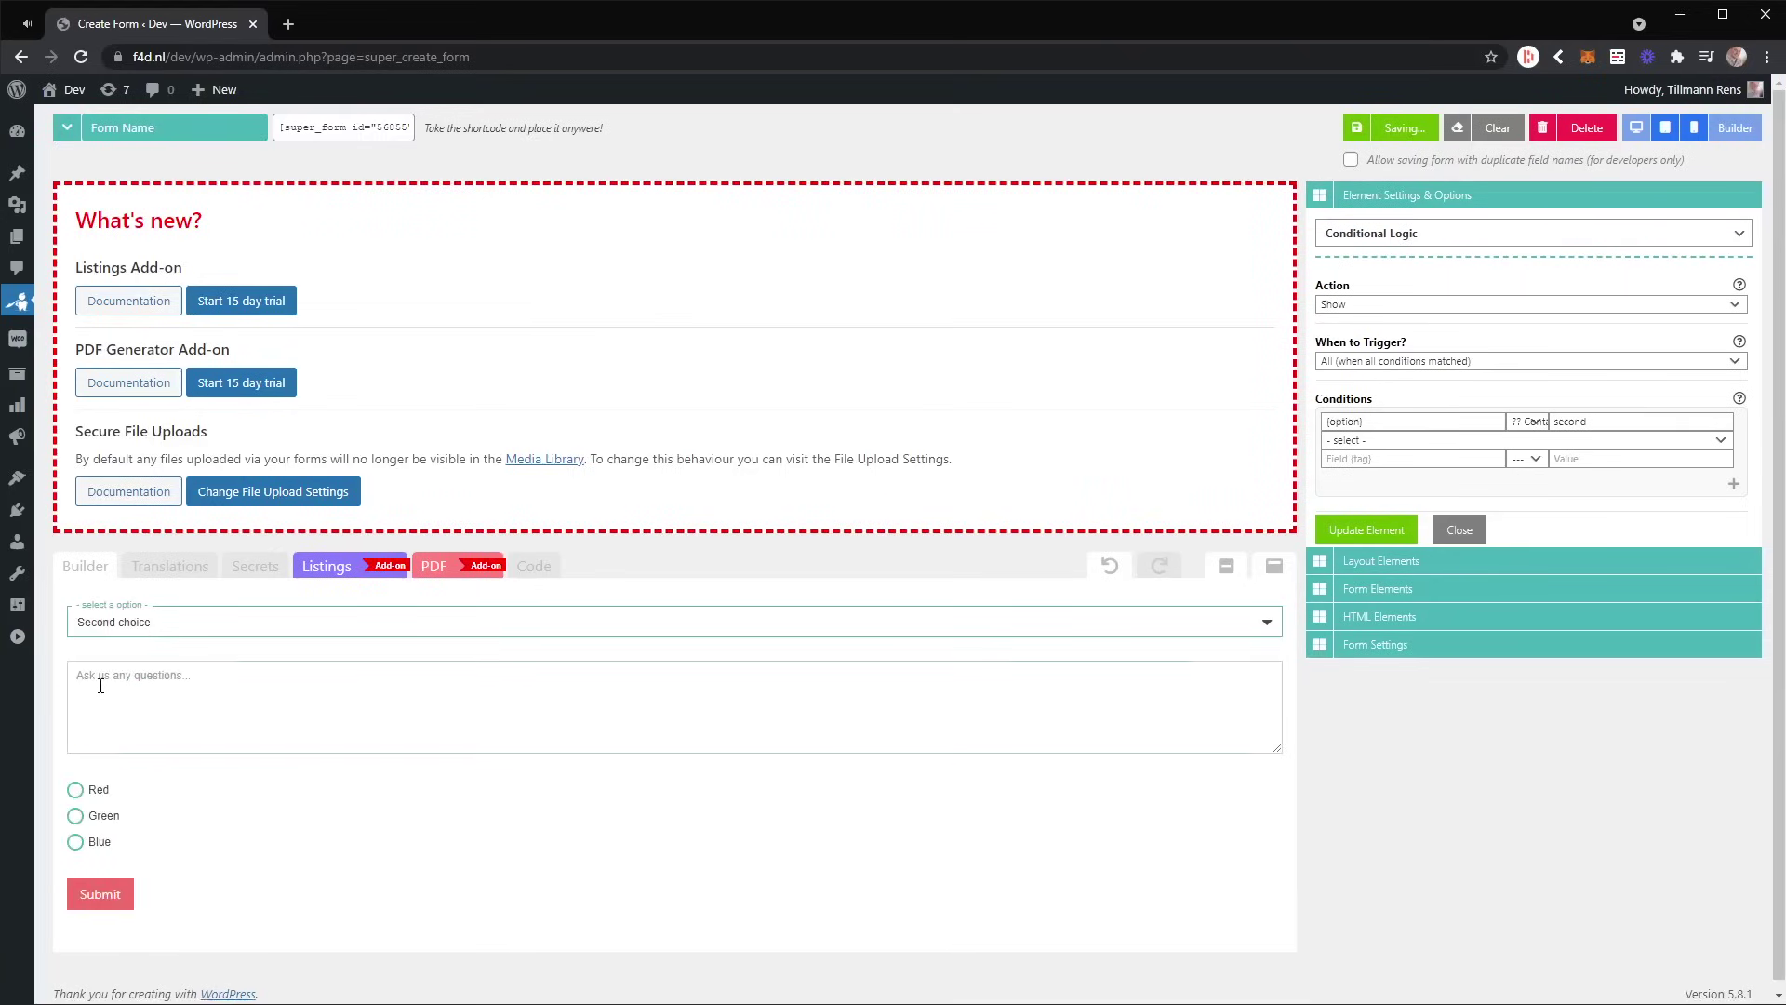
Select the Red radio button, test the dropdown with Second choice and First choice again, and return to the form builder
click(100, 681)
click(95, 835)
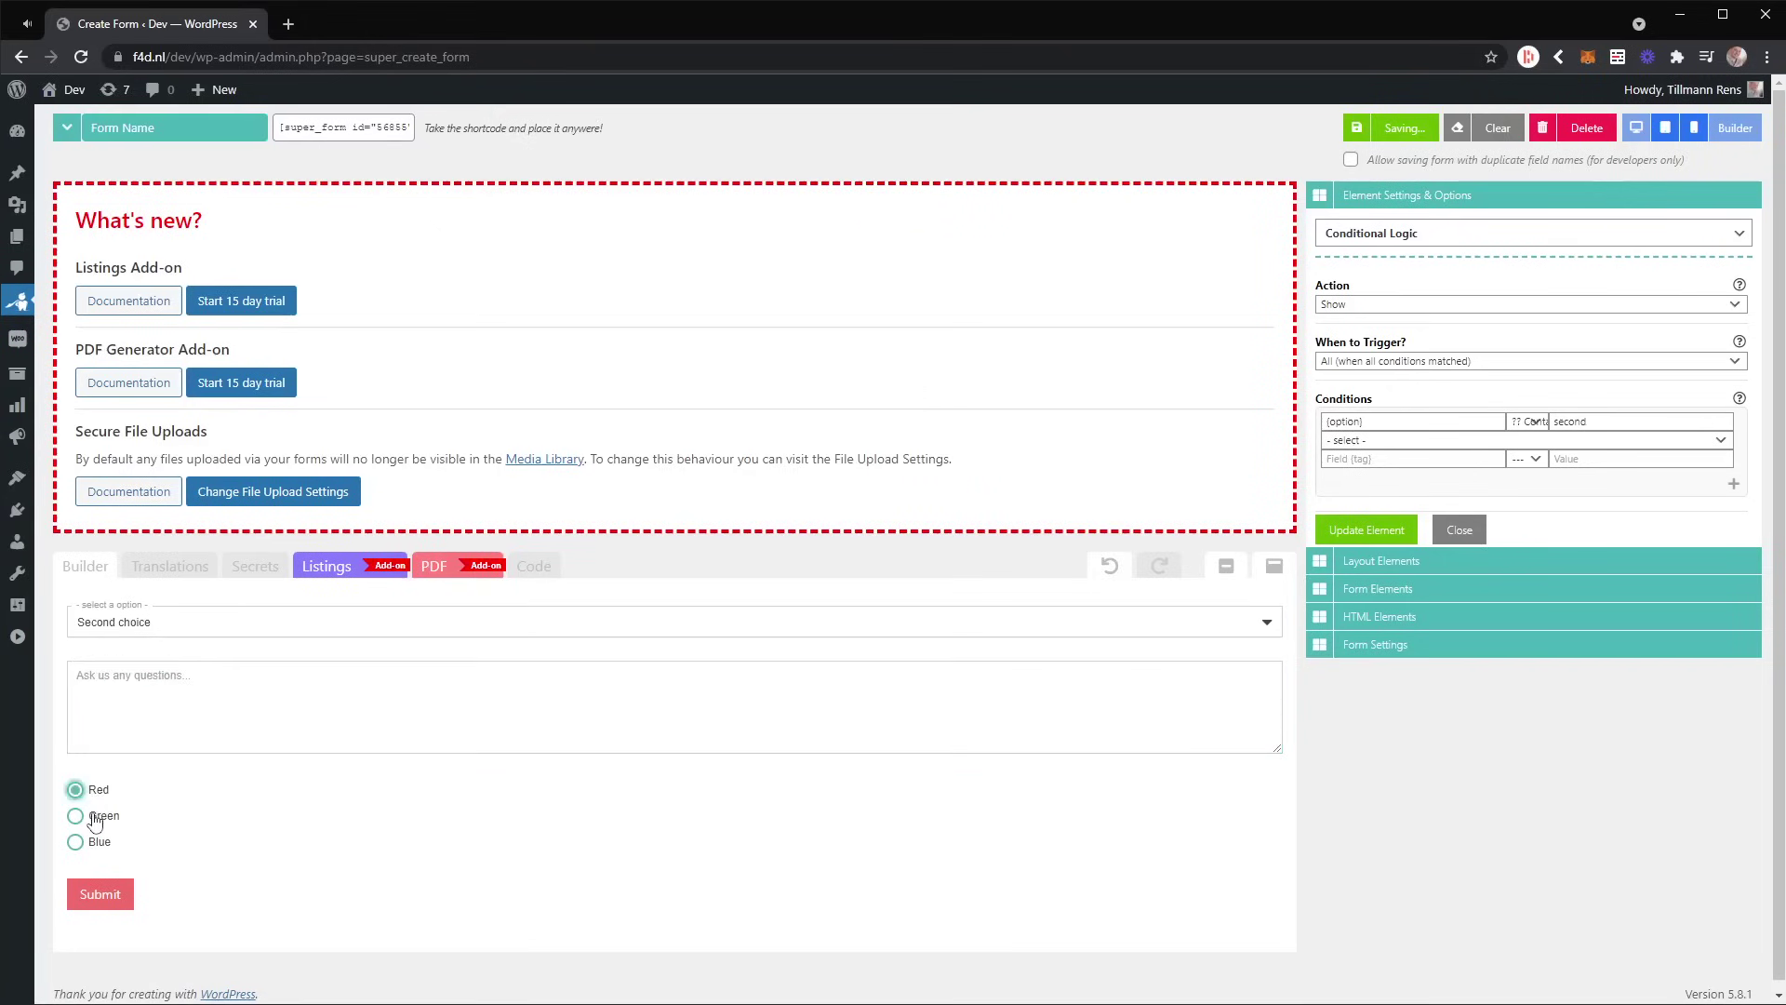
click(99, 792)
click(117, 710)
click(128, 625)
click(125, 684)
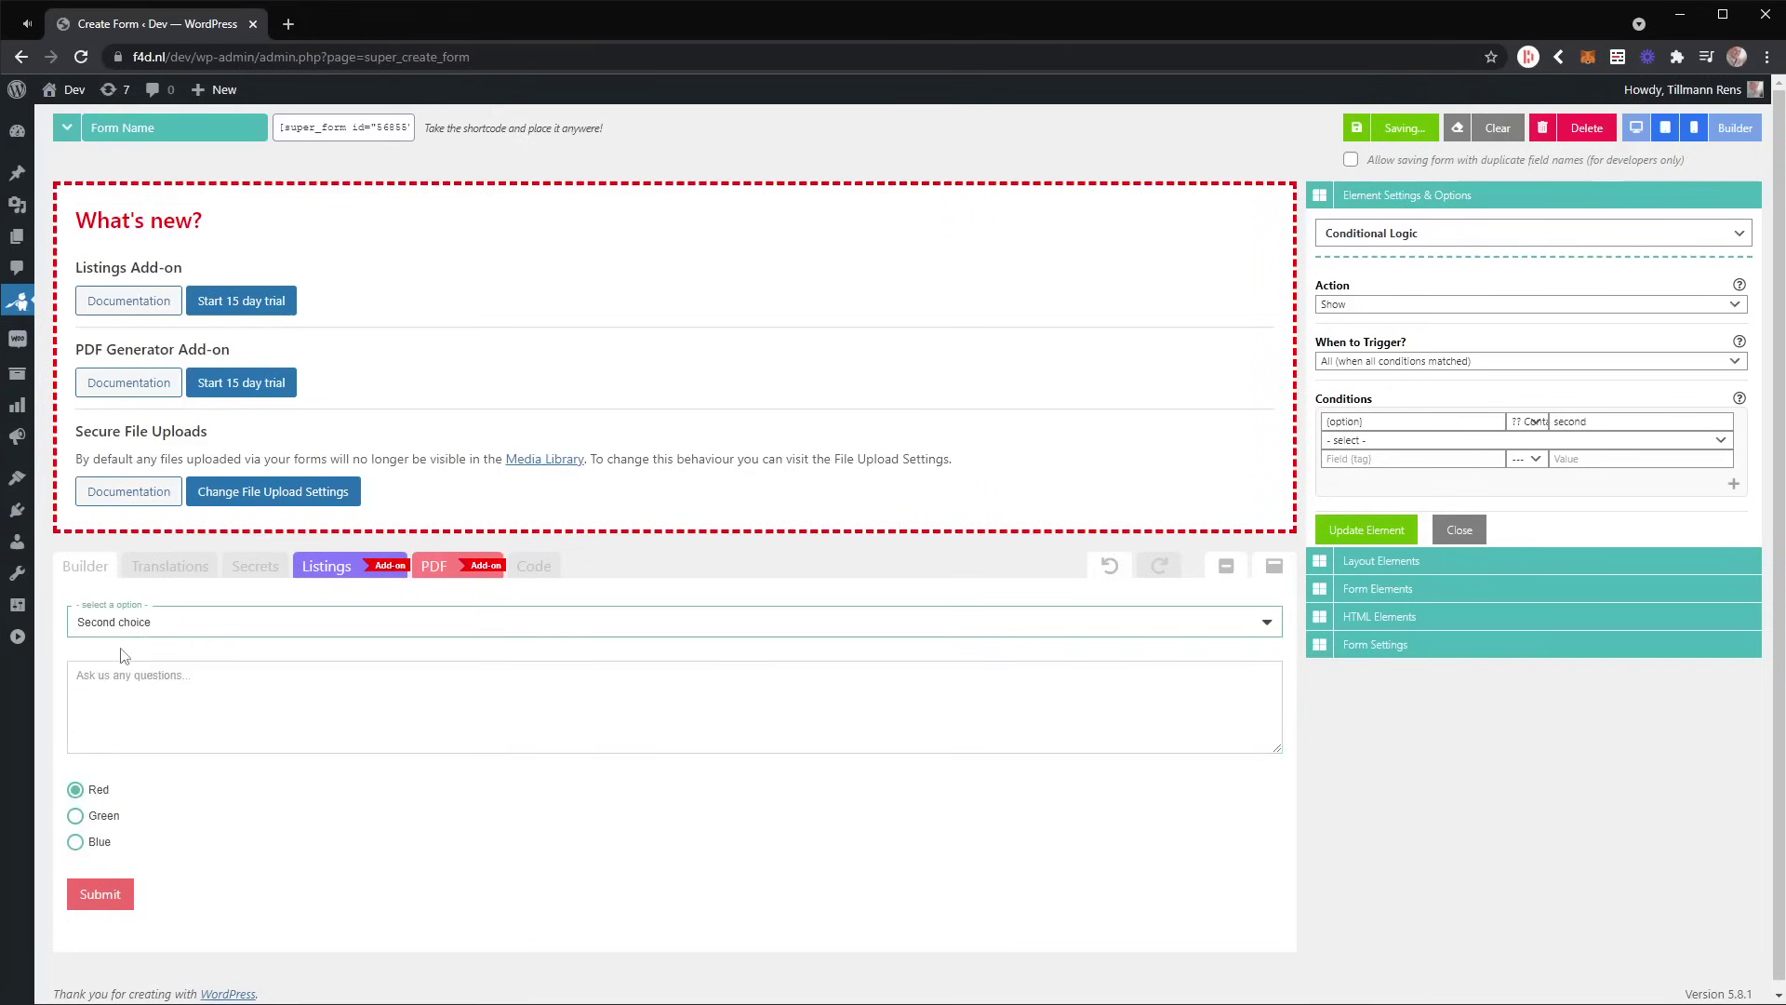
click(125, 630)
click(125, 654)
click(1734, 128)
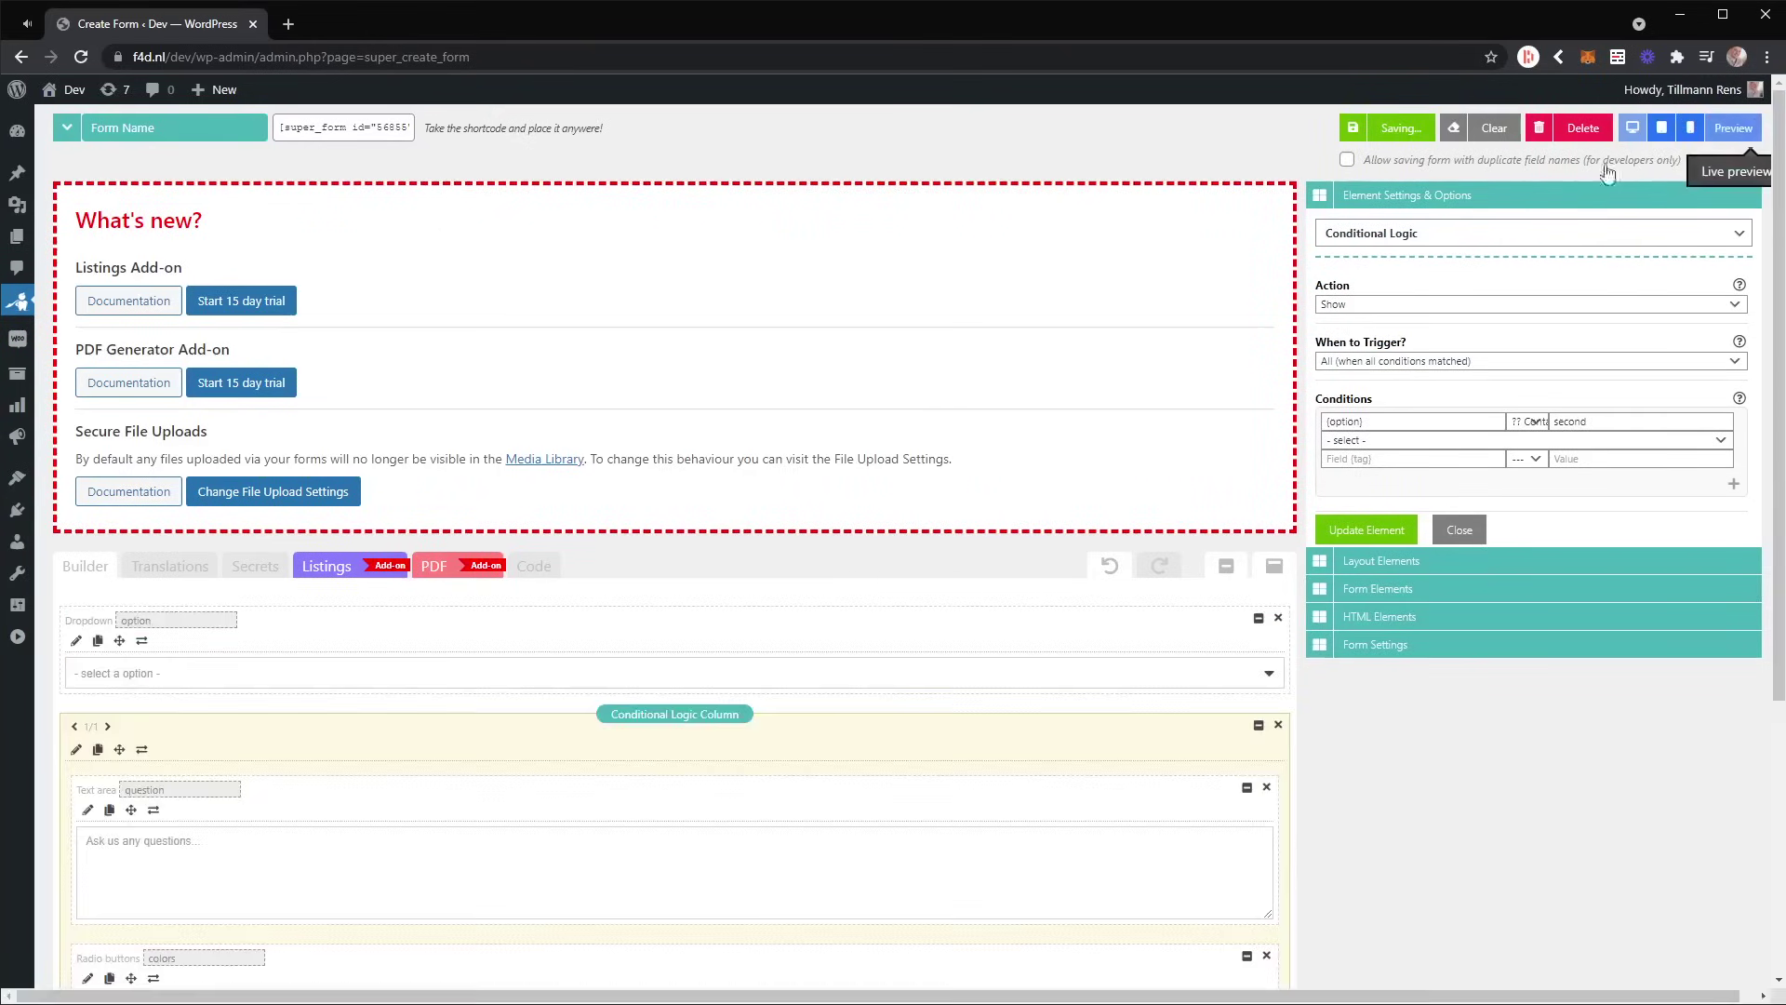
Open the option dropdown's General settings and set the First choice item's value to first_choice;10
click(74, 641)
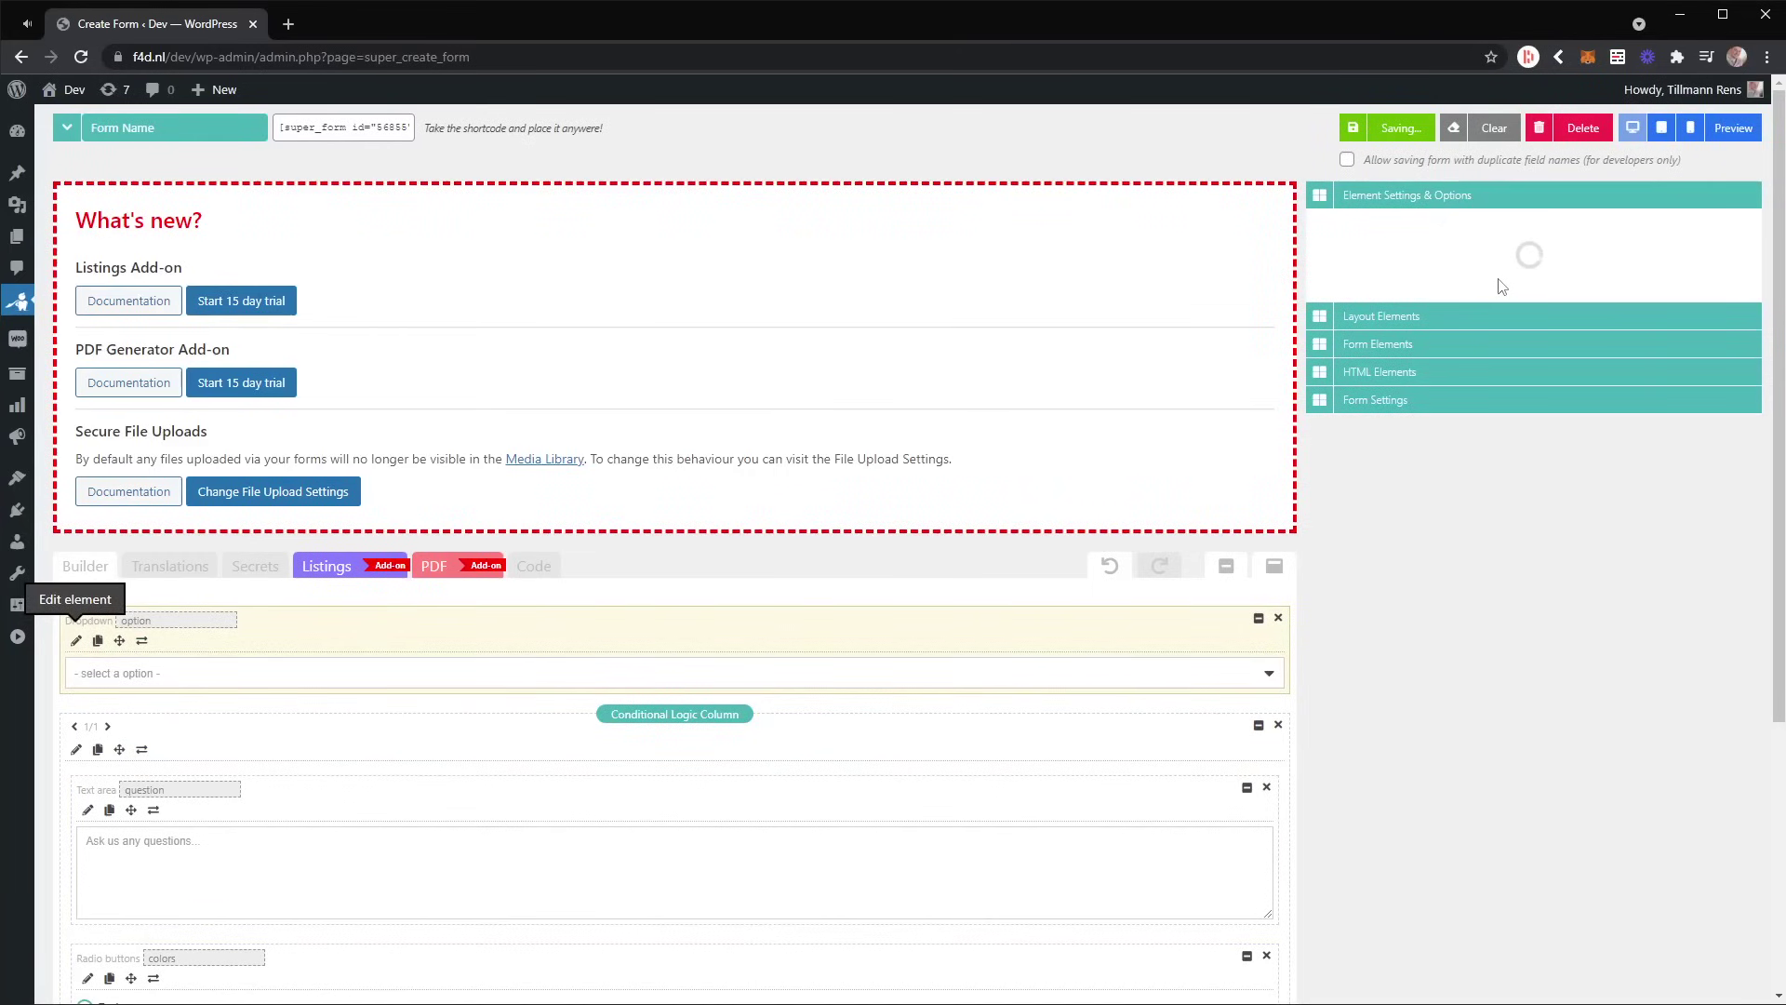
click(1437, 235)
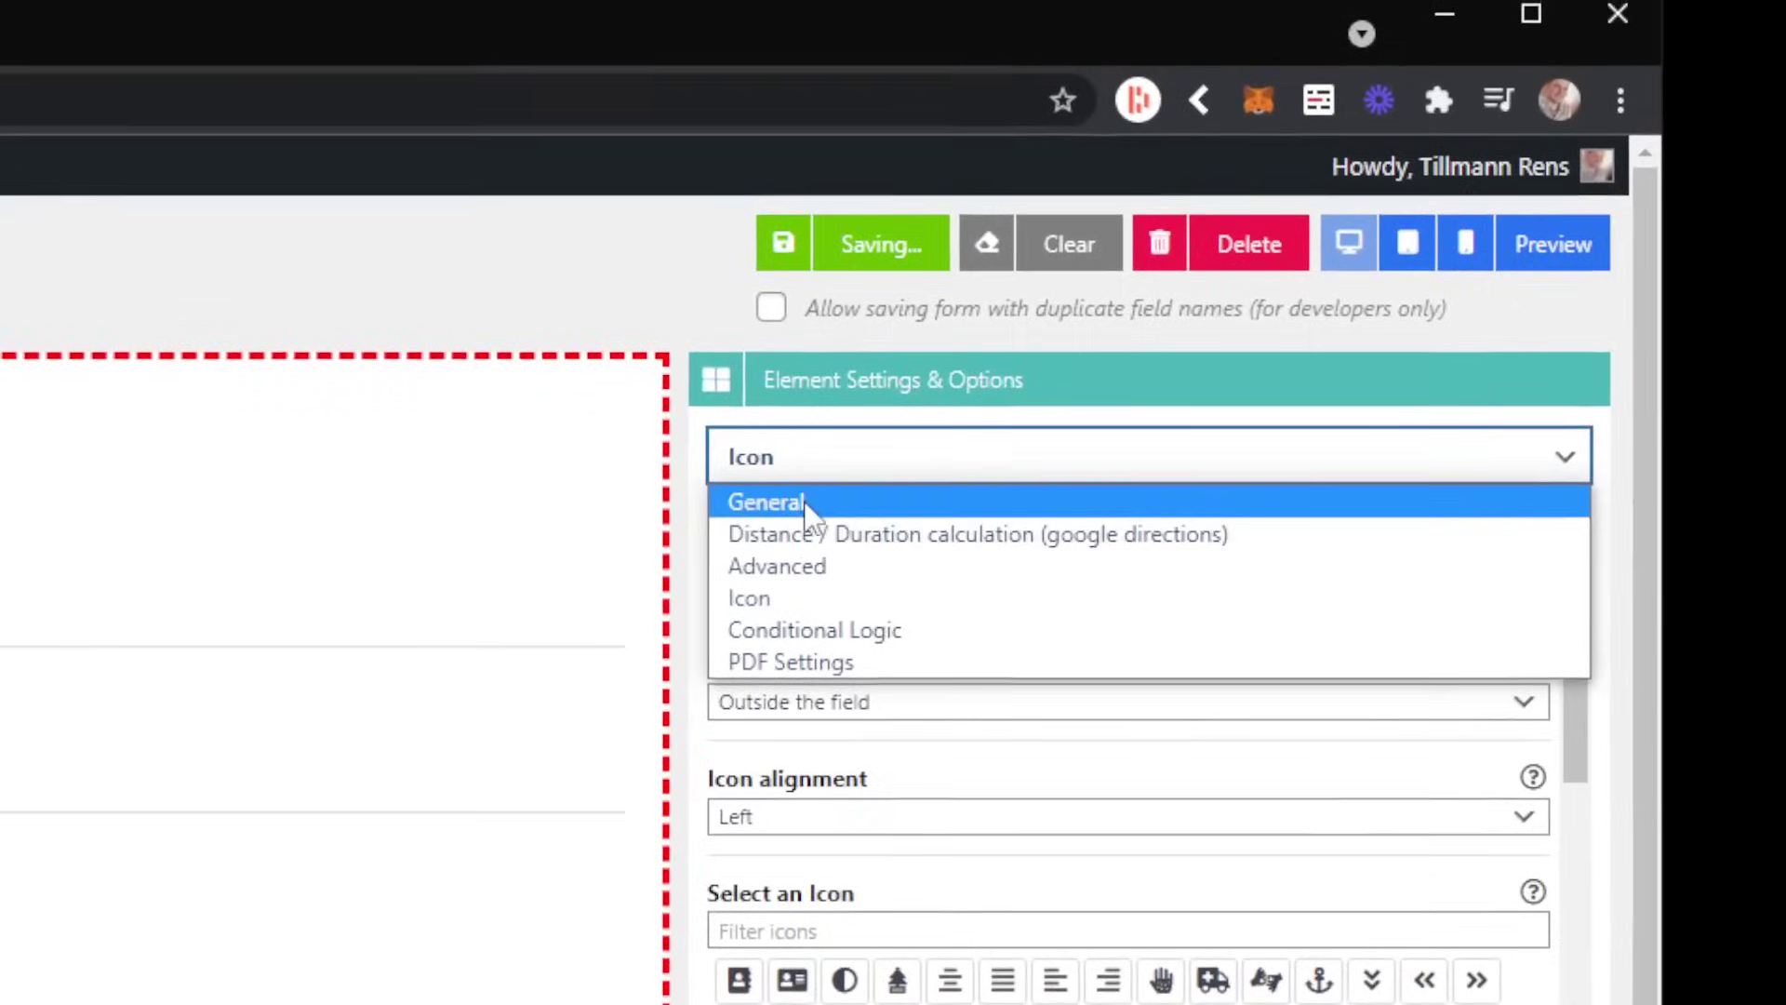
click(1061, 409)
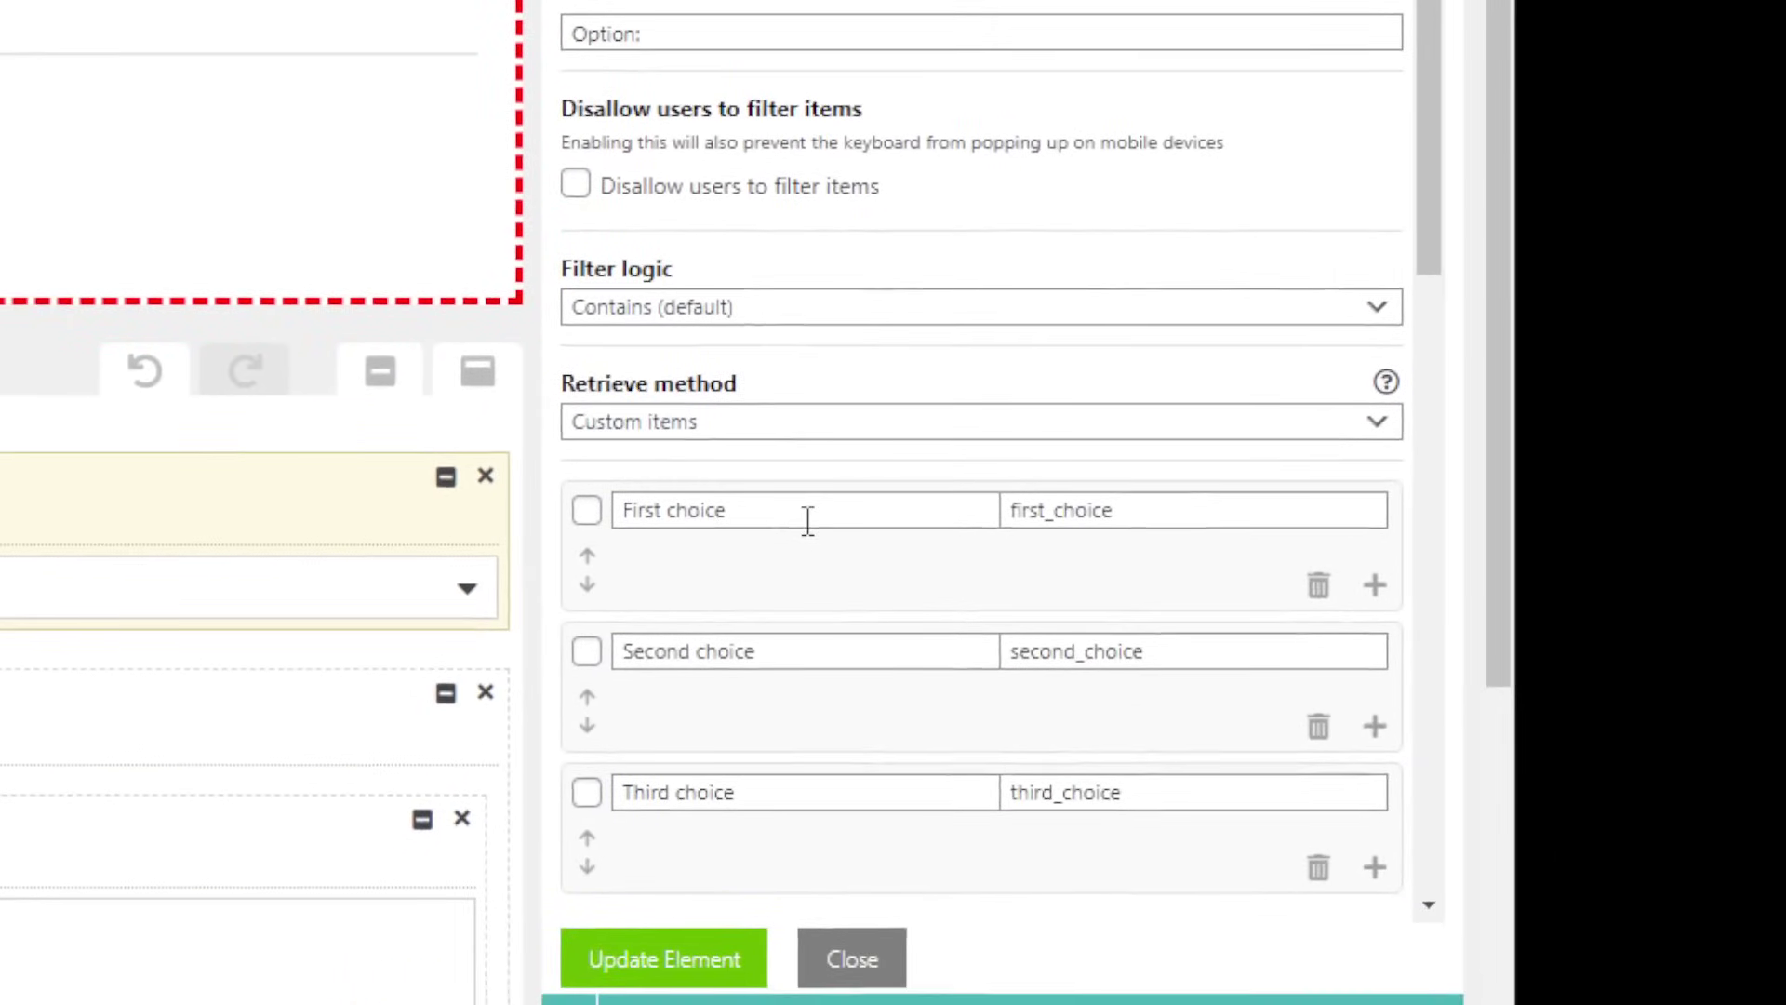
click(1161, 509)
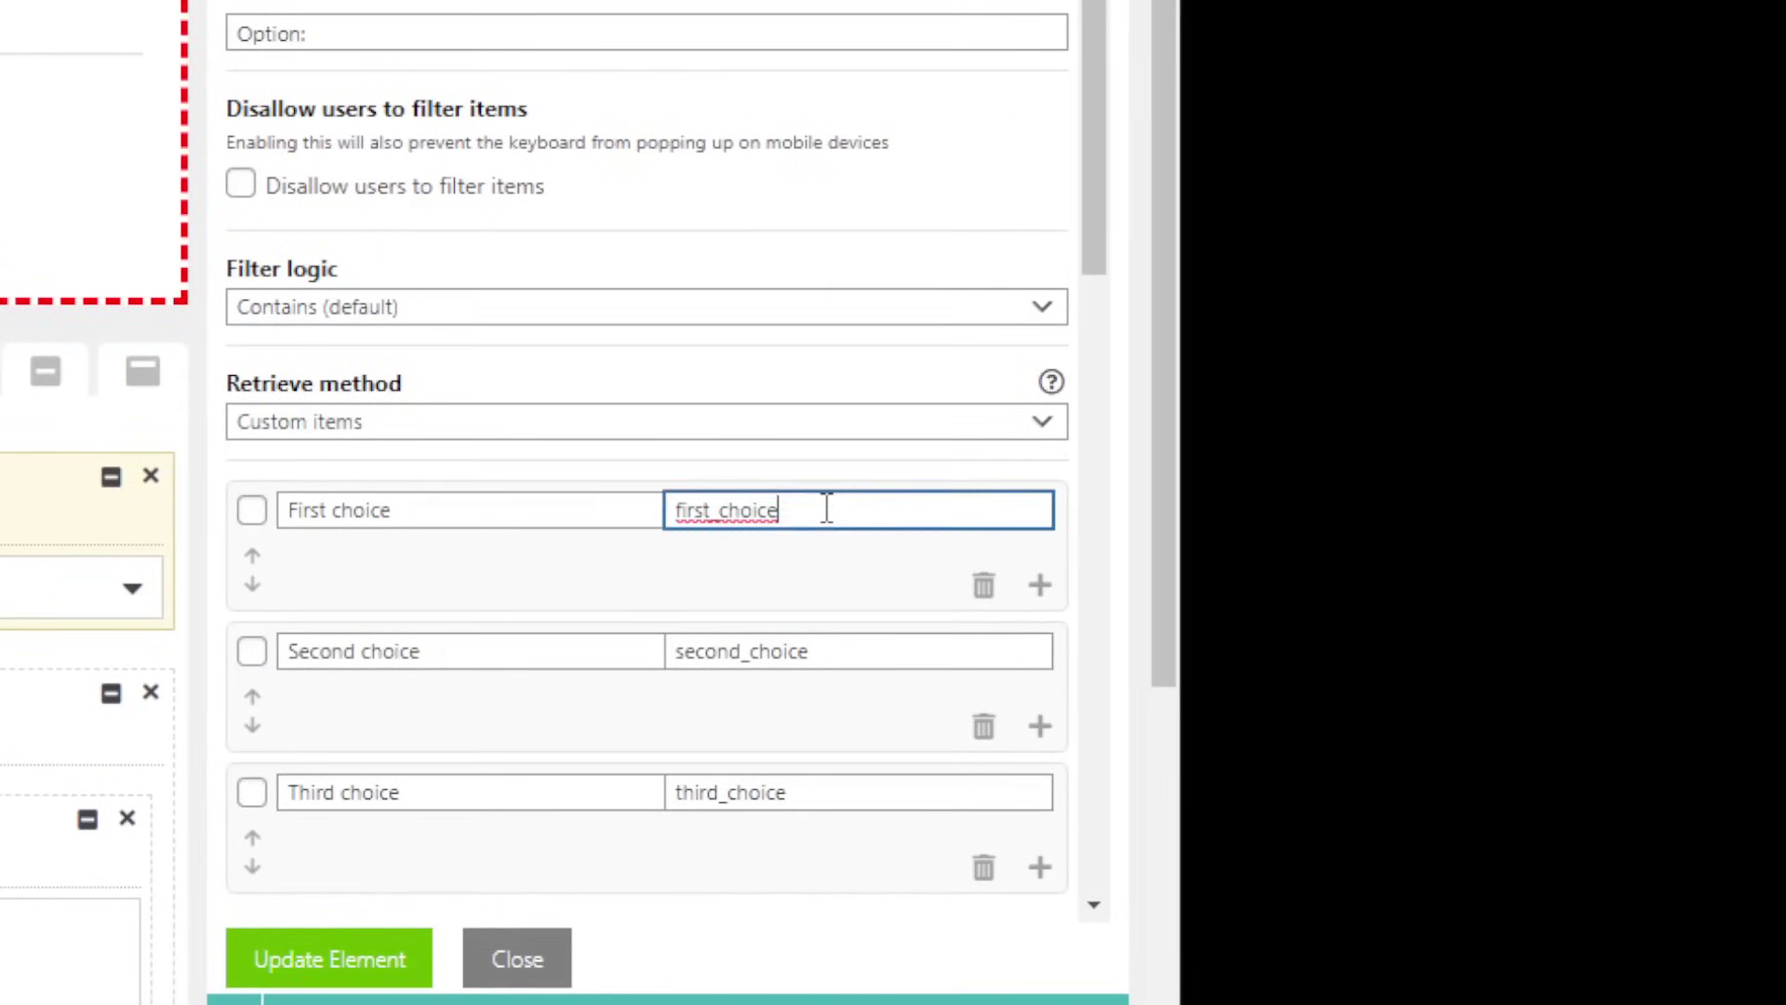
drag(827, 508, 651, 508)
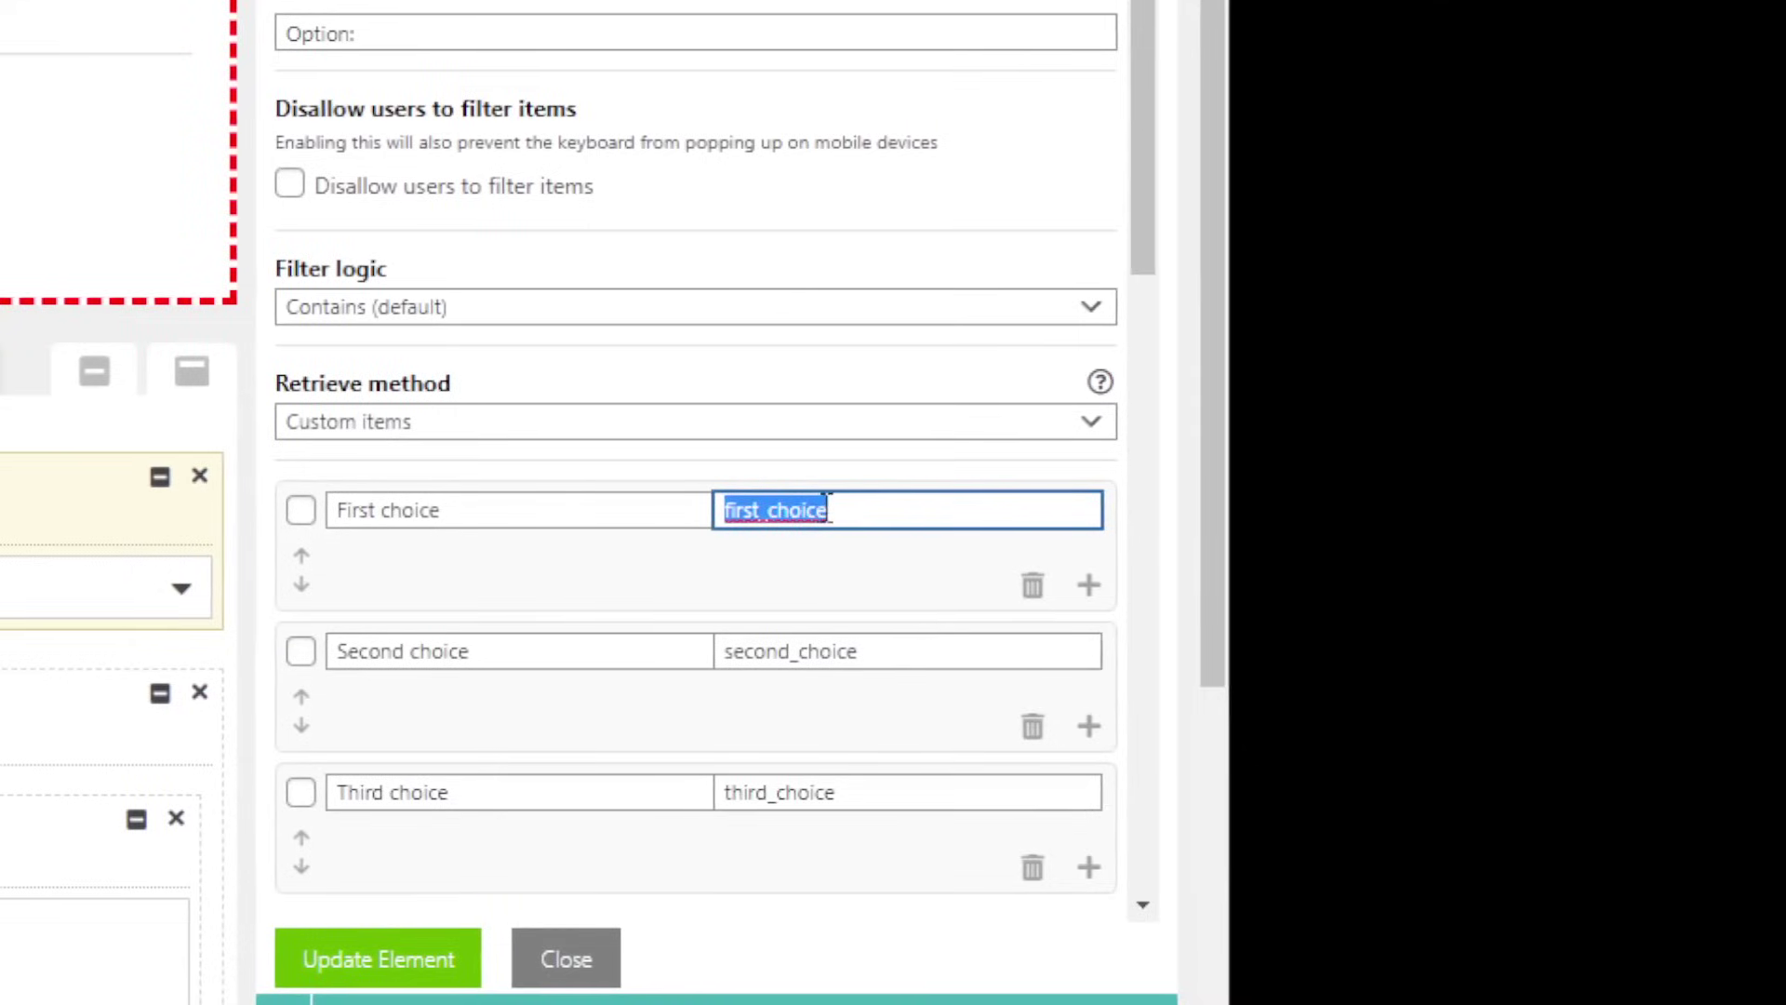
click(829, 508)
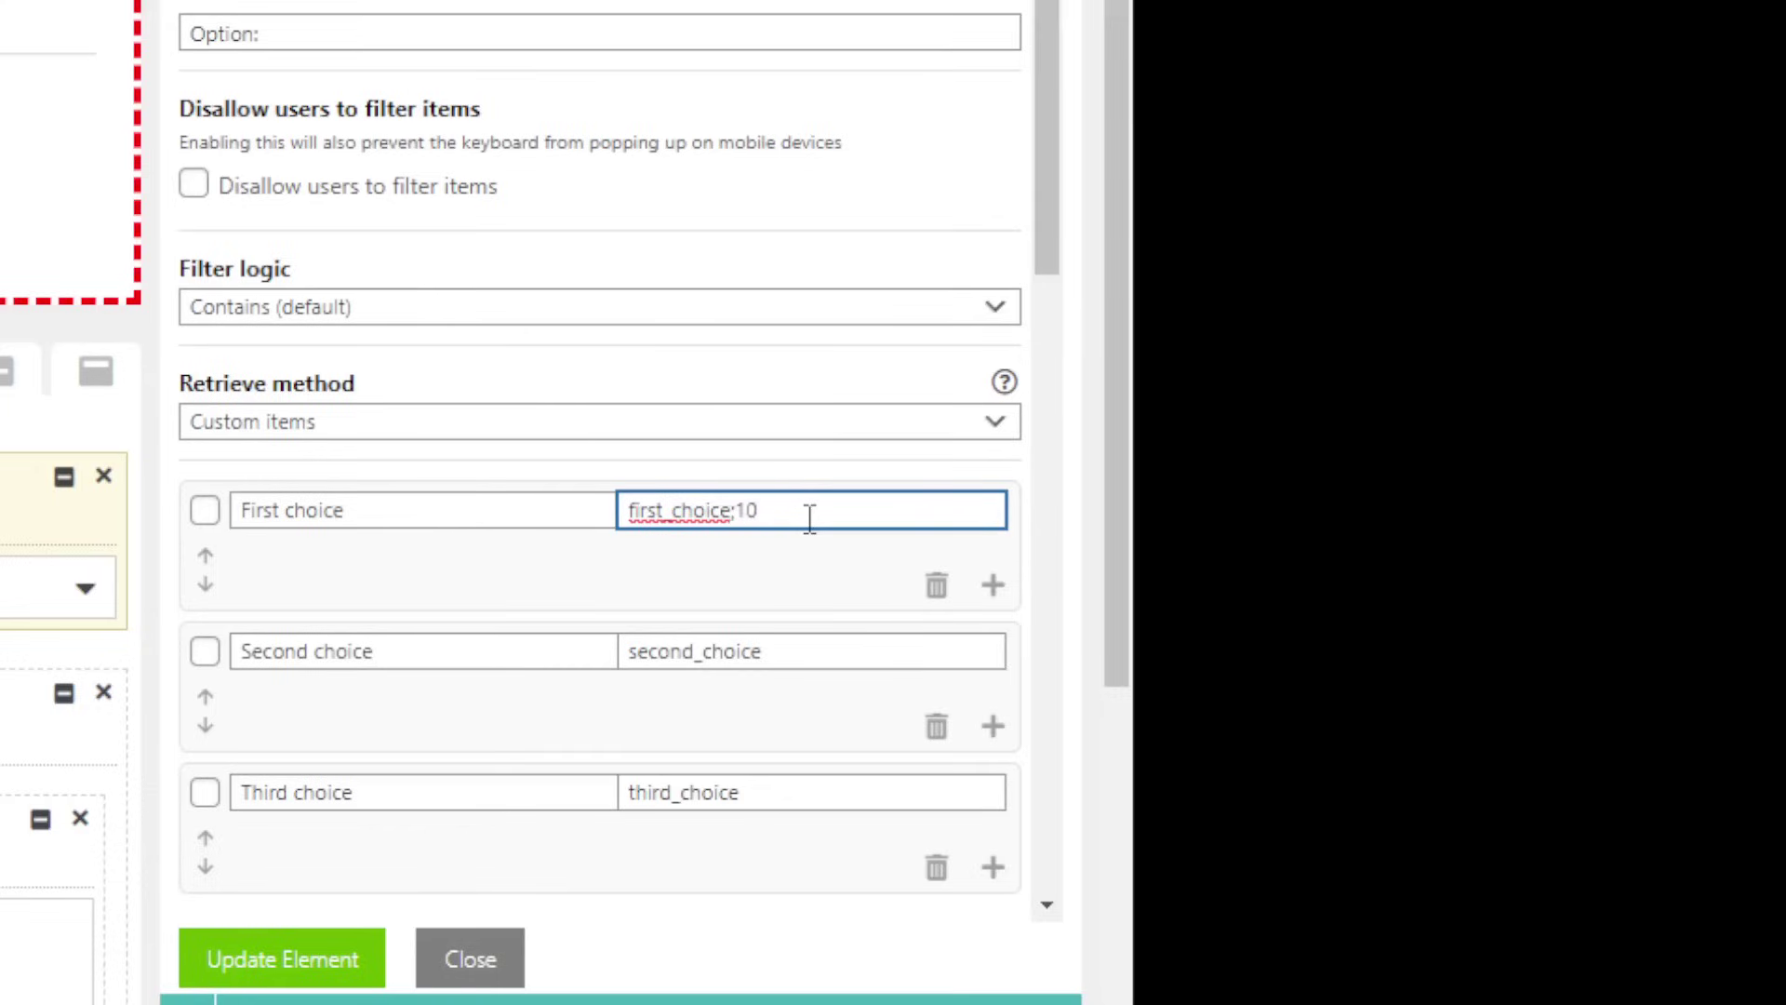
drag(730, 515, 810, 505)
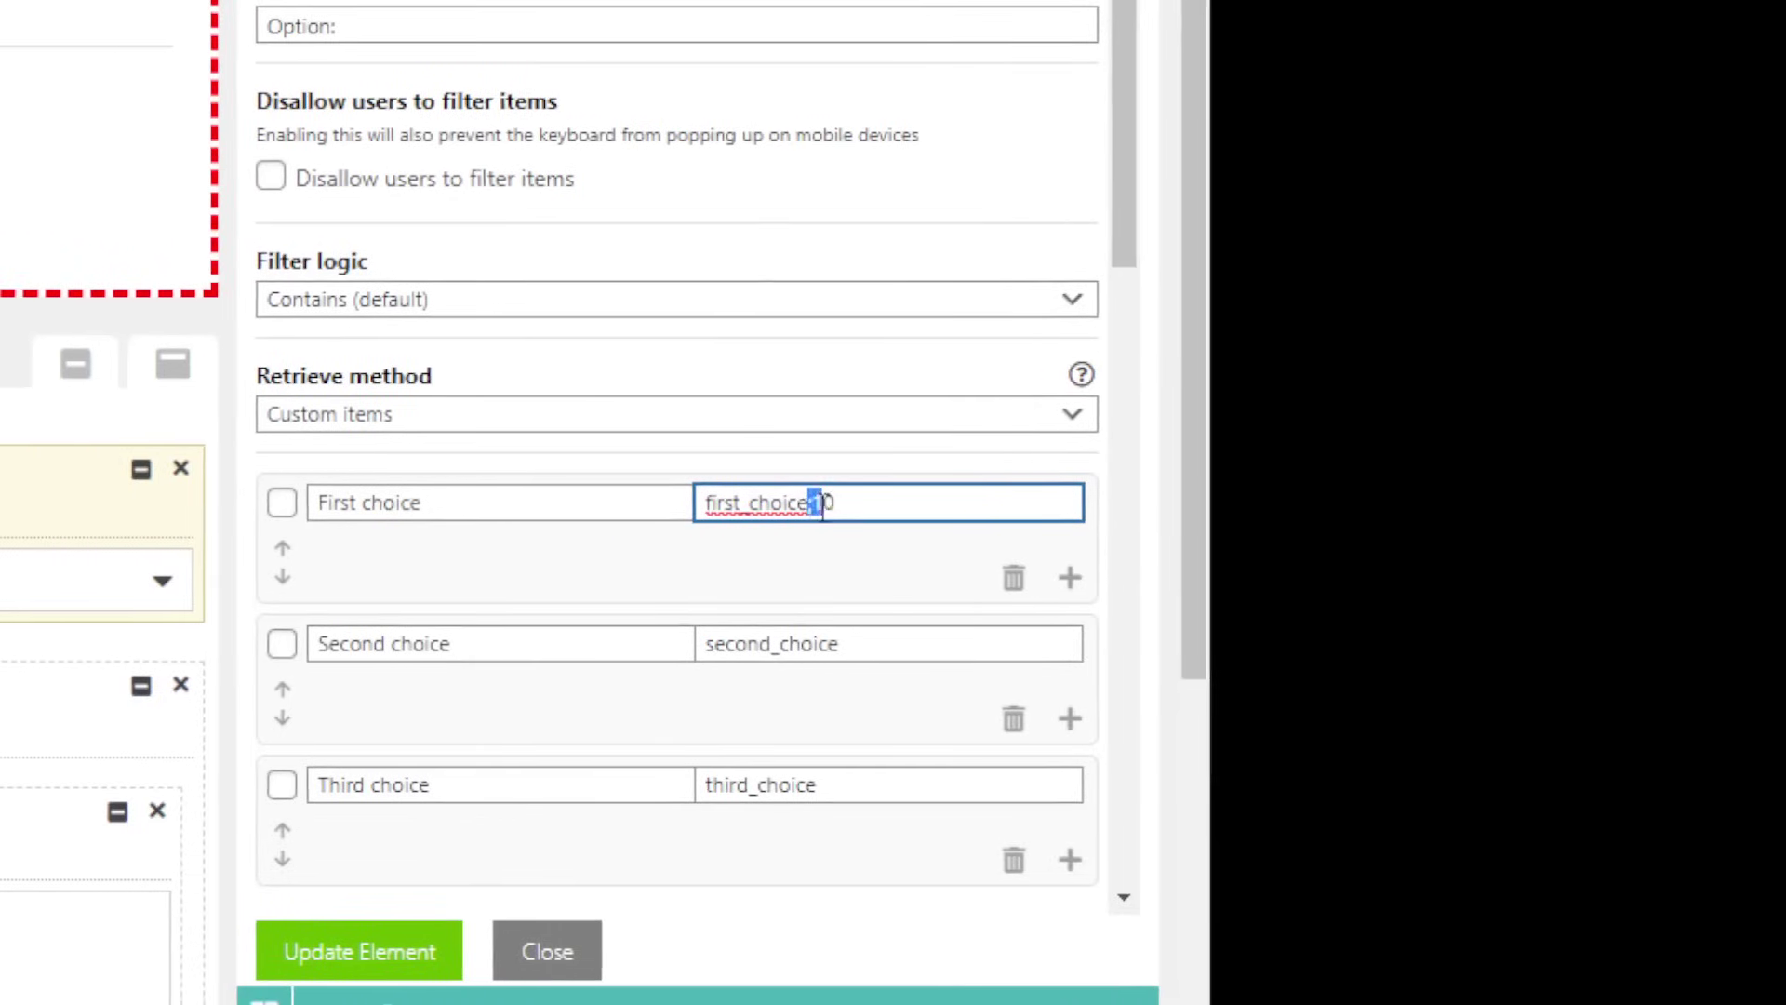
click(846, 505)
click(808, 505)
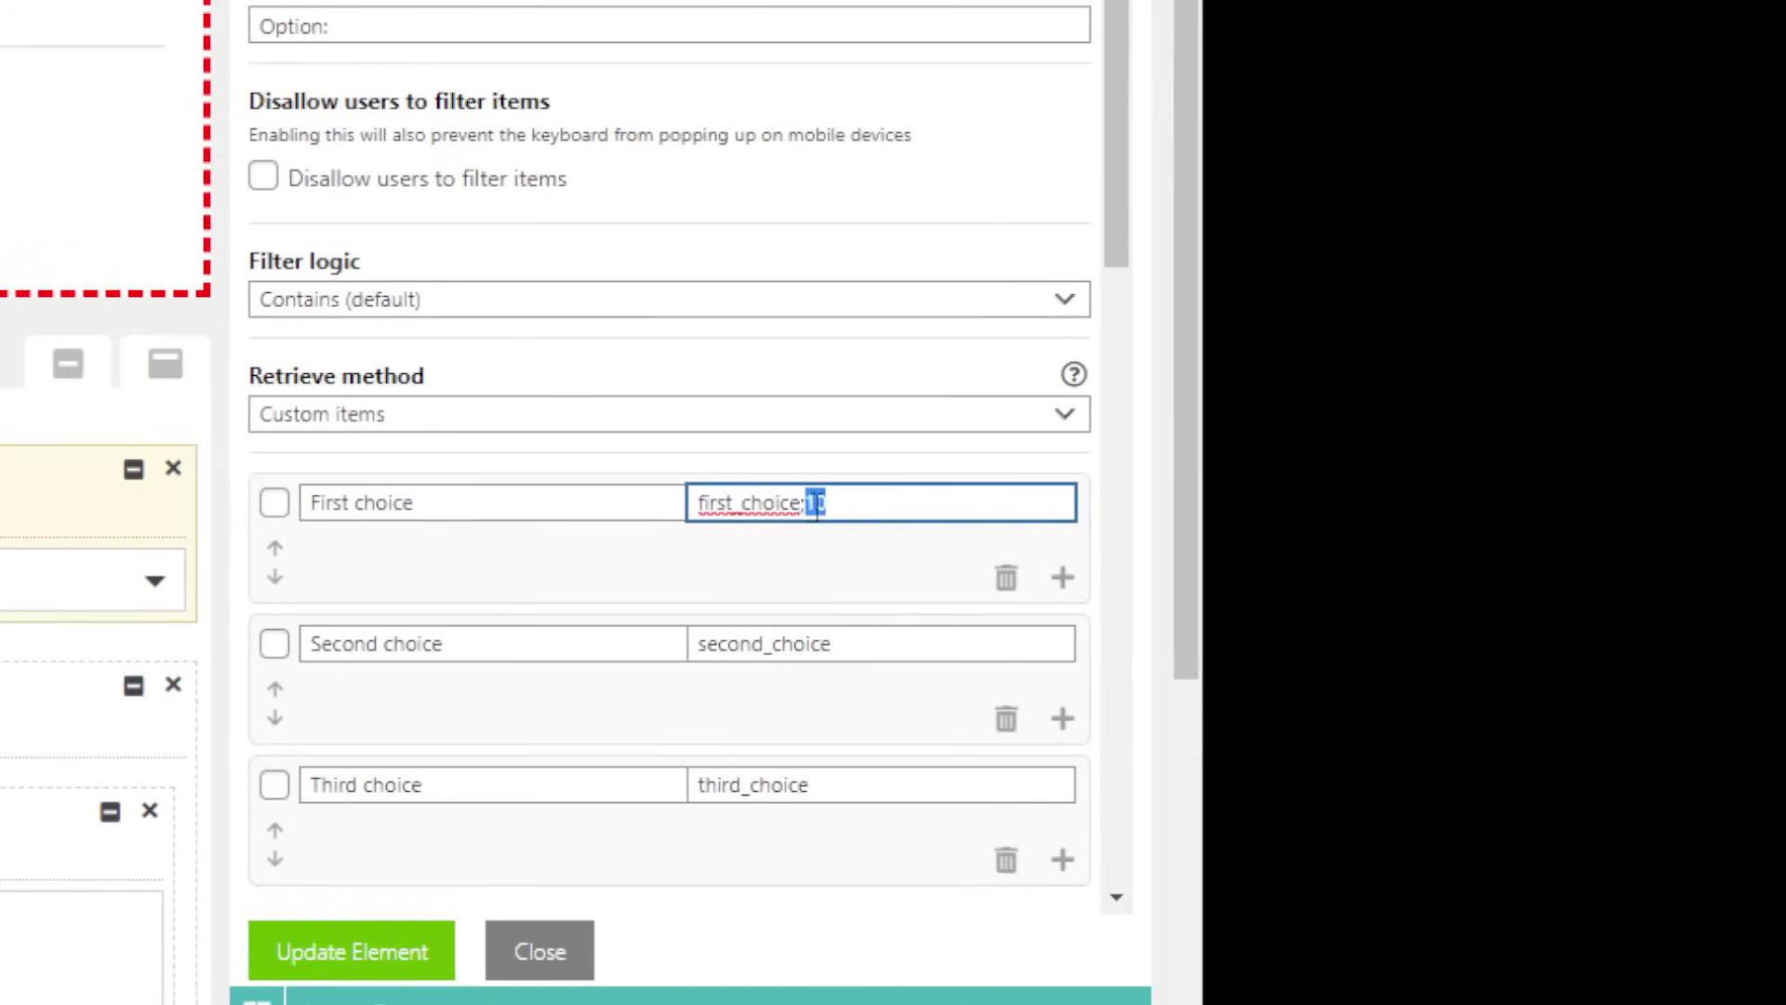
click(858, 508)
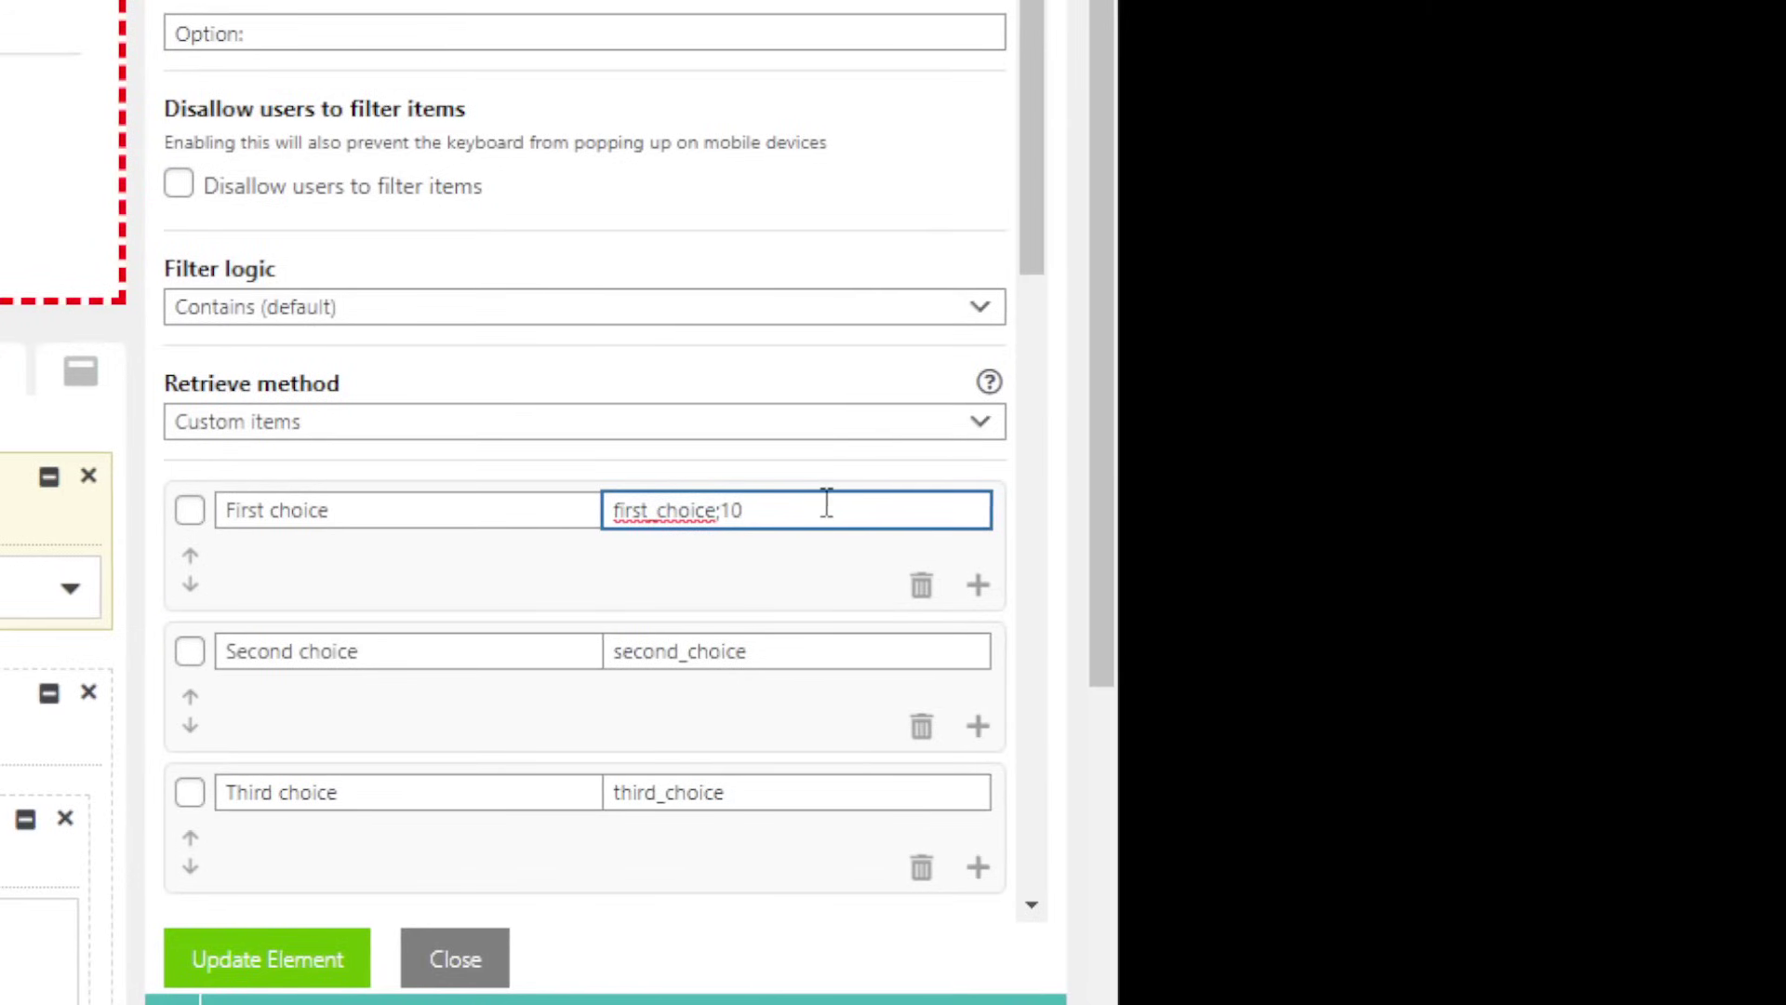
Try appending a third part, ;true, to the First choice item's value and remove it again
text(;true)
text(;)
key(BackSpace)
key(BackSpace)
key(BackSpace)
key(BackSpace)
key(BackSpace)
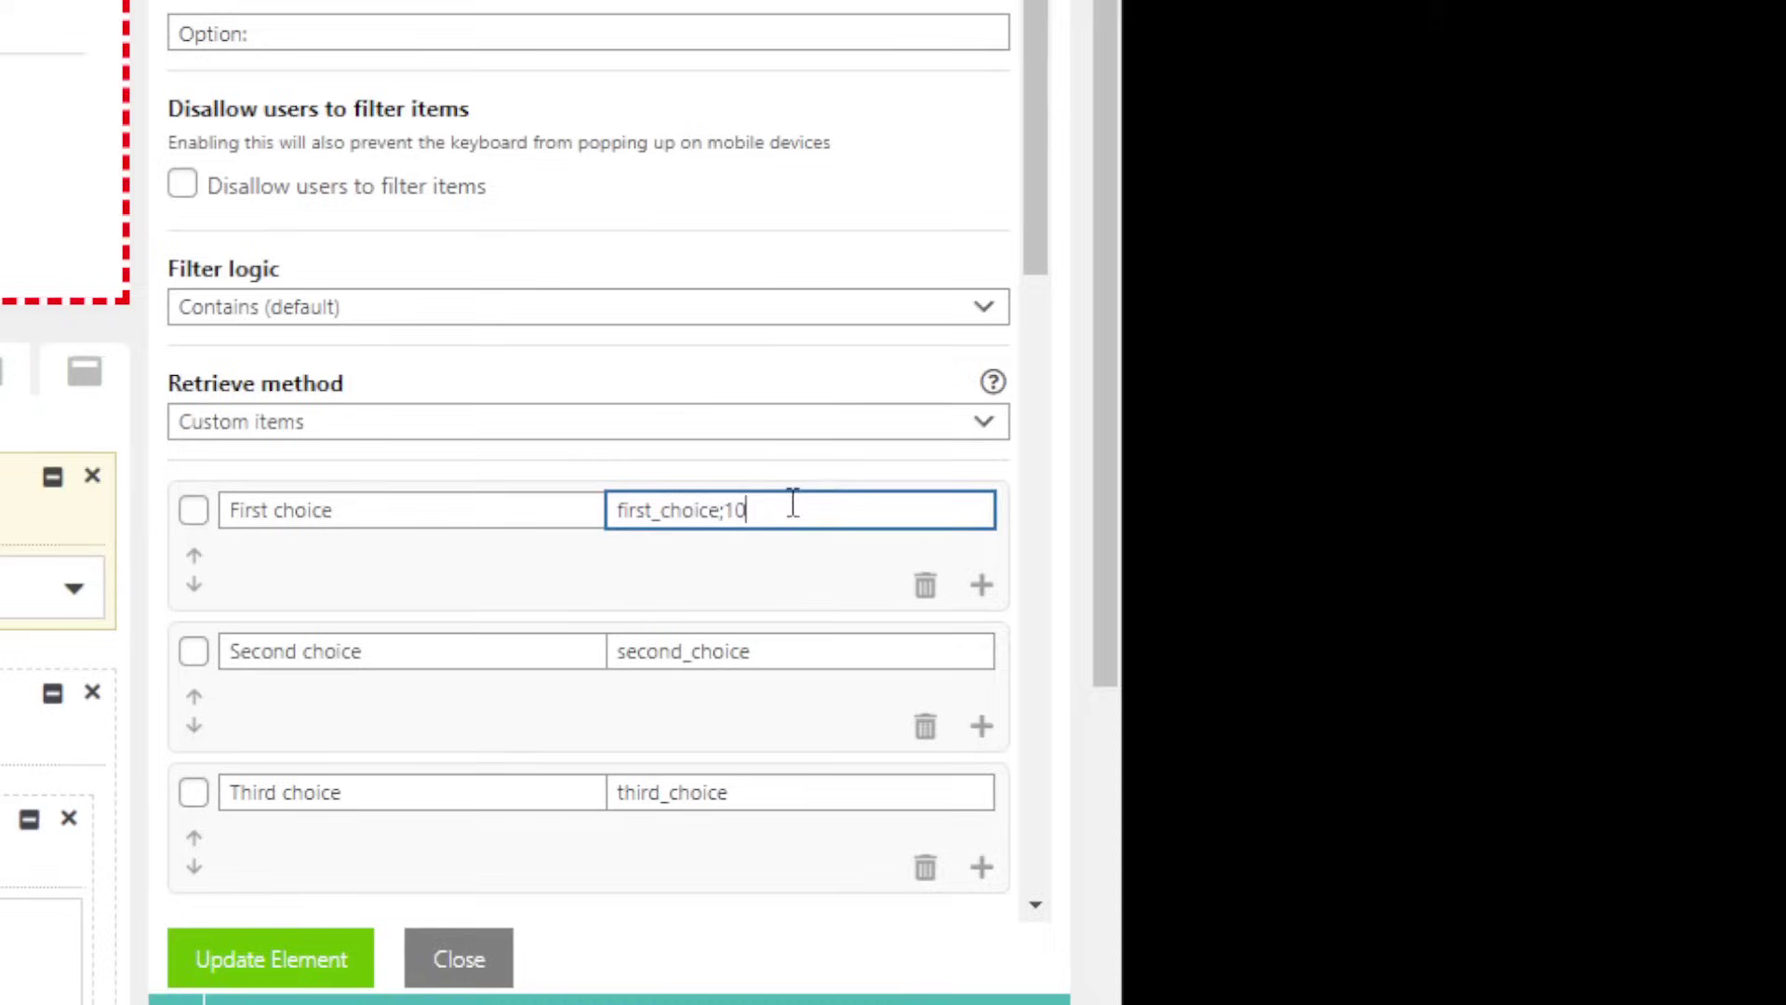
Set the other two items' values to second_choice;20 and third_choice;30, and update the dropdown element
click(784, 650)
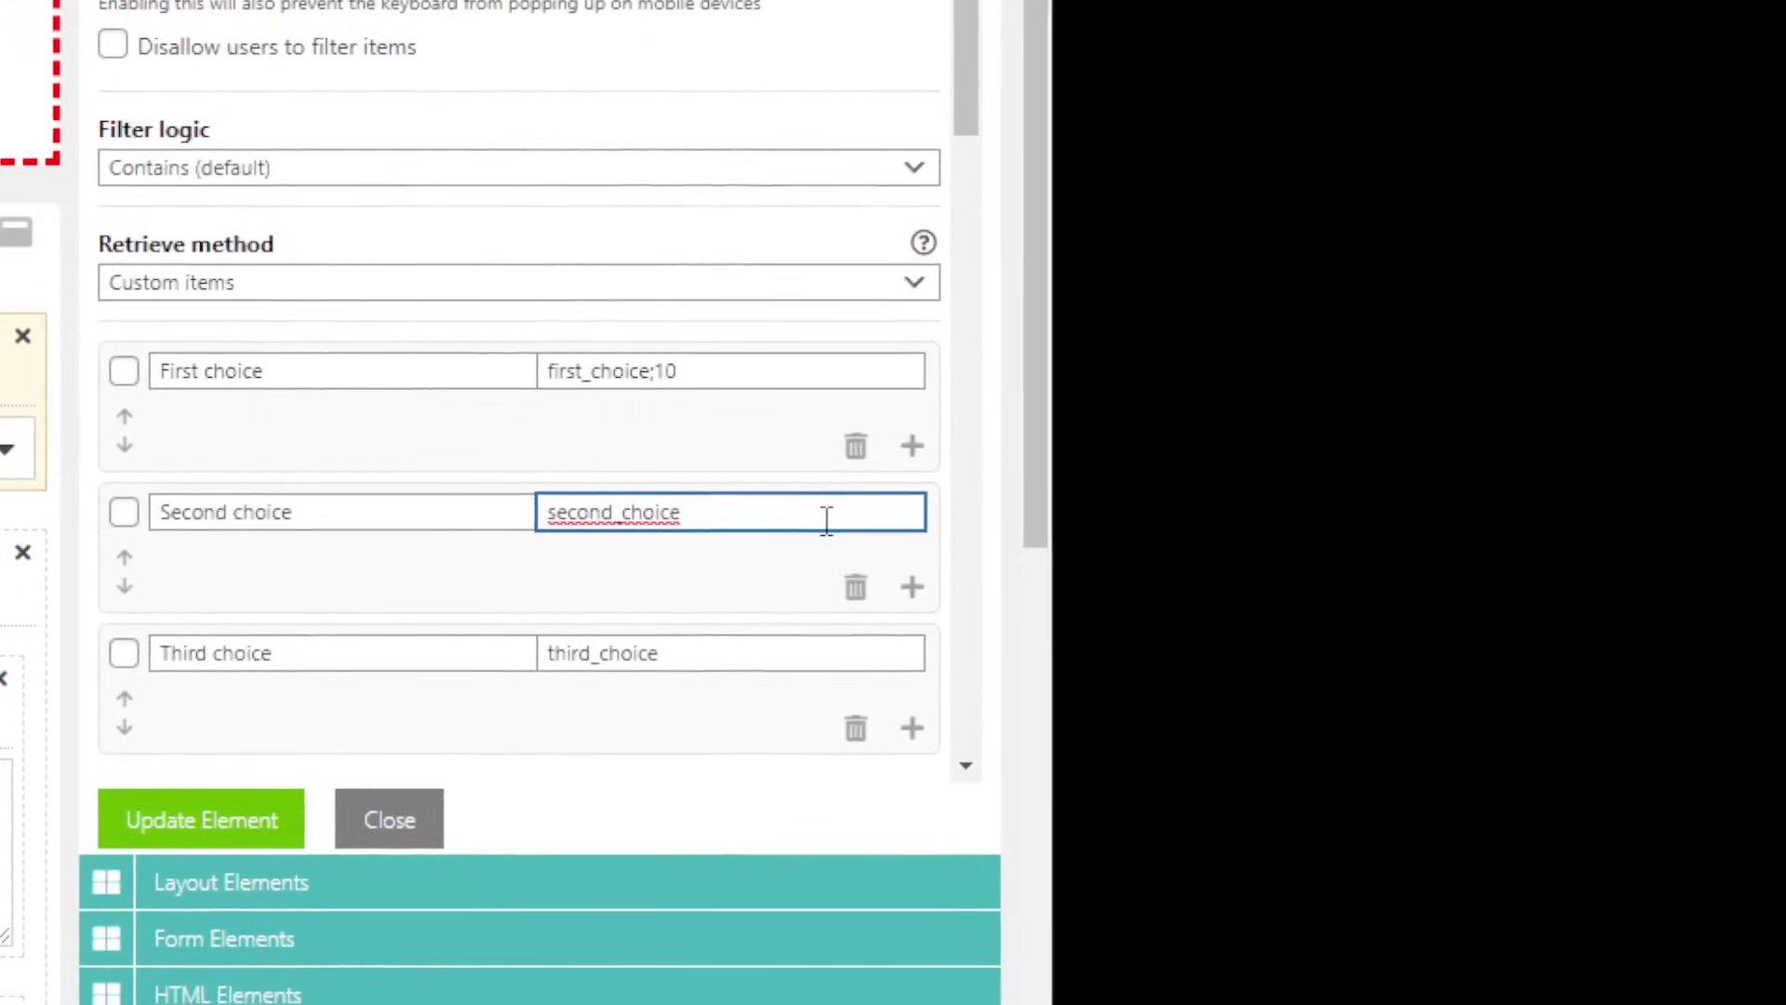
text(;20)
click(806, 570)
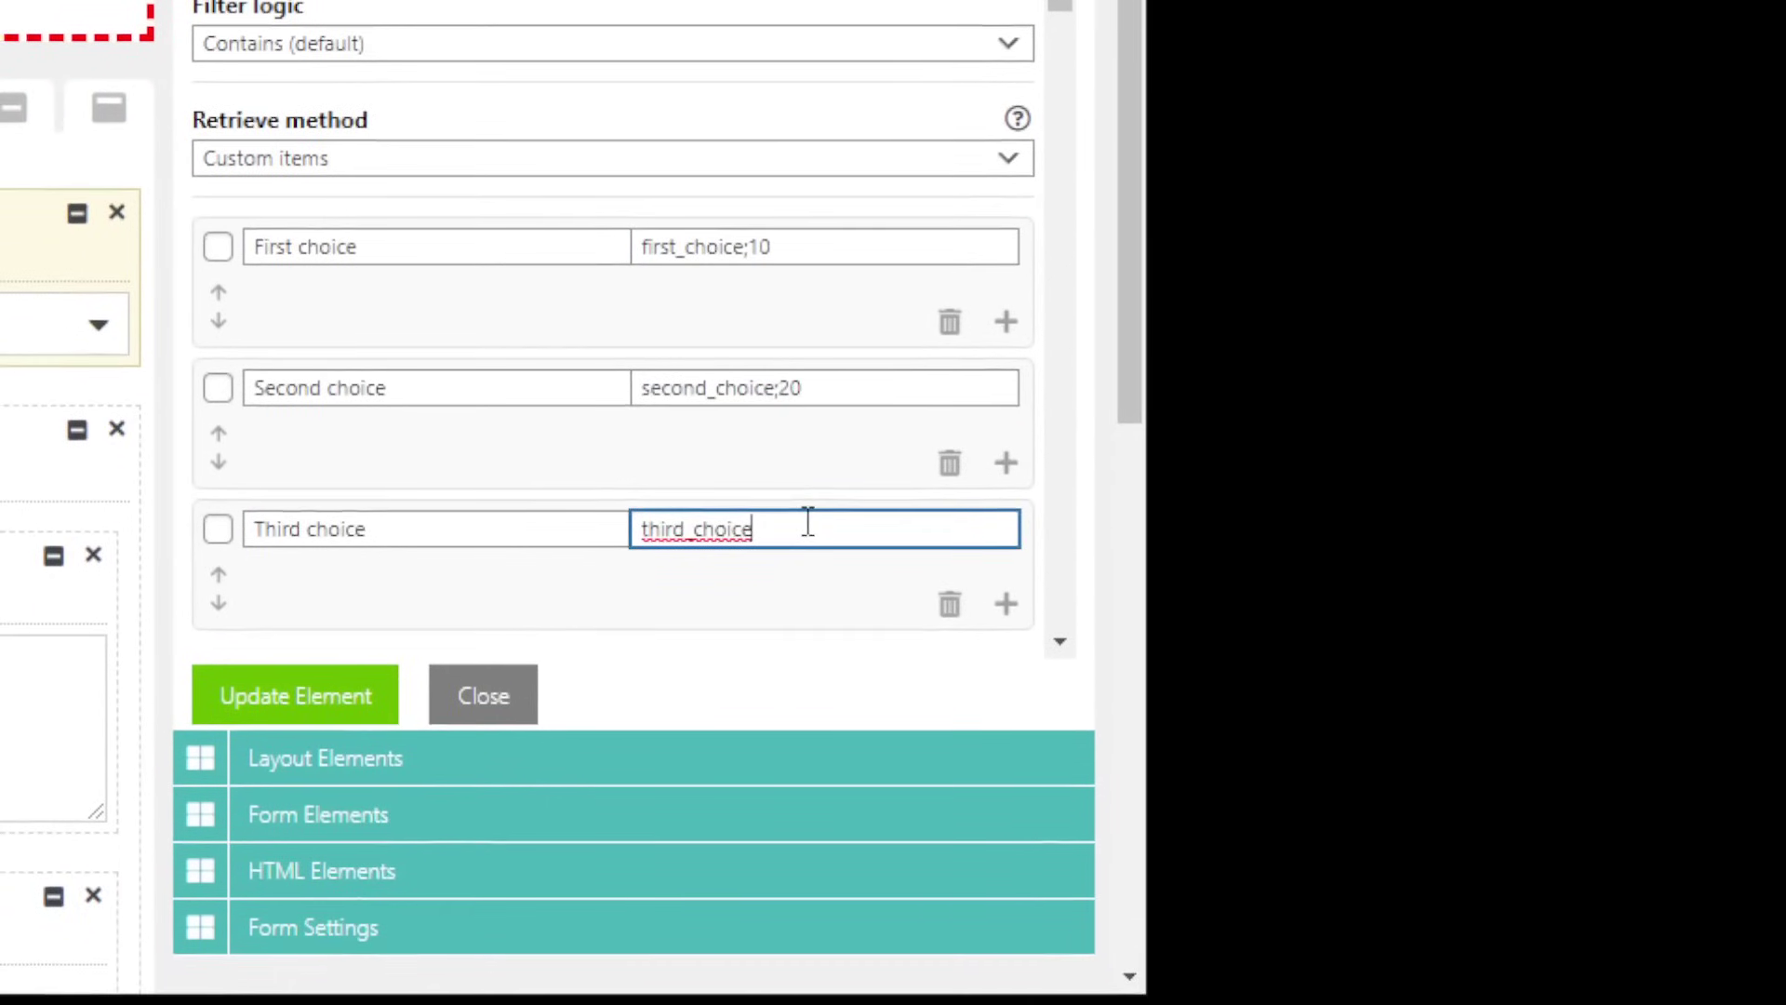
text(;30)
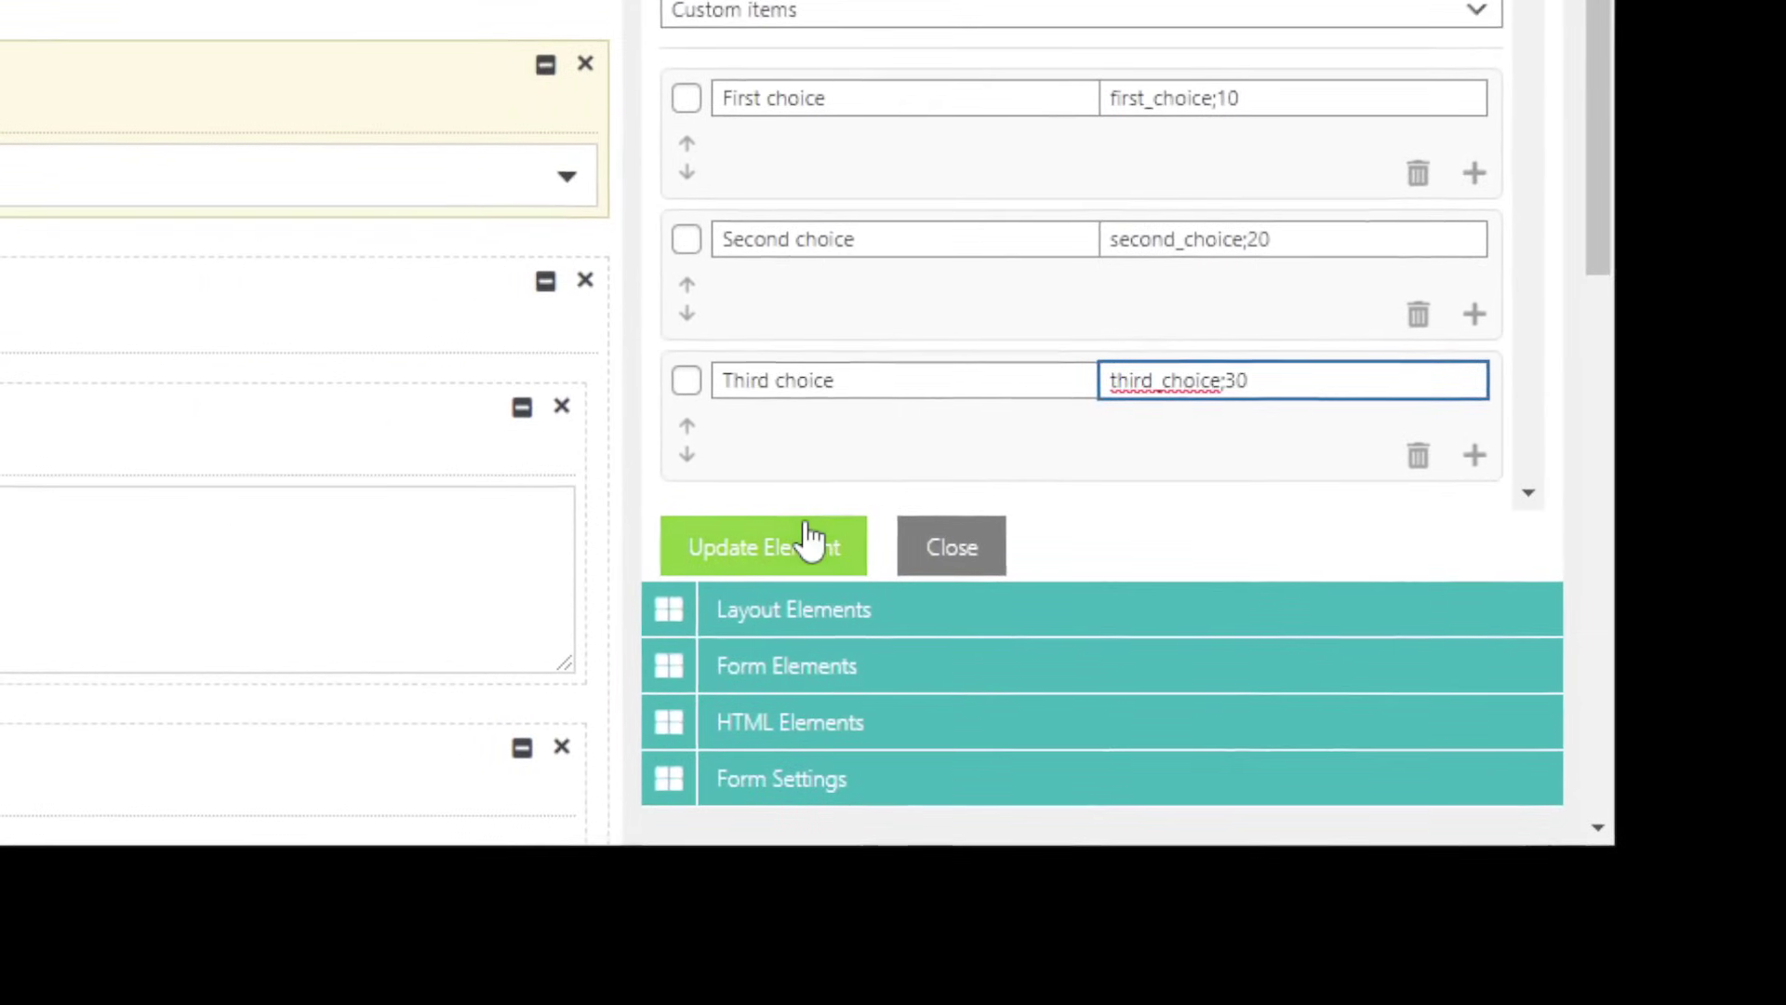
click(338, 690)
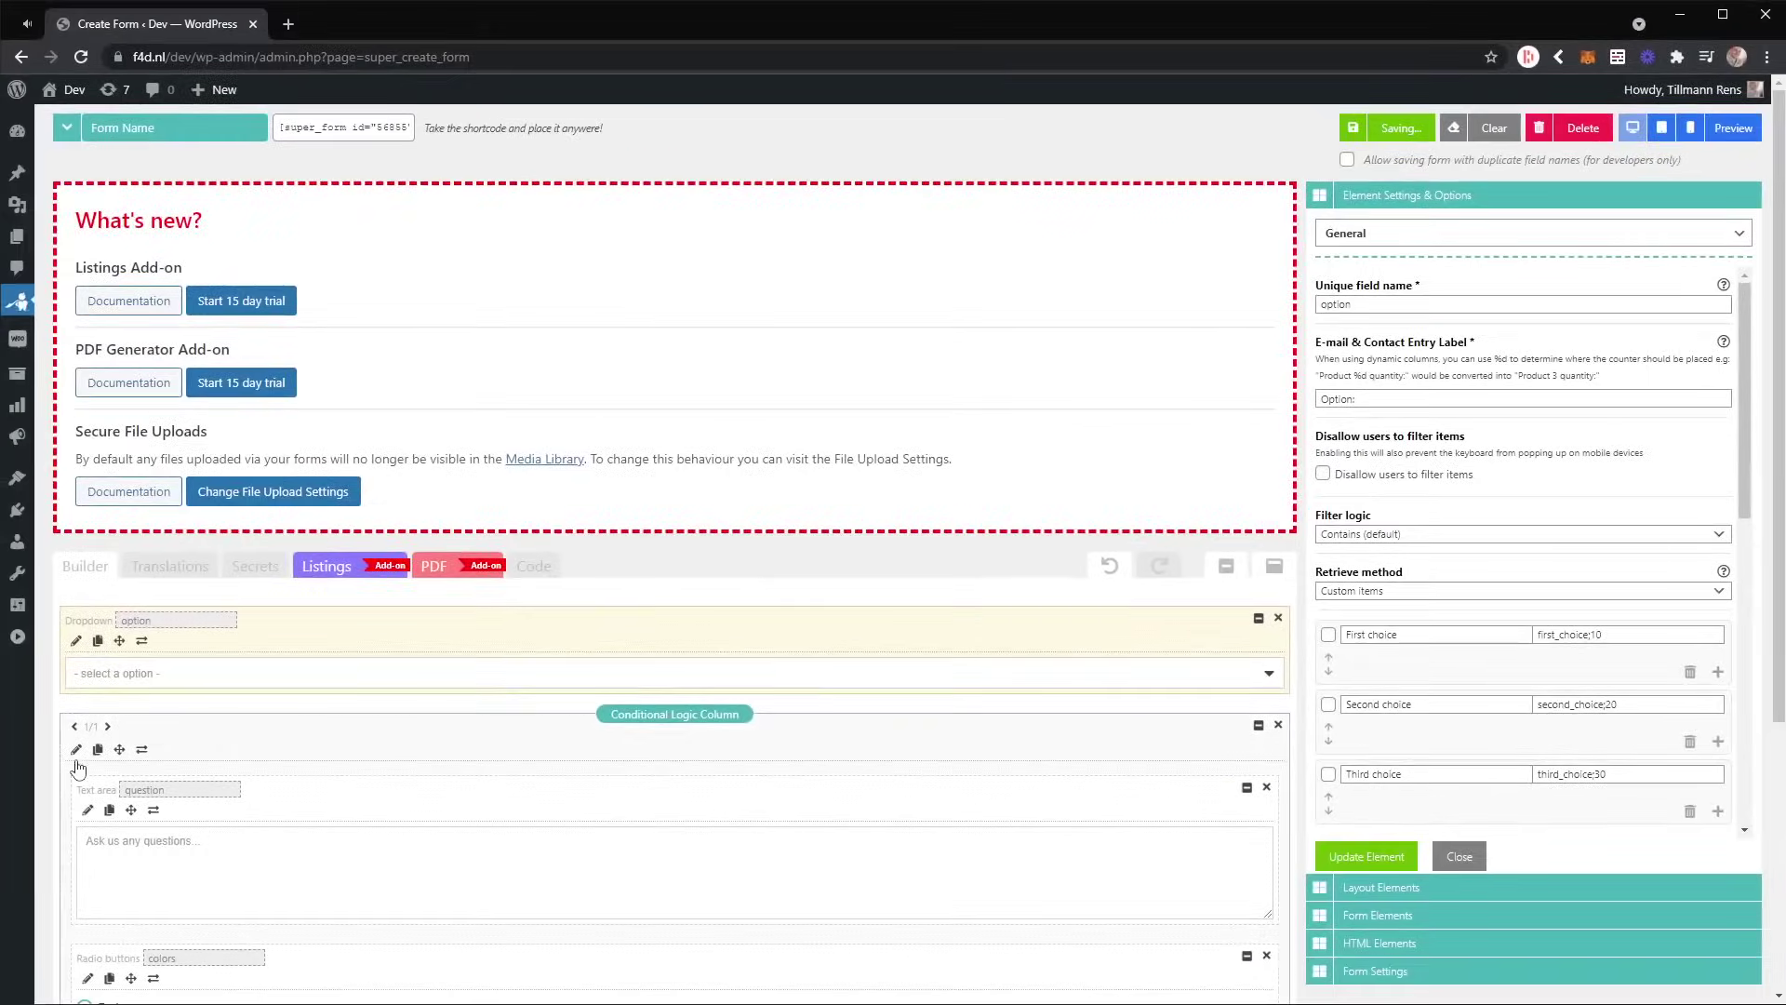
Open the column's Conditional Logic settings and set the first condition's field tag to {option;2}
click(76, 751)
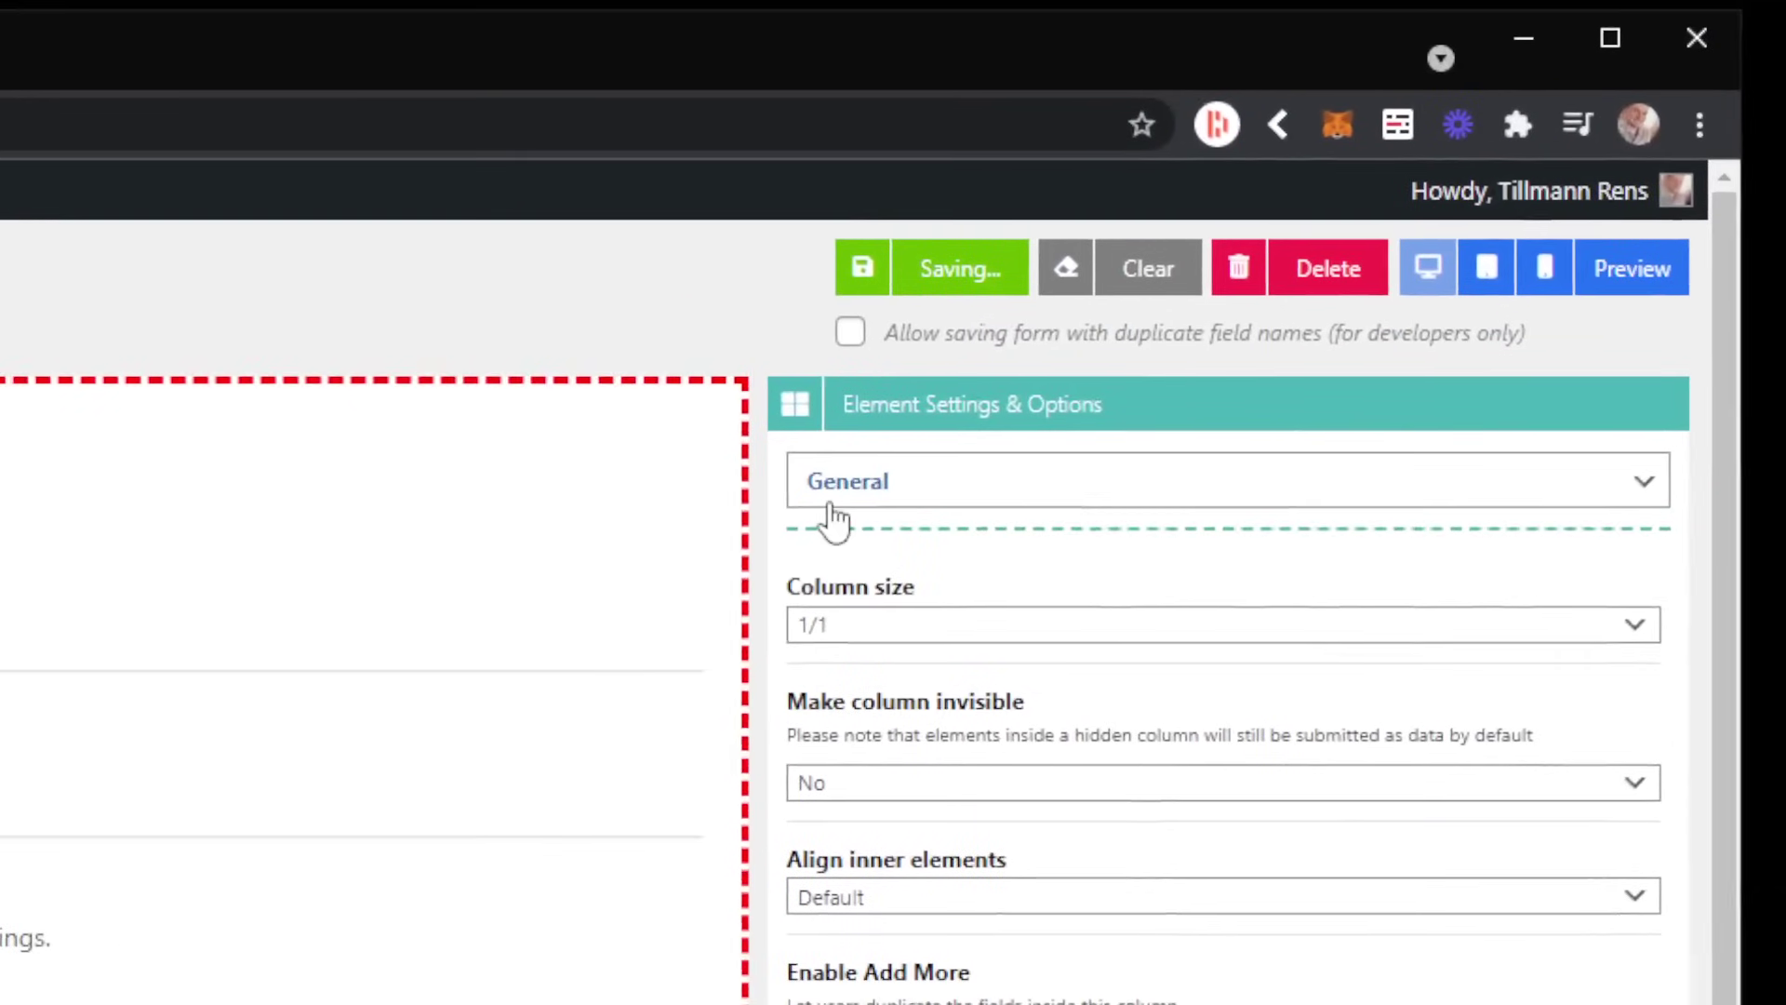
click(833, 502)
click(843, 620)
click(997, 868)
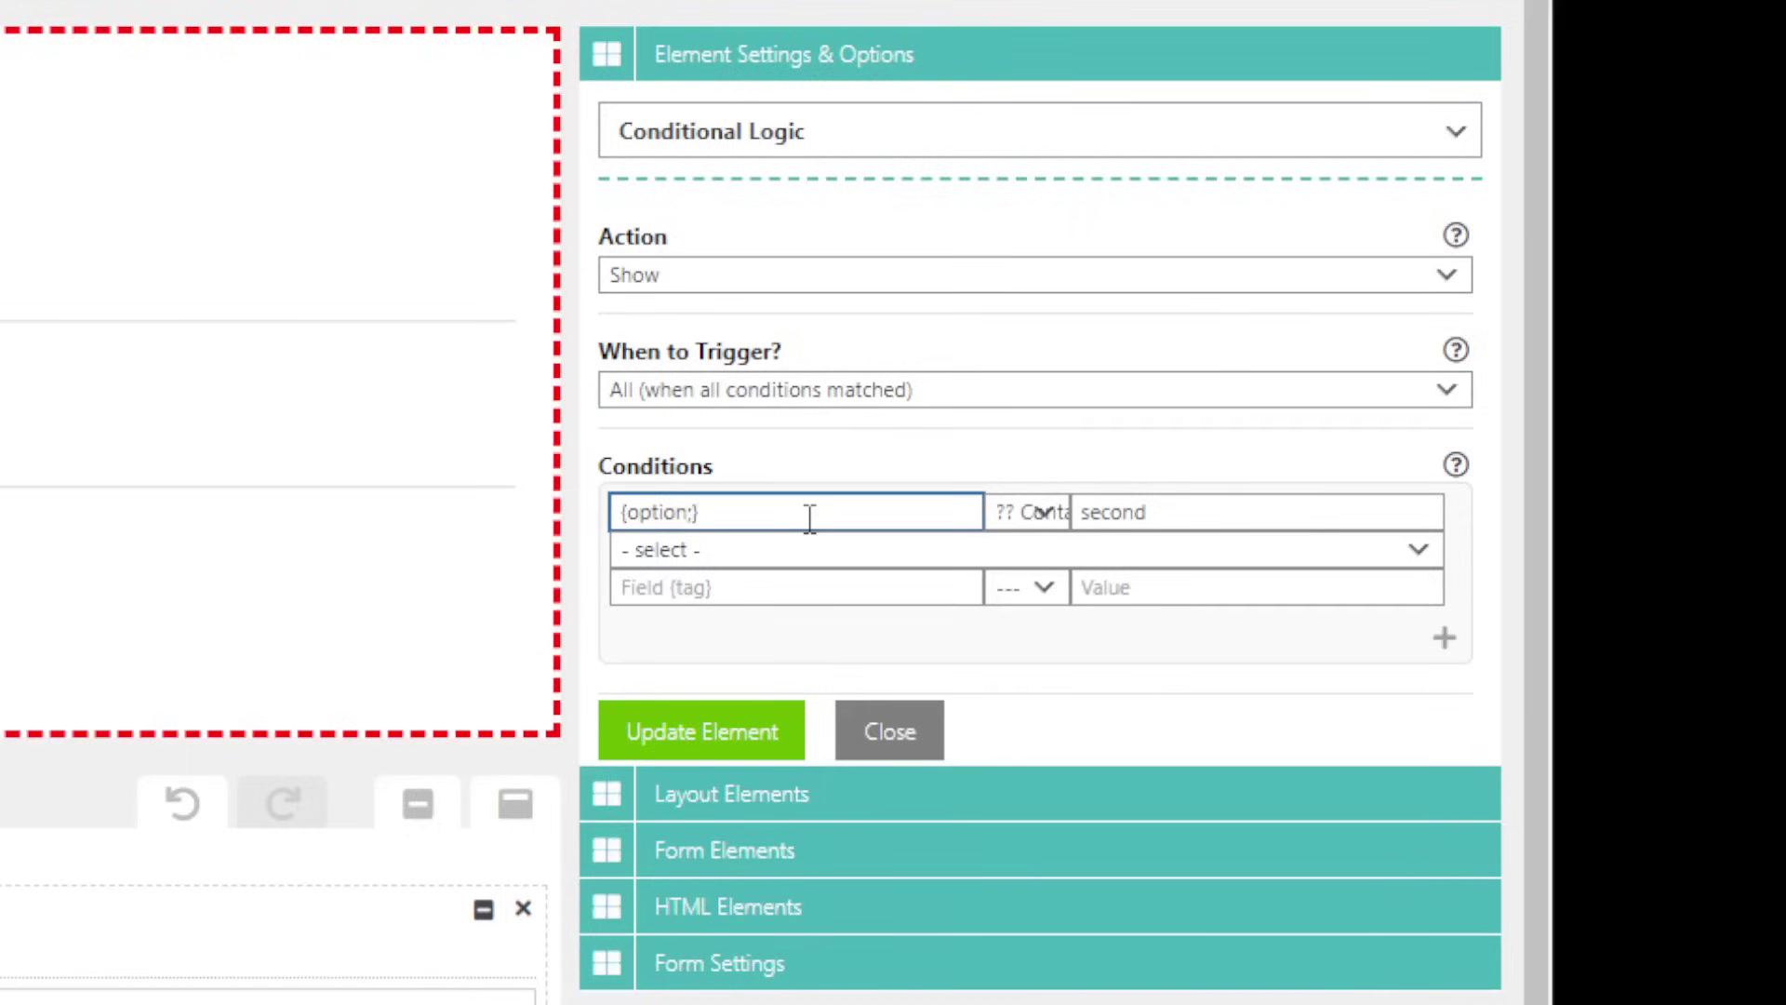
text(2)
Try index 1 in the first condition's field tag and restore the tag to {option;2}
key(Left)
key(Left)
key(Left)
key(Right)
key(Right)
key(Left)
key(Right)
key(BackSpace)
text(1)
text(;2)
Set the first condition's operator to == Equal and its value to 10, and update the column element
click(1026, 513)
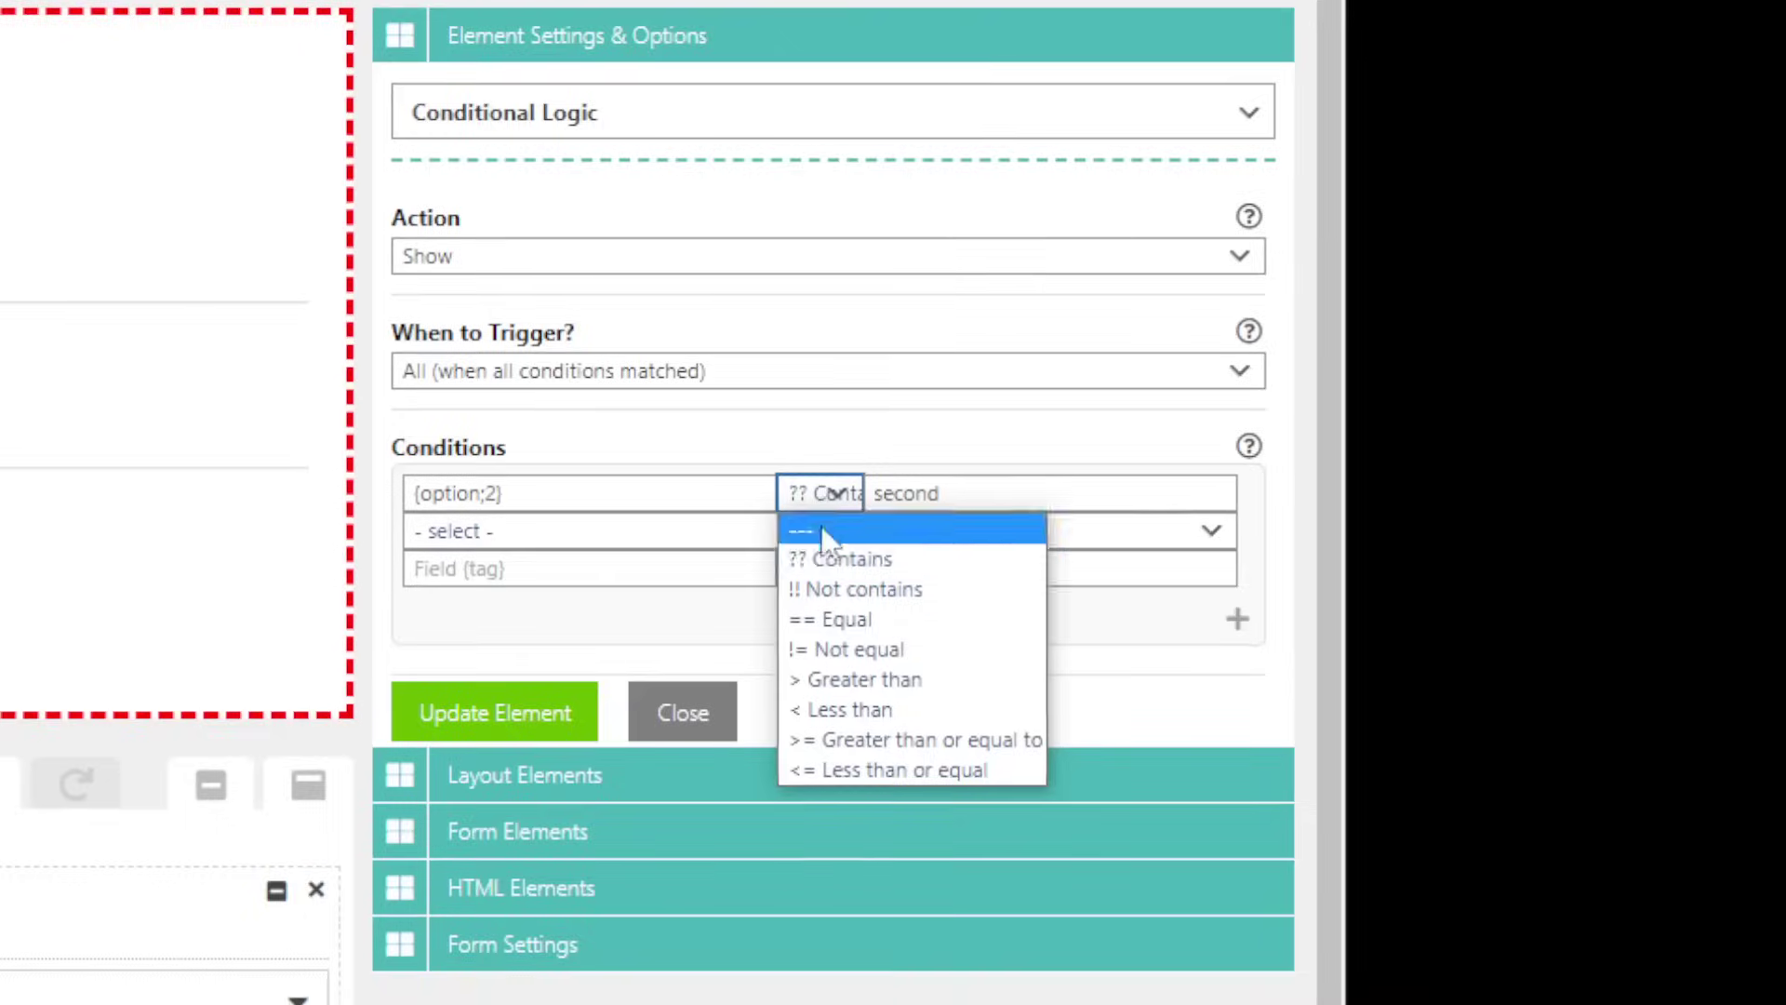
click(822, 525)
double_click(902, 399)
text(1-)
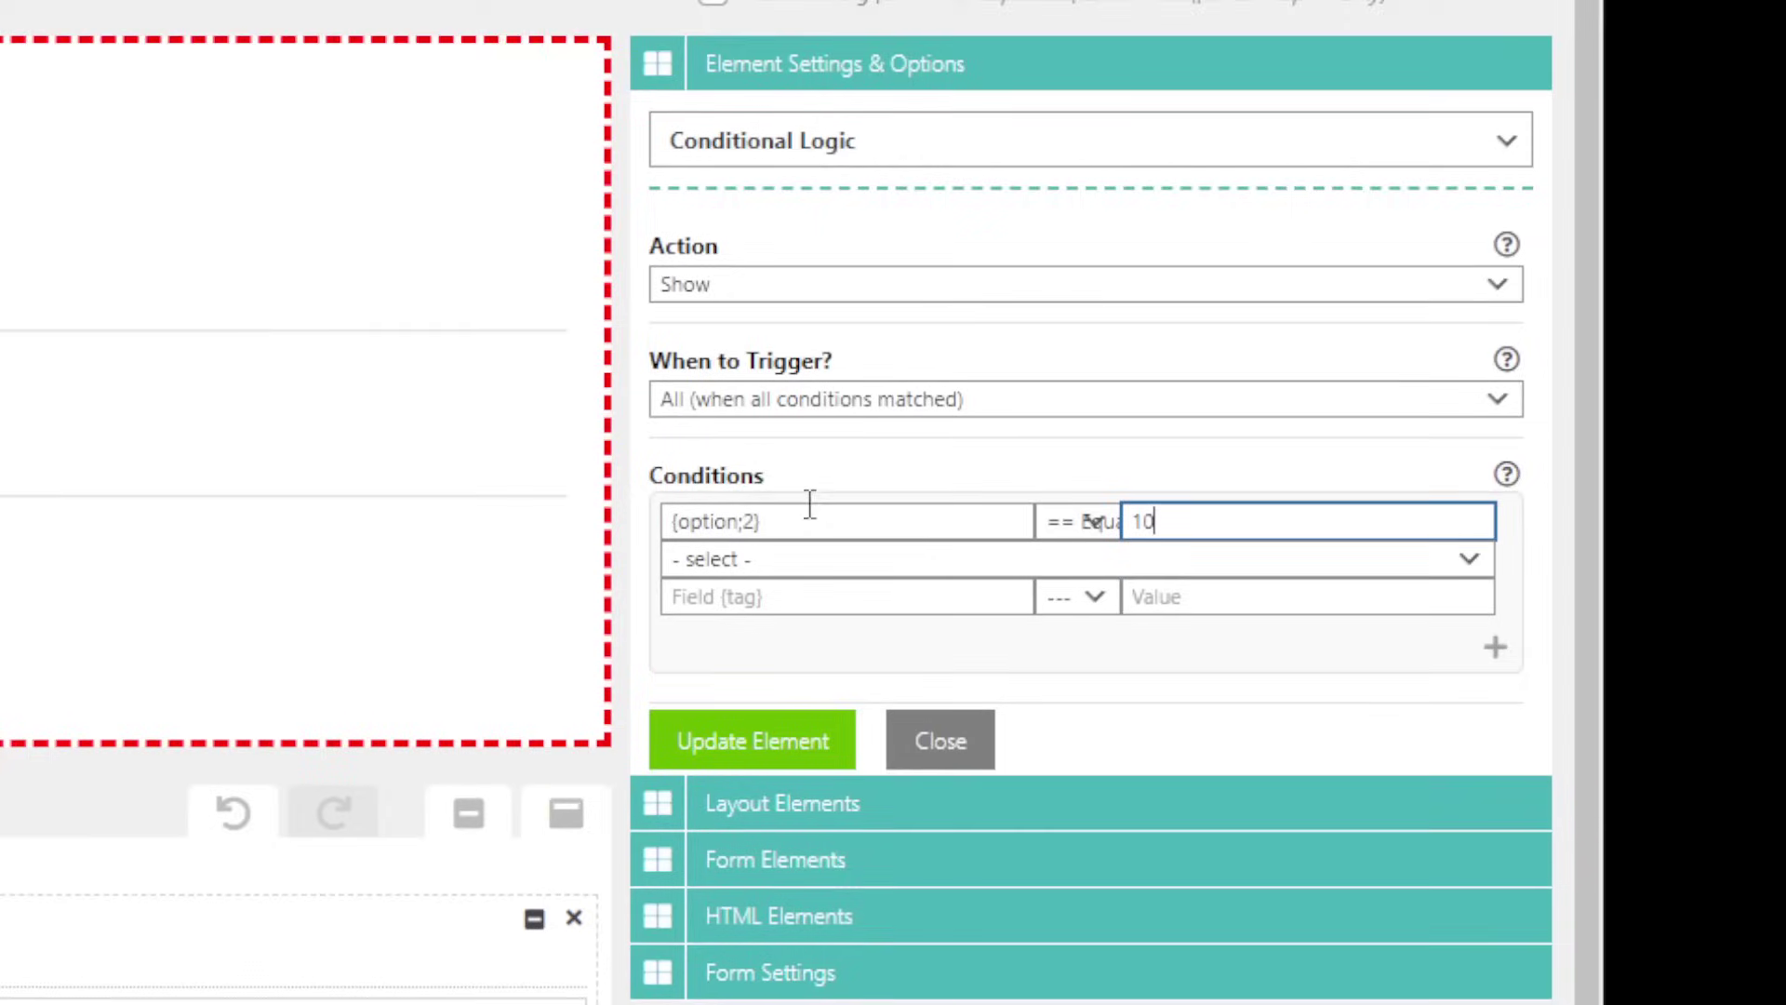
drag(310, 495, 203, 504)
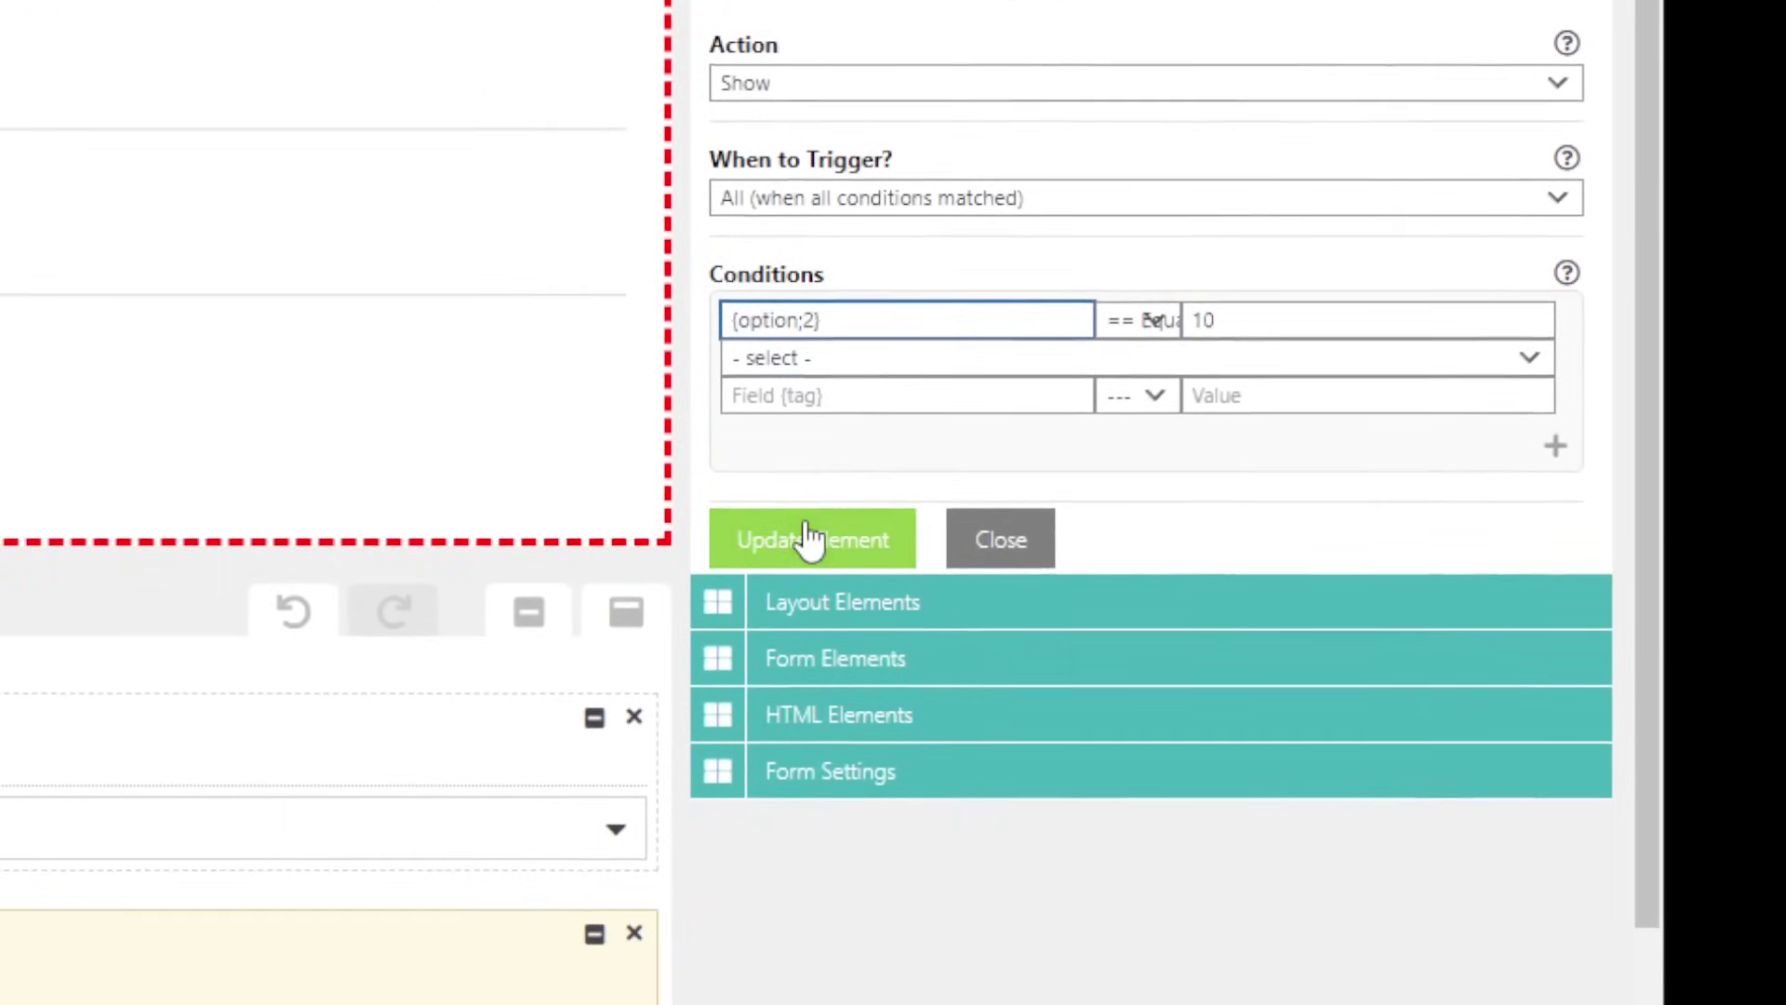
click(848, 722)
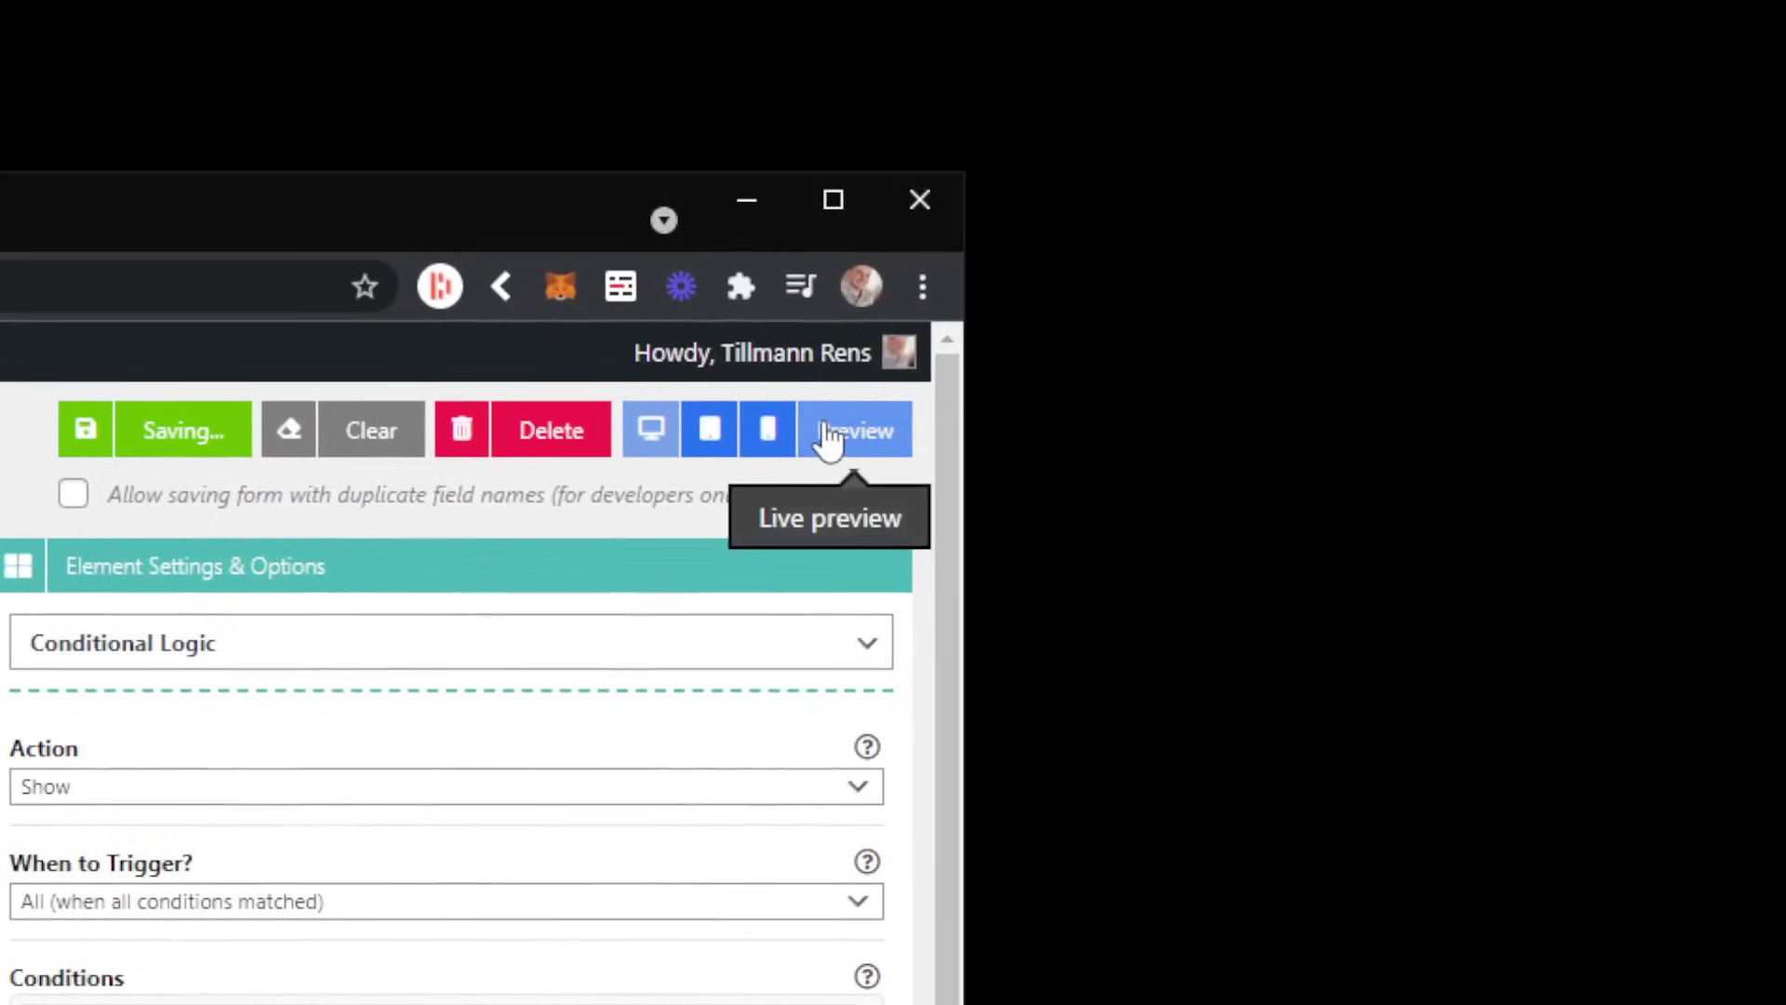
Preview the form and test the dropdown with the second, third and first choices
click(828, 437)
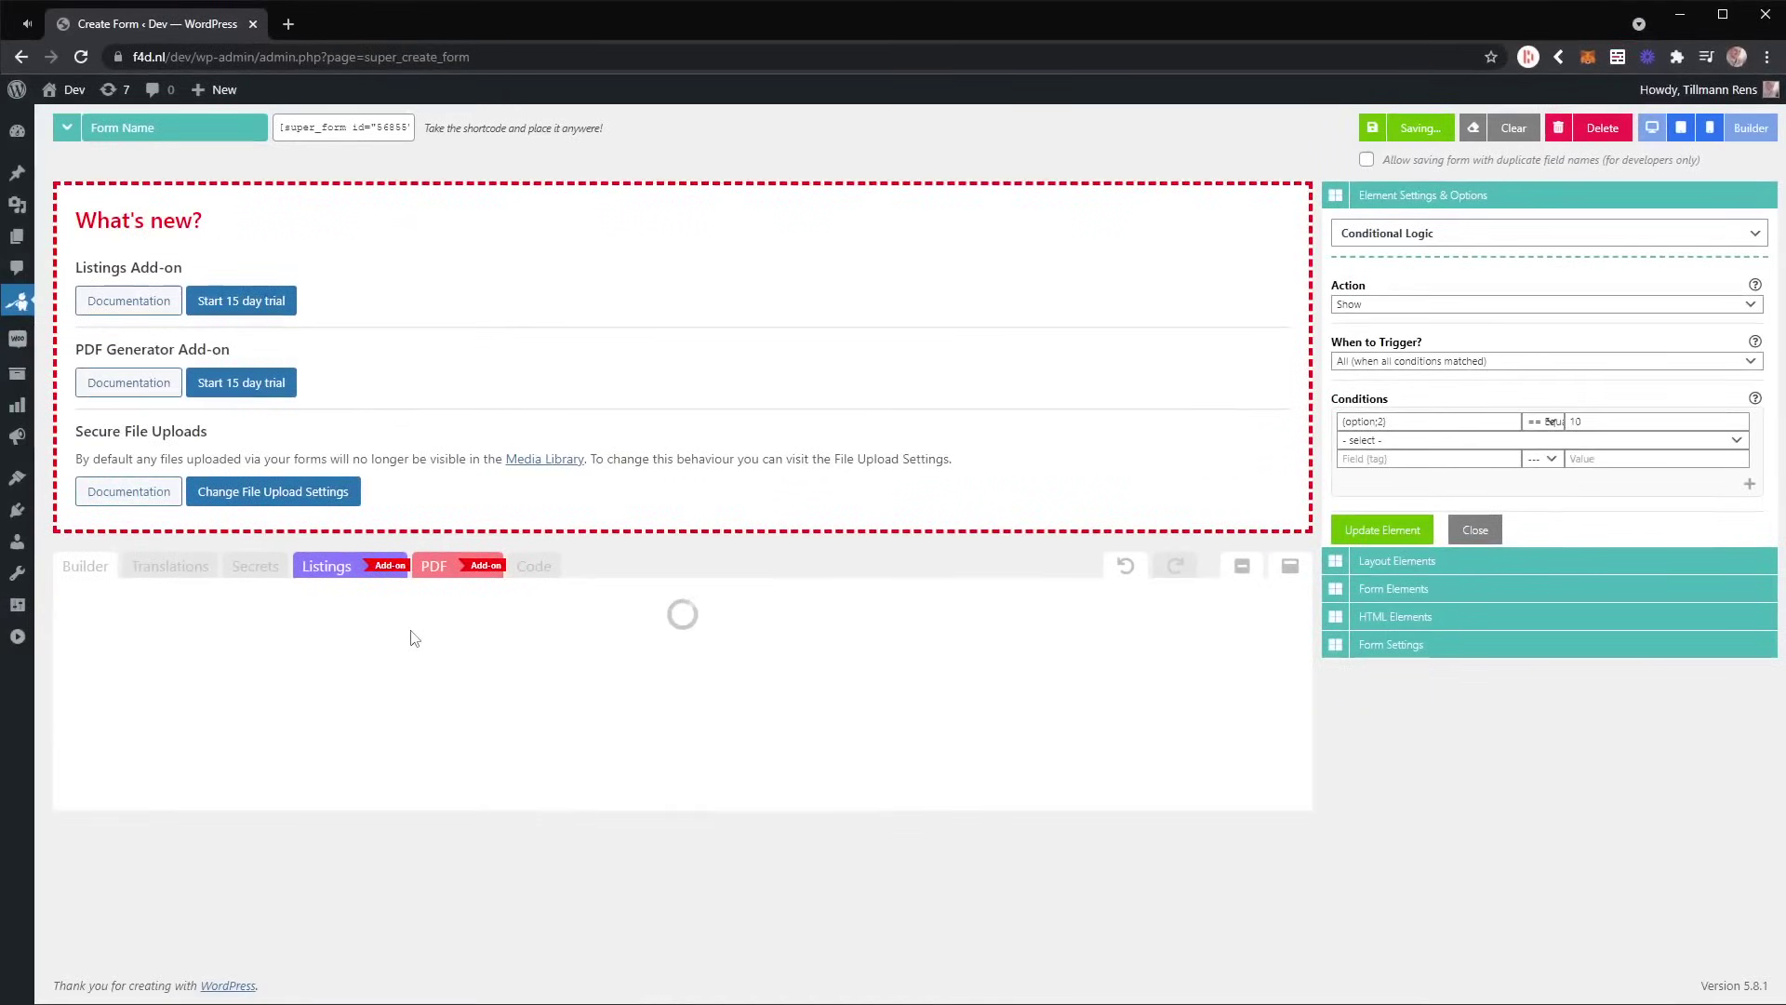
click(144, 622)
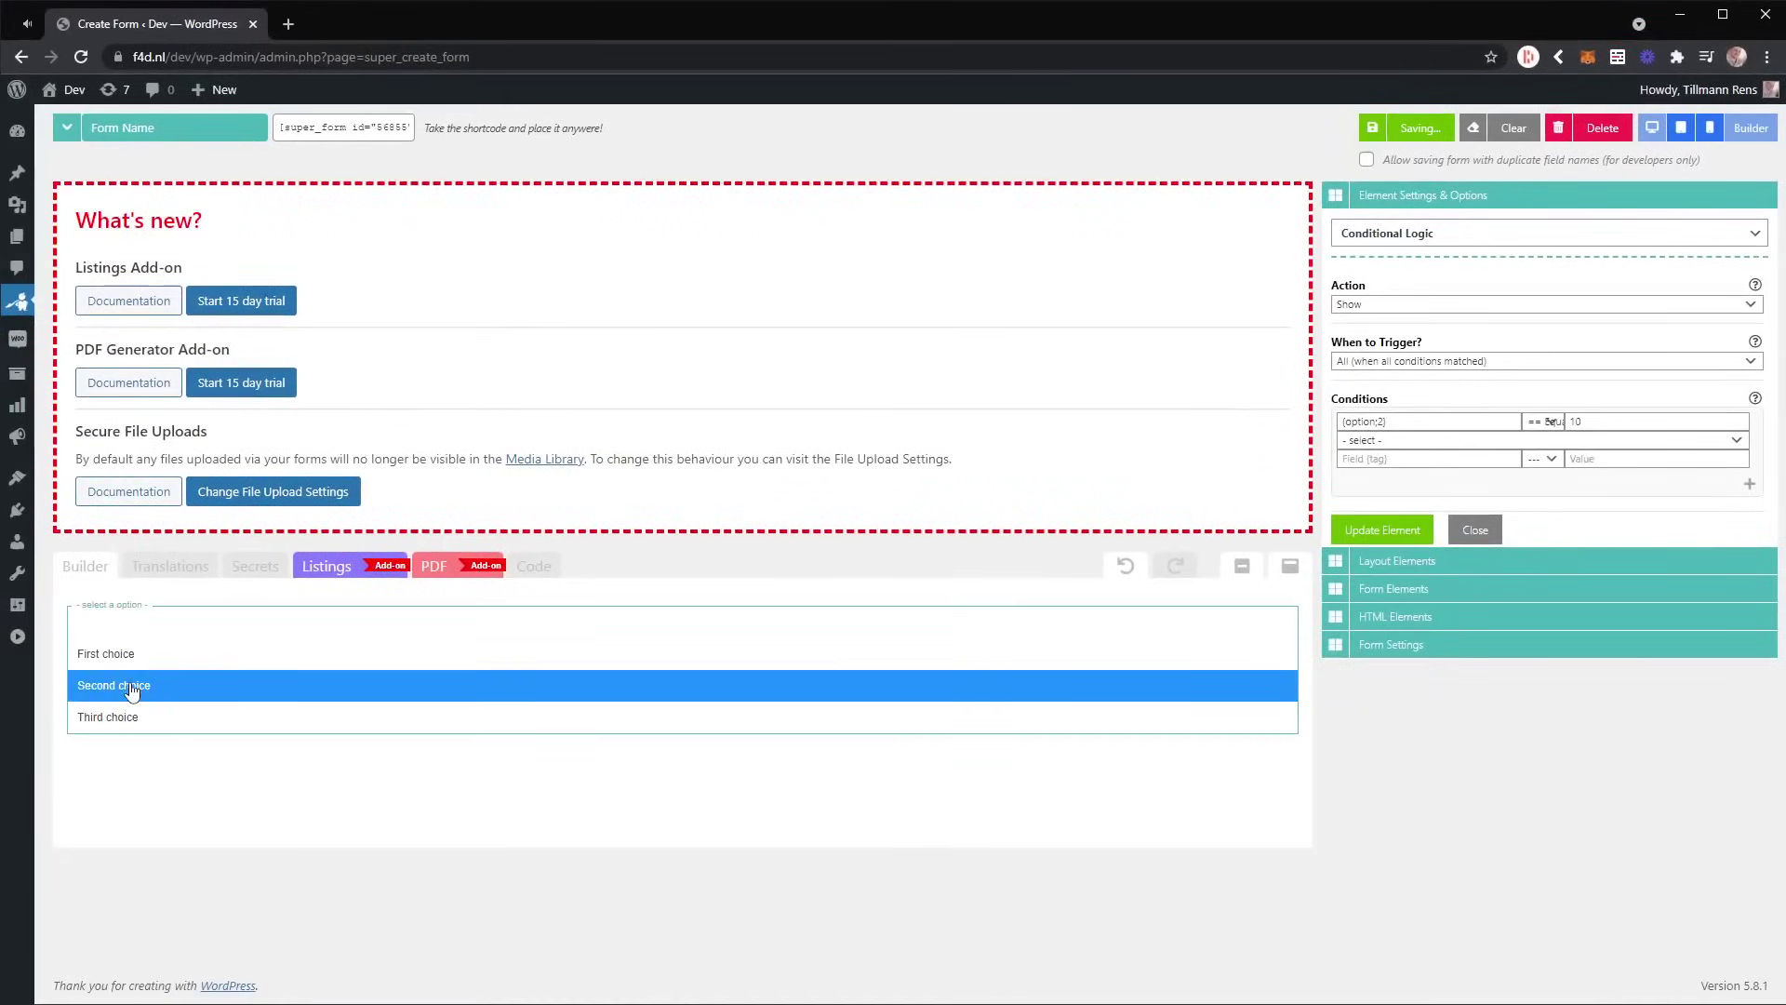
click(132, 688)
click(149, 623)
click(140, 716)
click(154, 625)
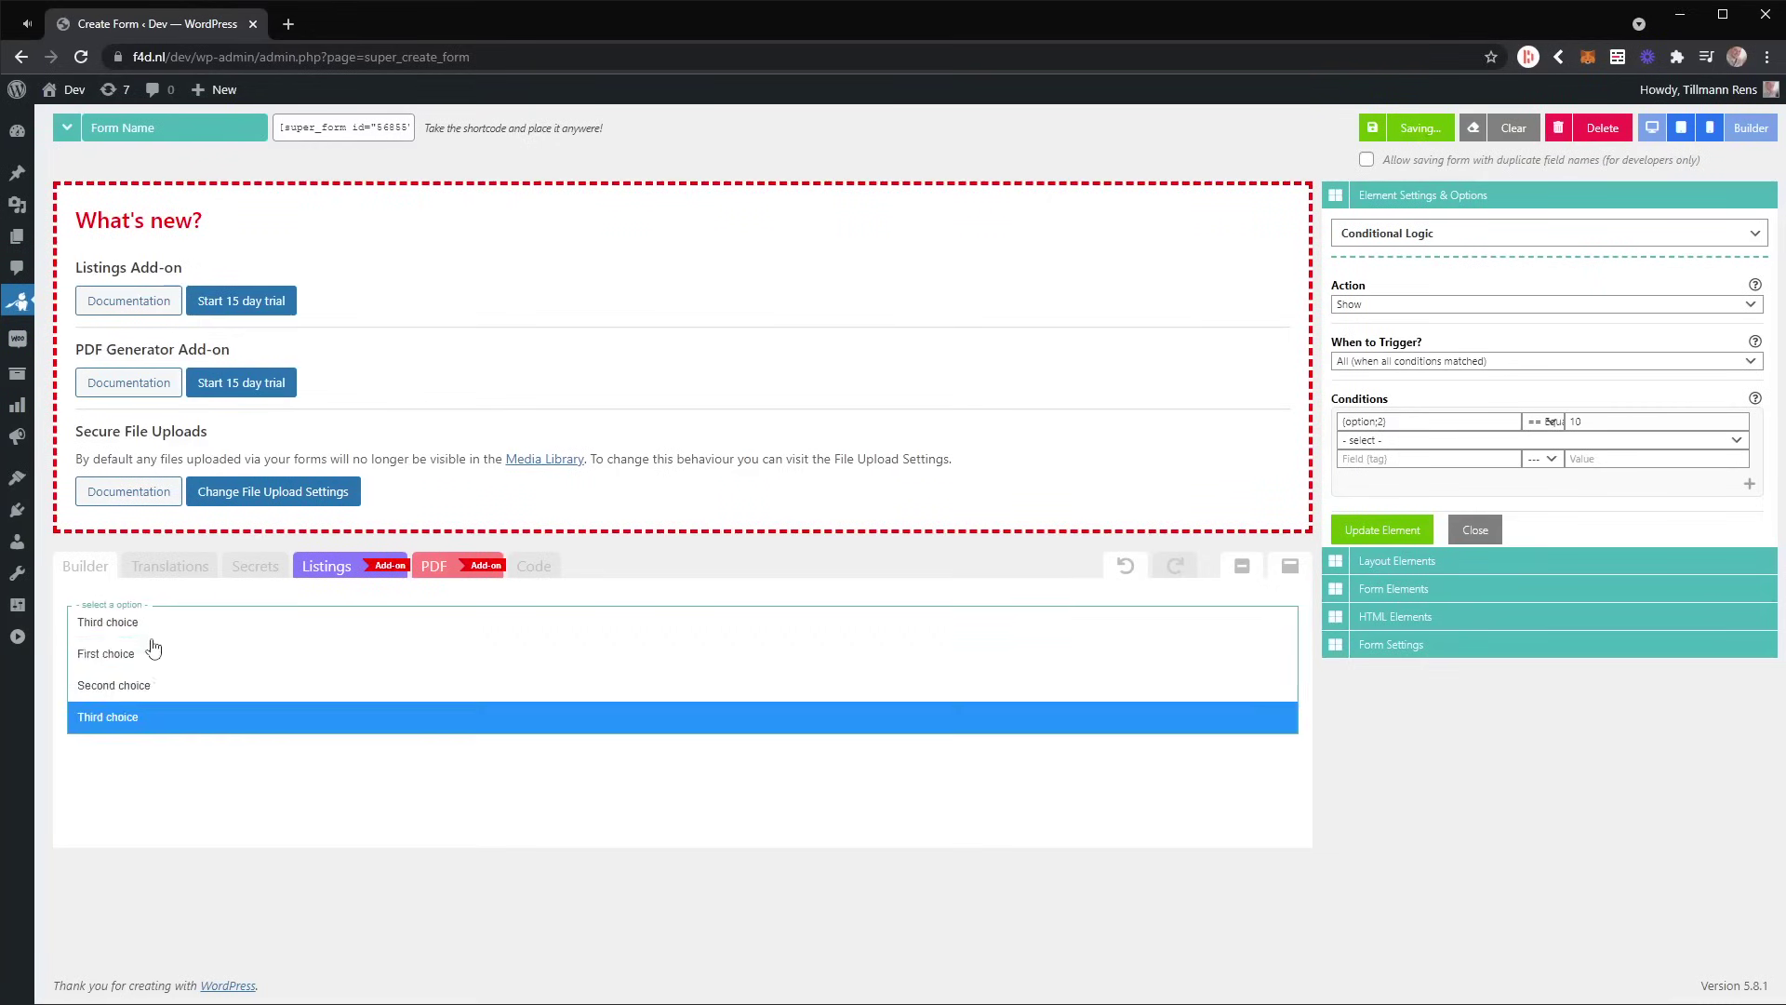
click(135, 654)
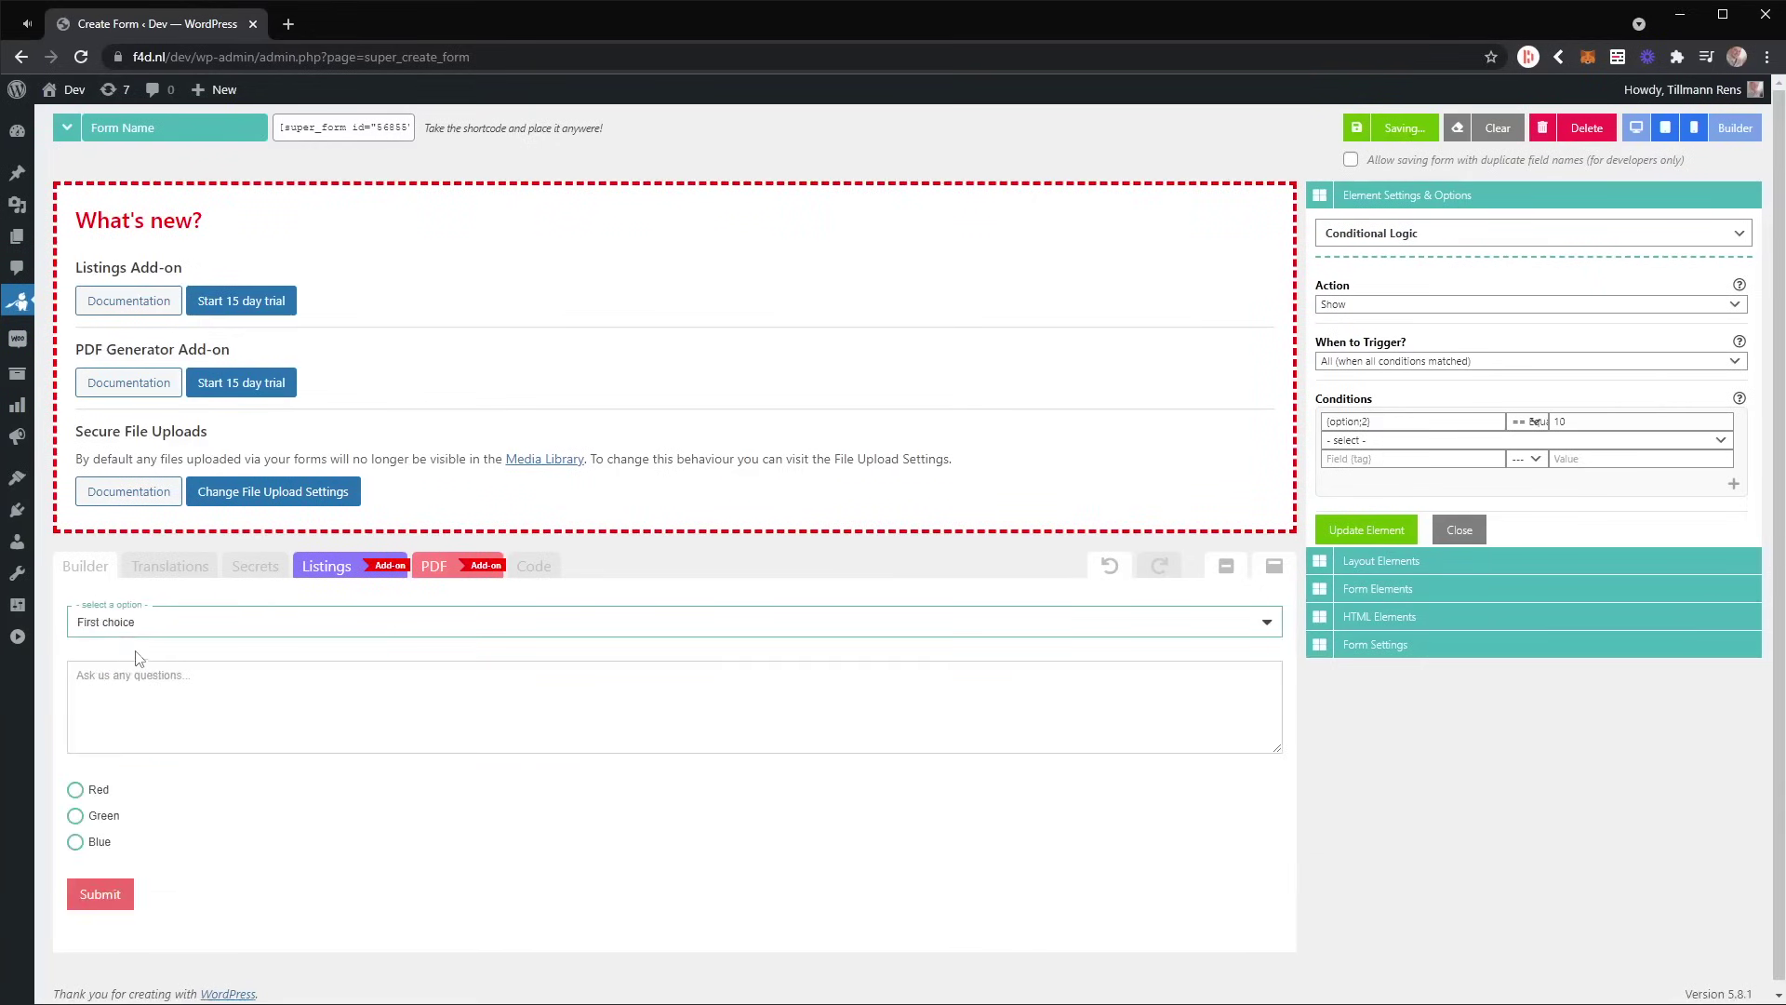
Try the question text area and the Red and Green radio options in the preview, and return to the builder
click(124, 722)
click(77, 791)
click(77, 816)
click(99, 793)
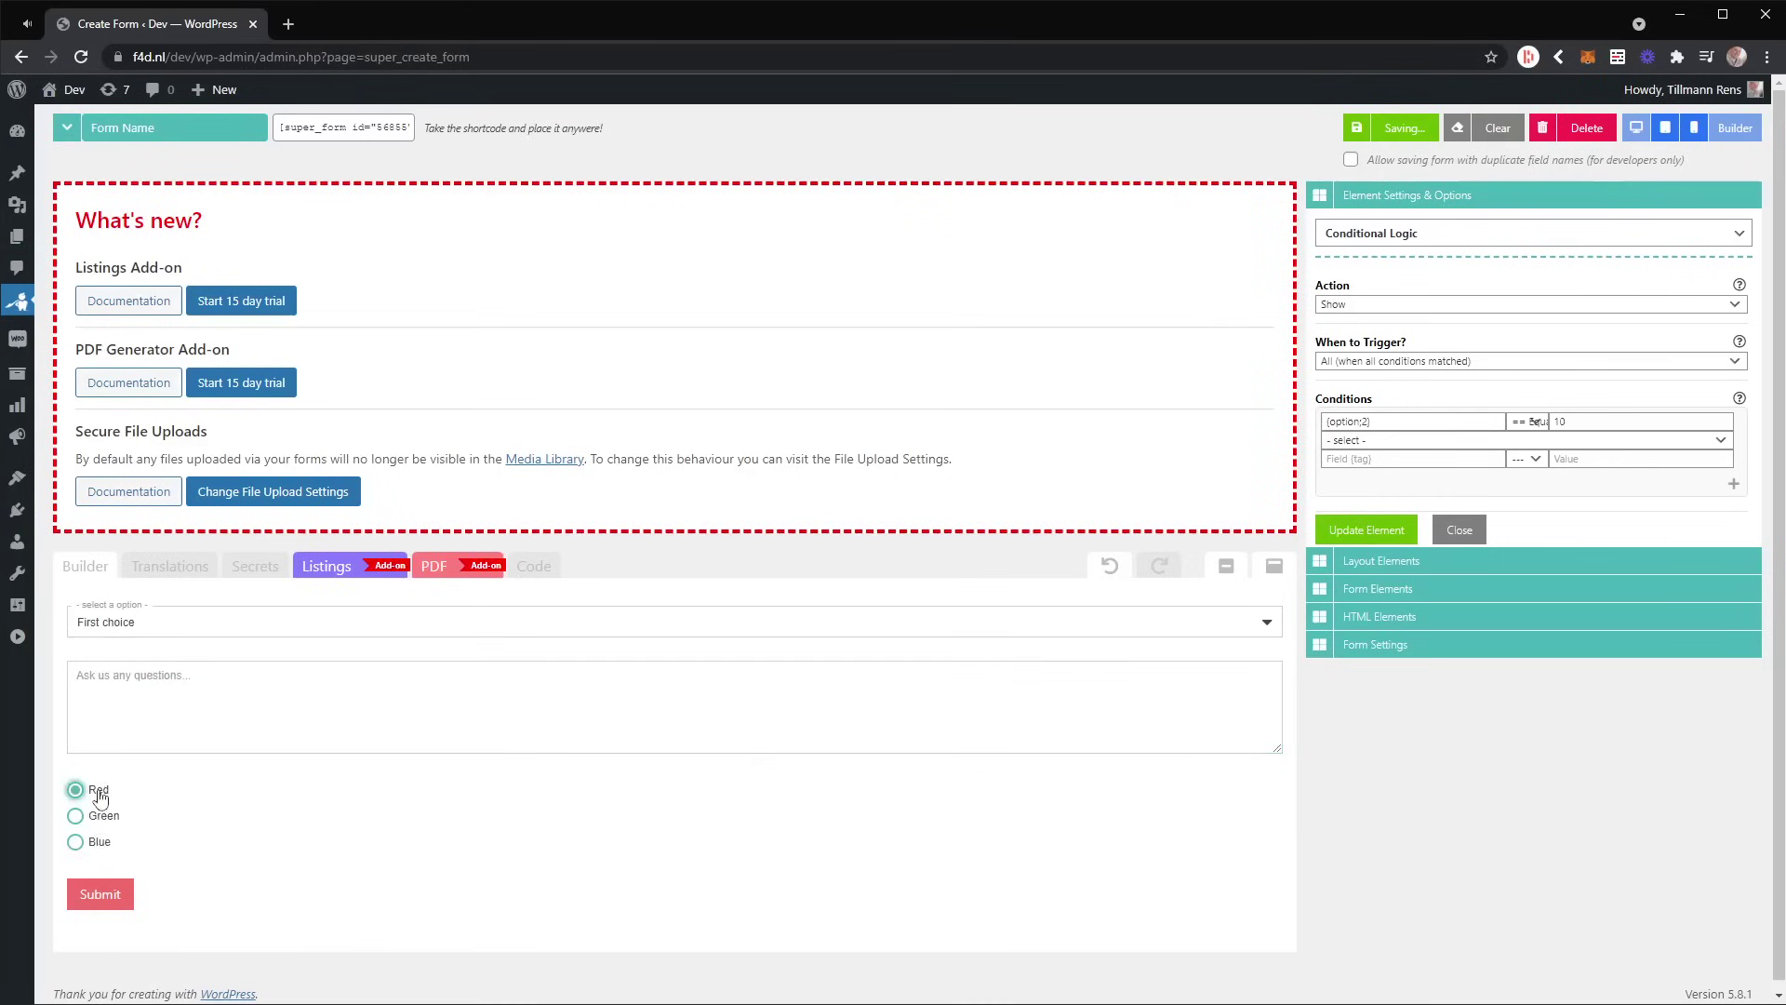
click(130, 671)
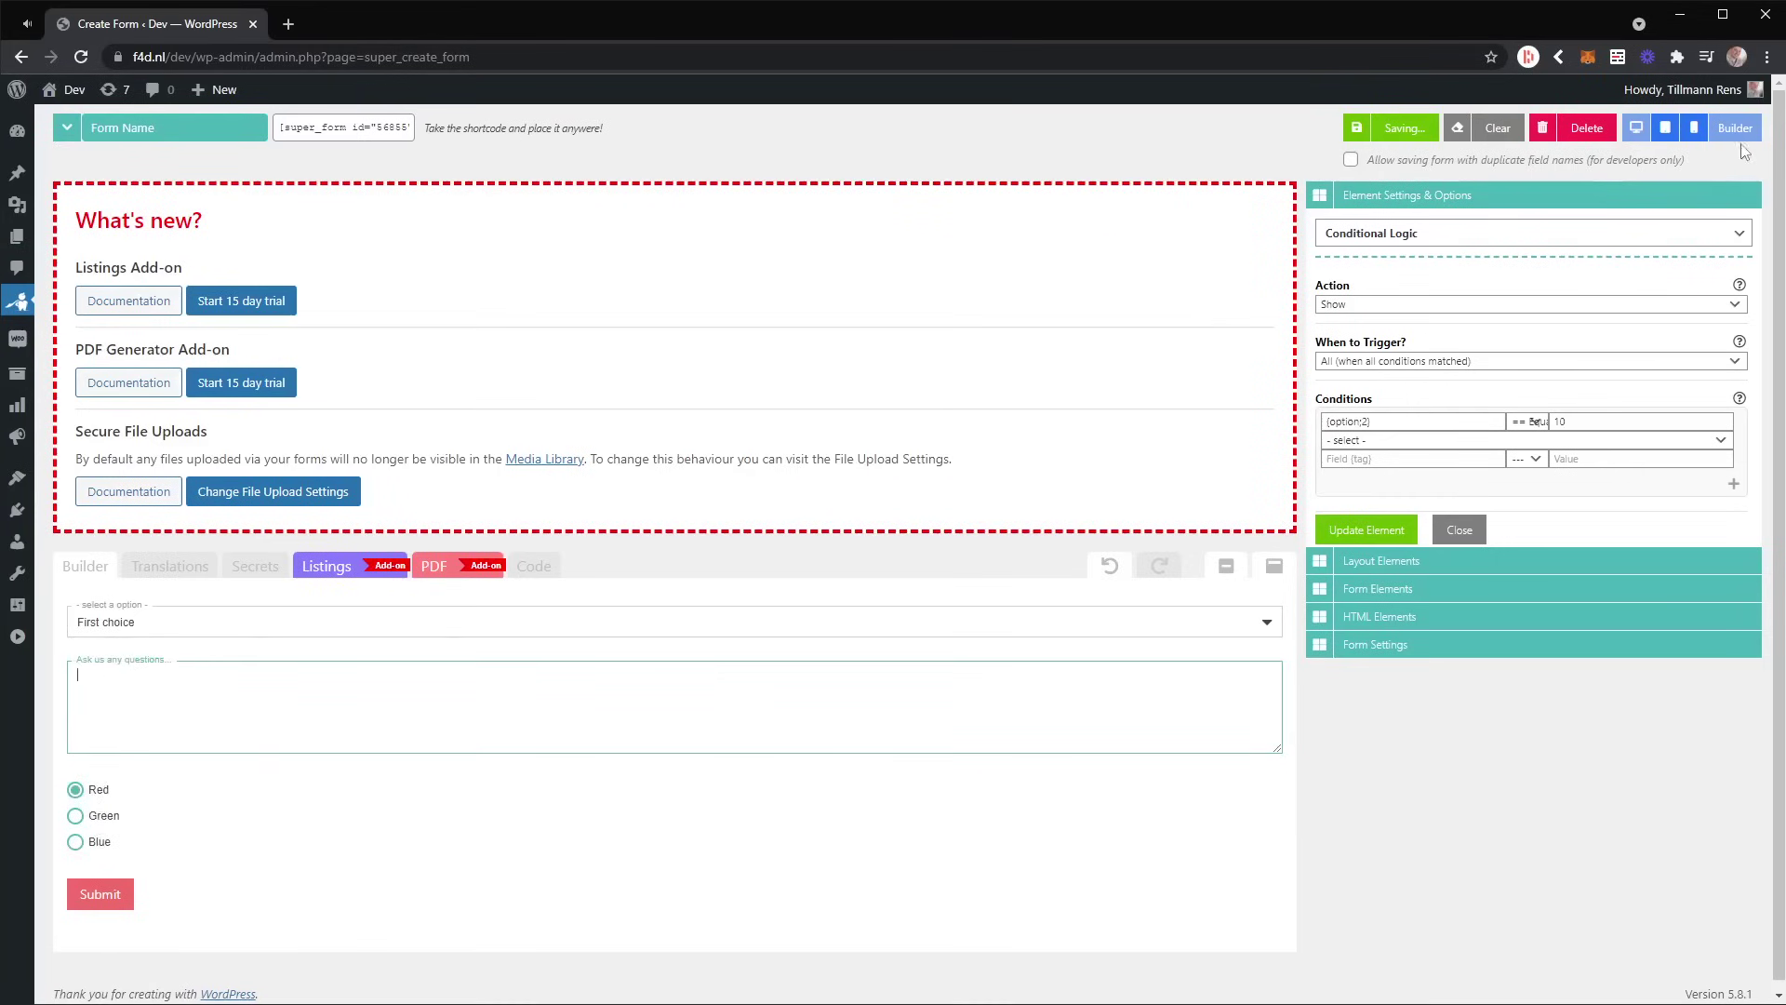
click(1736, 130)
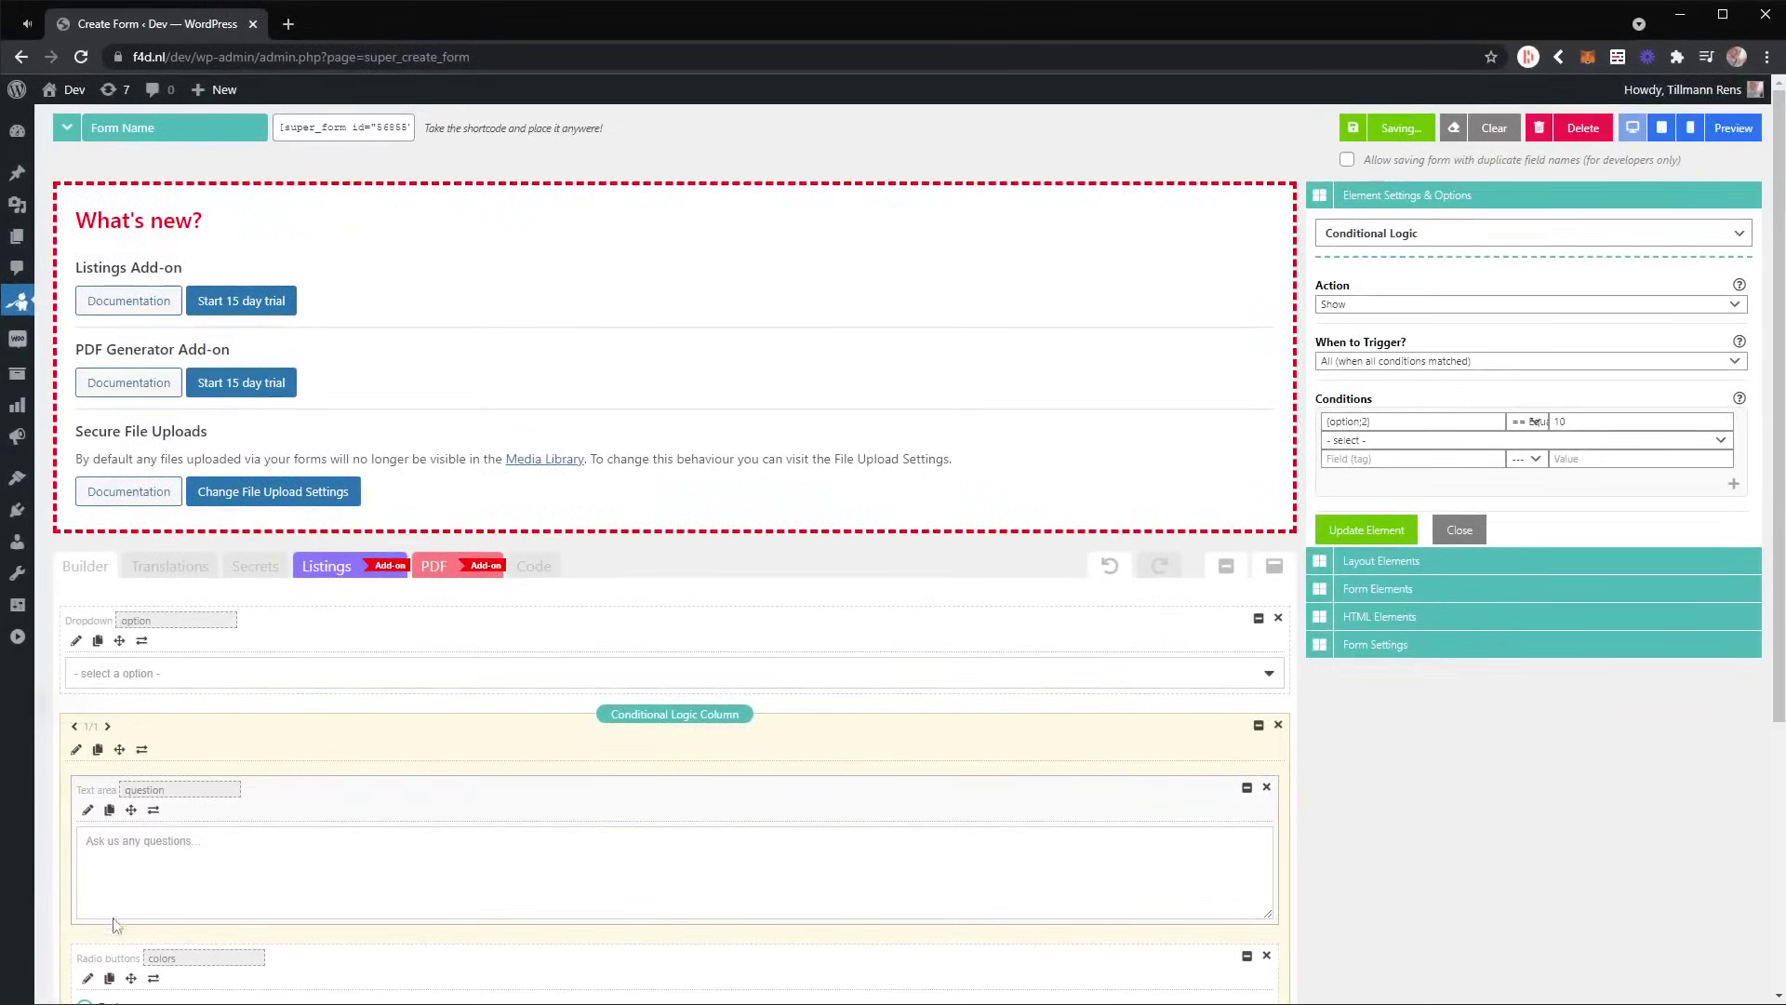
Add three Multi Part layout elements below the conditional logic column
scroll(112, 810, down, 1)
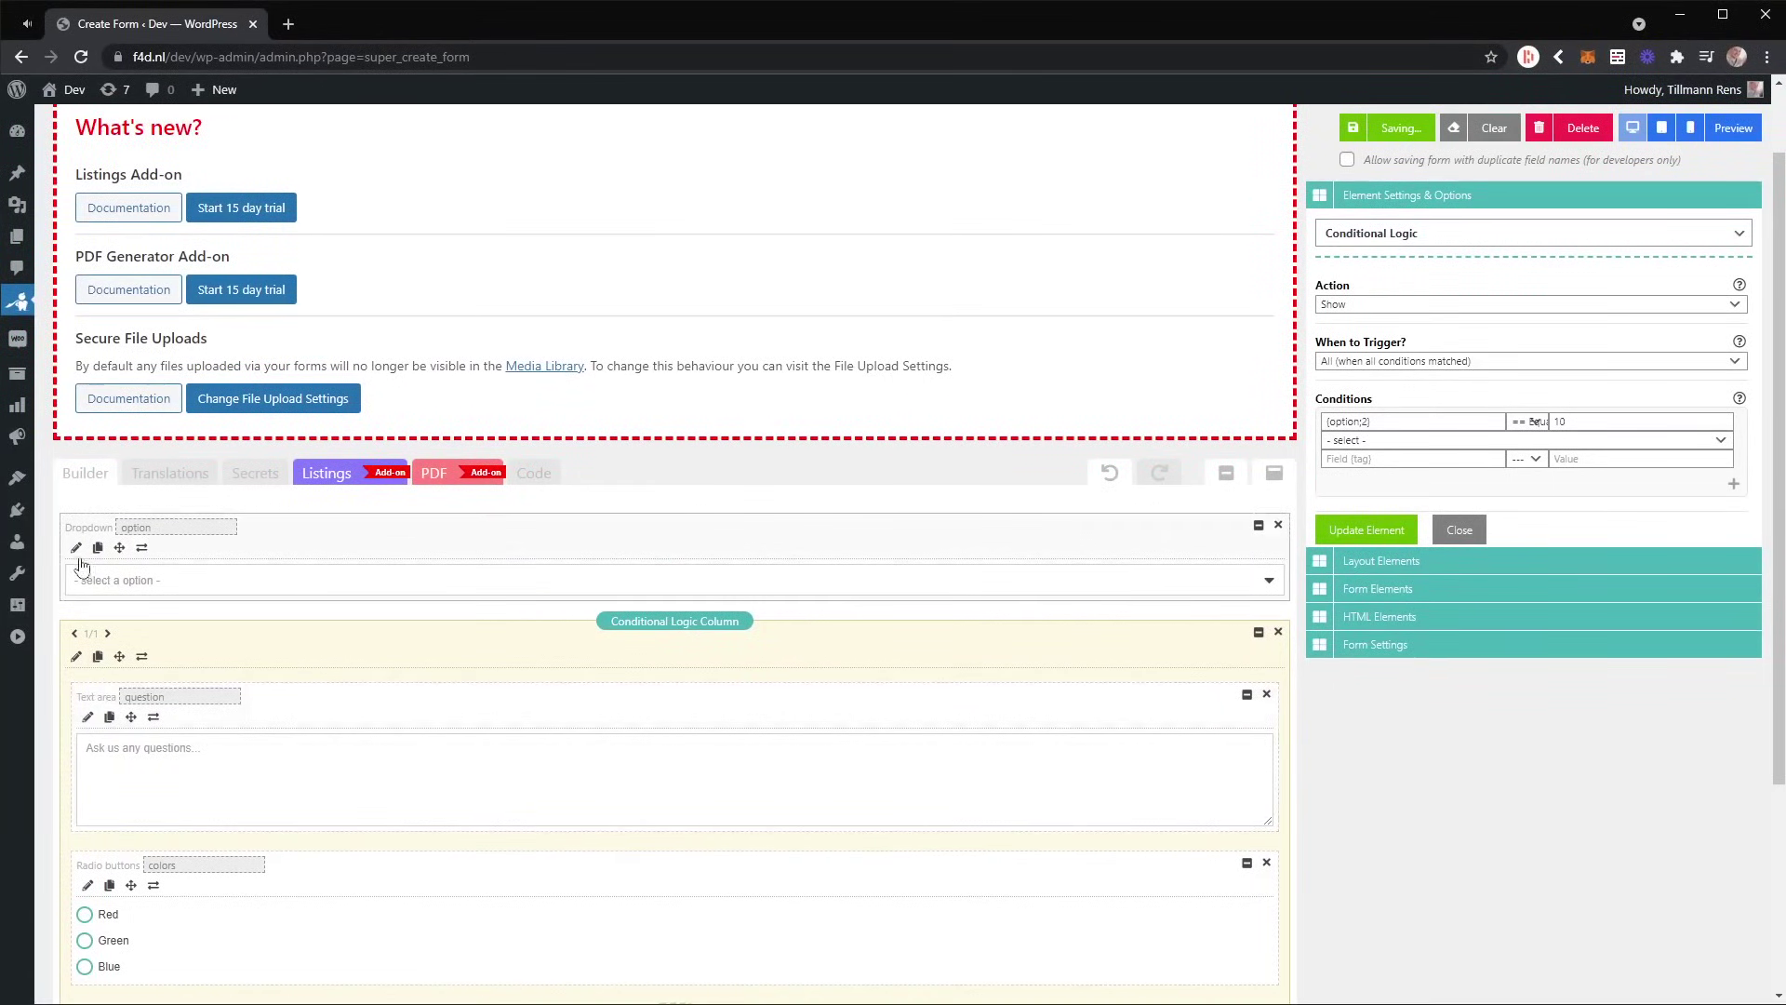
scroll(131, 718, down, 2)
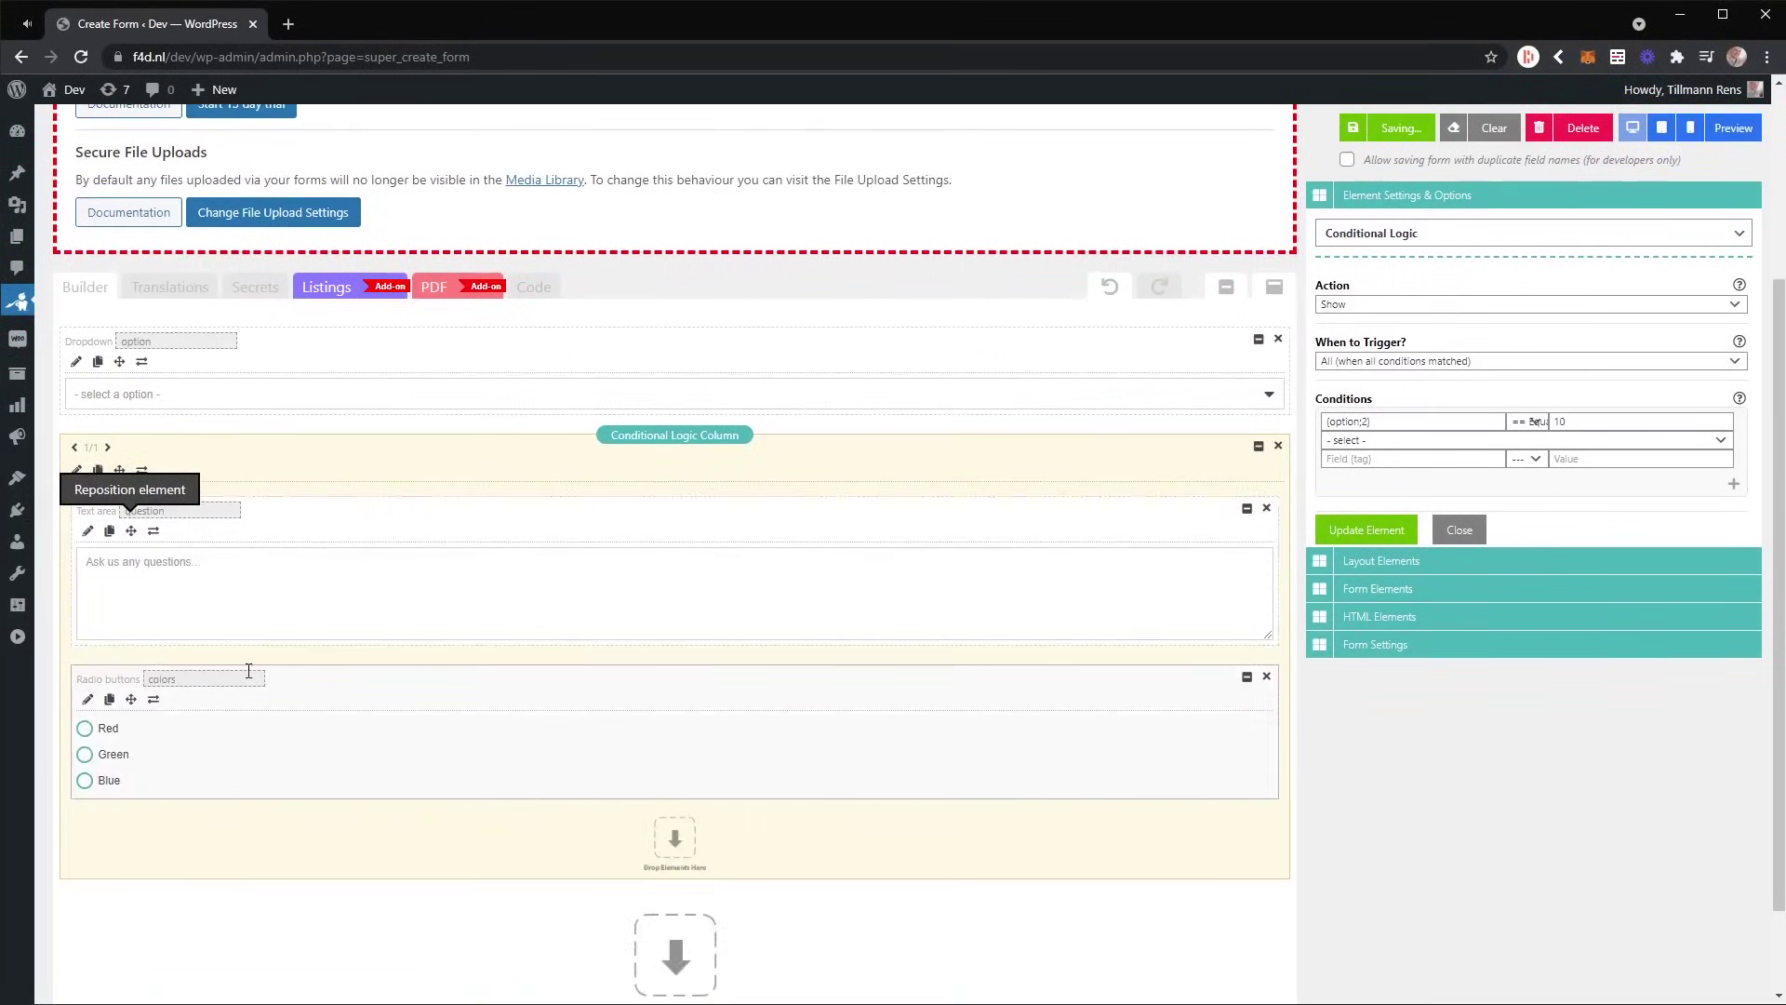
click(1416, 562)
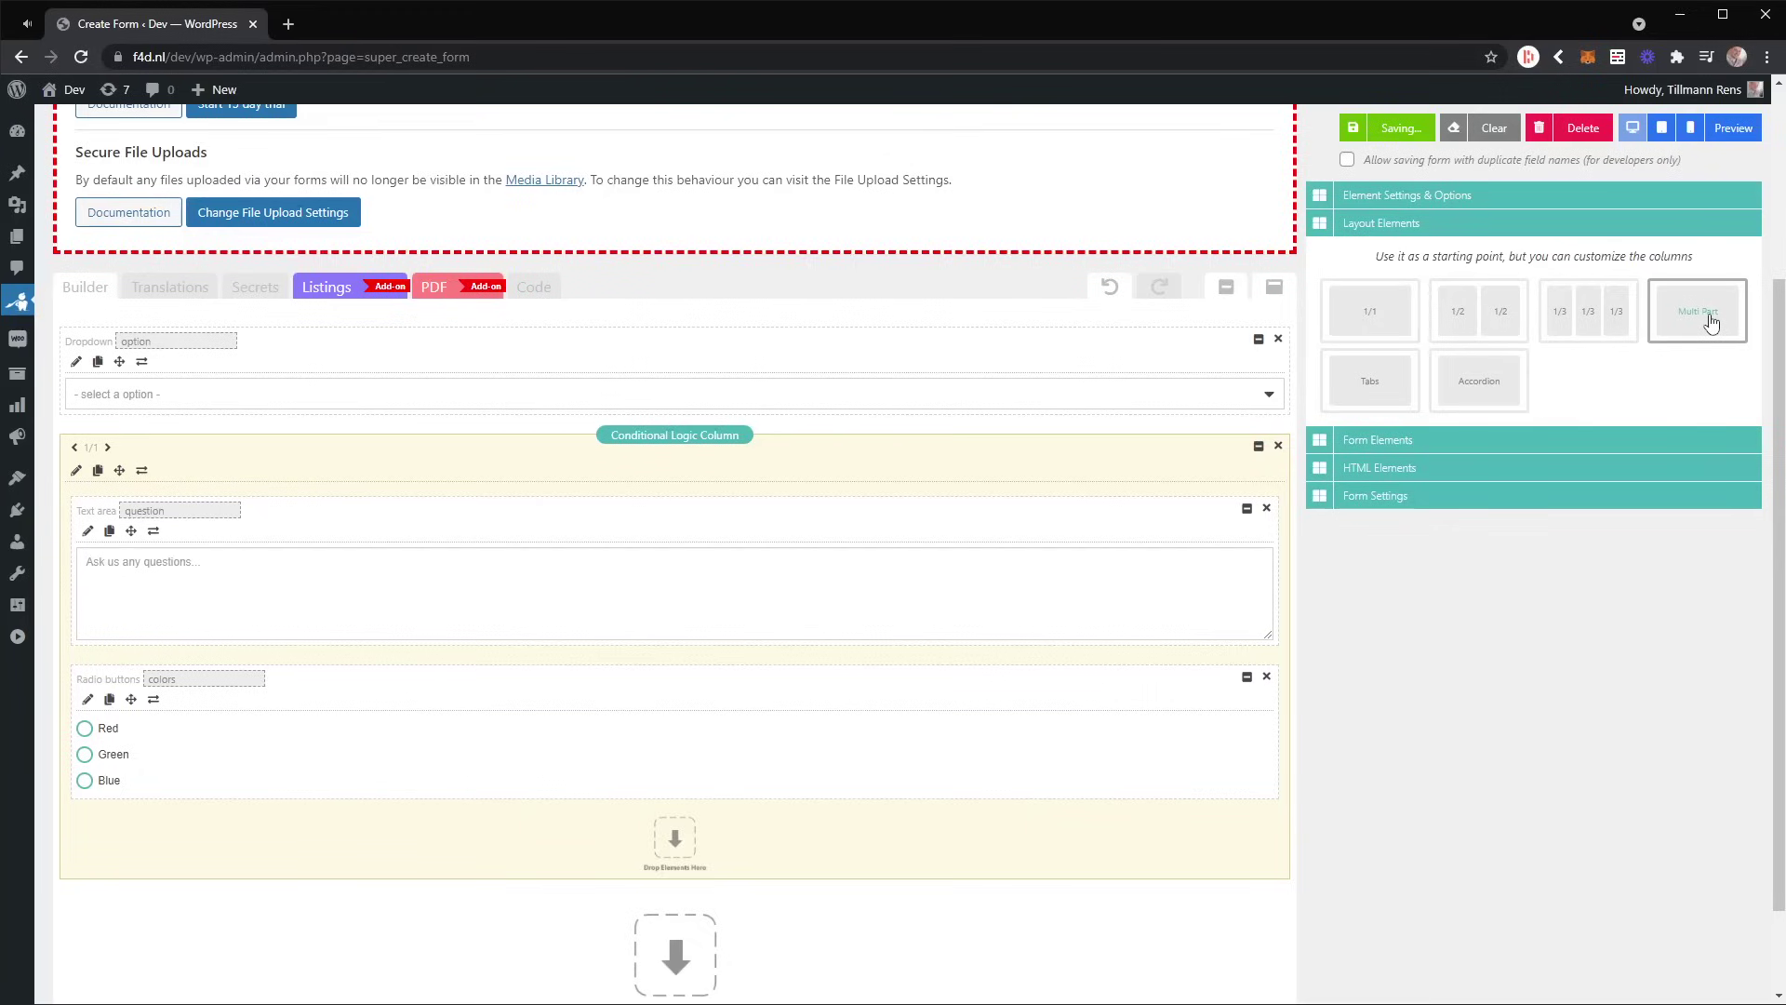
drag(1707, 321, 661, 948)
scroll(797, 825, down, 2)
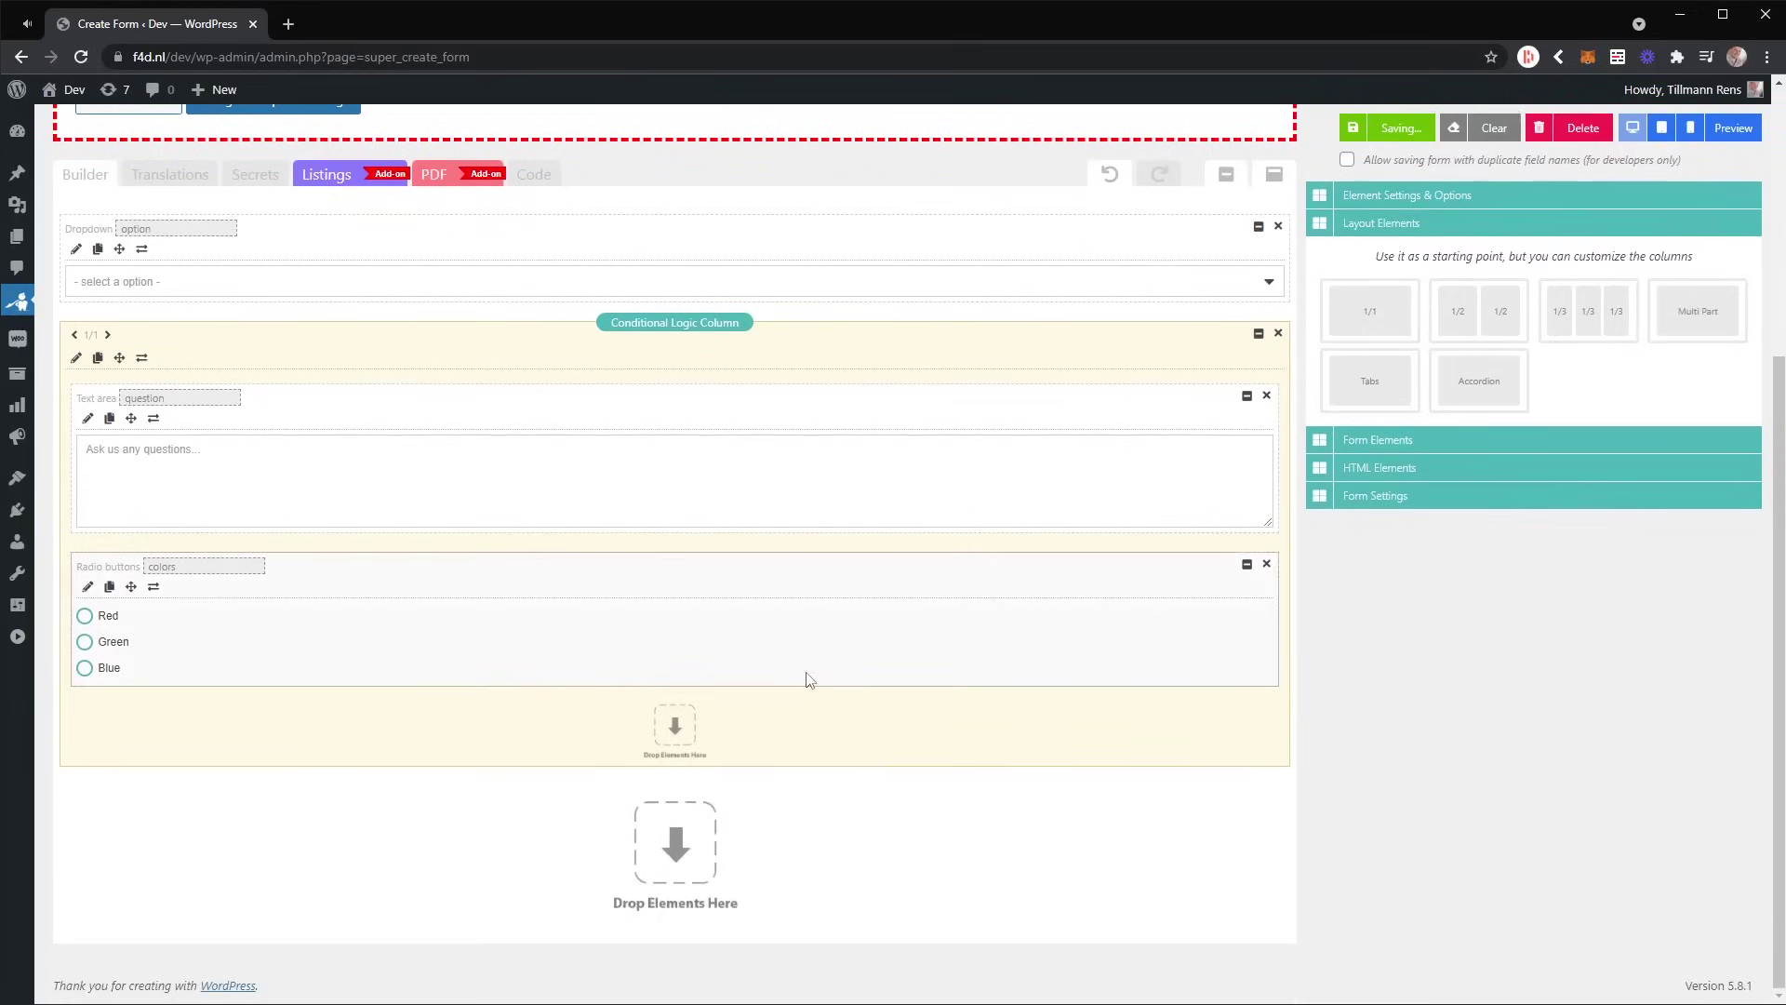
drag(1709, 294, 700, 945)
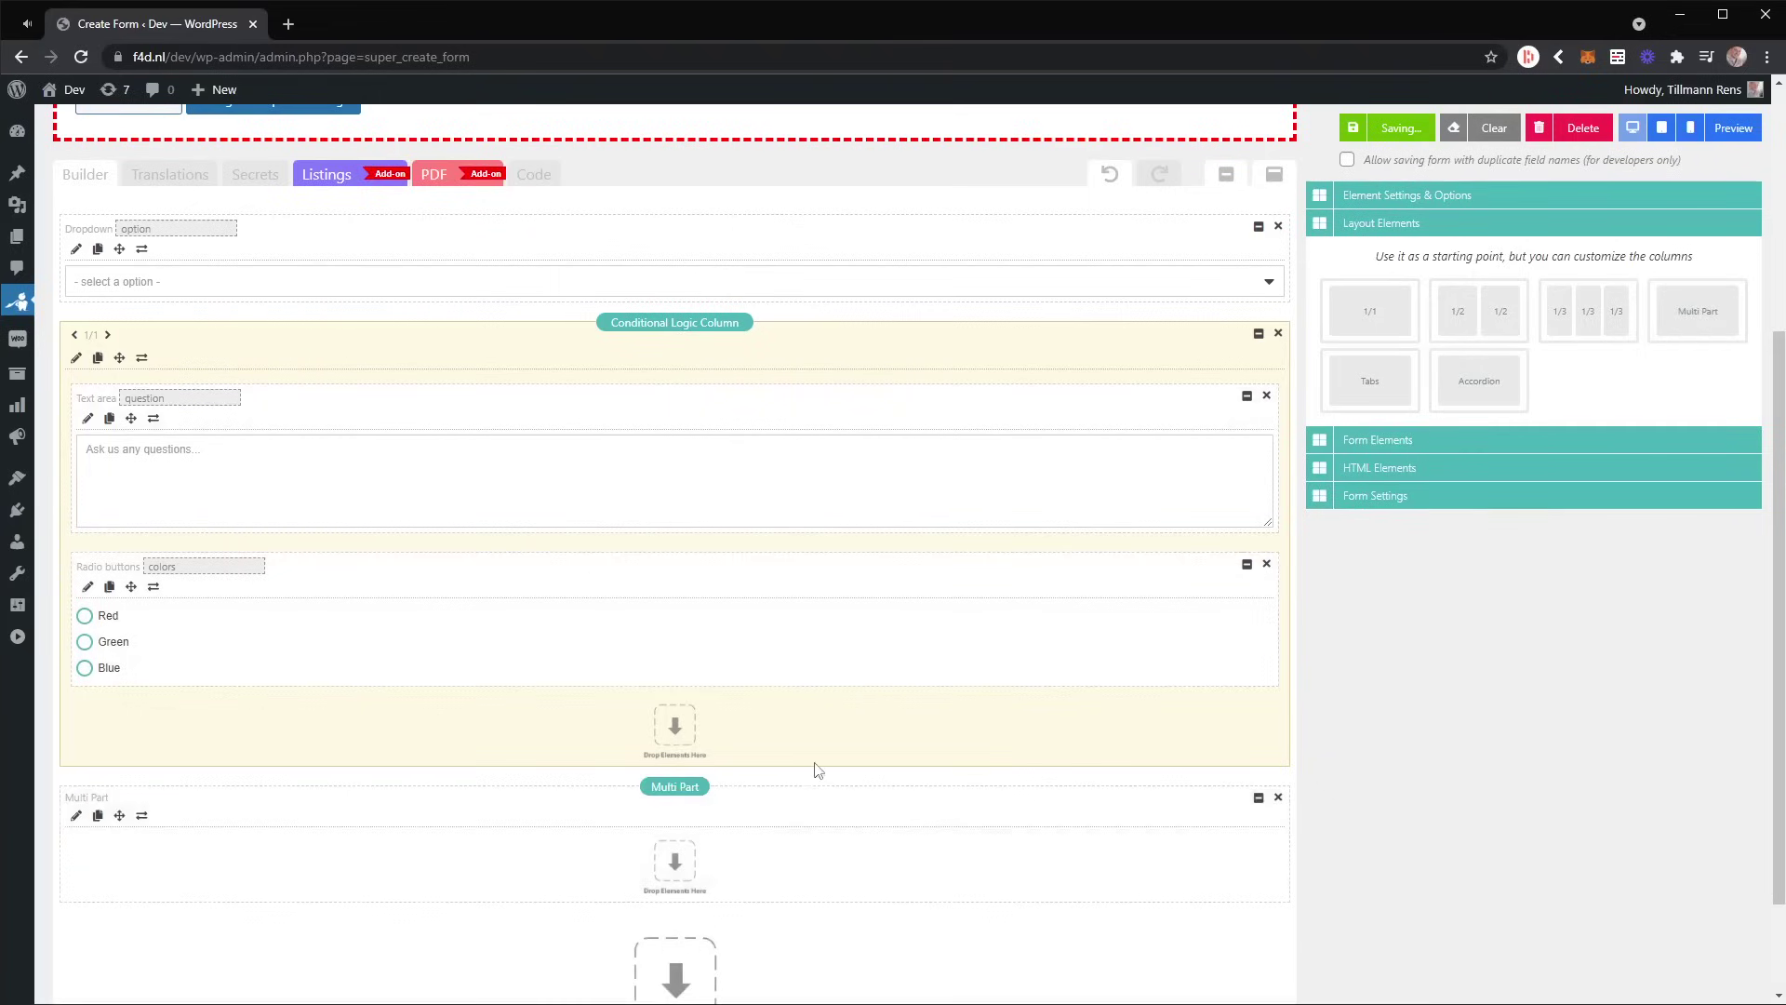
drag(1685, 307, 785, 953)
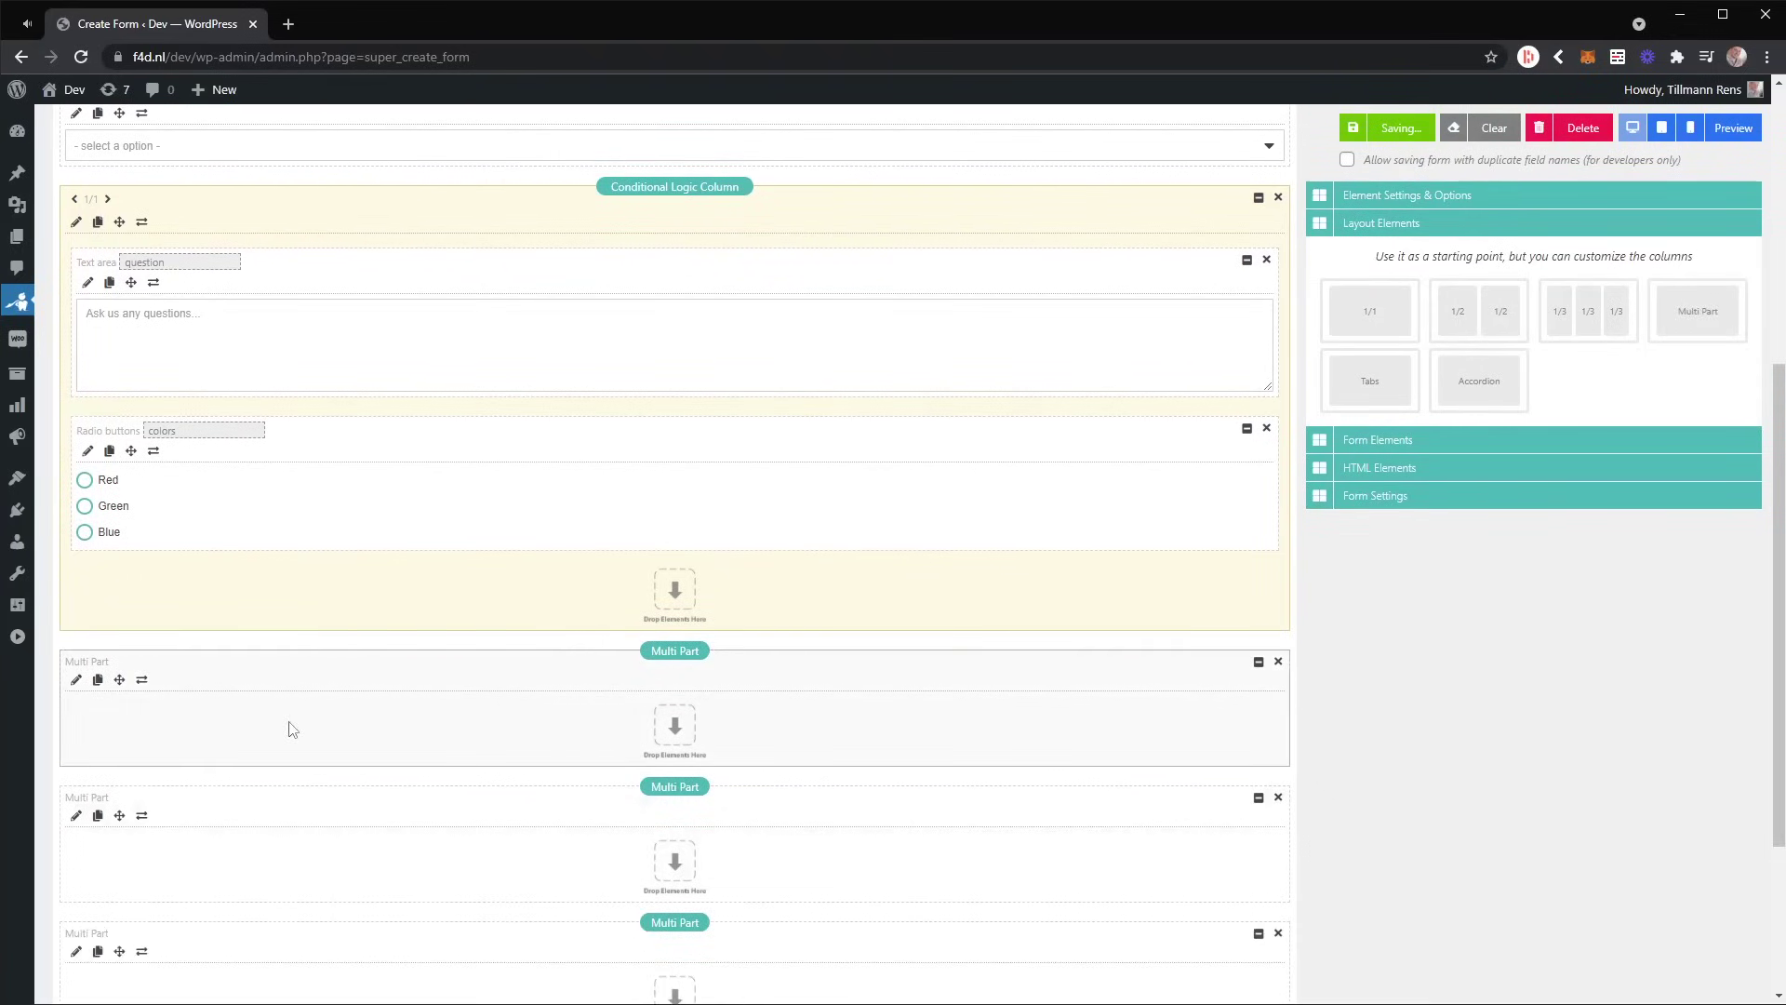
Move the conditional logic column into the second multi-part and the option dropdown into the first one
scroll(291, 729, down, 3)
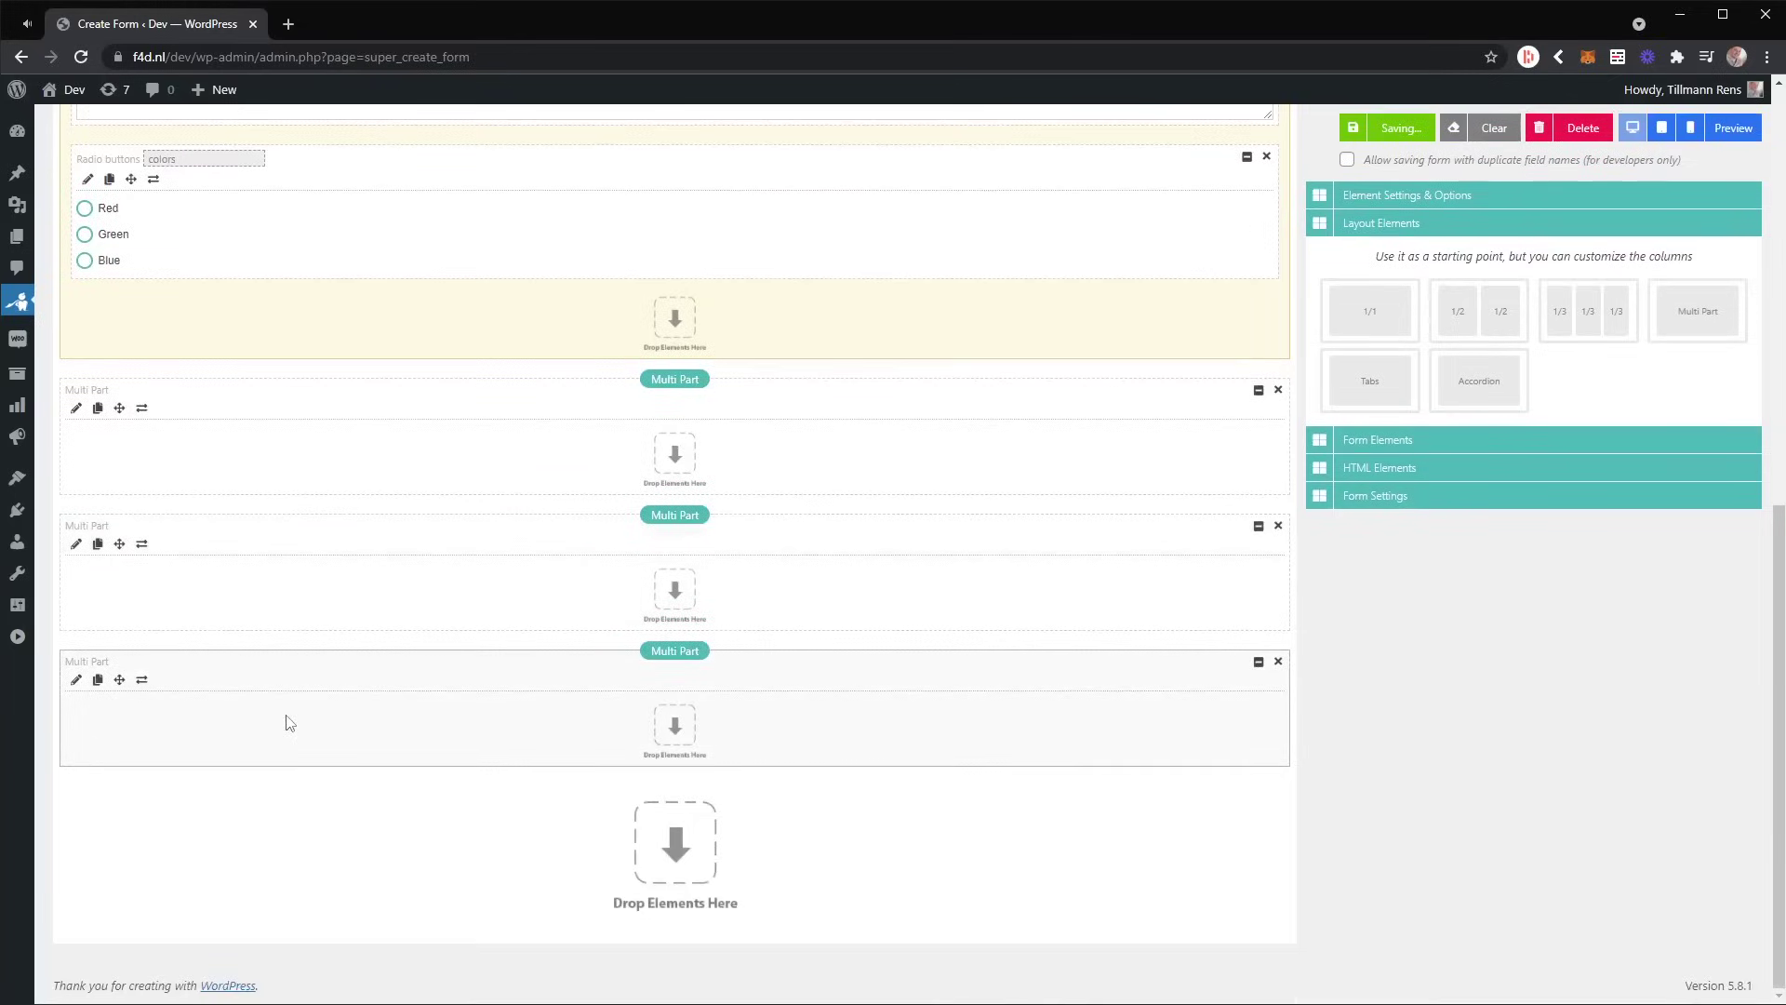
scroll(284, 724, up, 1)
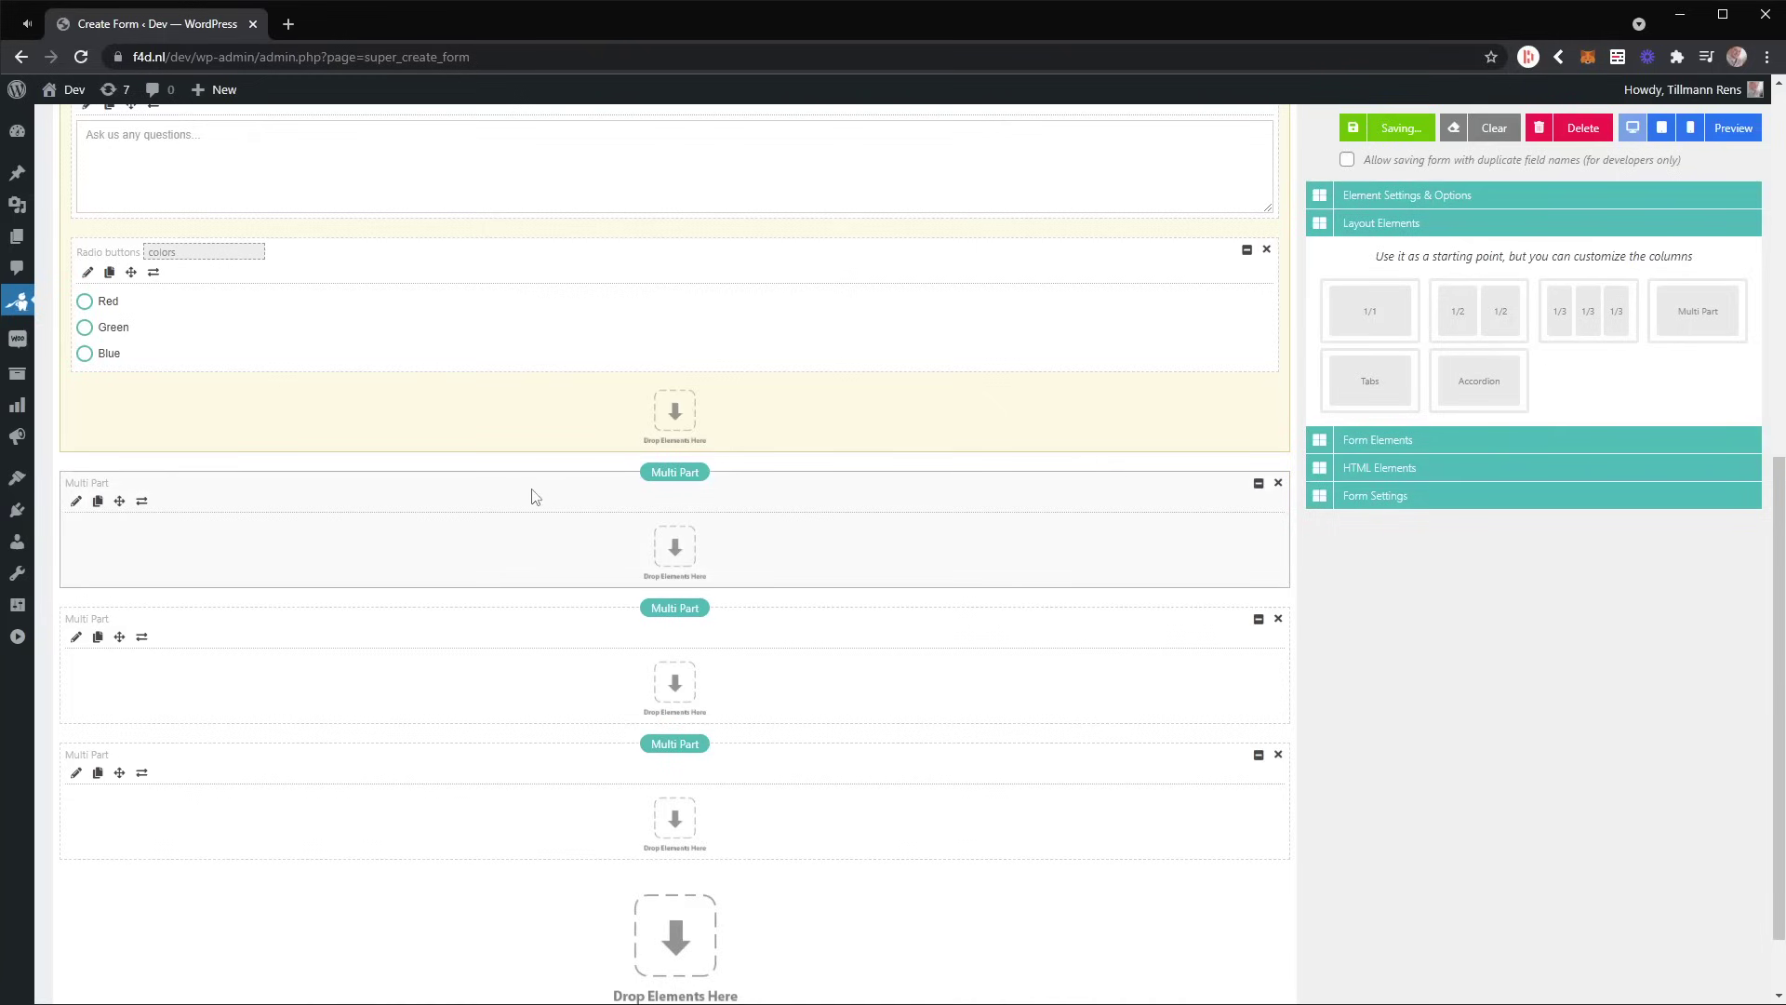
scroll(530, 493, up, 2)
click(1258, 205)
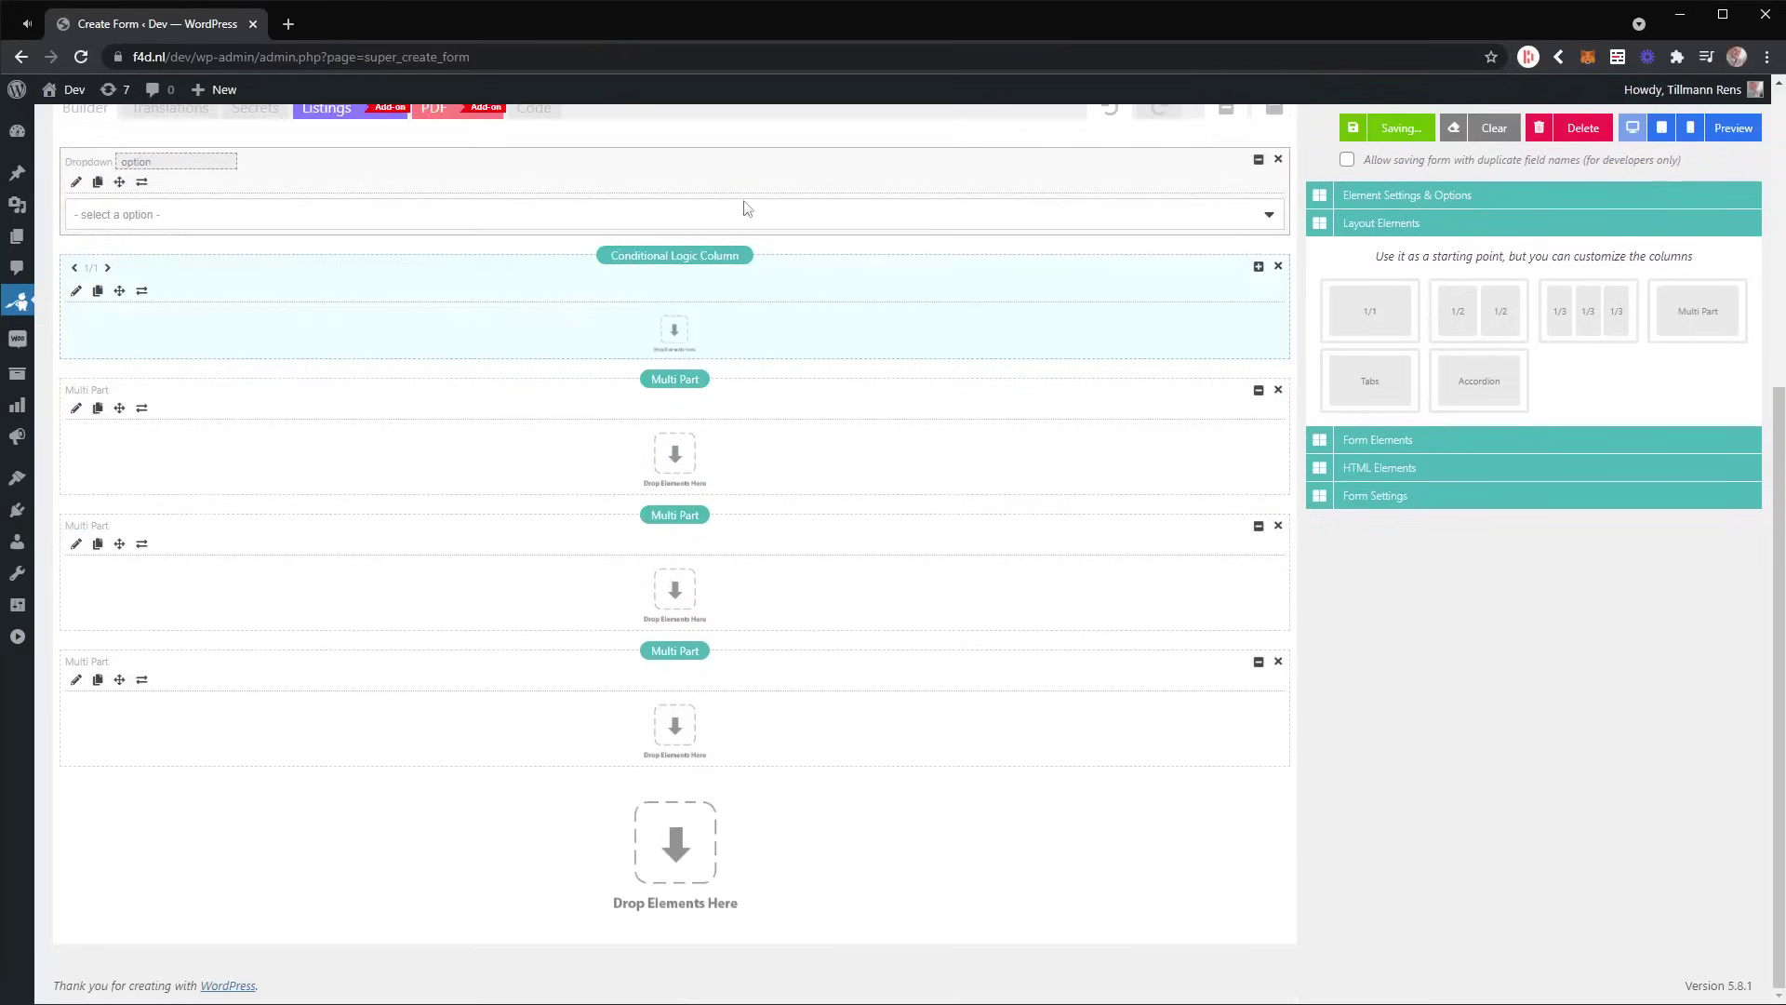
mouse_move(466, 279)
mouse_down()
mouse_move(558, 459)
mouse_move(481, 654)
mouse_move(494, 626)
mouse_up()
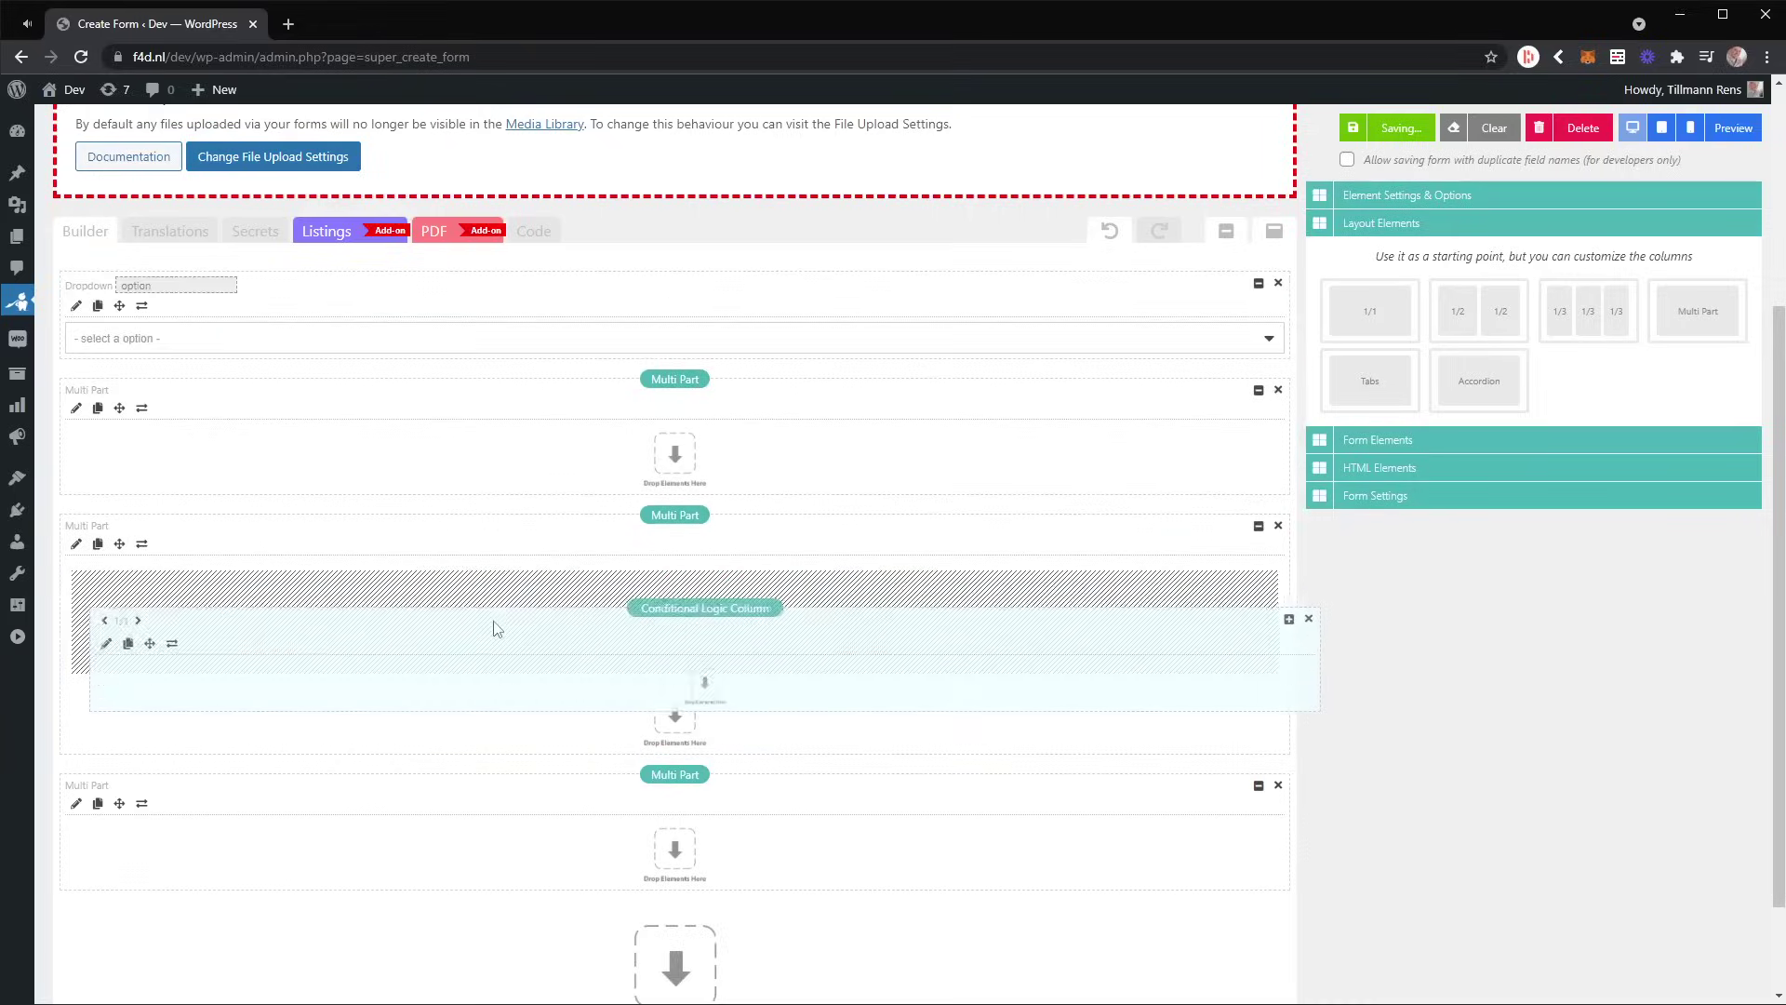
scroll(436, 683, down, 1)
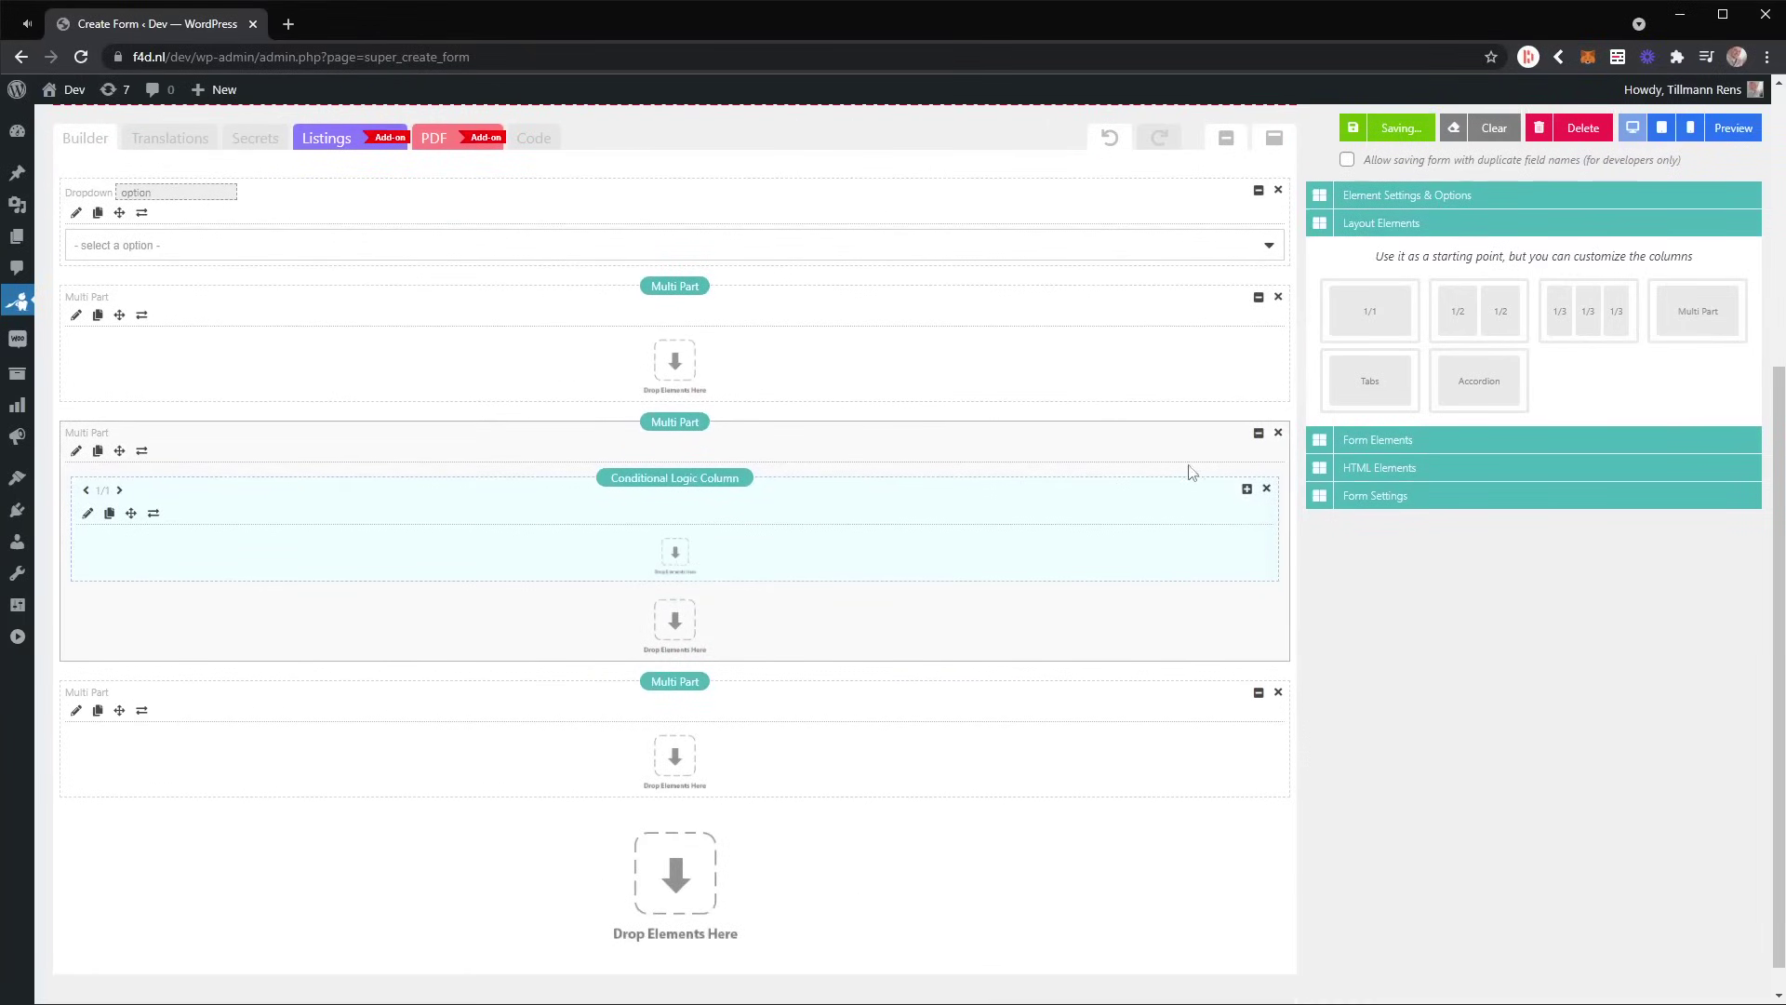
click(1247, 488)
drag(364, 215, 379, 319)
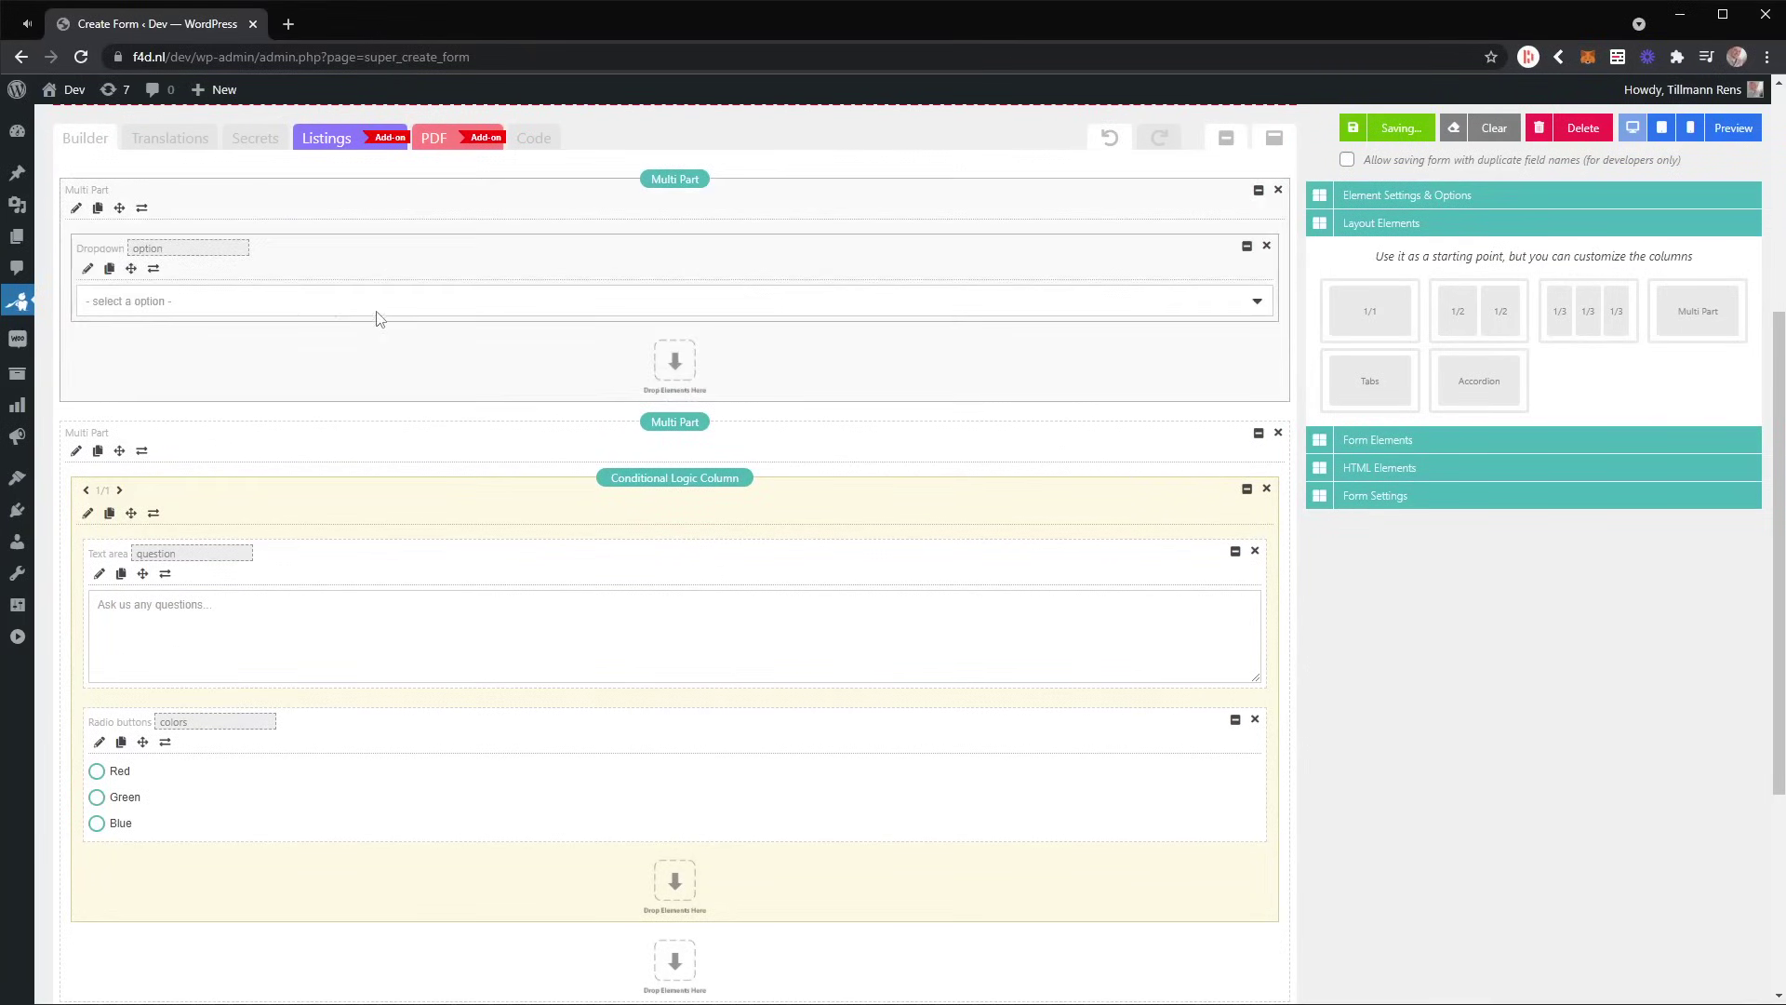
Add an Email Address field to the third multi-part
scroll(323, 270, down, 1)
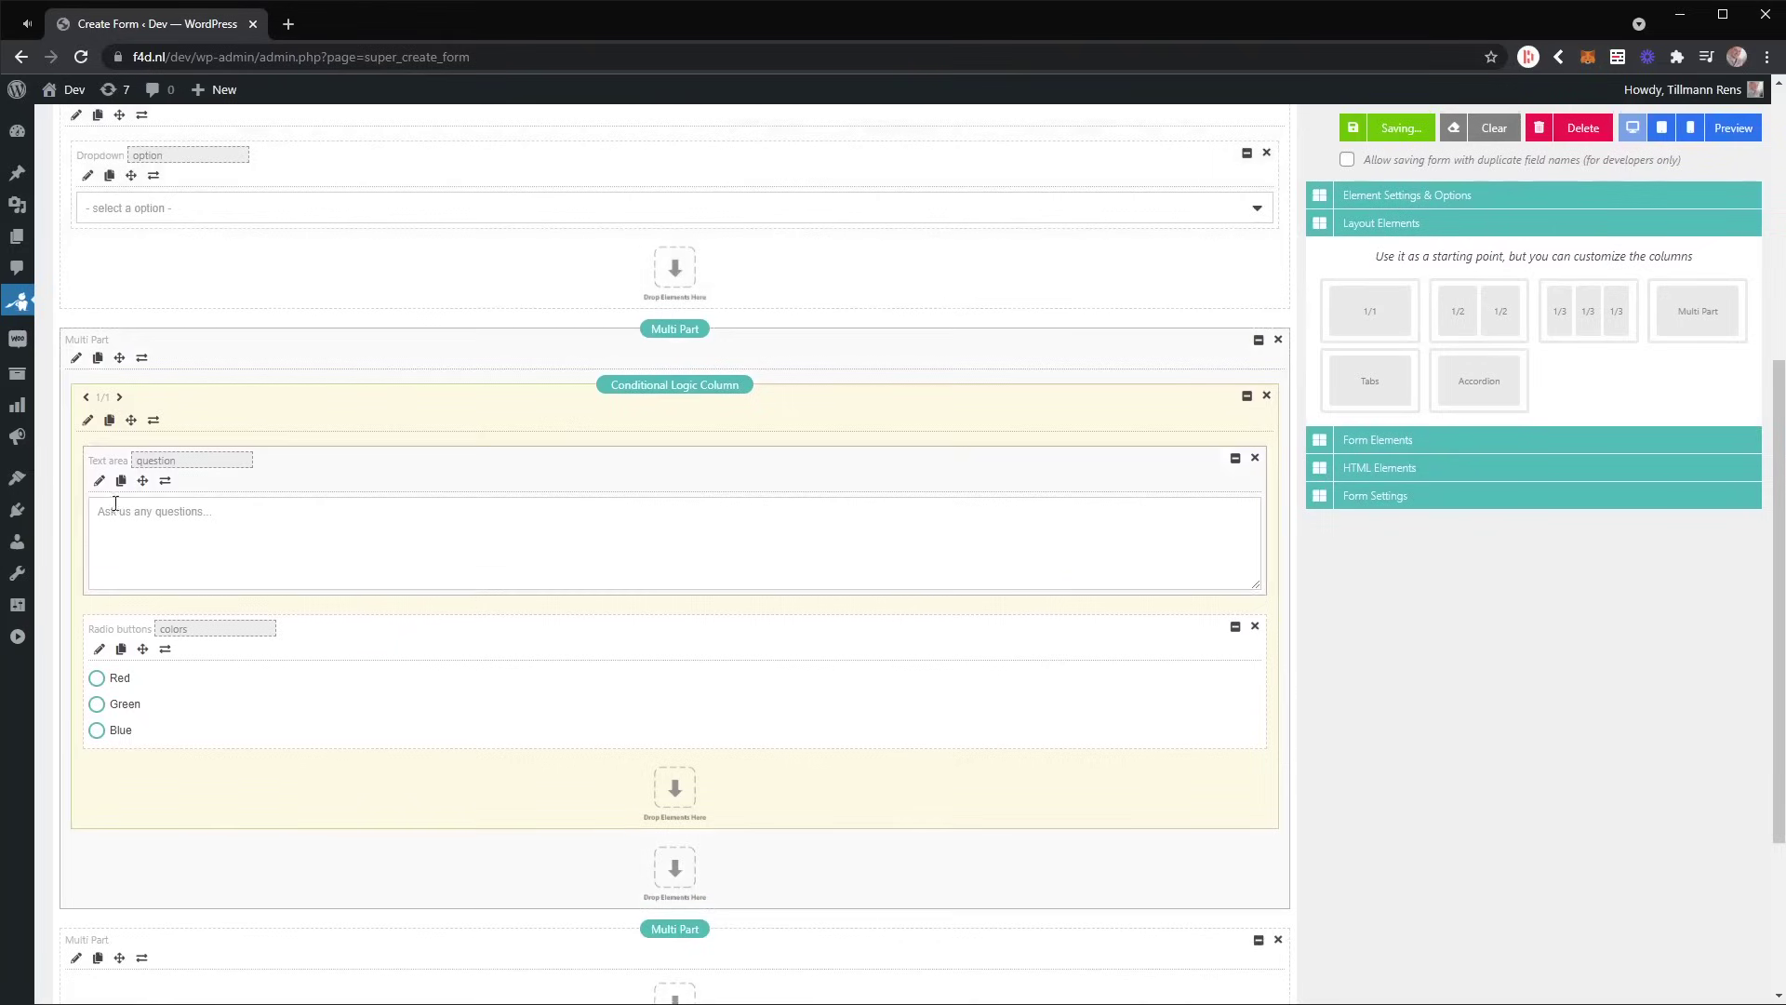
scroll(288, 319, down, 1)
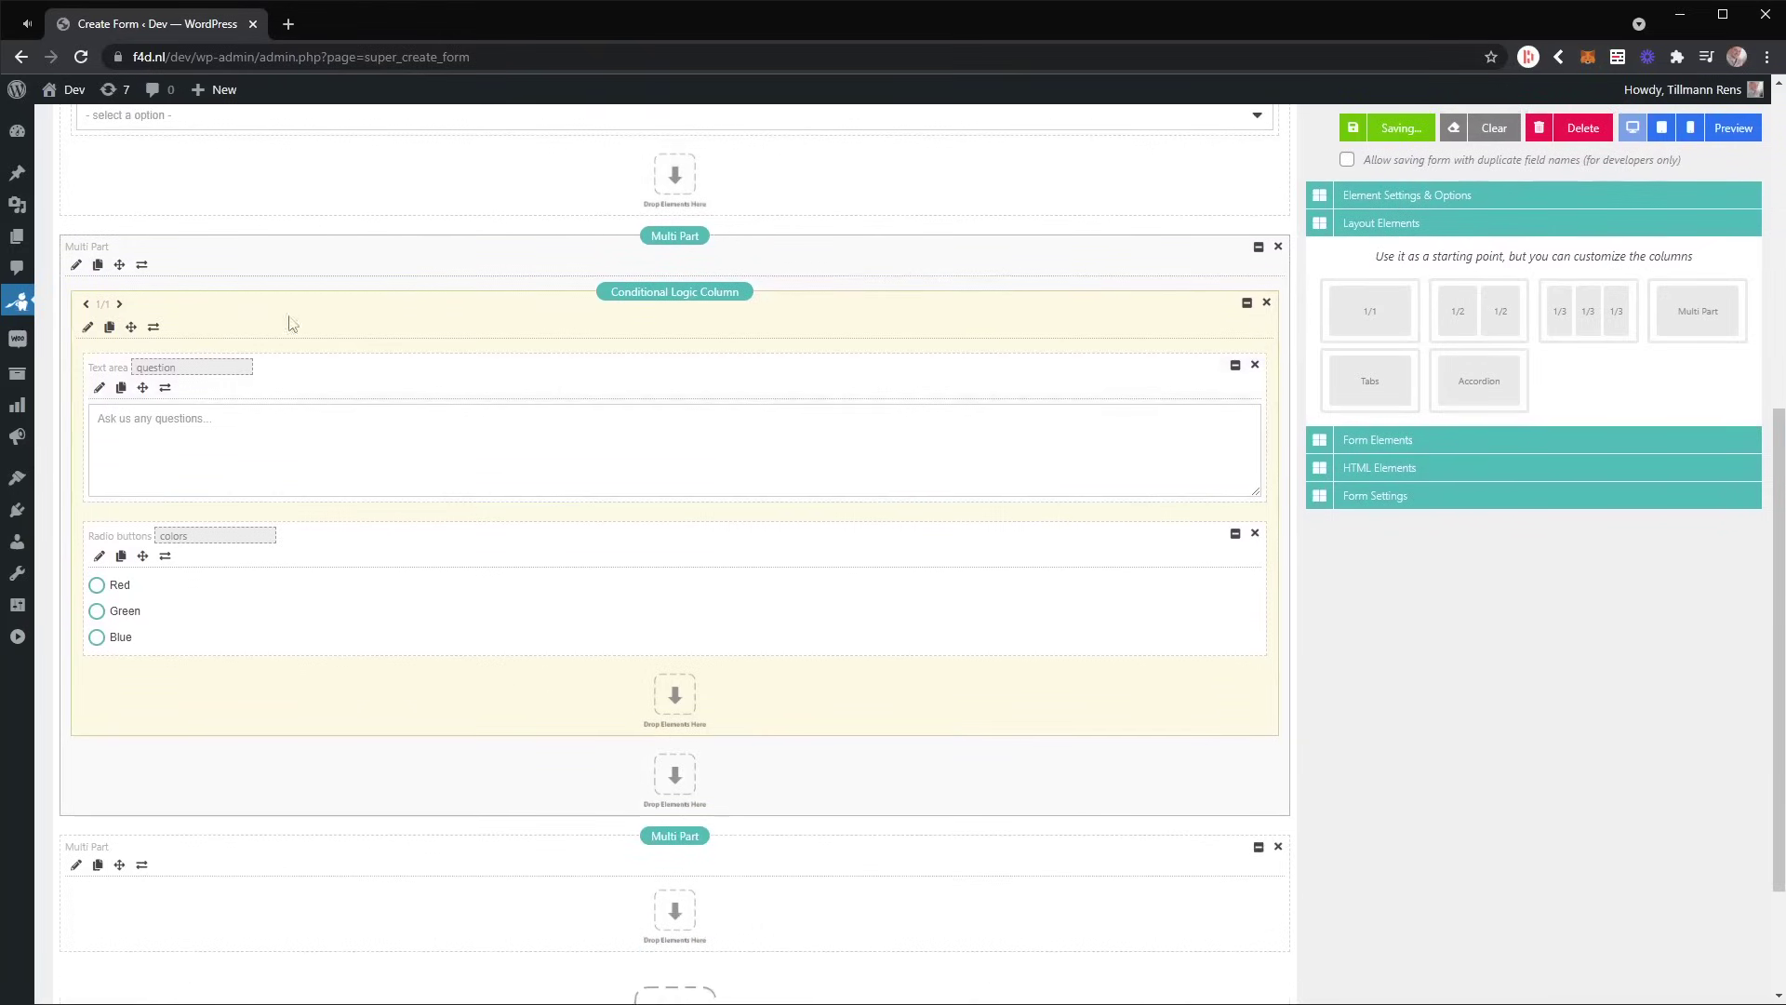
click(1435, 446)
drag(1360, 285, 596, 916)
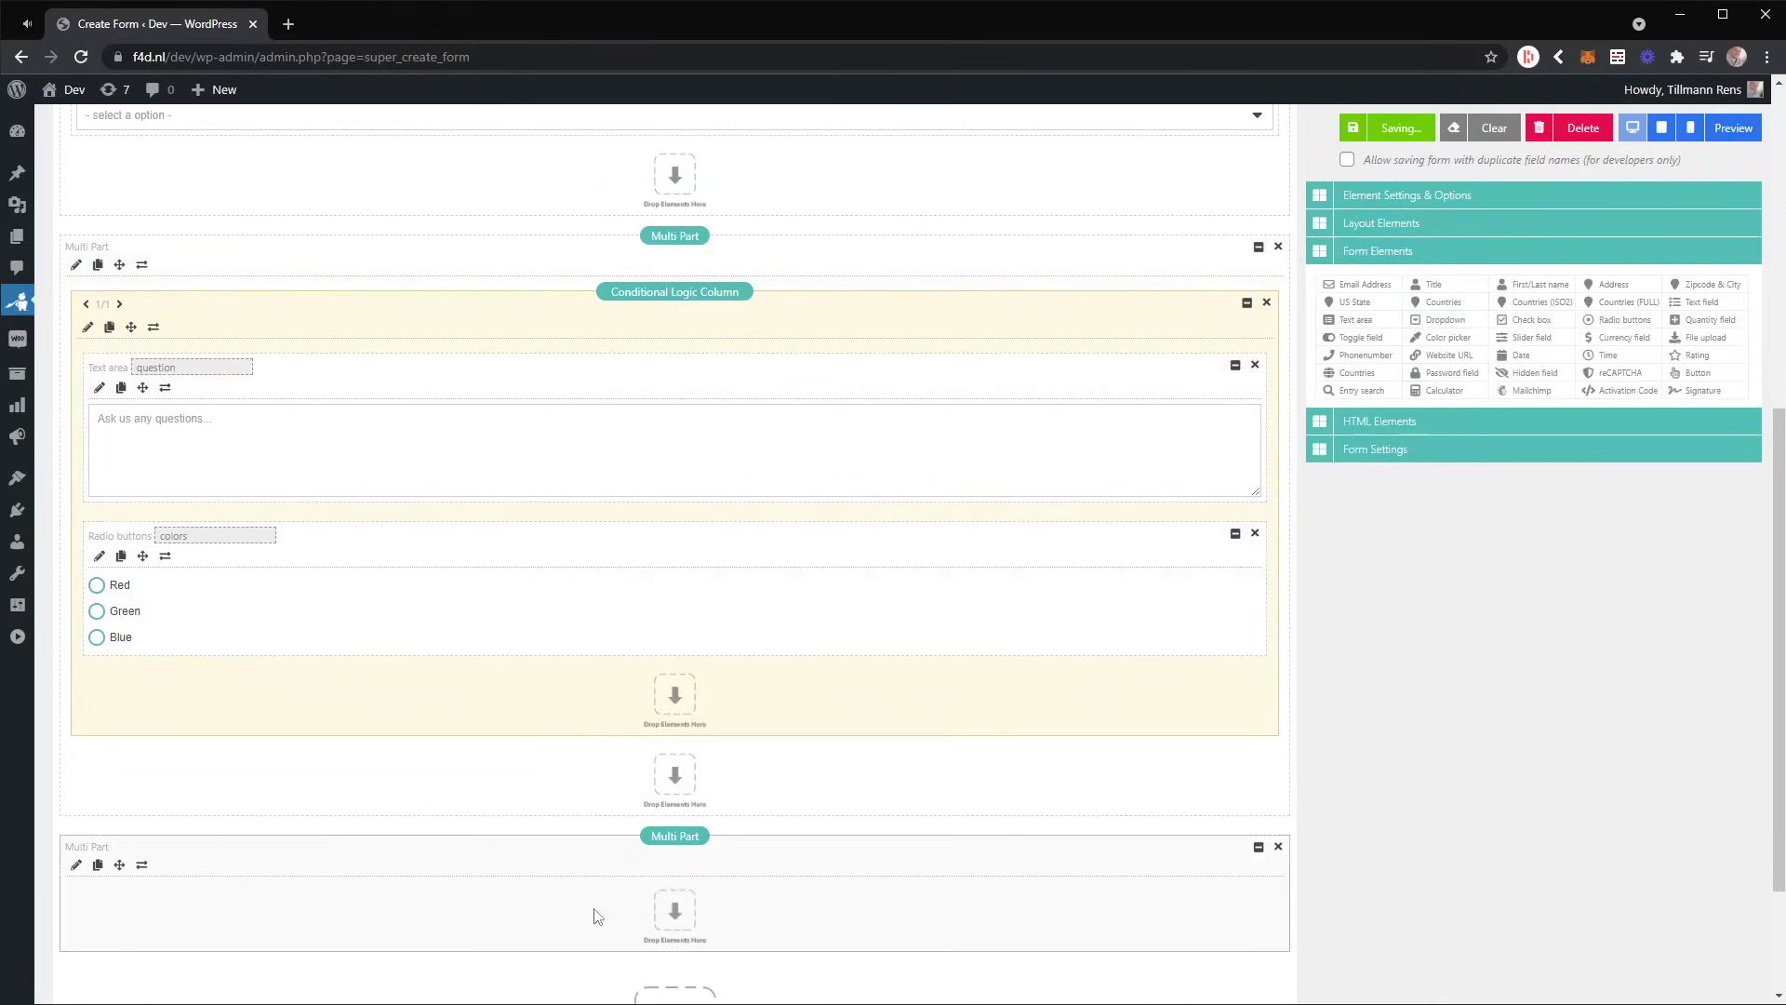
Rename the three multi-parts Step 1, Step 2 and Step 3 from first to last, starting with the last one
scroll(490, 888, down, 2)
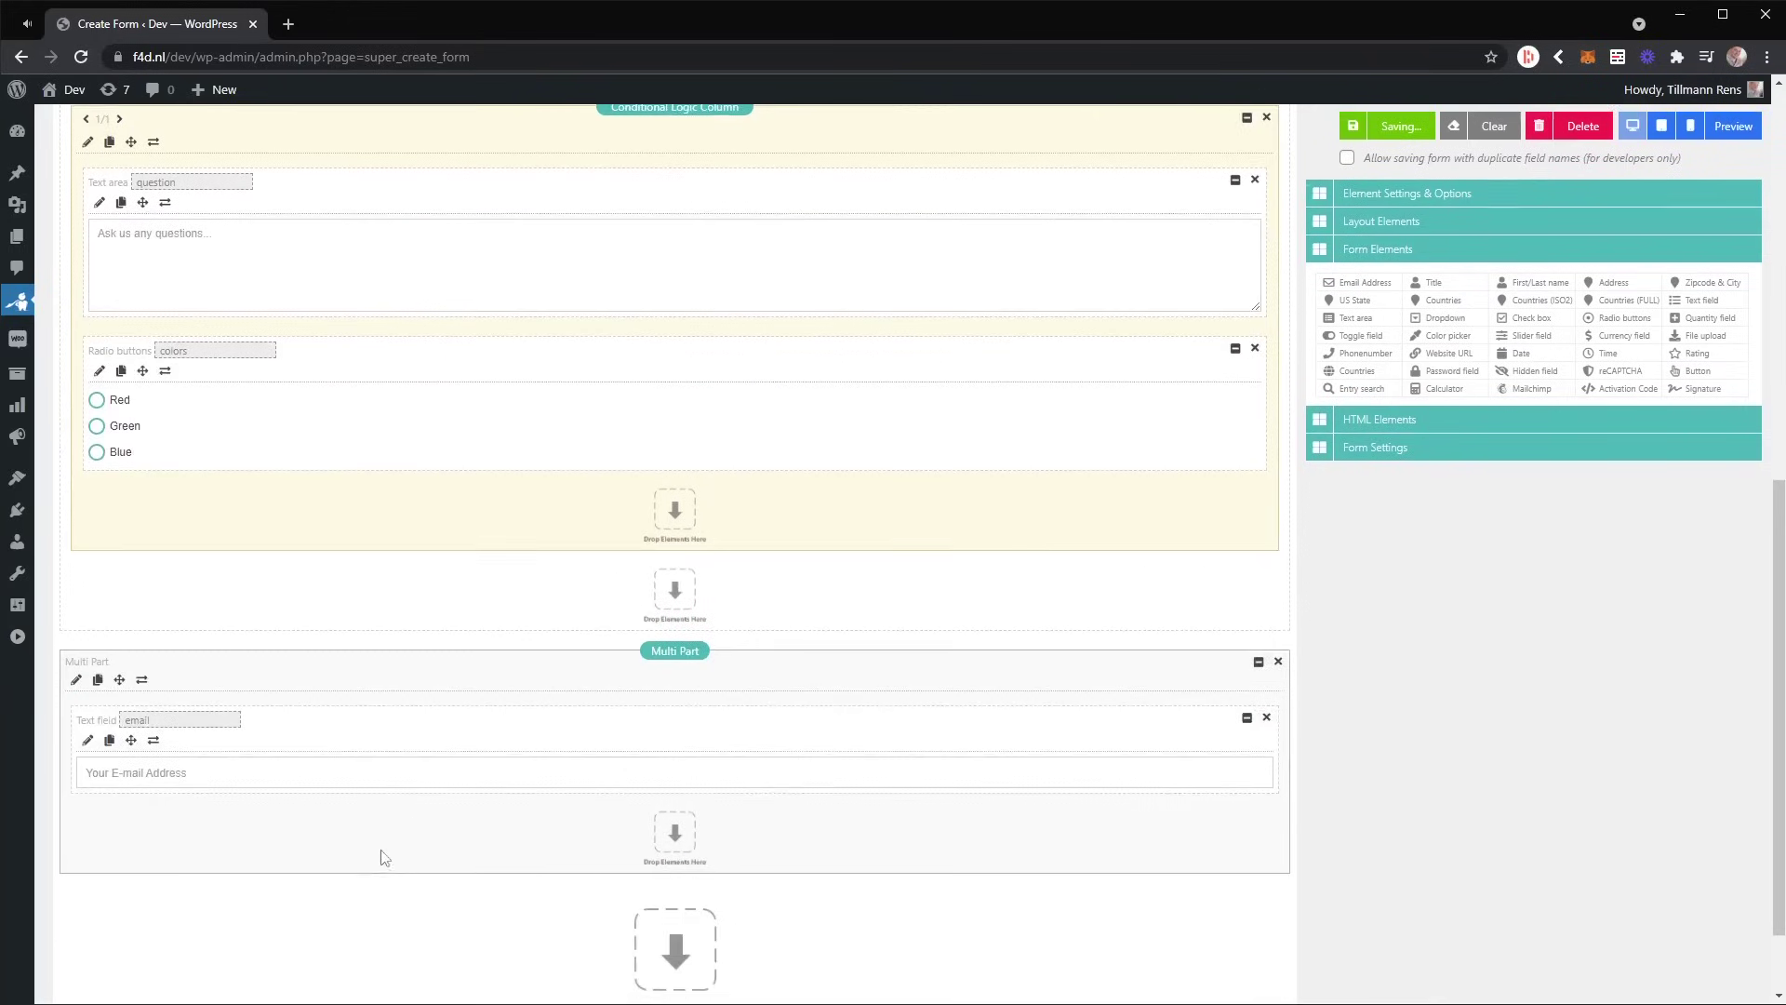
triple_click(674, 655)
key(BackSpace)
text(Step)
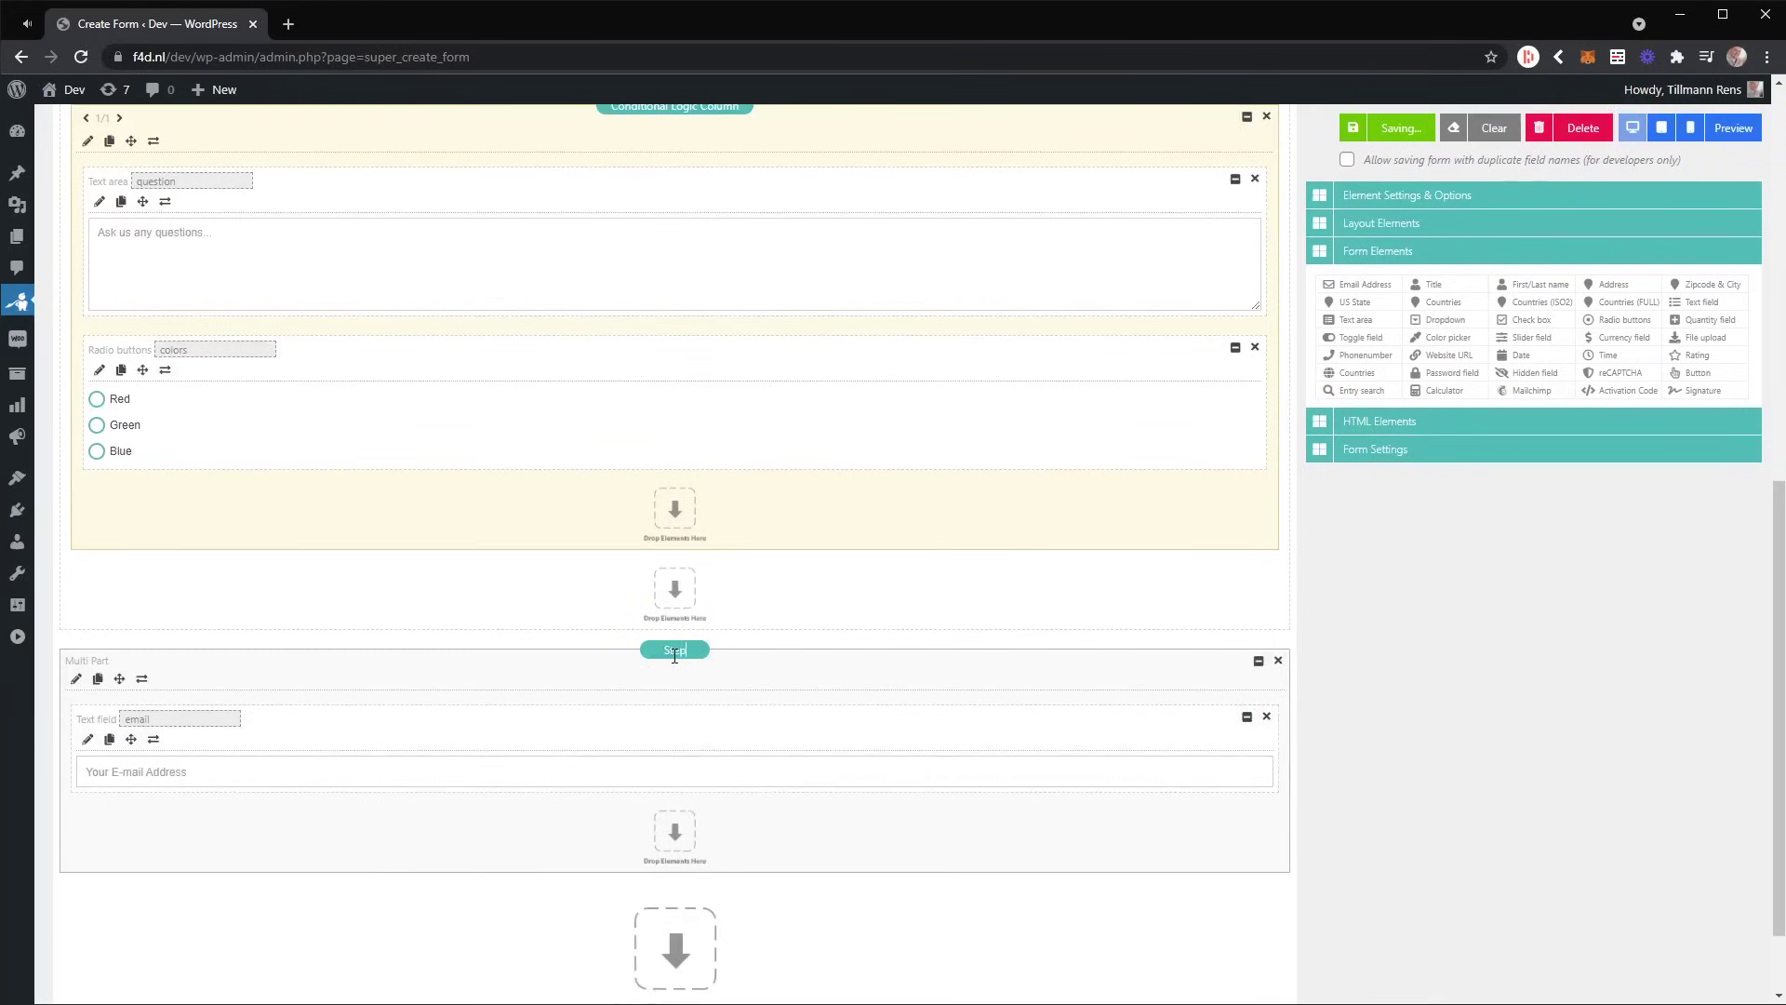
text( 3)
scroll(674, 651, up, 3)
triple_click(663, 326)
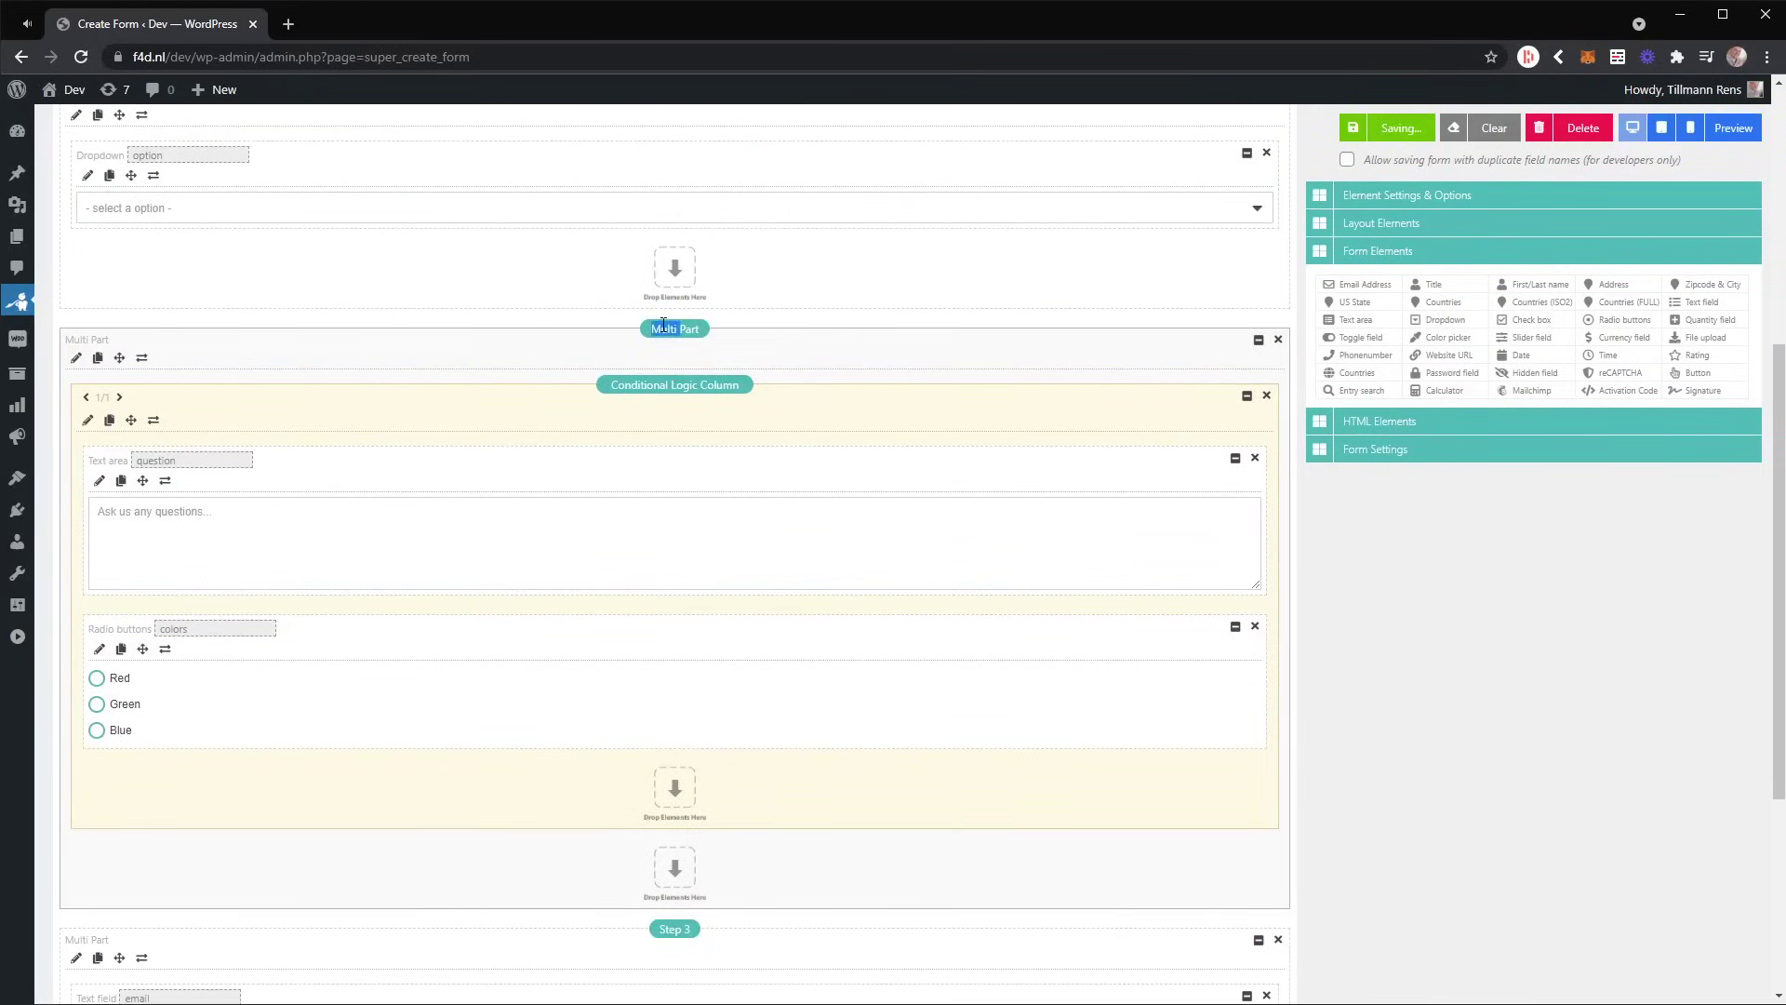
text(Step 2)
scroll(663, 326, up, 2)
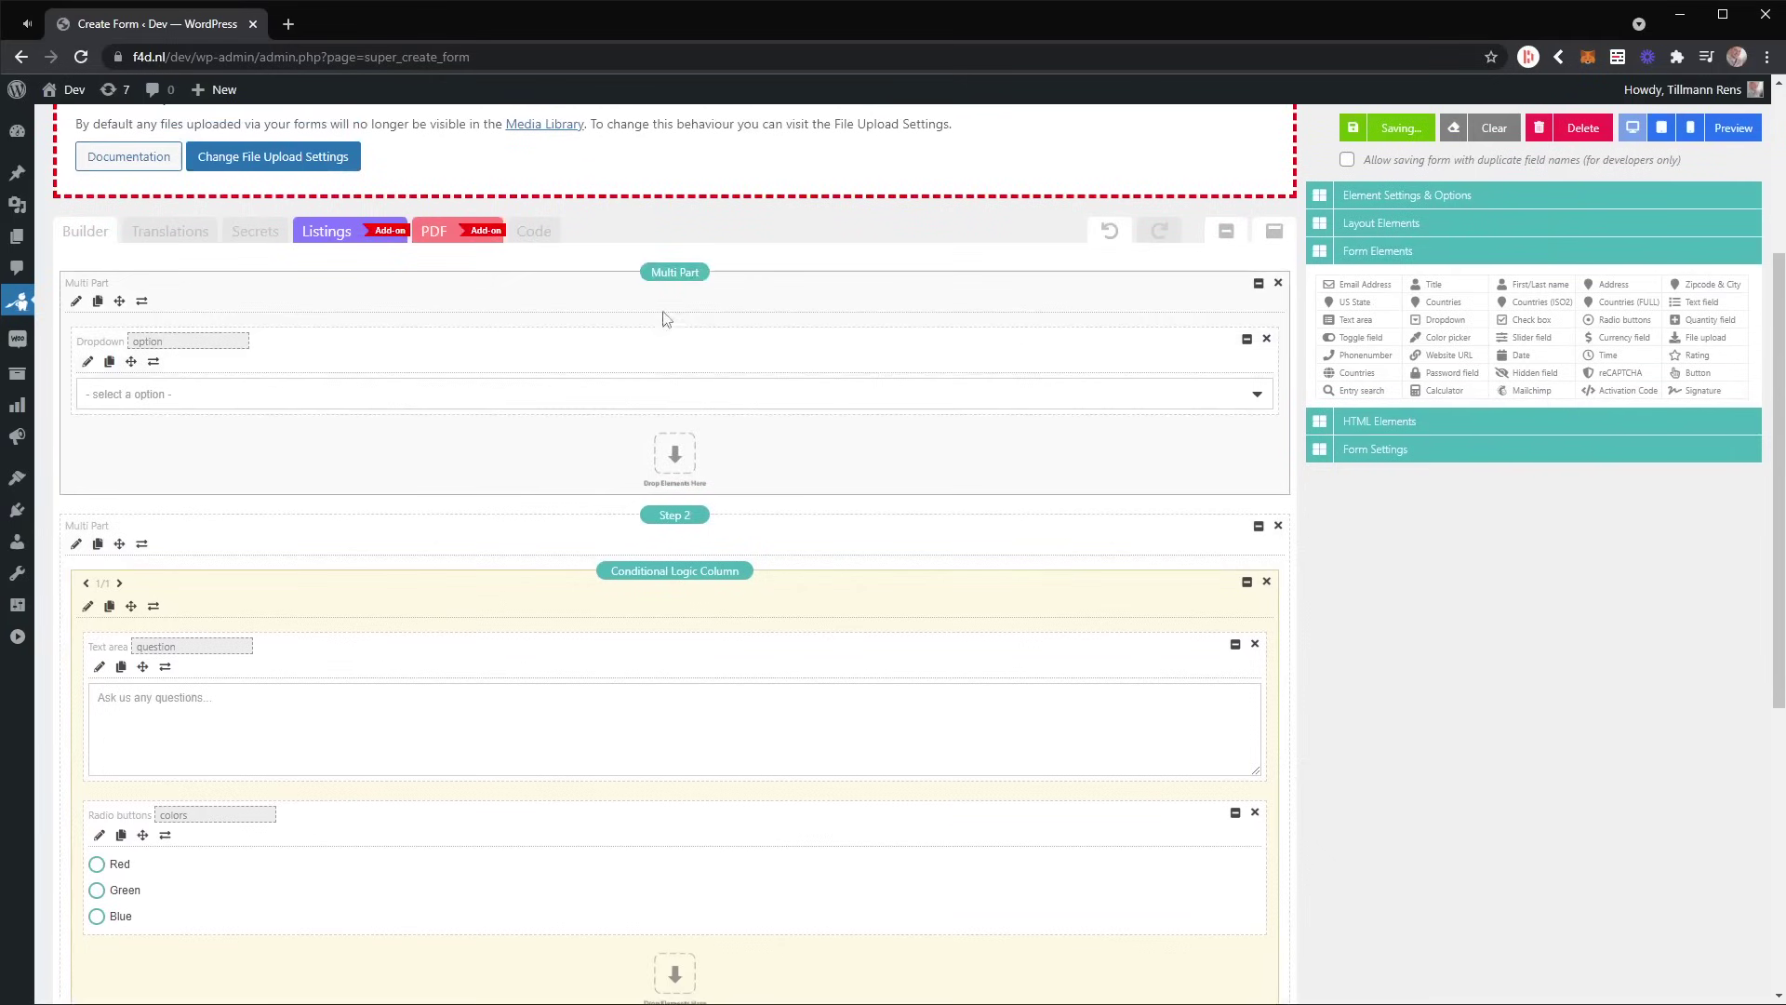
triple_click(675, 271)
text(Step 1)
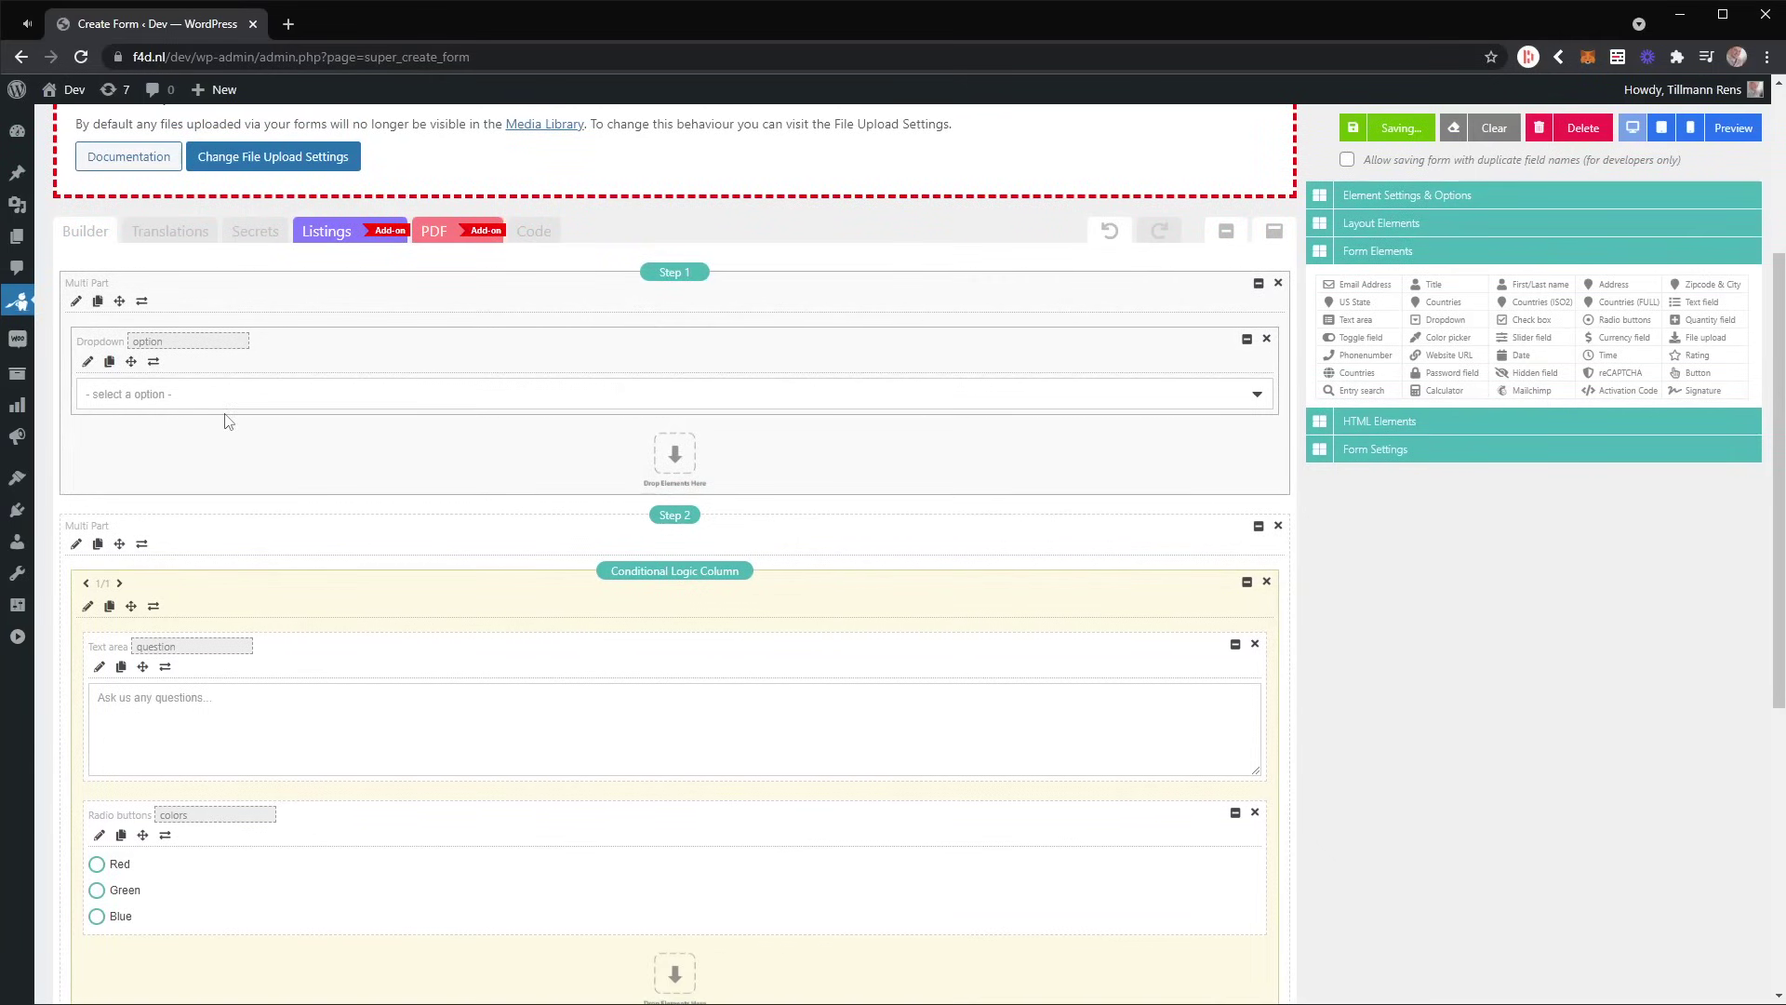
Review the three steps' contents, open the Step 2 multi-part's settings and check which settings sections it offers
scroll(228, 423, down, 4)
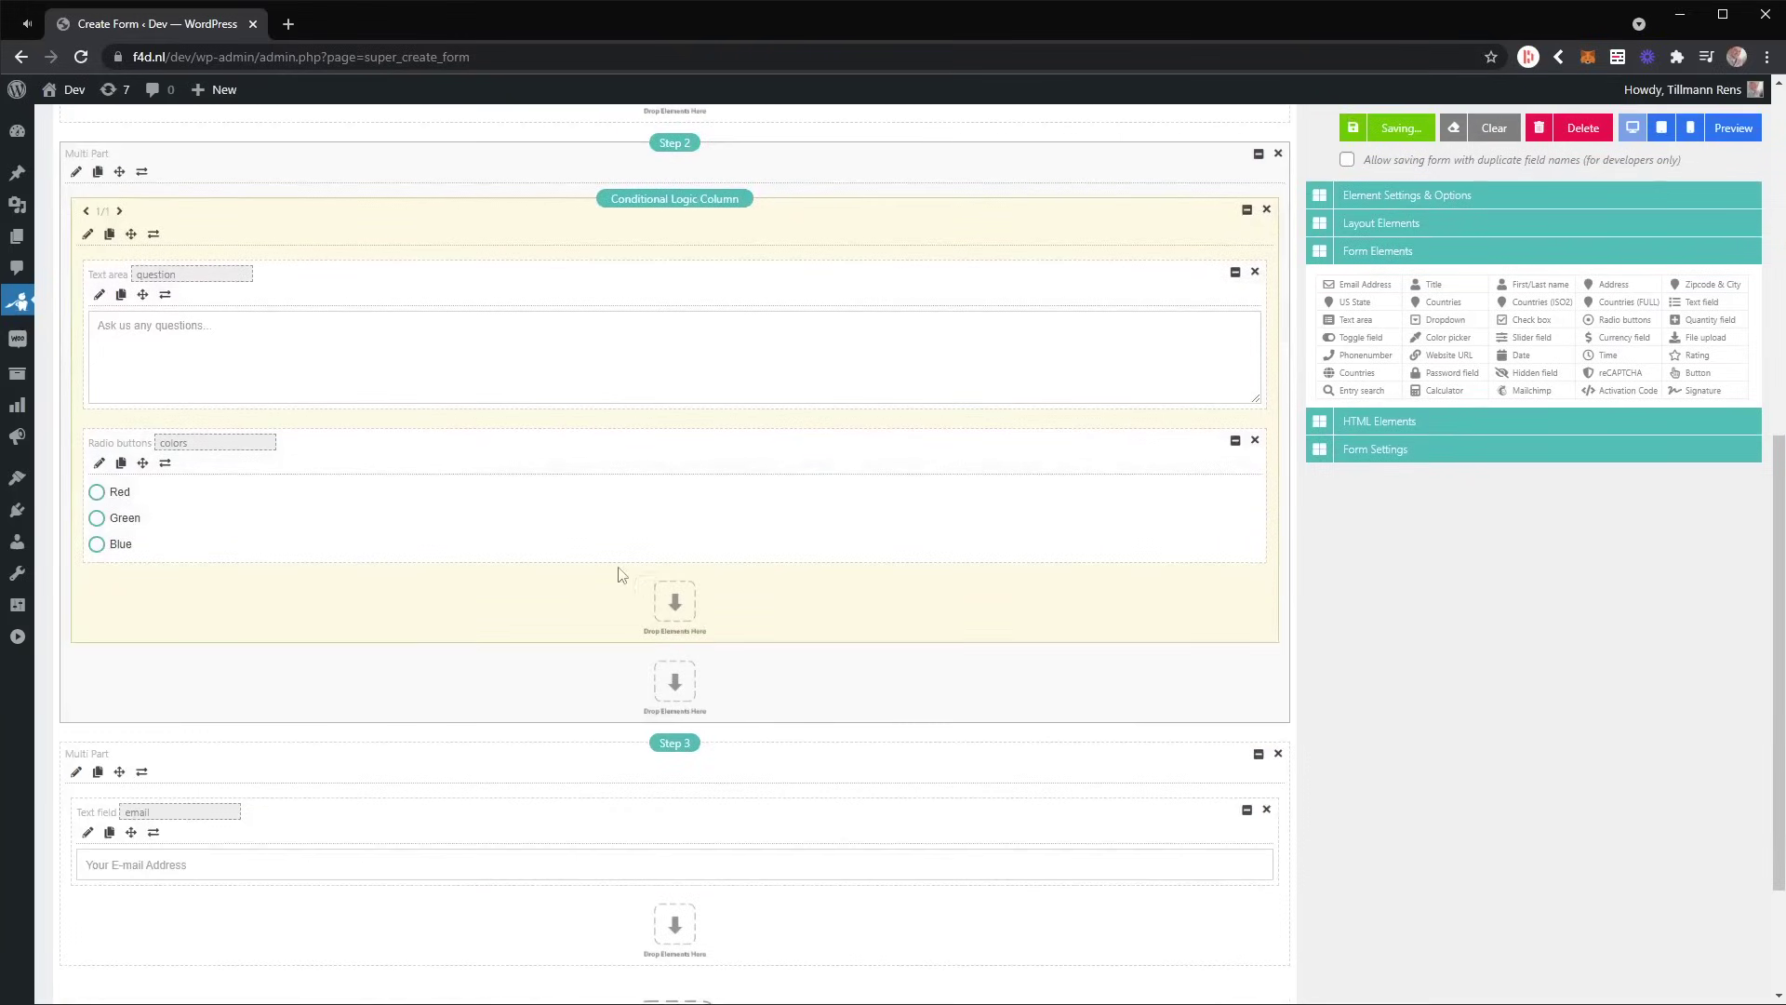
scroll(620, 574, up, 2)
scroll(746, 530, up, 1)
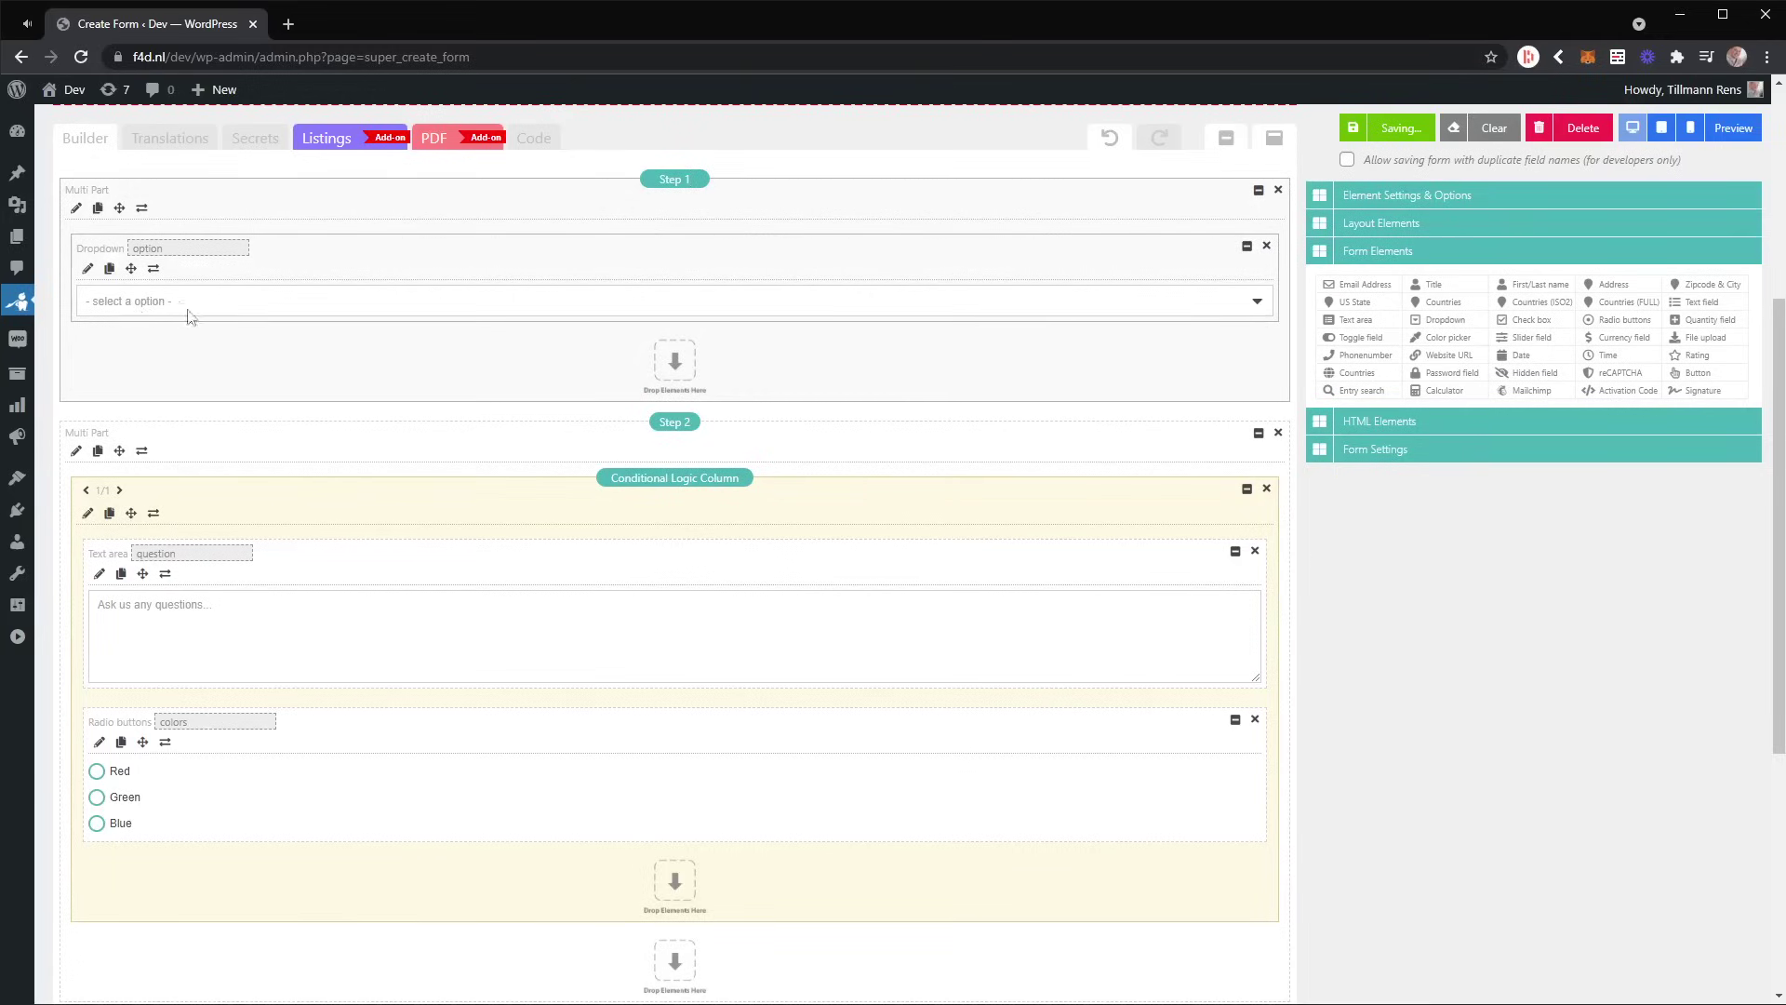
scroll(200, 381, down, 3)
scroll(199, 381, up, 2)
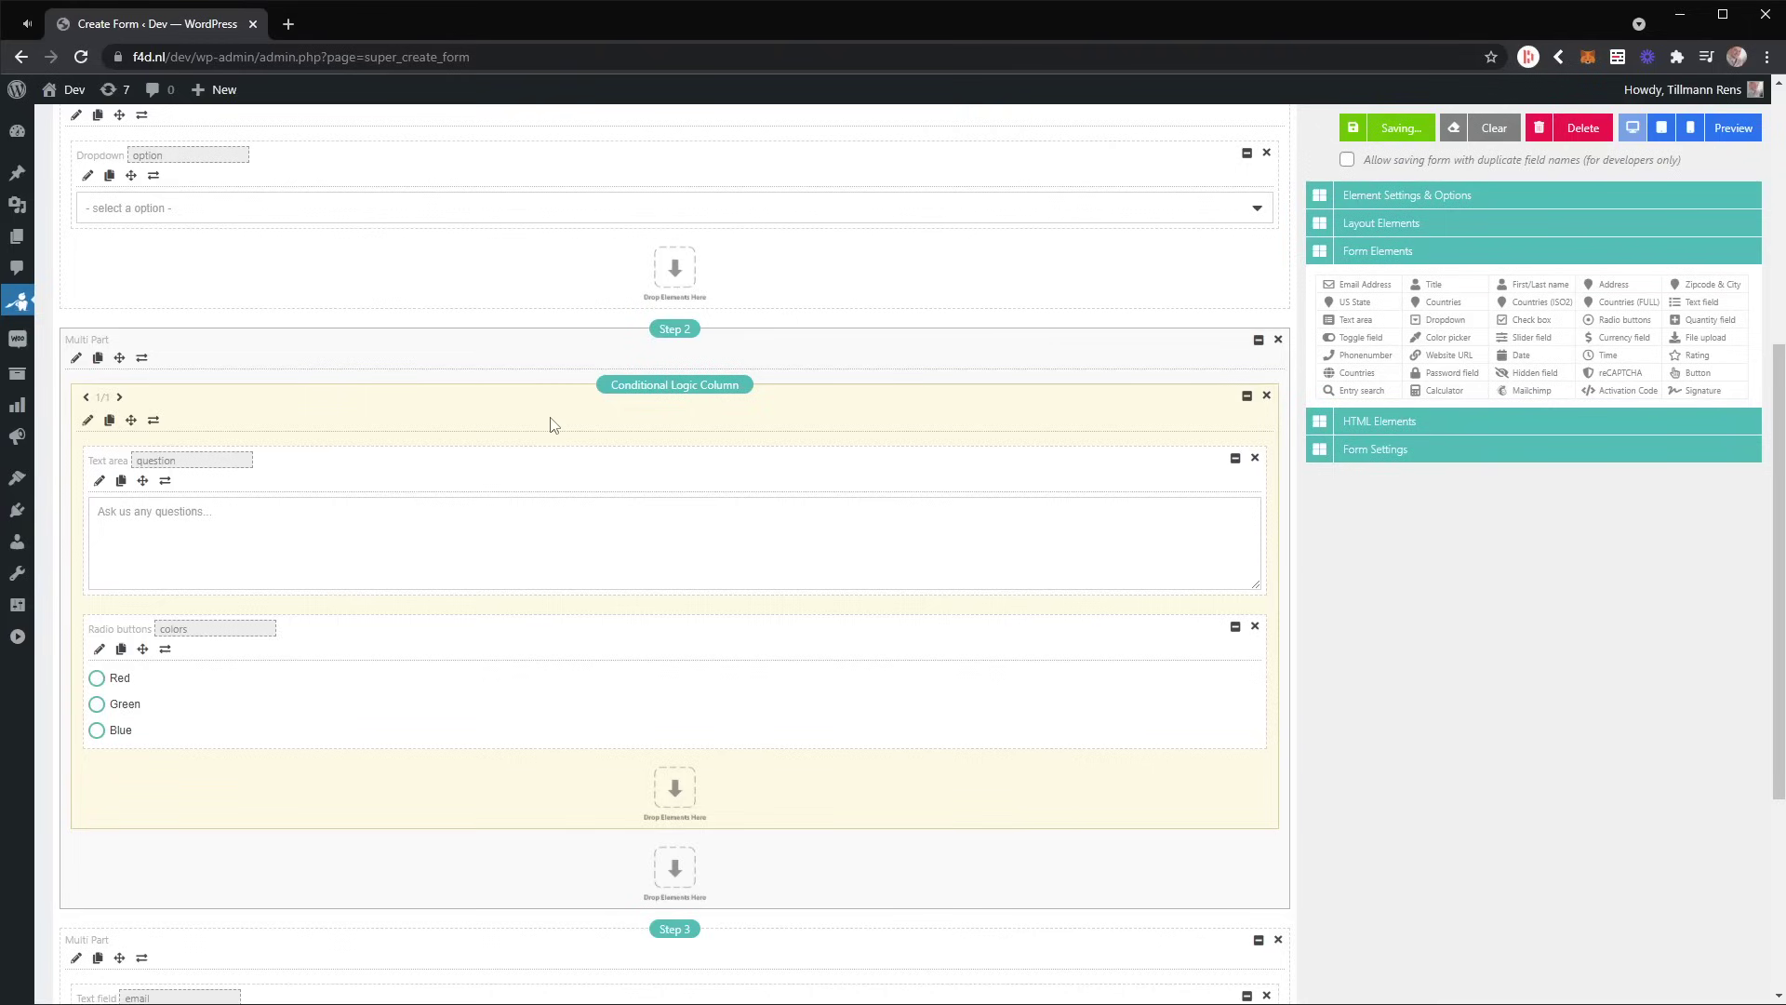
scroll(534, 423, down, 2)
scroll(527, 418, up, 2)
click(77, 359)
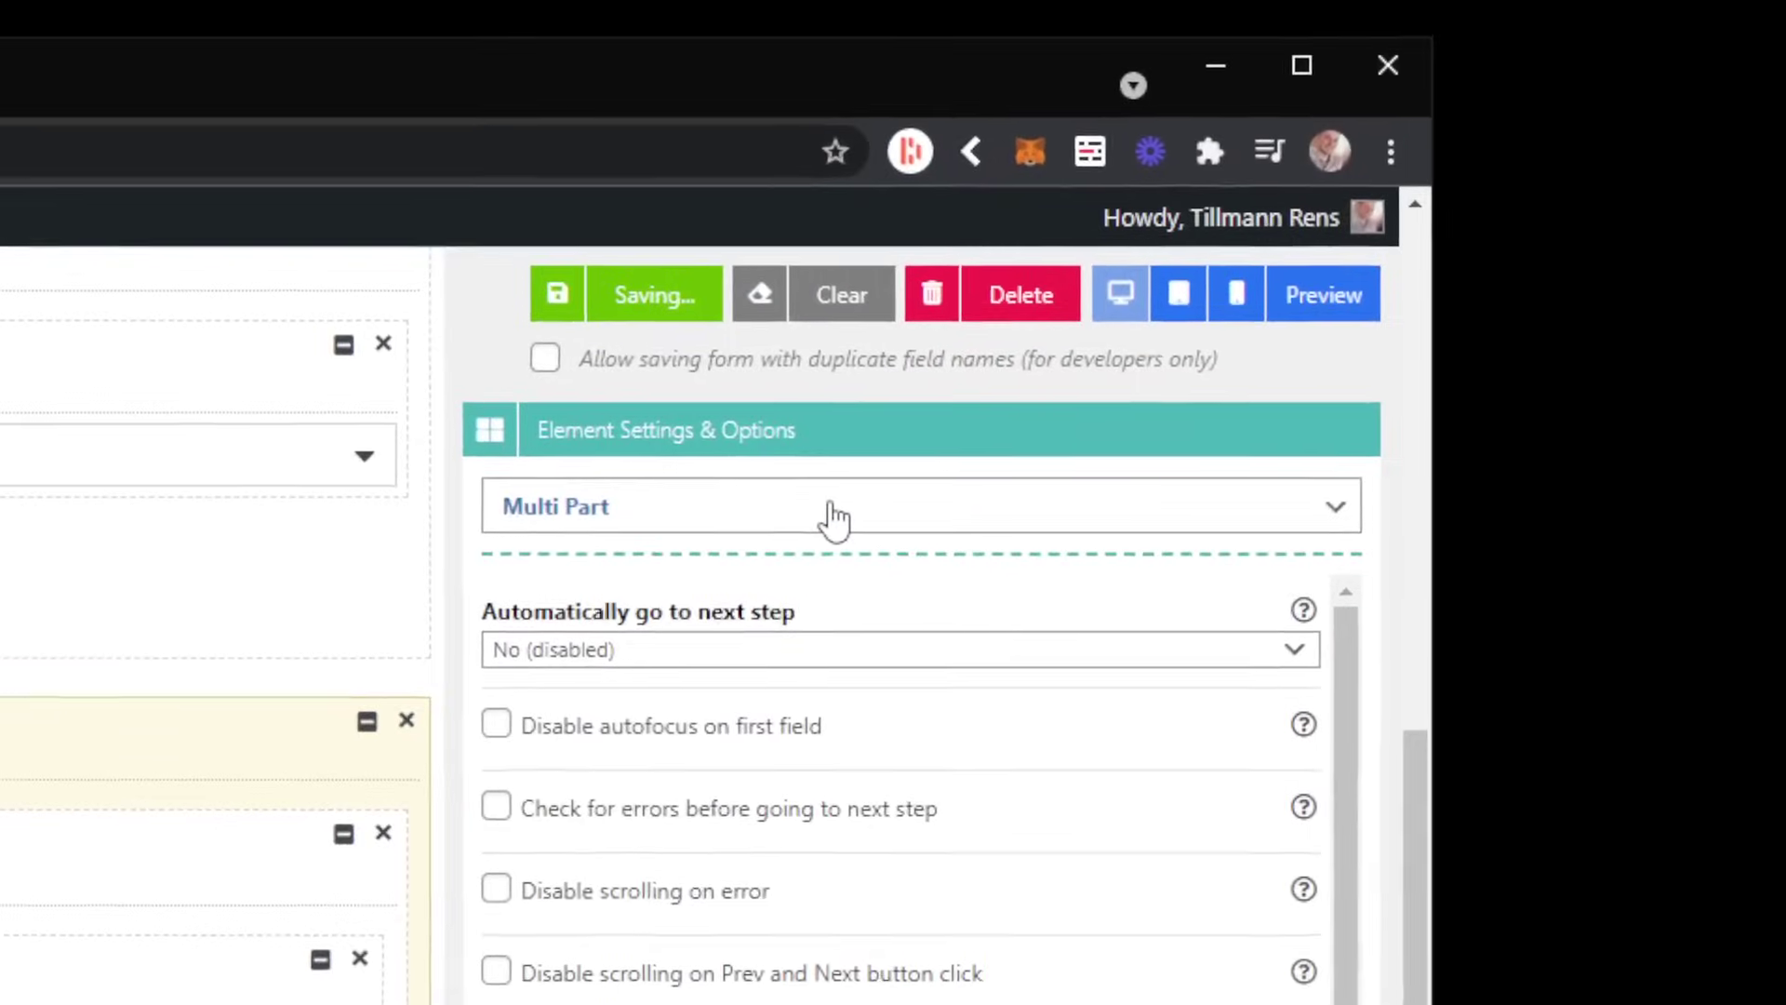
click(1488, 238)
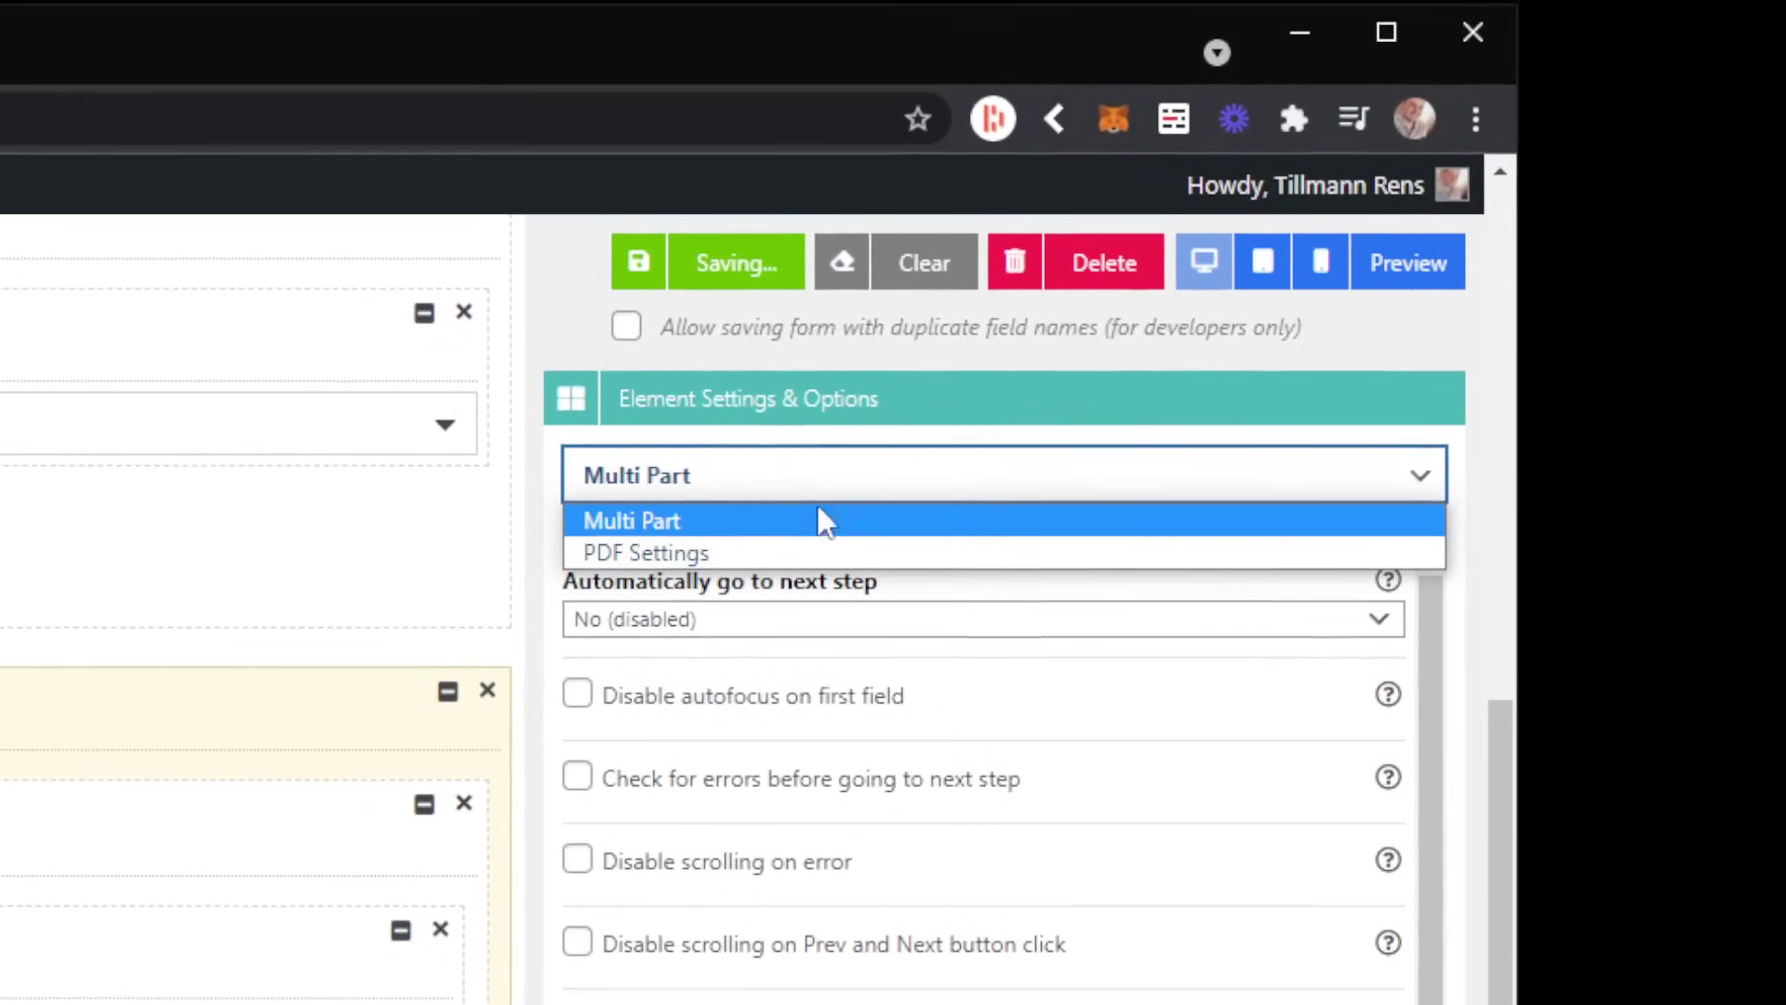
click(784, 431)
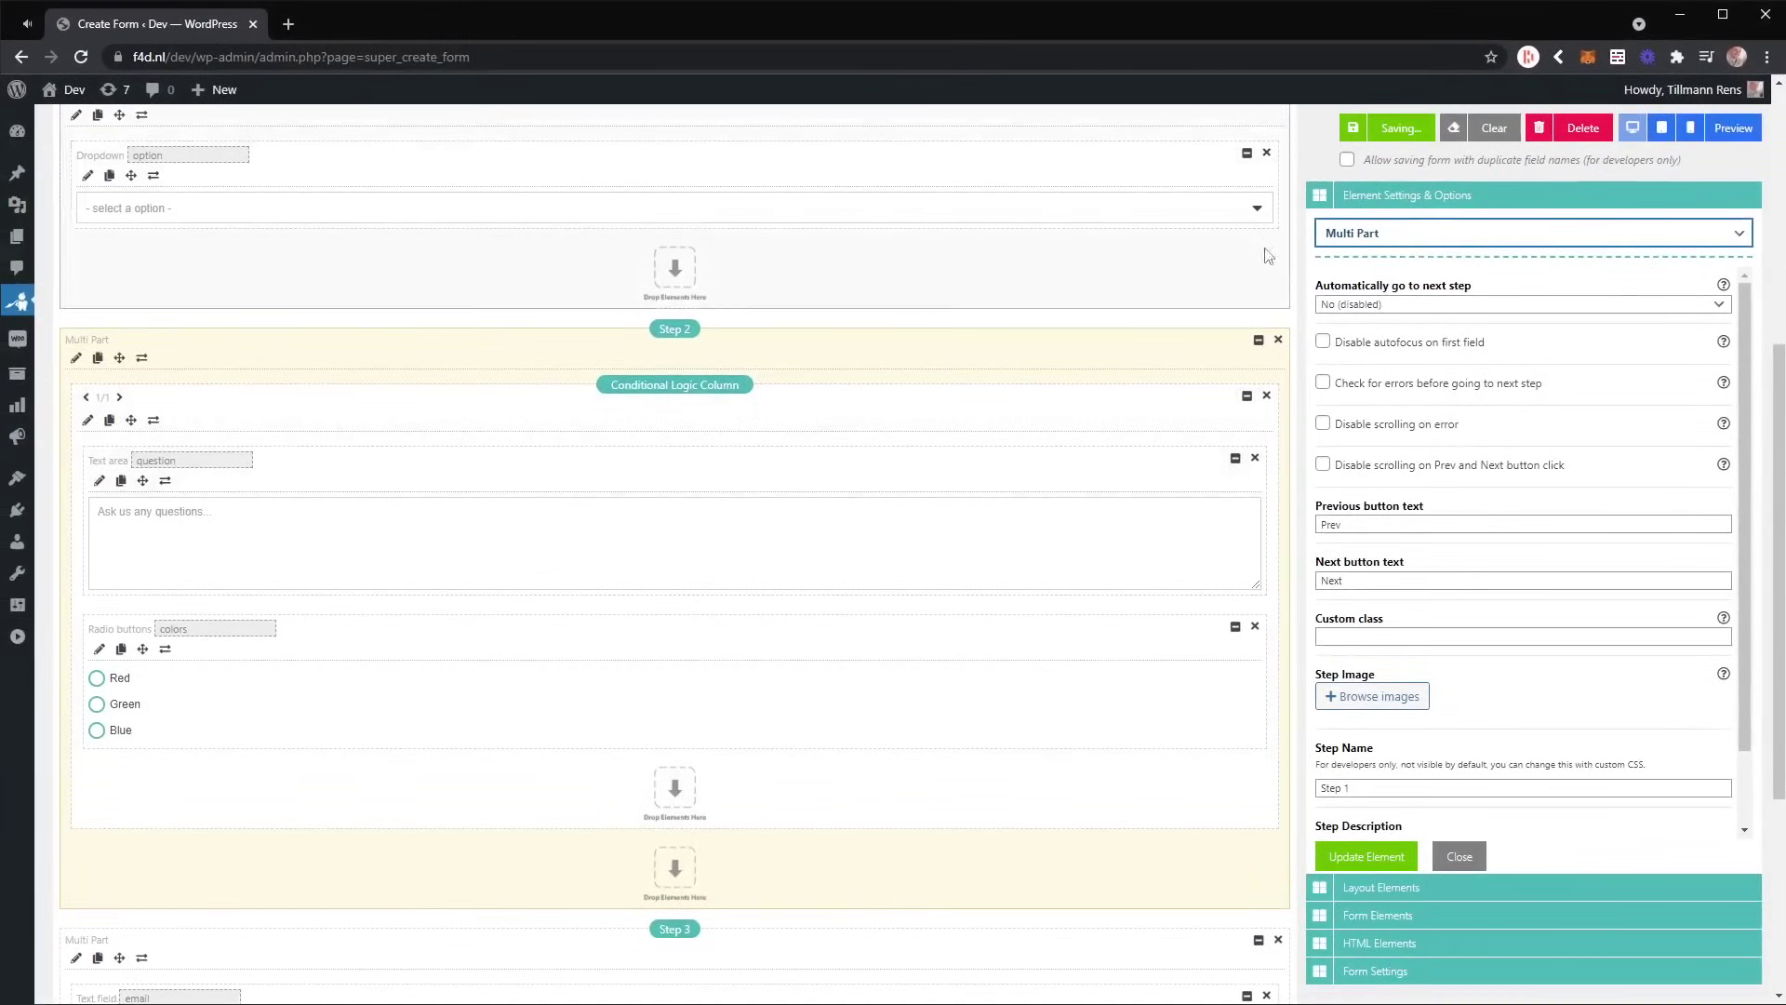
Preview the form and try to open step 2 without any dropdown option selected
click(1740, 132)
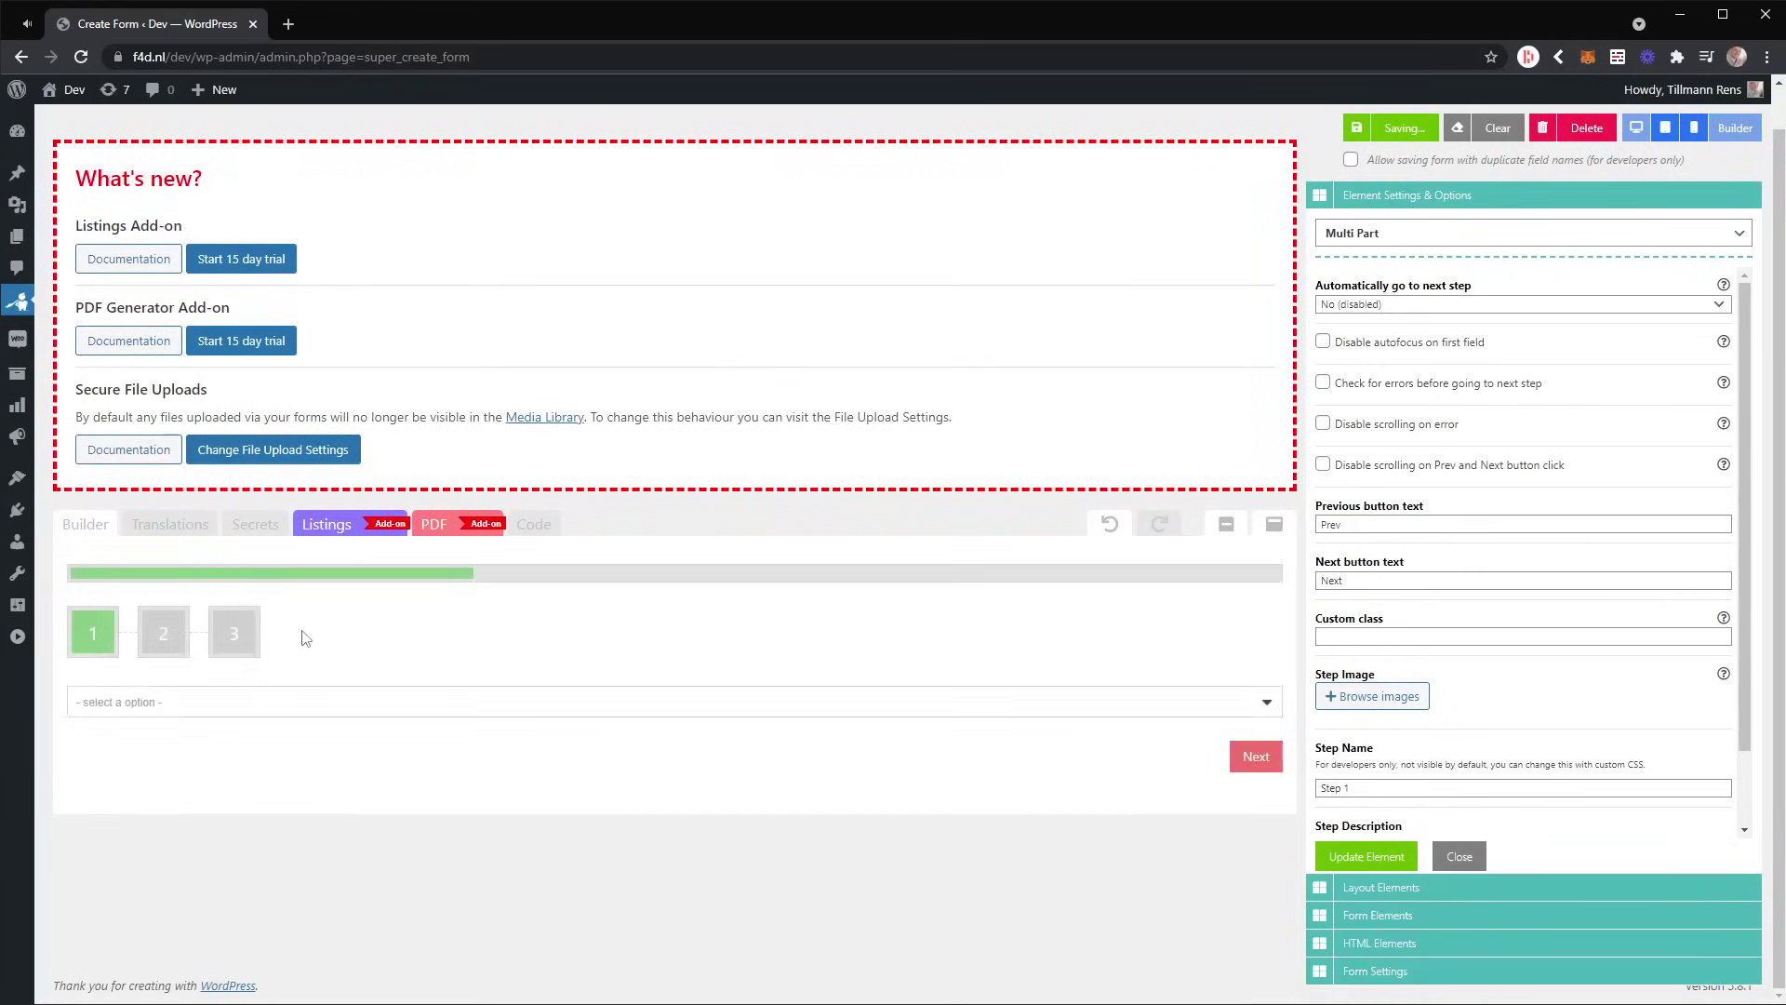
click(166, 646)
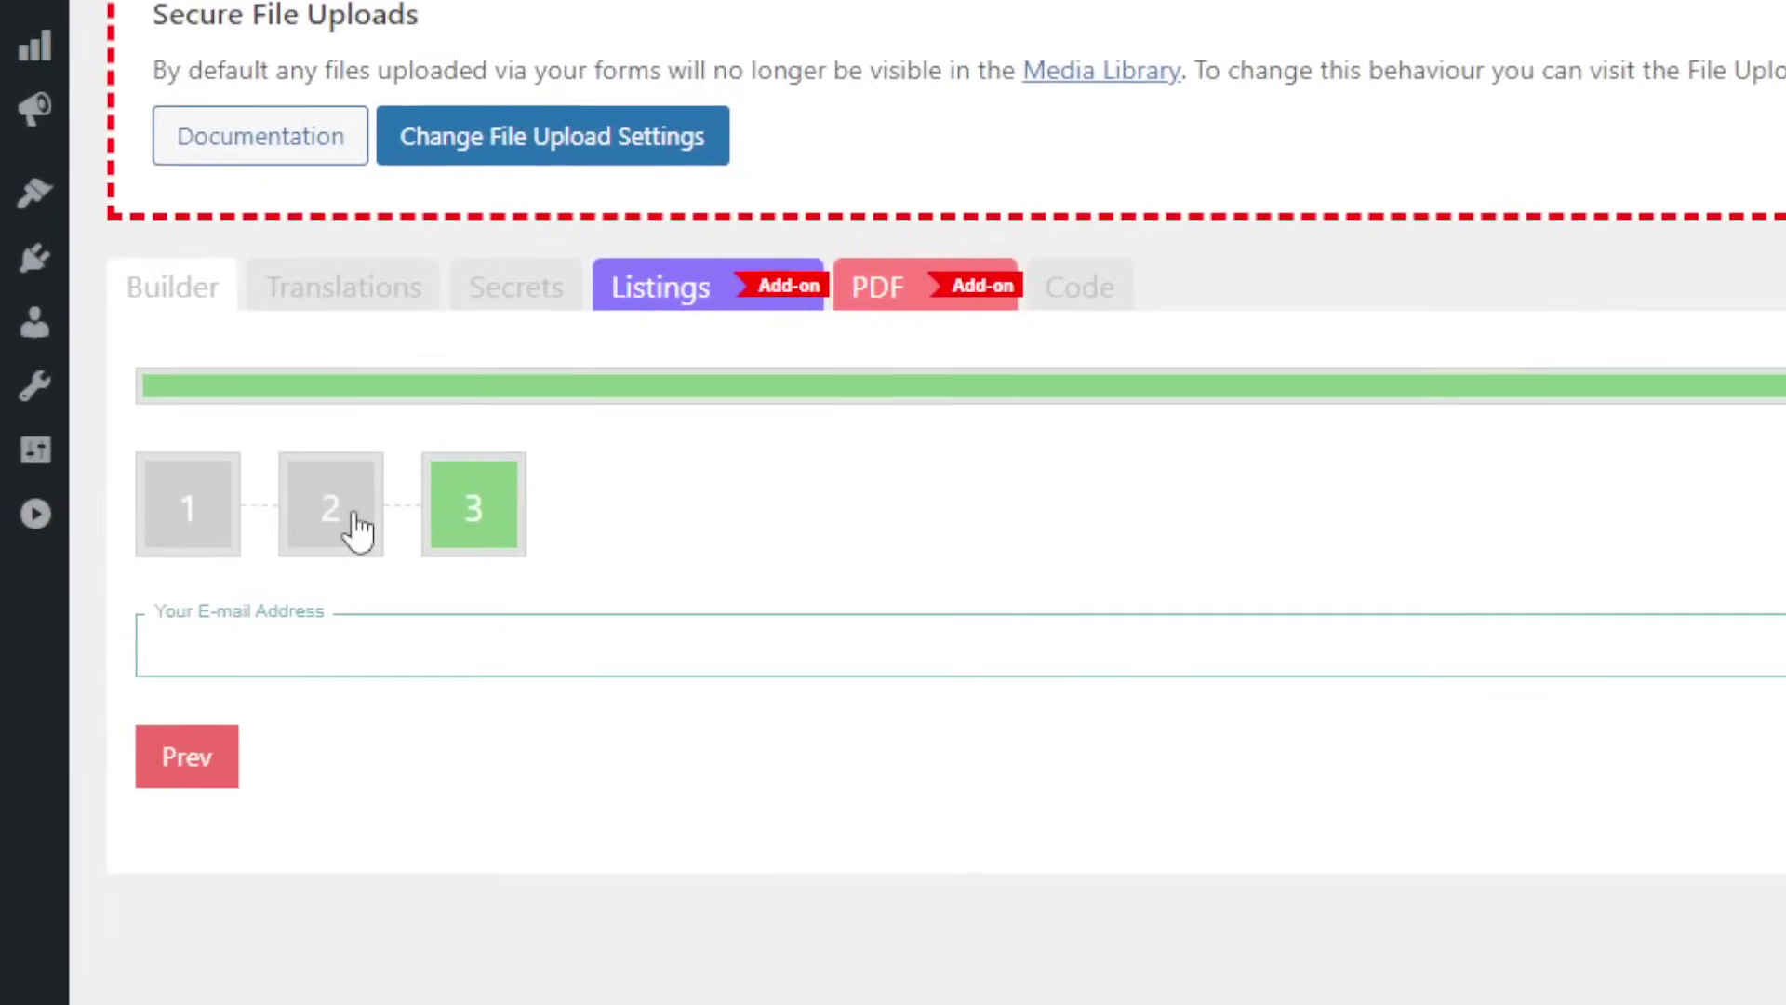
click(176, 643)
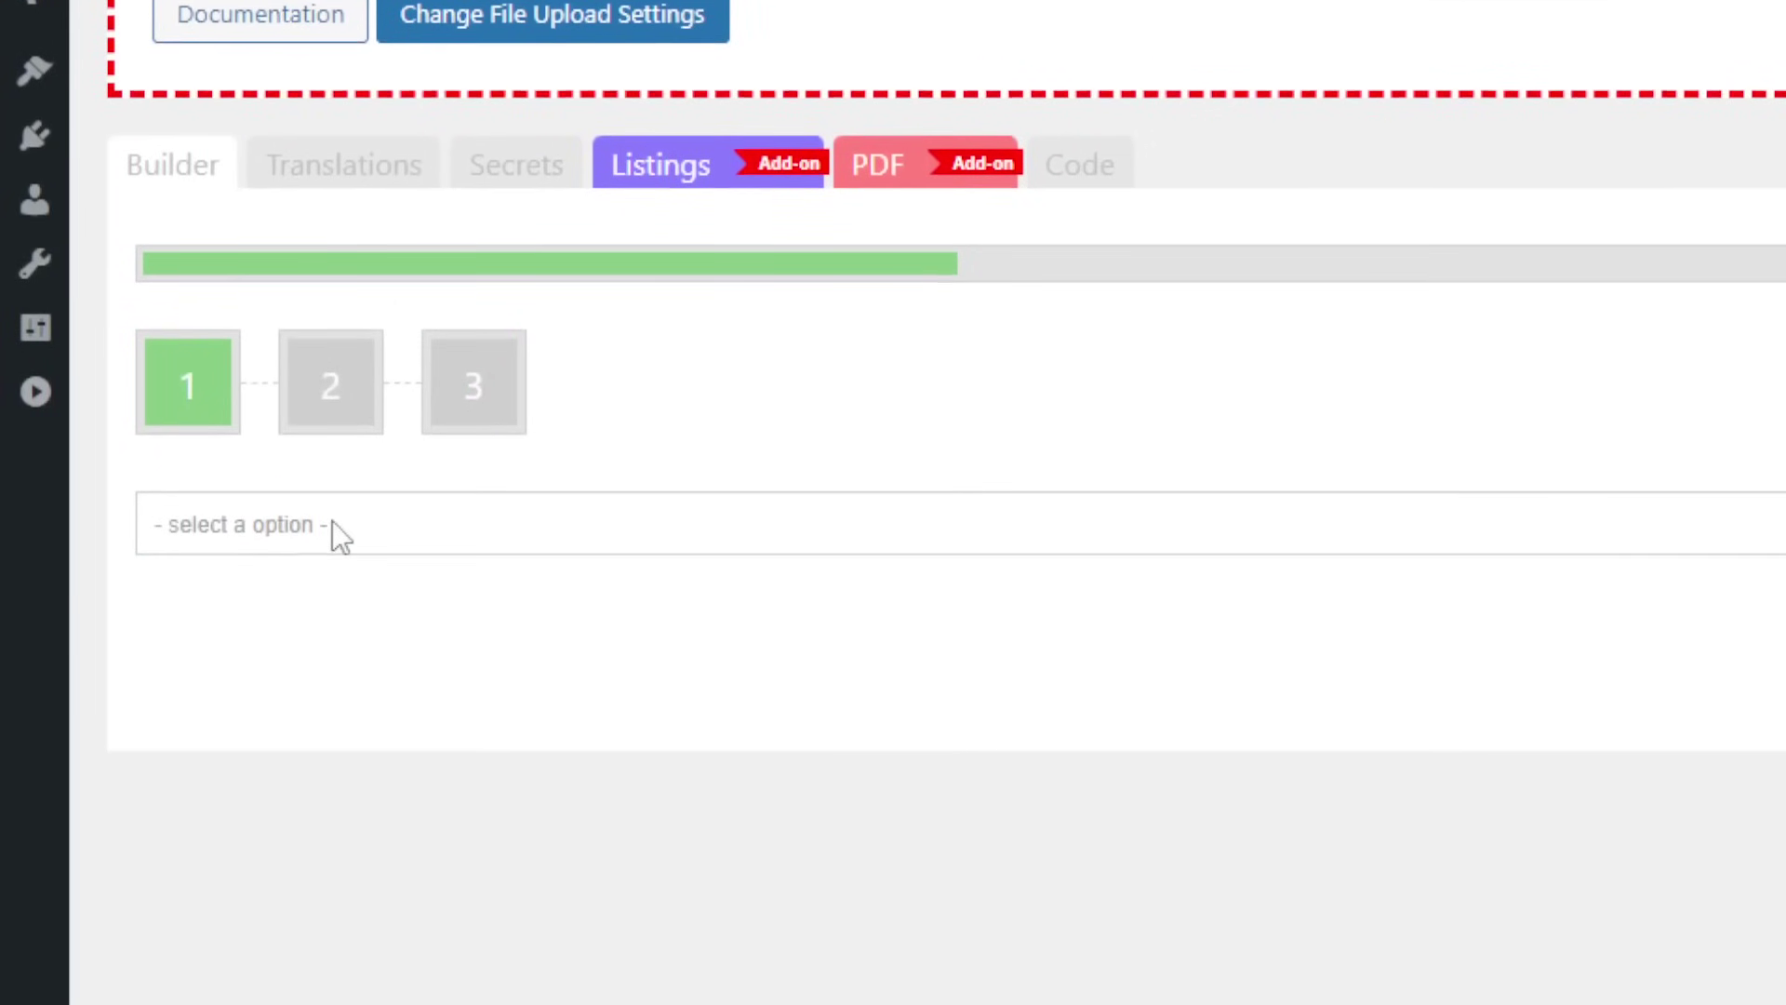
Test the preview with Second choice and with Third choice, trying to open step 2 after each selection
click(333, 615)
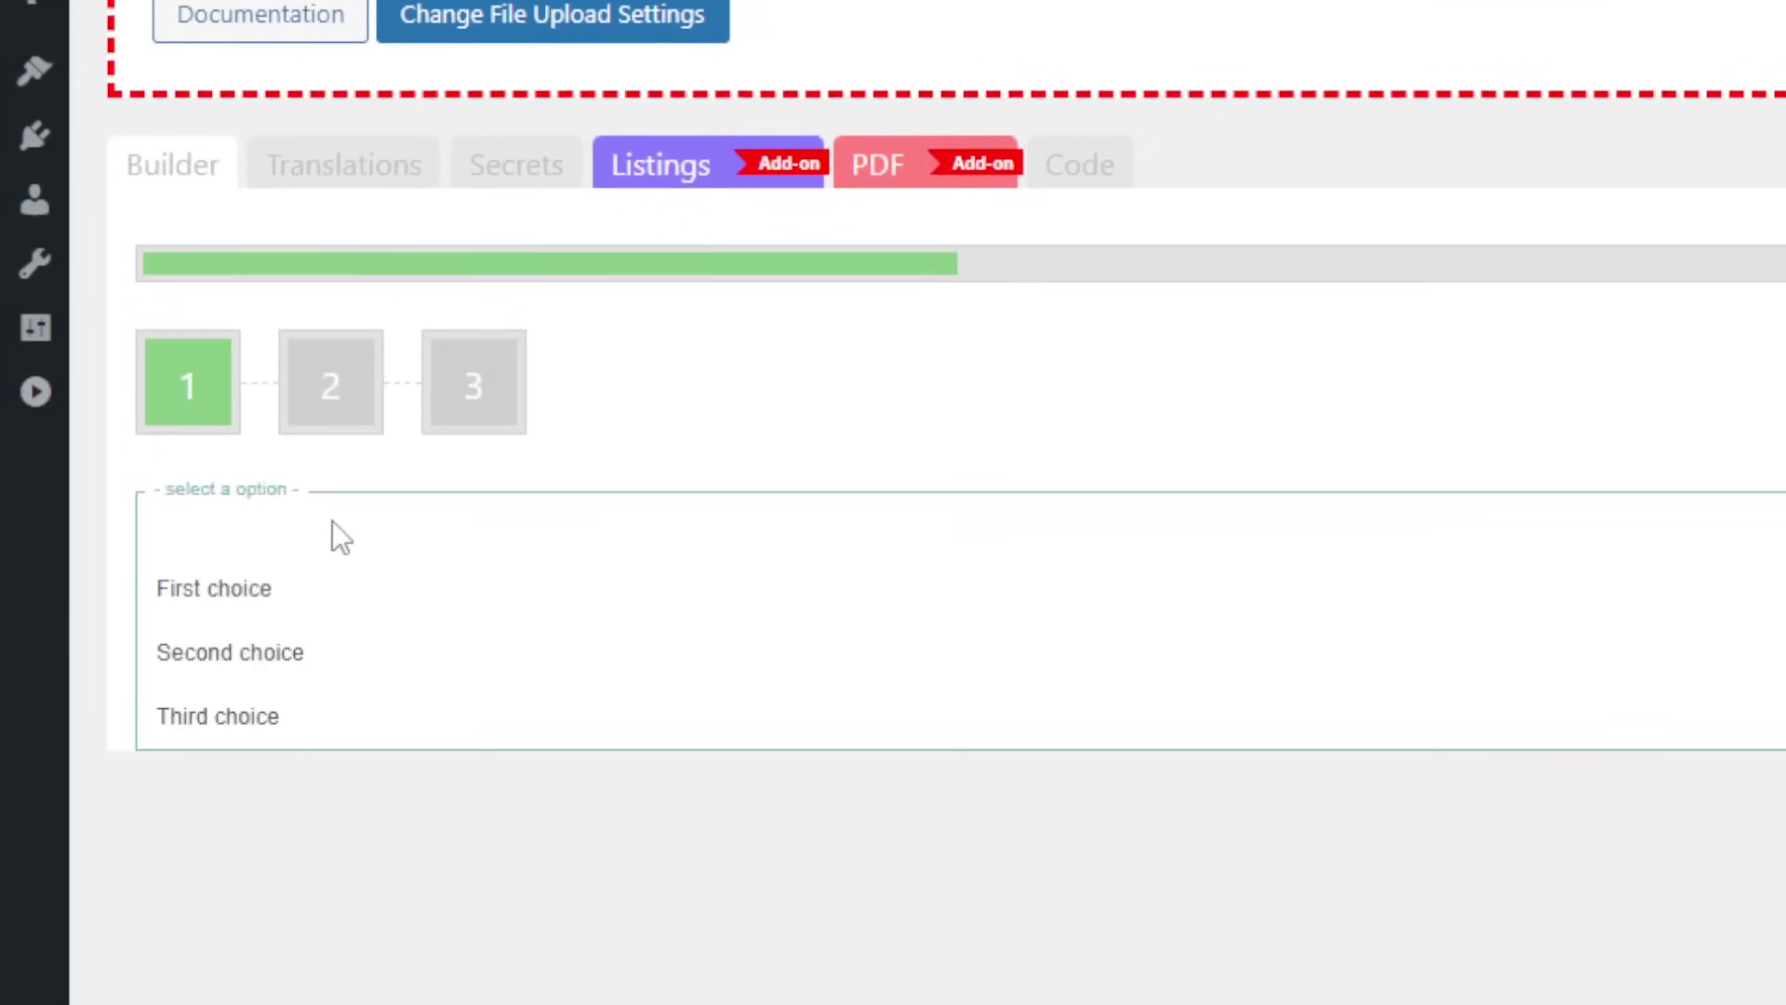
click(287, 537)
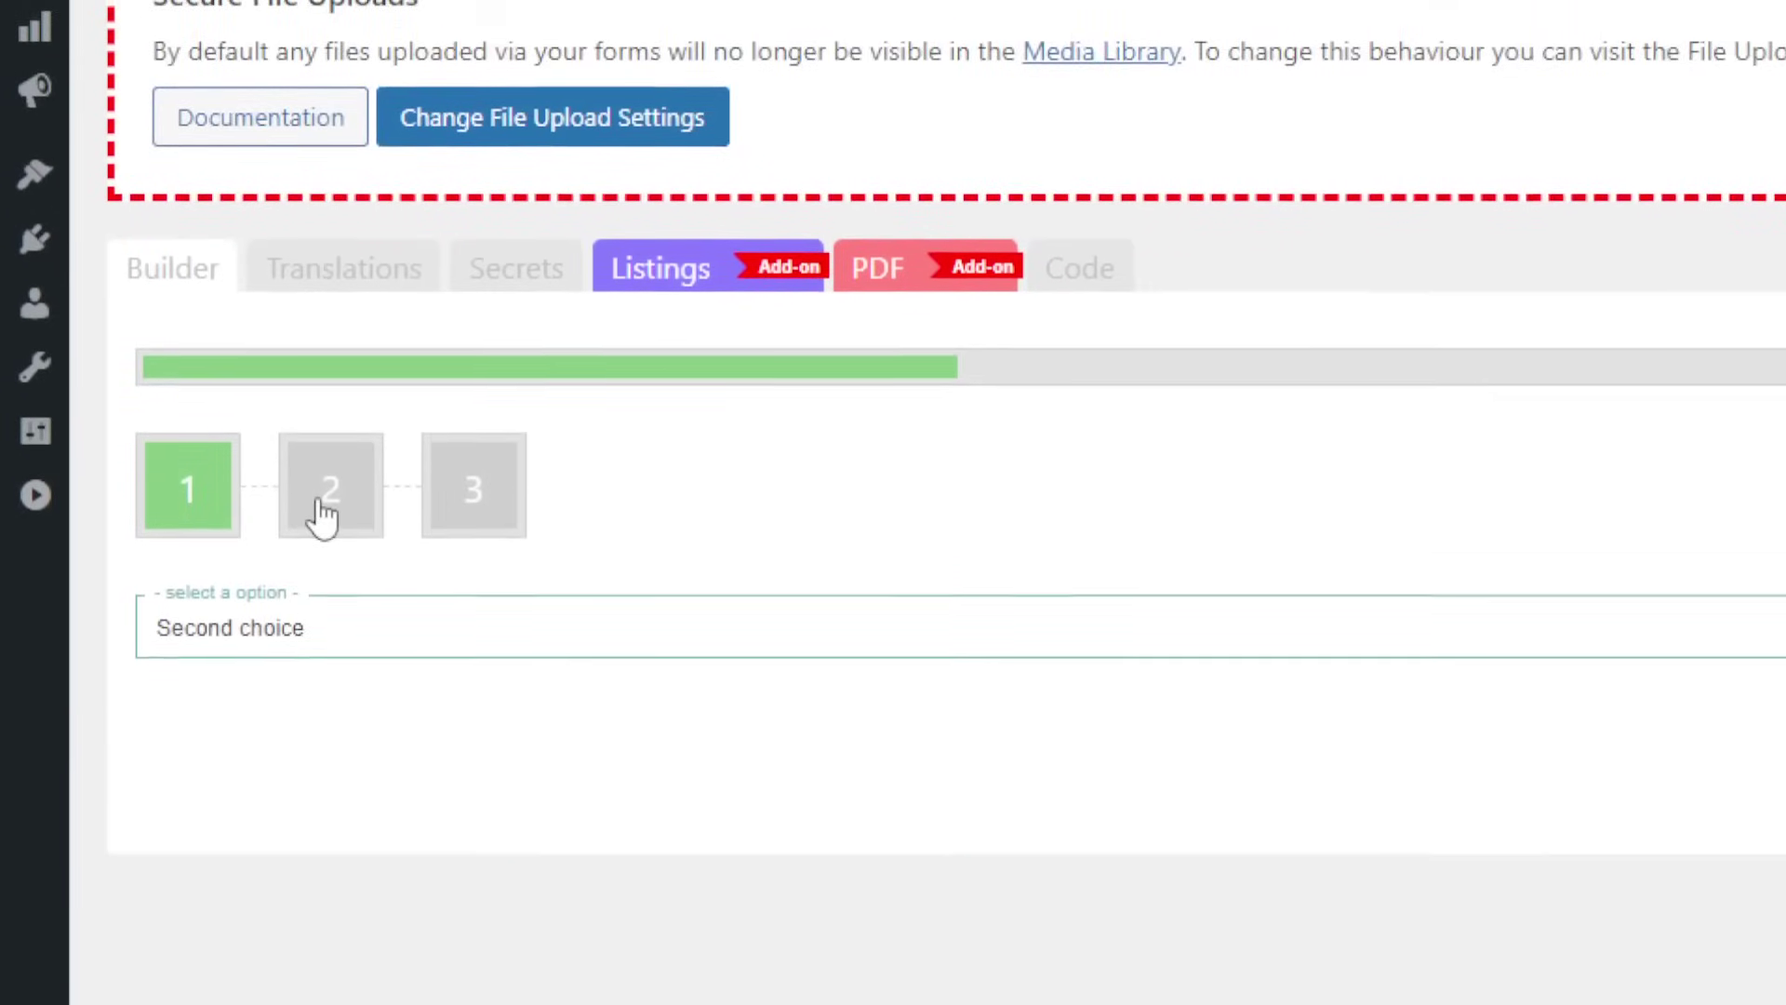
click(322, 510)
click(154, 495)
click(223, 631)
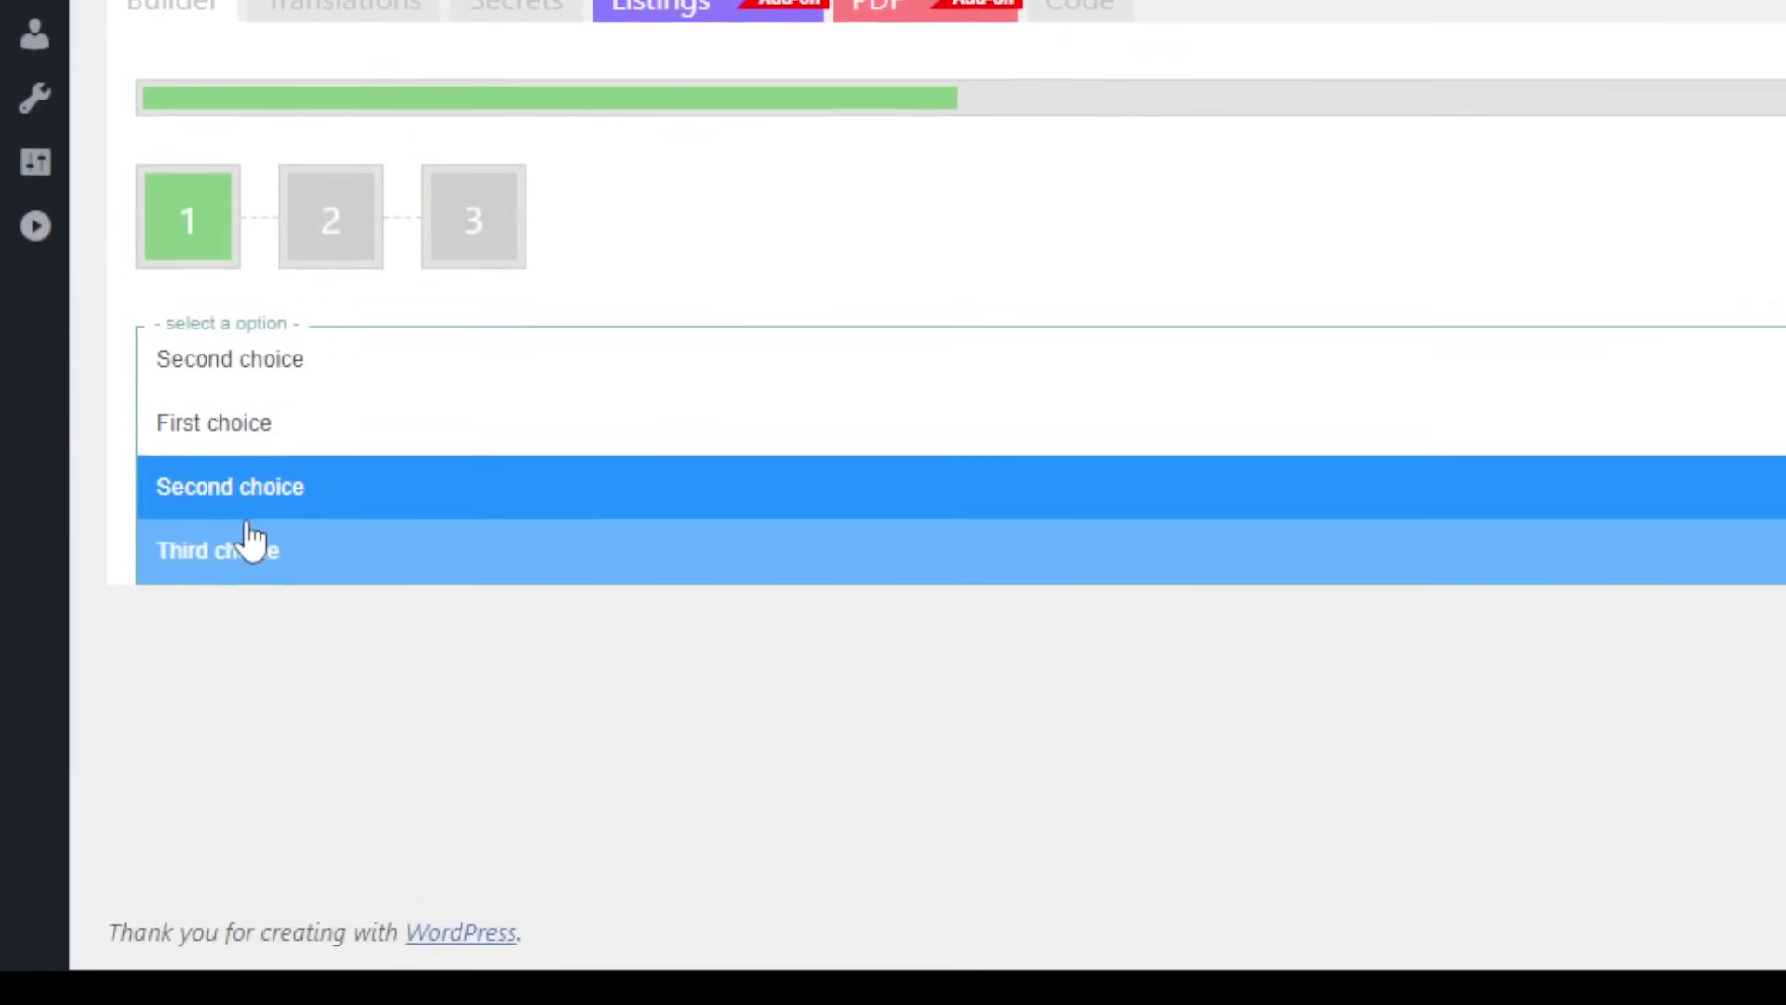
click(247, 812)
click(336, 409)
click(163, 407)
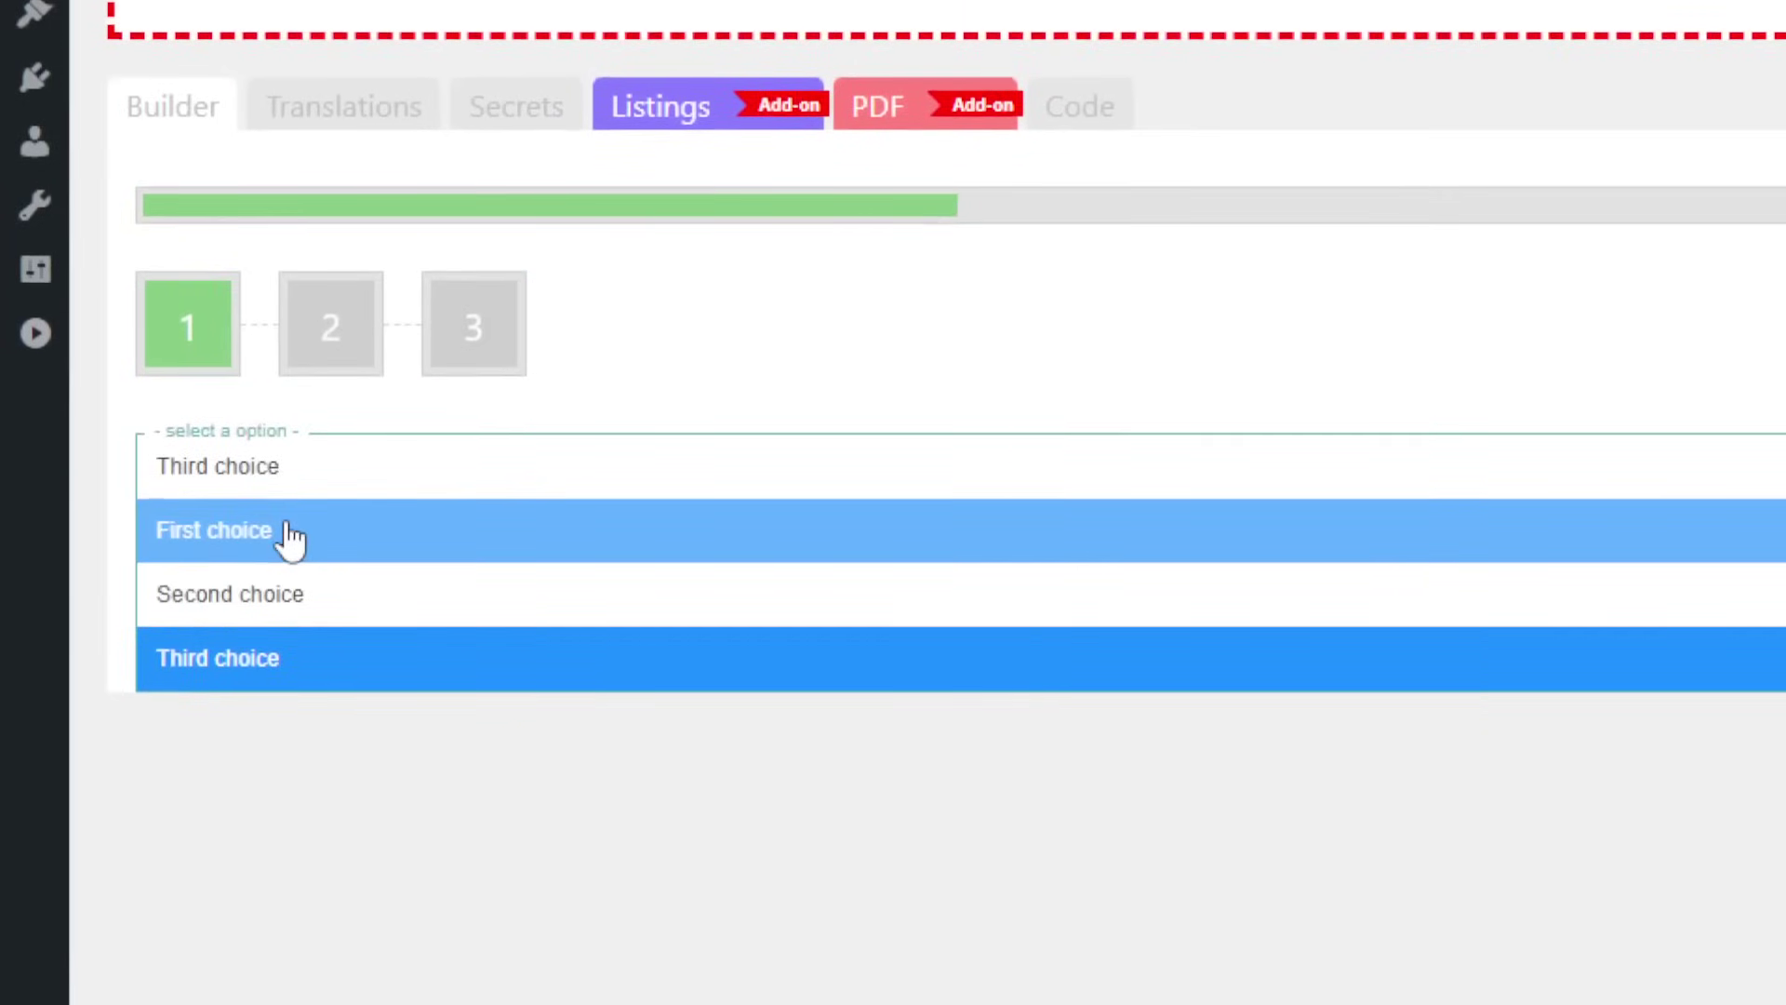
Select First choice in the previewed dropdown, open step 2 and try its color radio buttons
click(288, 530)
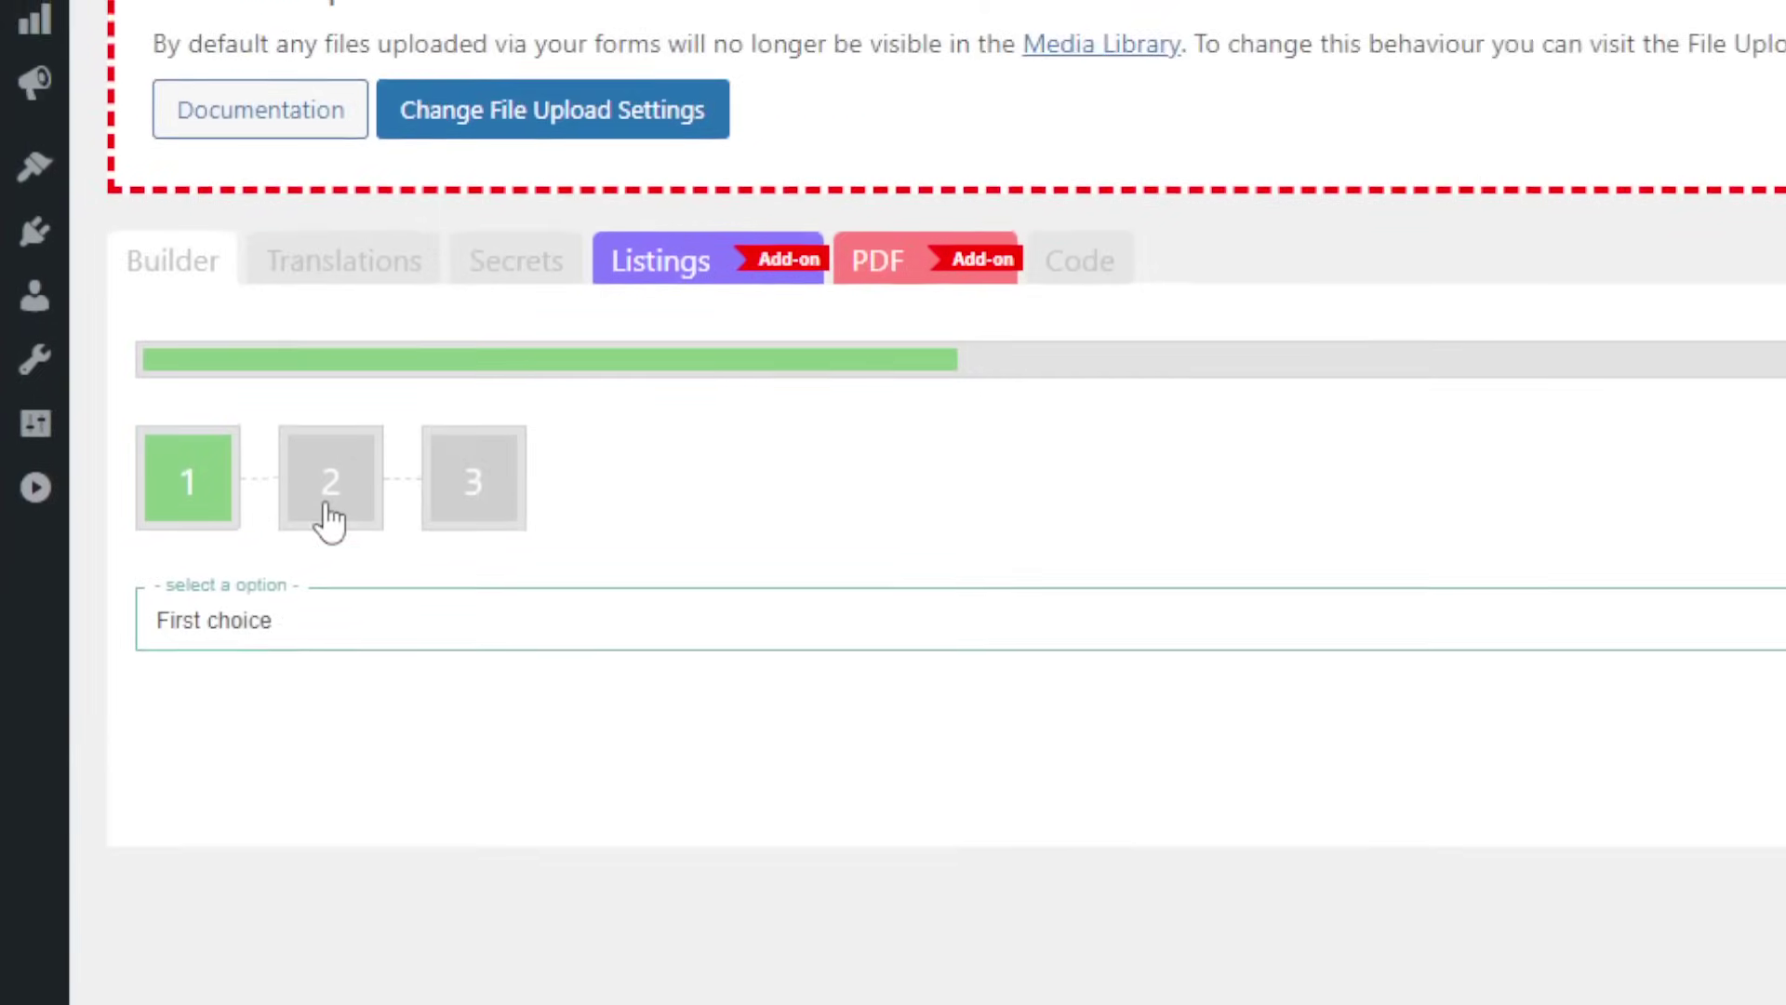
click(332, 519)
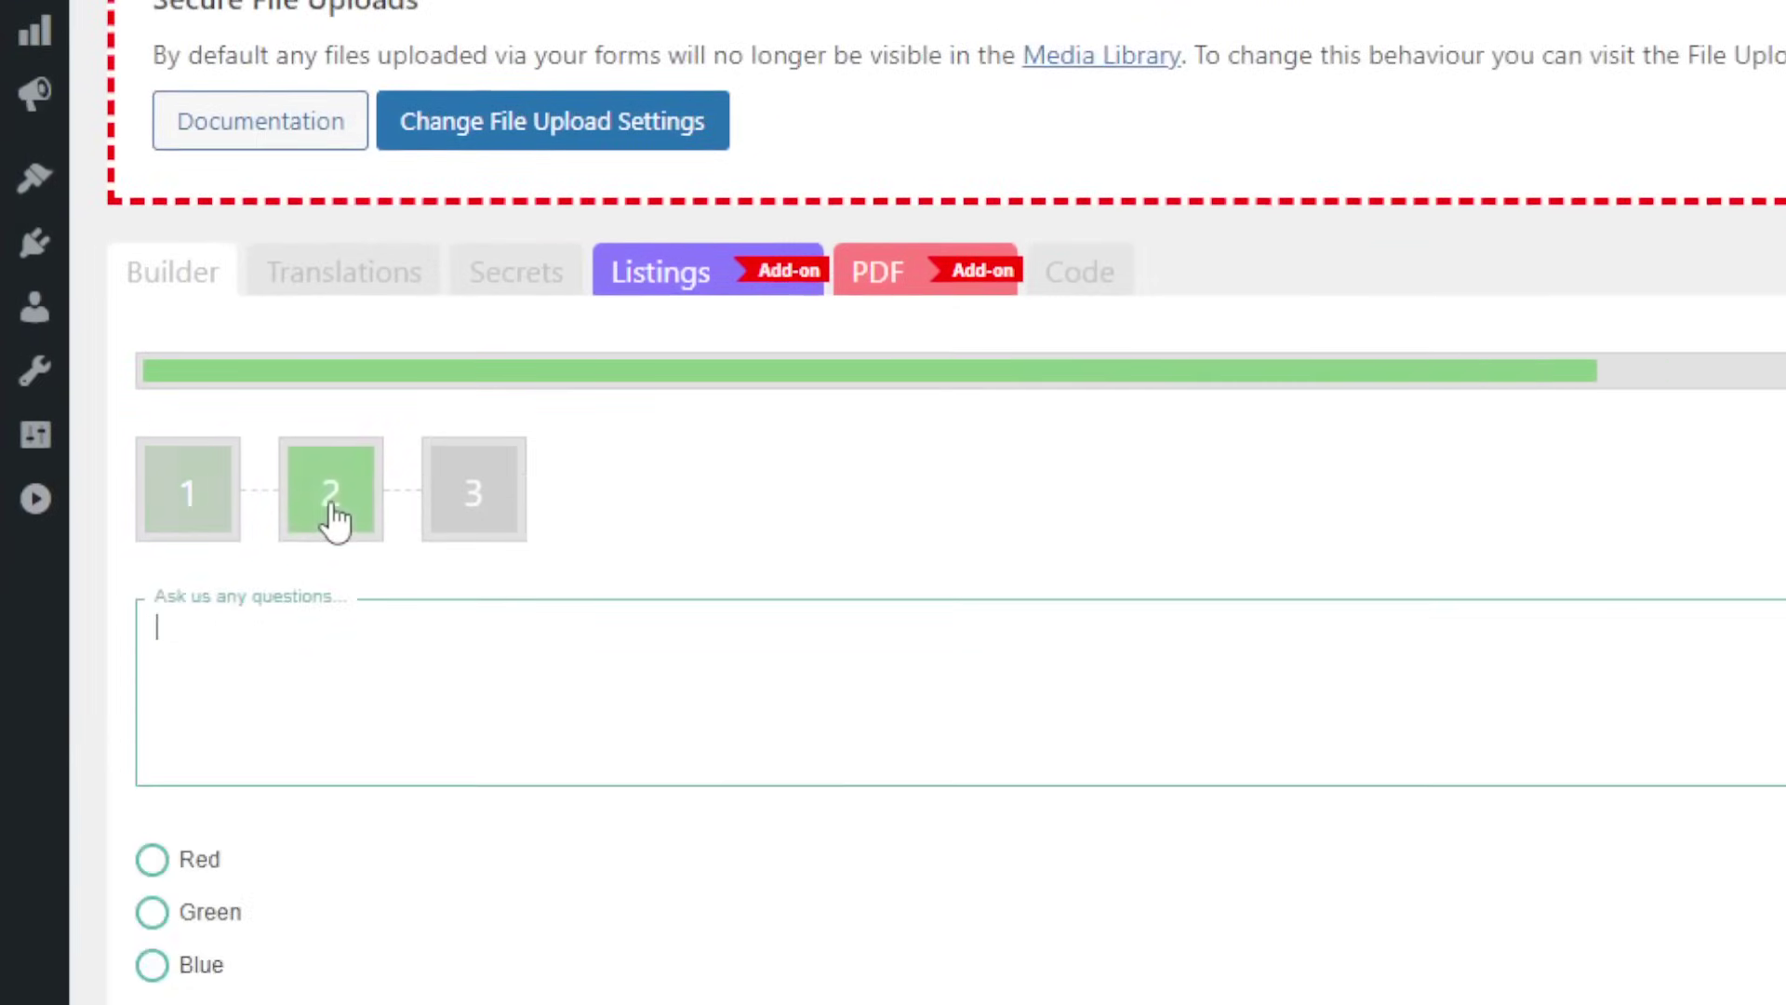
click(186, 800)
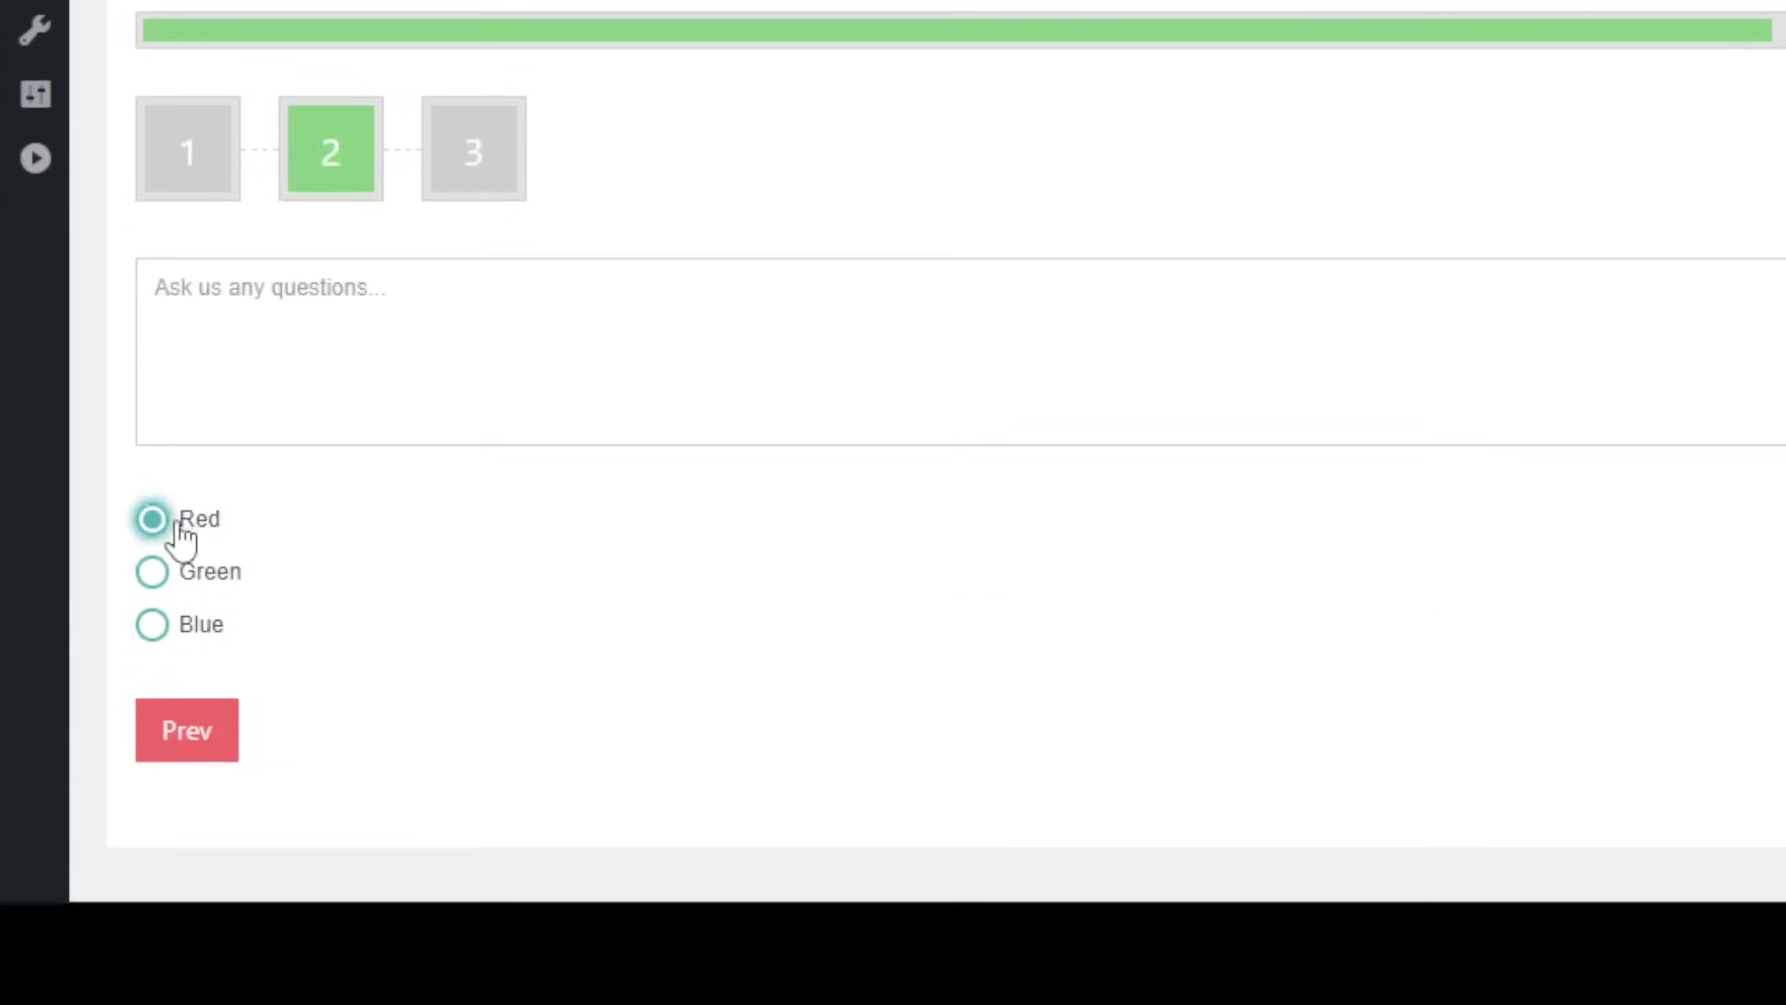
click(190, 846)
Test moving between the previewed steps, advancing from step 2 to step 3 and returning to step 1
click(193, 491)
click(235, 292)
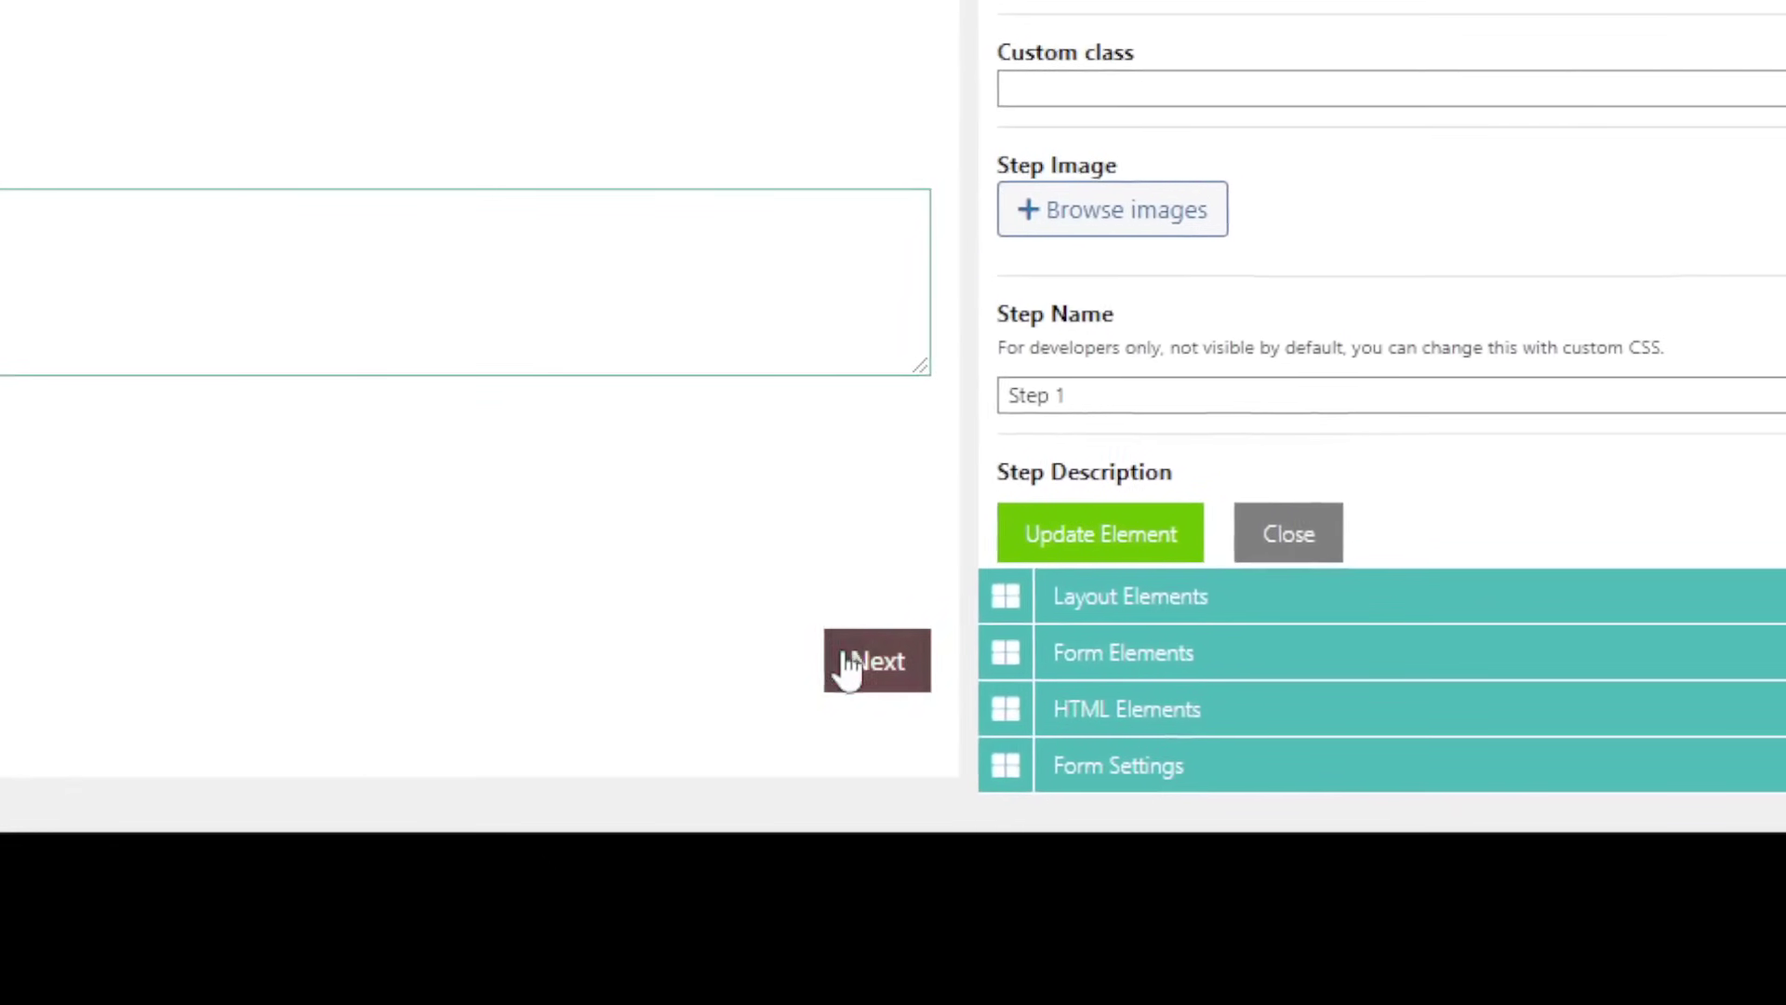
click(1257, 919)
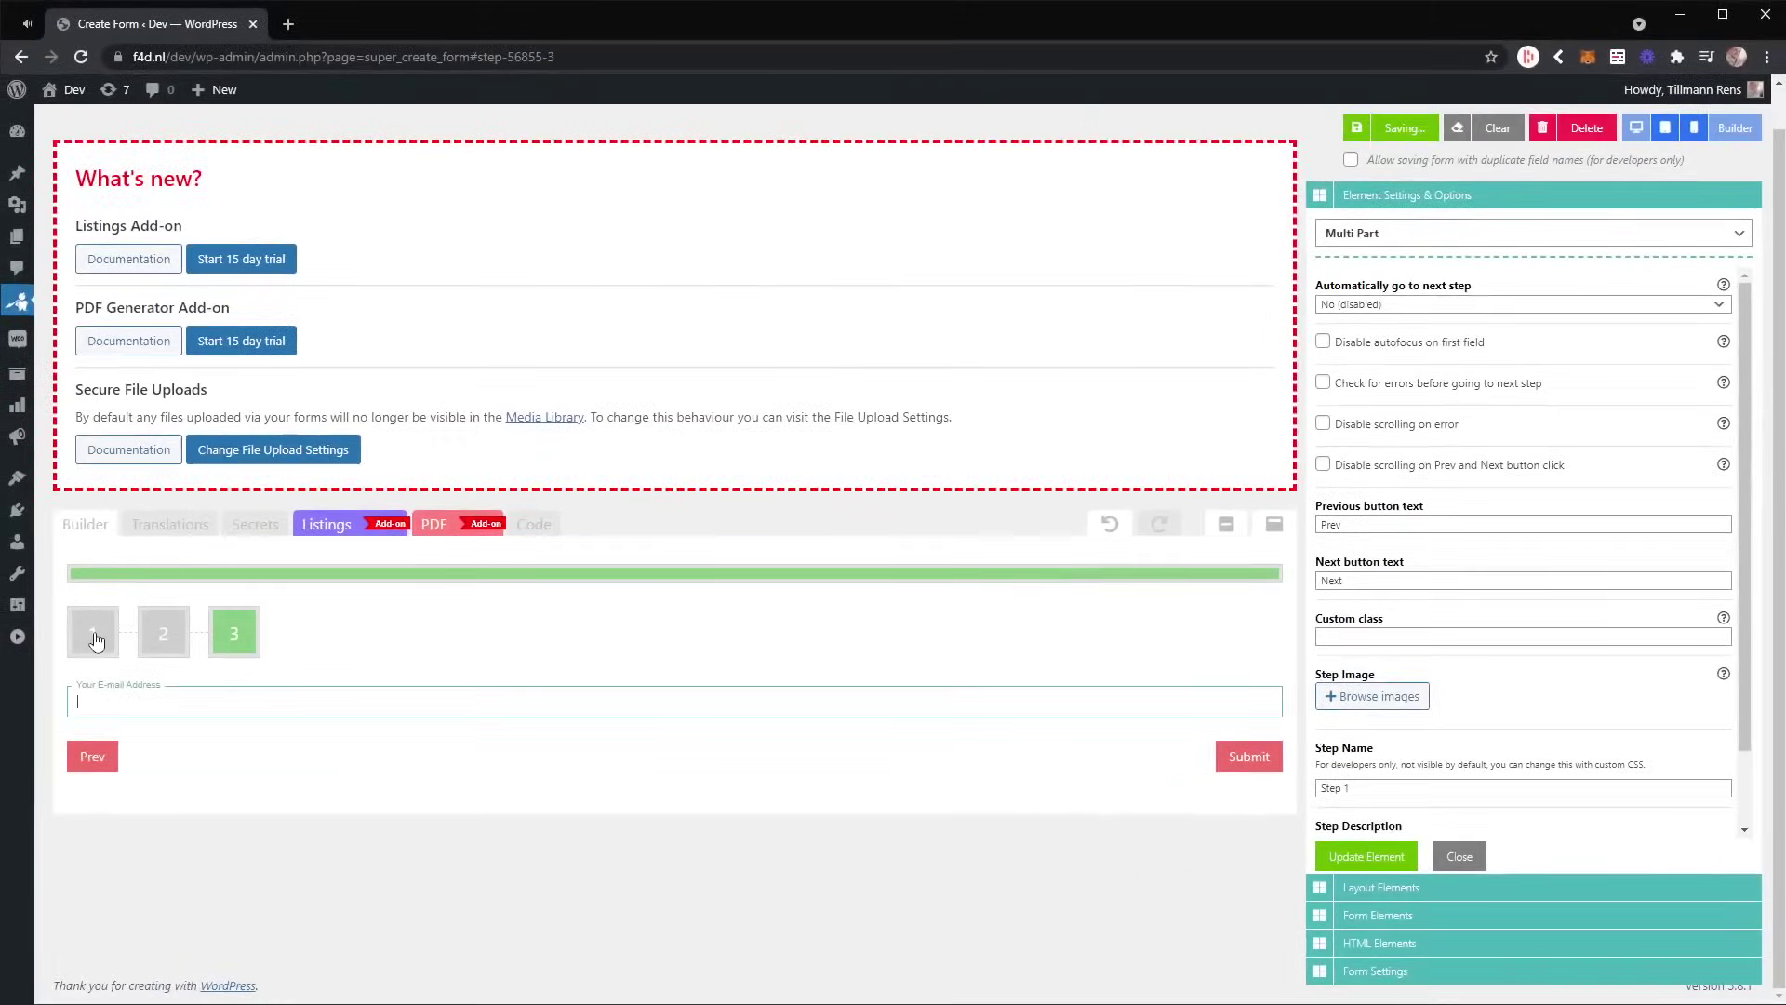
click(94, 636)
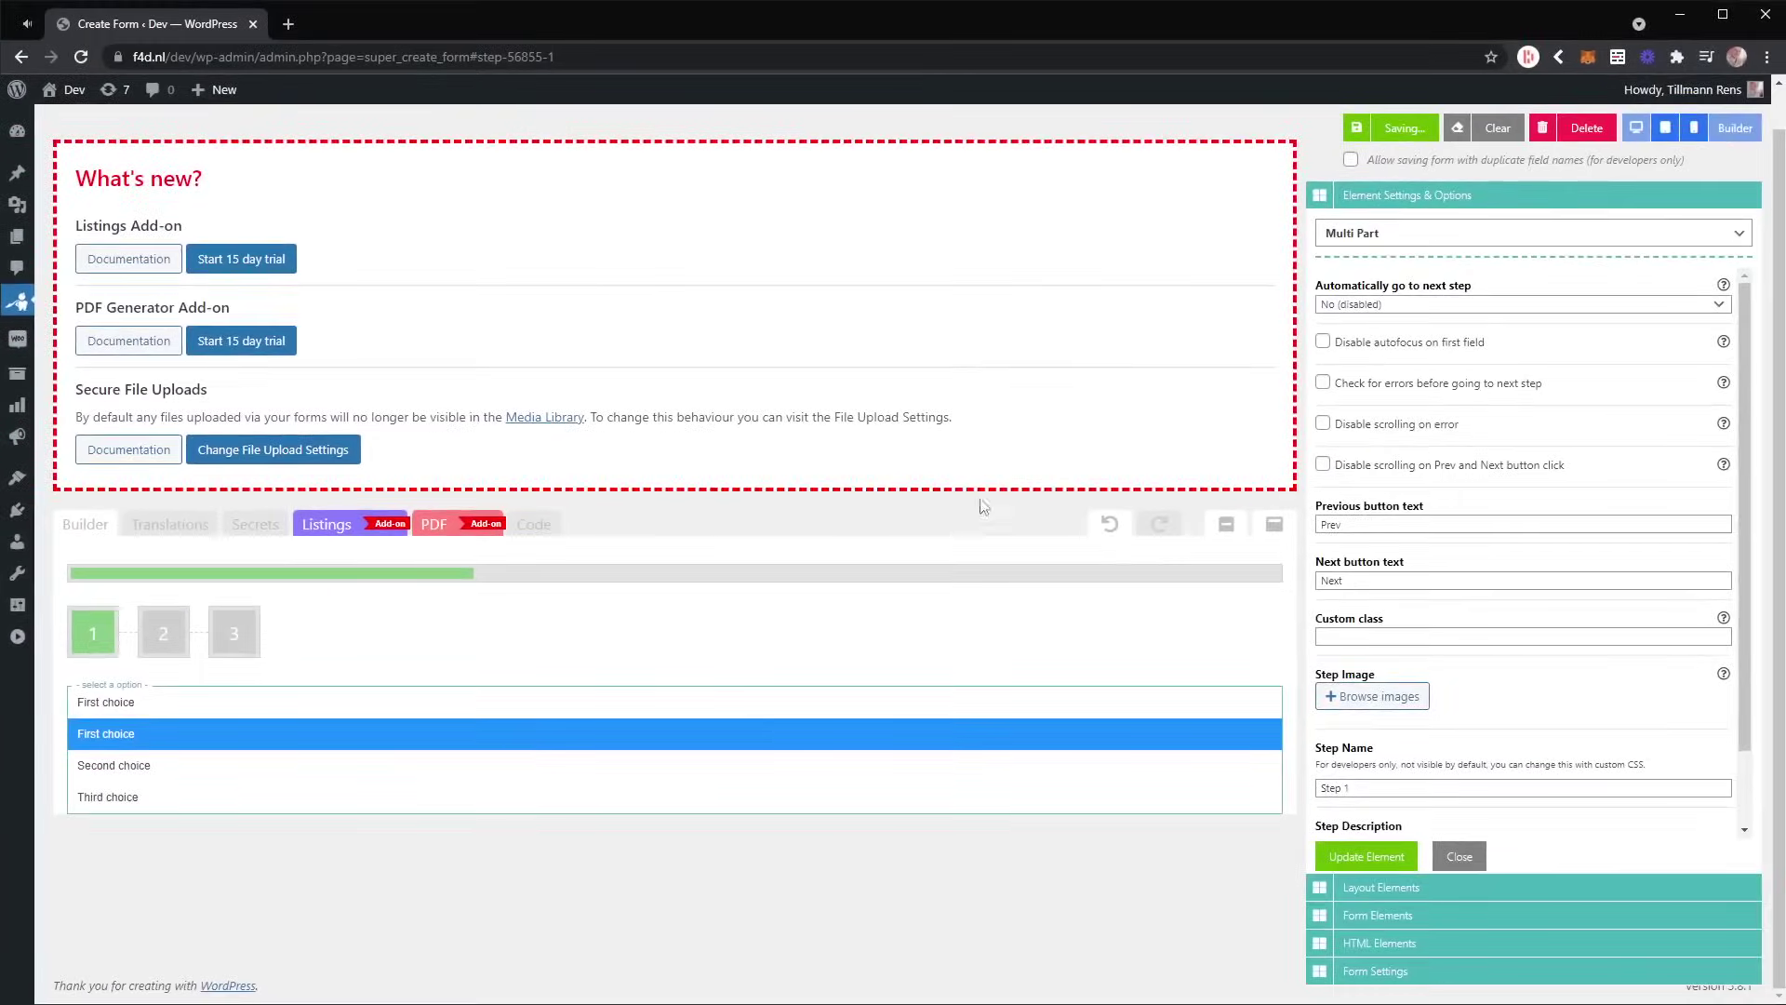
Leave the preview for the form builder and close the open Multi Part element settings
click(1734, 127)
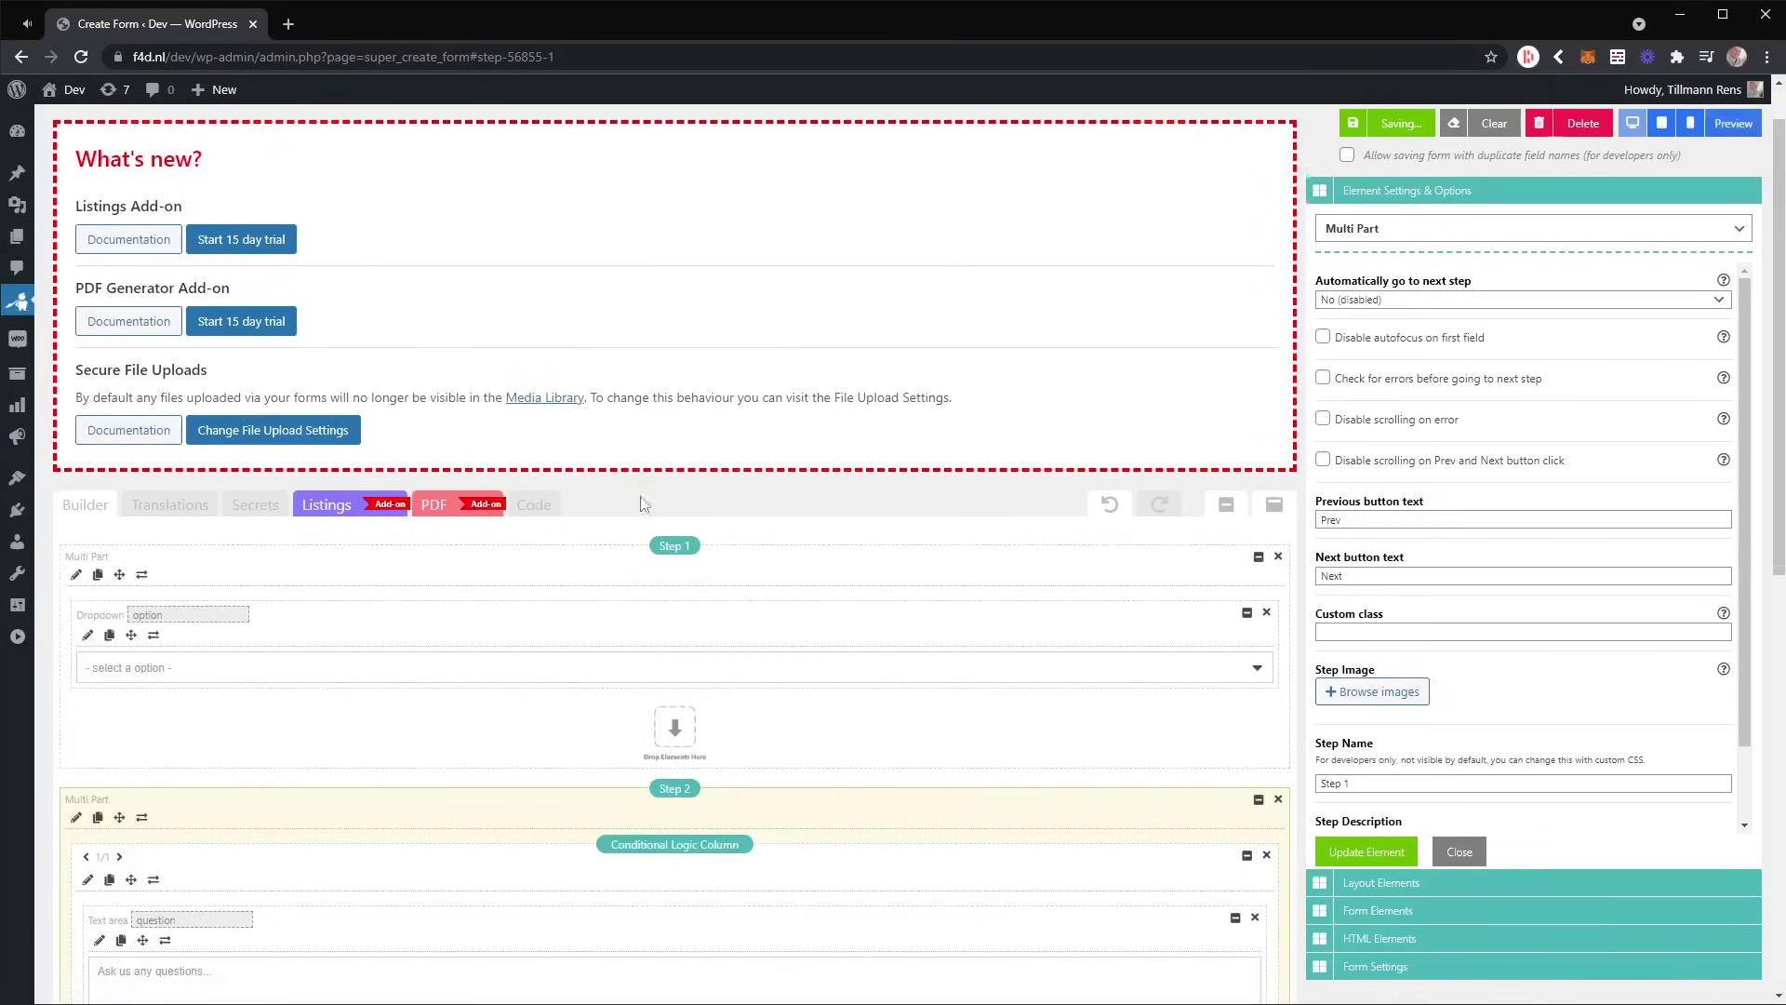
scroll(613, 500, down, 7)
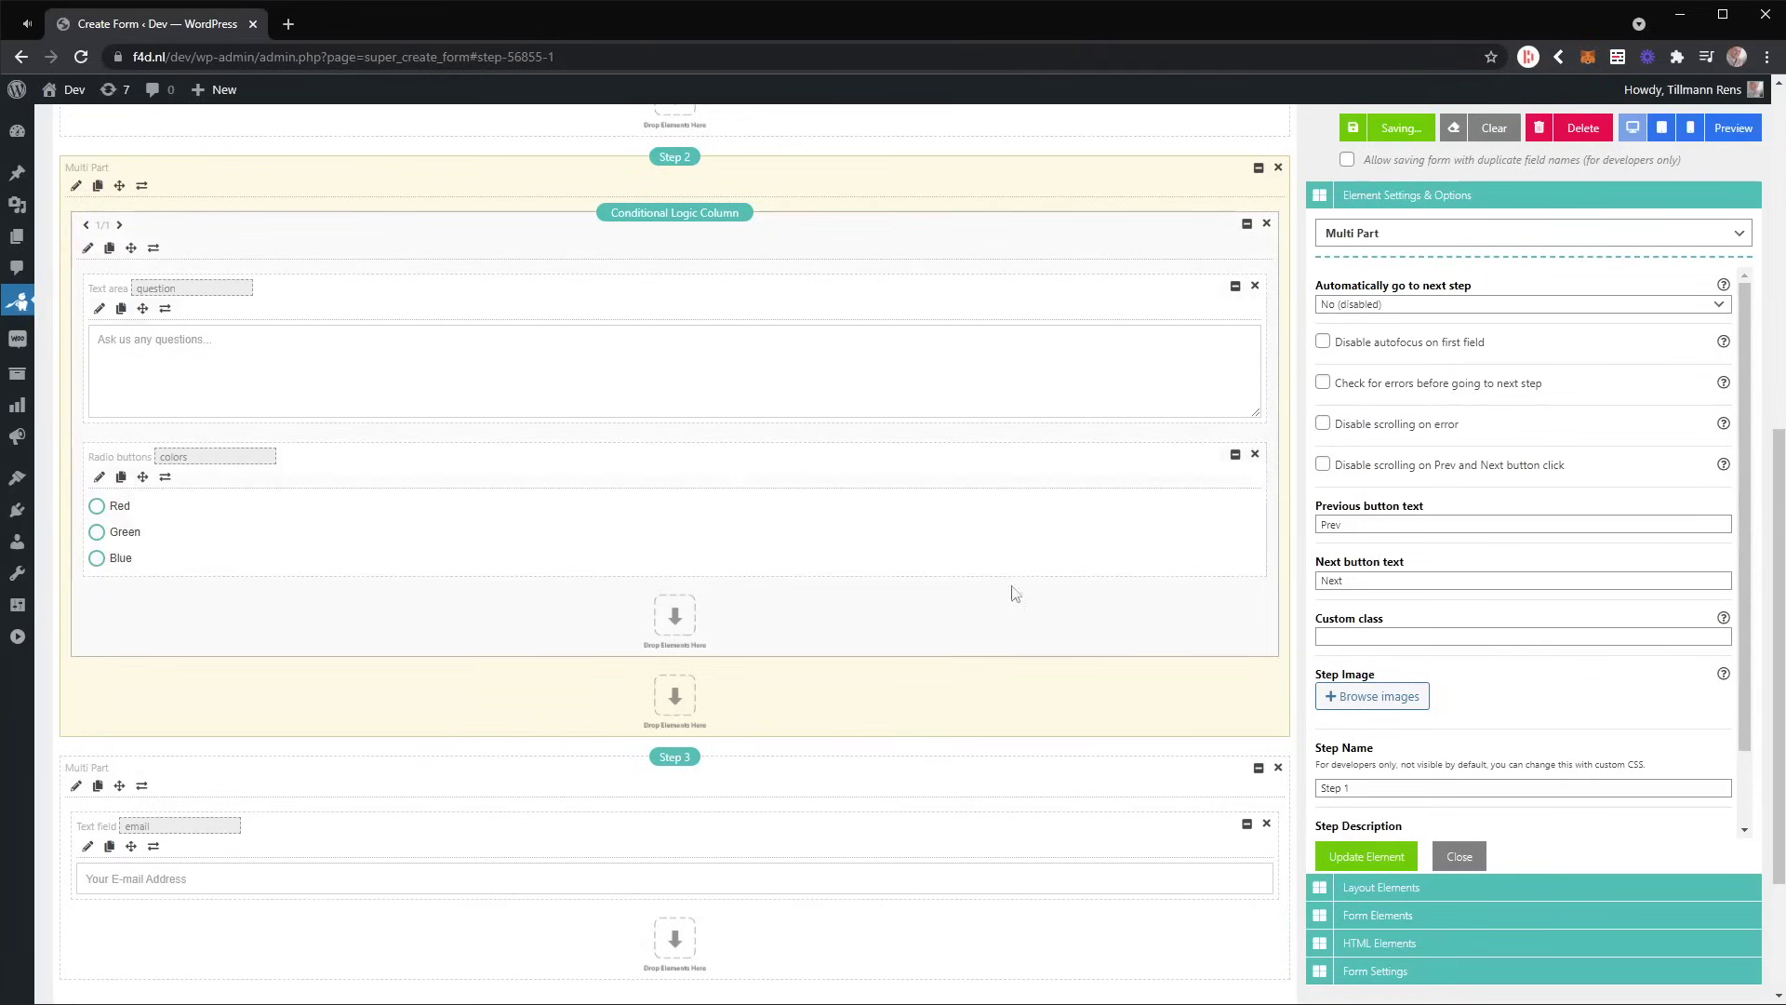
click(1458, 856)
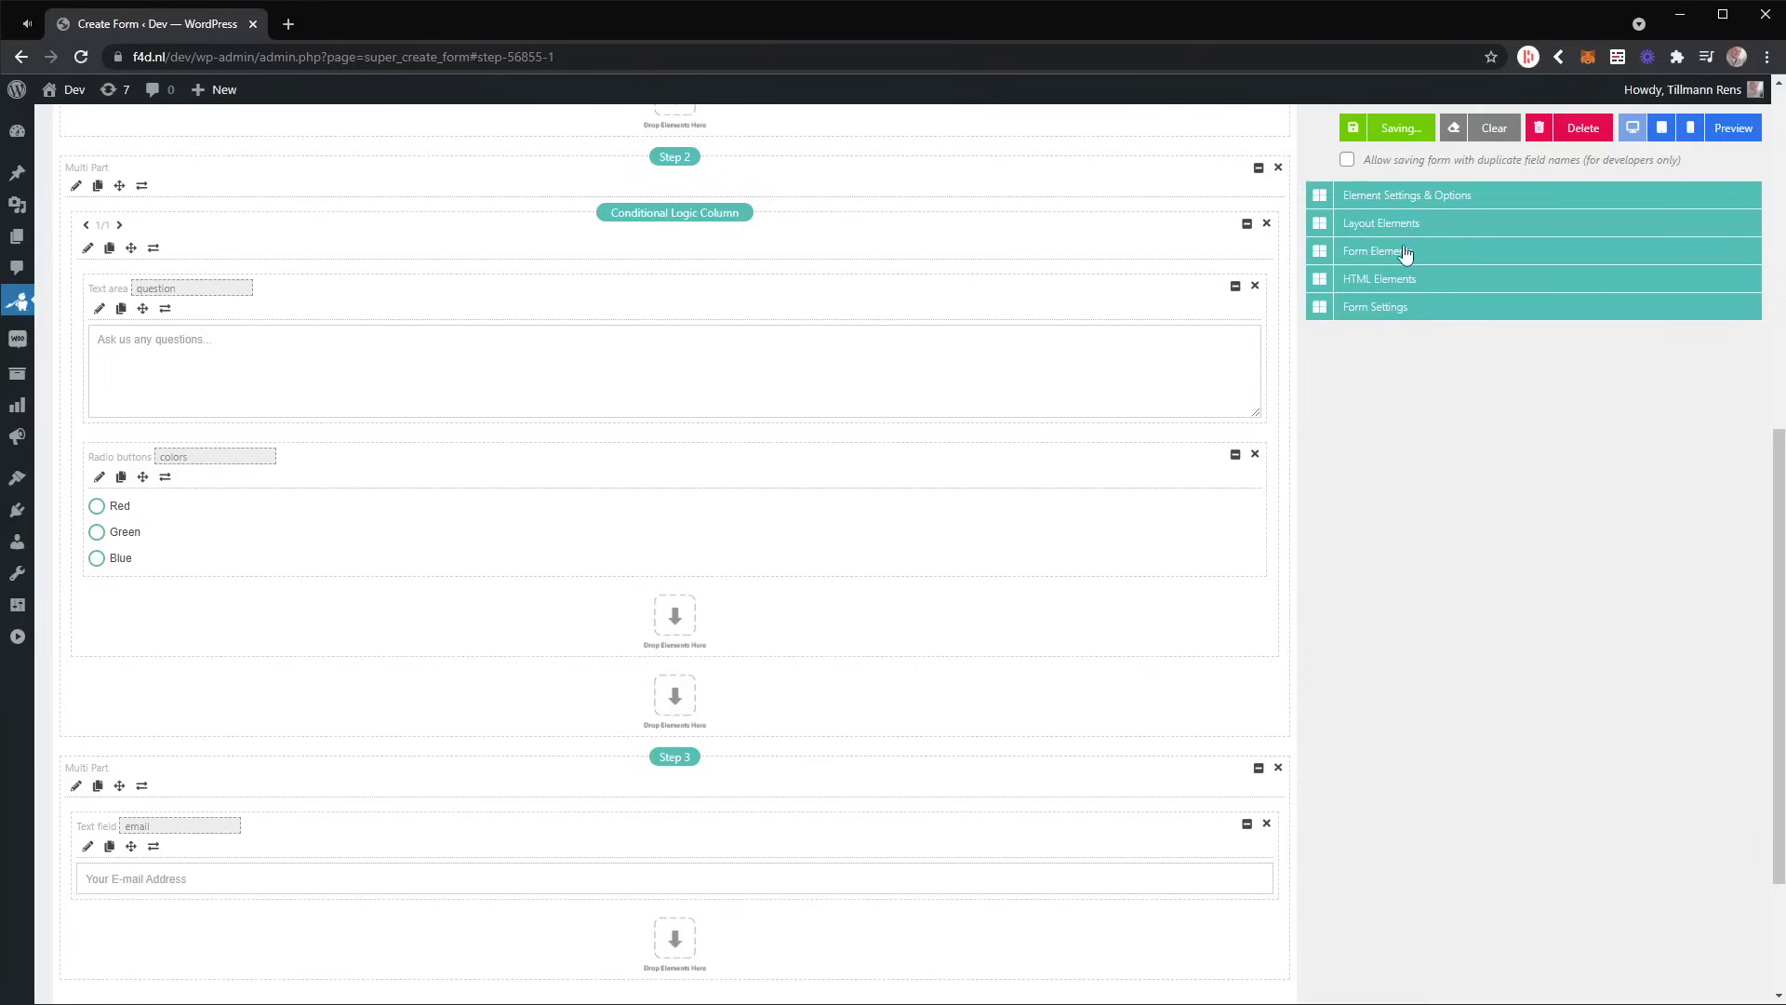
Add an HTML element below the colors radio buttons in Step 2's conditional logic column
click(1414, 292)
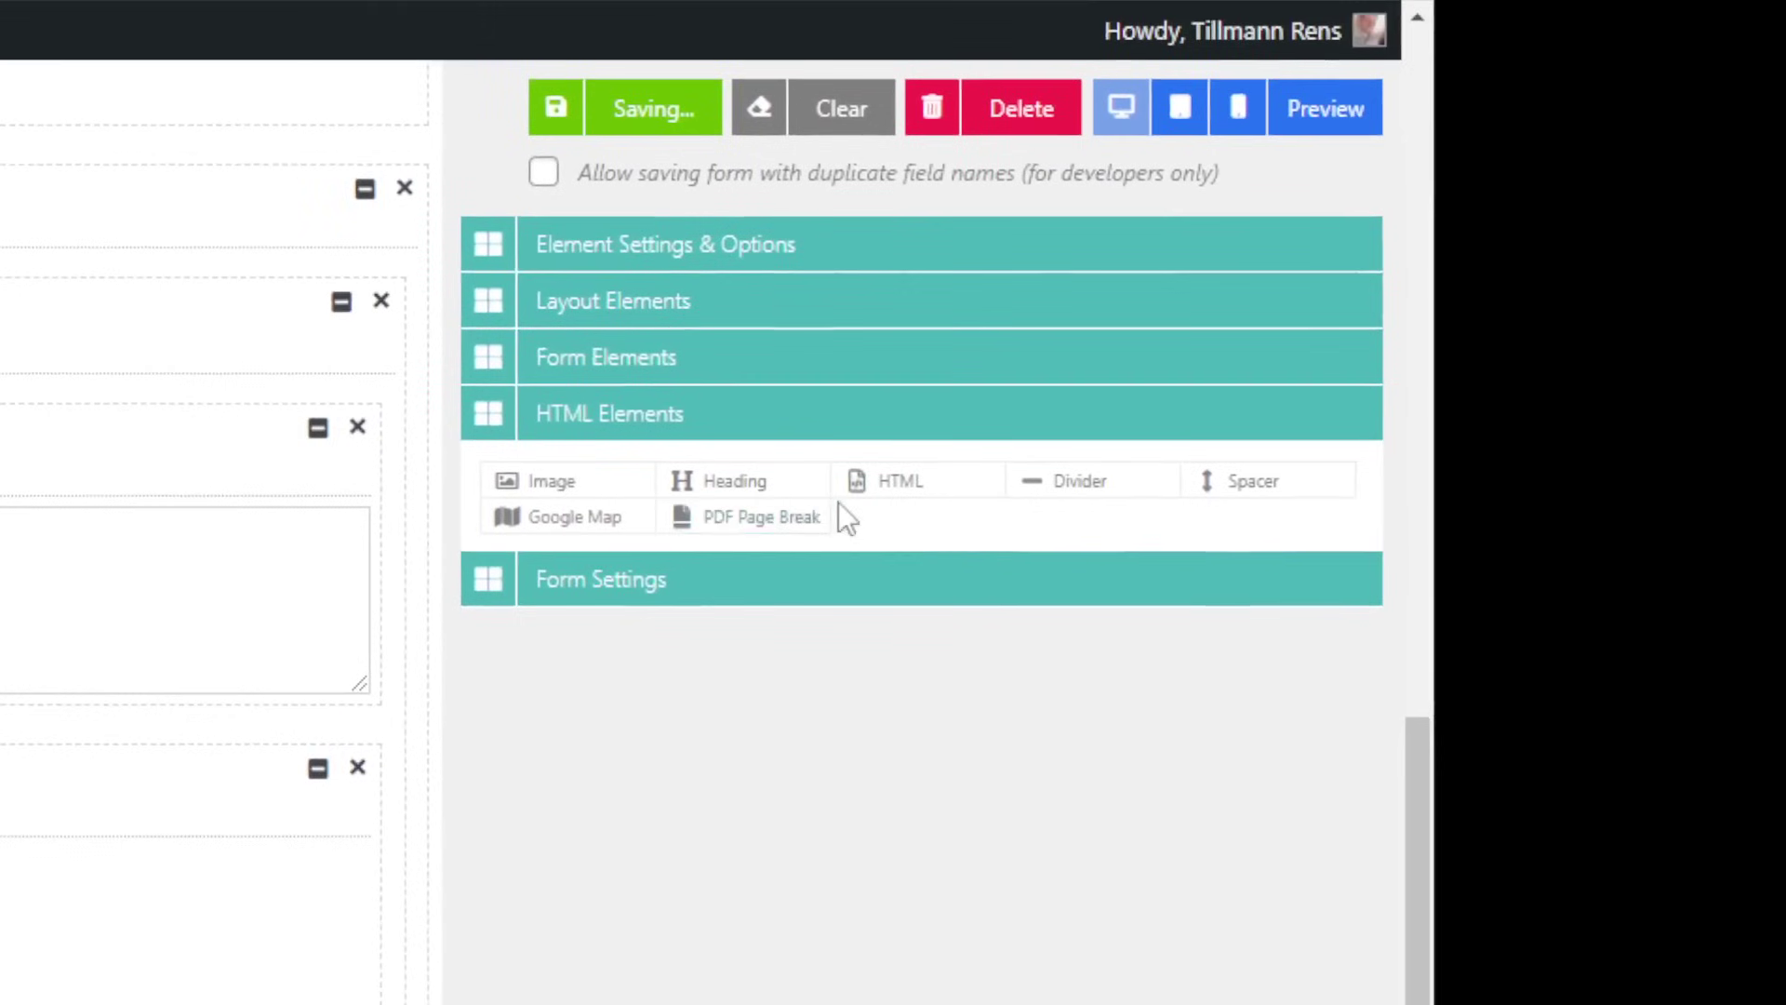
drag(828, 531, 522, 663)
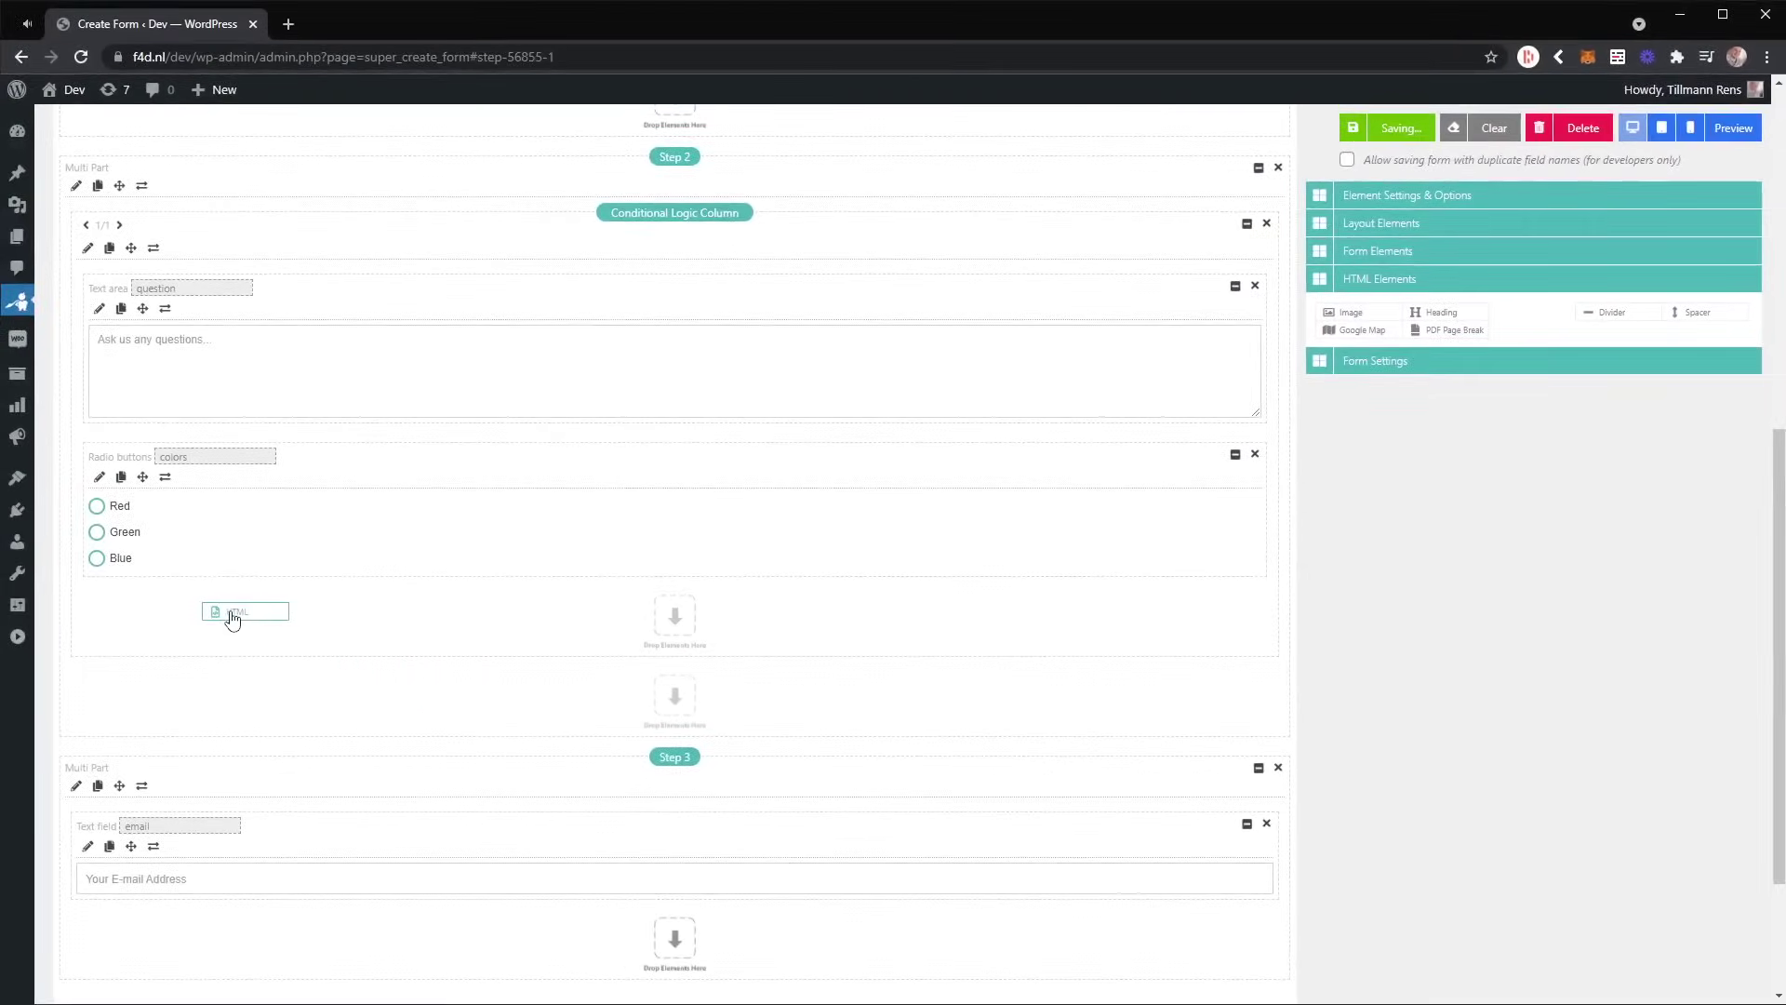
drag(233, 619, 234, 620)
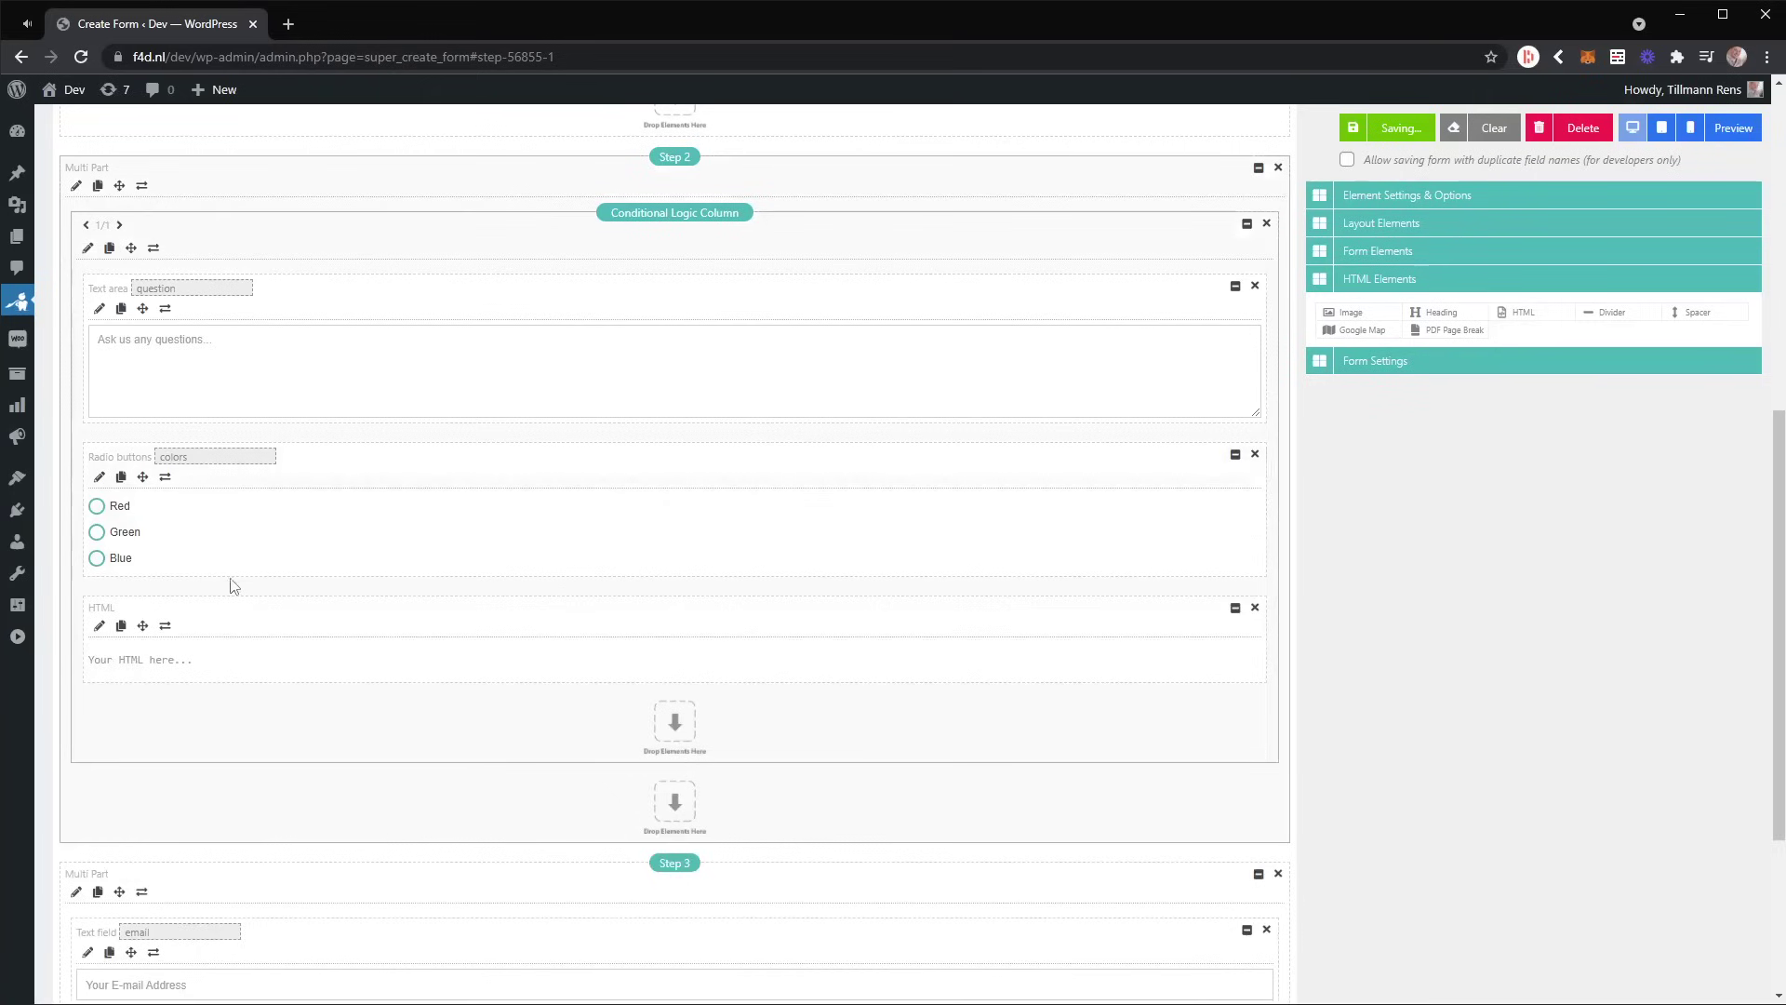
Add a Tabs element below the HTML element and move the HTML element into its Tab 1
click(1411, 226)
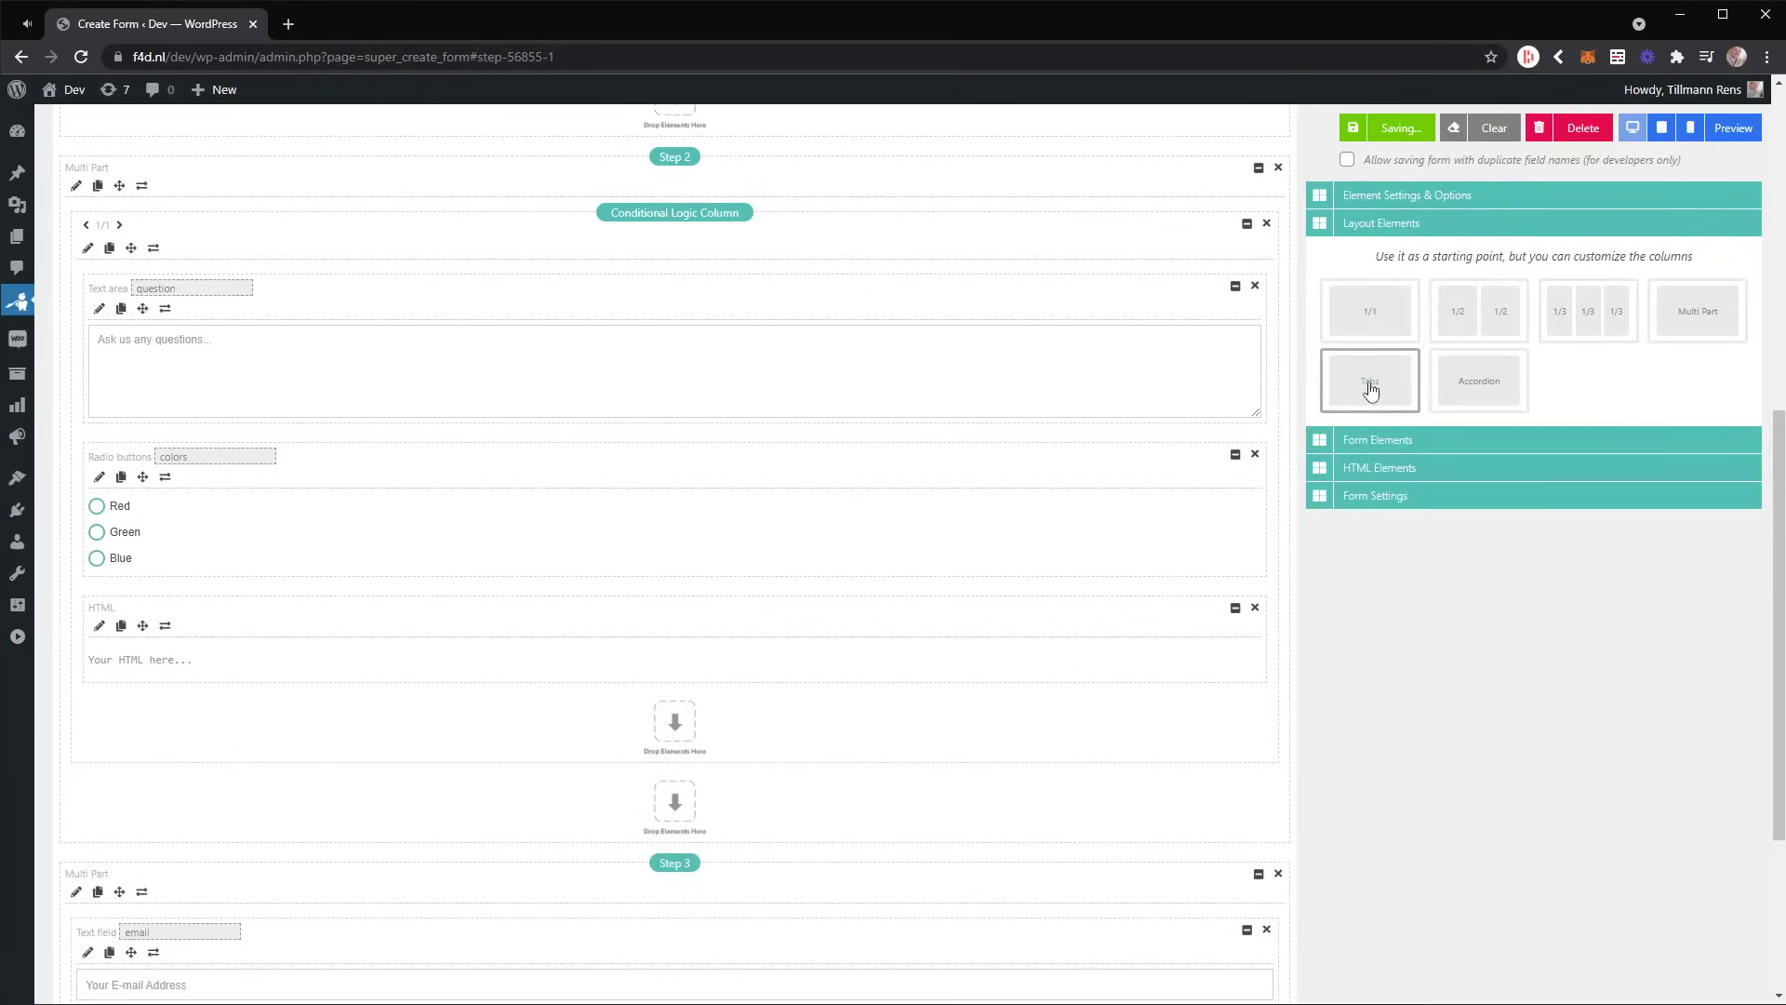
drag(1371, 388, 226, 720)
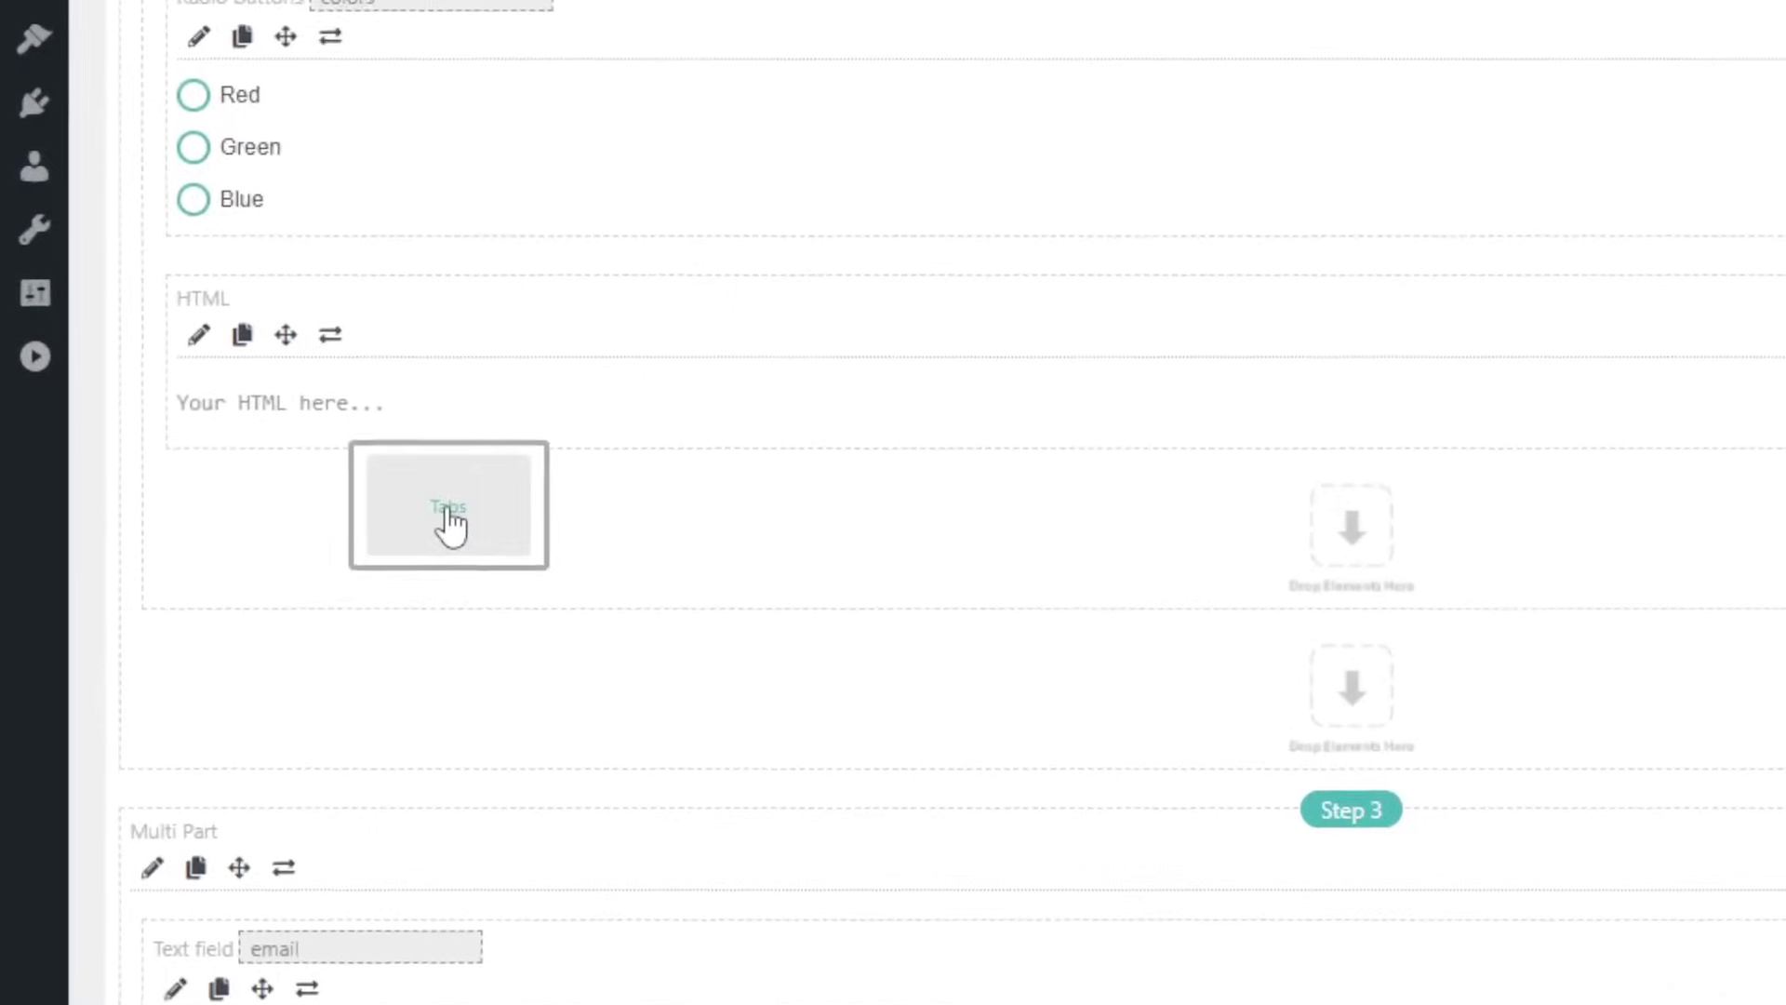
drag(448, 510, 426, 530)
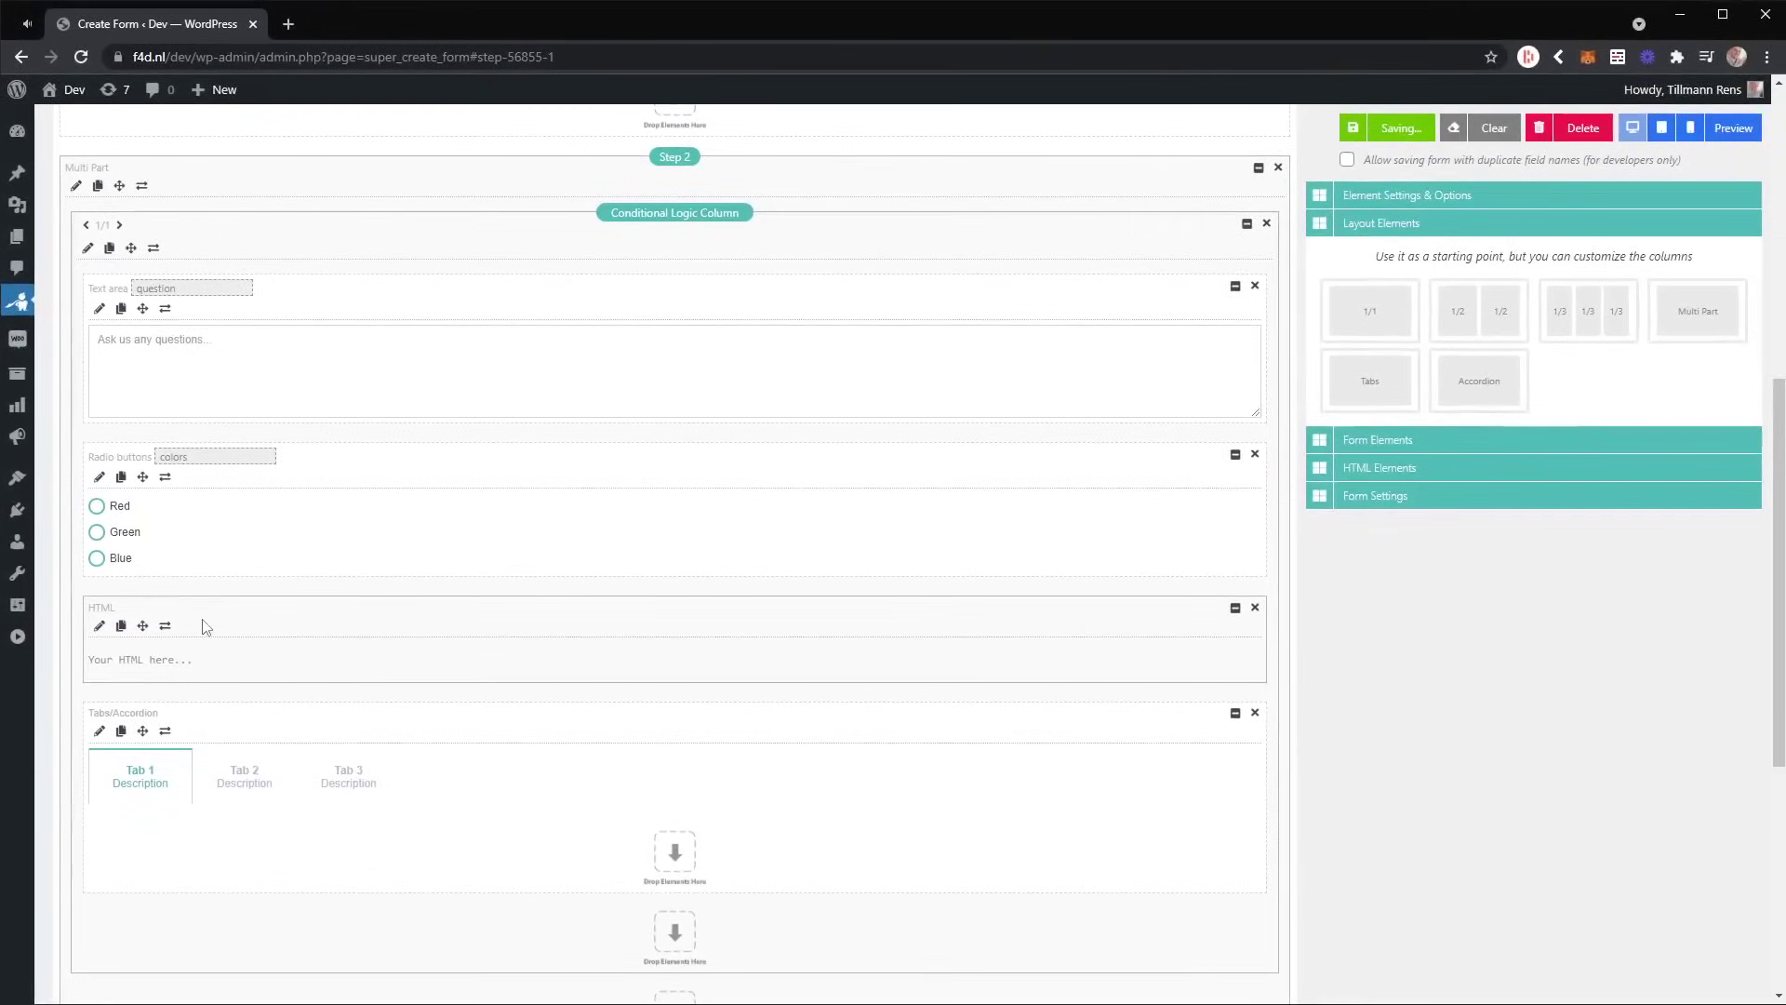
mouse_move(205, 626)
mouse_down()
mouse_move(212, 779)
mouse_move(207, 758)
mouse_move(234, 768)
mouse_up()
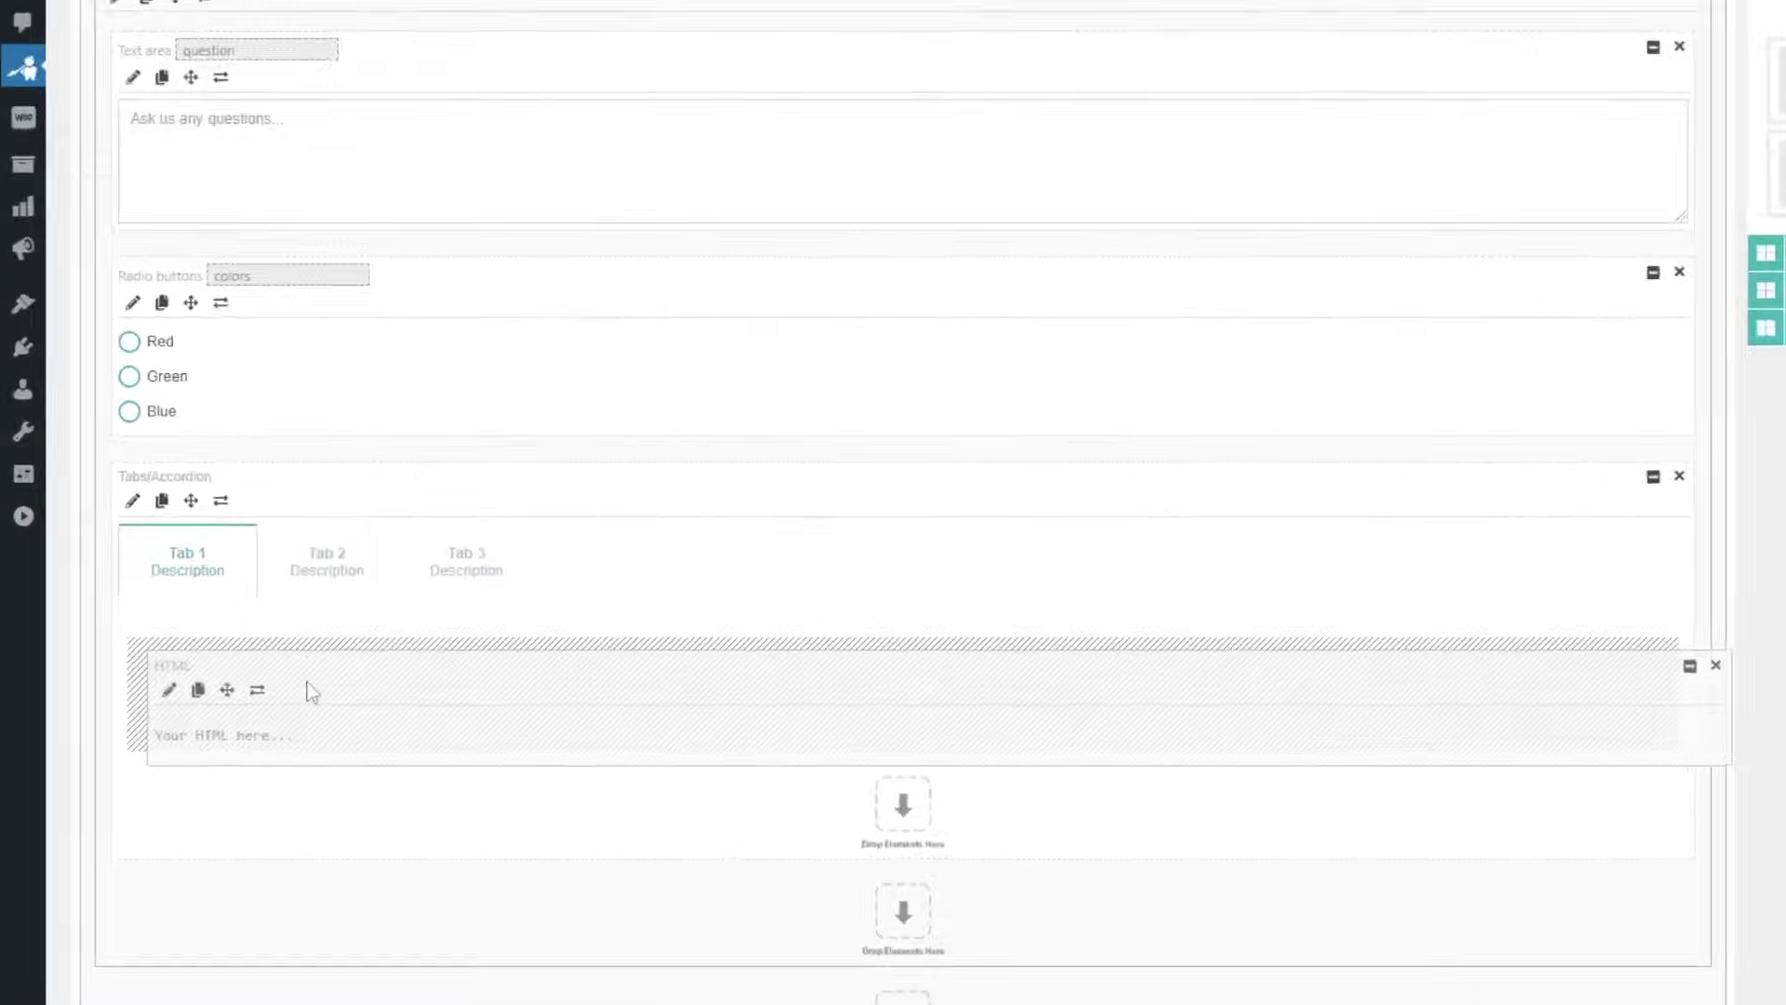
drag(312, 693, 306, 691)
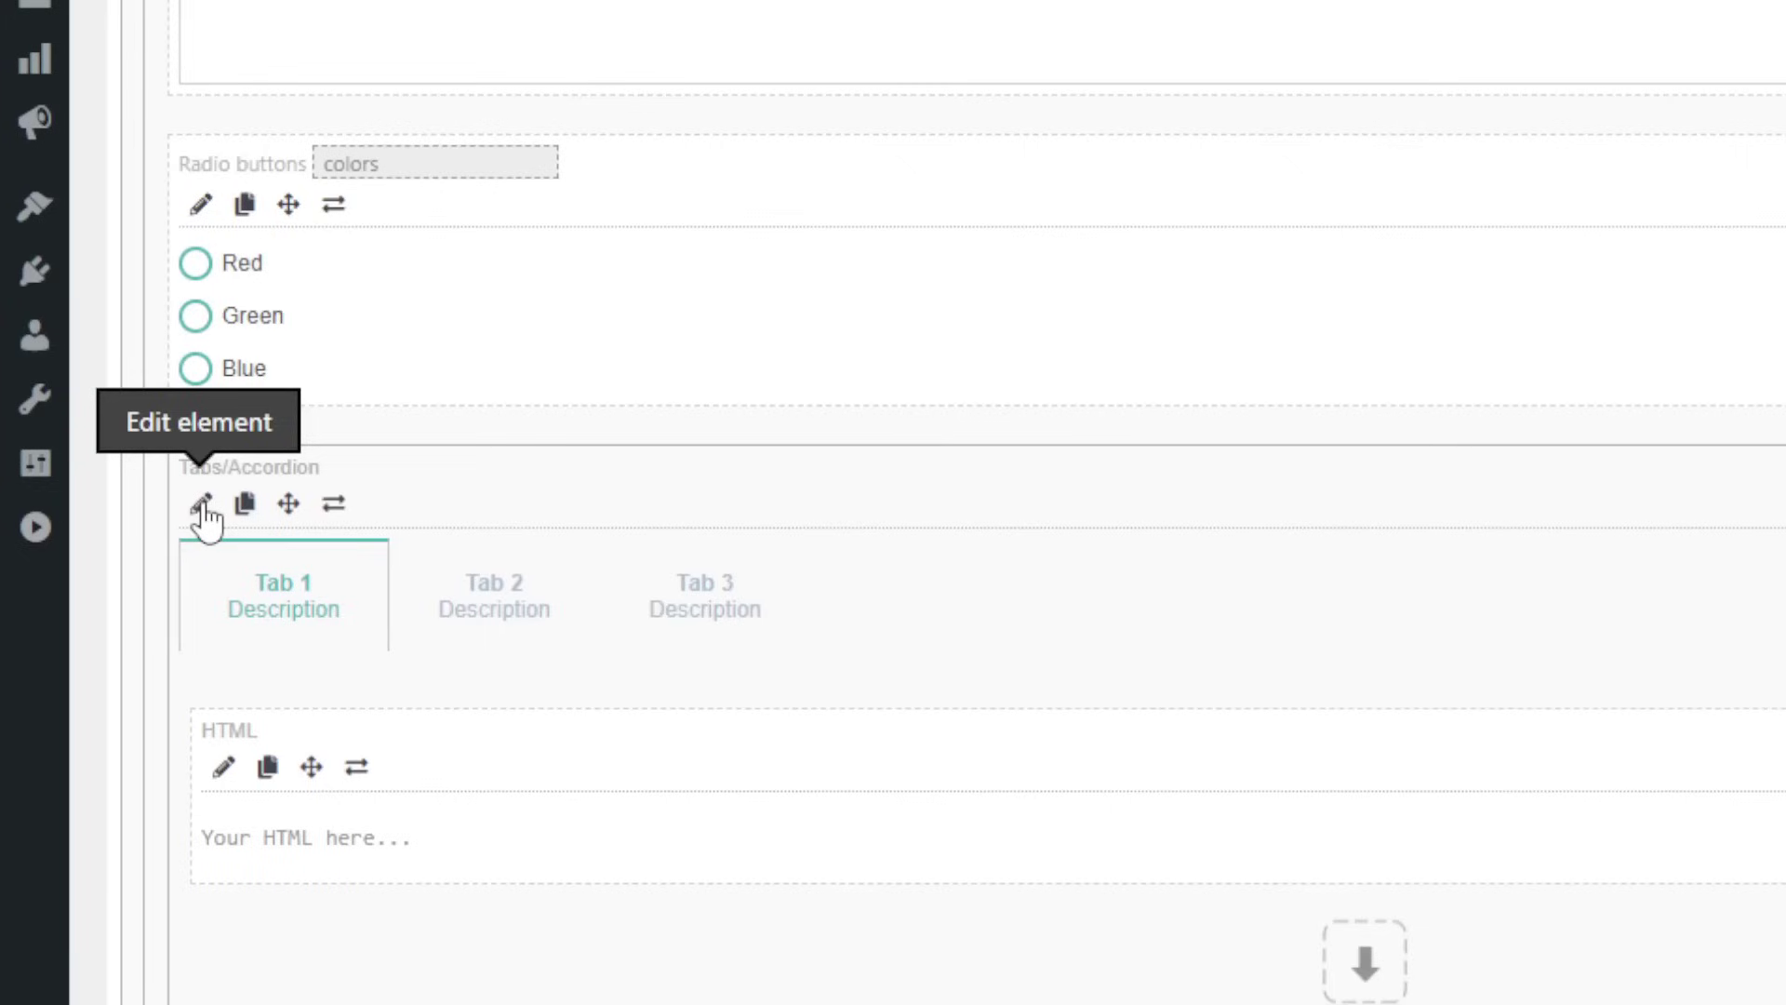
Open the Tabs/Accordion element's settings and check whether its settings sections include conditional logic
click(203, 510)
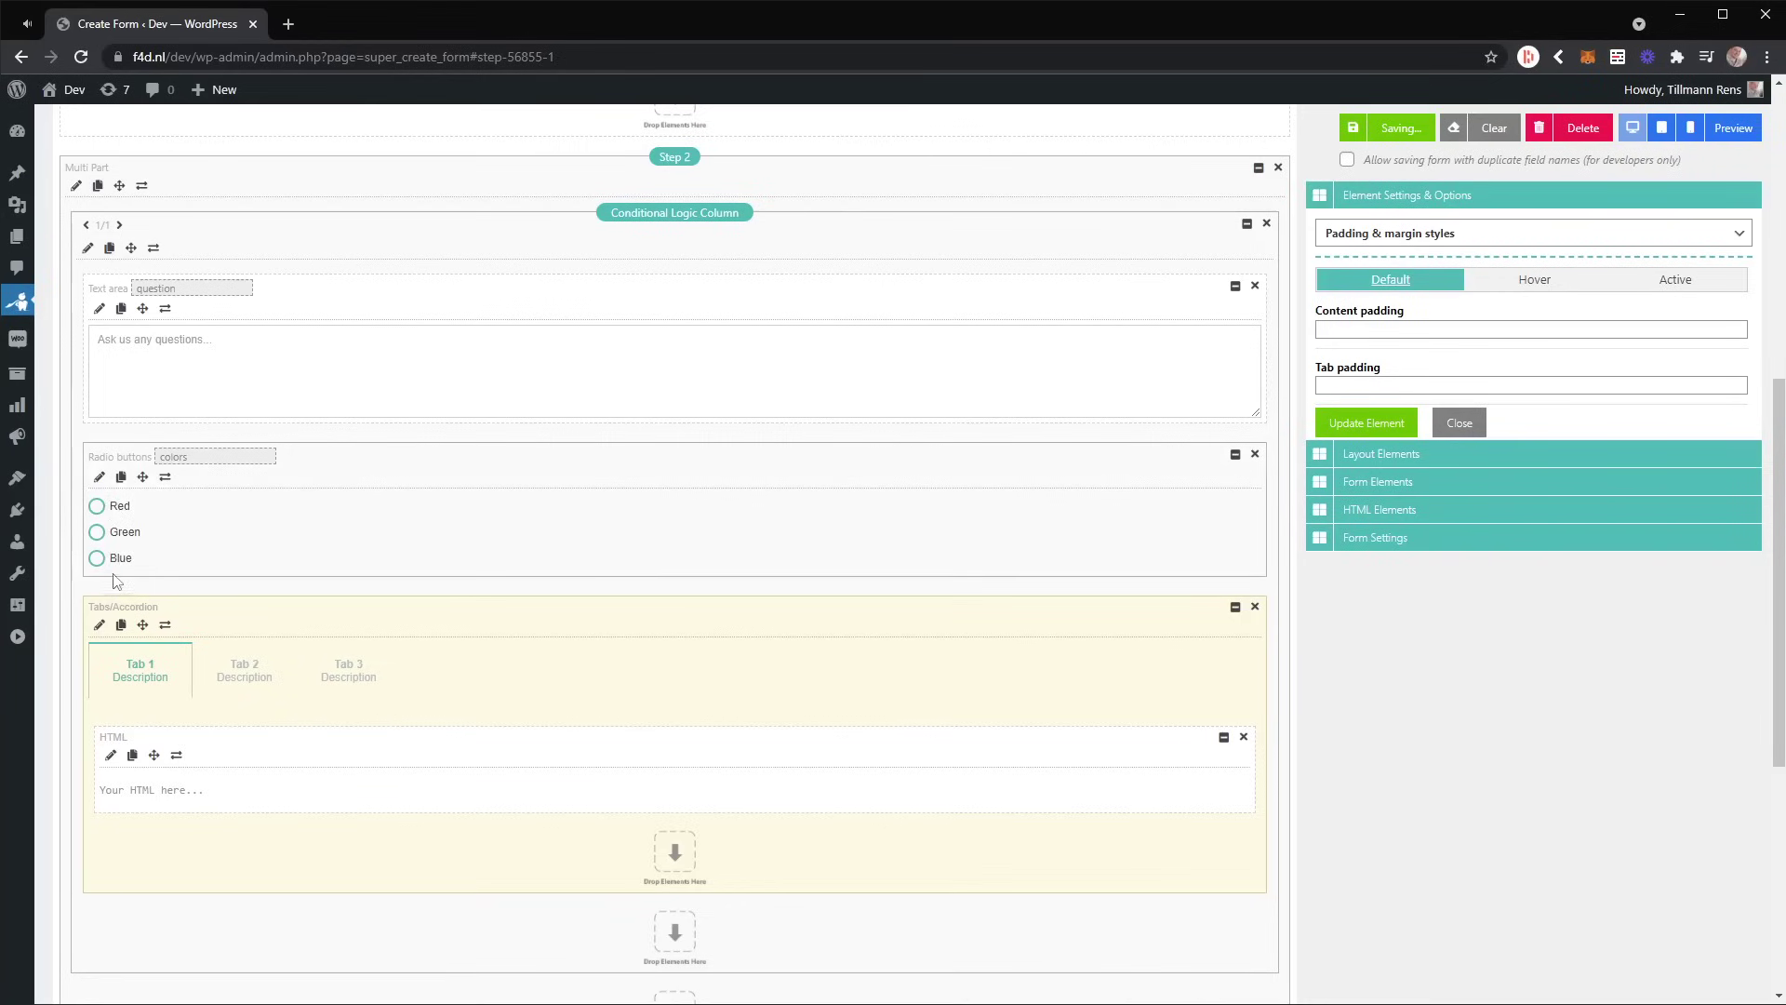
click(1451, 234)
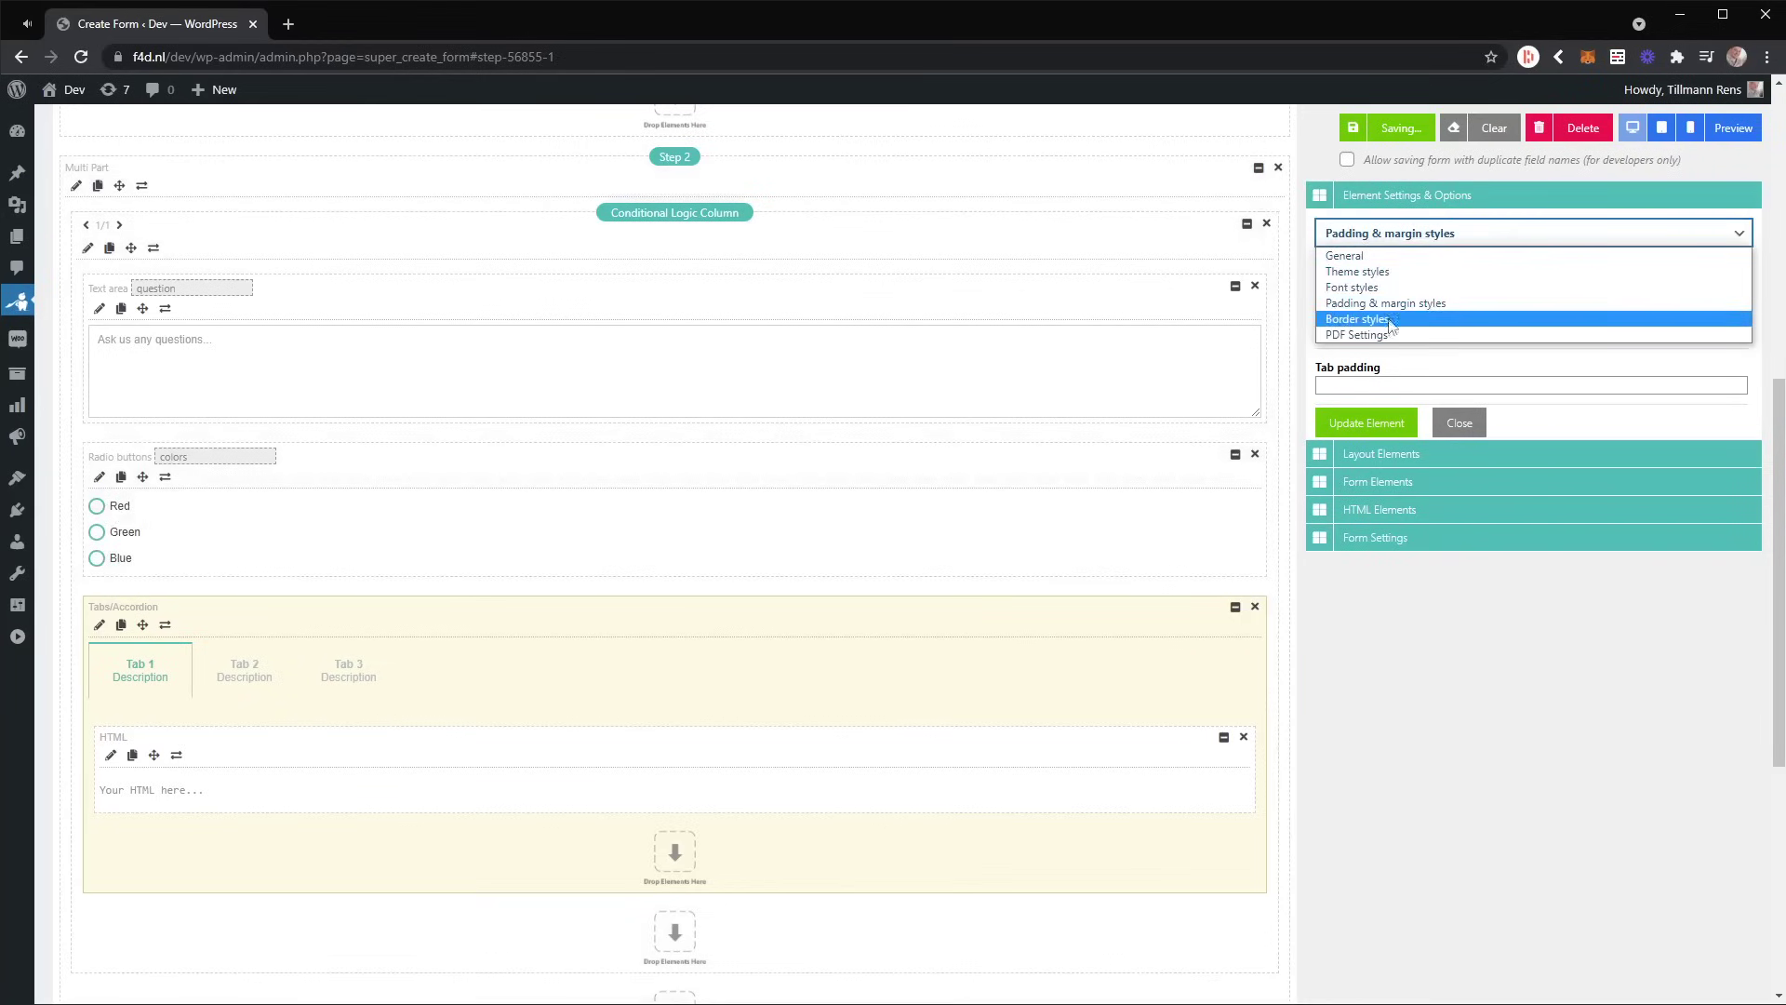
click(1392, 245)
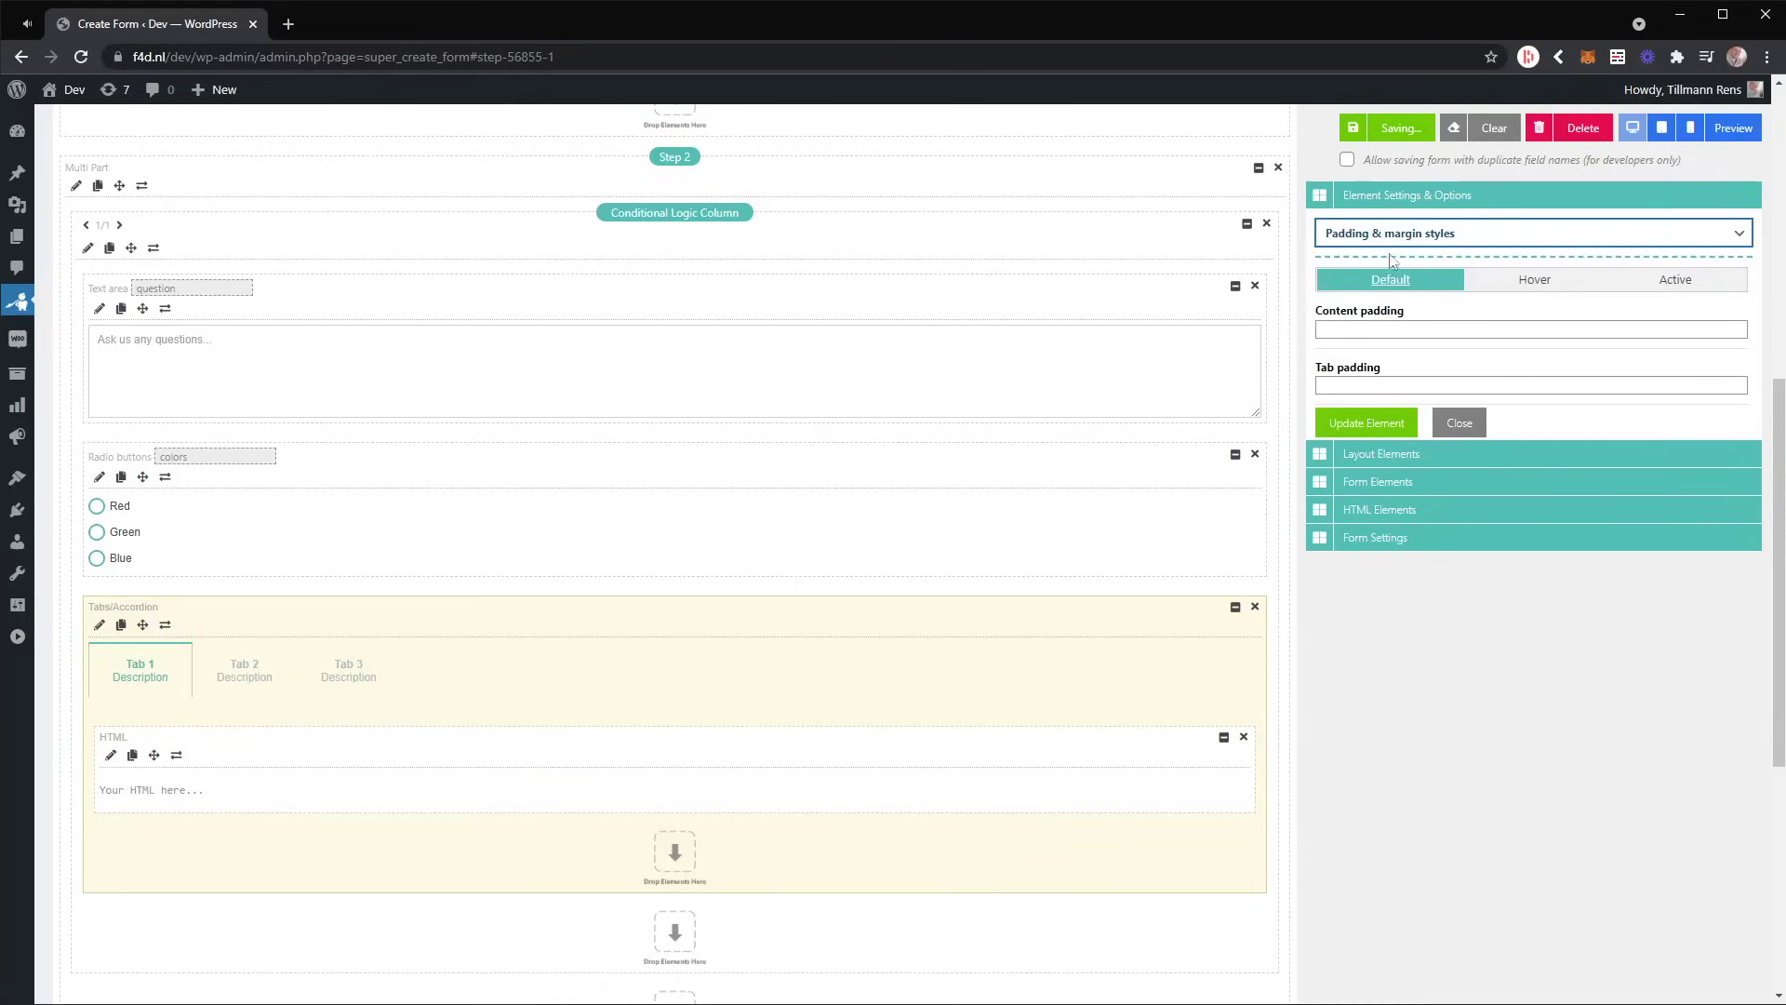
click(1392, 238)
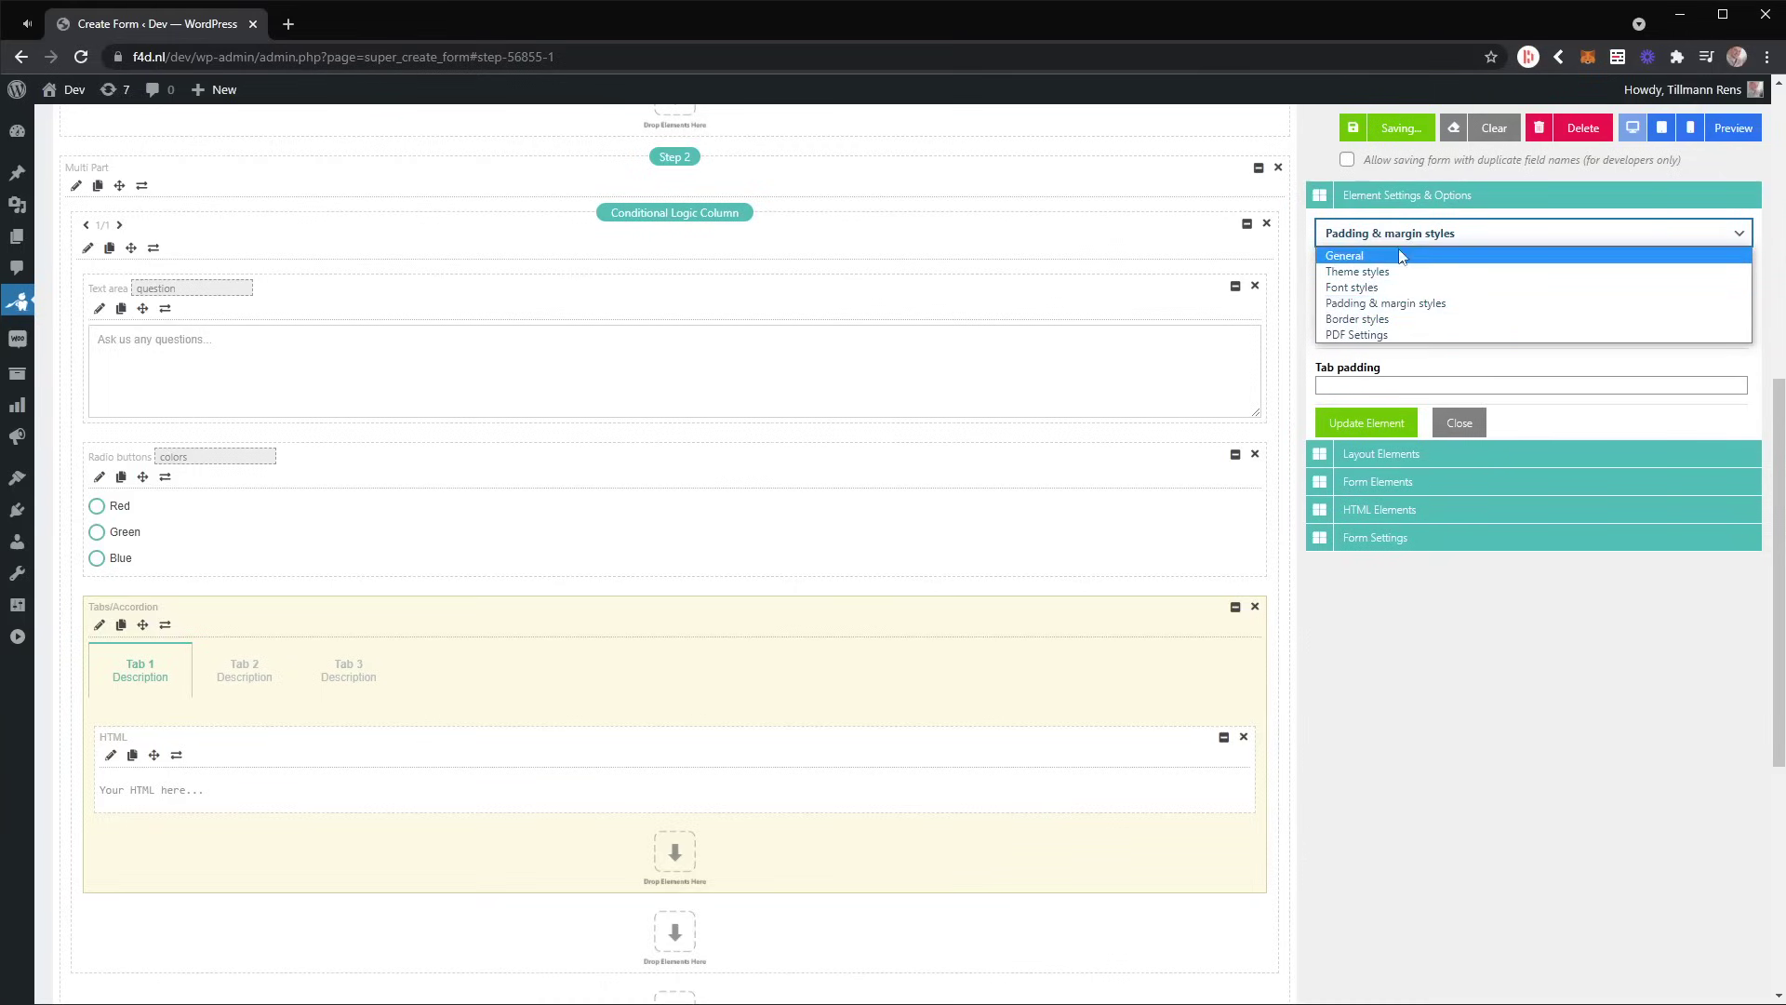
click(1395, 239)
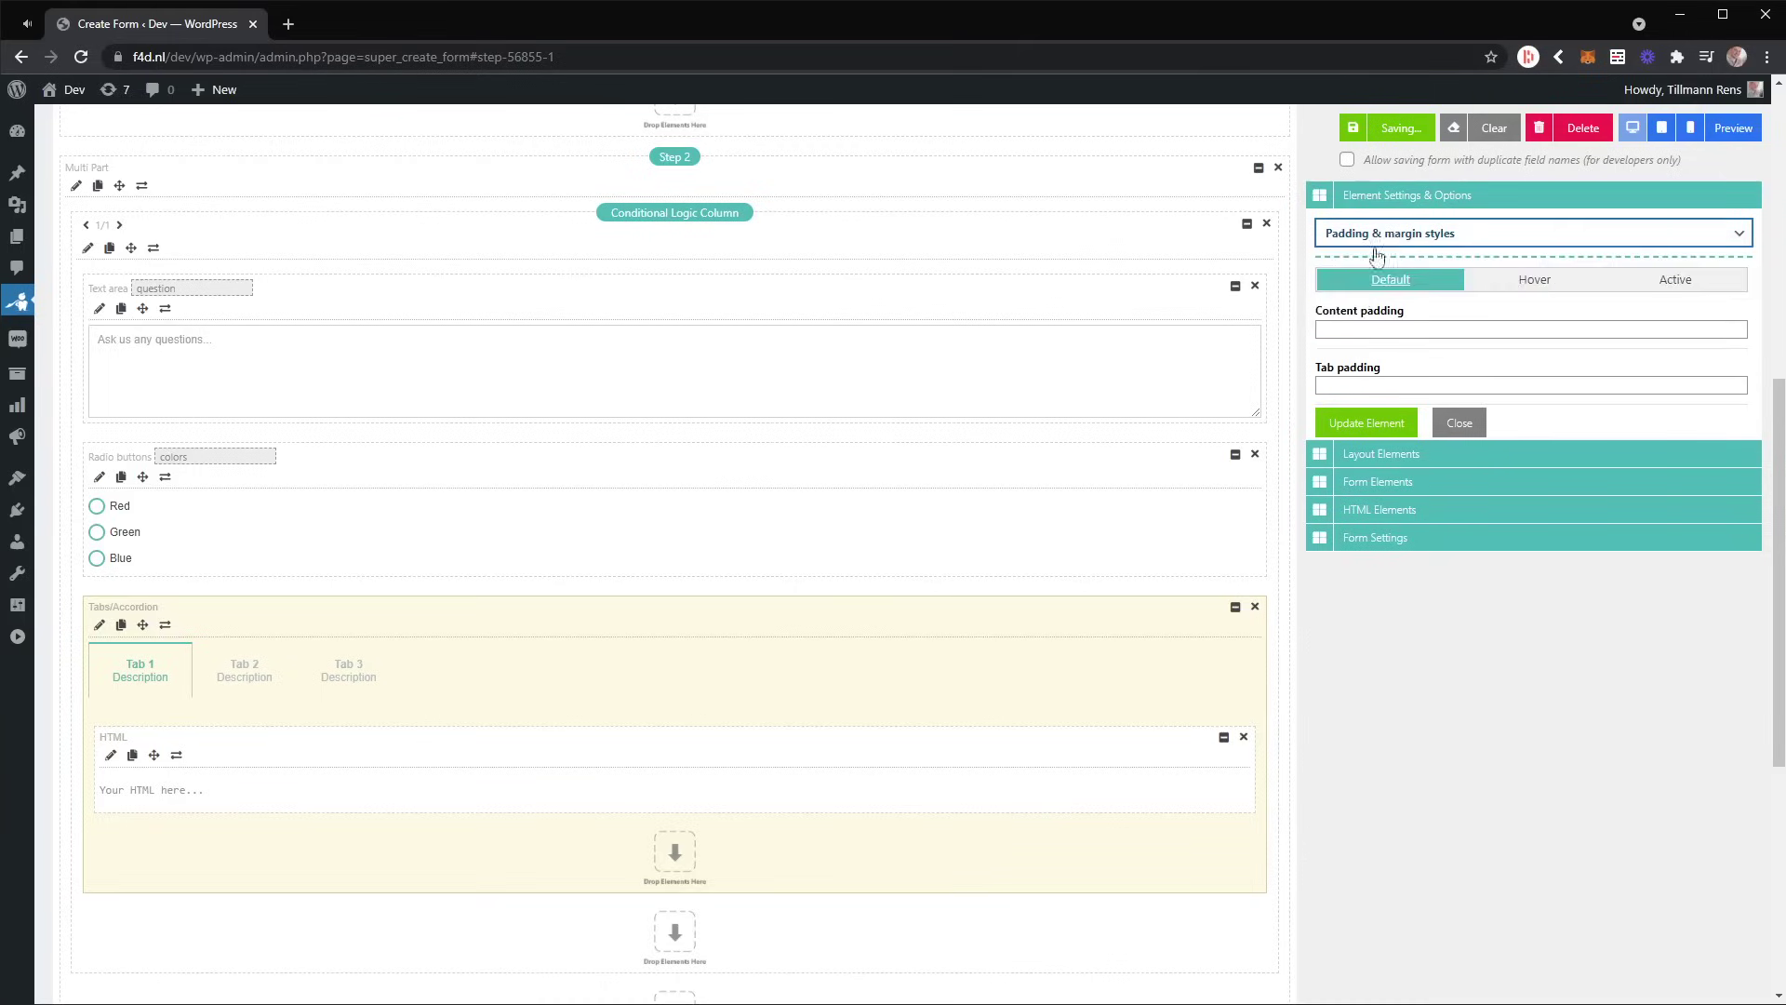
Add a 1/1 column above the Tabs/Accordion element, then collapse that element and move it into the column
click(1365, 455)
drag(1380, 335, 371, 645)
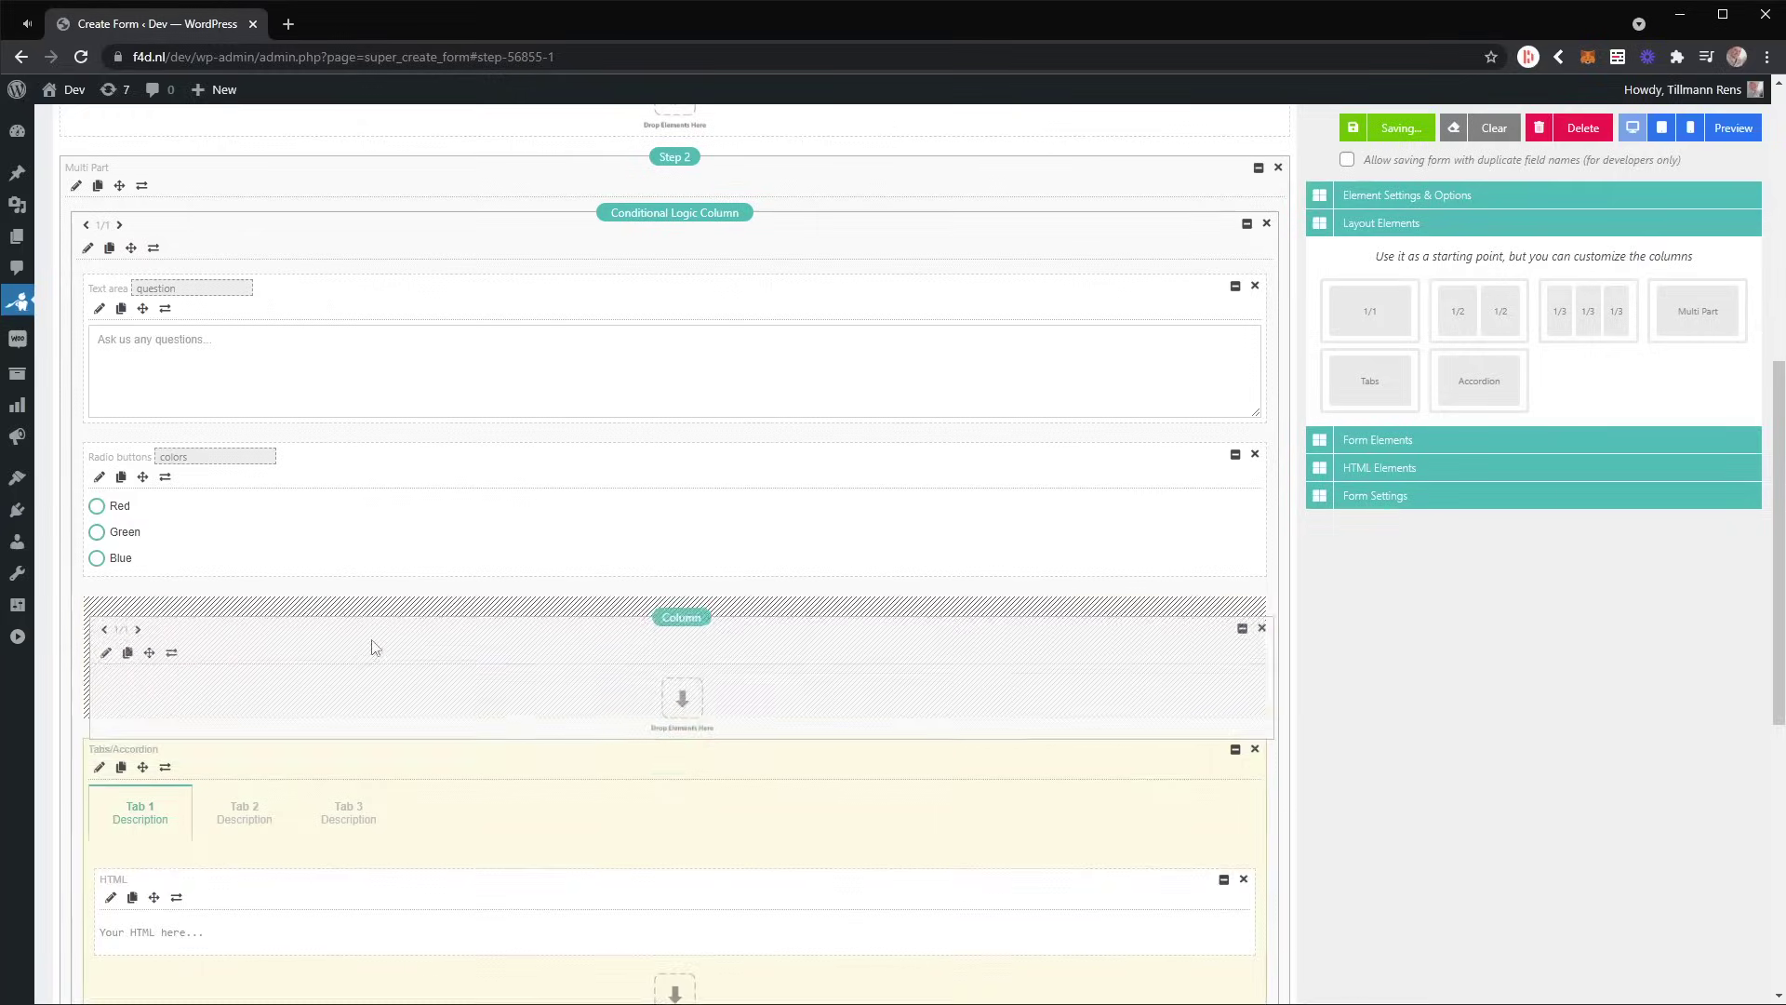
click(1234, 756)
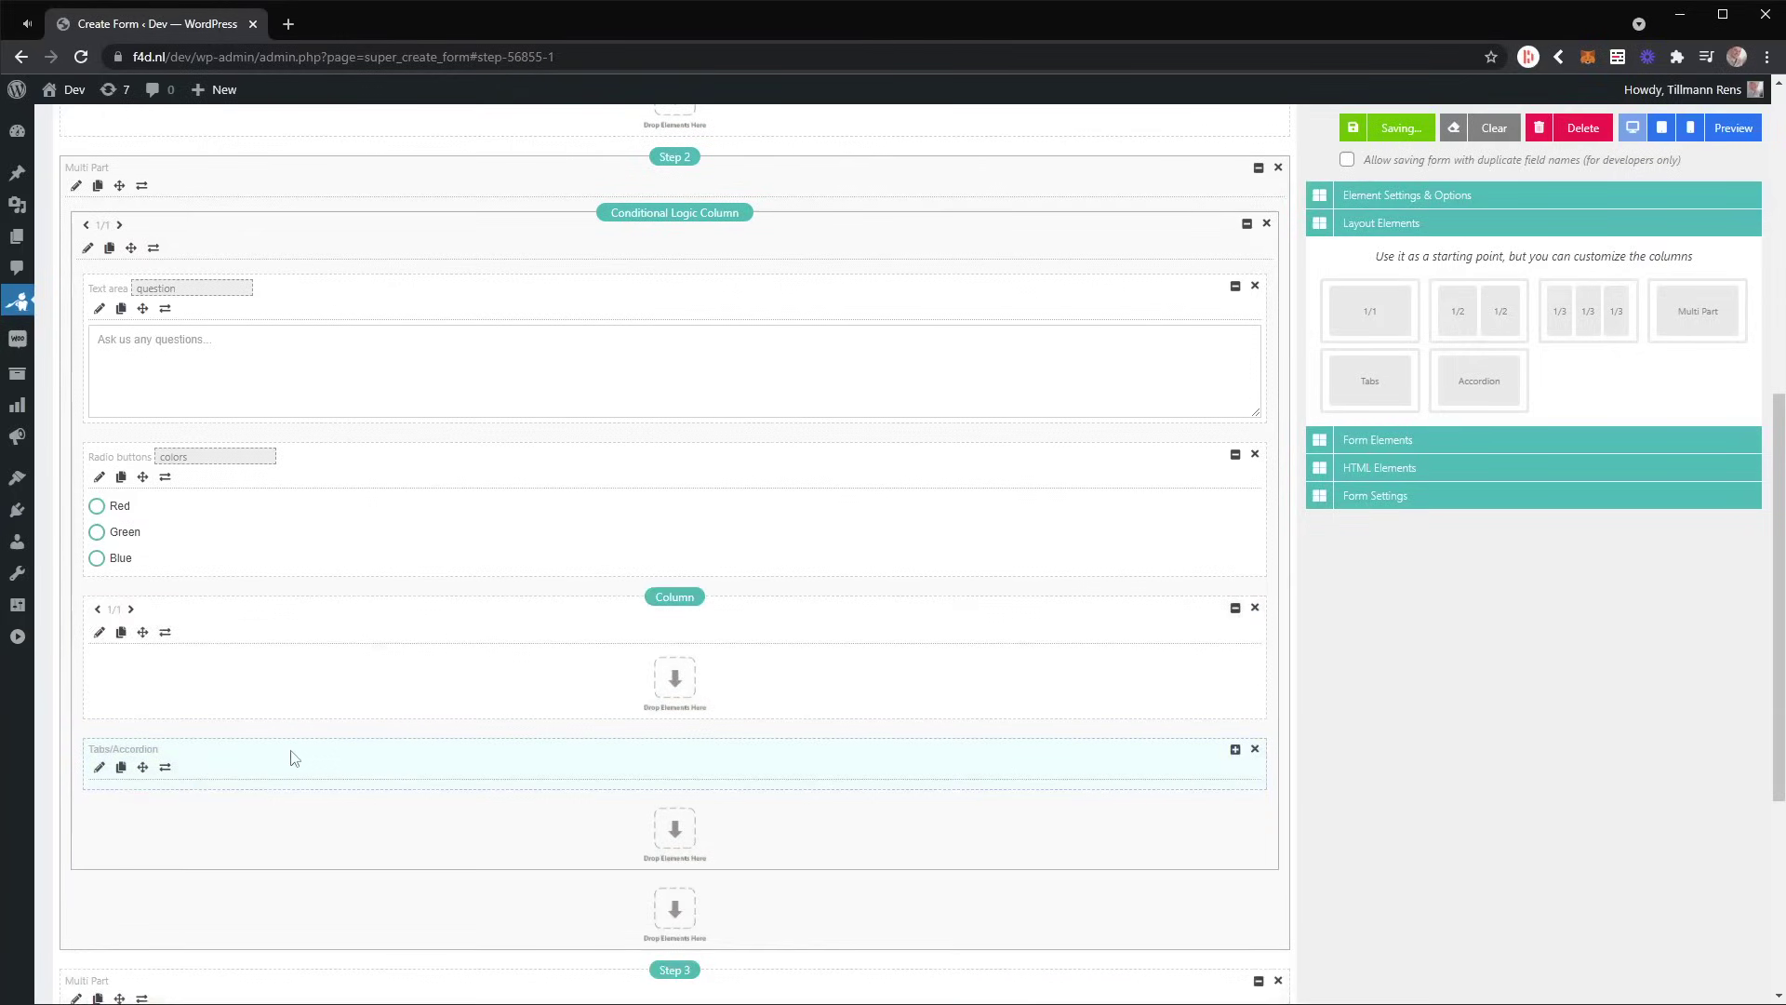
drag(288, 753, 179, 676)
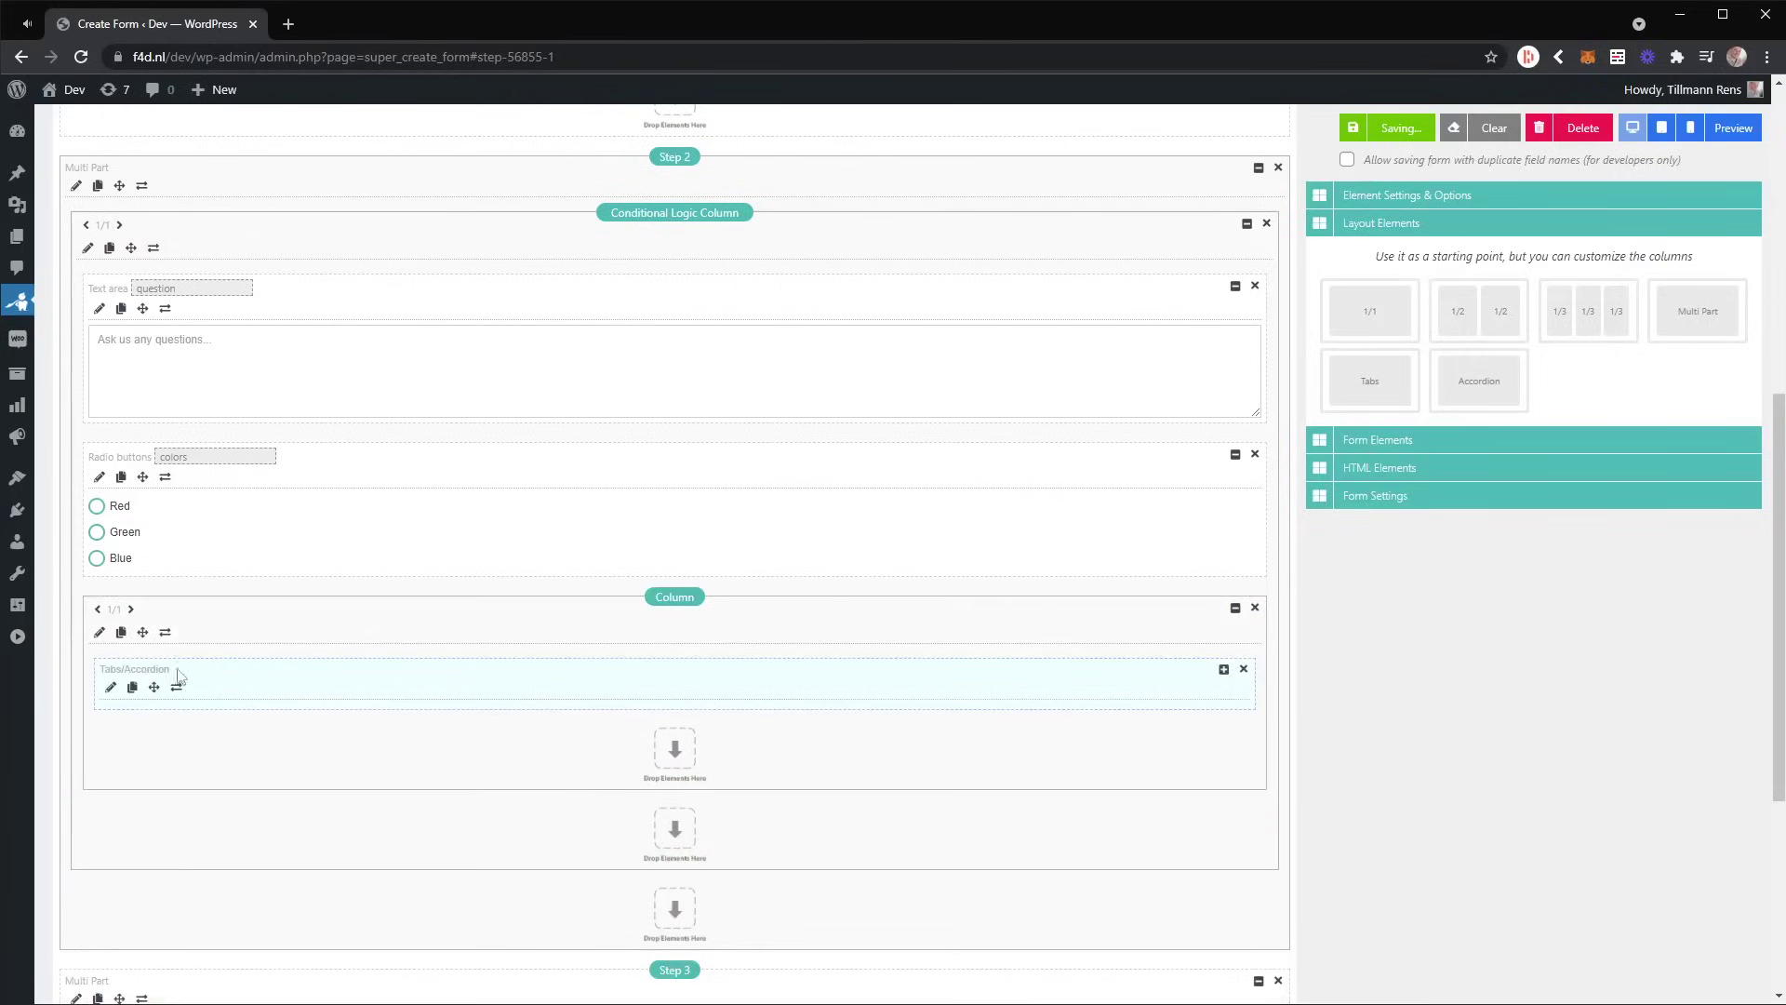
Open the conditional logic settings of the column around the Tabs/Accordion element and set its action to Show
click(100, 633)
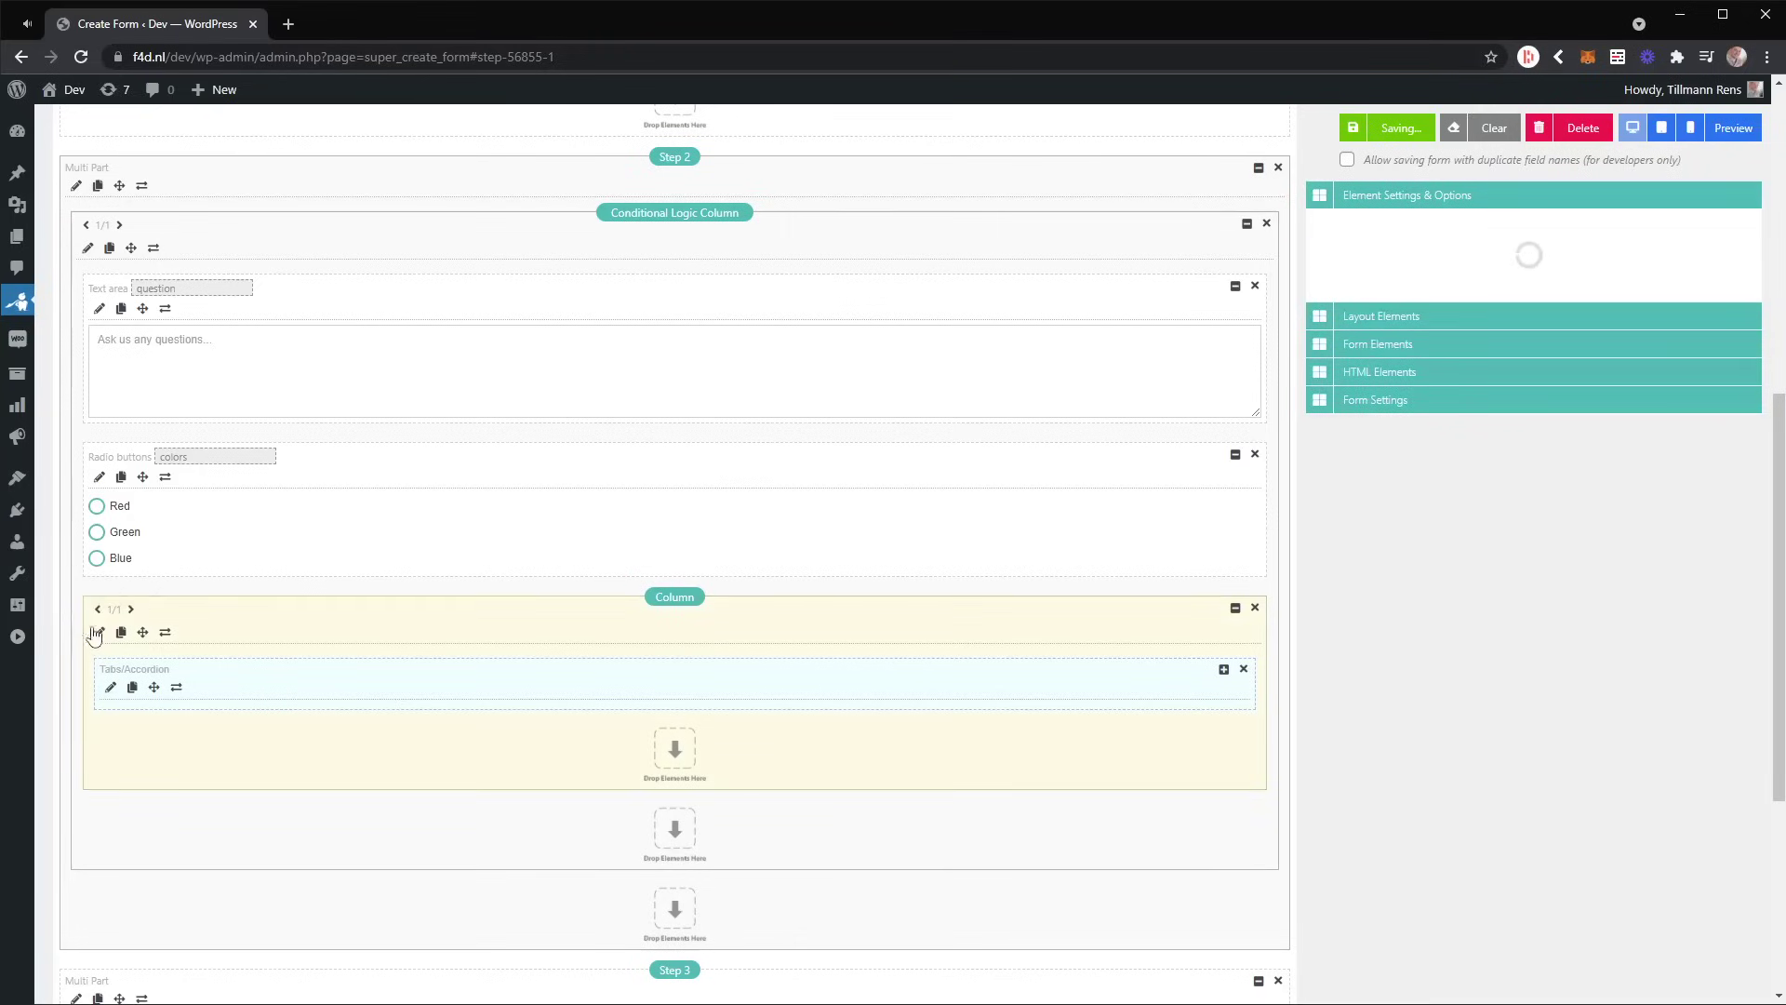
click(1377, 235)
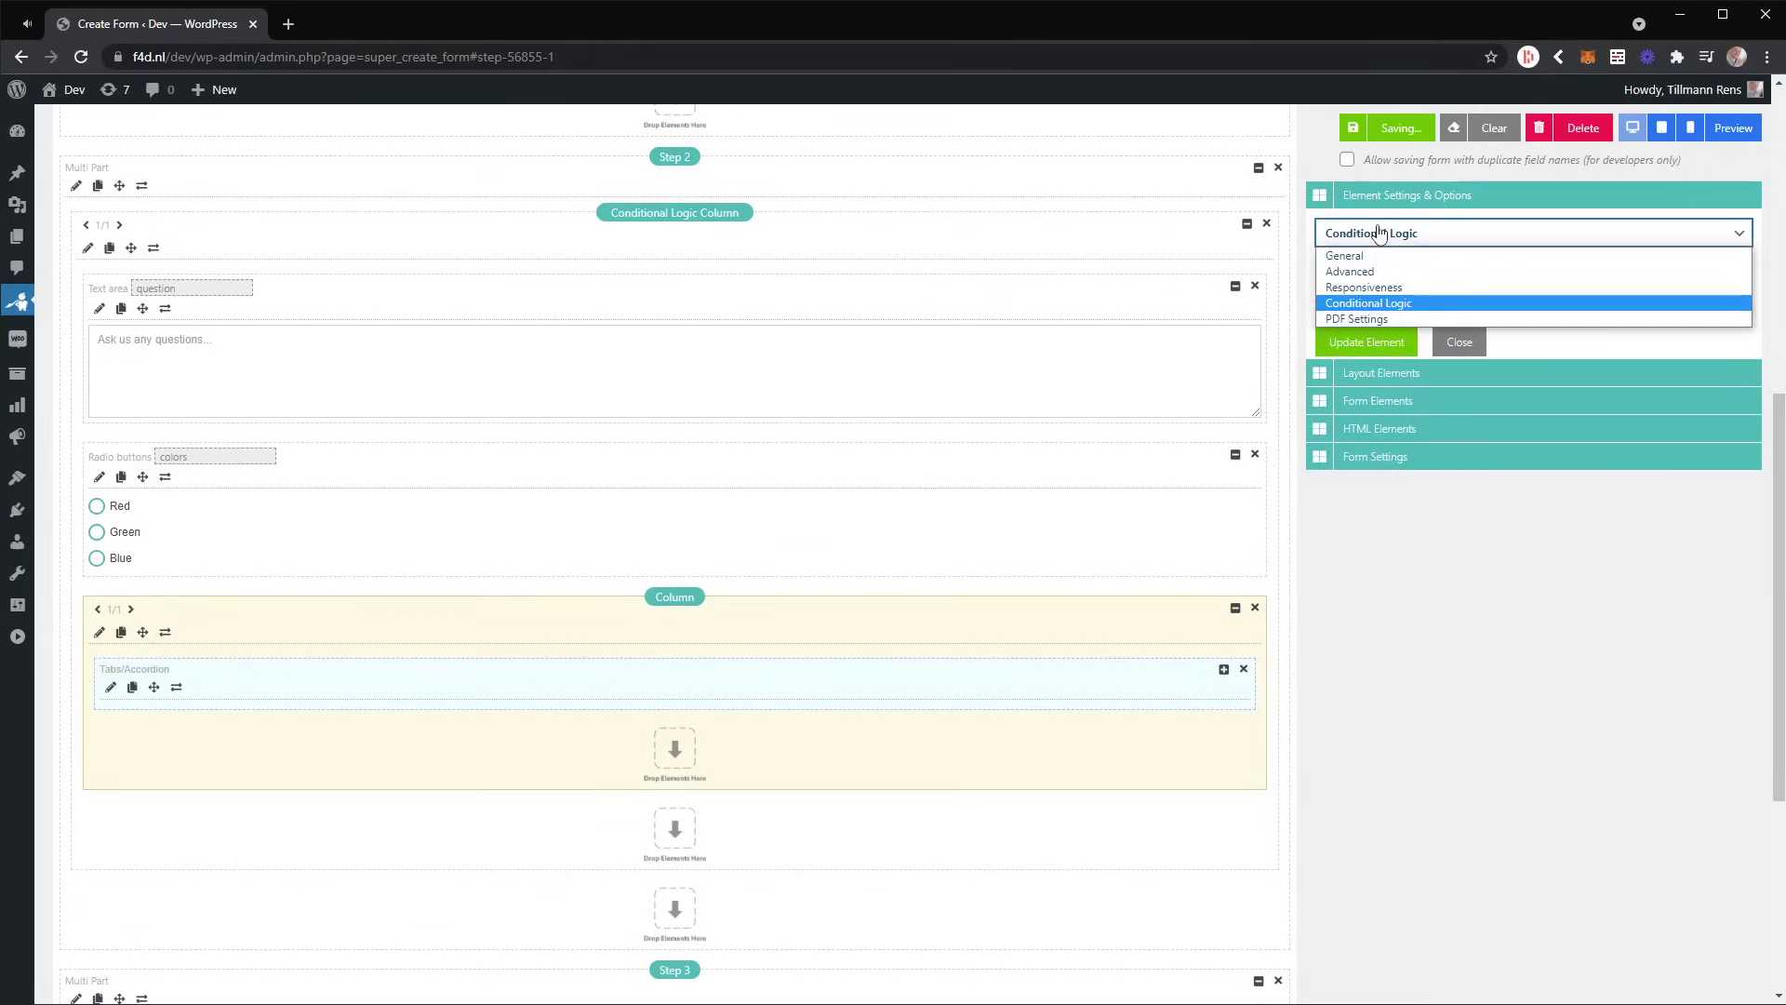
click(1377, 303)
click(1372, 305)
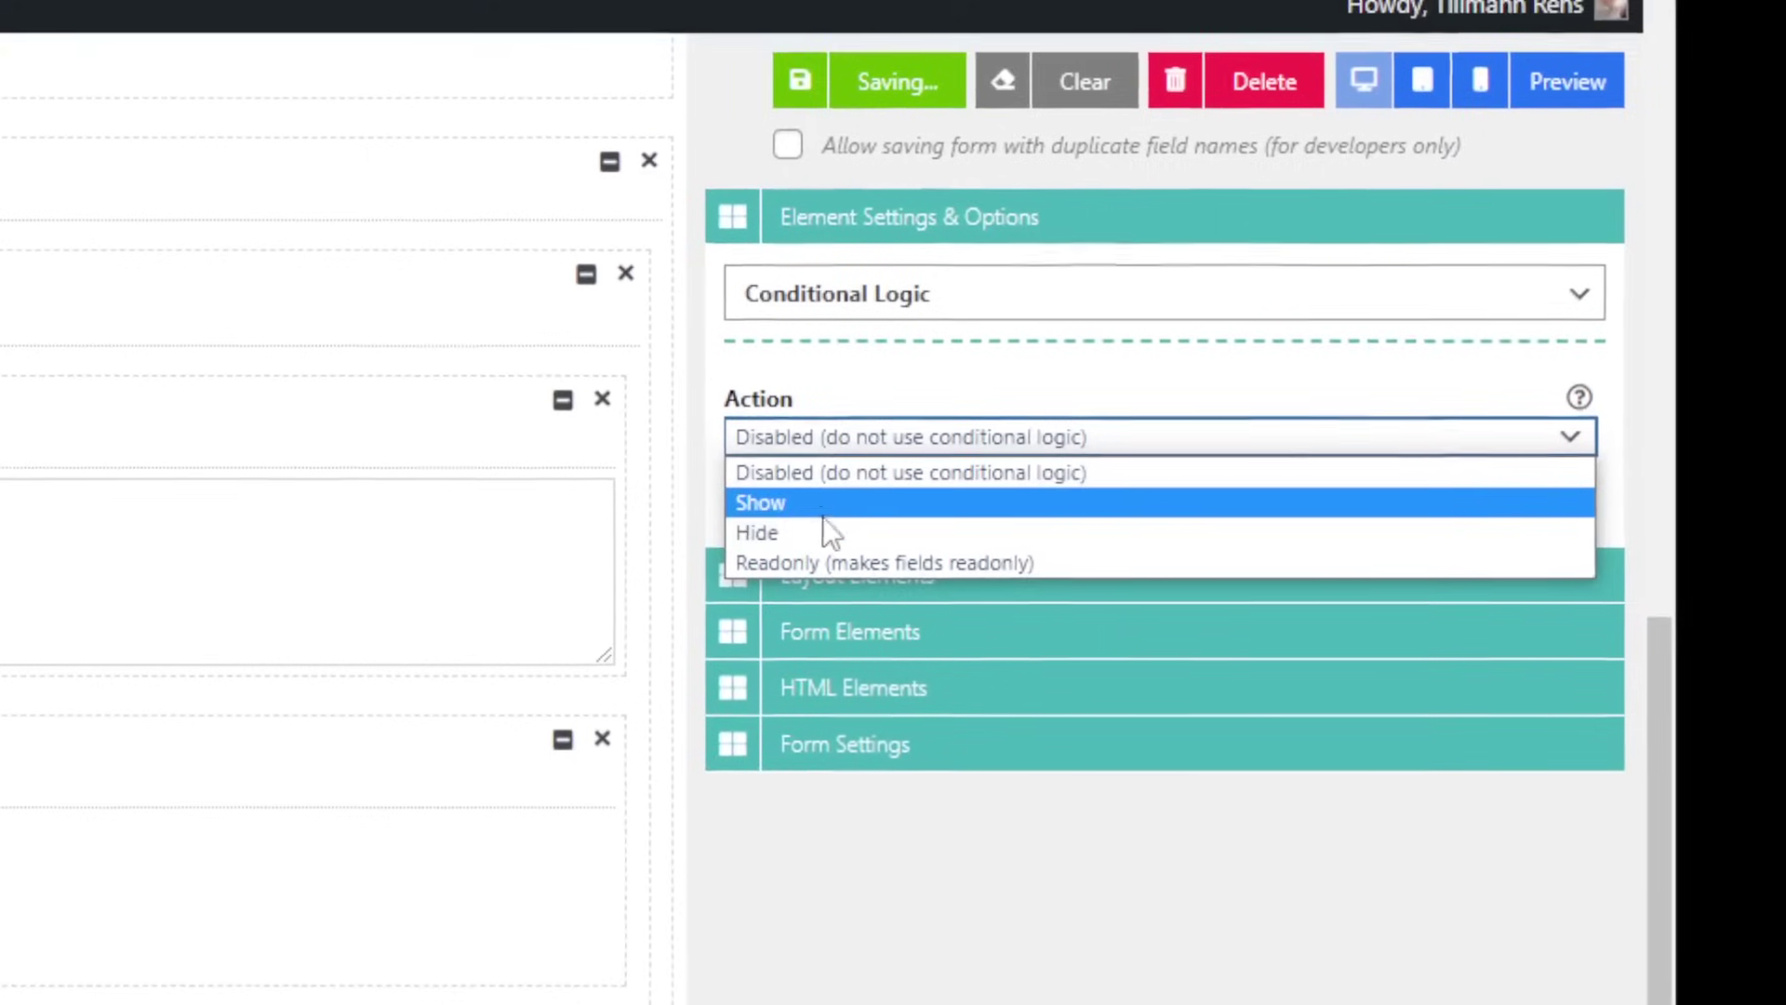
click(1354, 336)
Set the column's first condition to {color} == Equal with the value blue
click(826, 563)
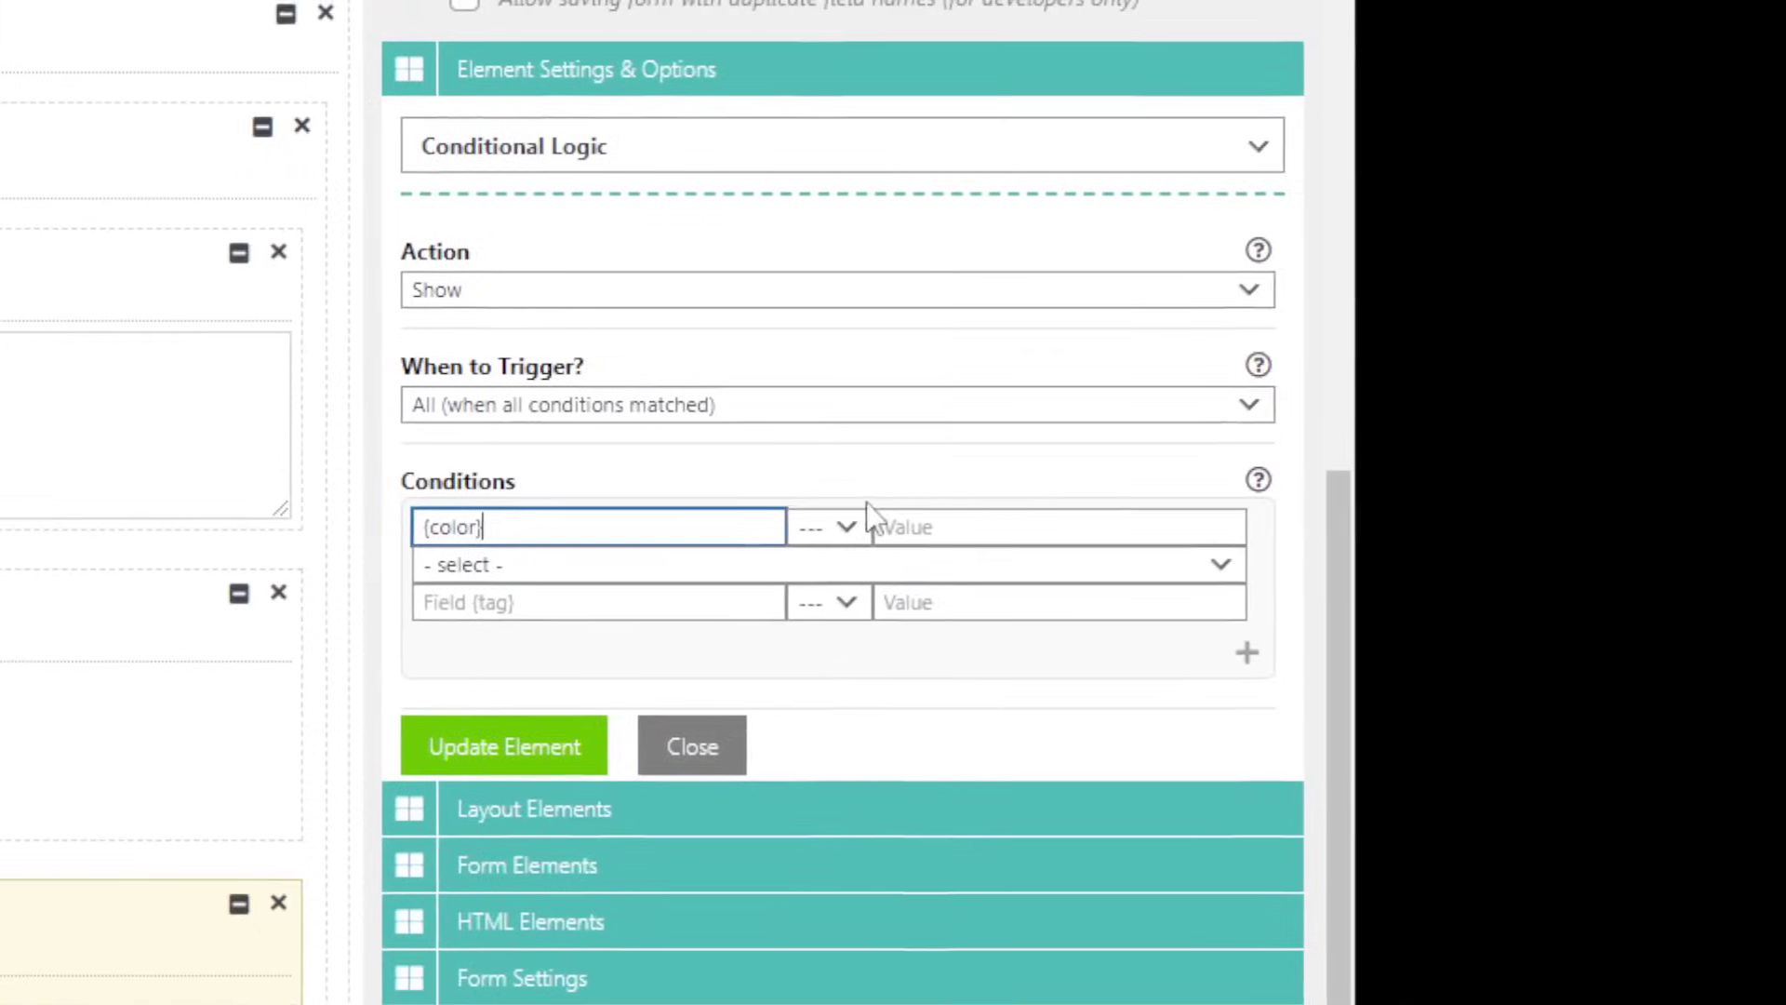
click(1142, 512)
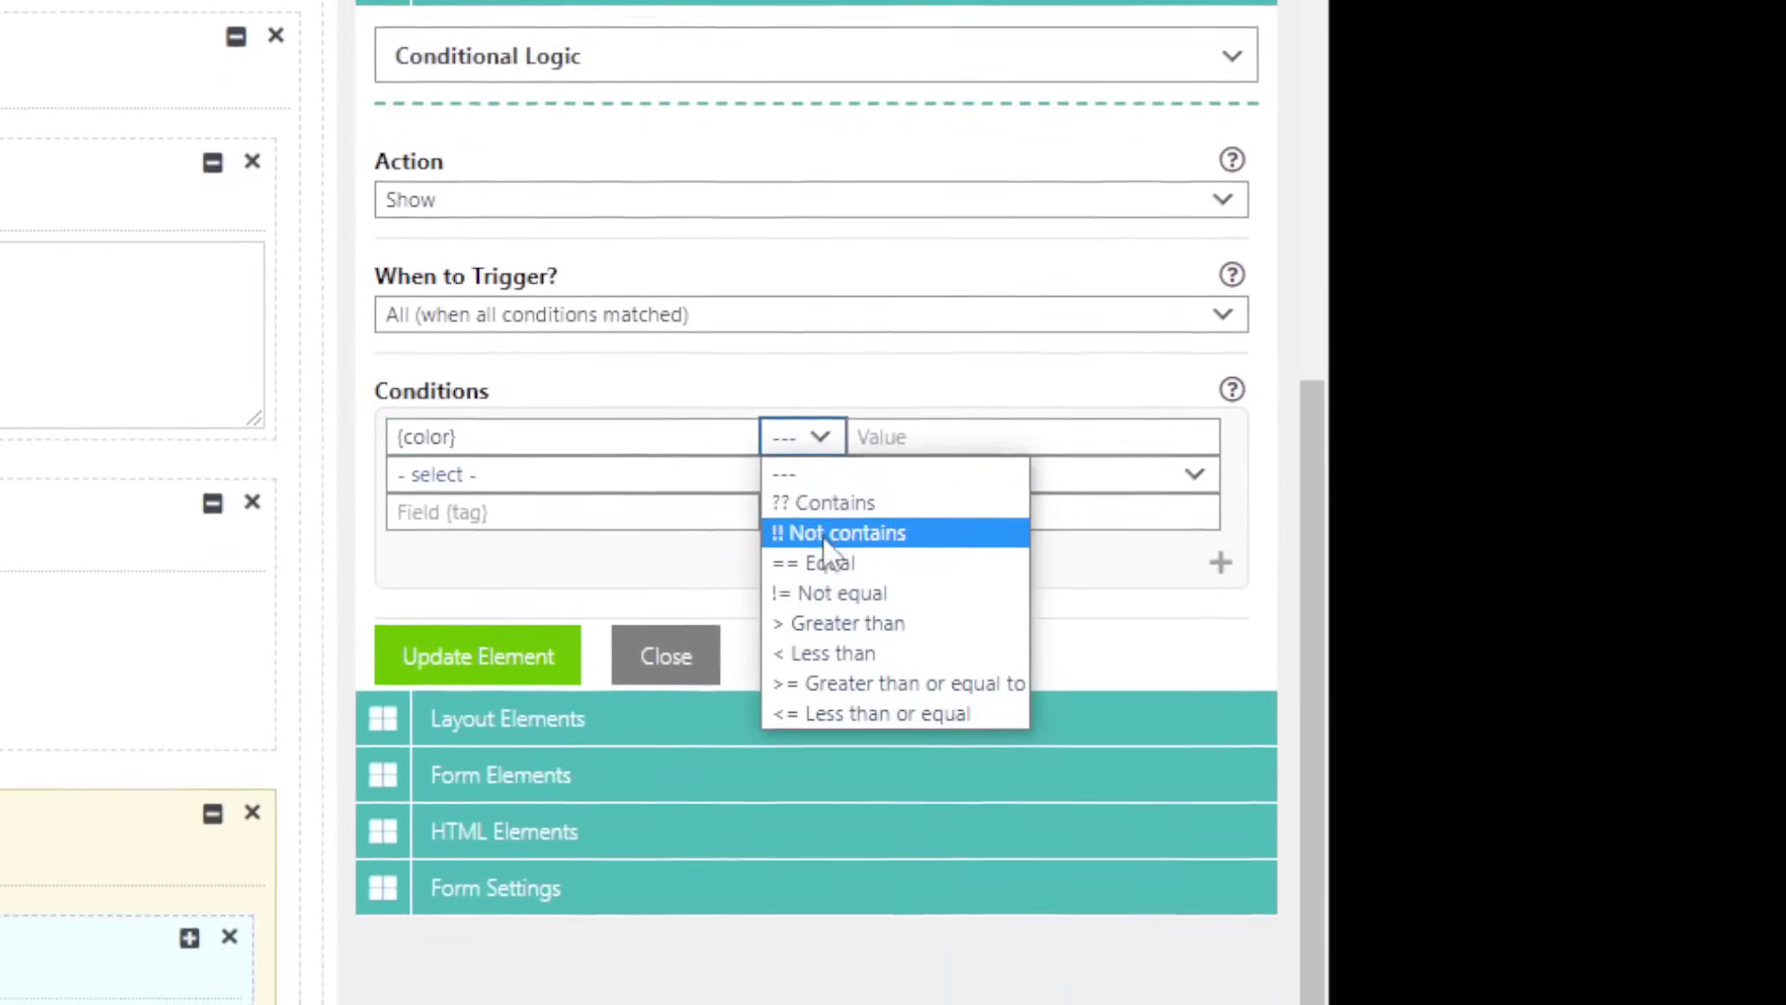
click(1156, 629)
click(877, 402)
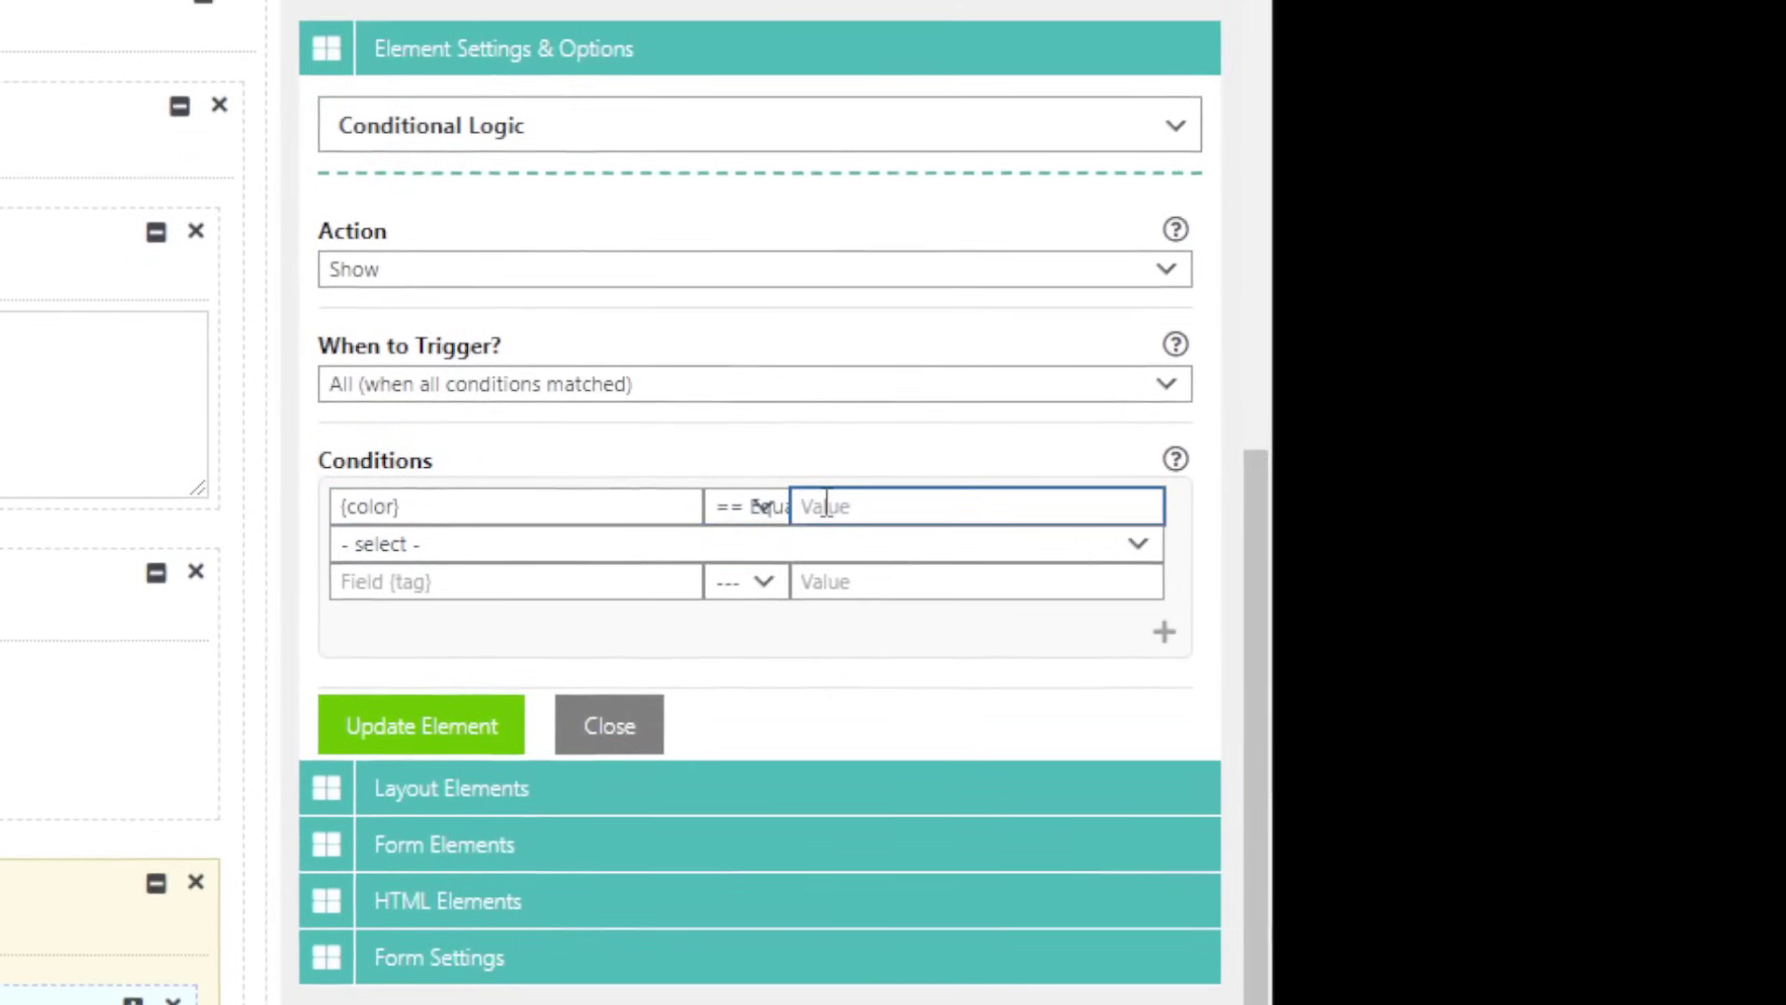
text(blue)
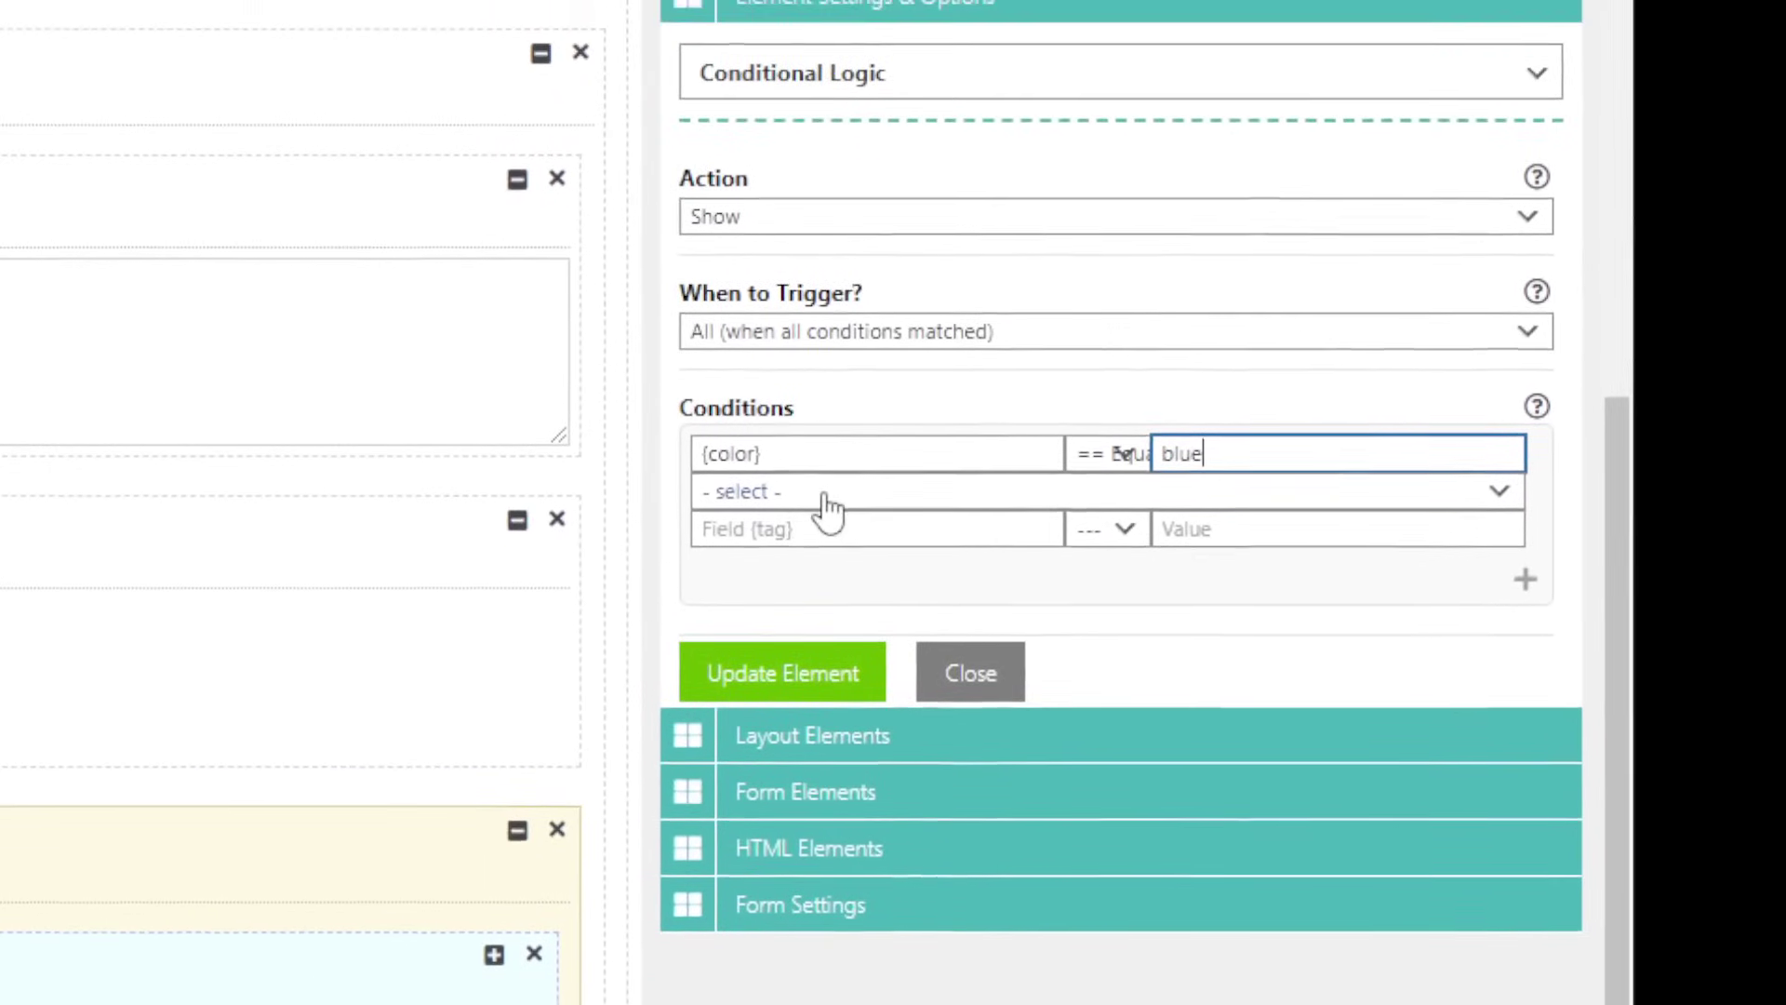
Extend the condition with OR and a second comparison, {color} == Equal with the value red
click(824, 502)
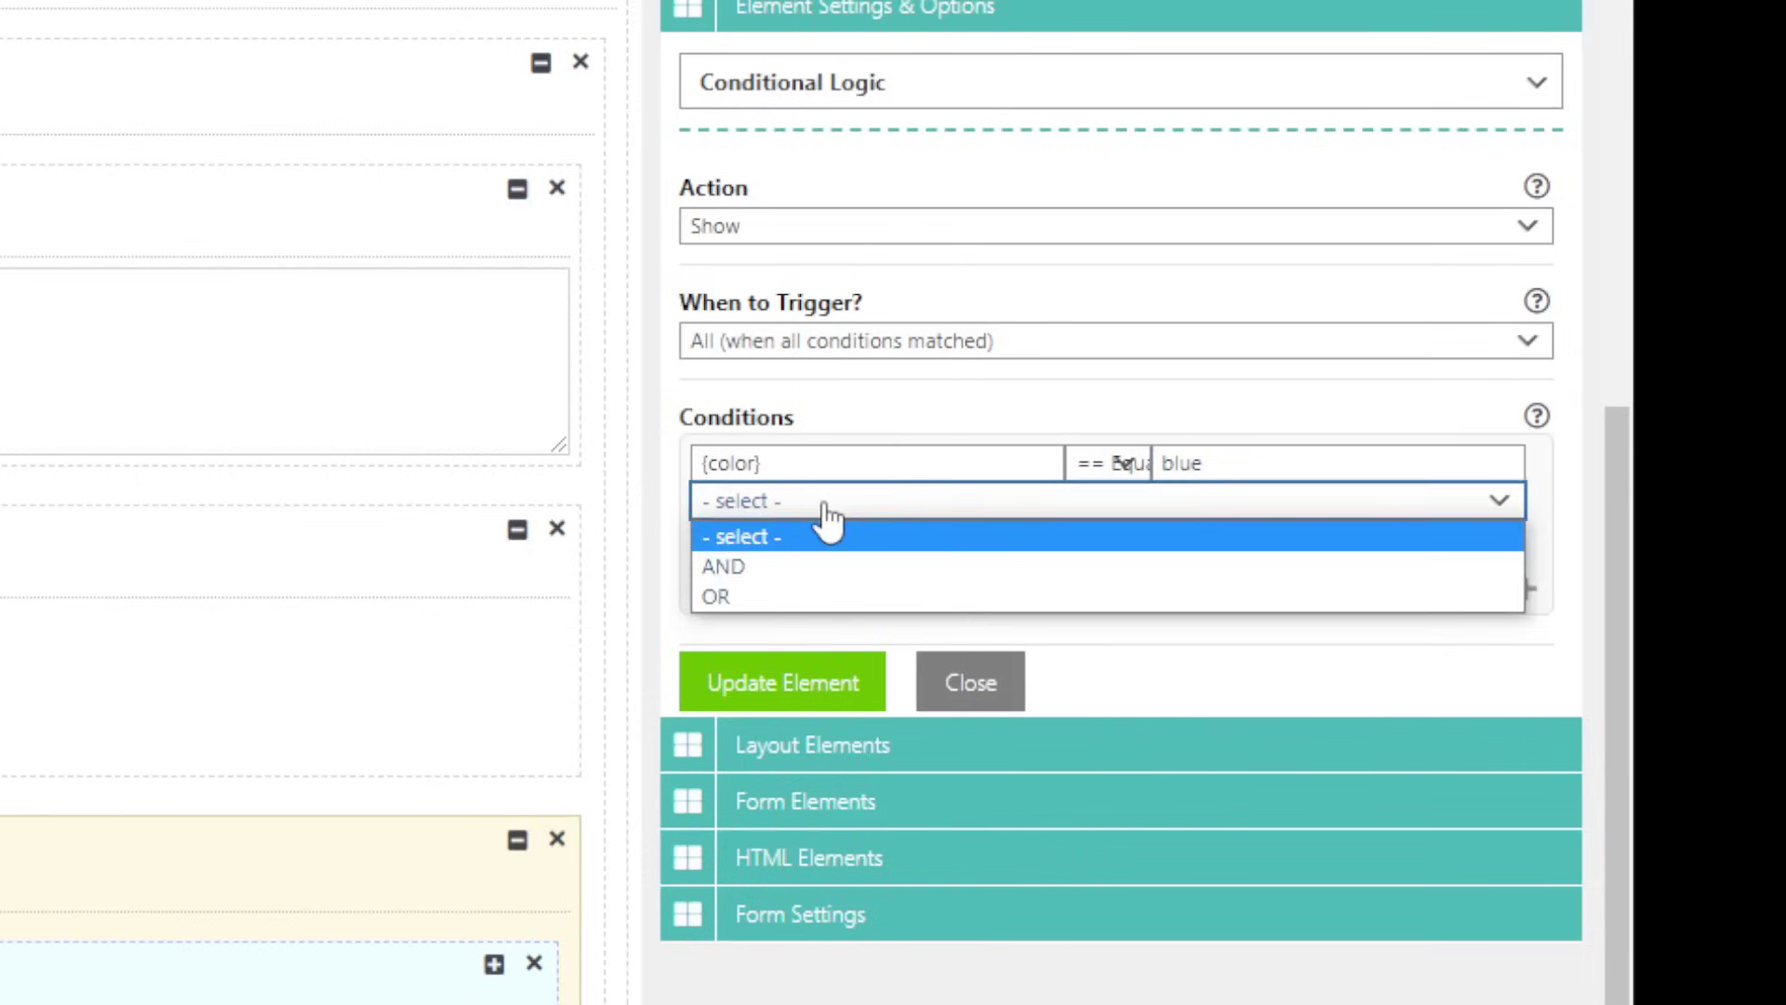
click(822, 530)
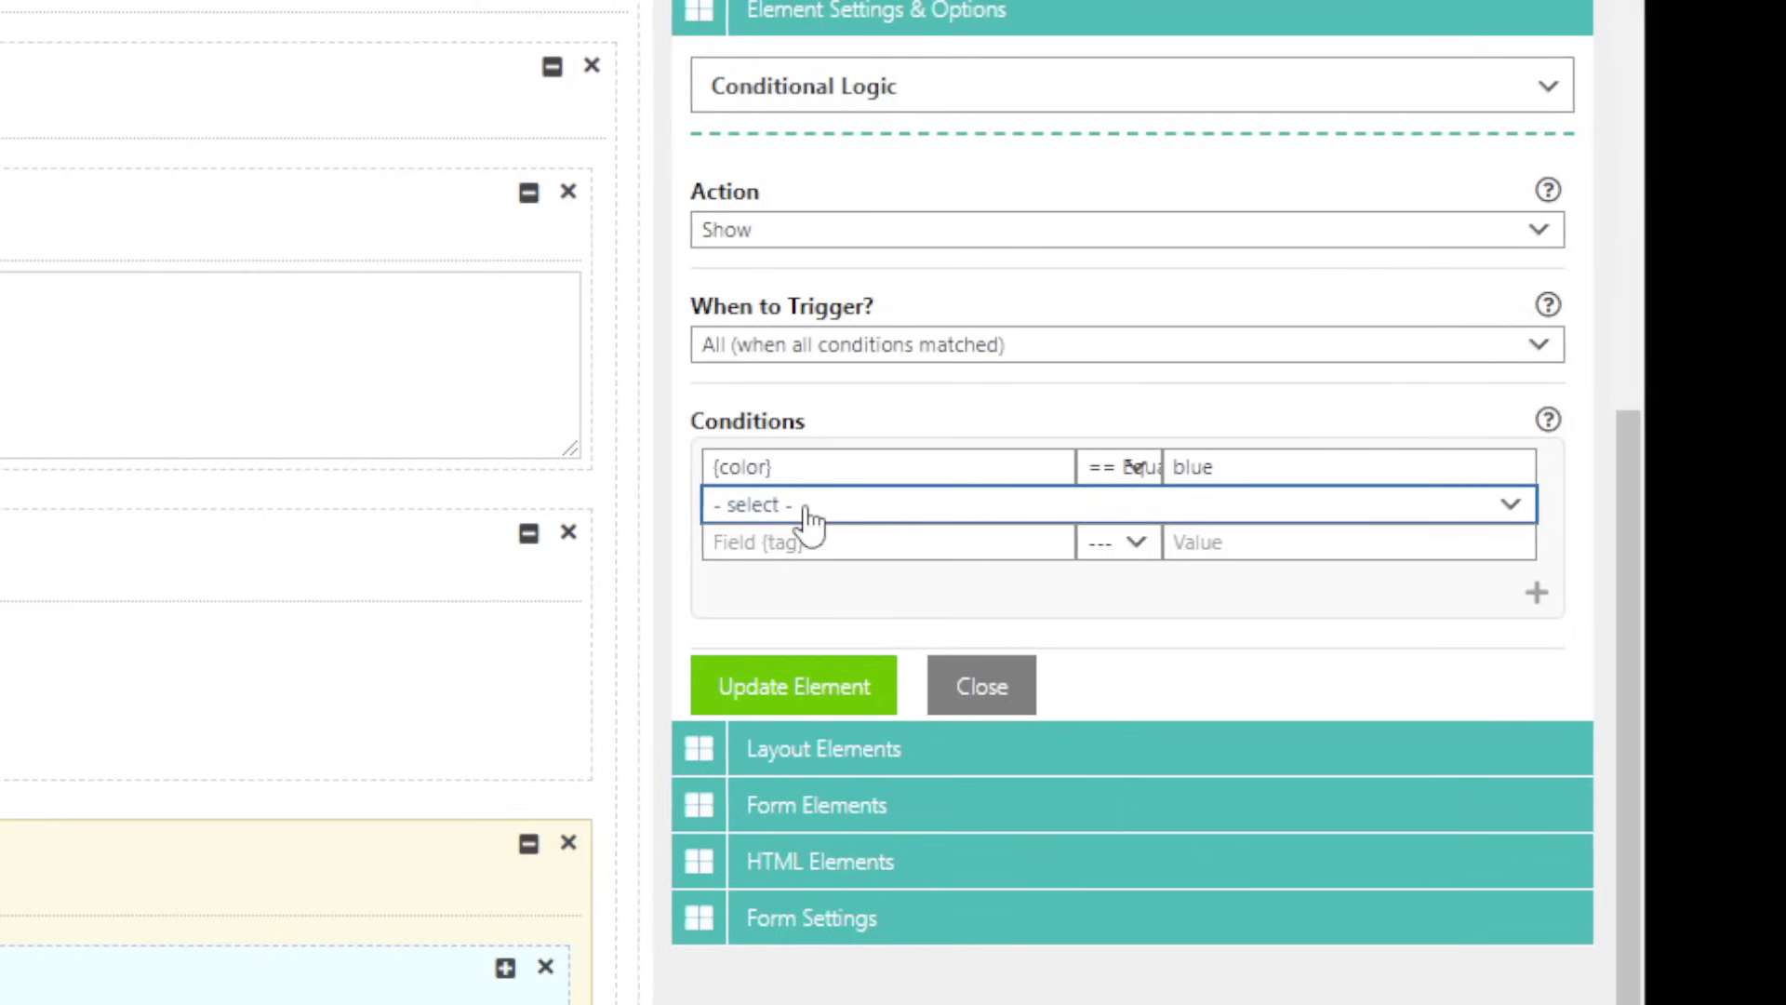
click(808, 518)
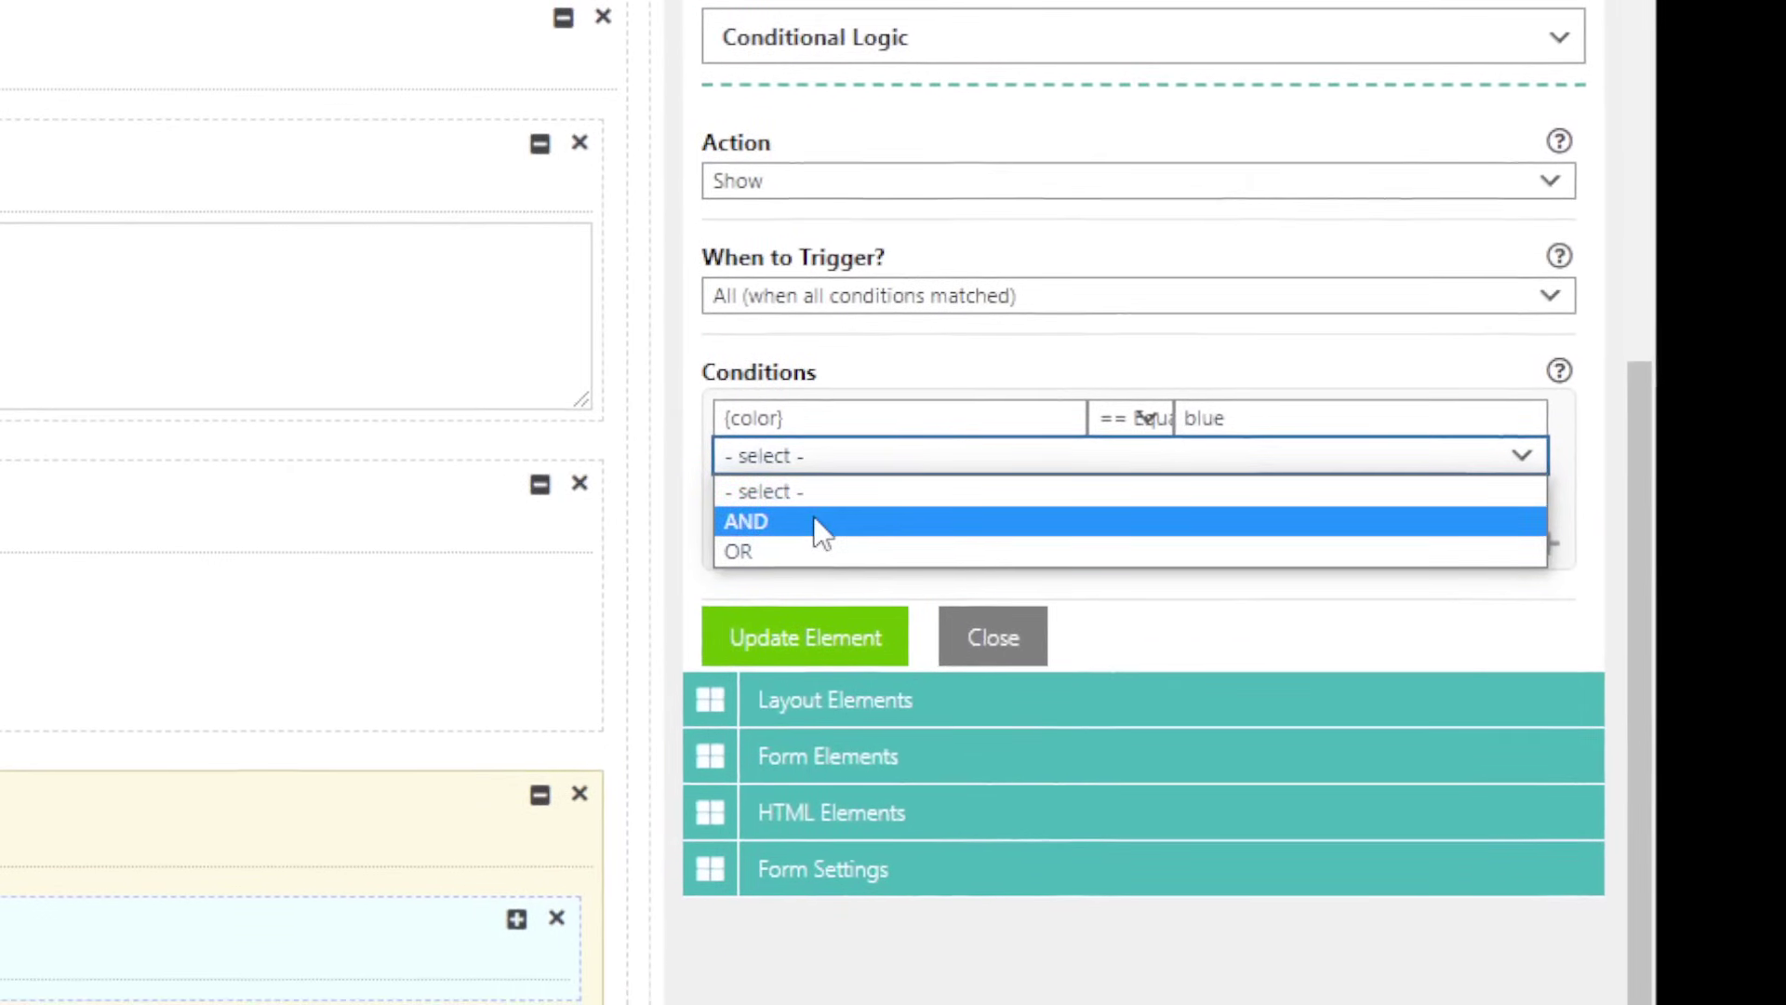
click(809, 553)
click(813, 517)
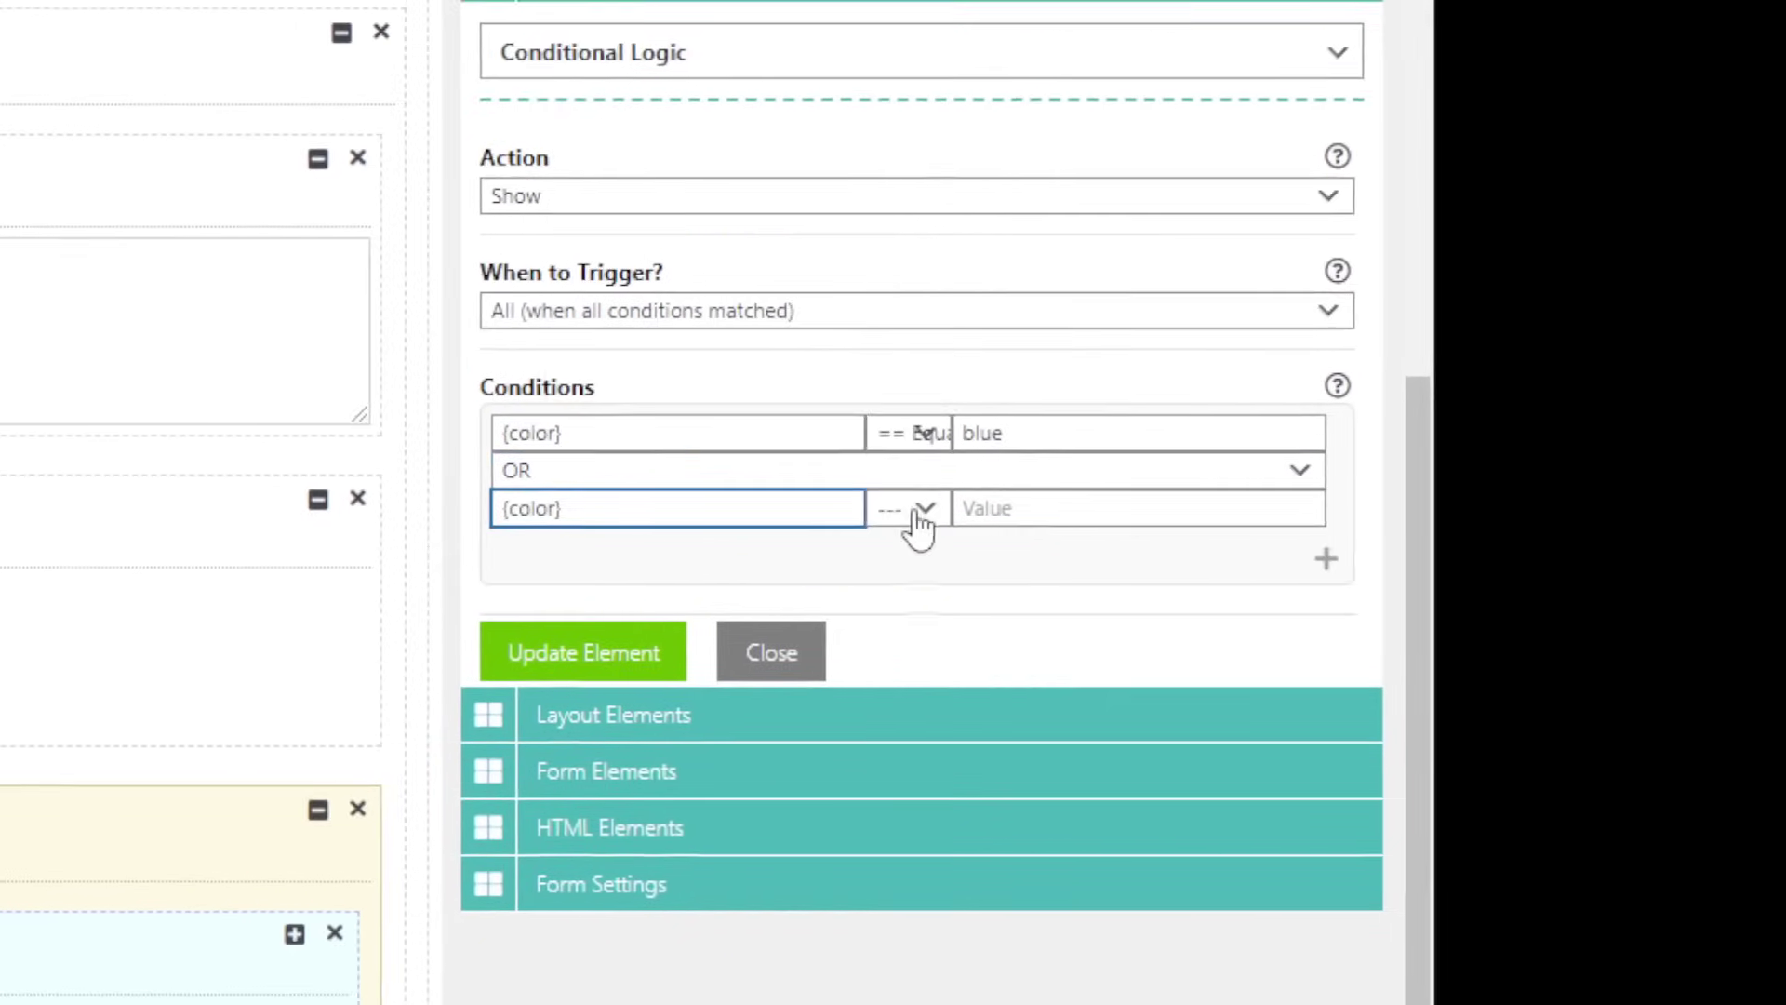
click(1150, 518)
click(1177, 640)
click(859, 456)
text(red)
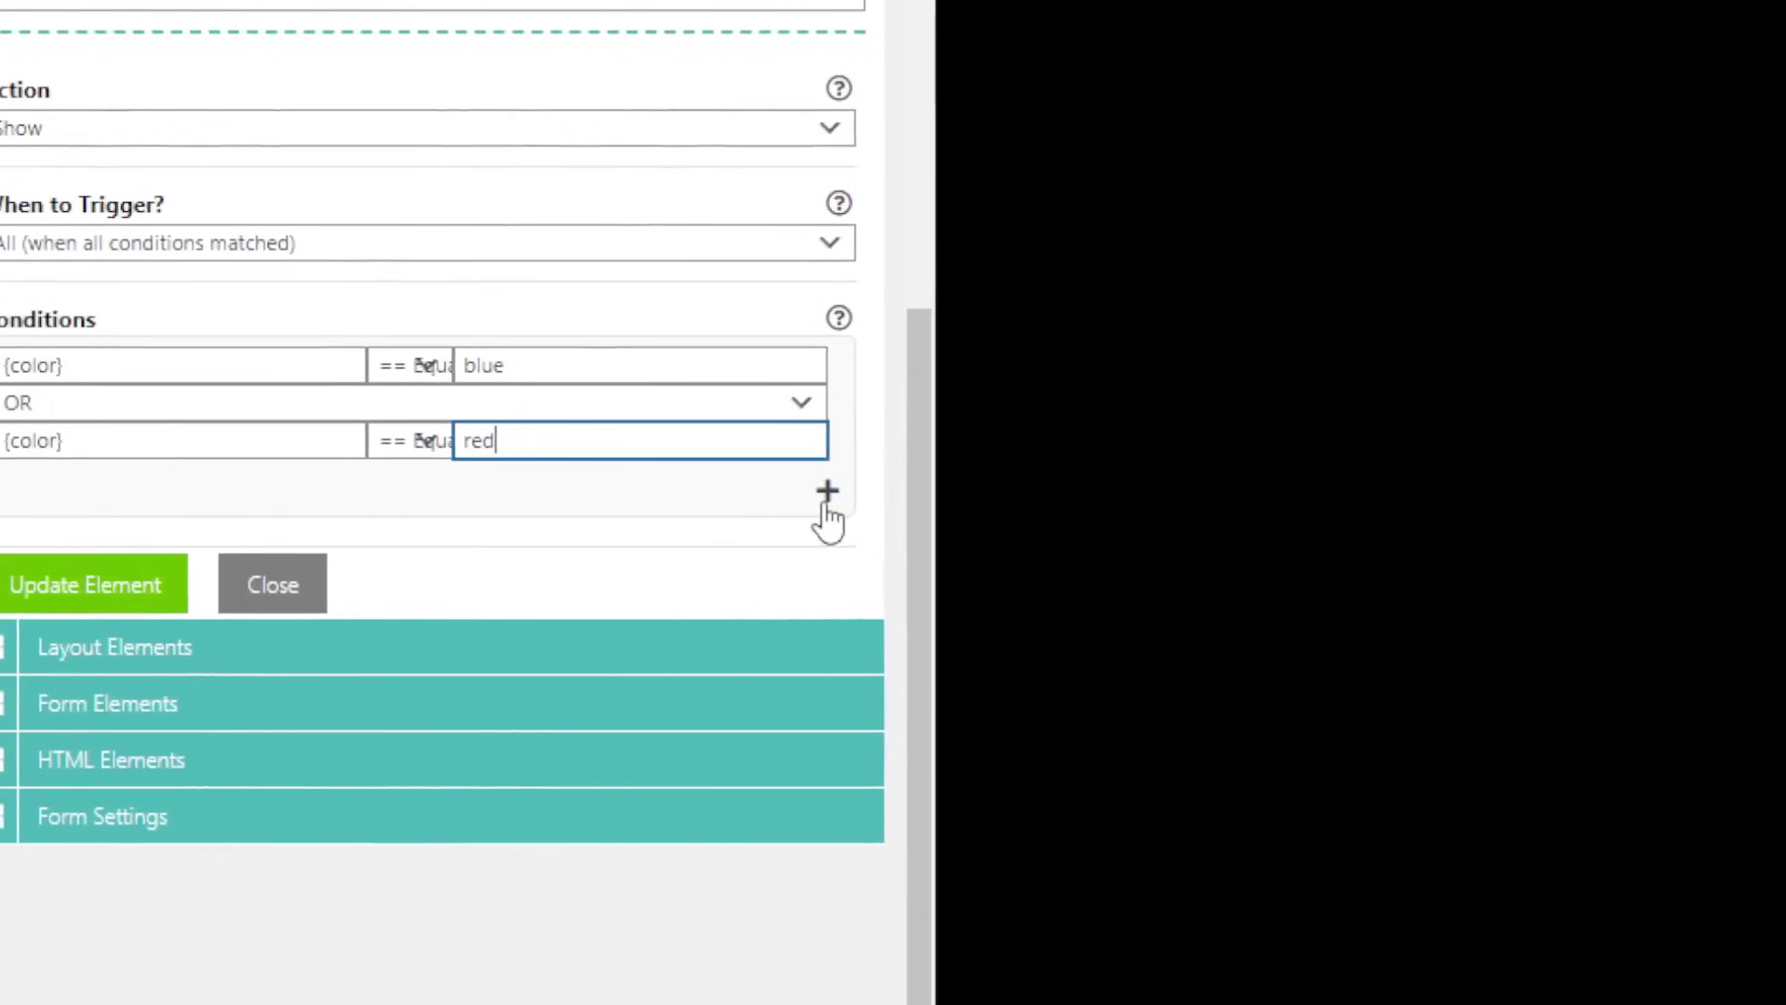
Try adding a second condition group to the column and delete it again
click(826, 495)
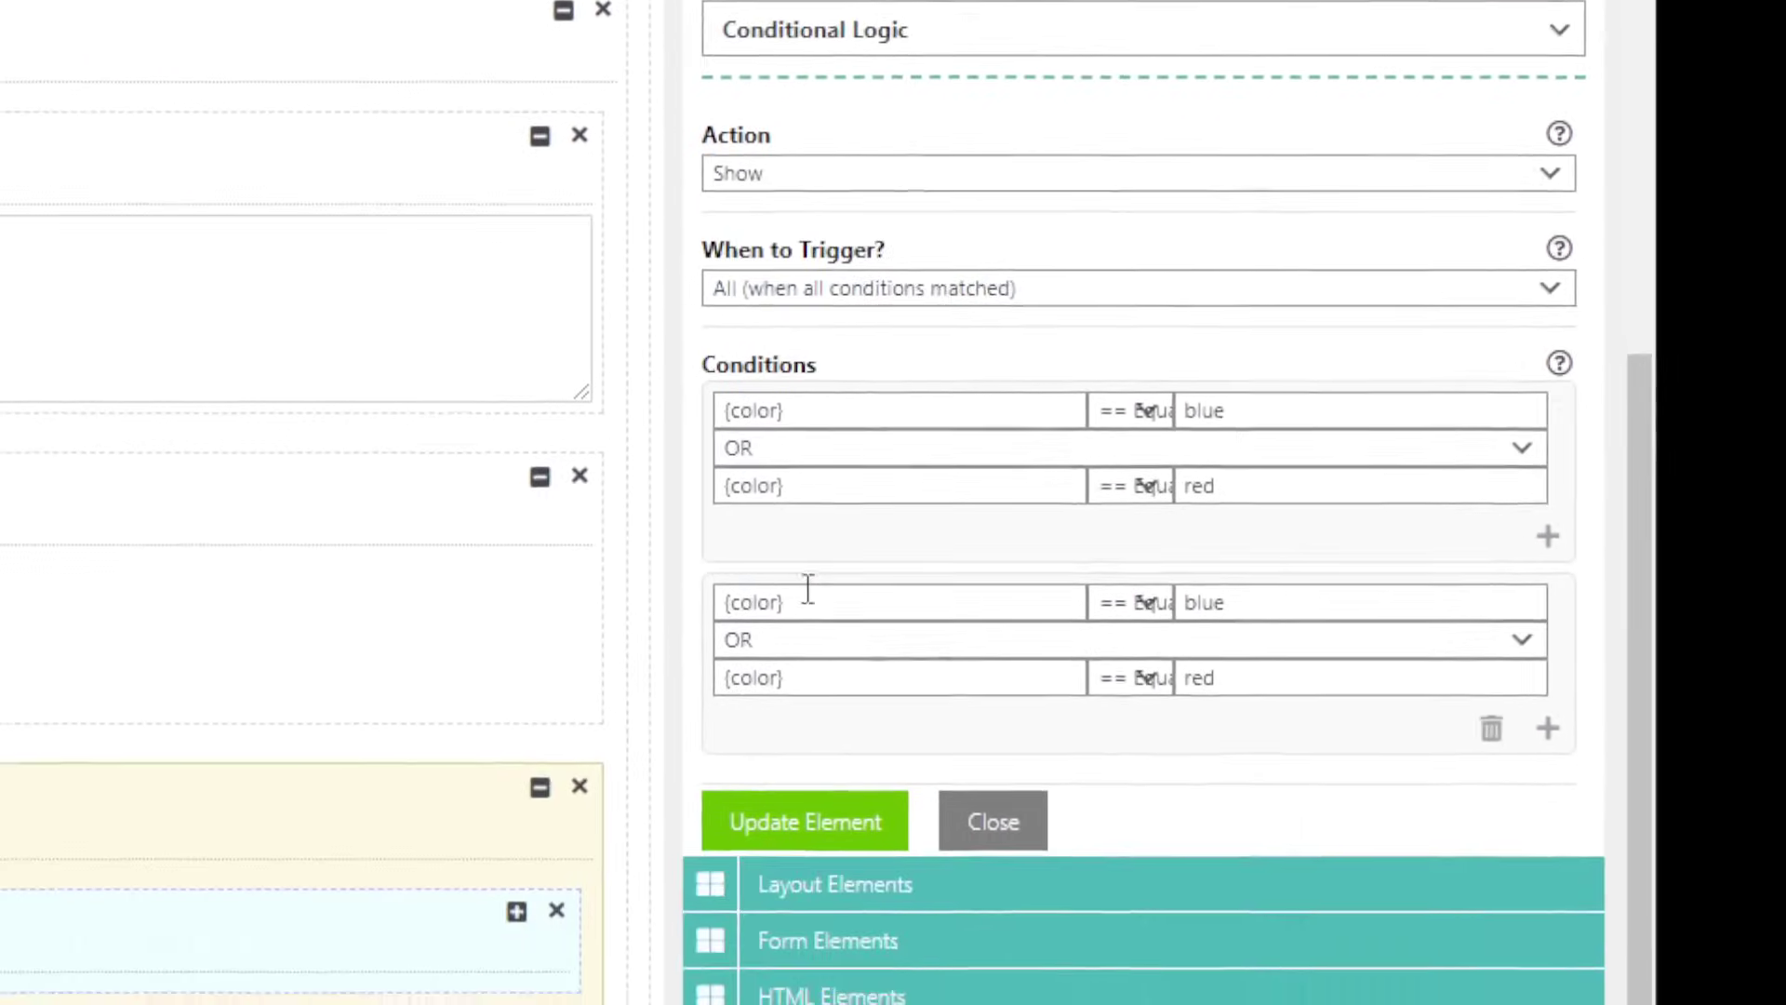
click(875, 602)
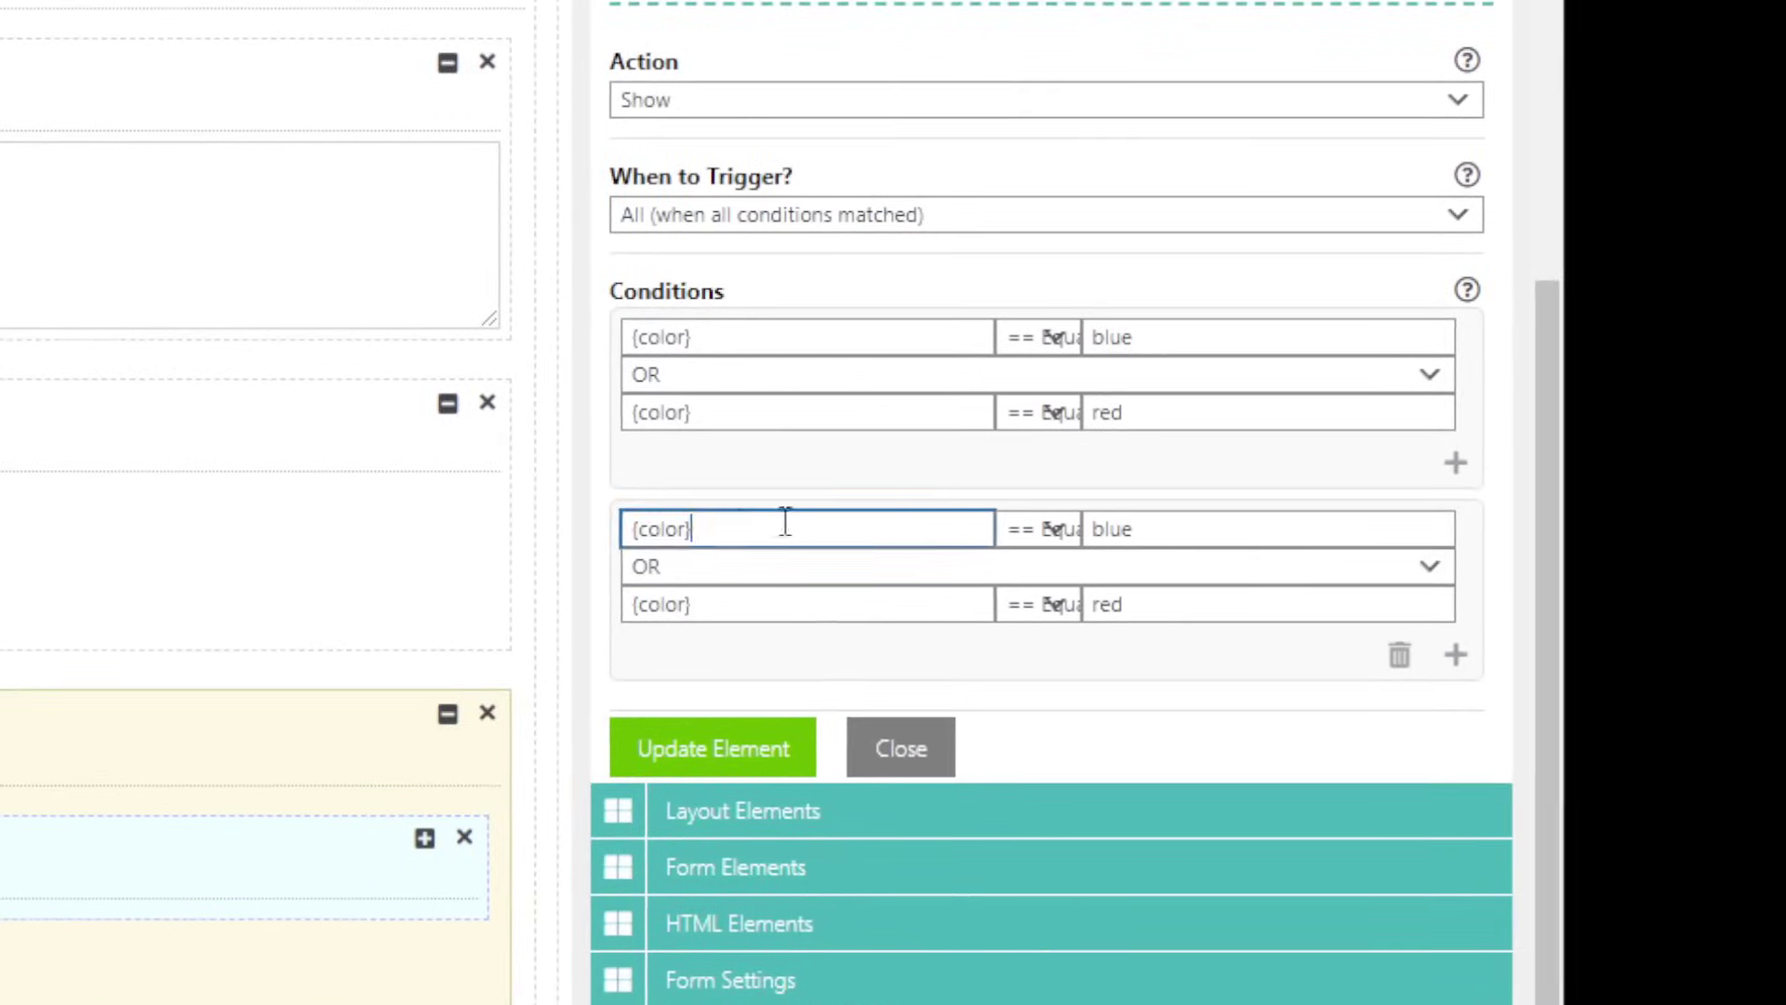
double_click(853, 607)
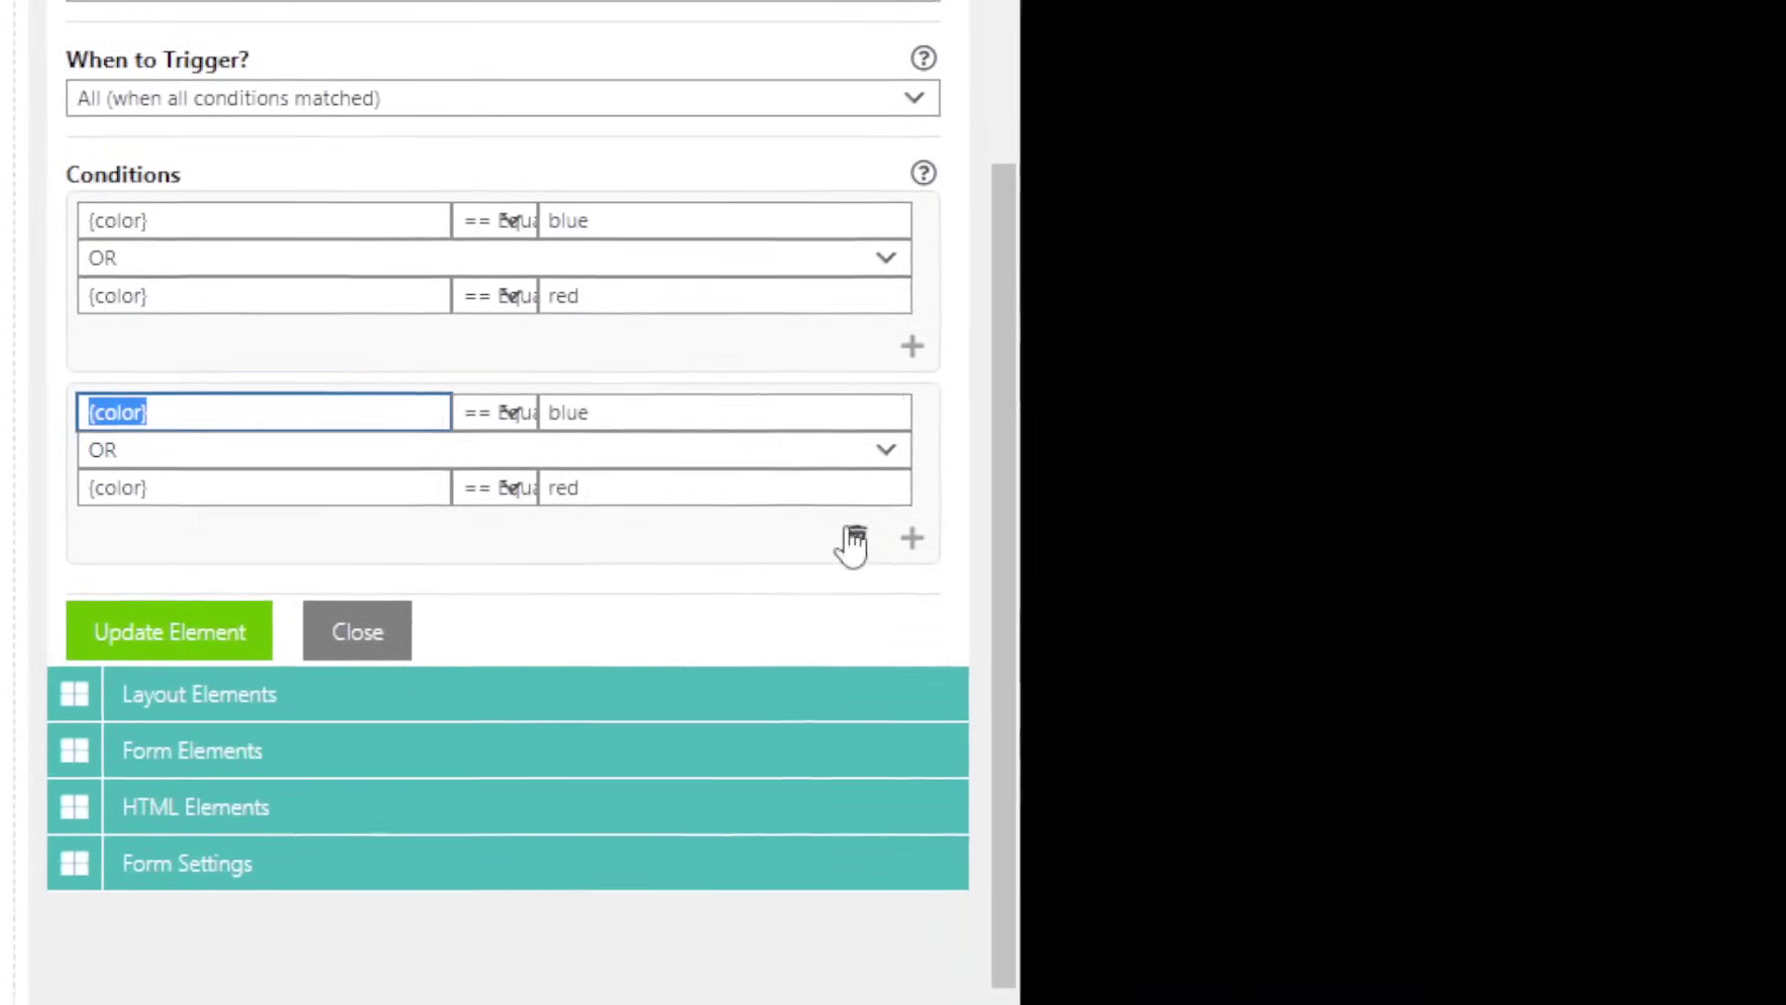
click(1126, 617)
click(812, 515)
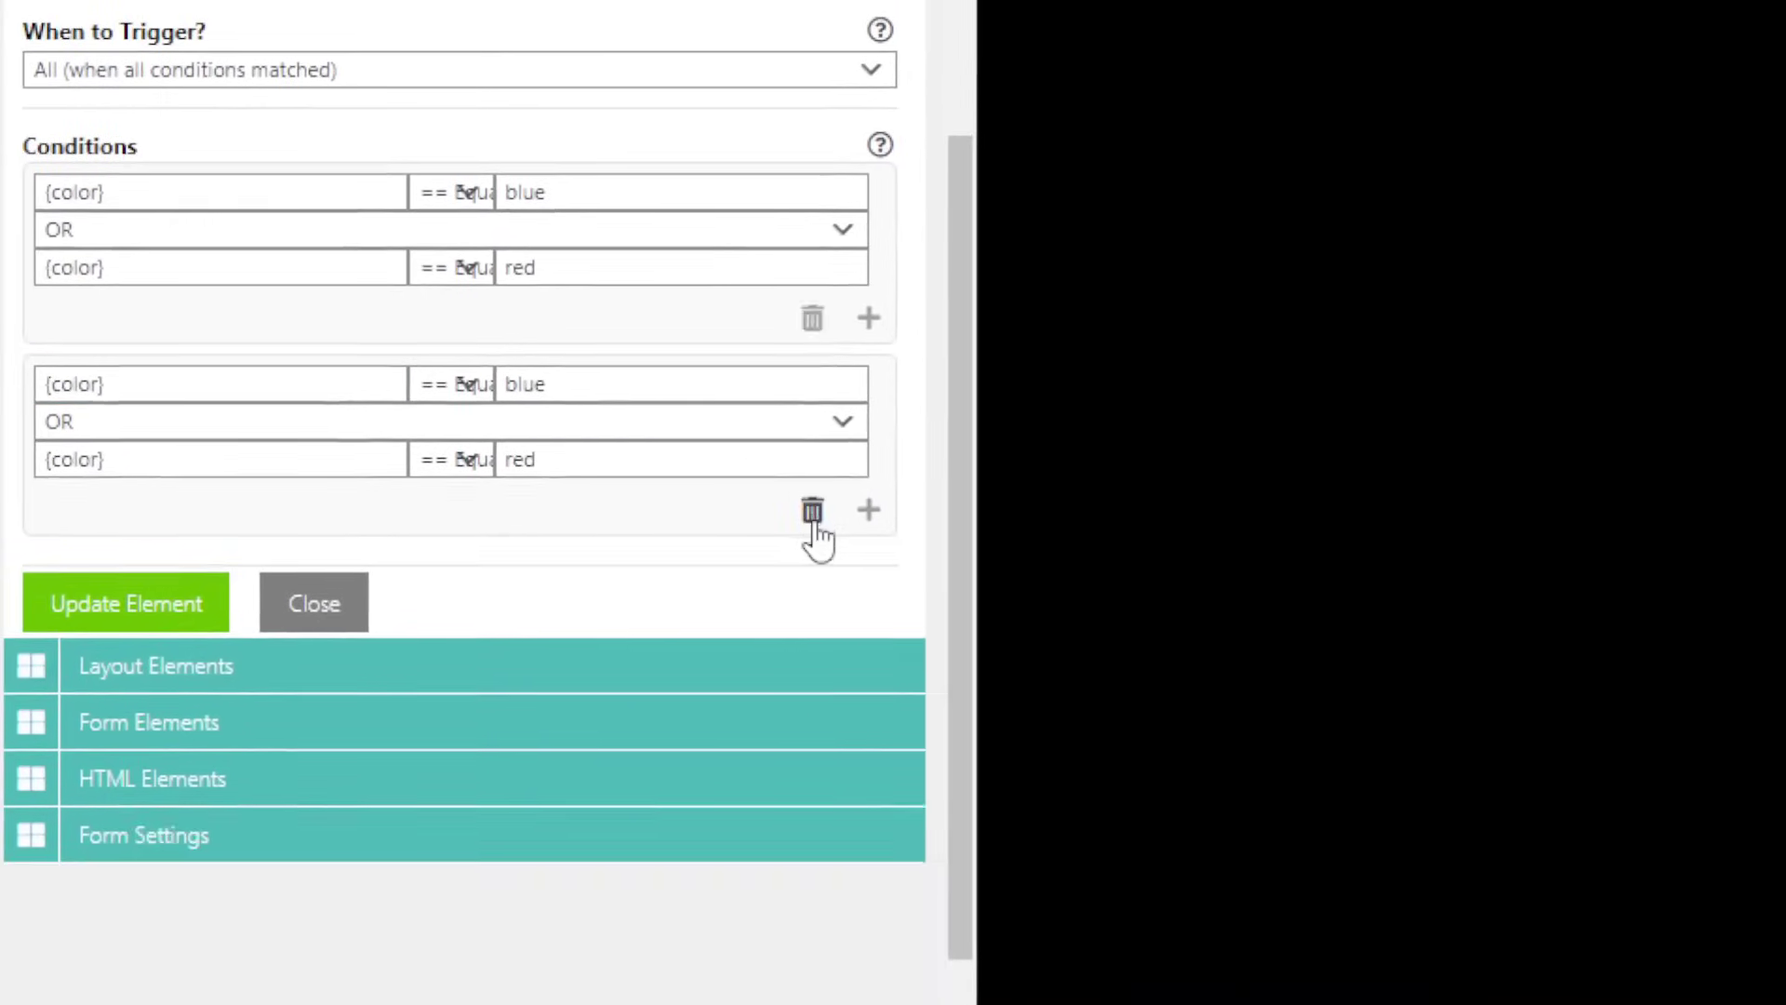
click(812, 512)
Update the column element with its blue-or-red color conditions
click(744, 523)
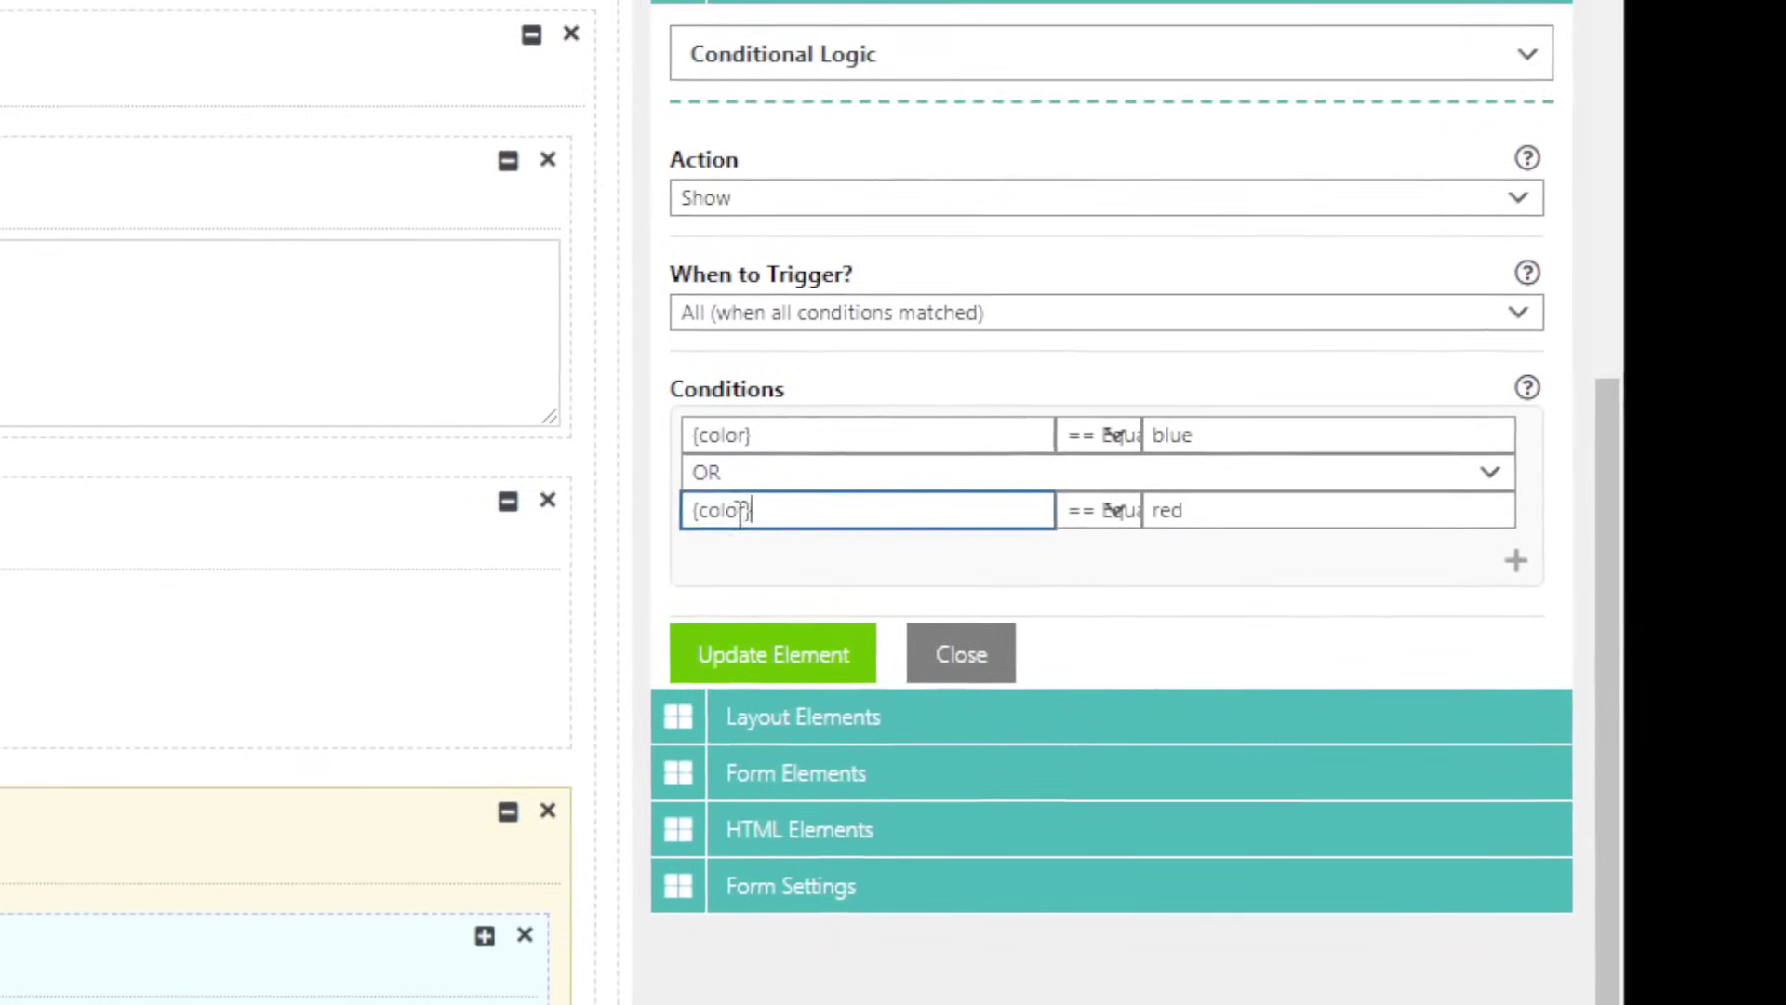
double_click(823, 527)
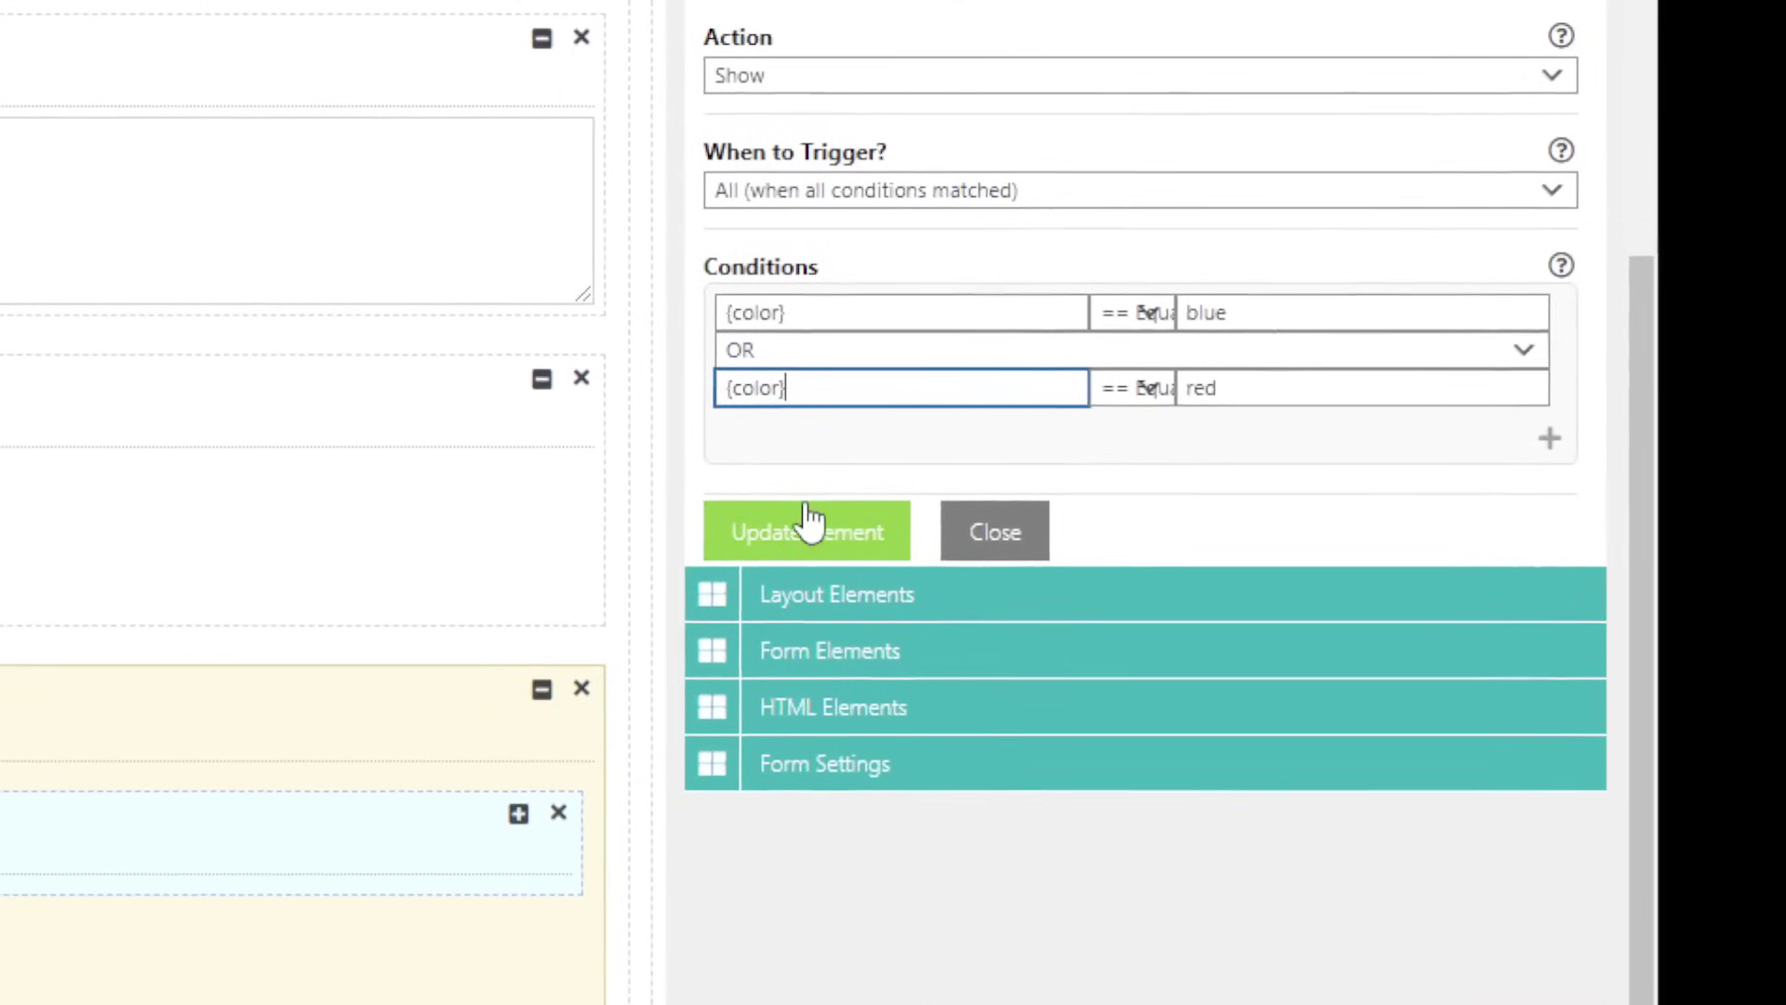
click(781, 522)
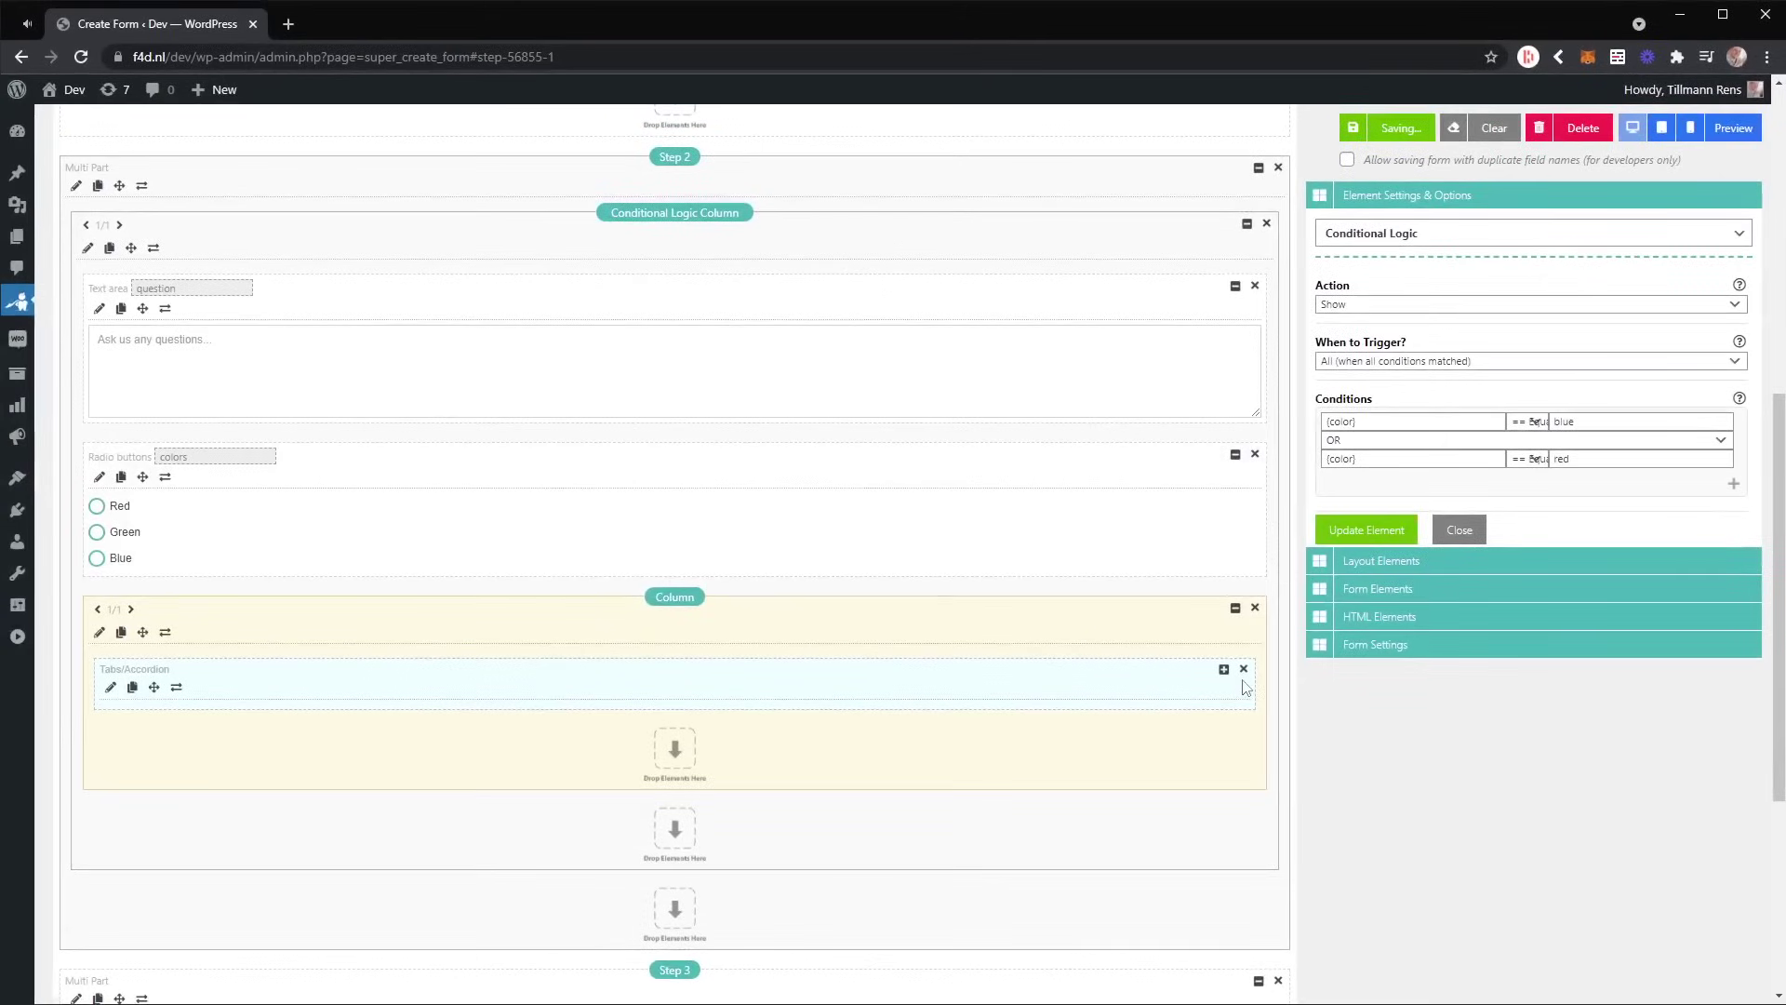
Expand the Tabs/Accordion element and open the General settings of the HTML element in Tab 1
click(1224, 671)
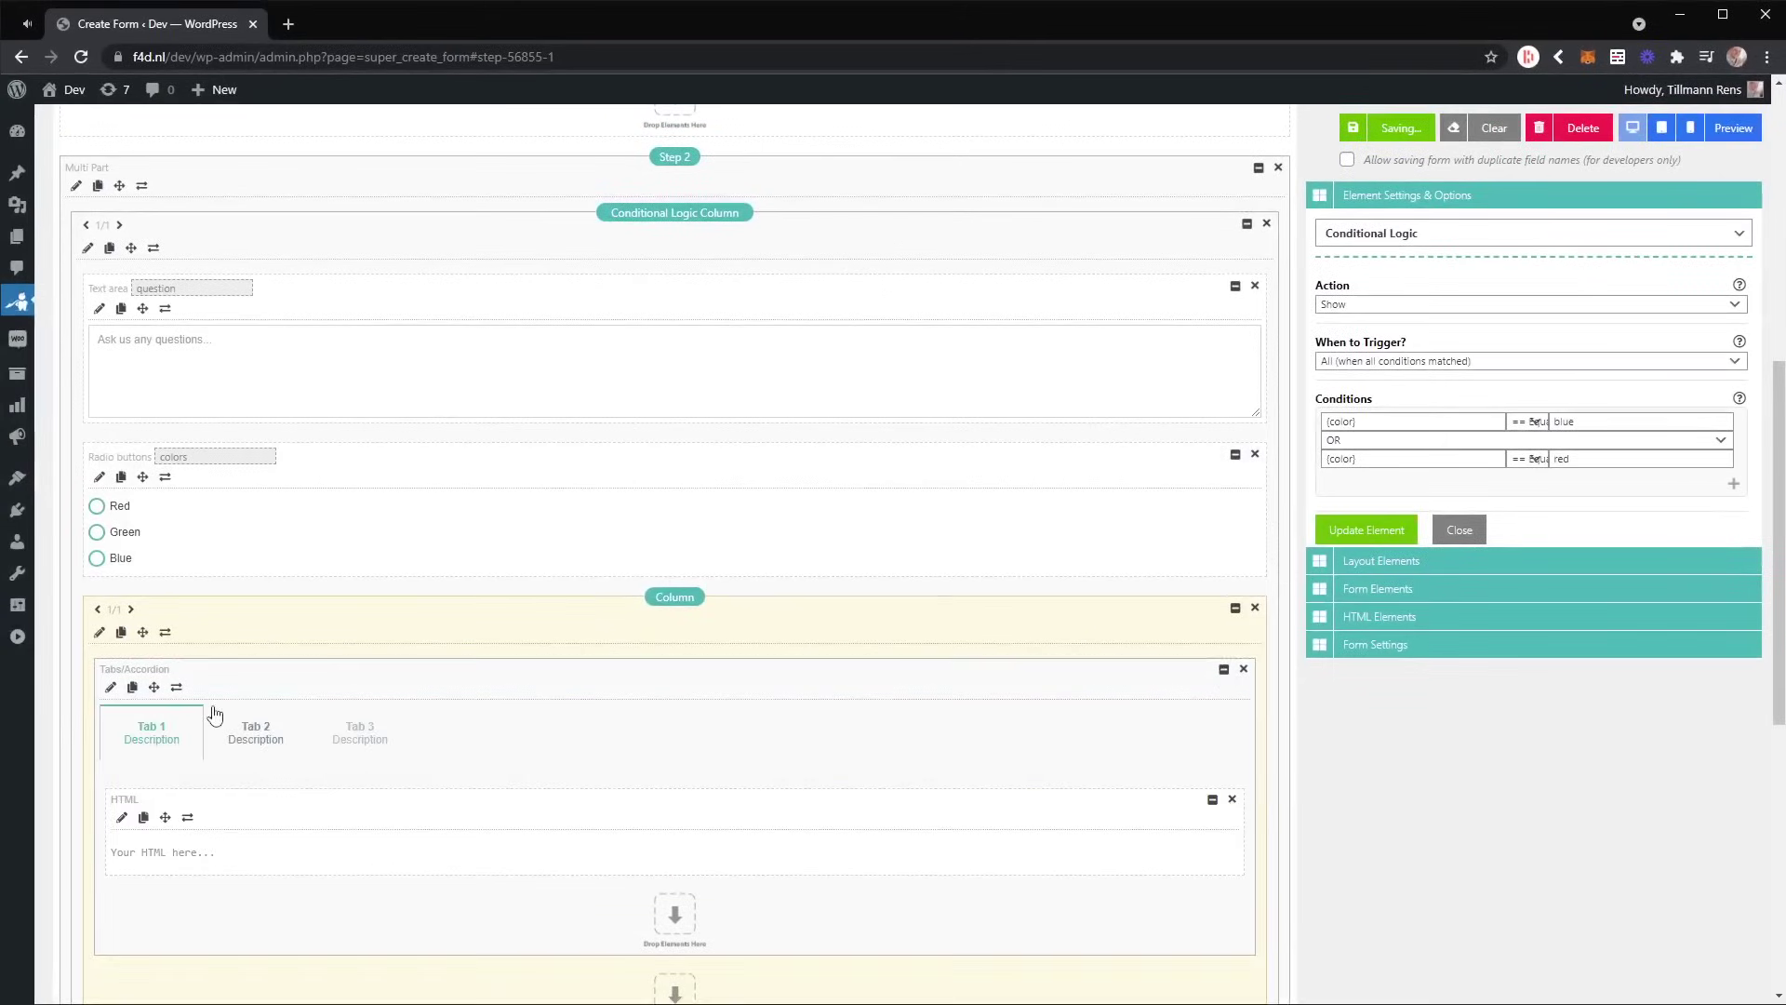
click(122, 819)
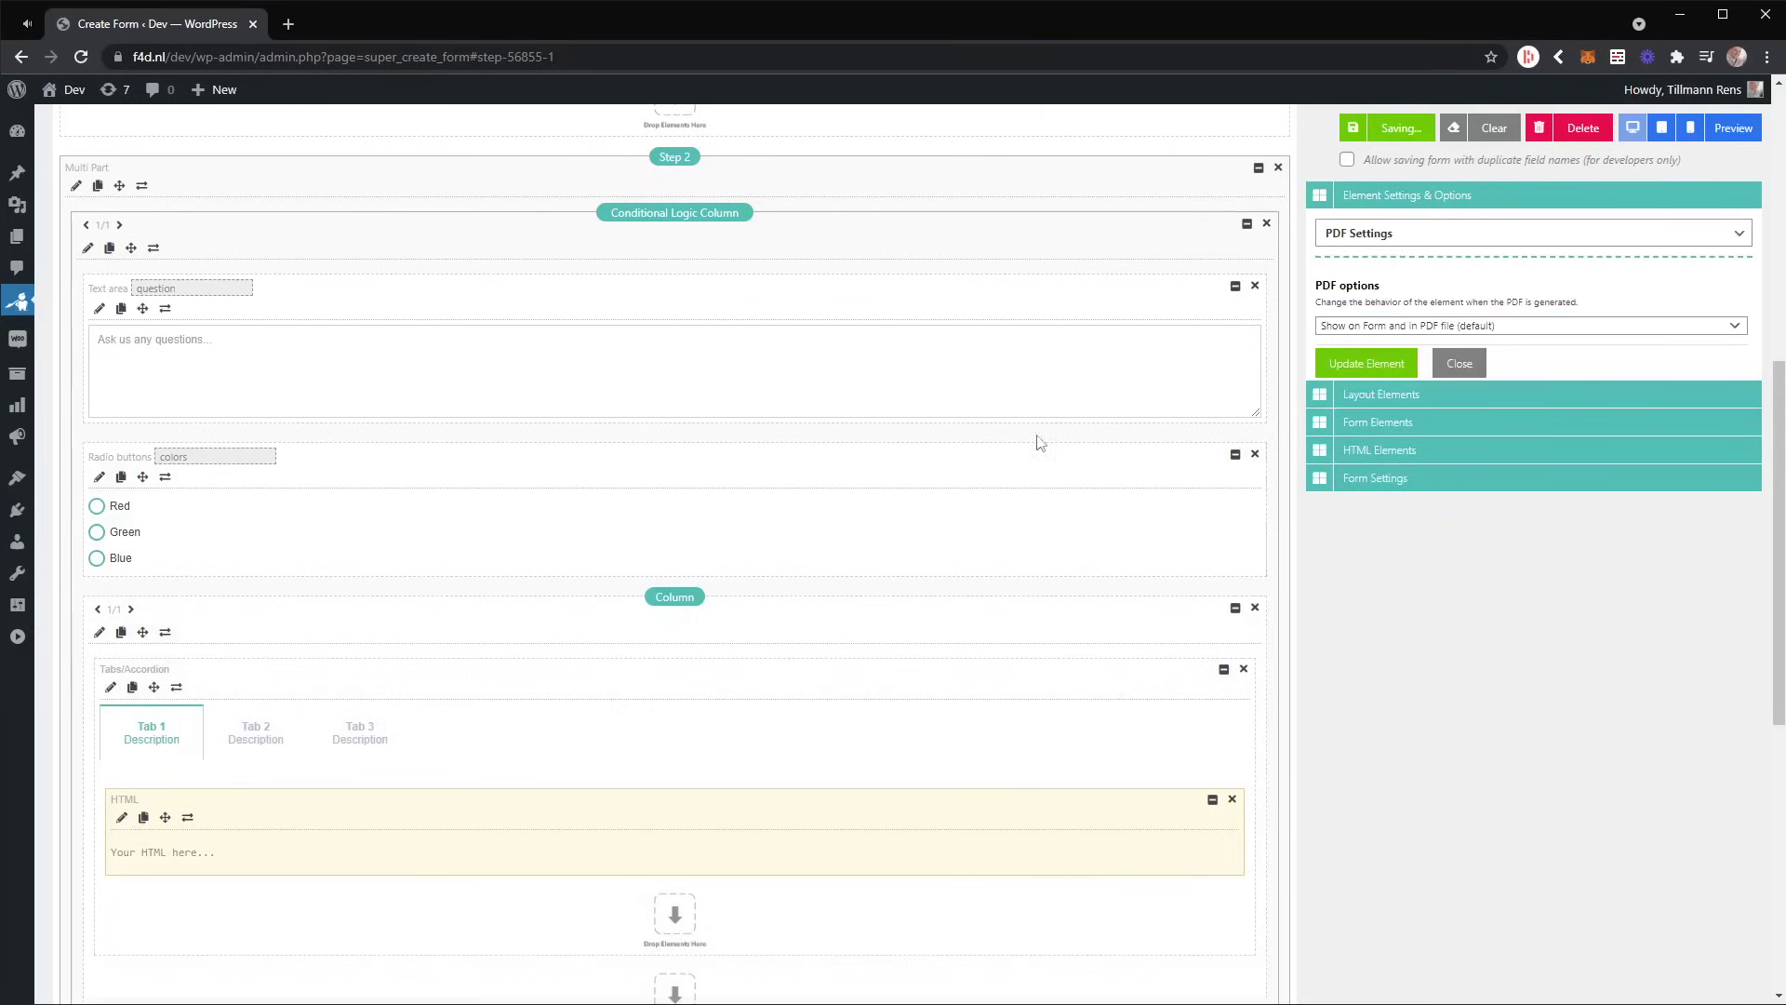
click(1363, 233)
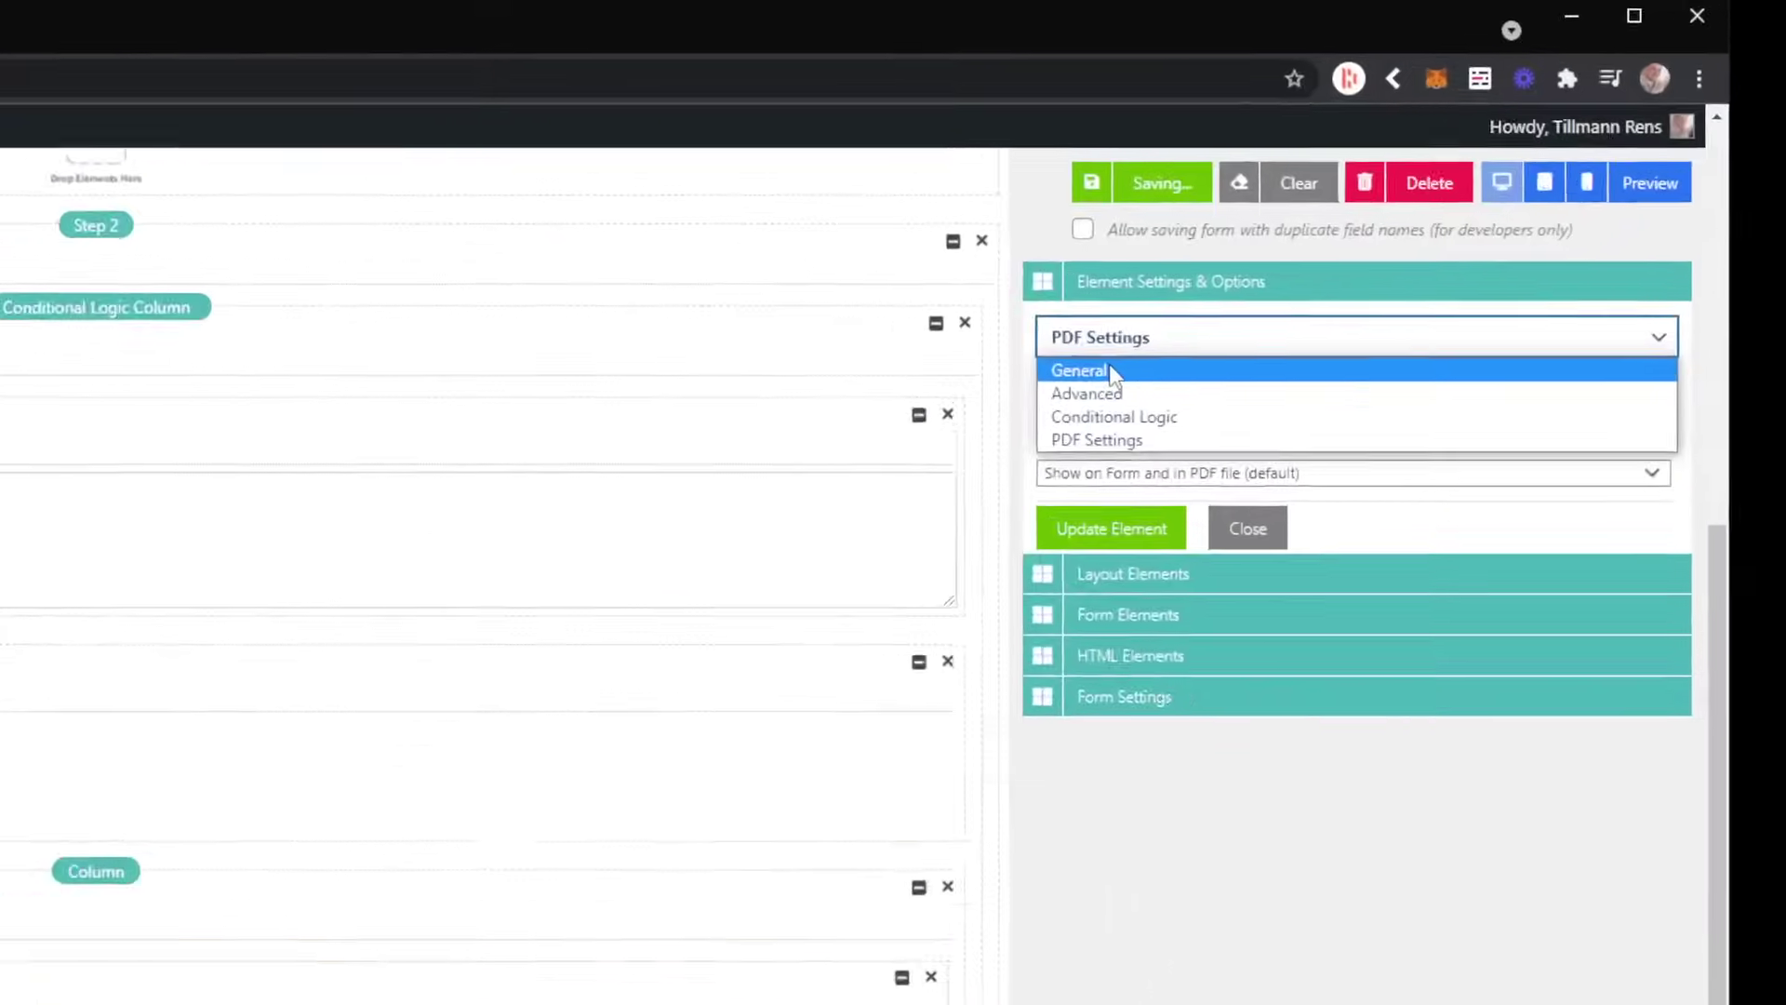
click(1367, 256)
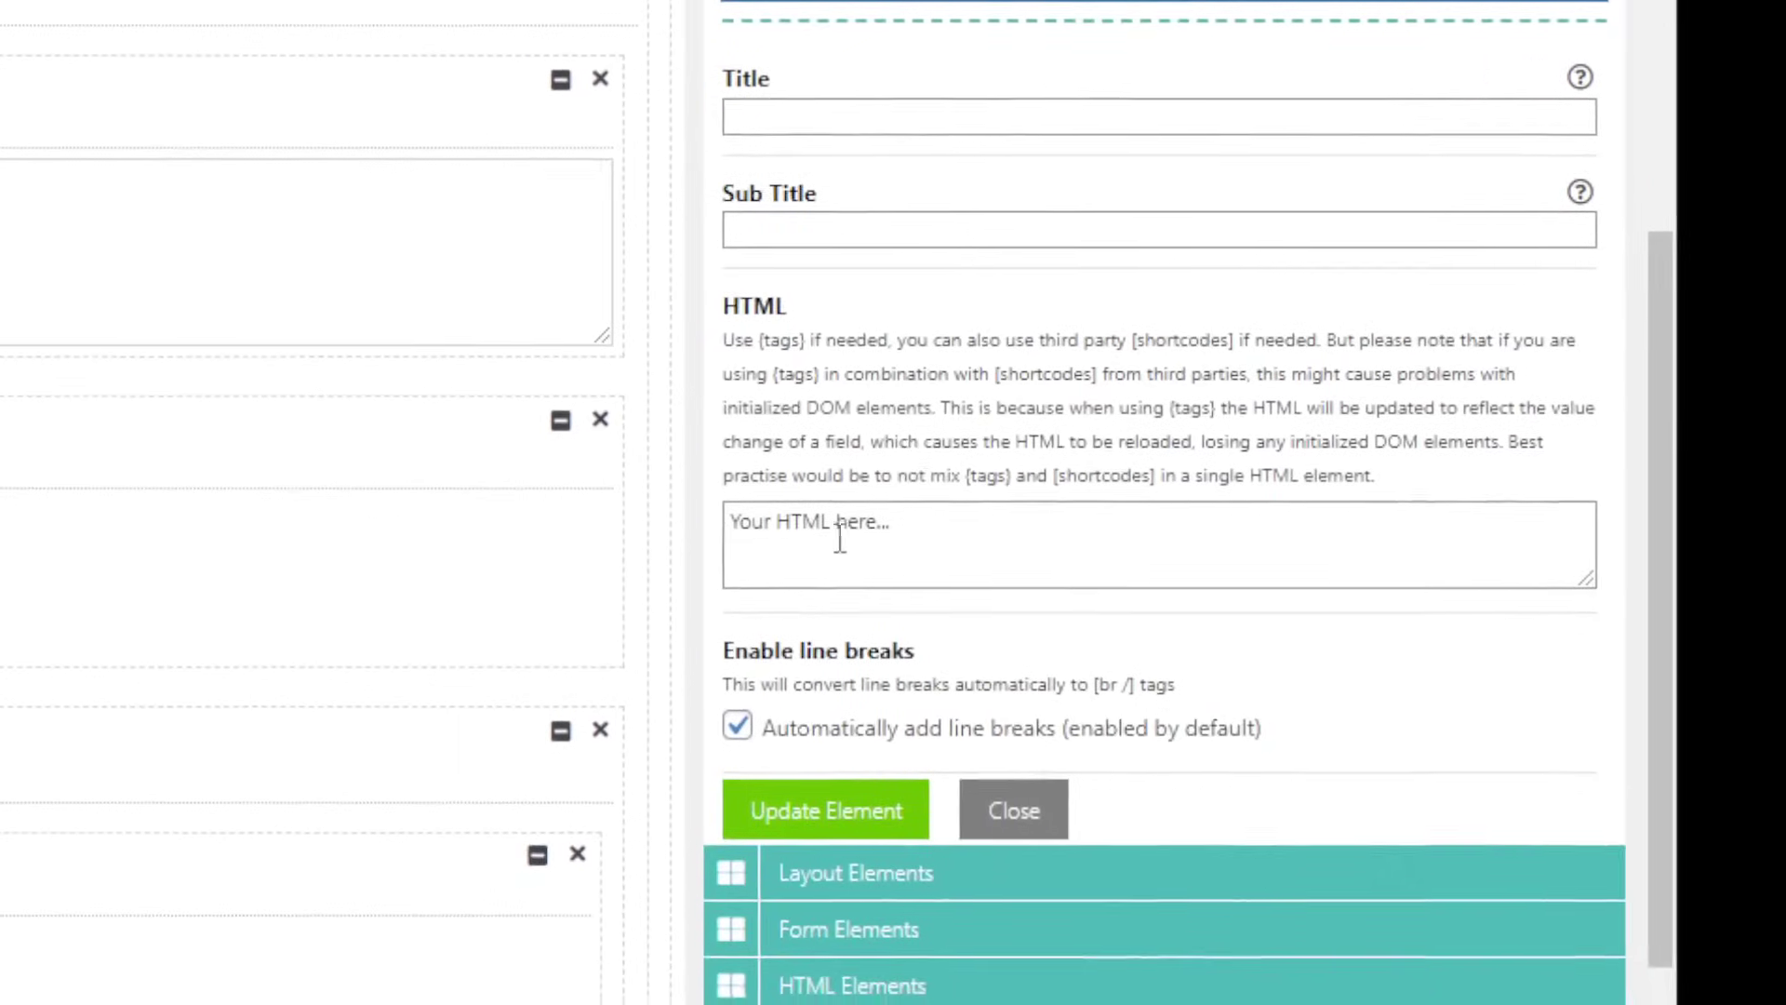
Replace the placeholder HTML with the lines "color: {color}" and "color label: {color;label}"
drag(913, 973, 651, 988)
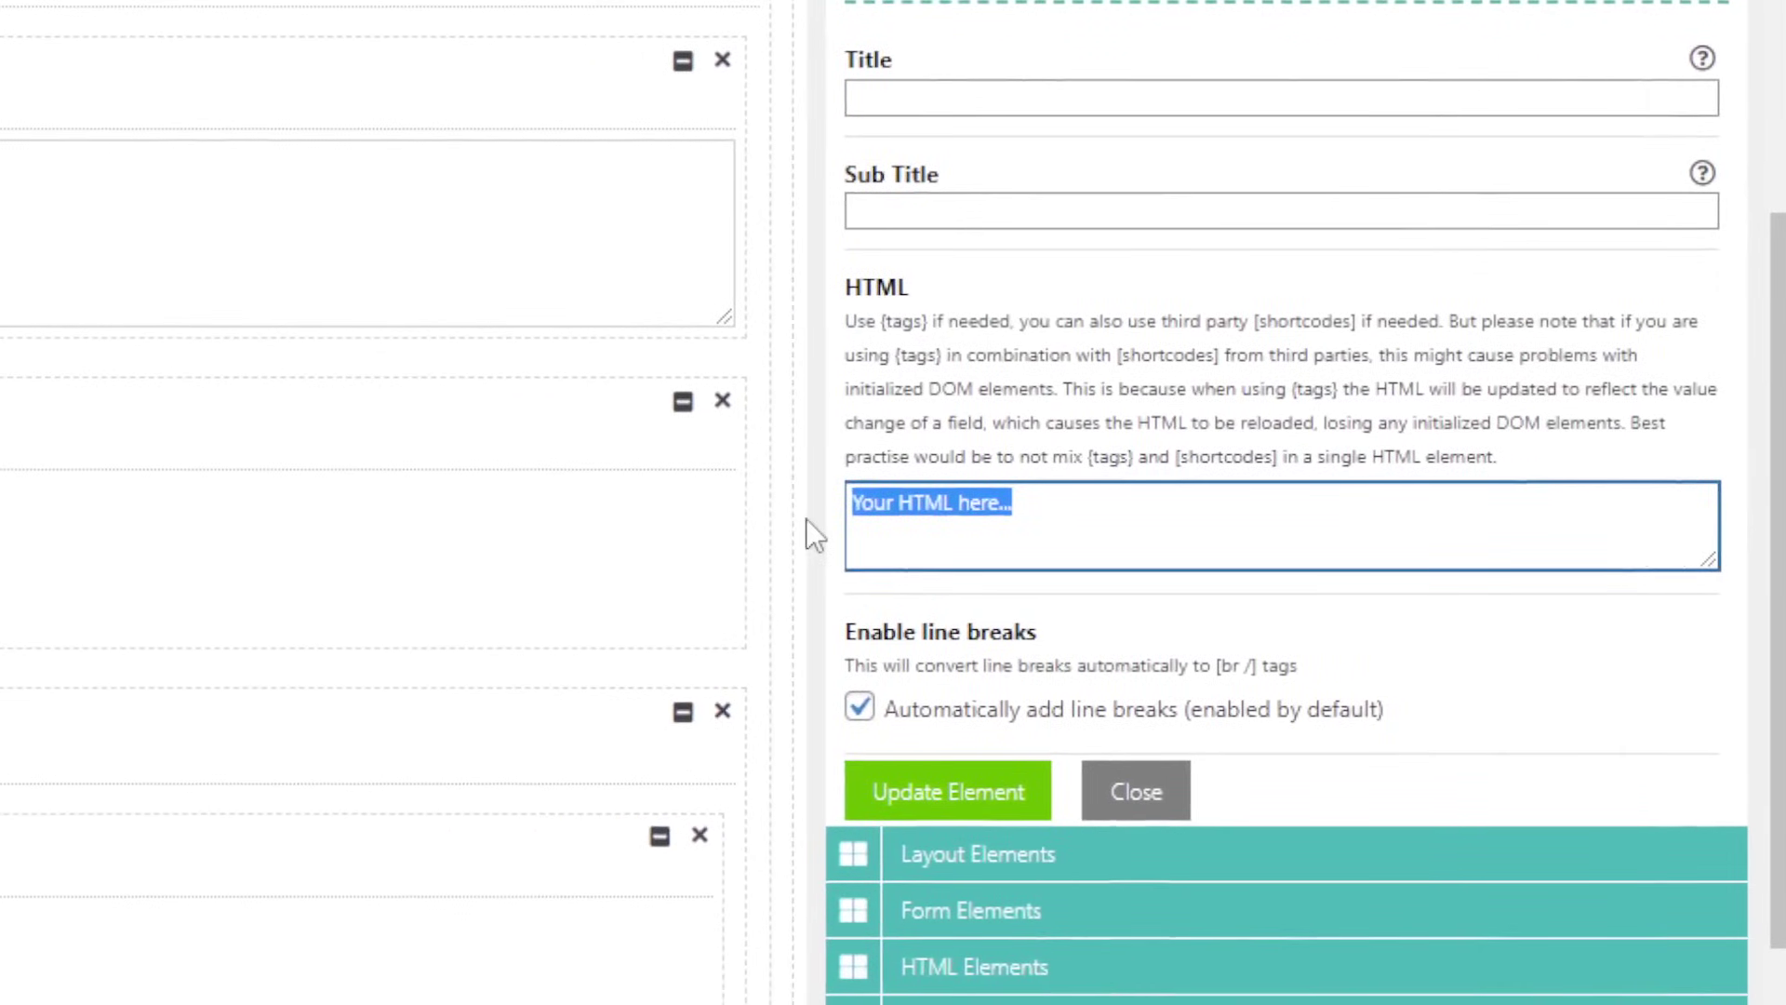
text(color: {)
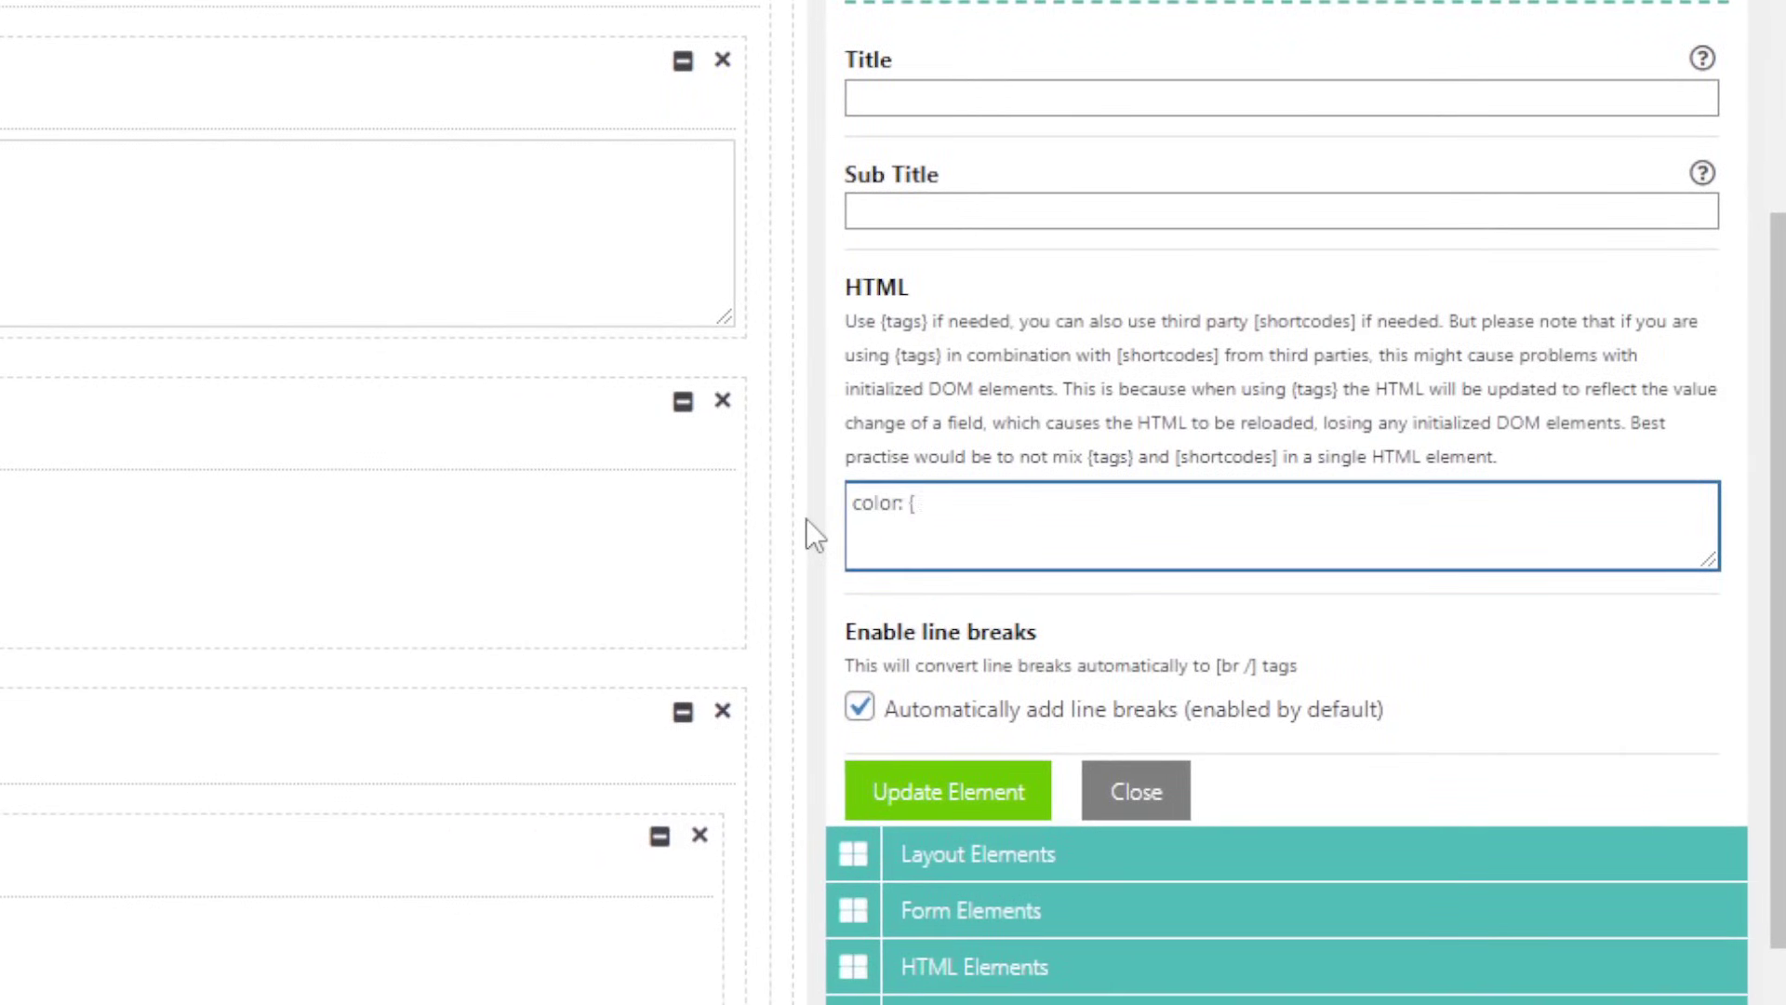
text(color})
key(Return)
key(Down)
key(Left)
key(Left)
key(Right)
drag(967, 503, 917, 506)
click(875, 516)
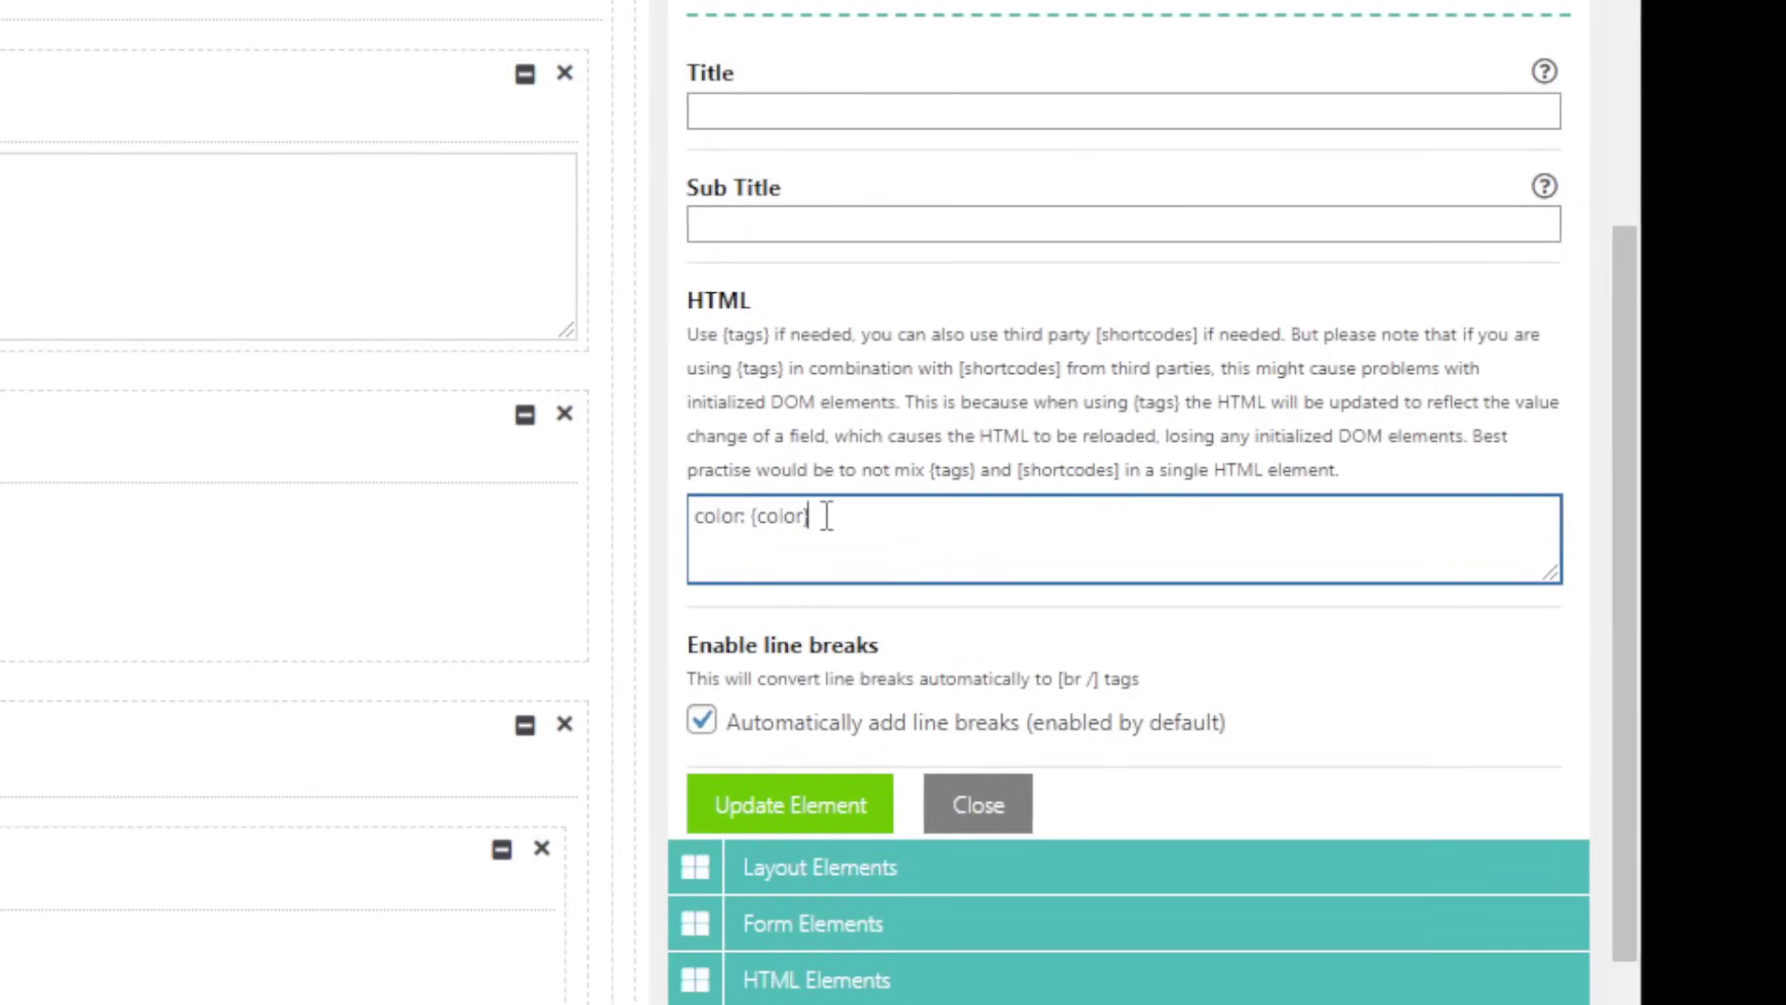
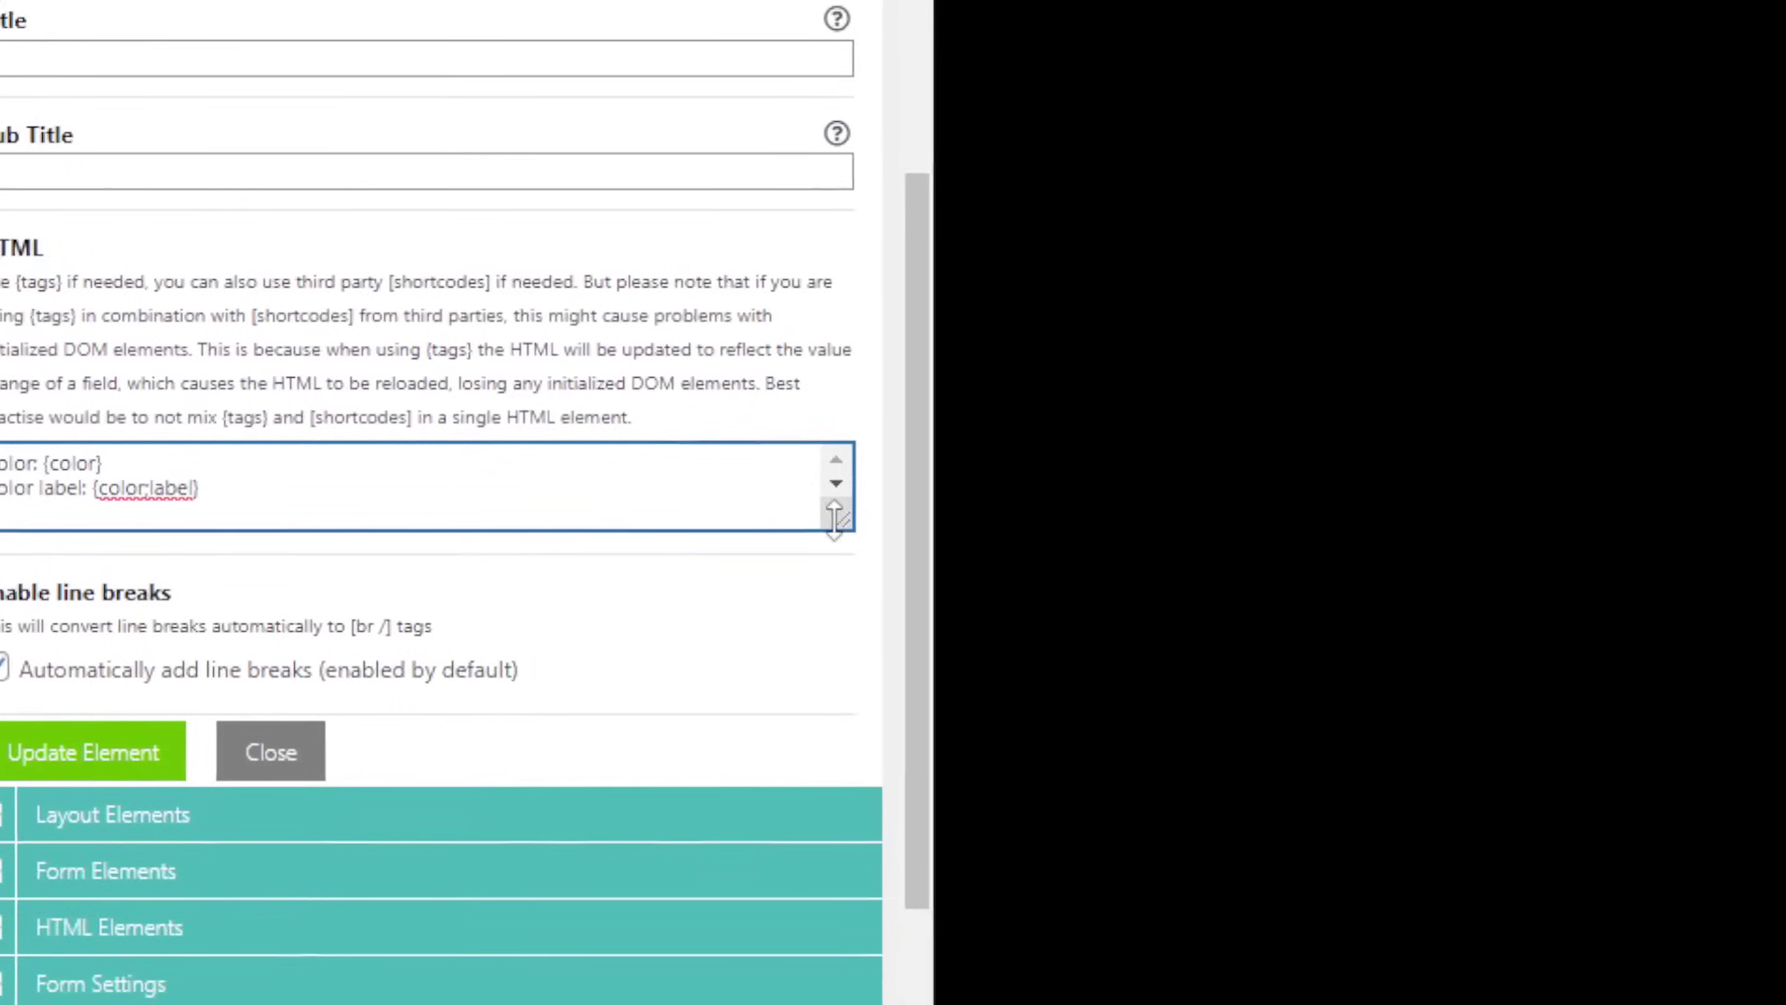
Enlarge the HTML text box and insert two blank lines above the color lines
drag(1550, 573, 1549, 688)
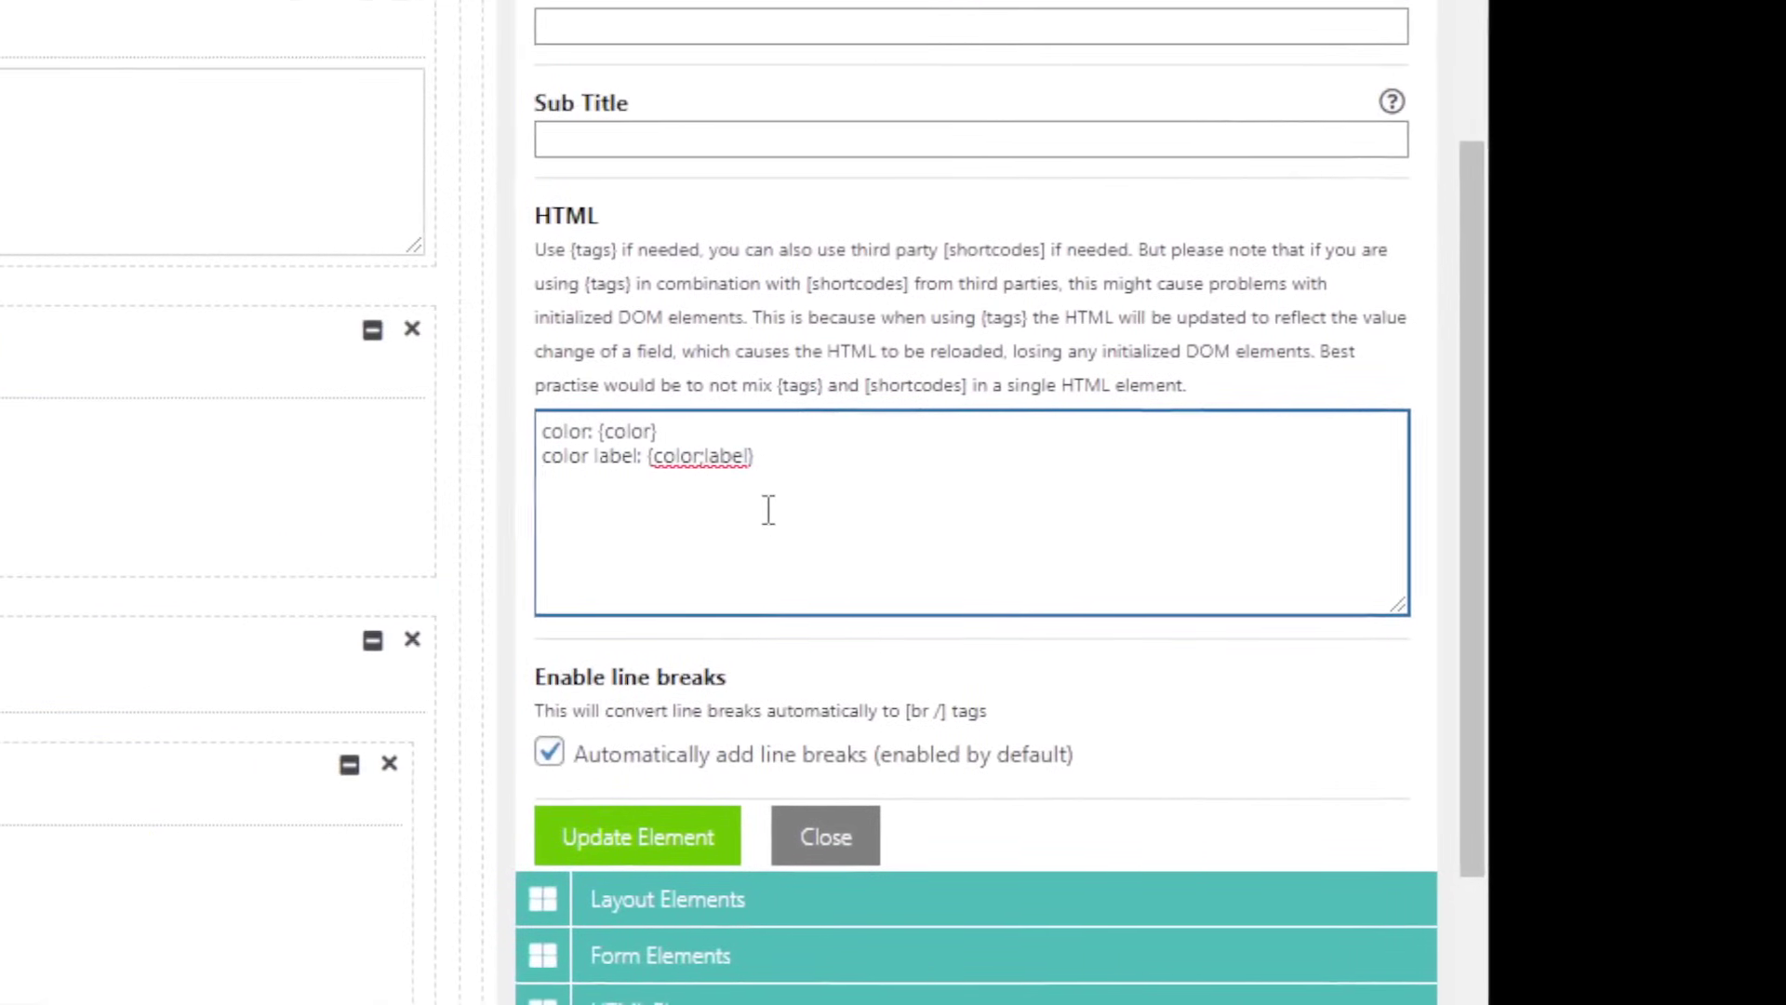
key(ctrl+a)
key(Left)
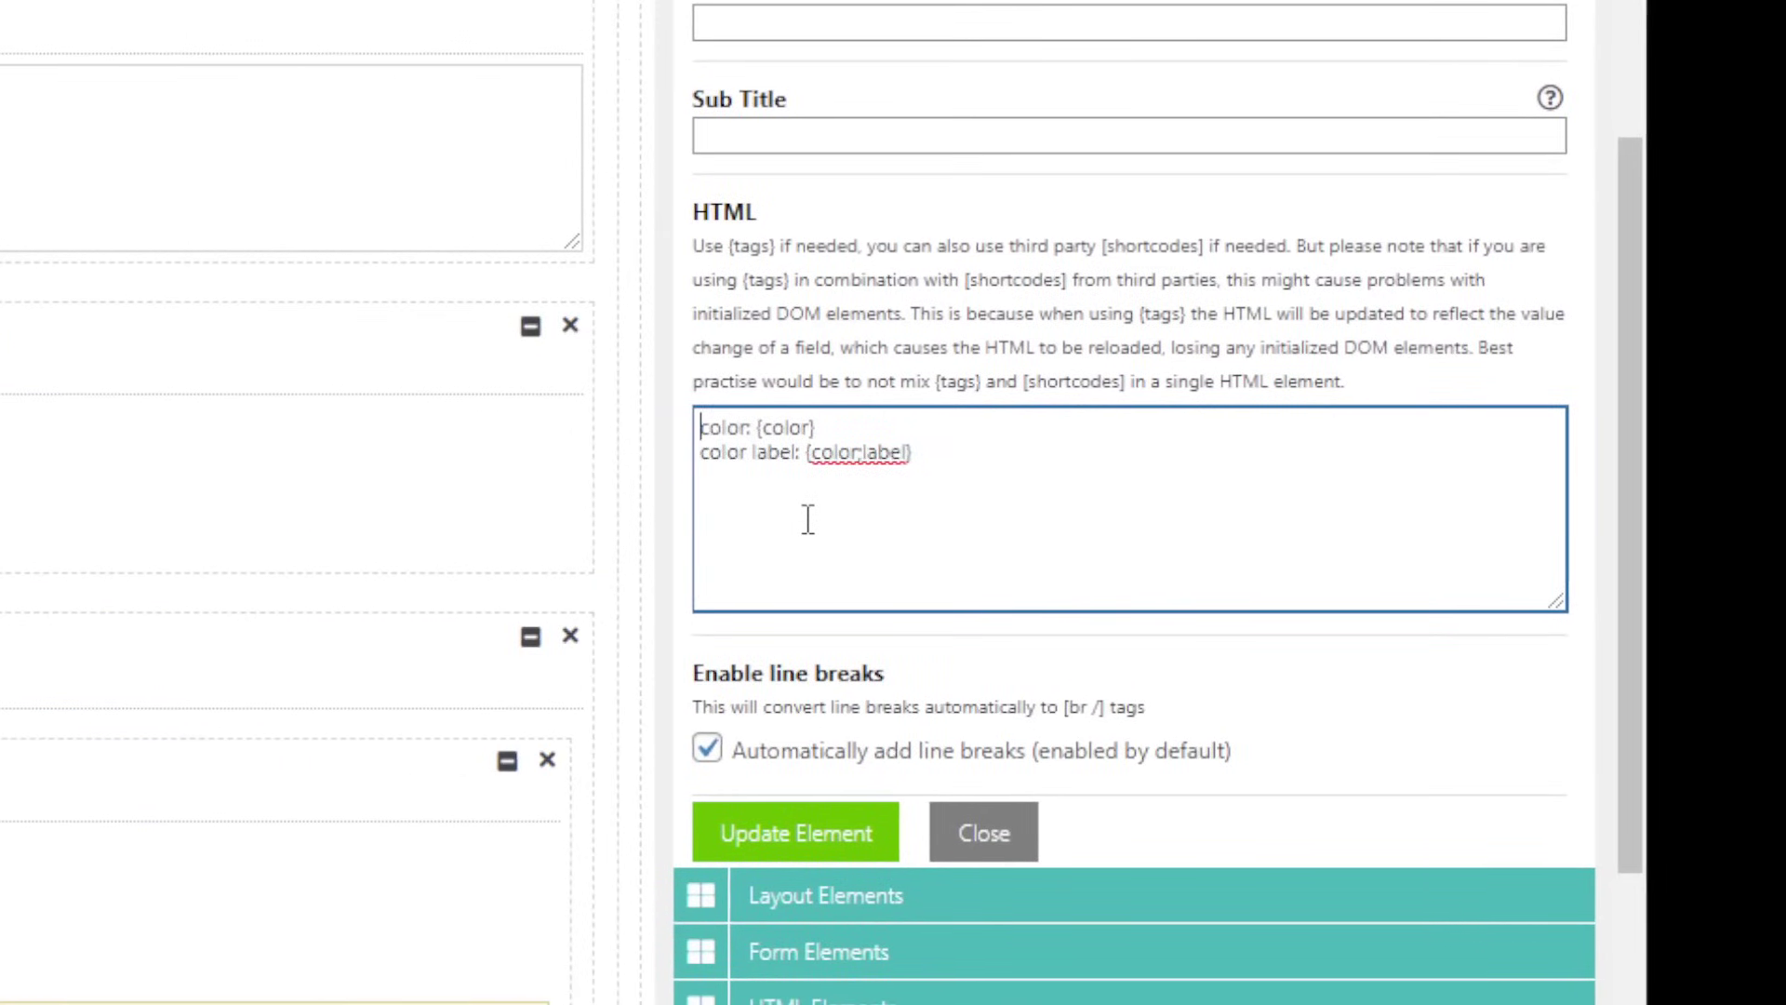
key(Return)
key(Return)
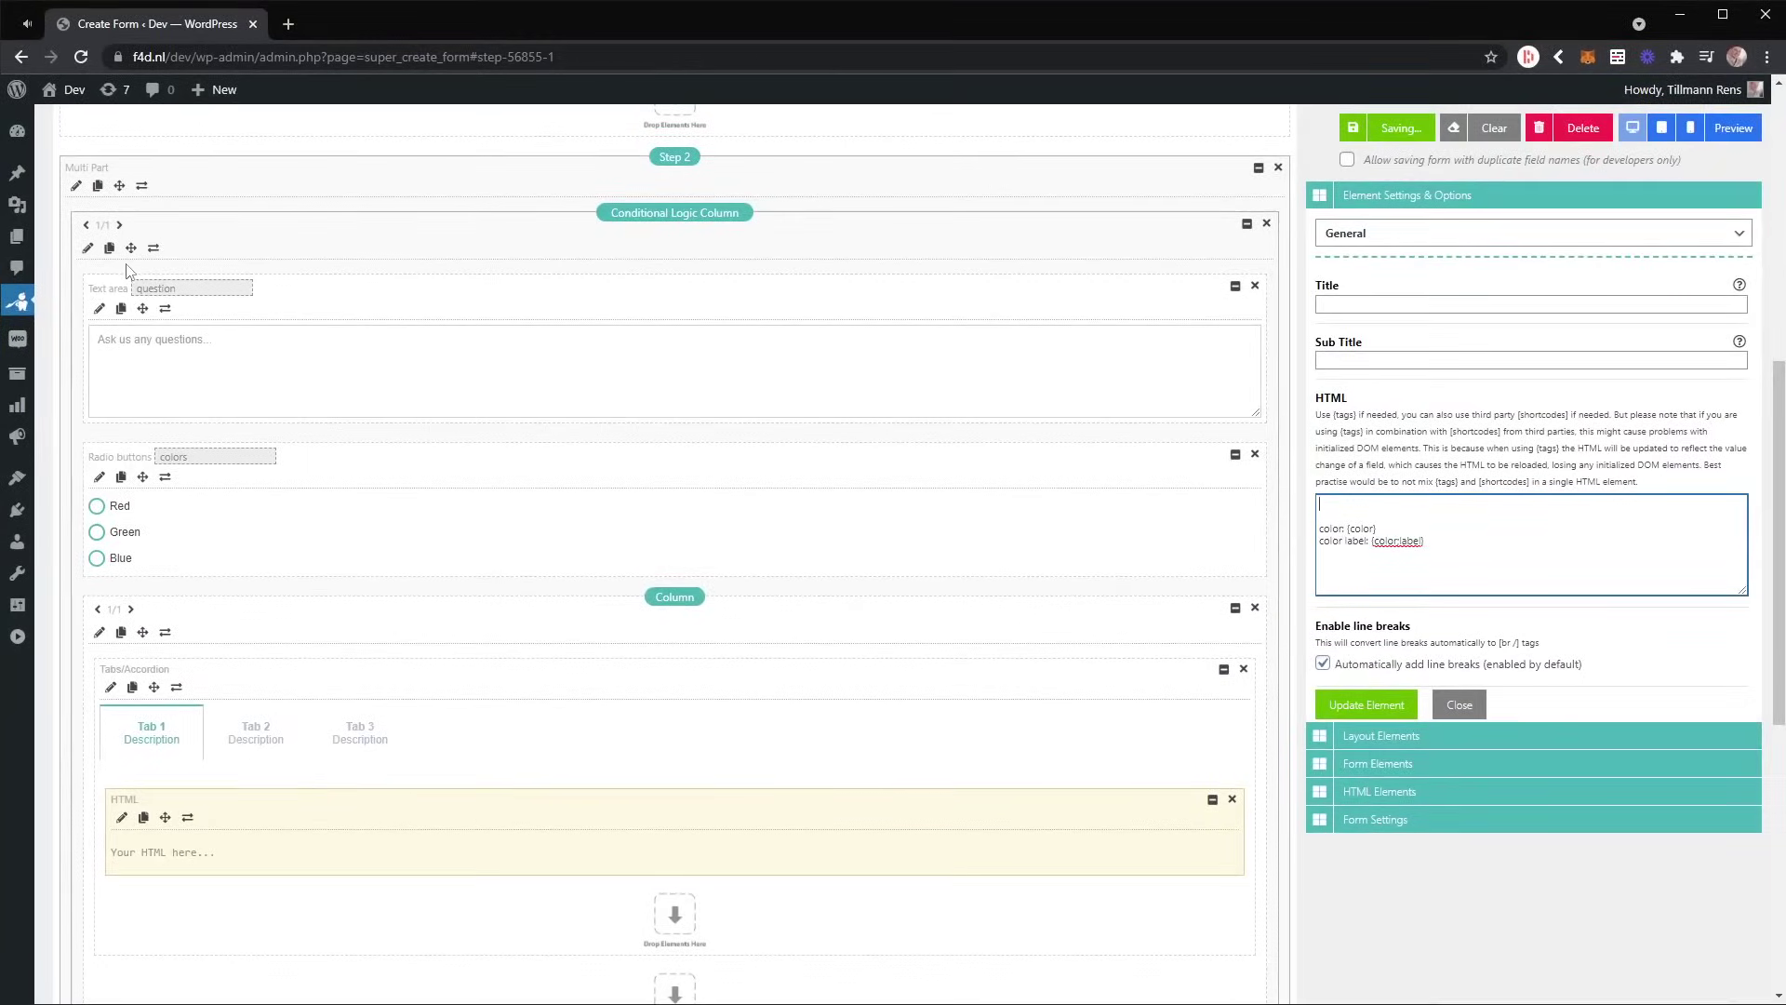
Add the line "option price: {option;2}" above the color lines in the HTML text, using the dropdown's field name option
scroll(127, 270, up, 5)
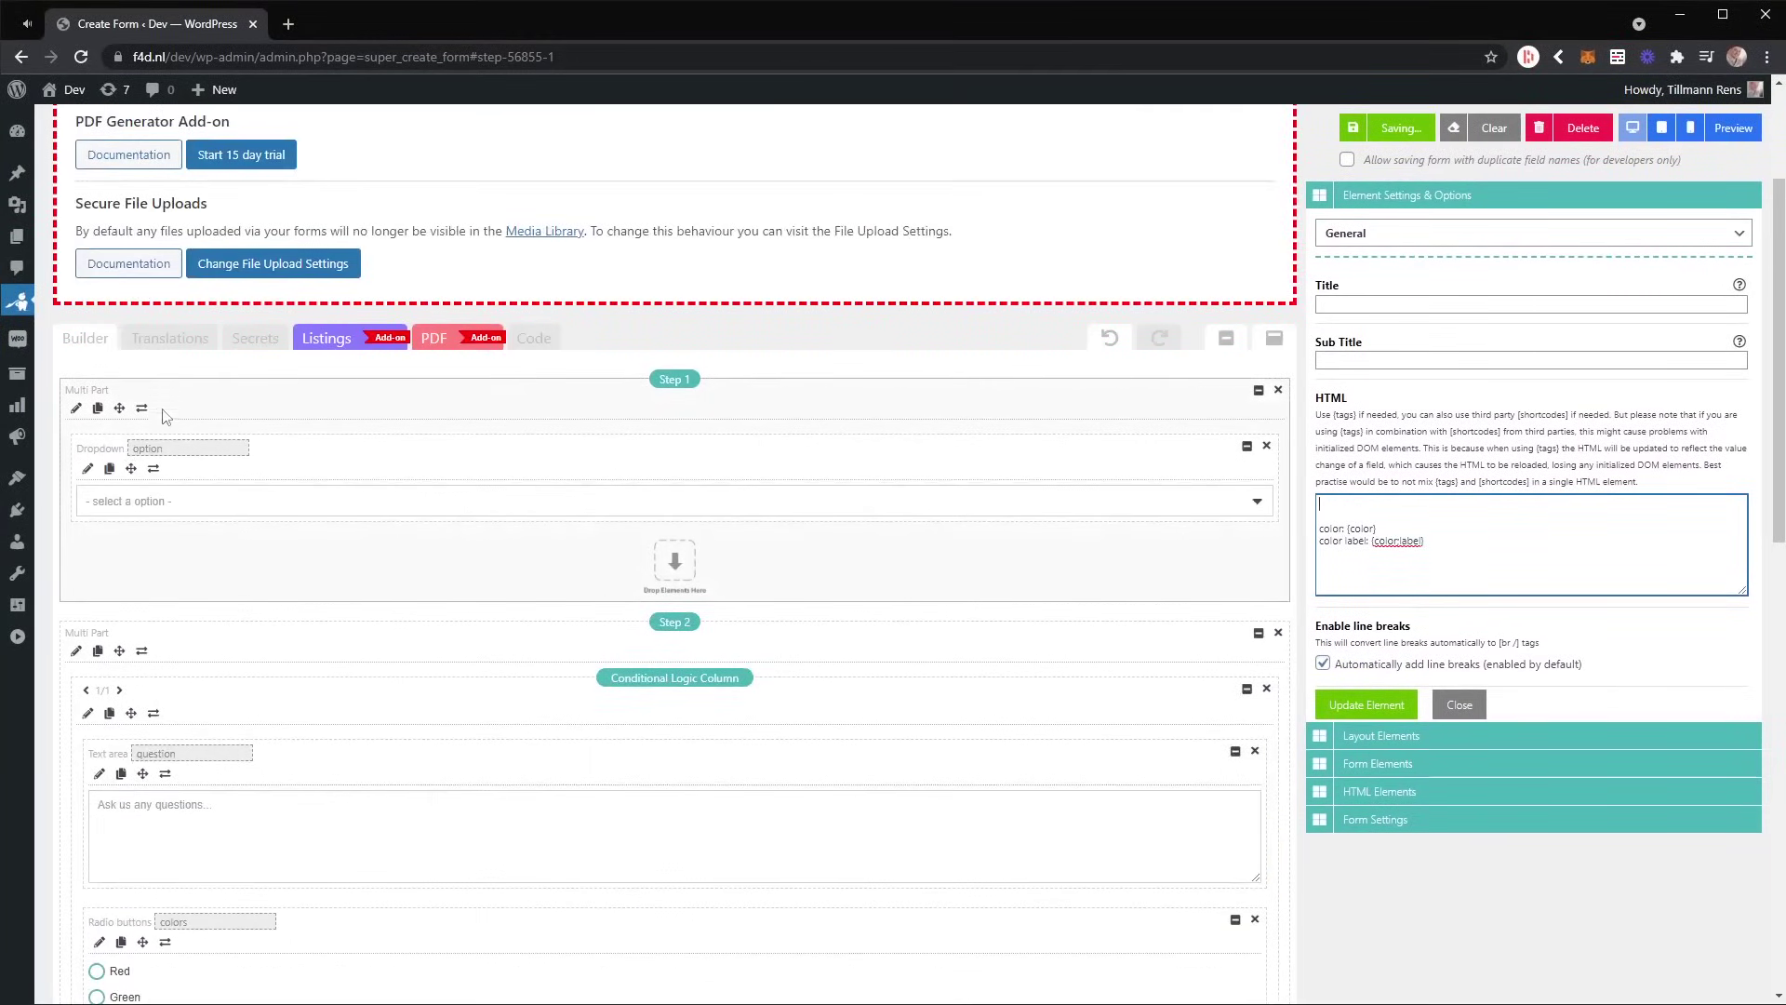
double_click(161, 450)
click(1389, 510)
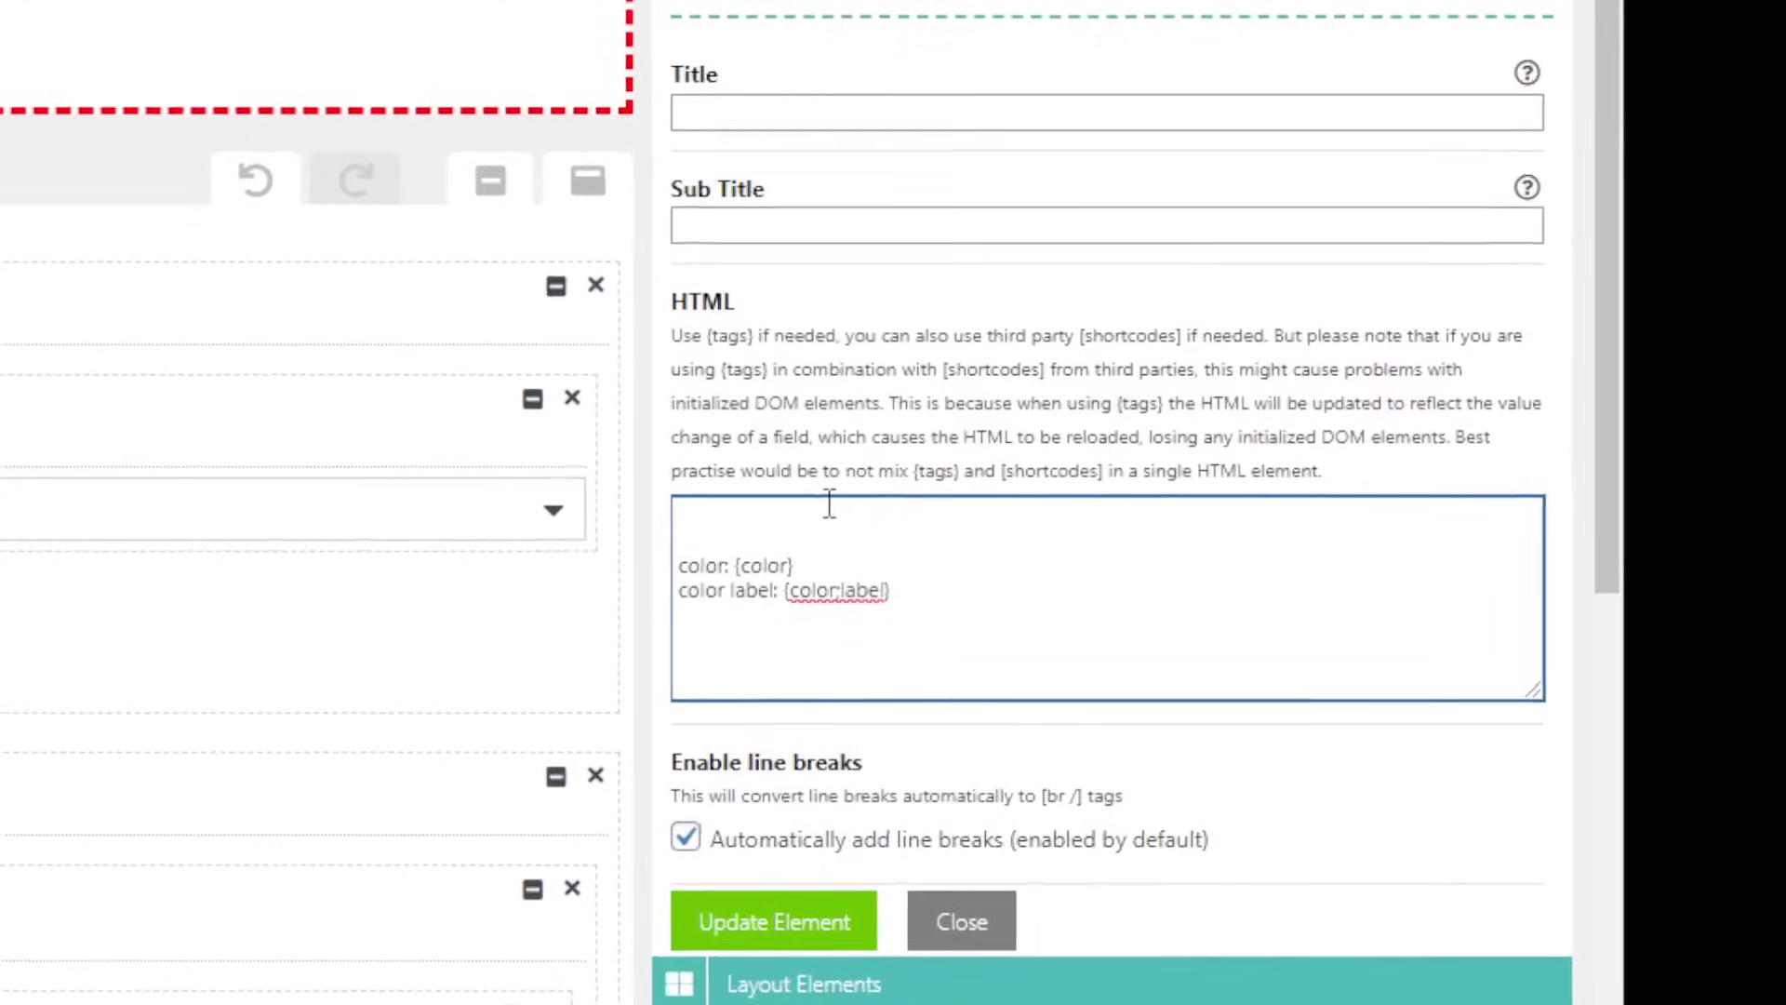
text(option)
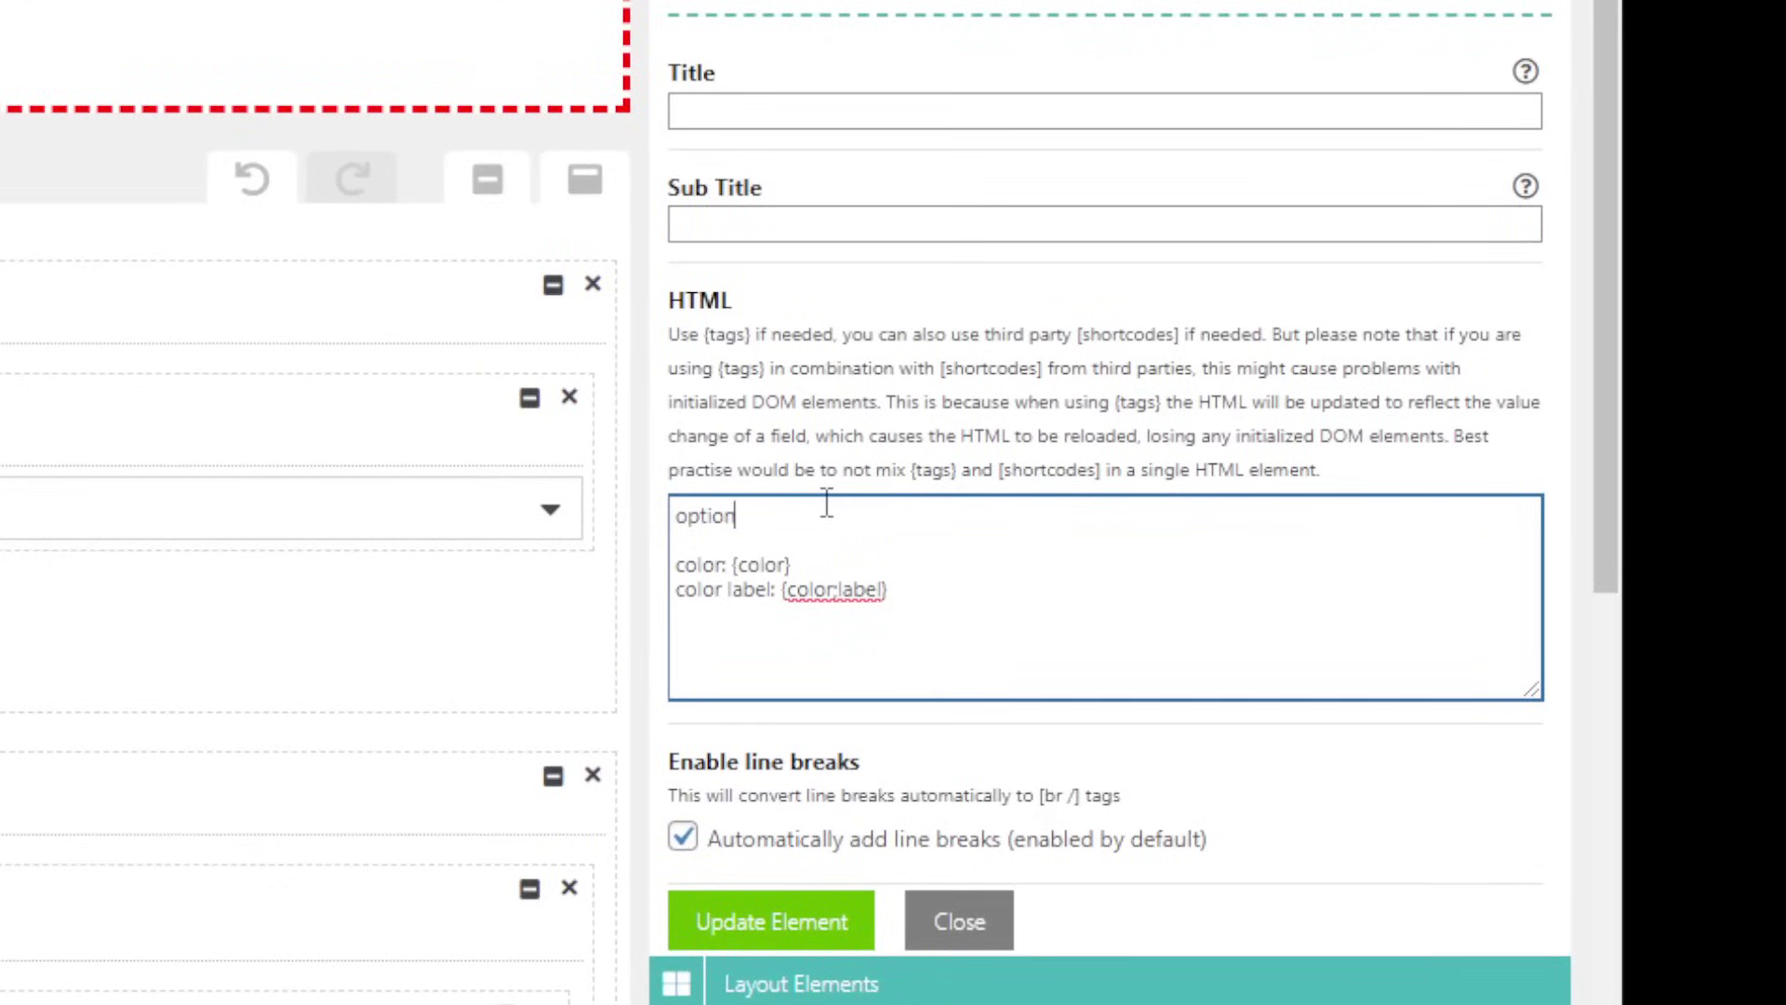
text( price: {option;2})
key(Return)
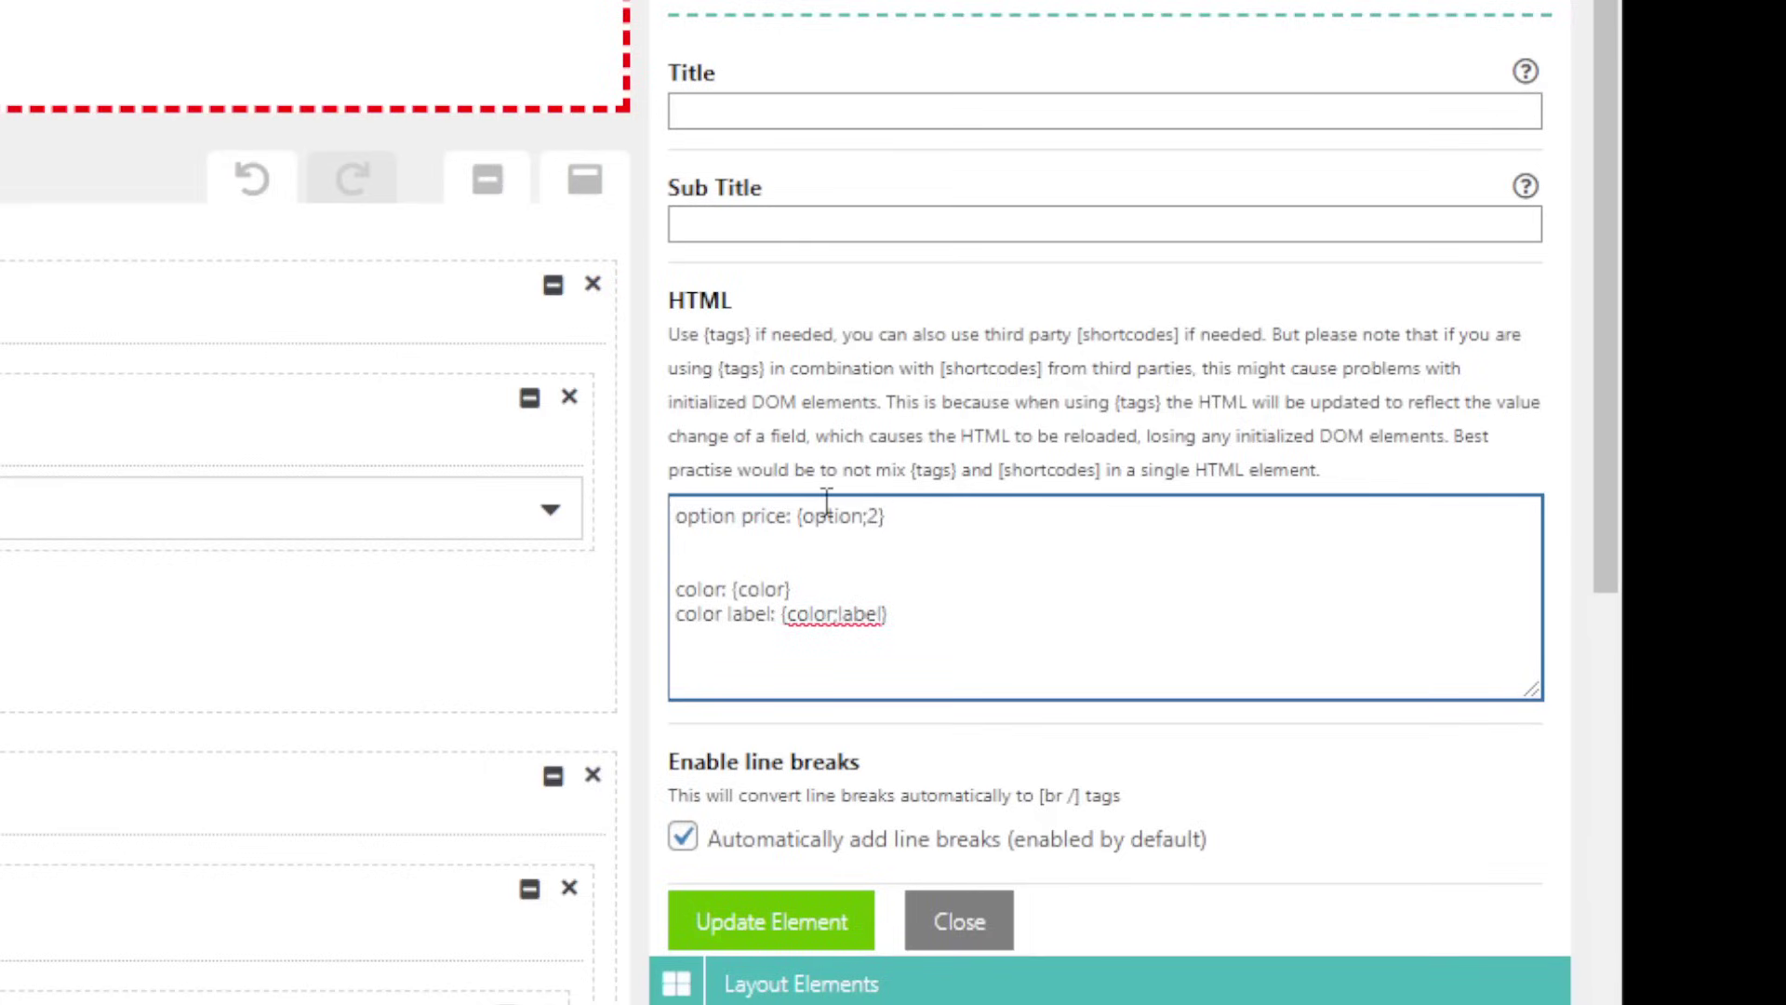
Add the lines "option value: {option}" and "option label: {option;label}" above the option price line
text(option value: )
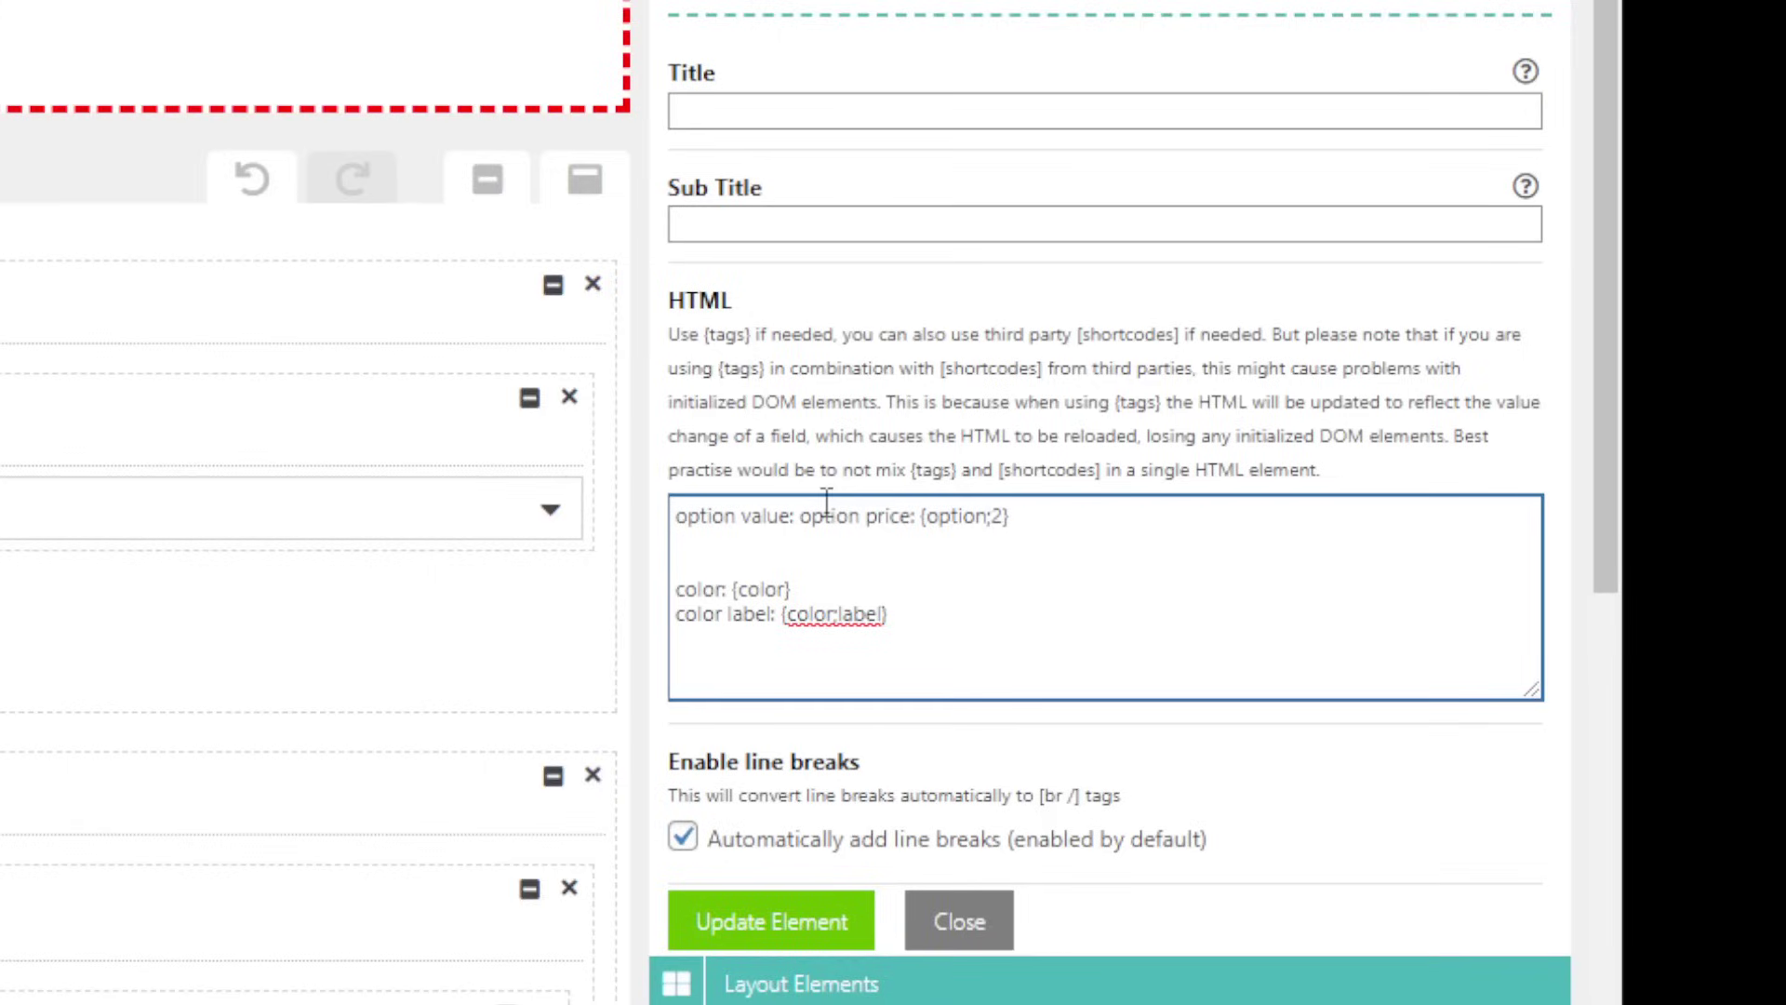
text({)
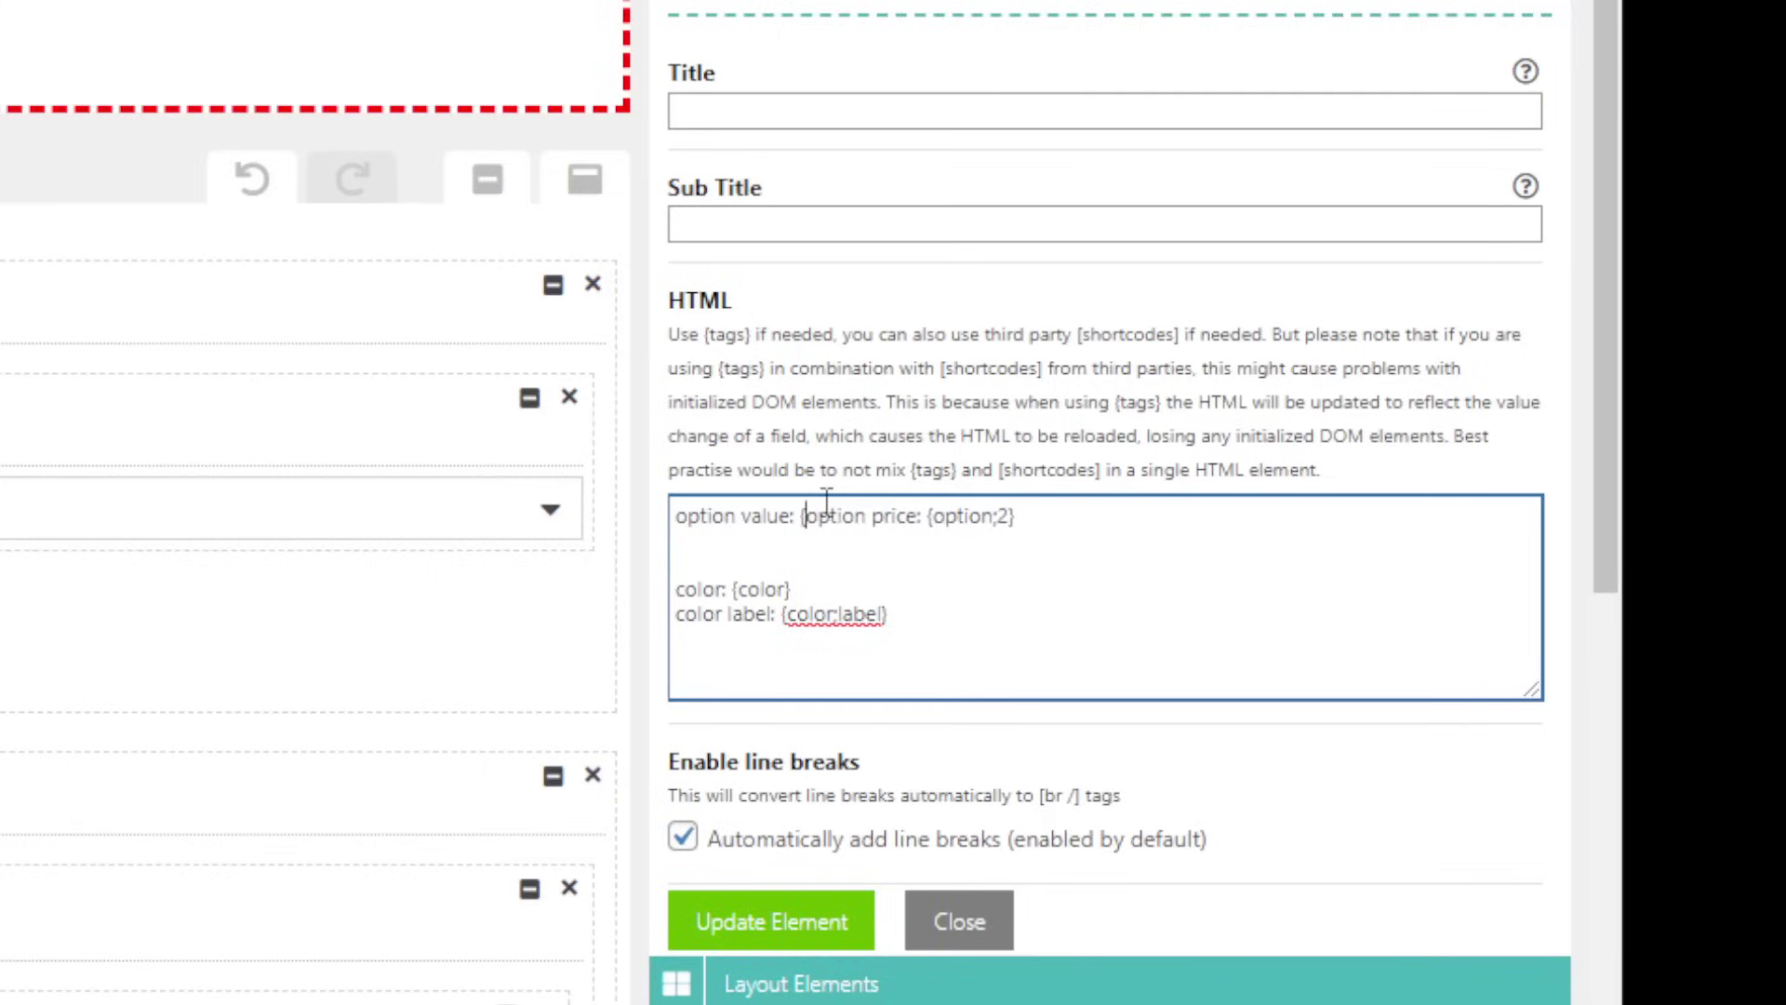
text(option})
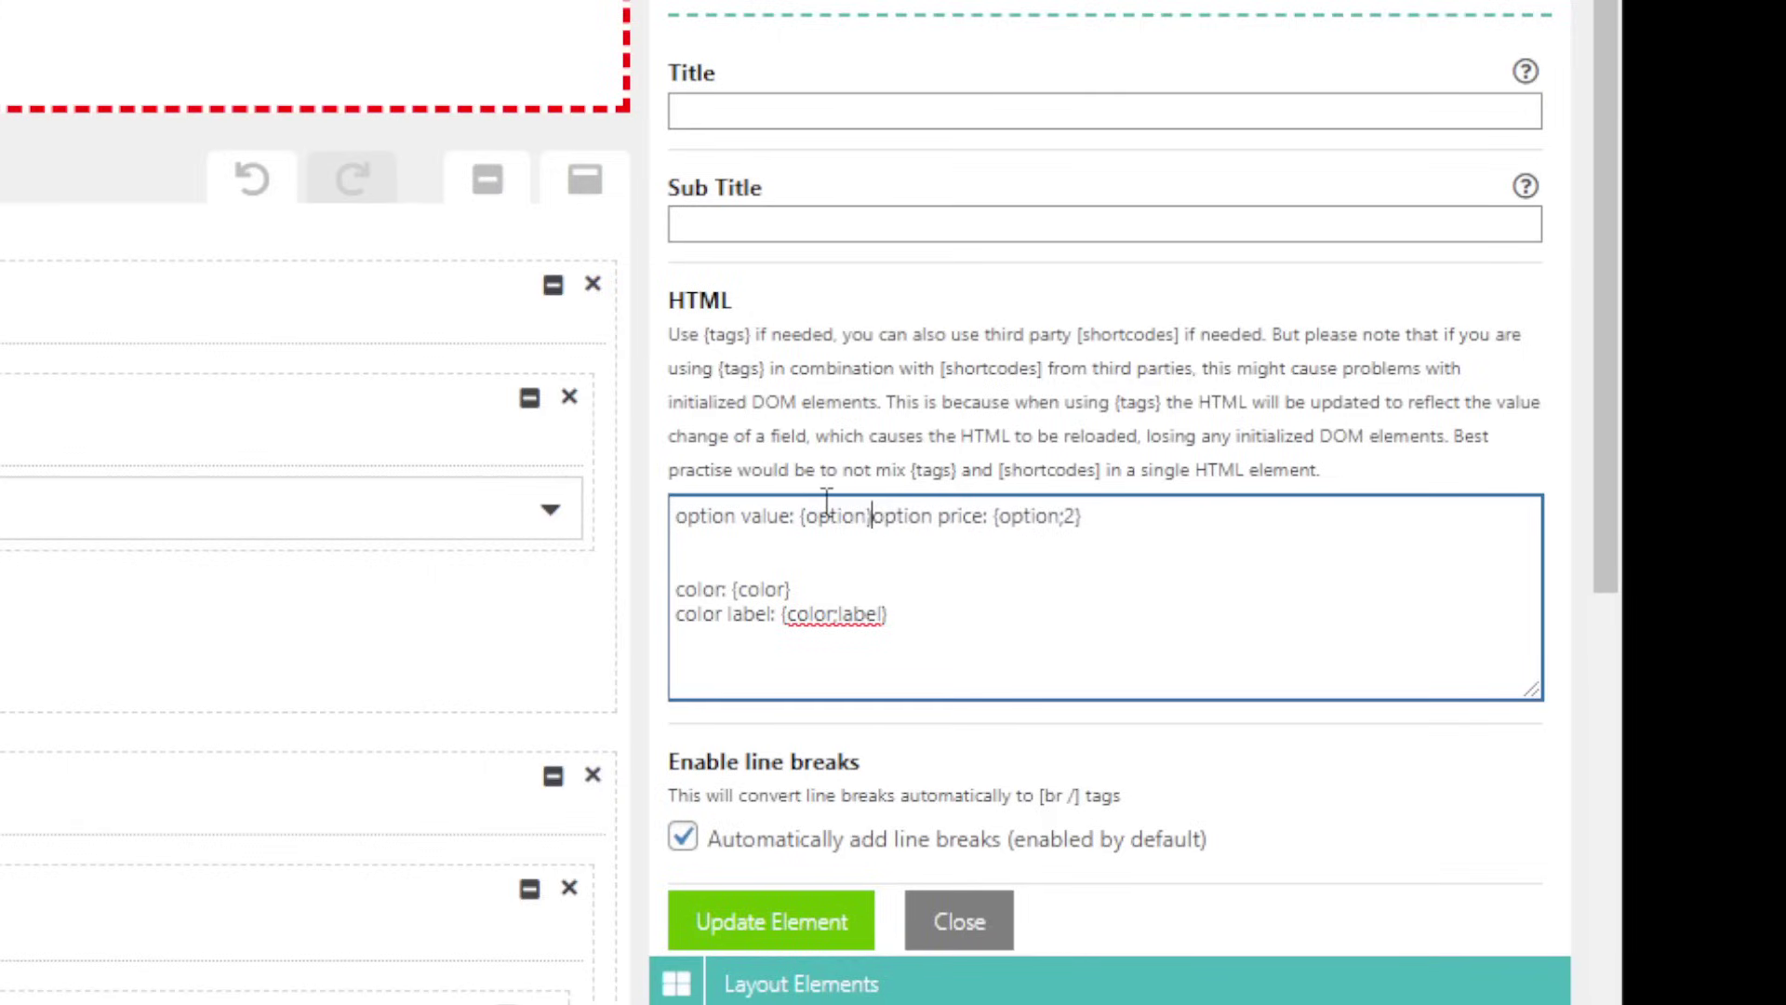
key(Return)
key(Return)
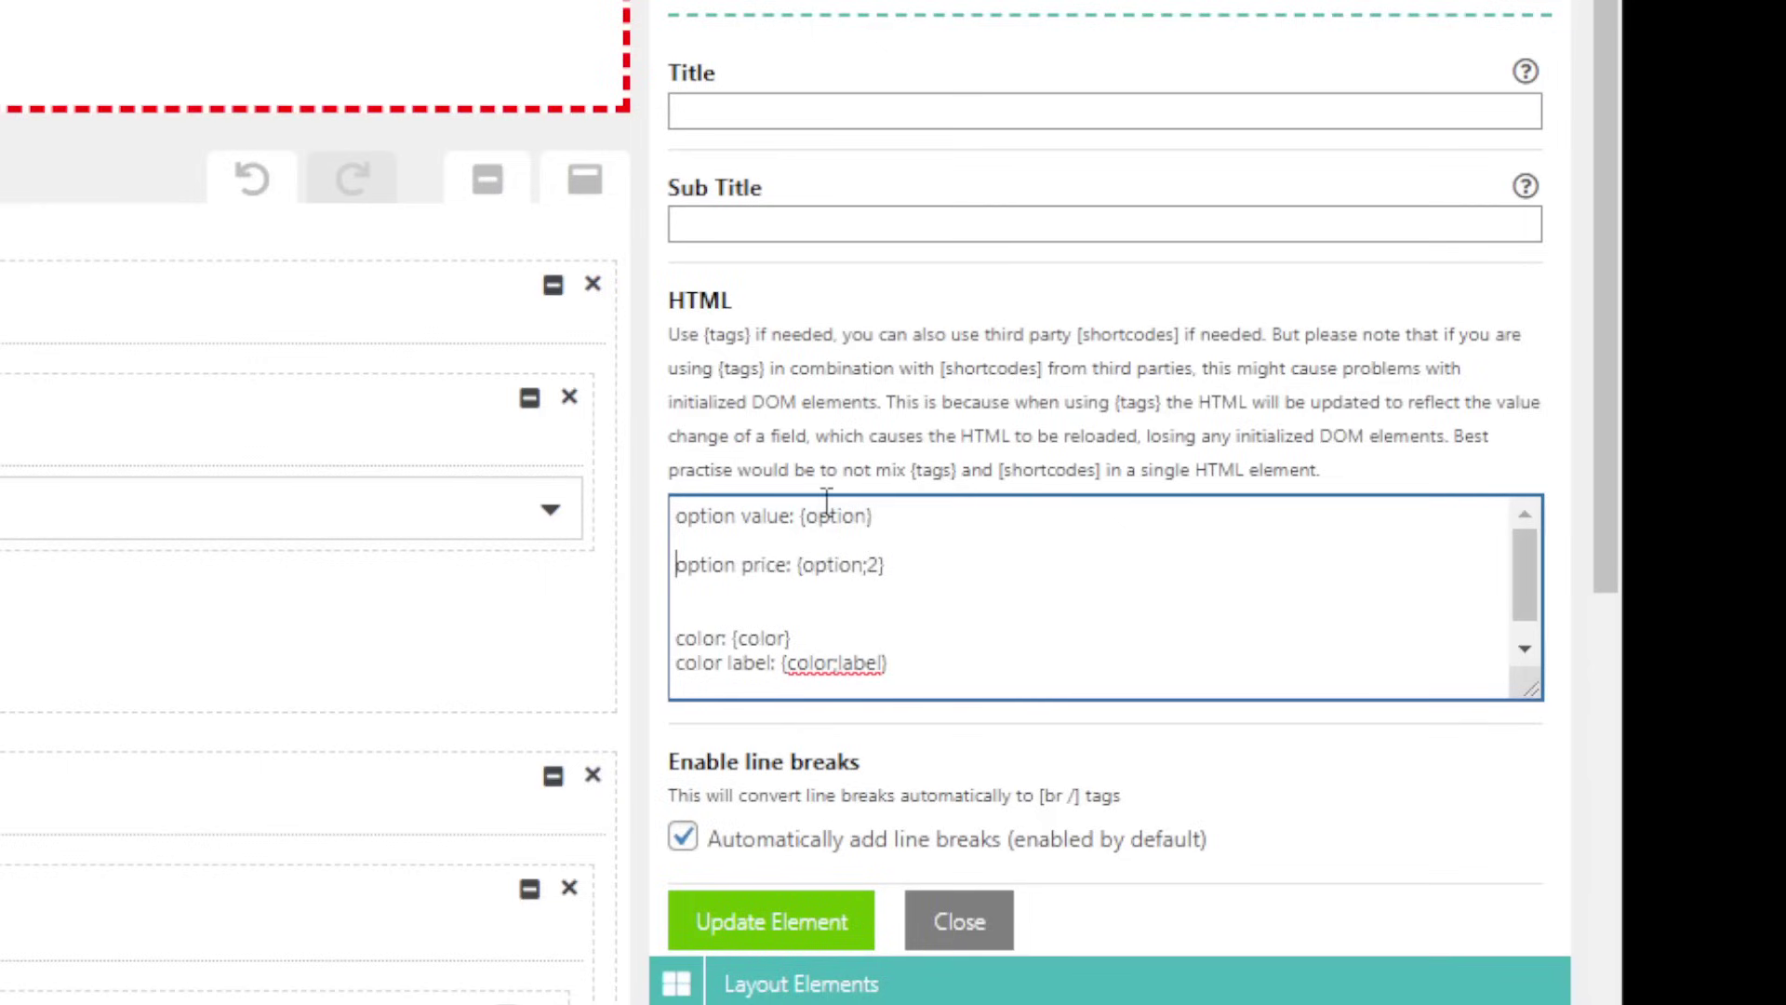
text(option label: {option)
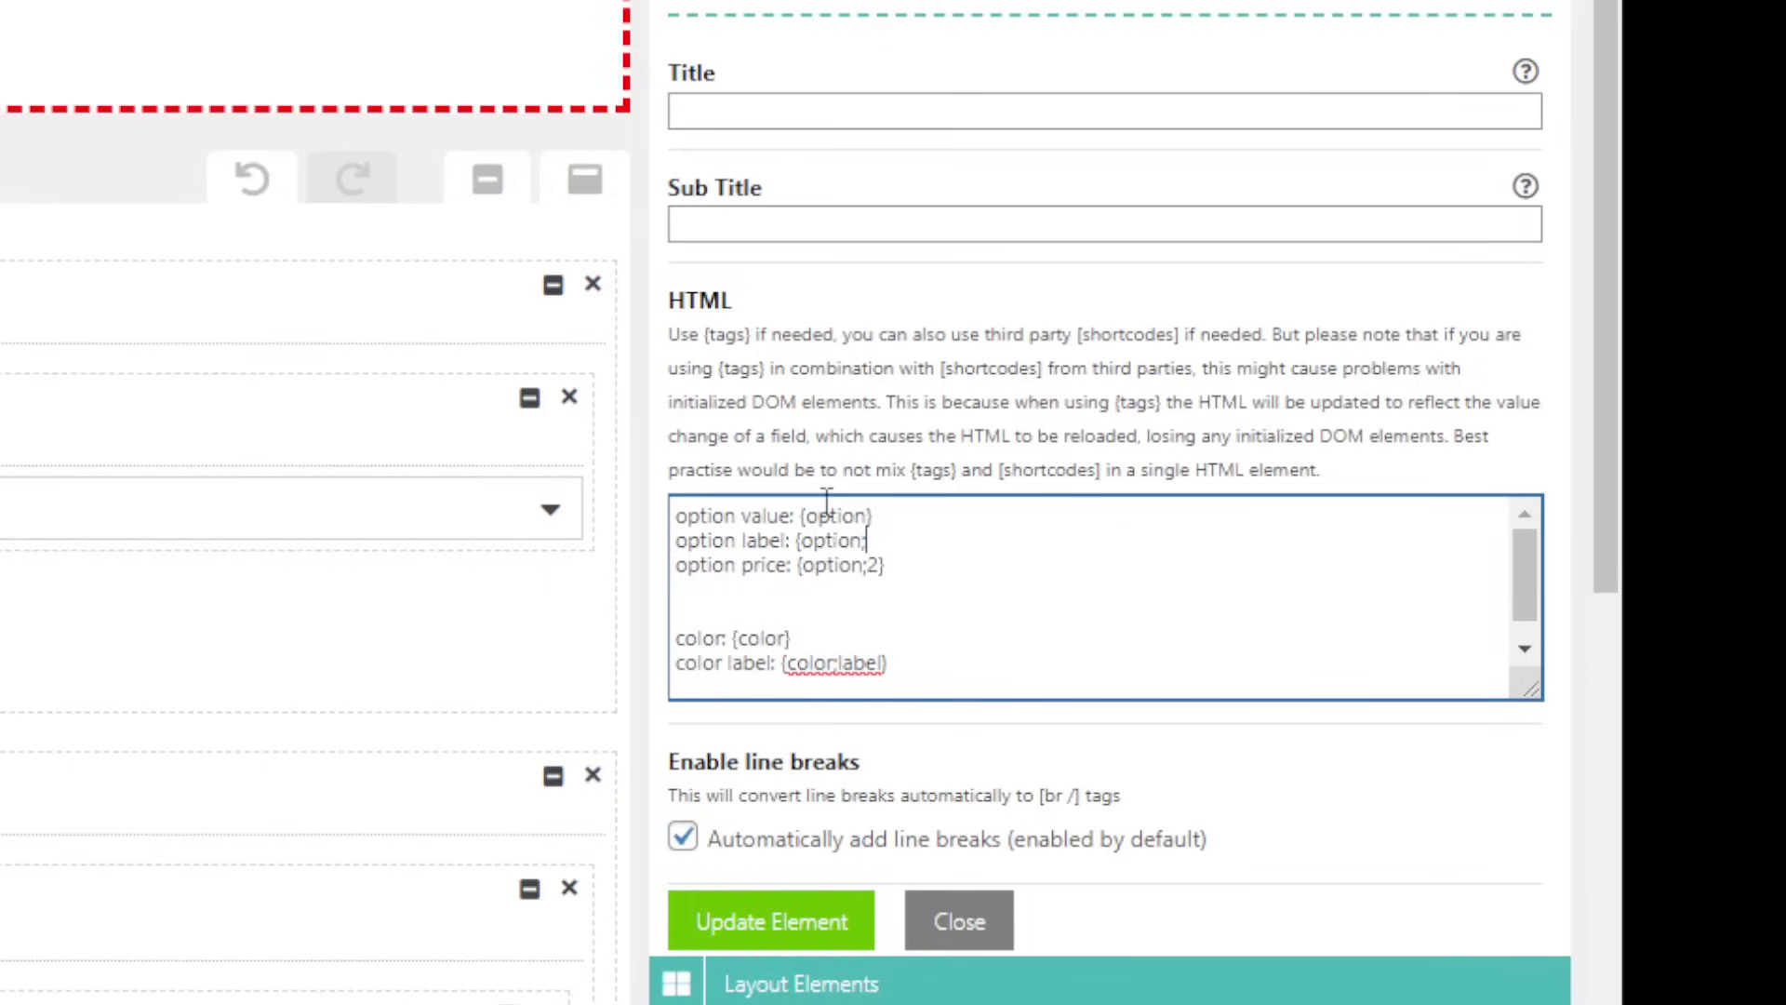
text(;label)
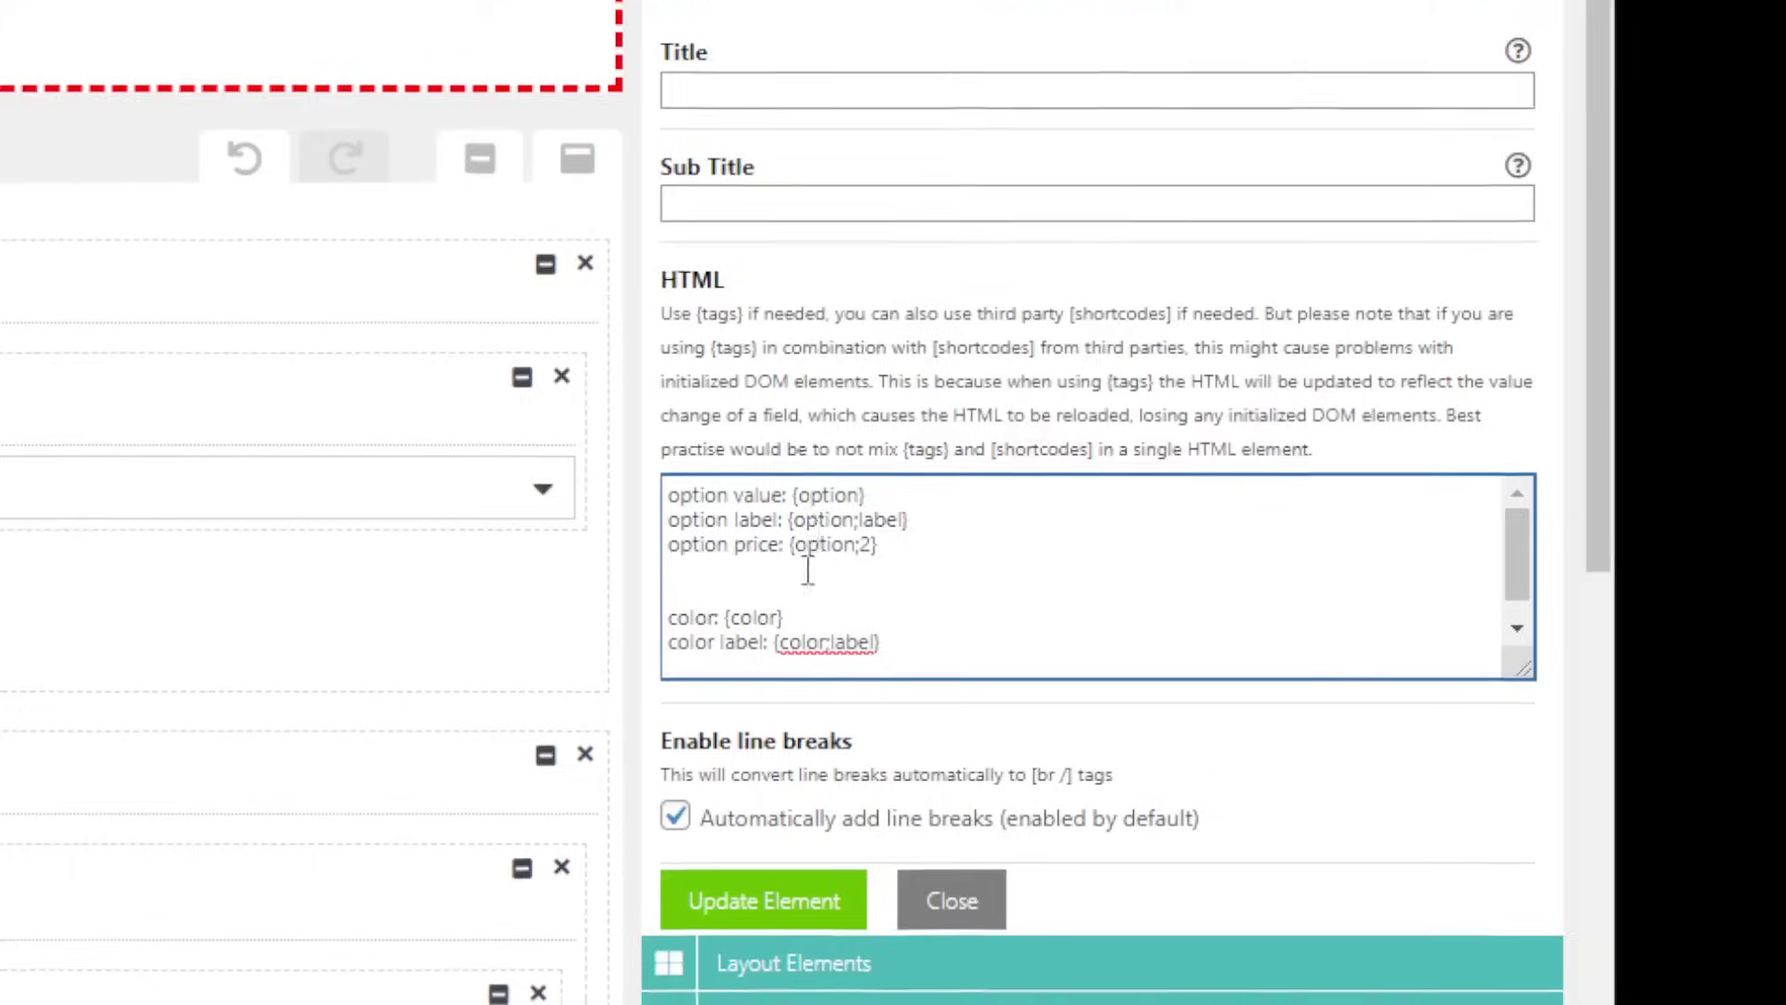
Remove the extra blank line between the option and color lines and update the HTML element
click(785, 612)
key(BackSpace)
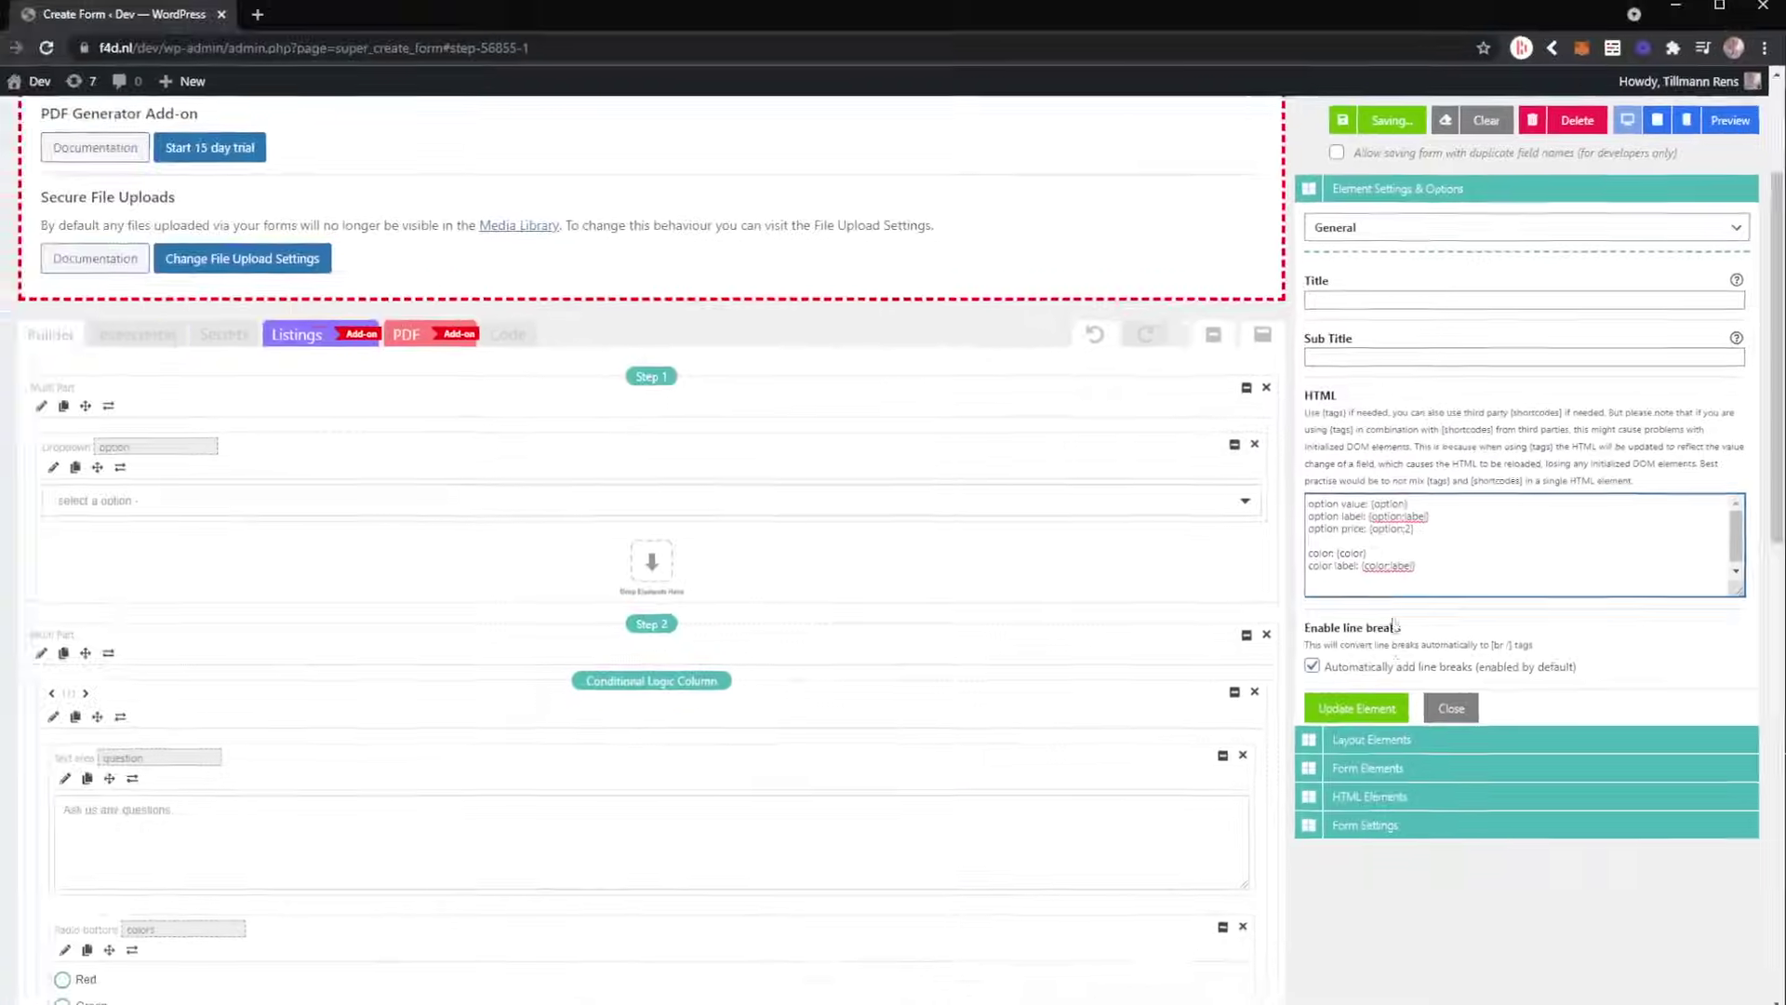
click(912, 814)
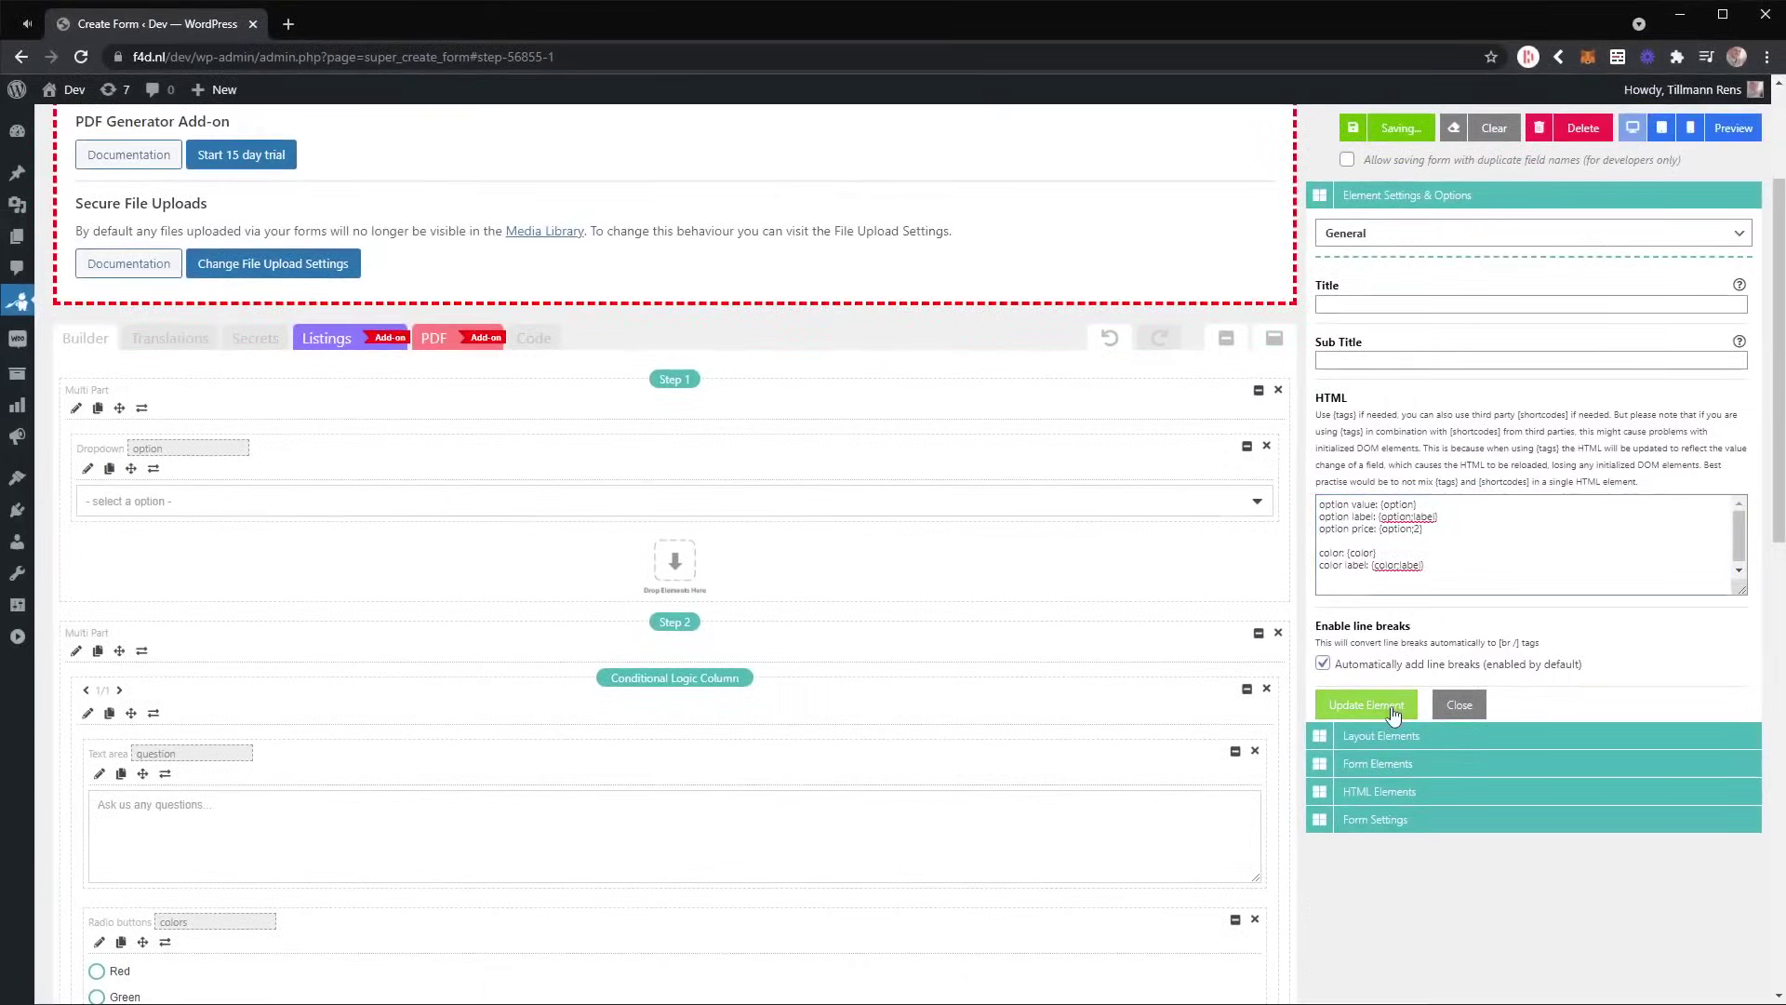
scroll(550, 881, down, 5)
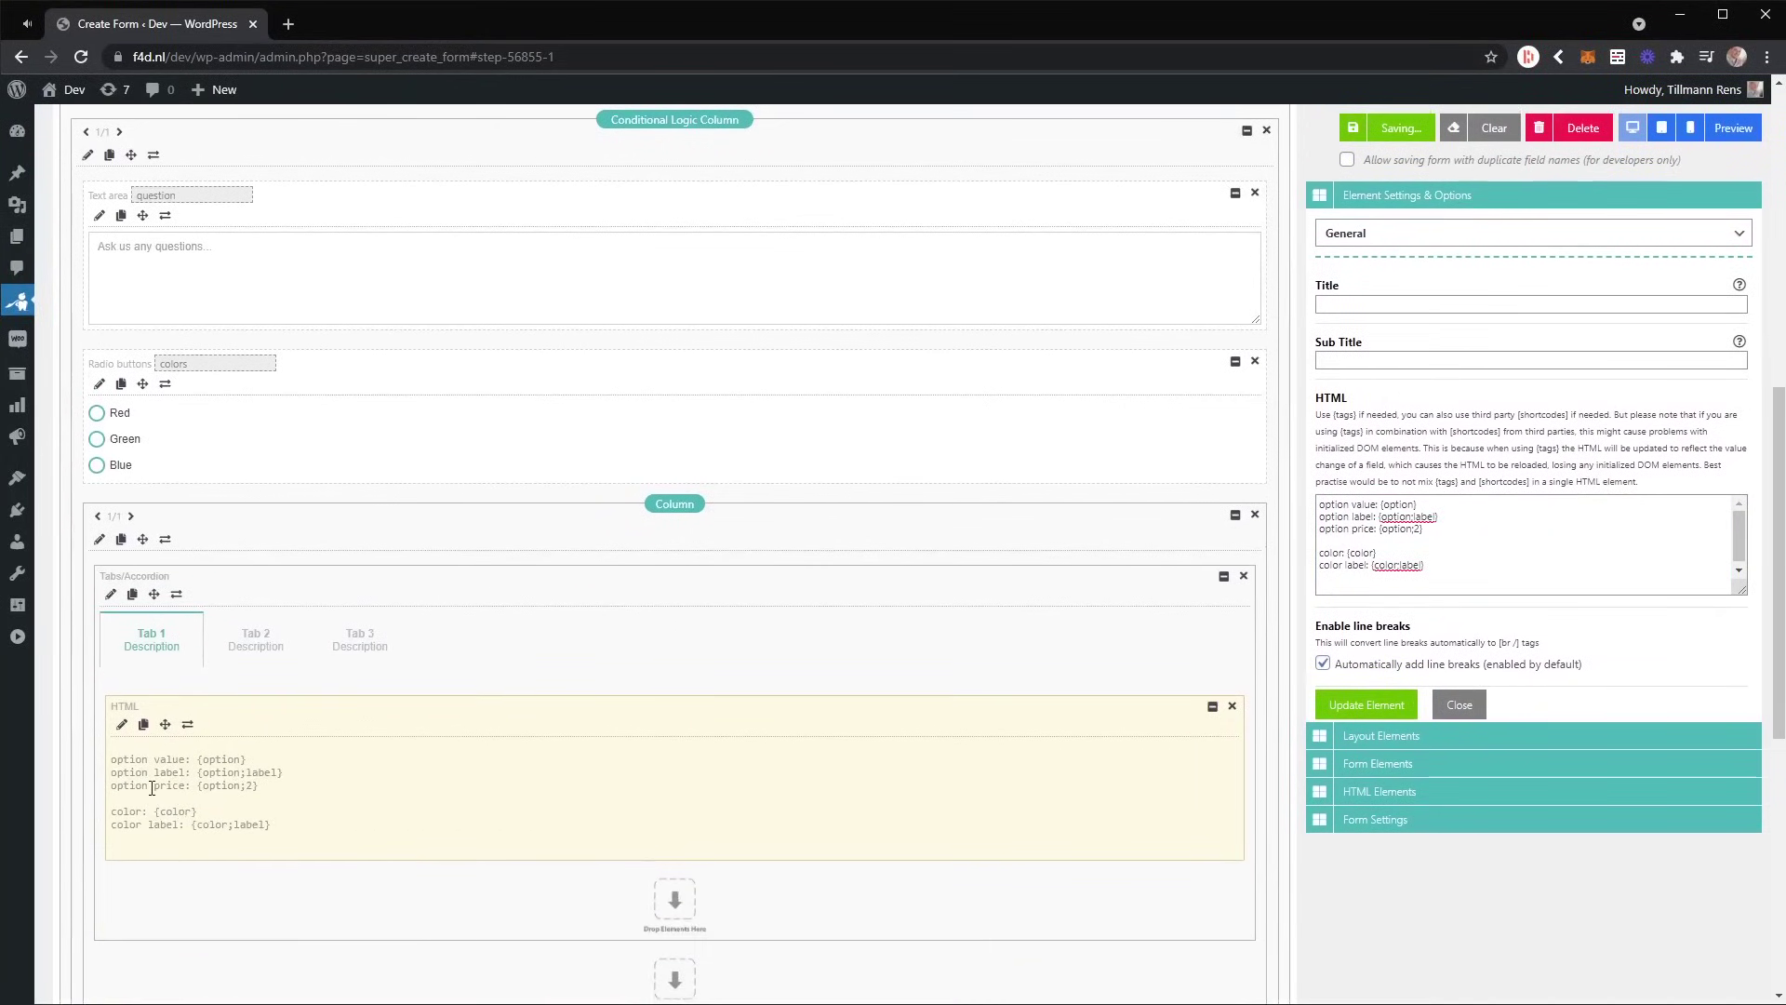
Preview the form, choose First choice in step 1, and select Blue in step 2
click(1729, 129)
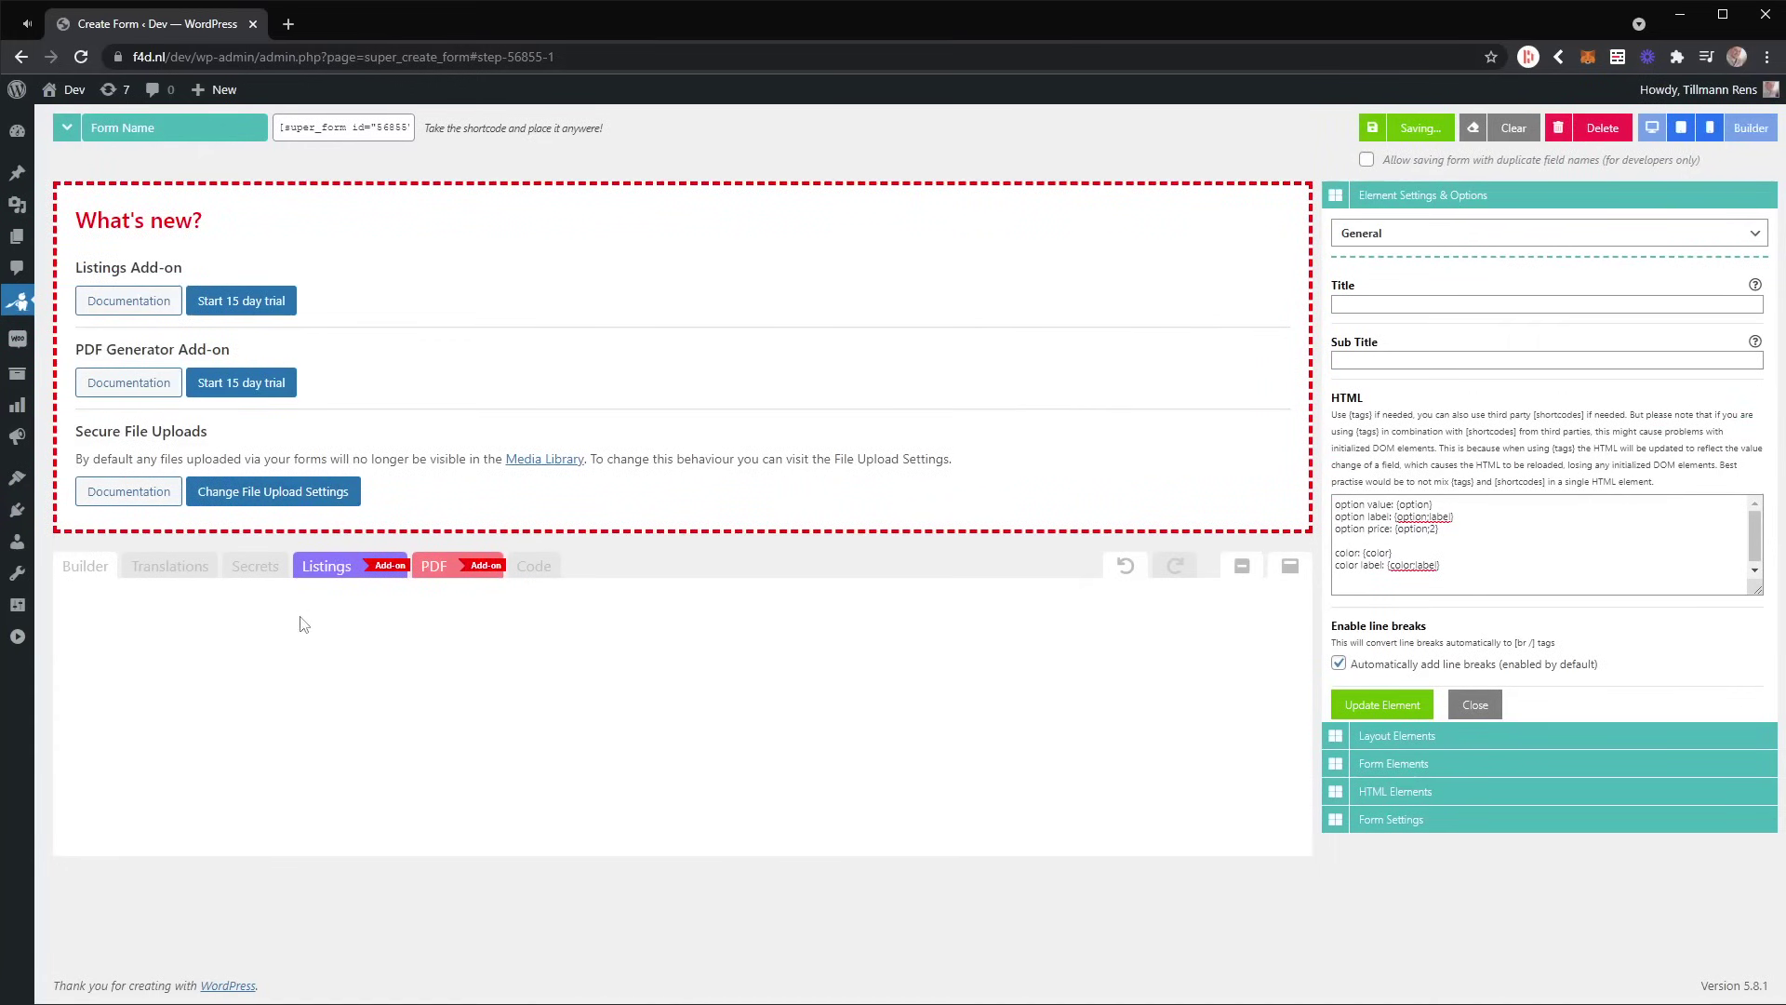
click(133, 740)
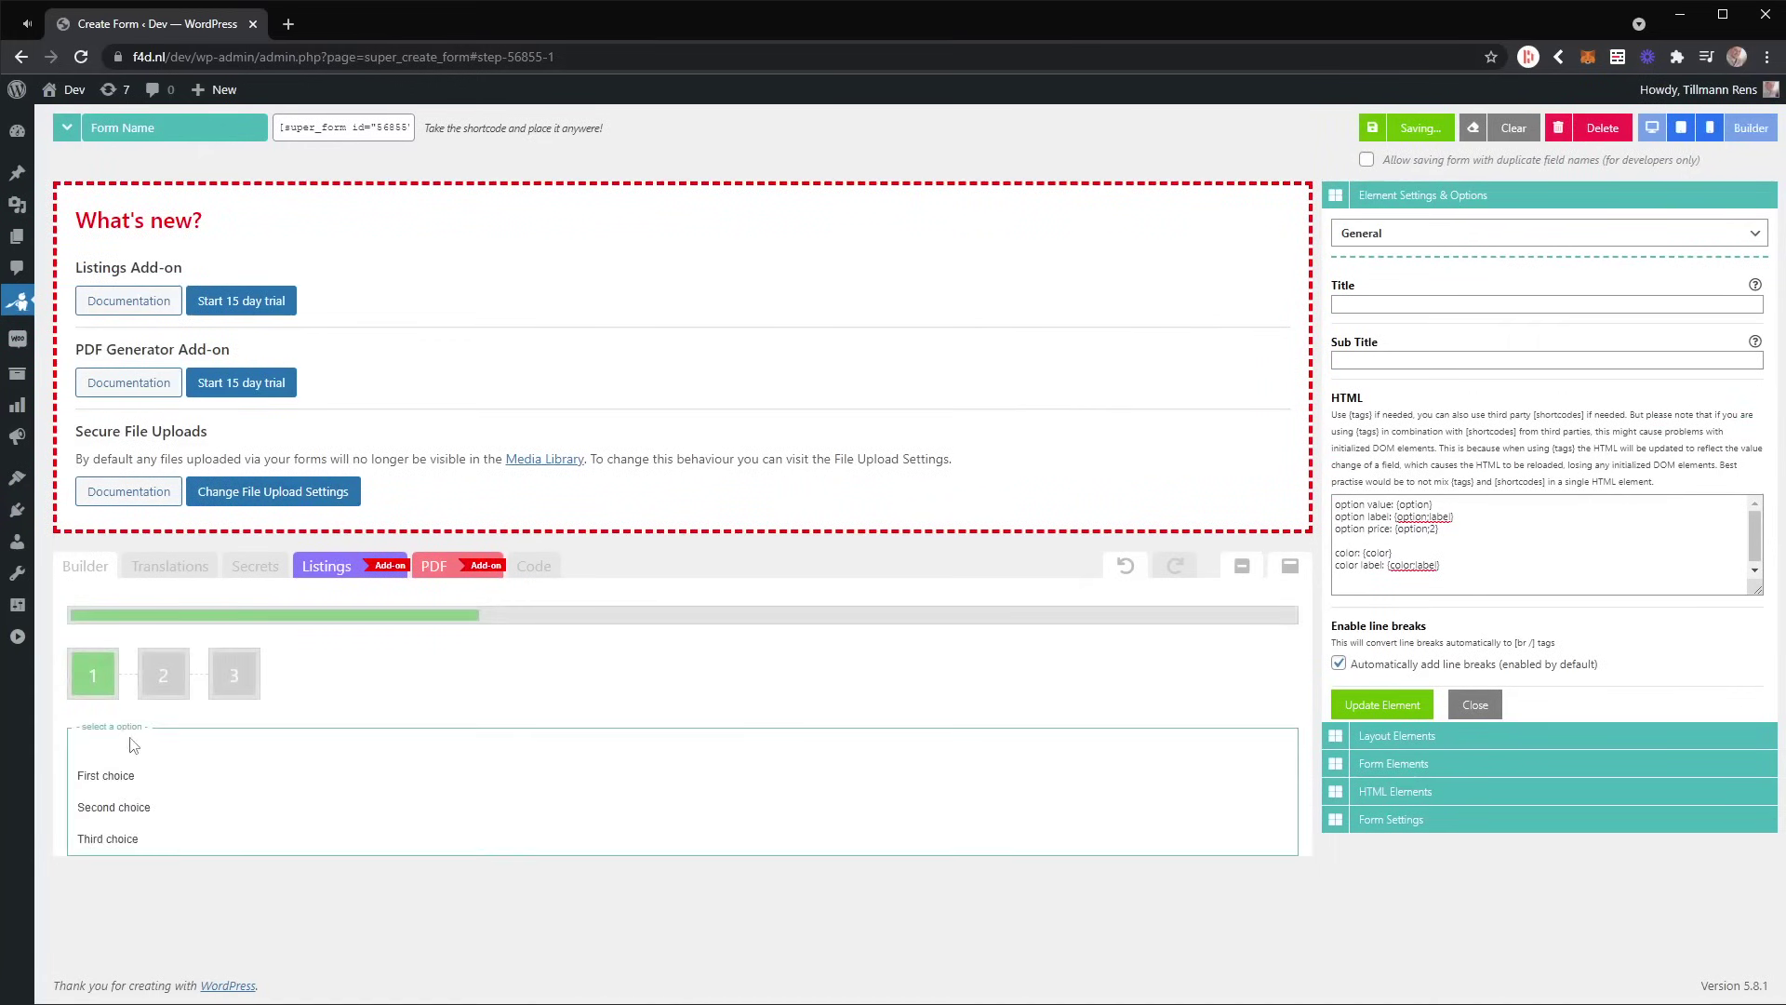
click(130, 786)
click(156, 690)
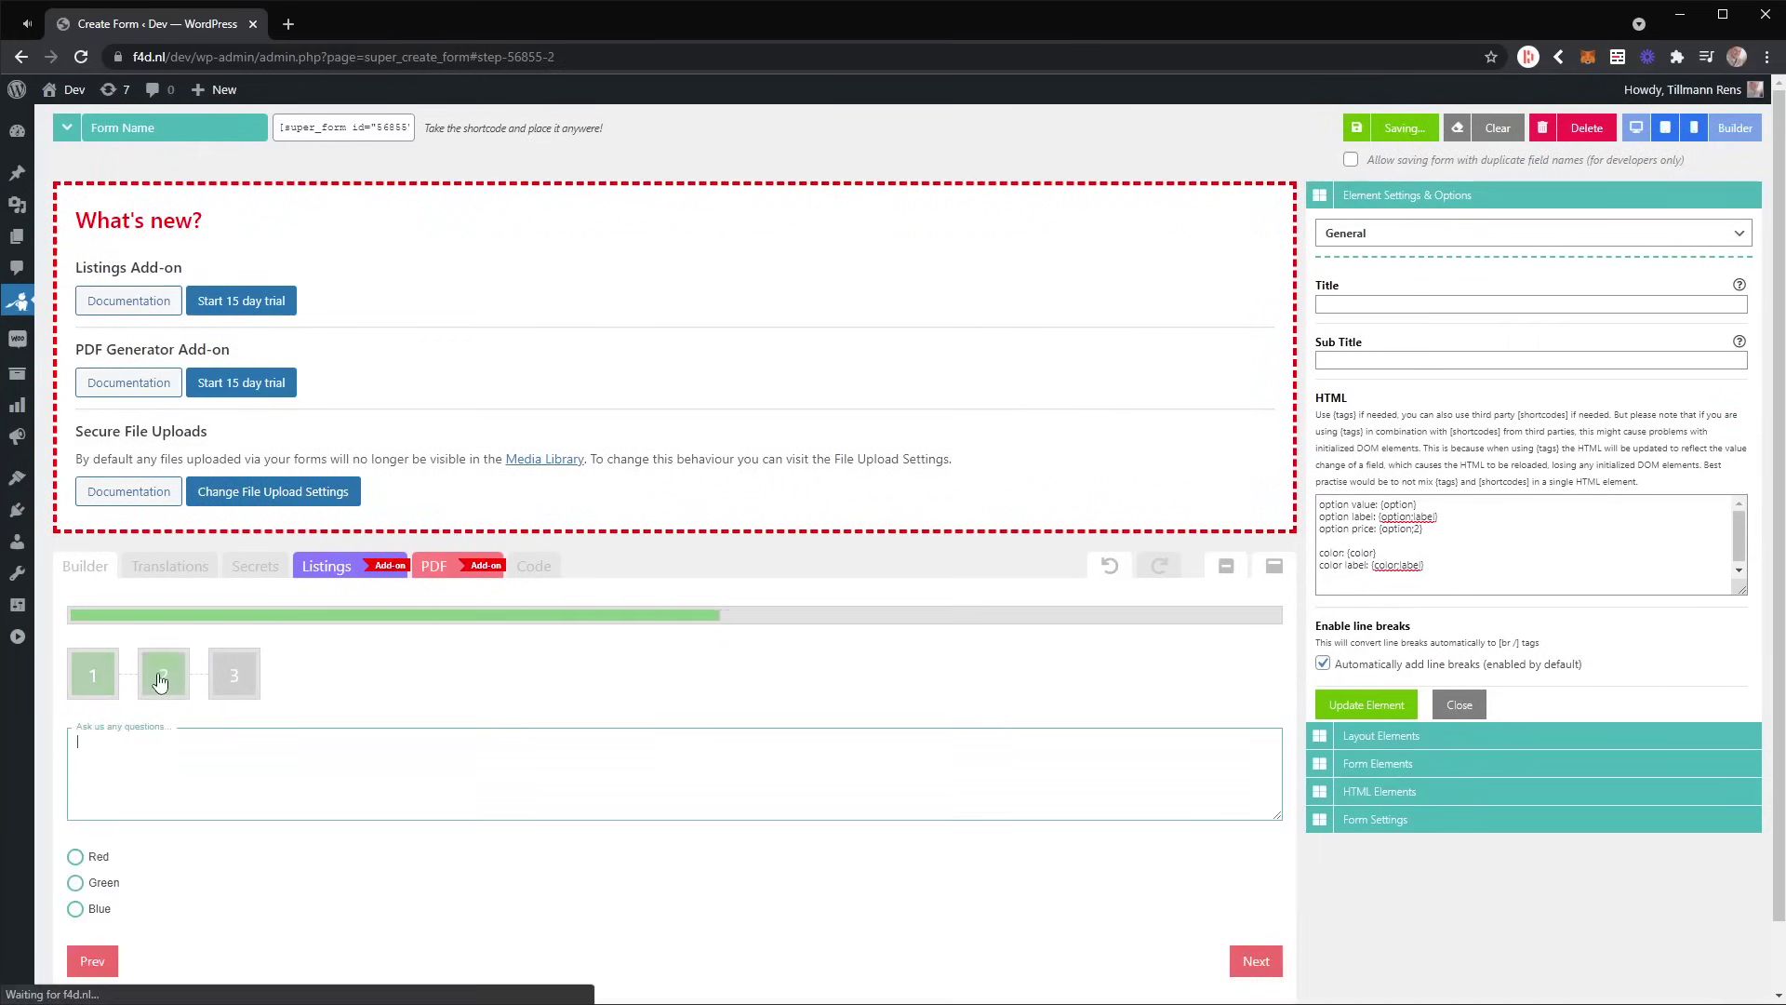
click(102, 911)
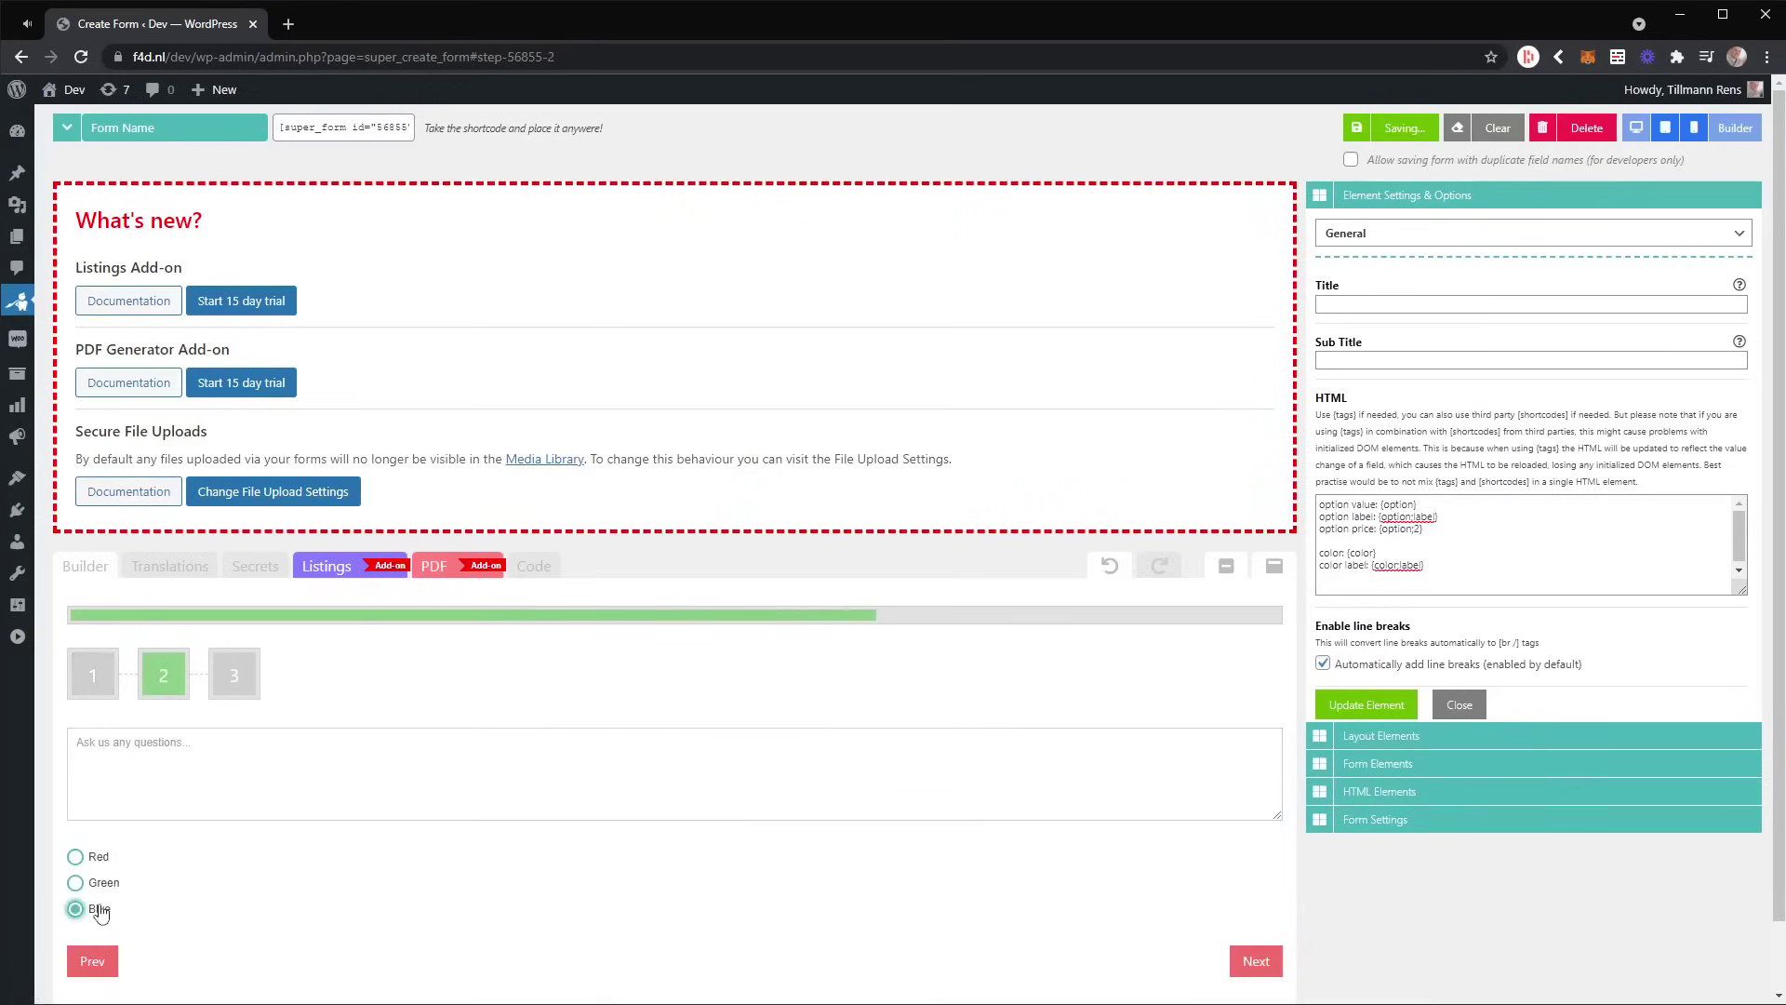
Test the Green and Red options in step 2, visit the other steps, and reselect First choice in step 1
key(Up)
key(Up)
key(Up)
scroll(207, 730, down, 1)
click(111, 809)
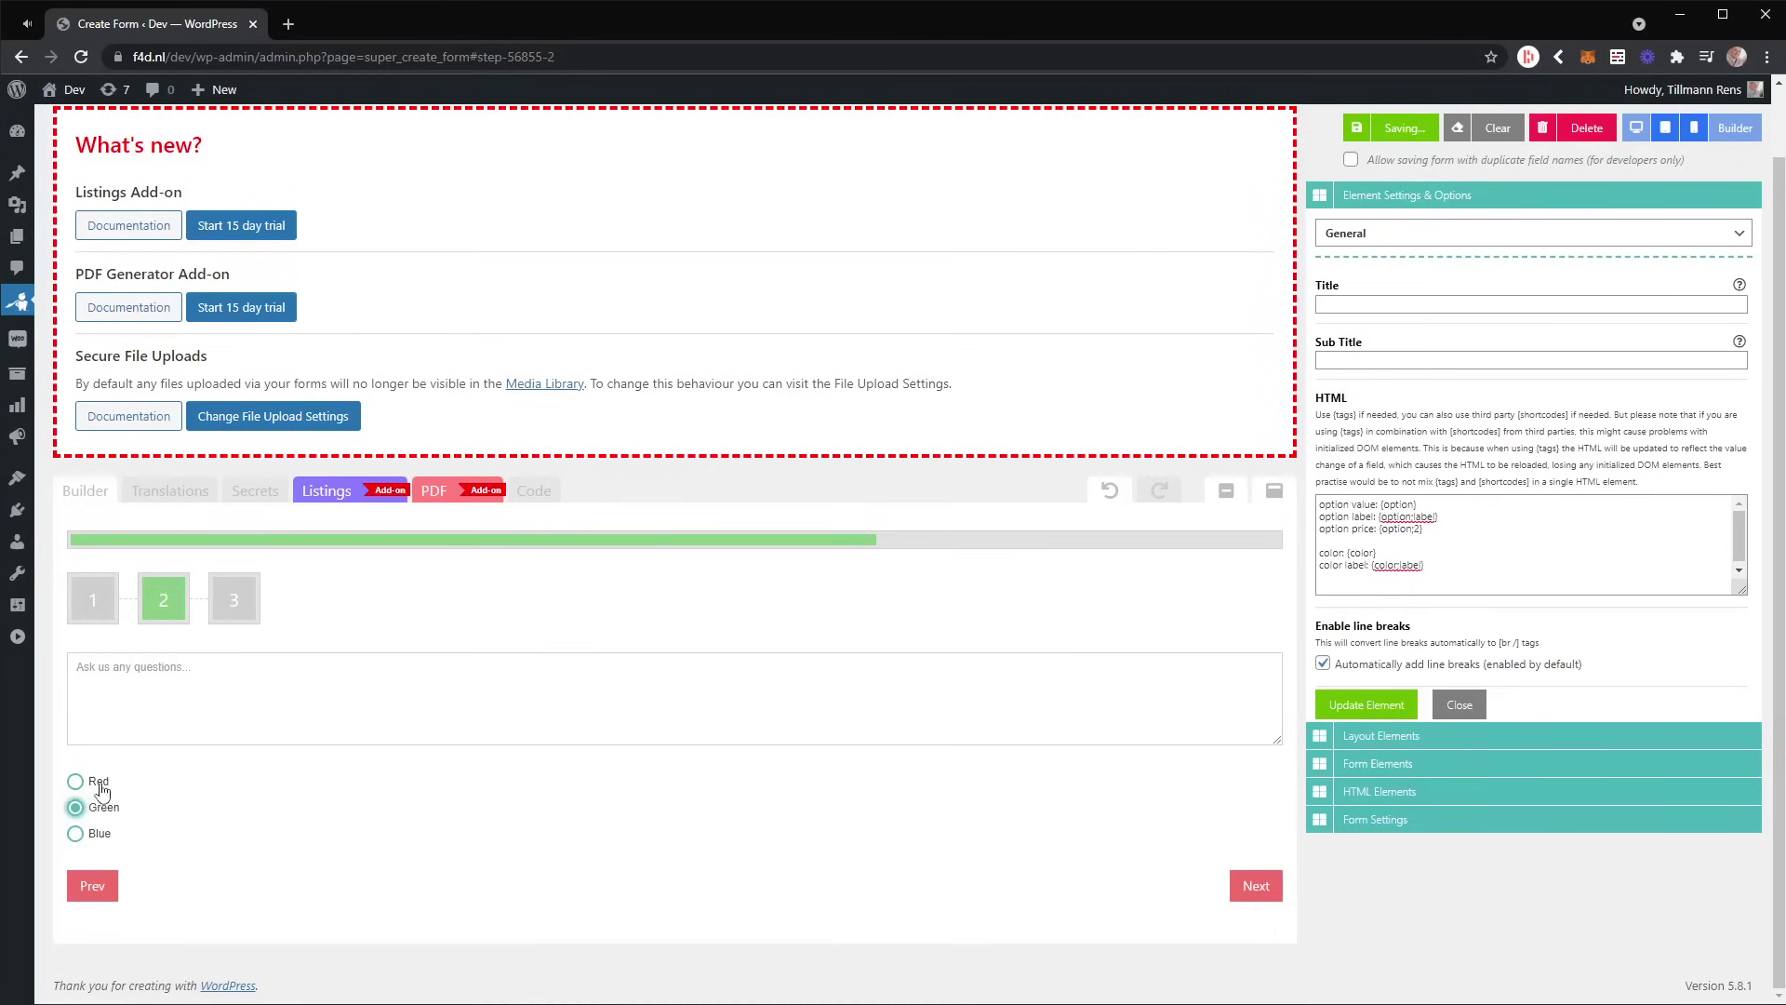
click(99, 783)
click(247, 607)
click(158, 669)
click(102, 685)
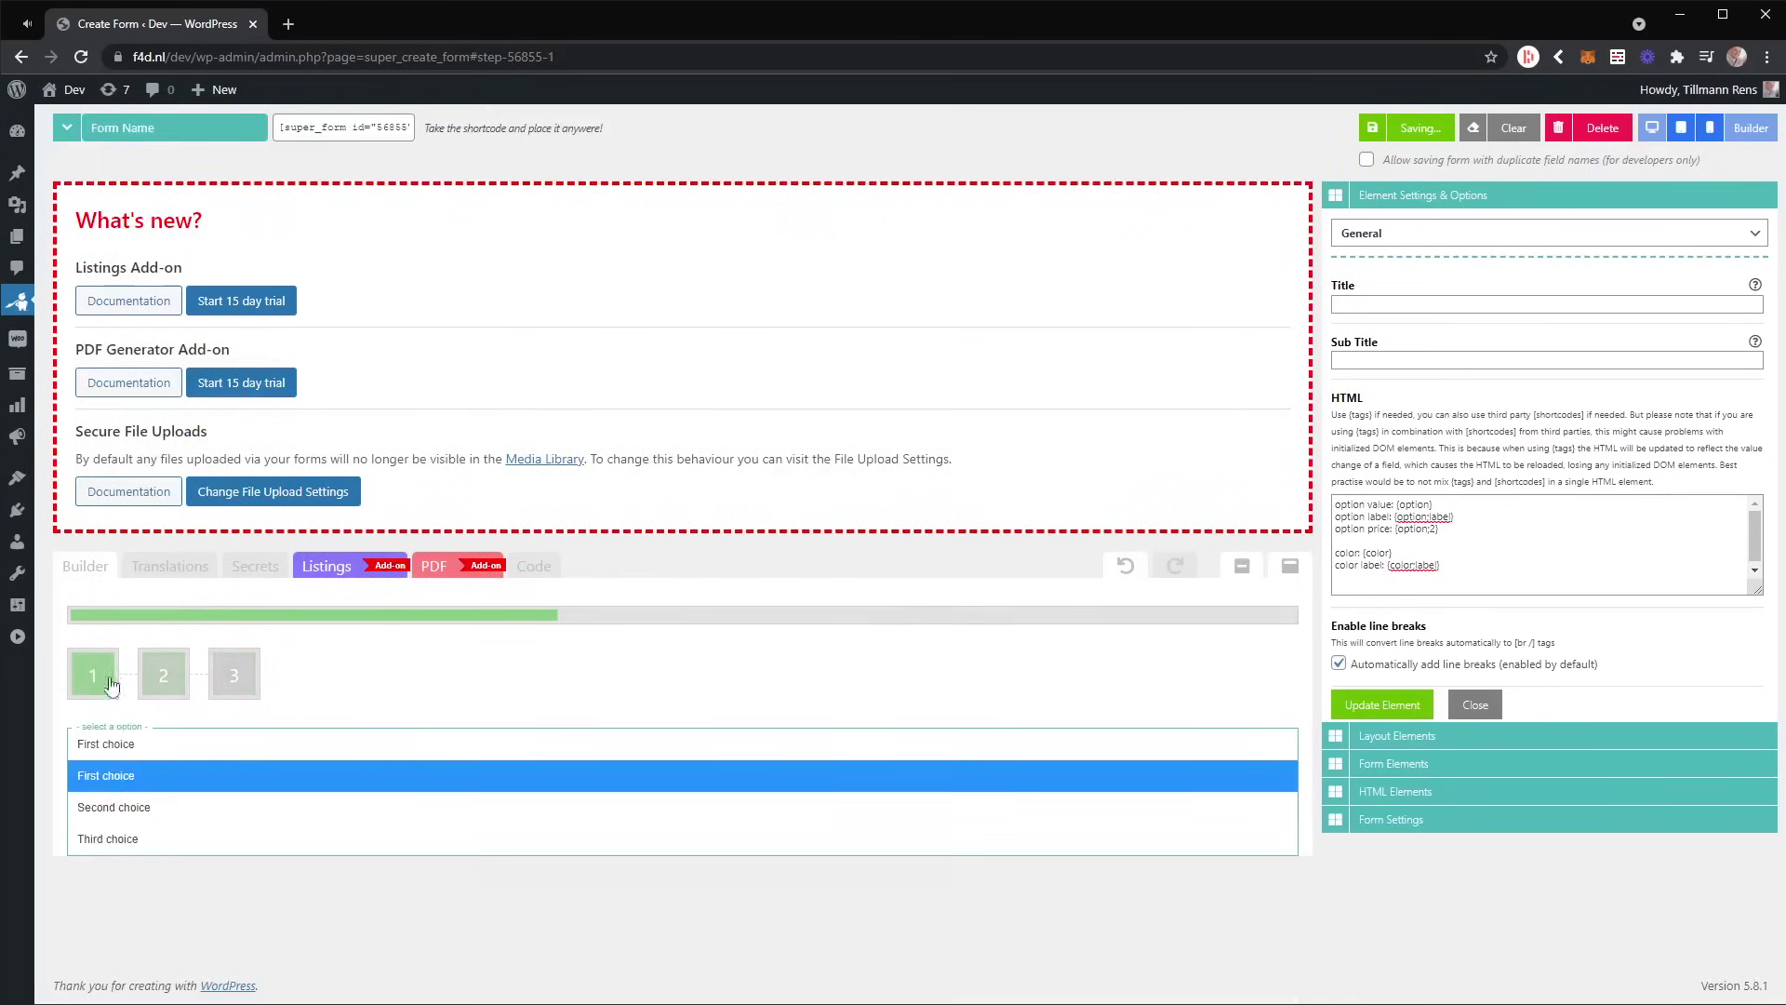
click(152, 773)
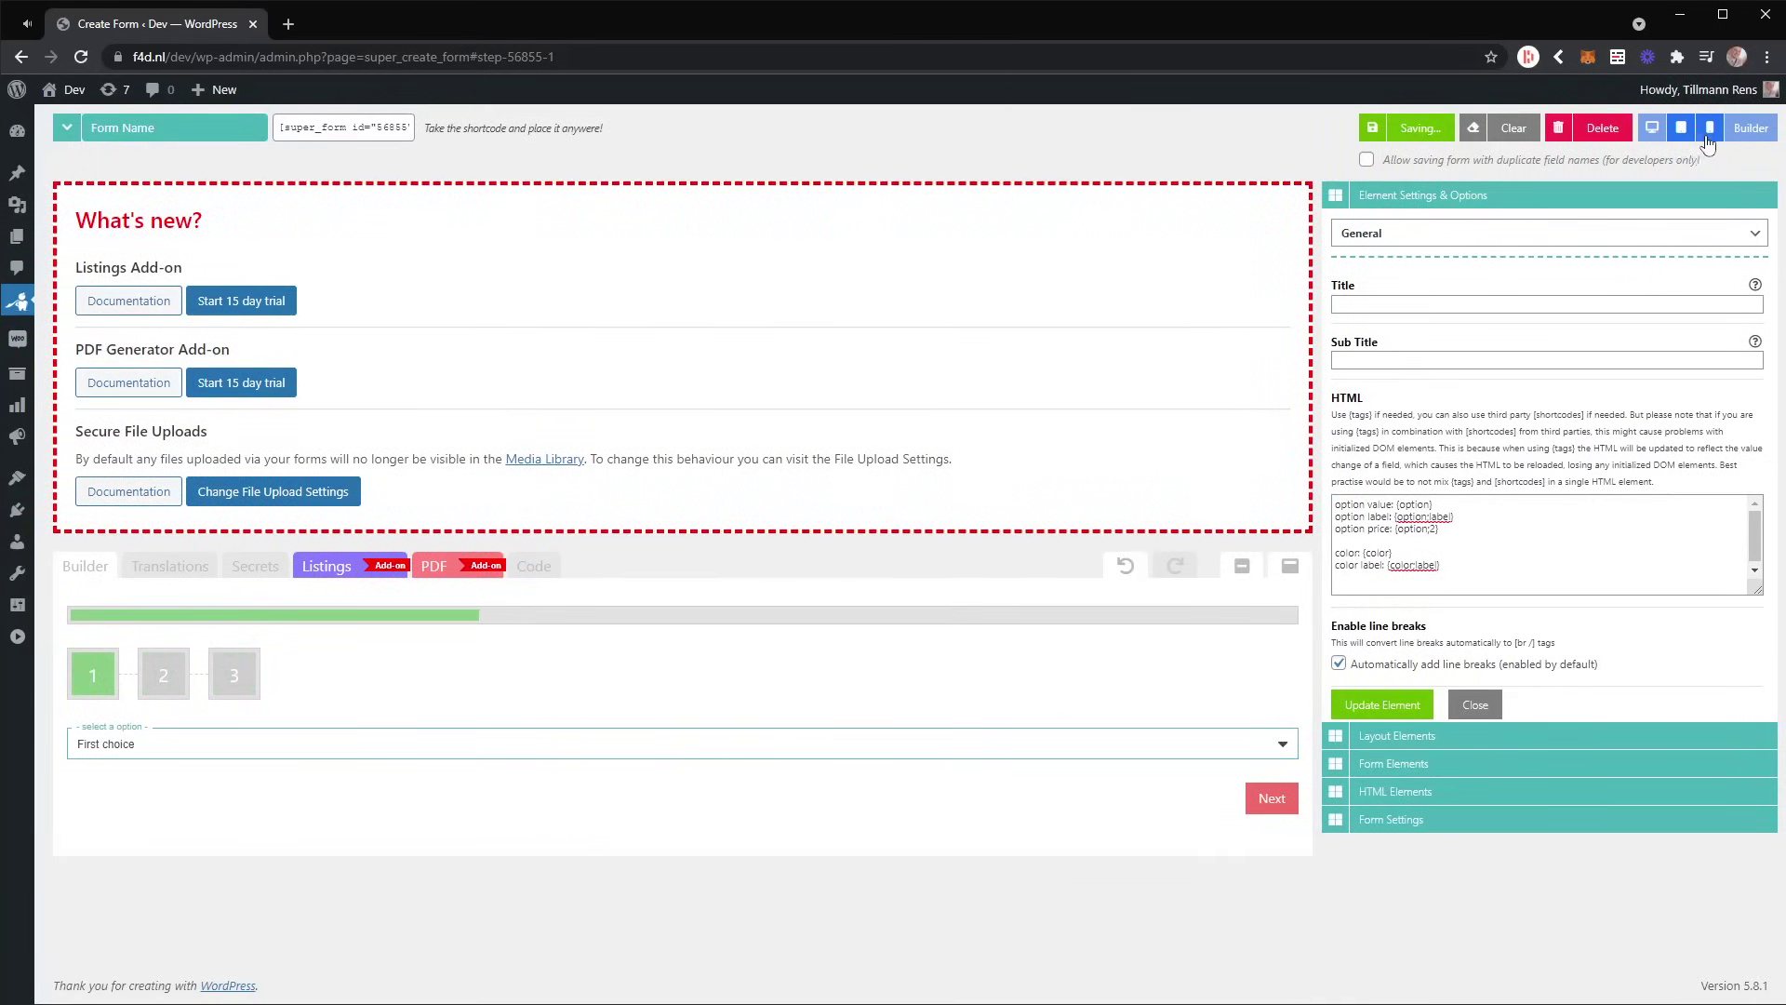
Return to the builder and open the Conditional Logic settings of the column containing the tabs
click(1751, 127)
scroll(339, 650, down, 4)
scroll(339, 650, down, 2)
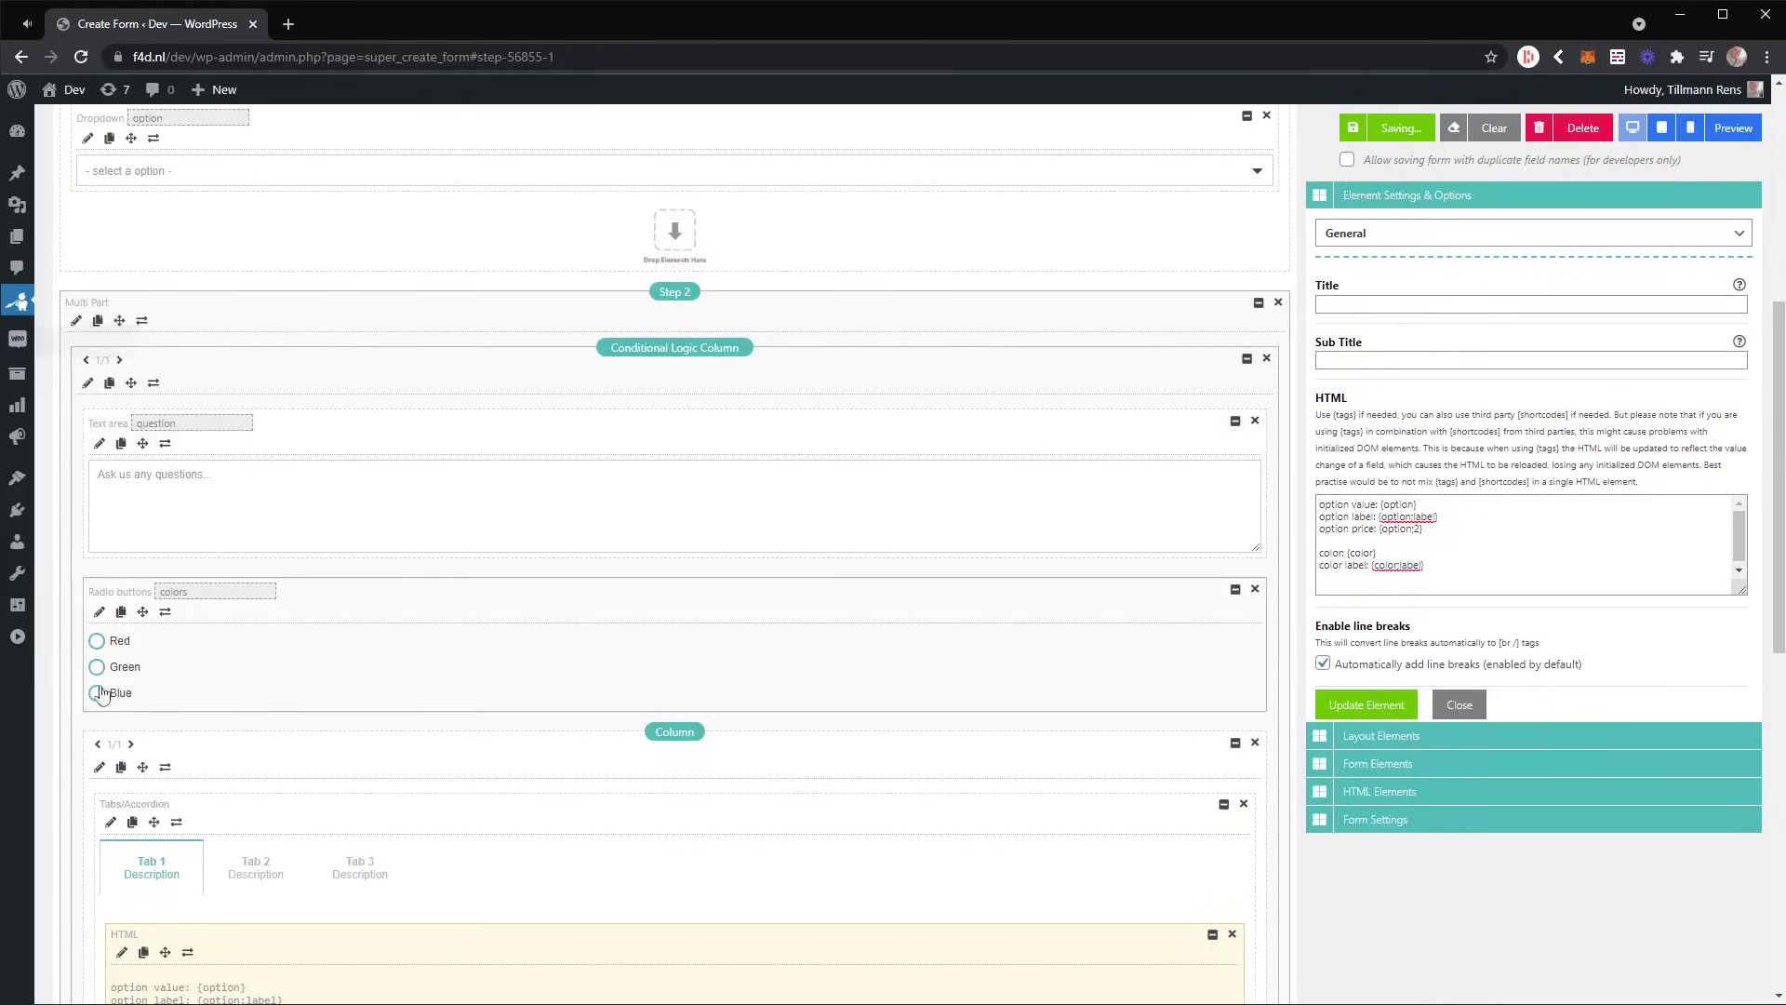
click(99, 769)
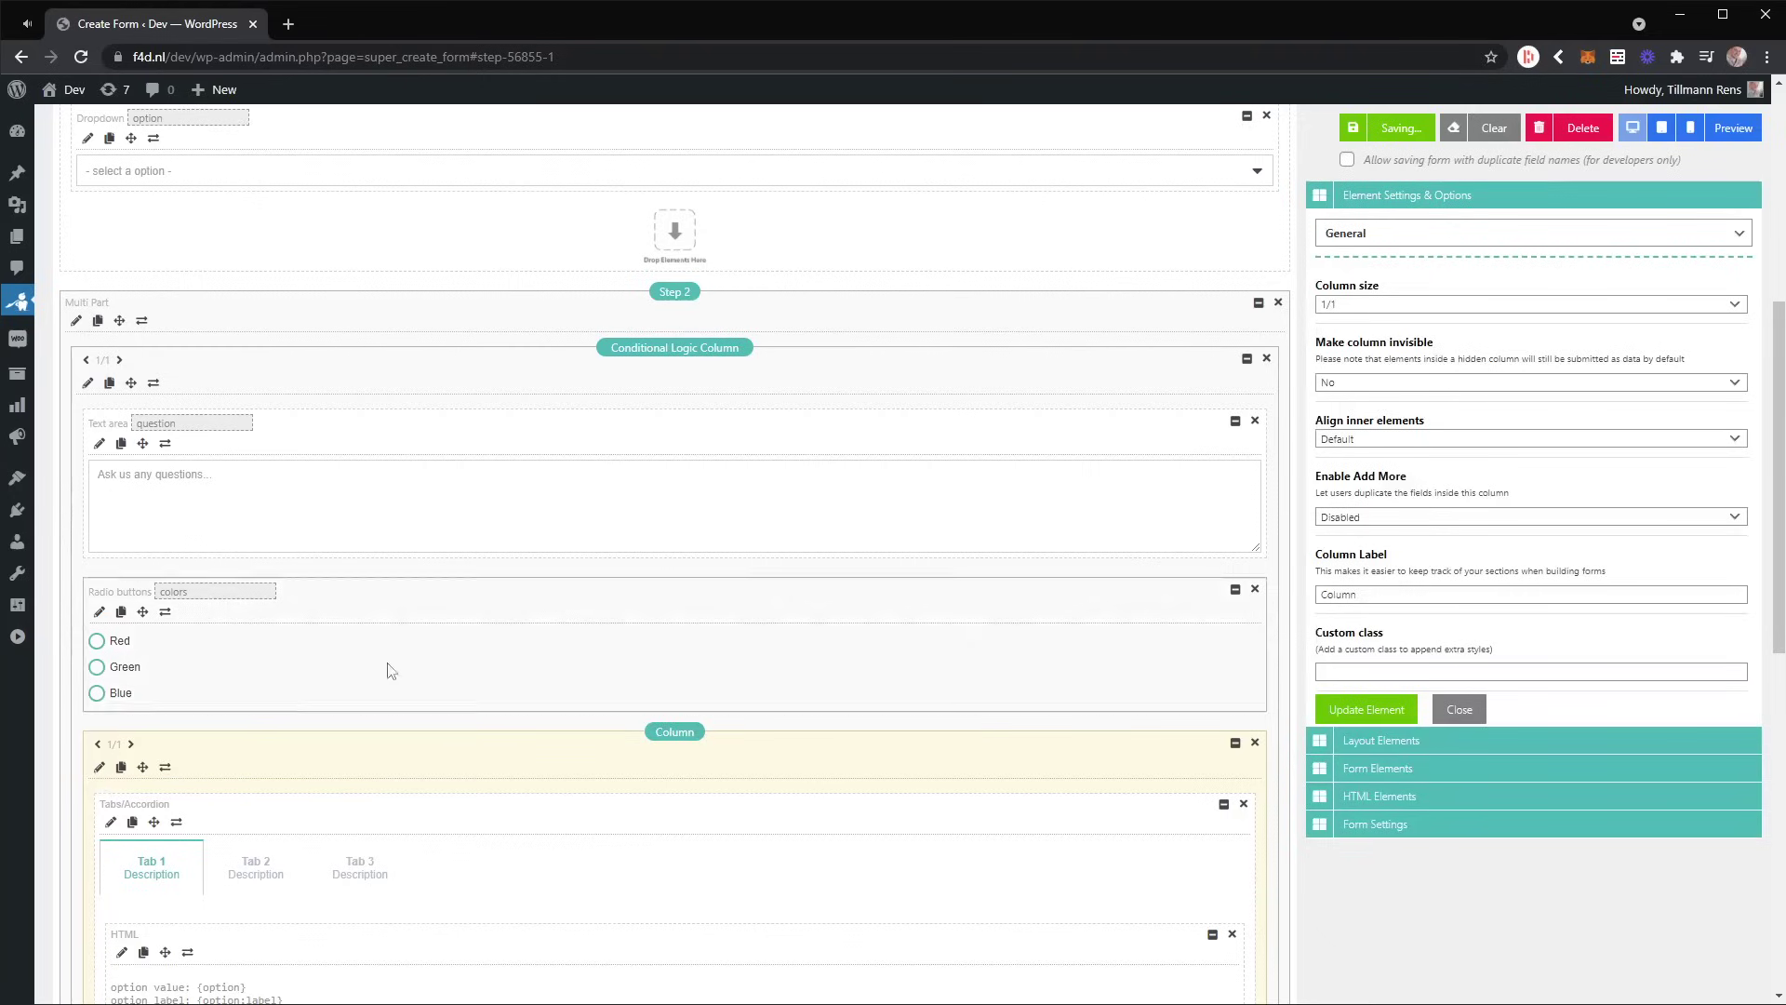
click(1376, 233)
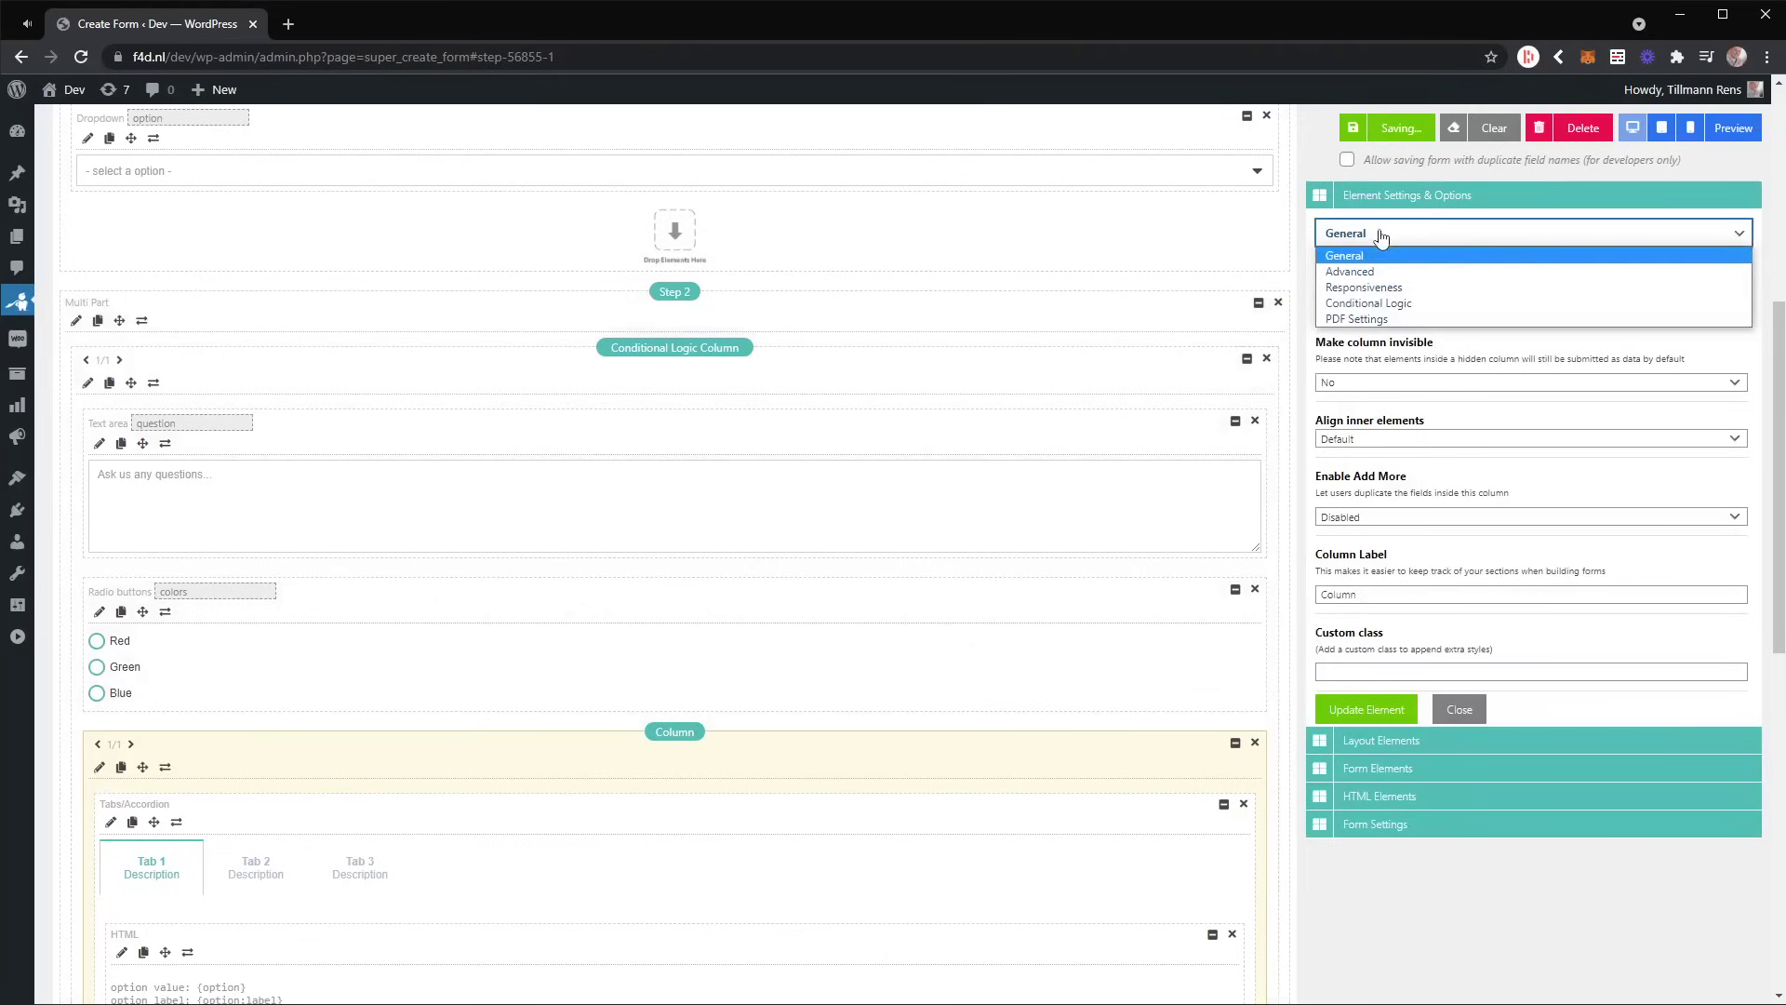
click(1382, 305)
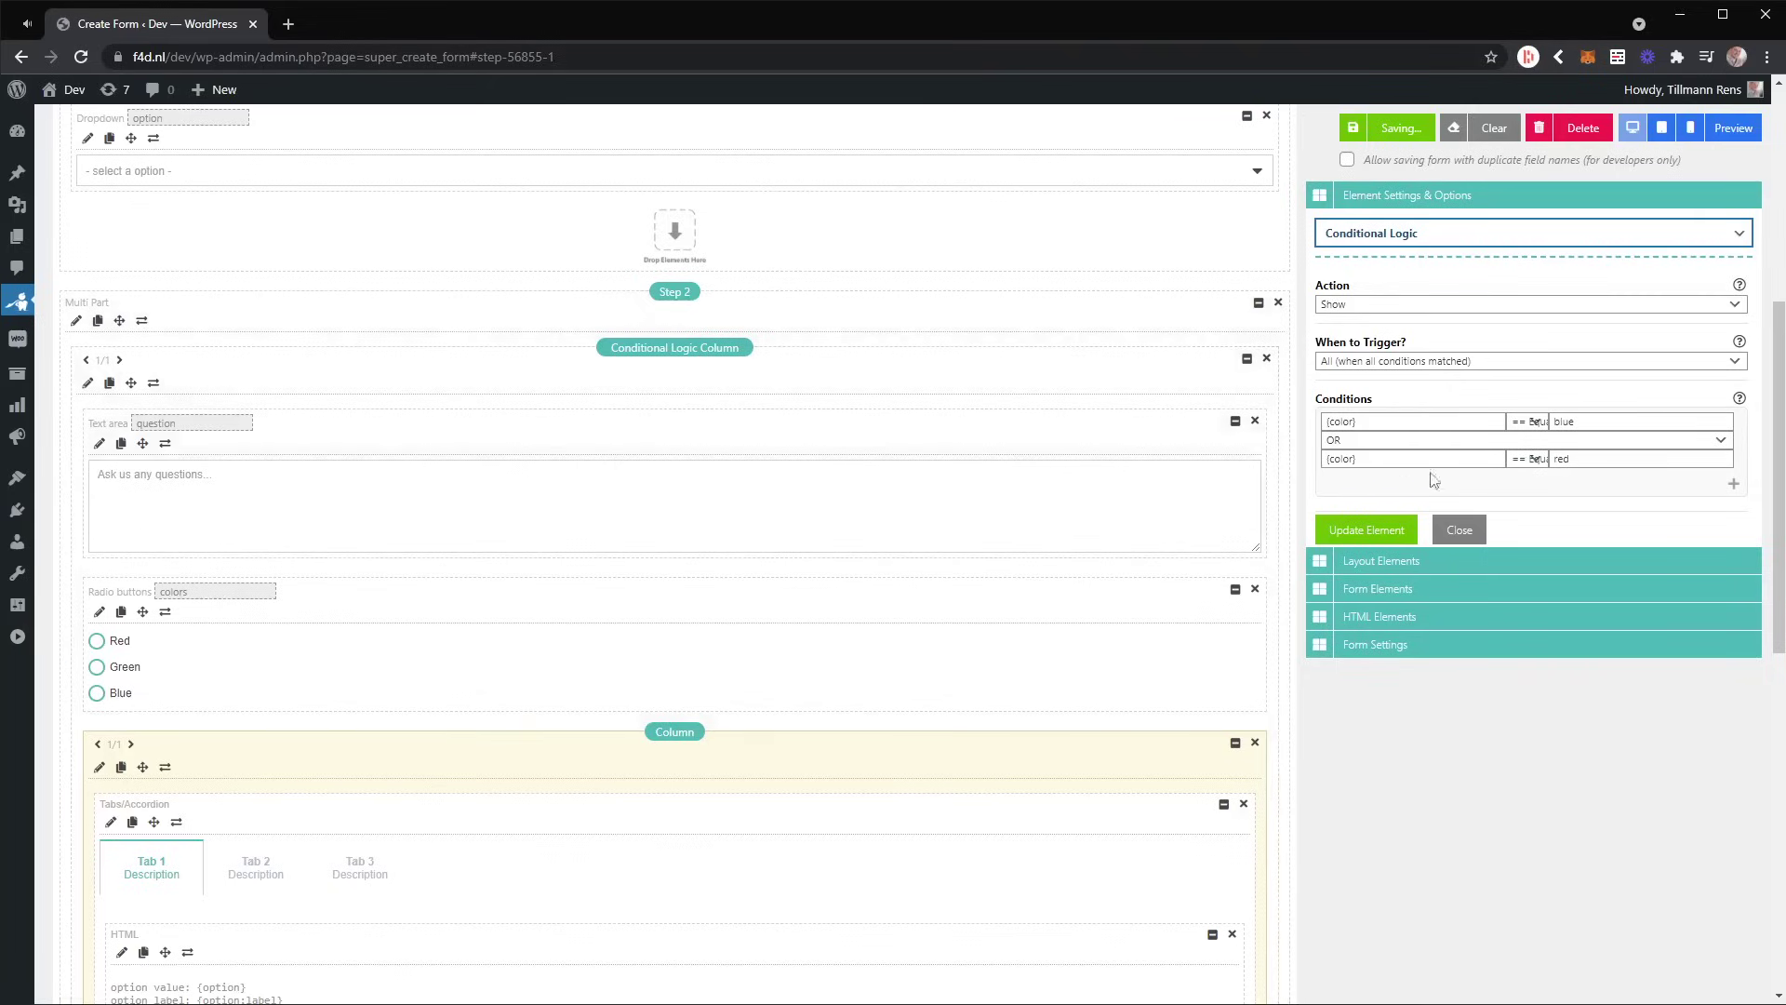
Change the field tag to {colors} in both the blue and red conditions and update the column element
click(1354, 422)
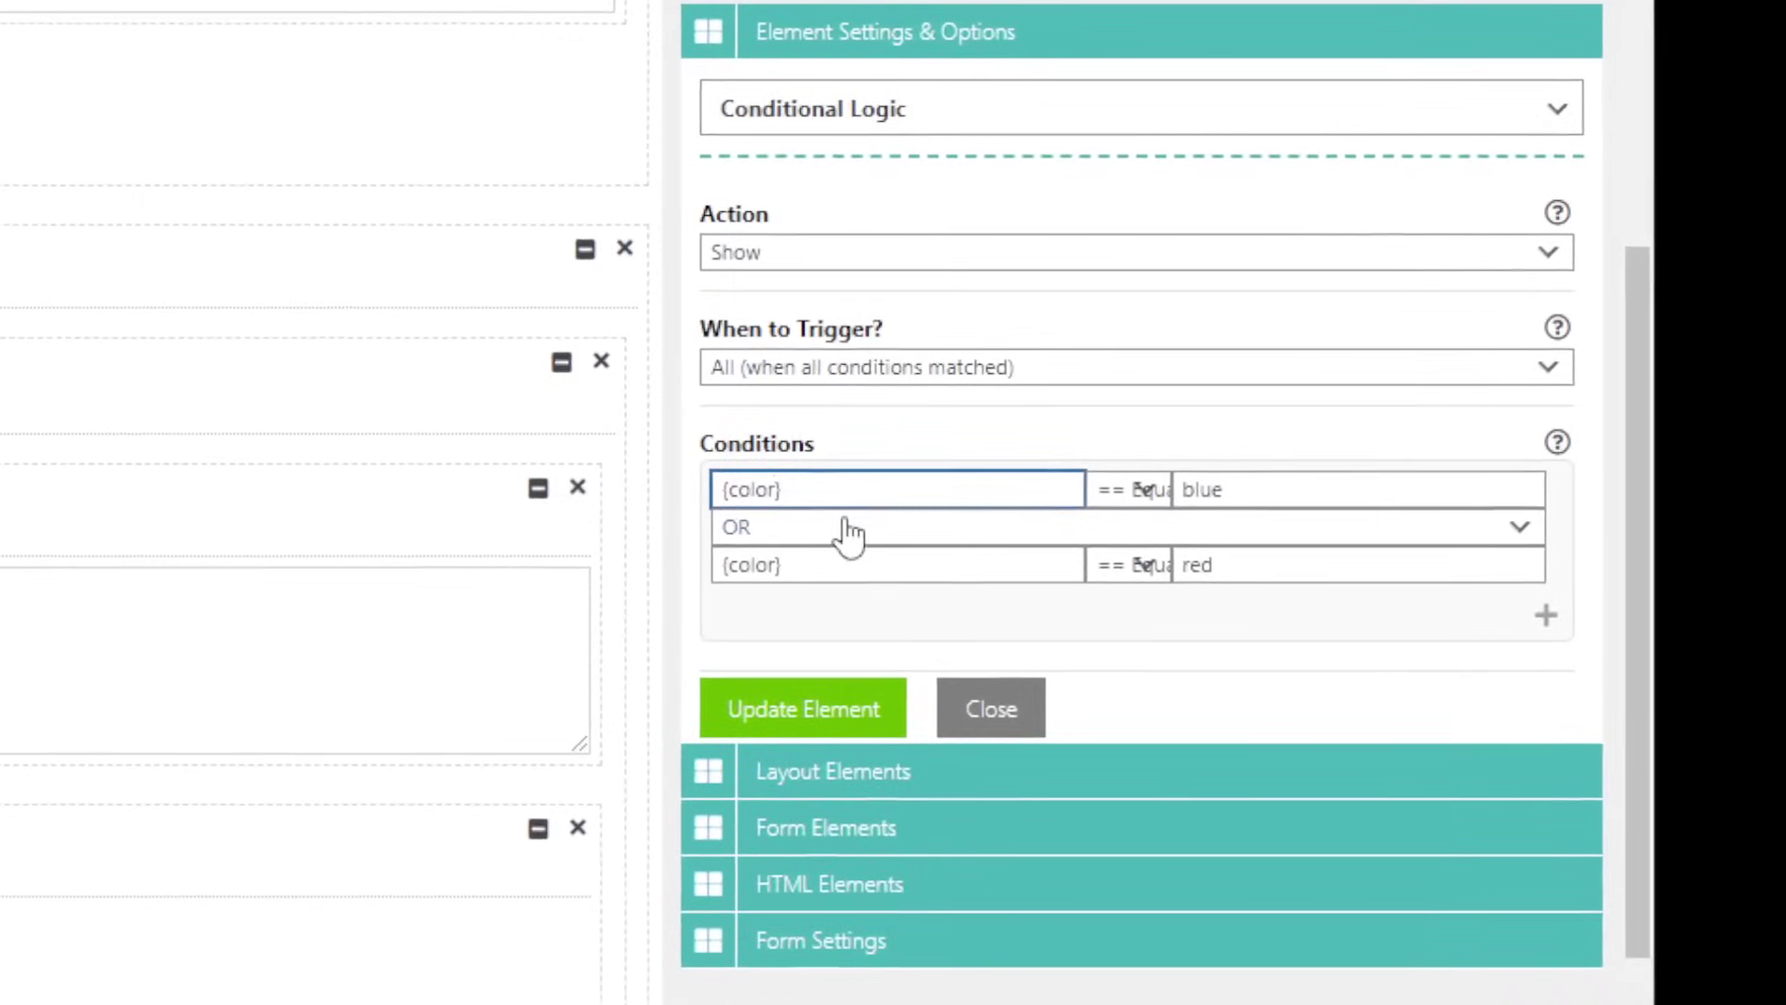
text(s)
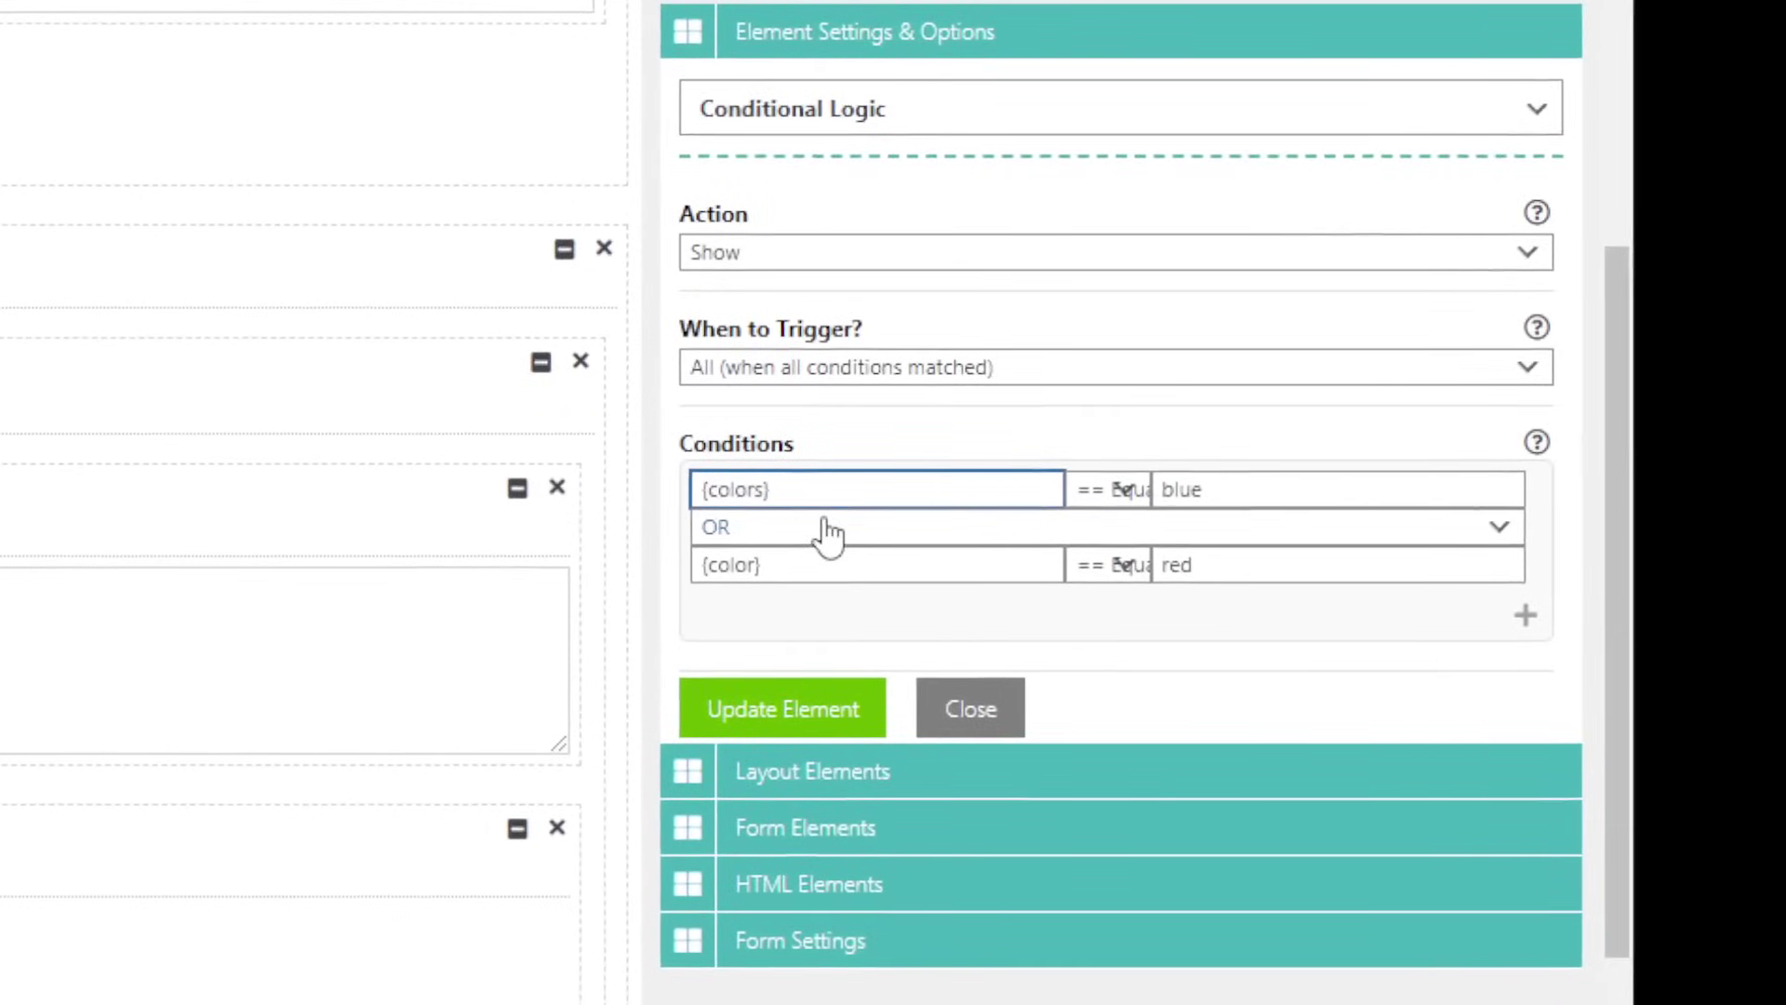
click(743, 569)
double_click(742, 569)
text(col)
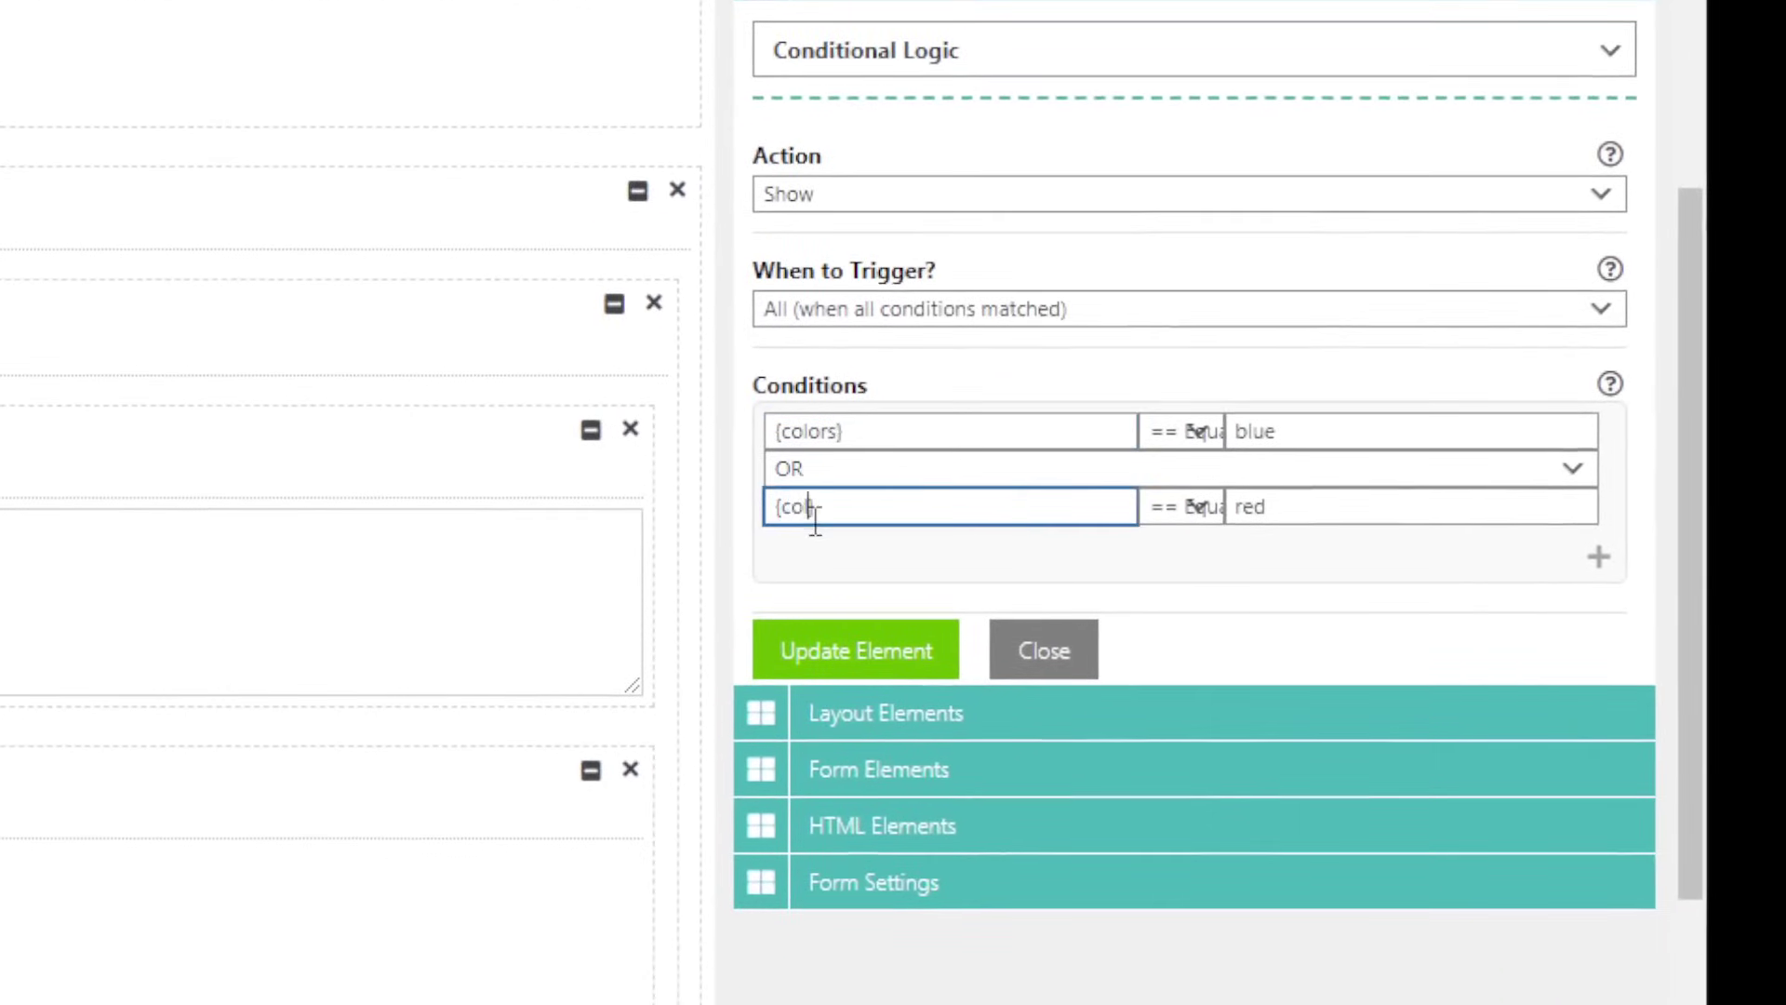
text(ors)
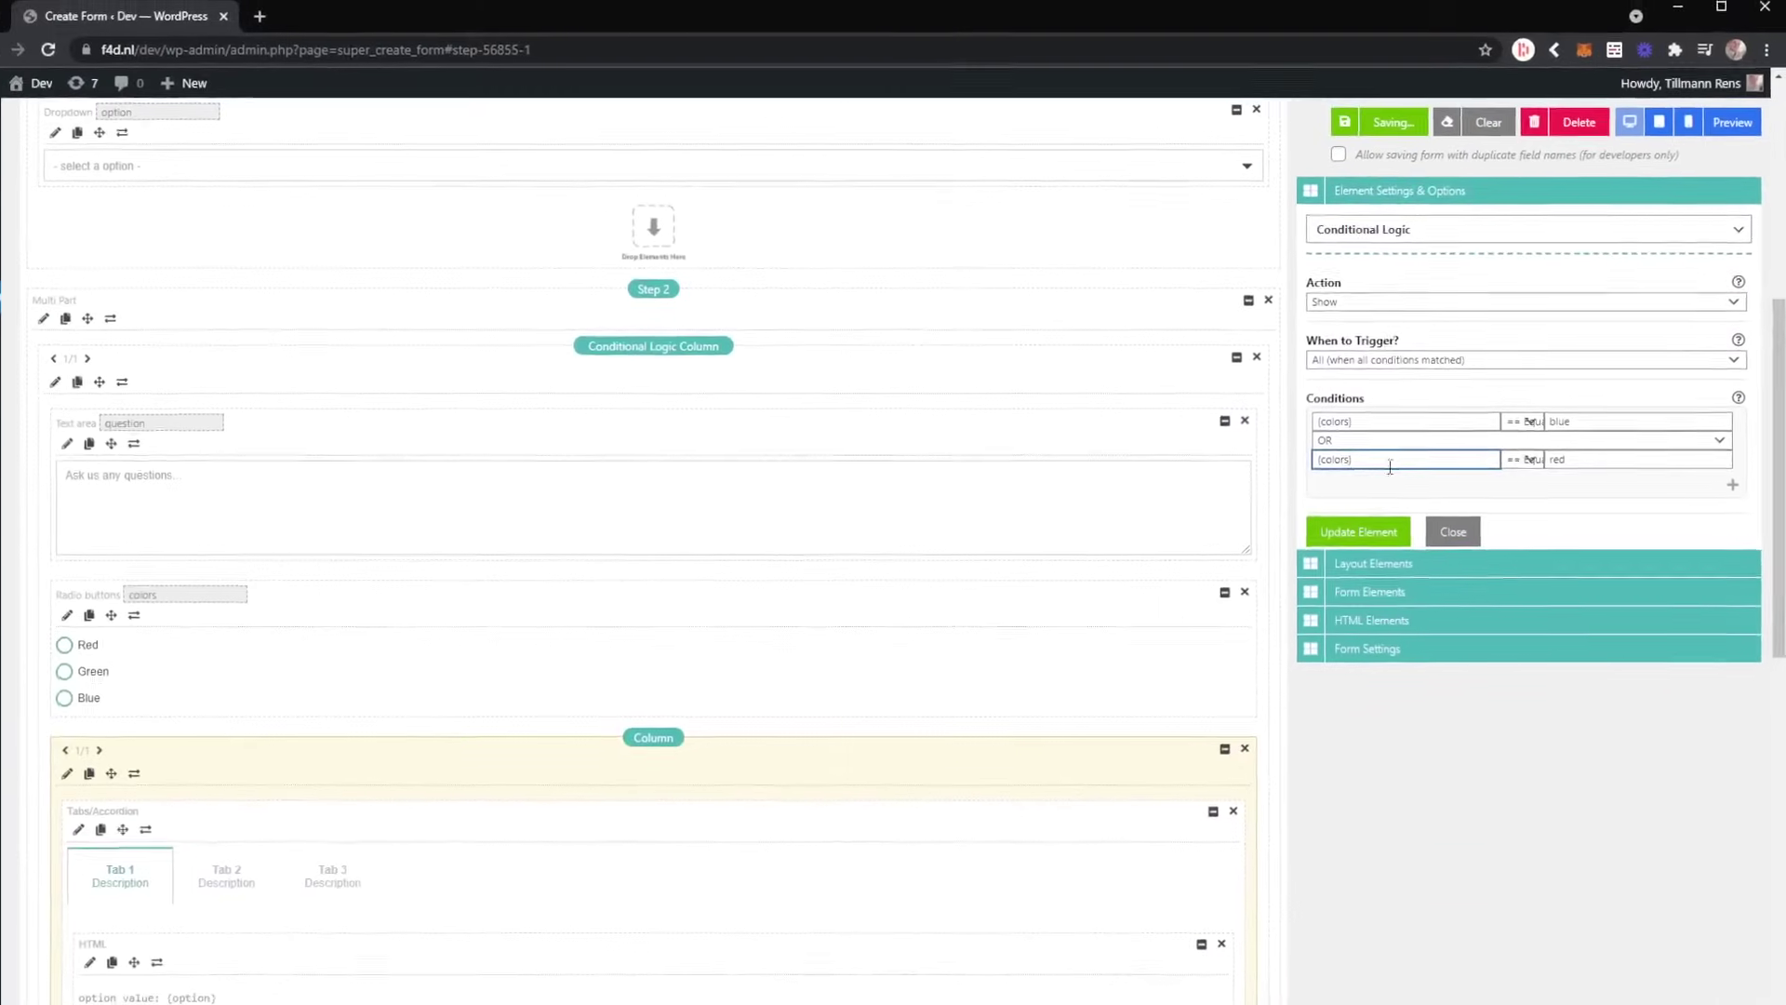
click(1358, 532)
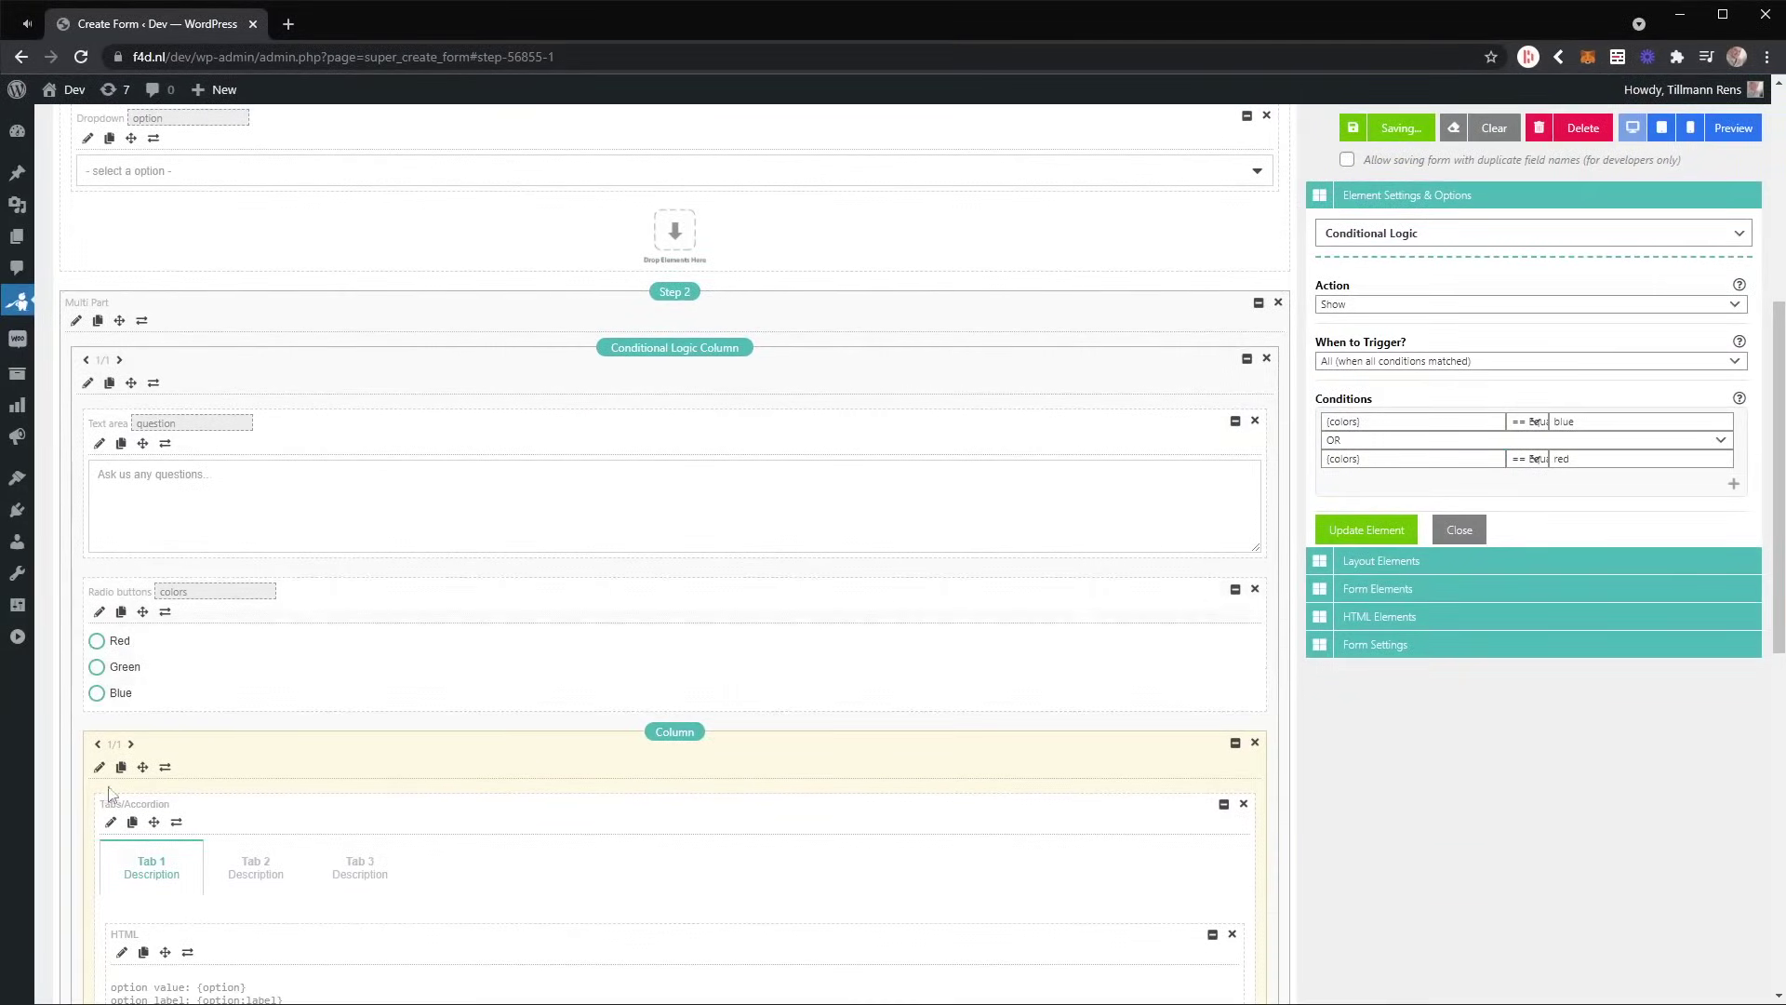
Open the General settings of the HTML element in Tab 1 and enlarge its HTML text box
scroll(116, 818, down, 4)
click(122, 580)
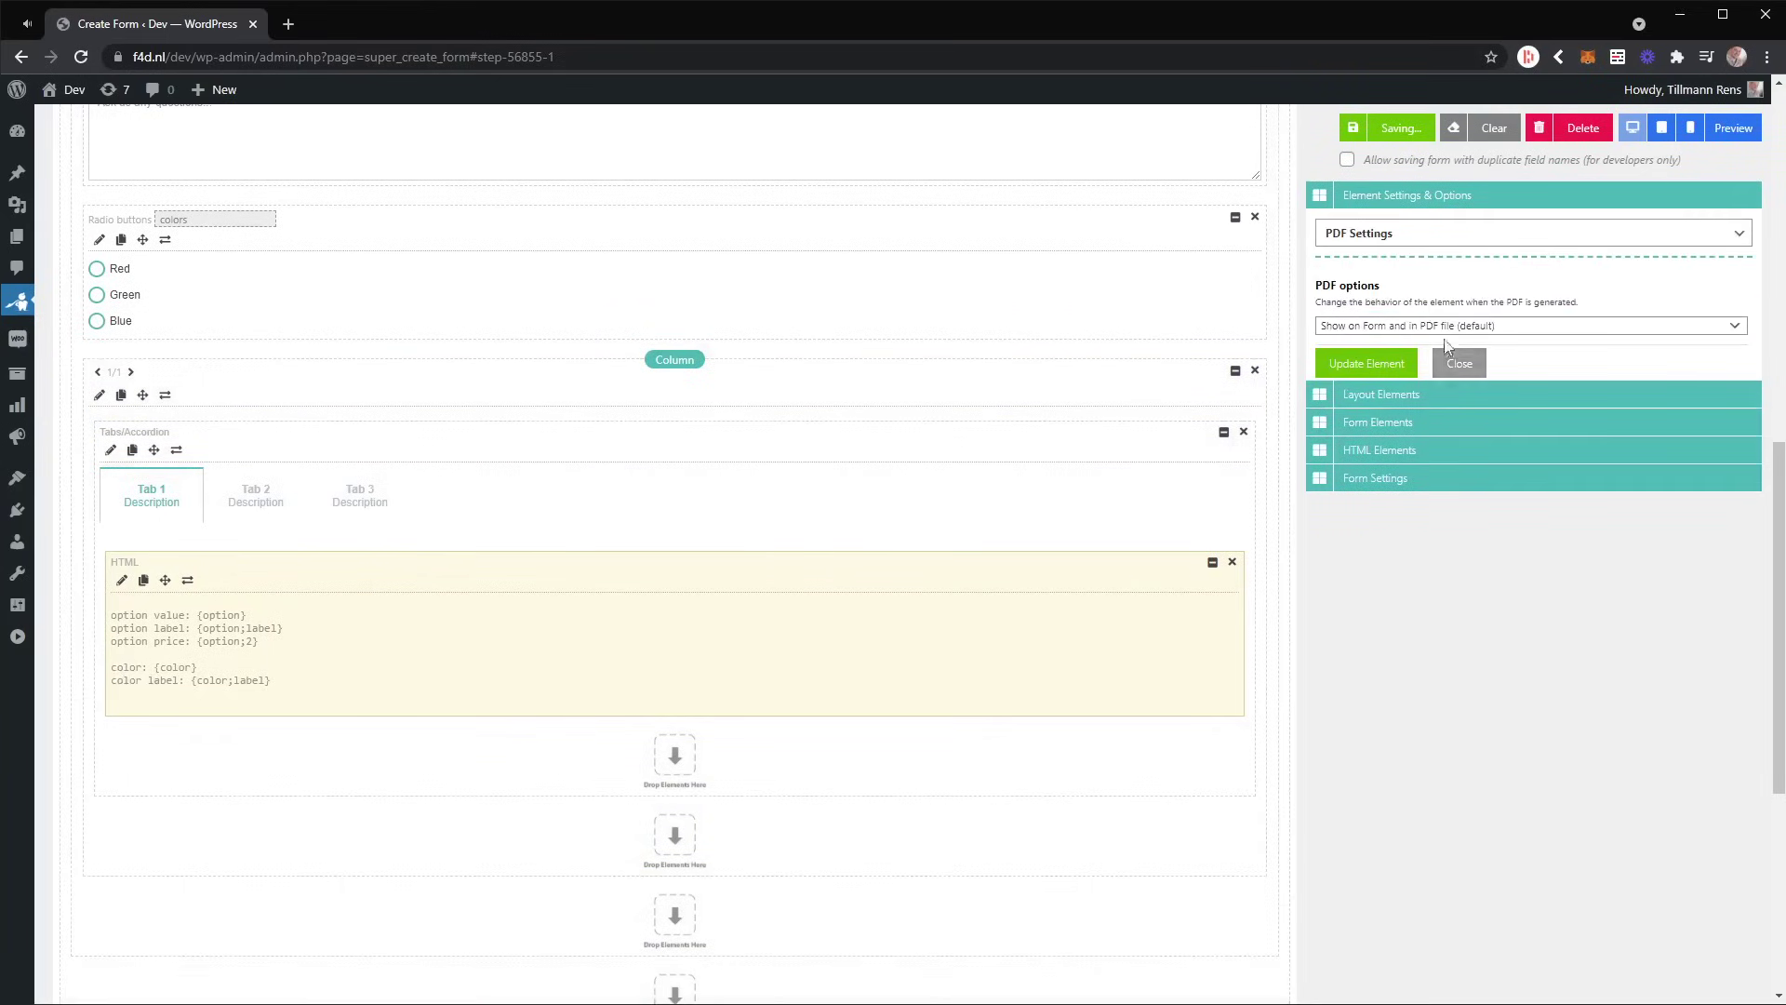
click(1401, 243)
click(1377, 253)
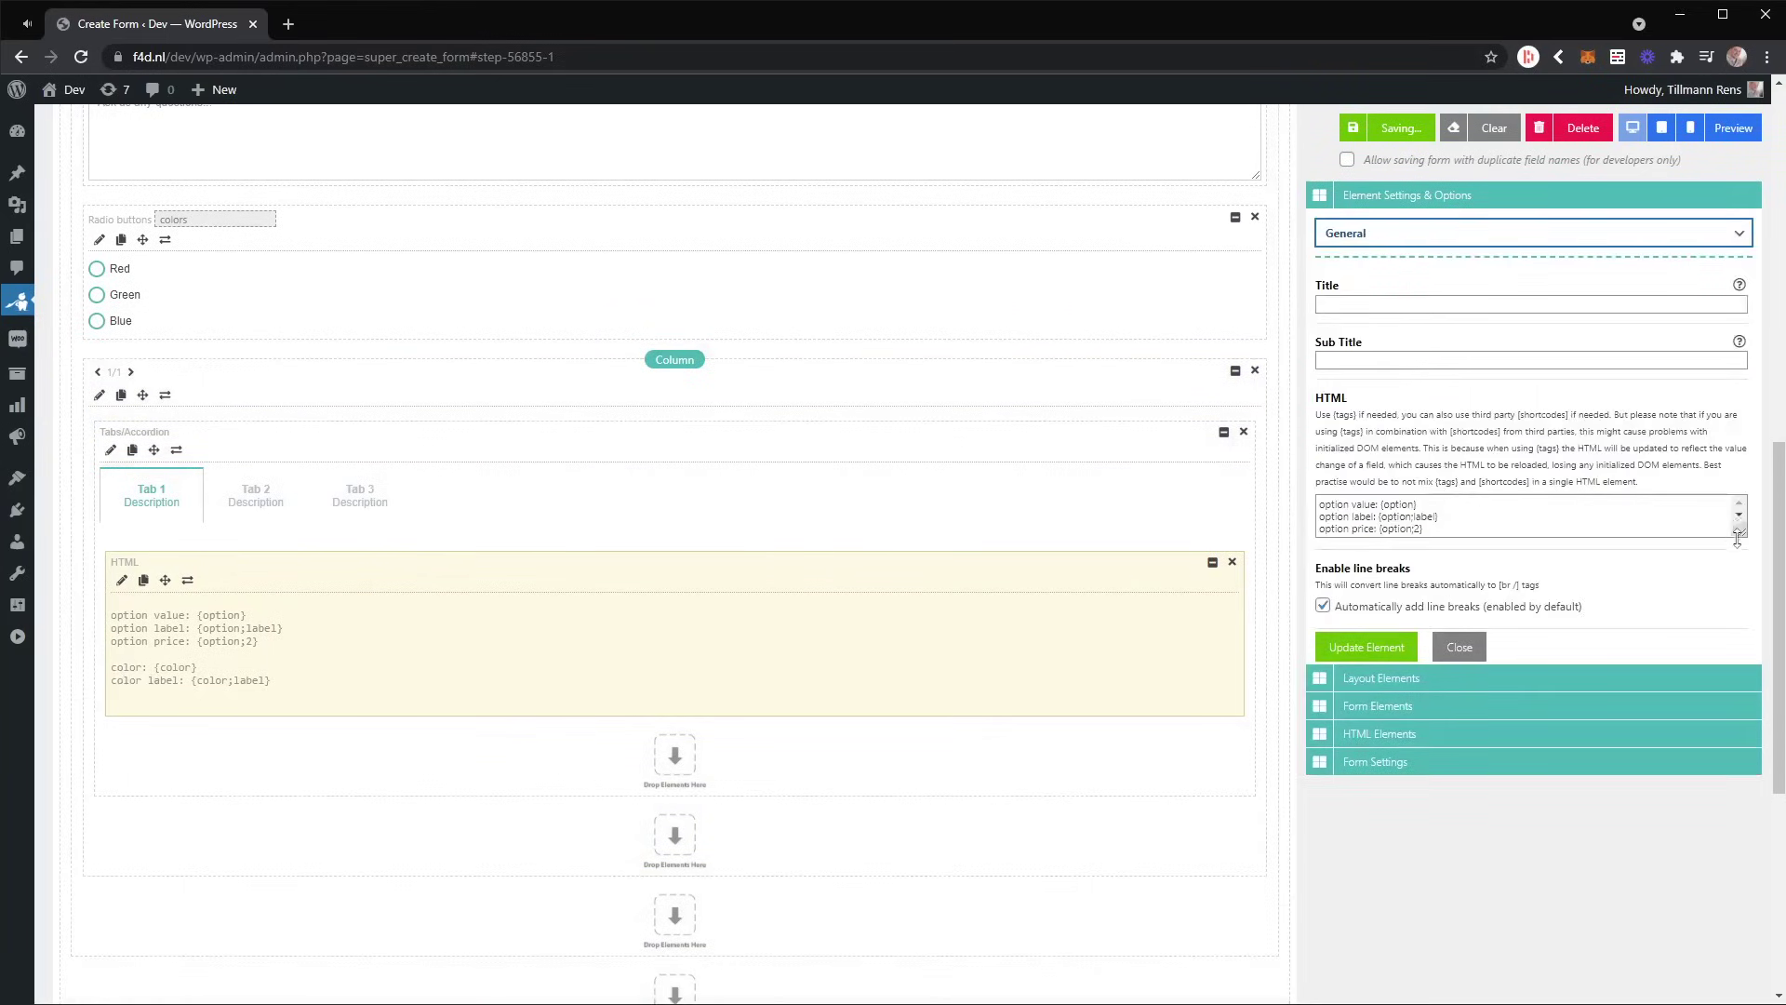
drag(1736, 538, 1743, 640)
Replace the tag in the "color:" line of the HTML text with {colors}
click(1334, 549)
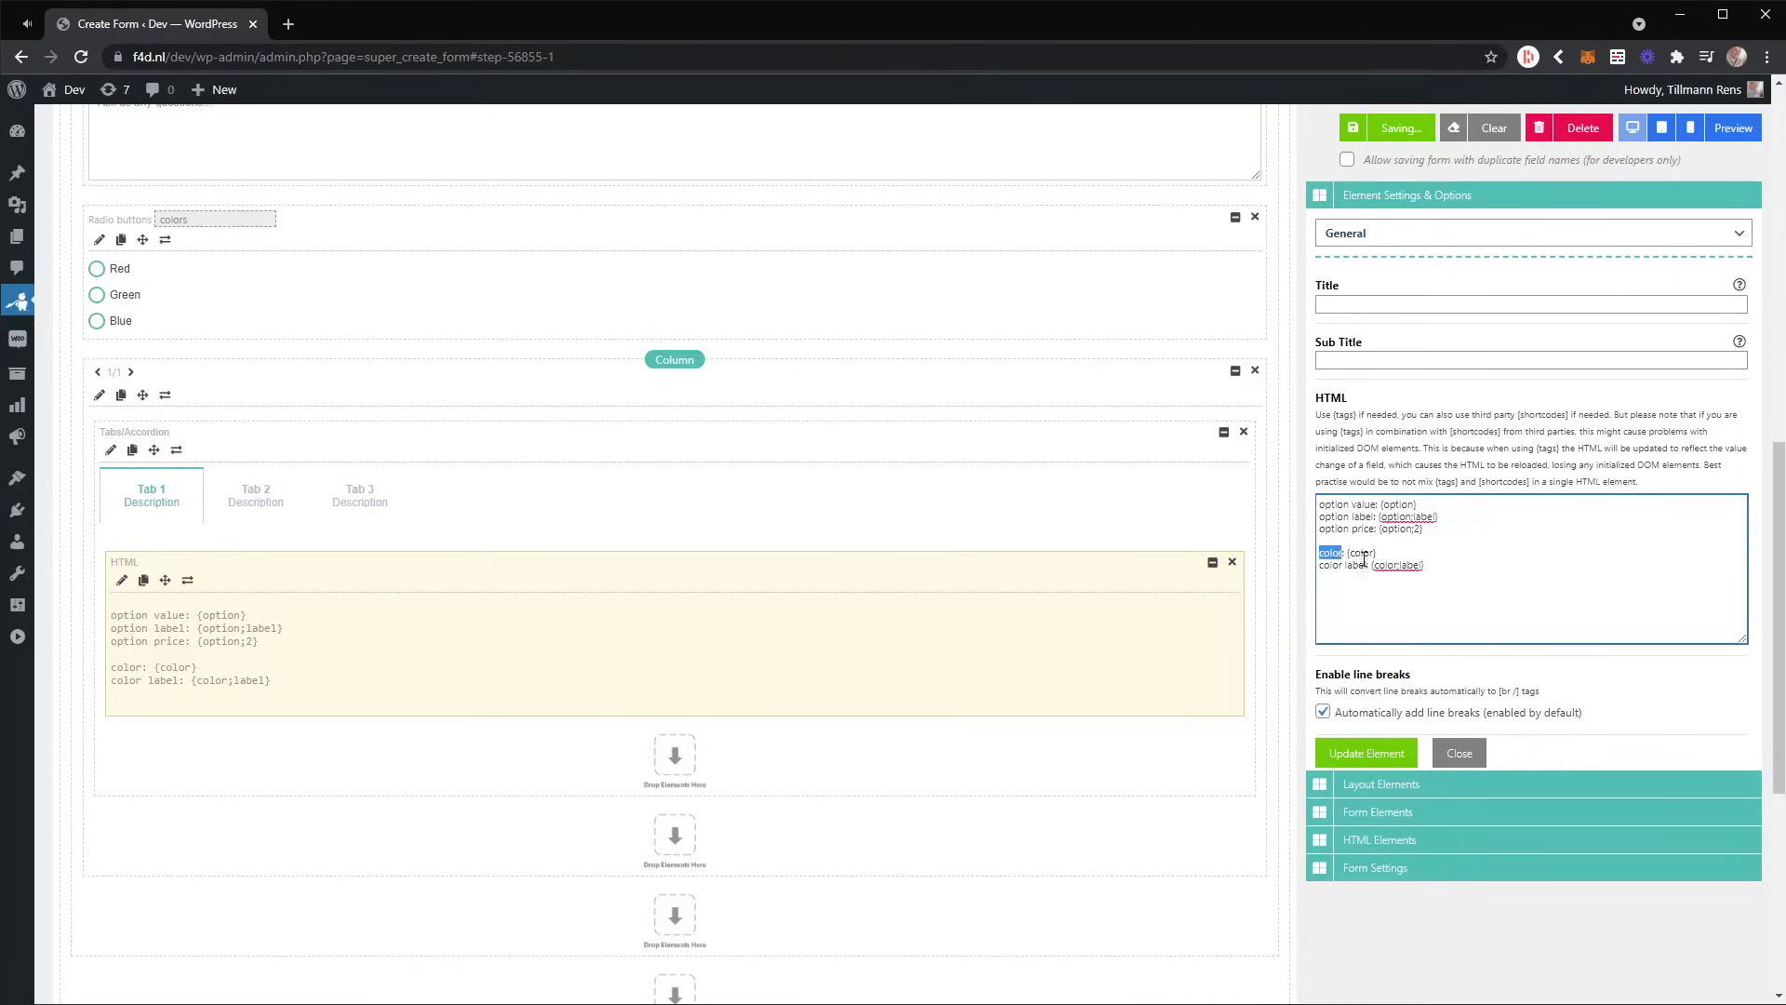
double_click(1362, 553)
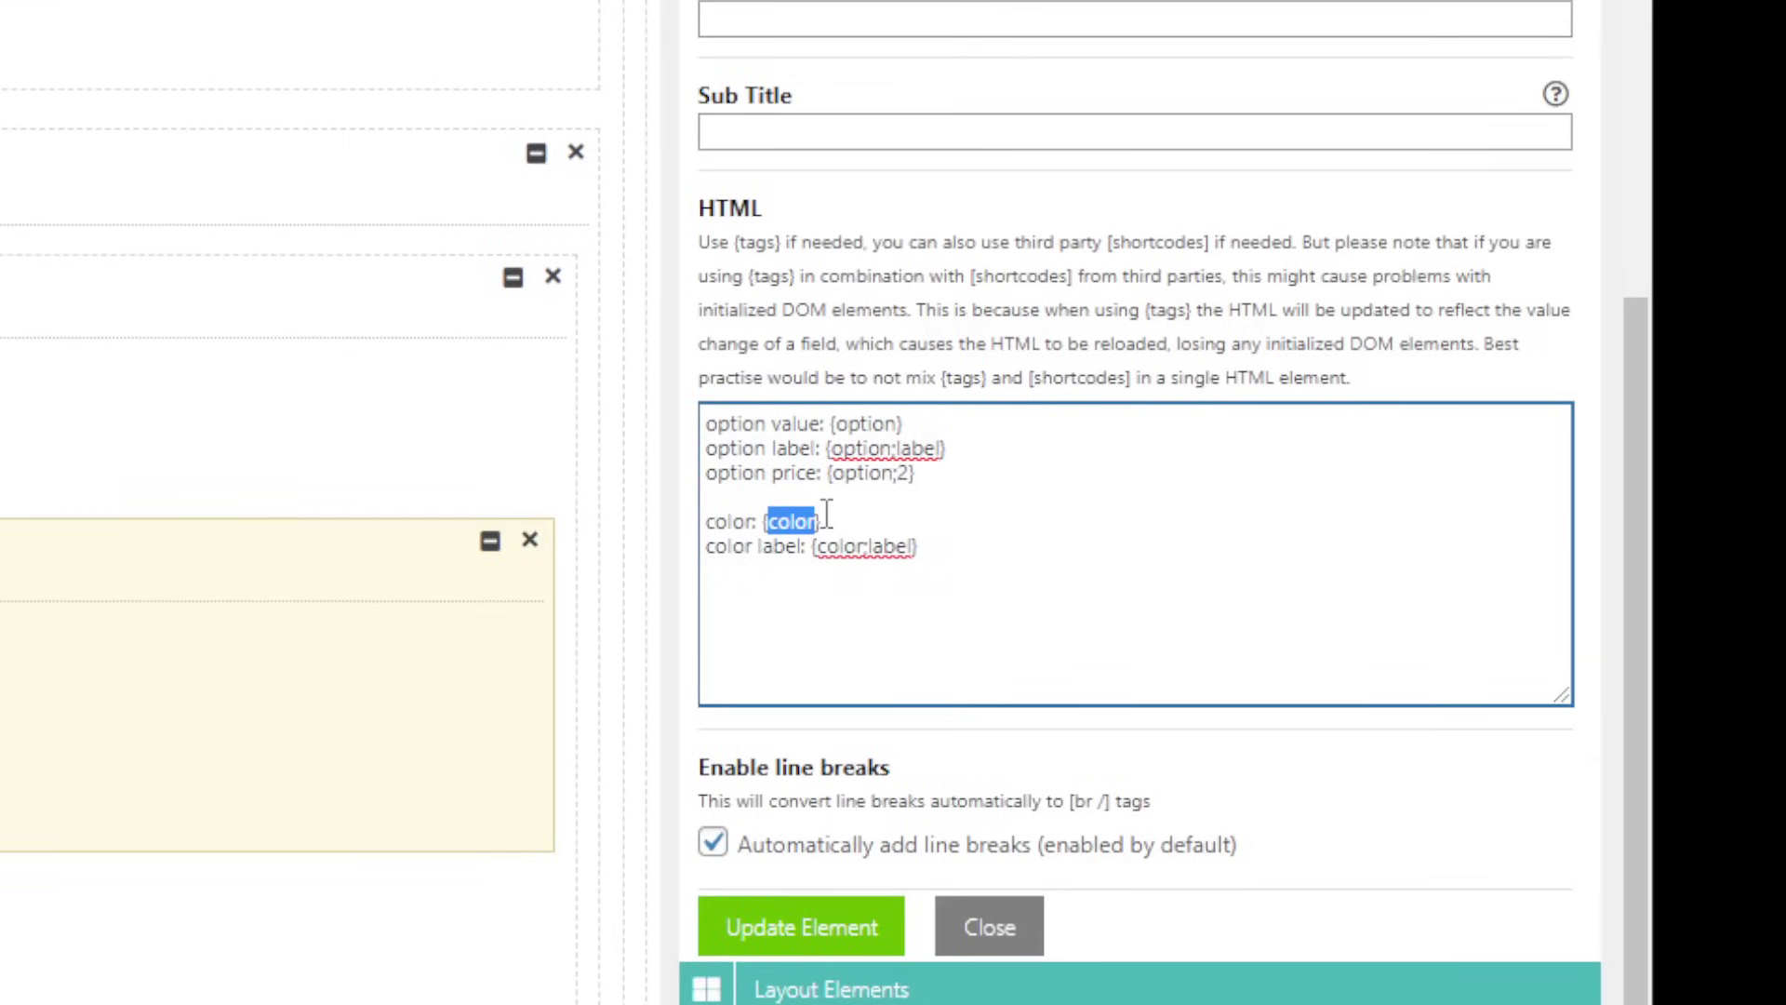
text({colors})
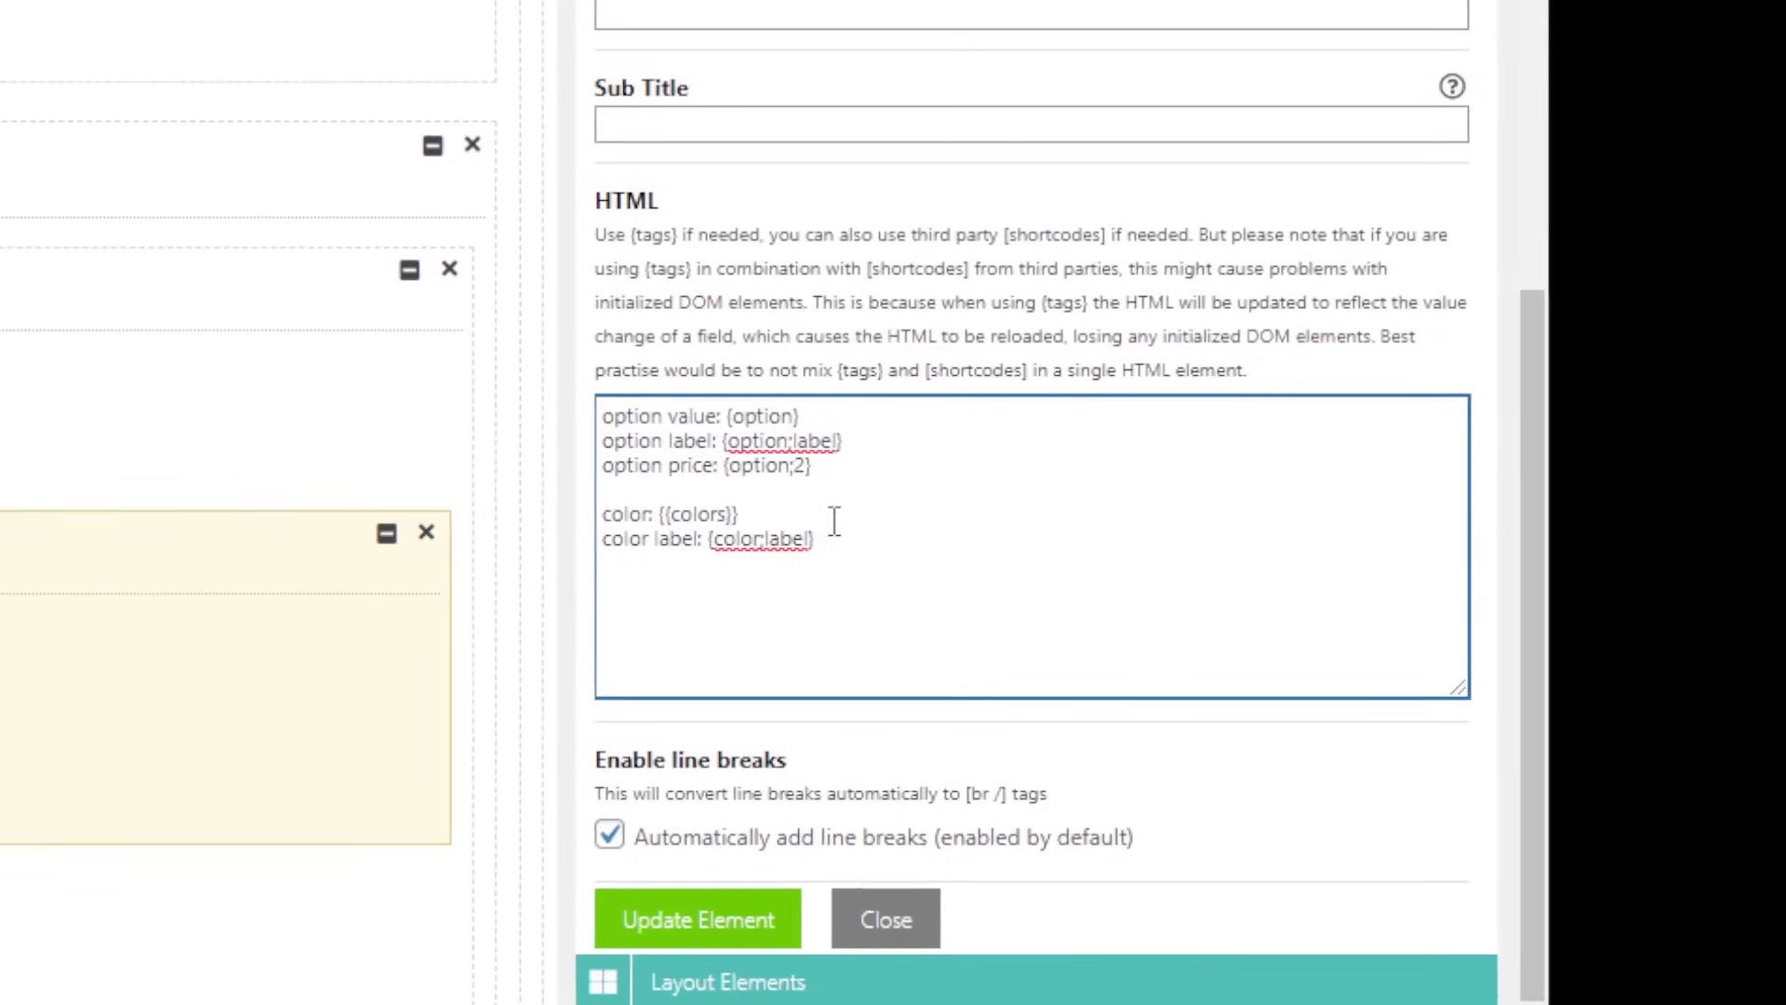
drag(776, 515, 659, 519)
text({colors})
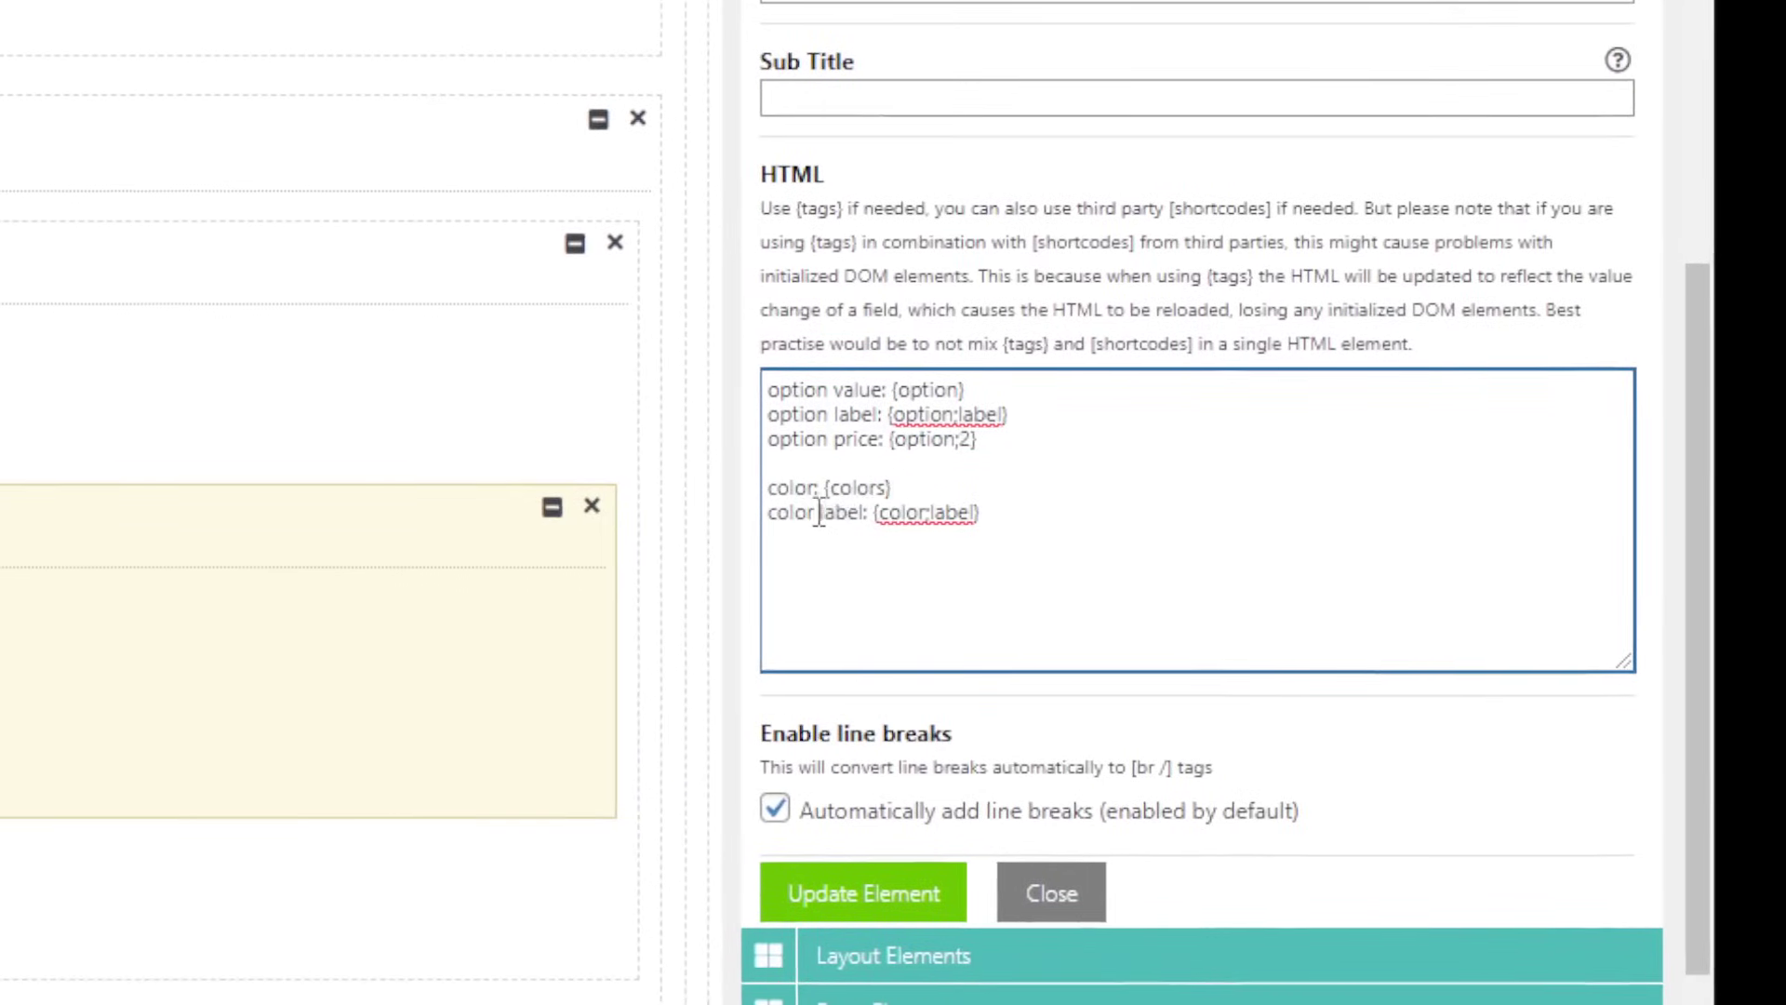
Change the tag in the "color label:" line of the HTML text to {colors;label} and update the element
click(818, 487)
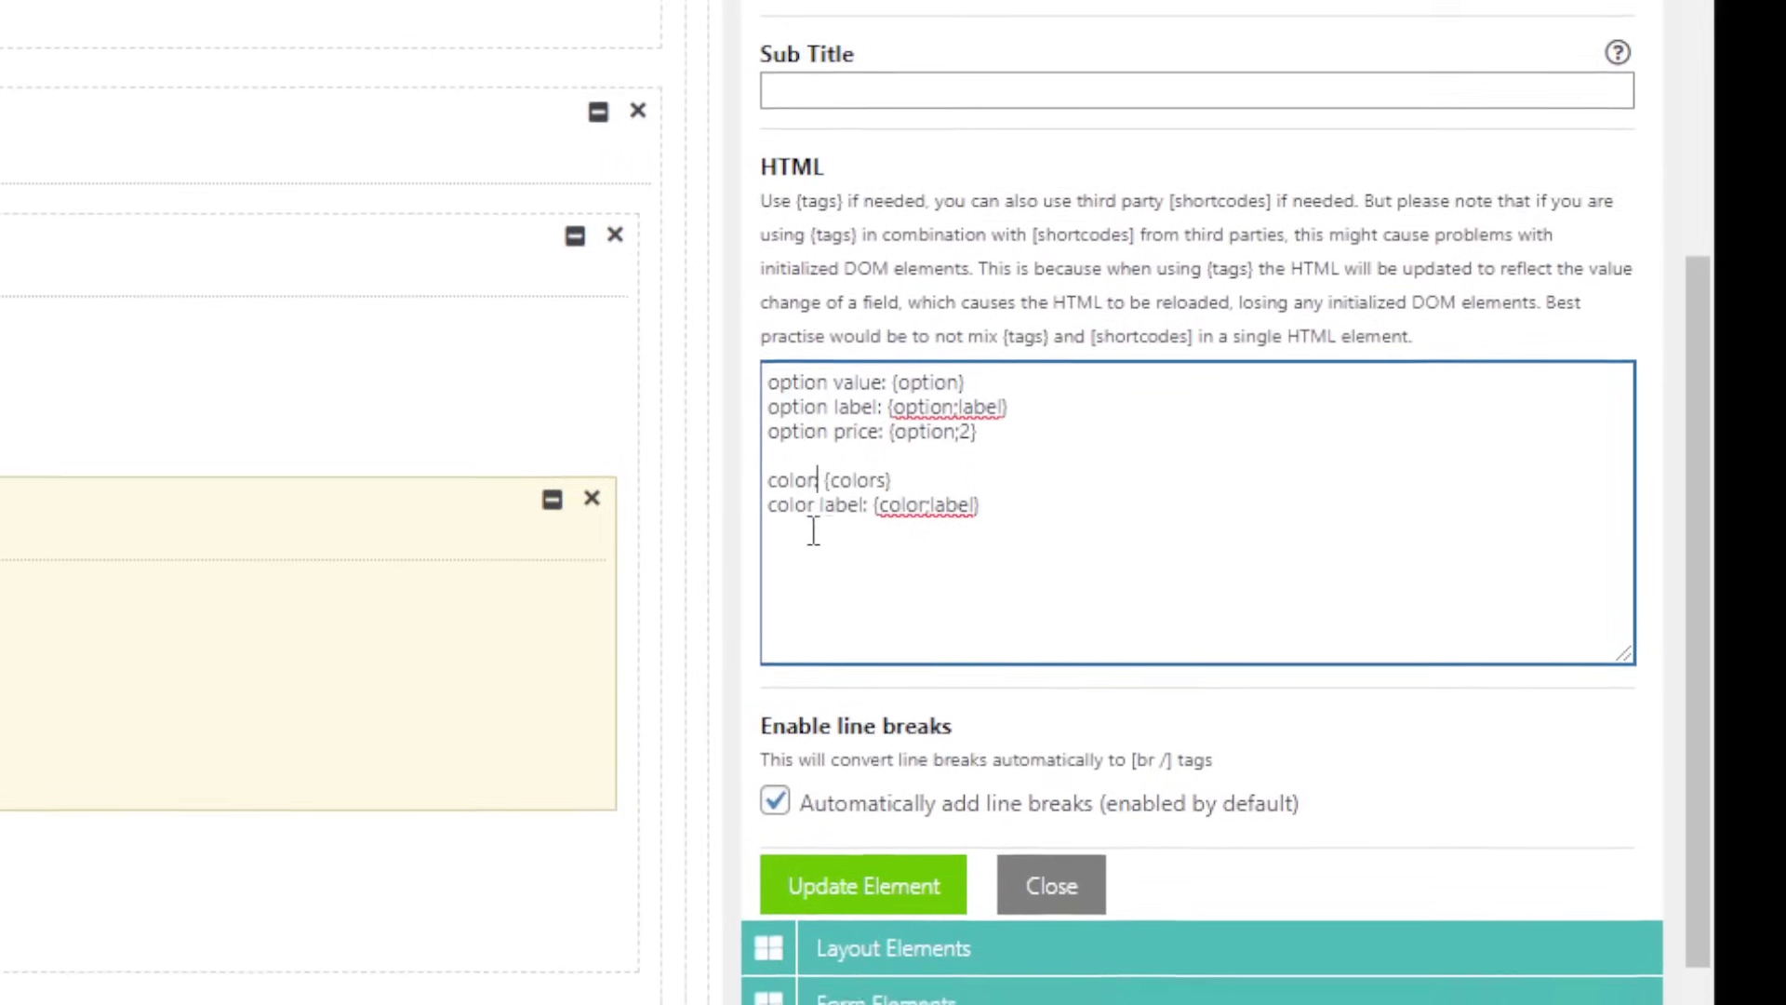
click(917, 505)
text(s)
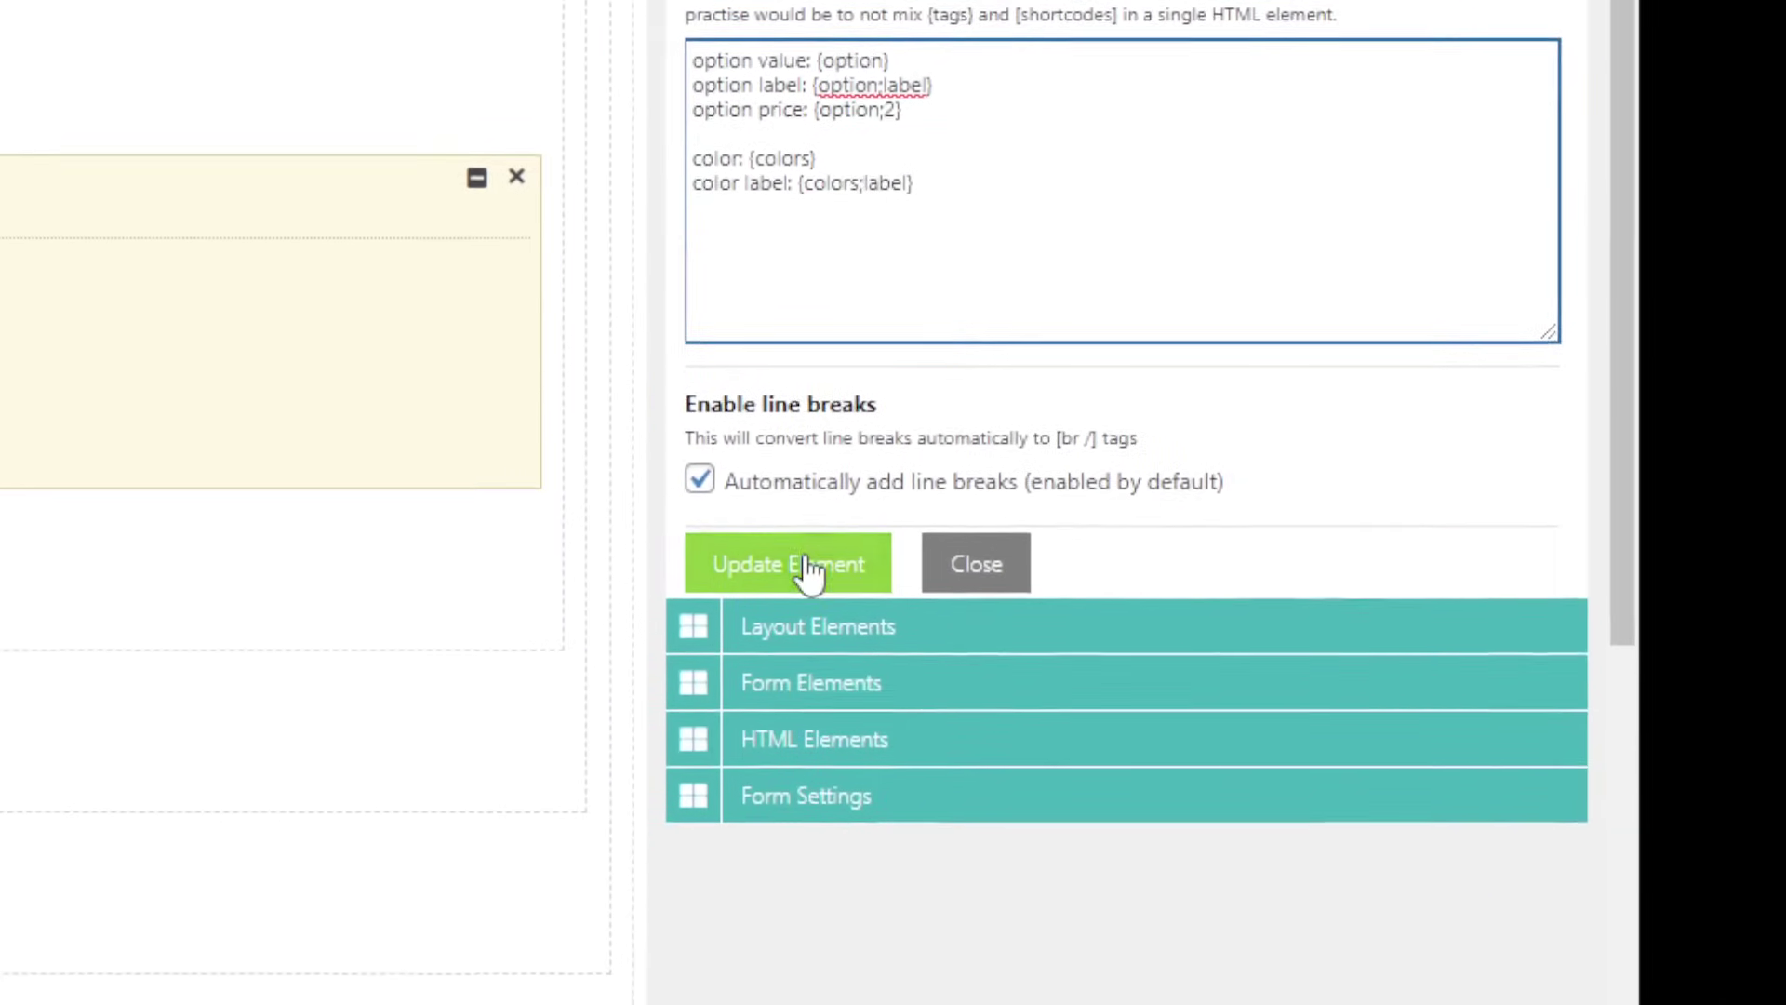
click(808, 570)
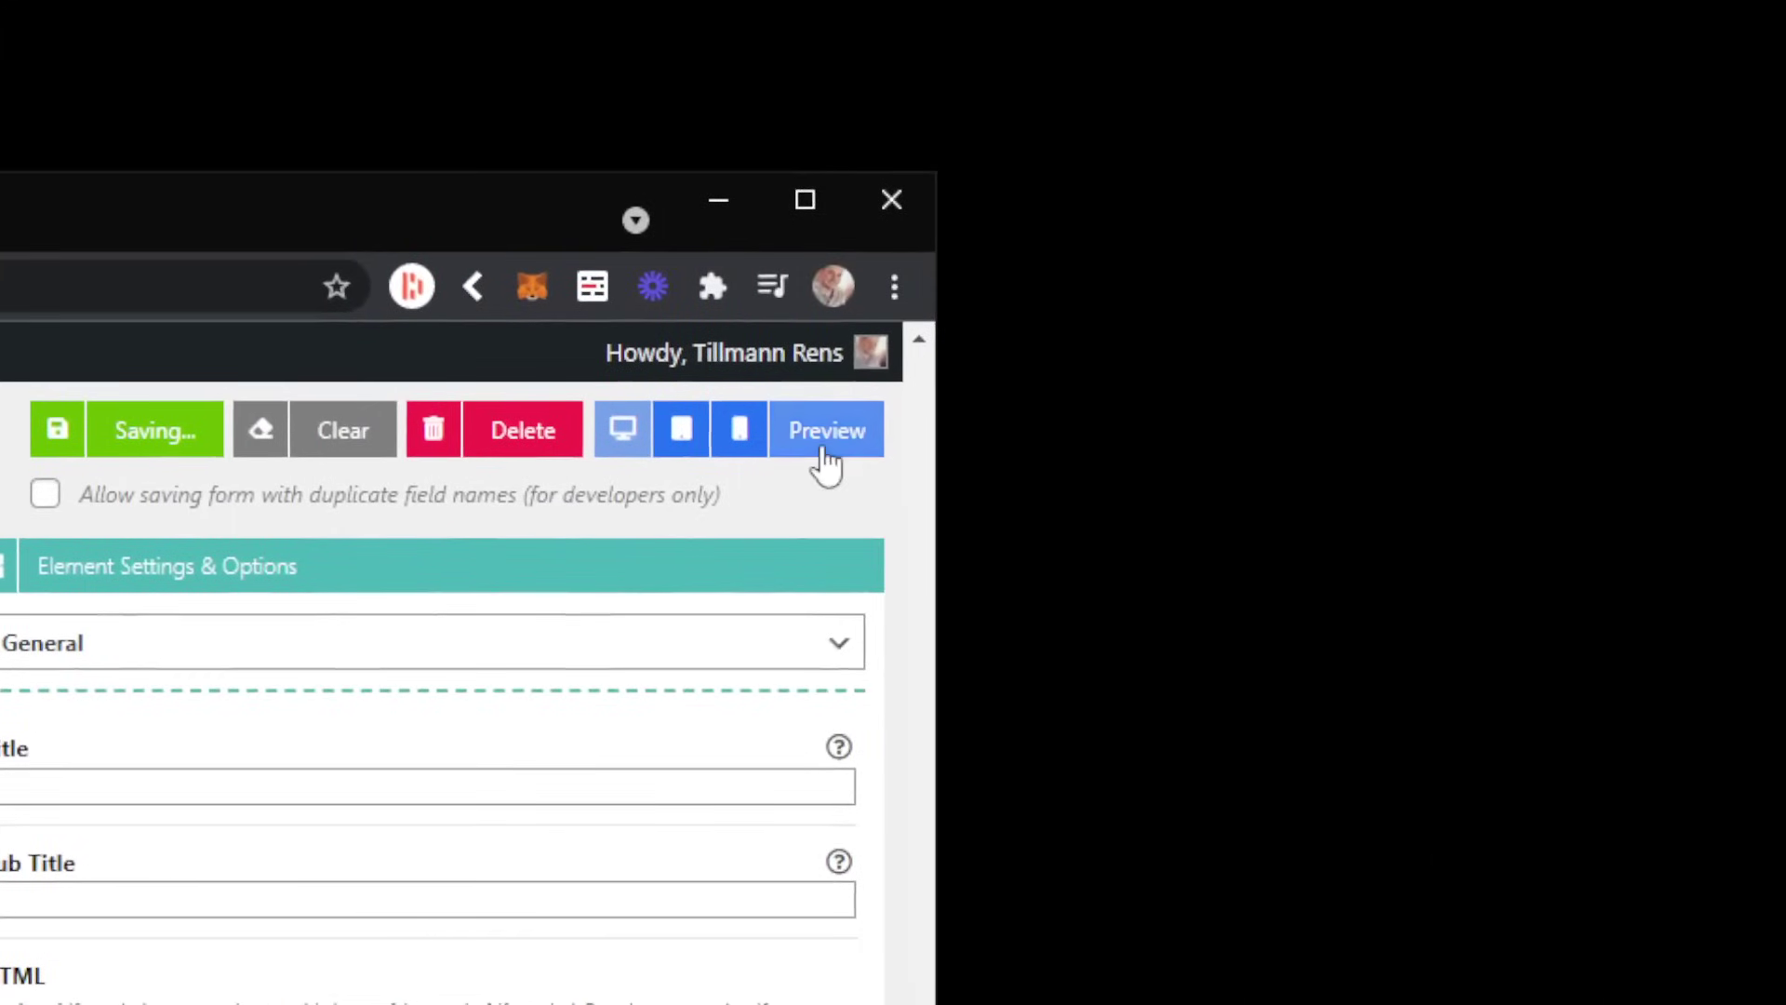
Preview the form, choose First choice in the step 1 dropdown, and select Blue in step 2
click(824, 433)
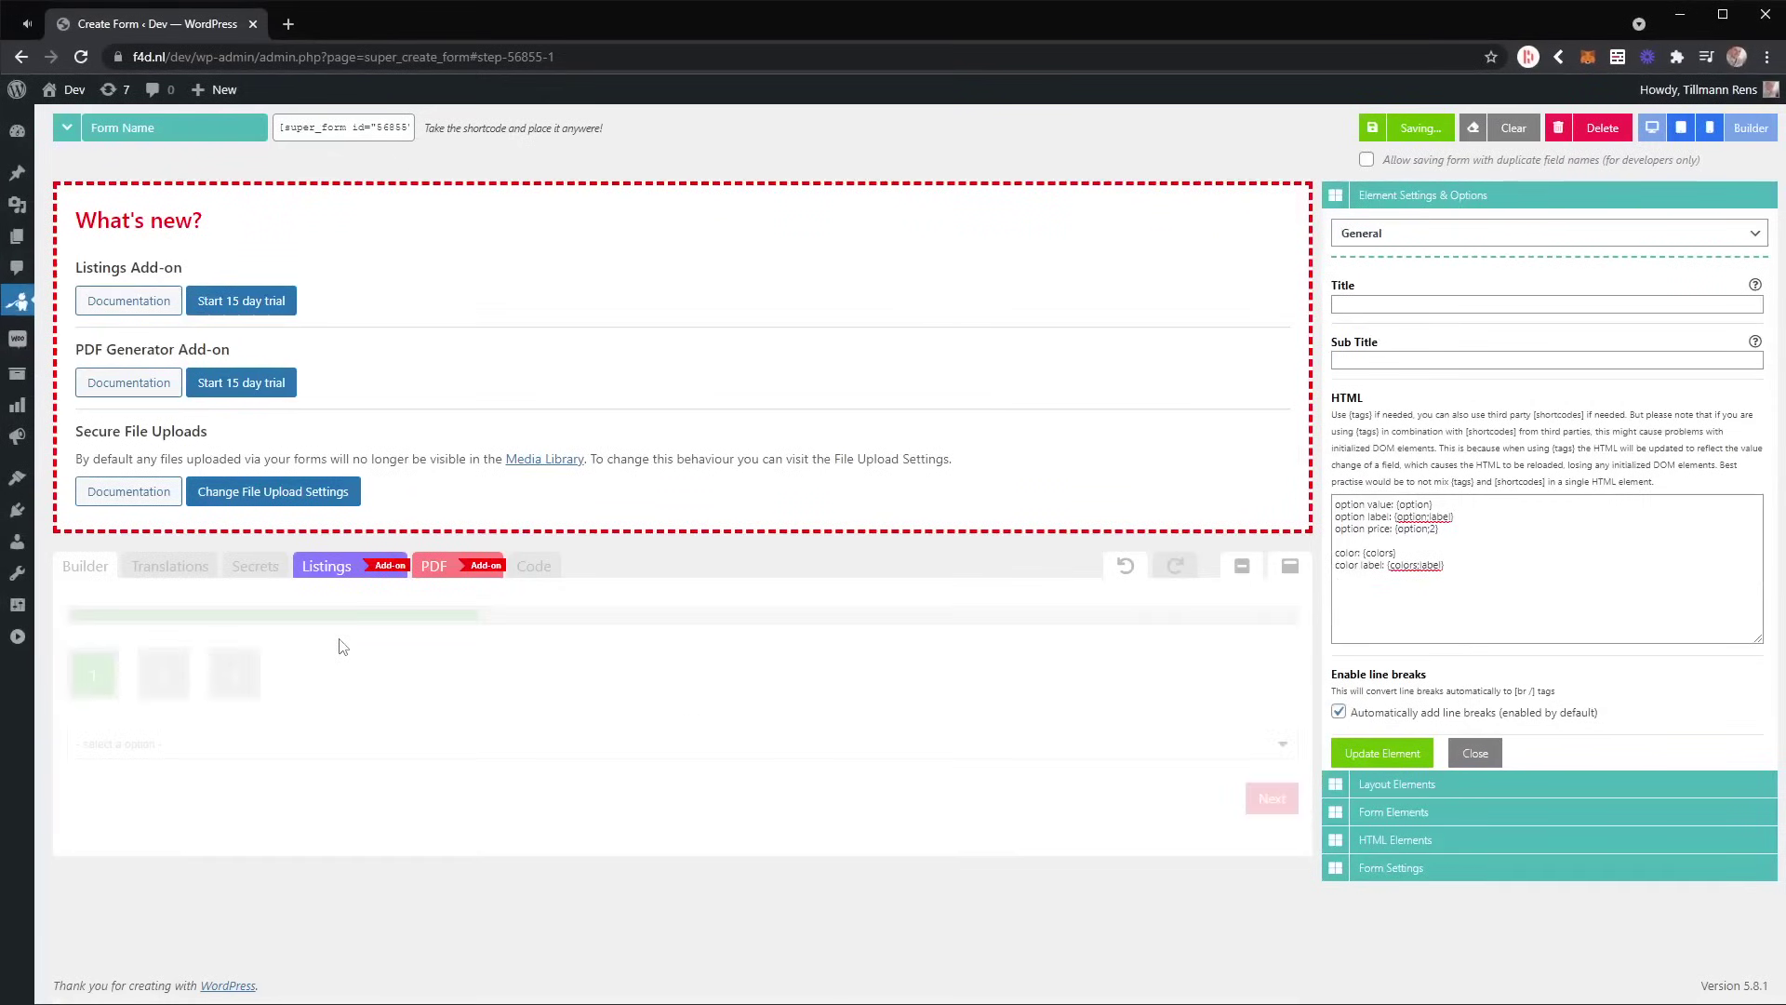
click(109, 775)
click(158, 684)
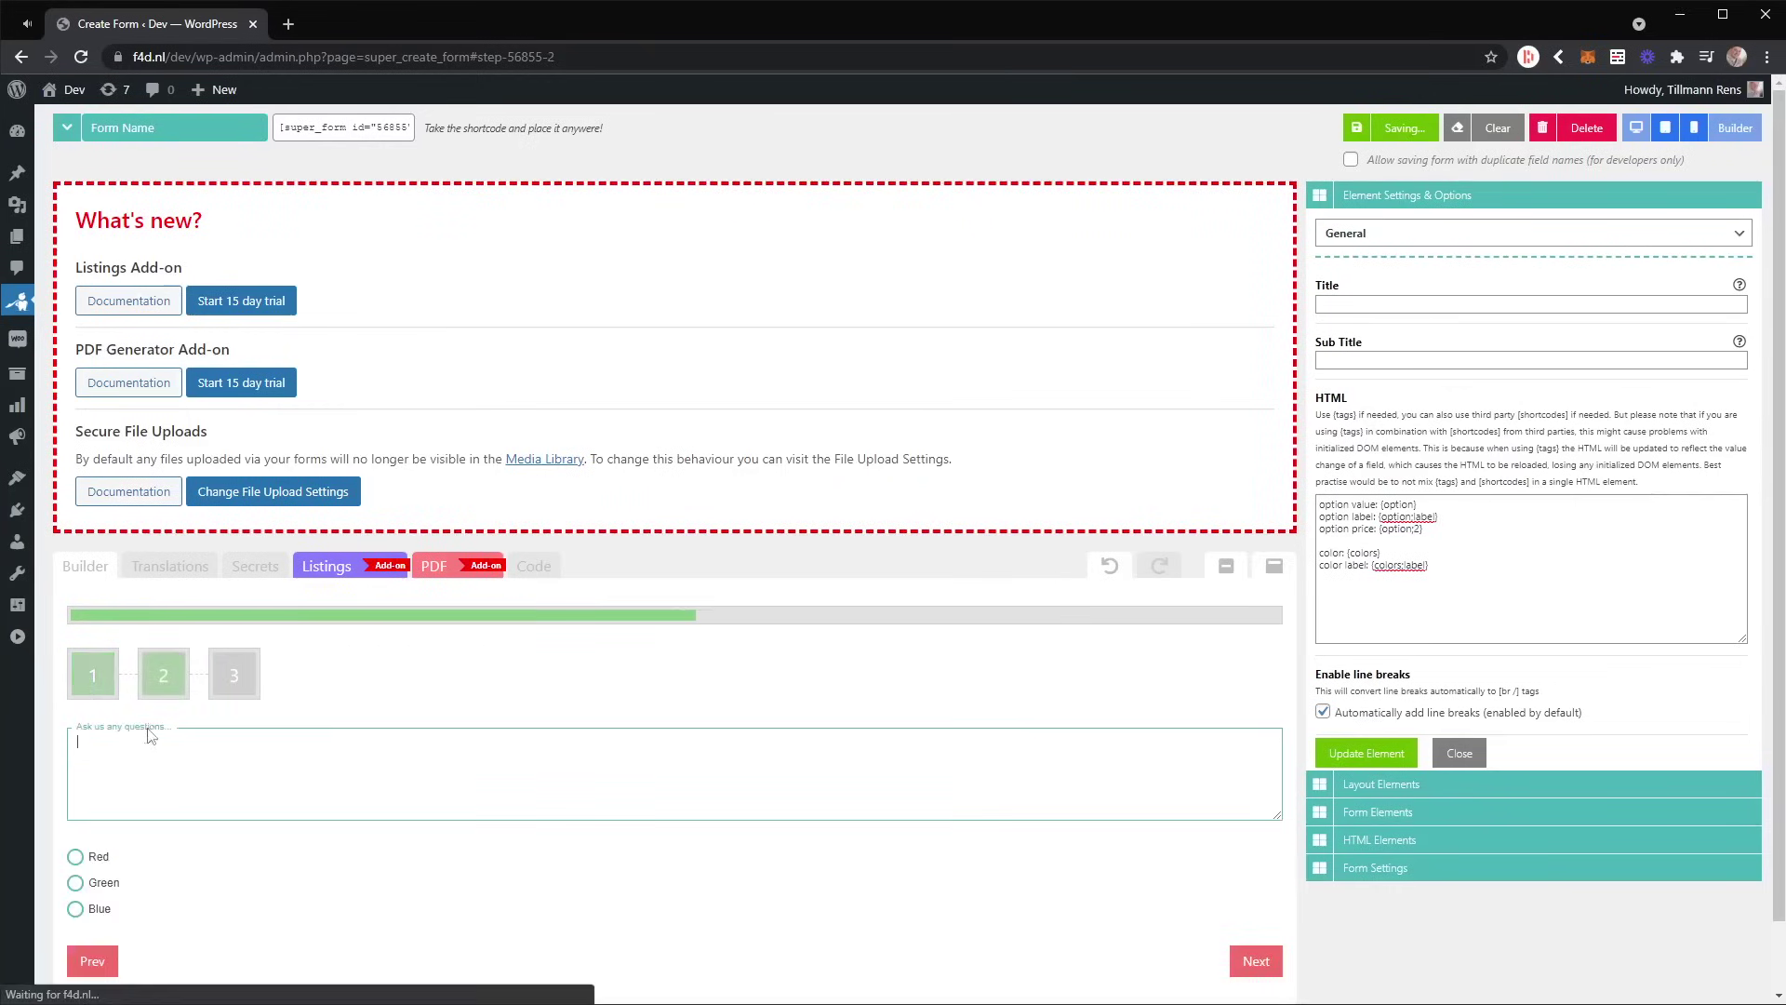
click(138, 909)
scroll(138, 909, down, 3)
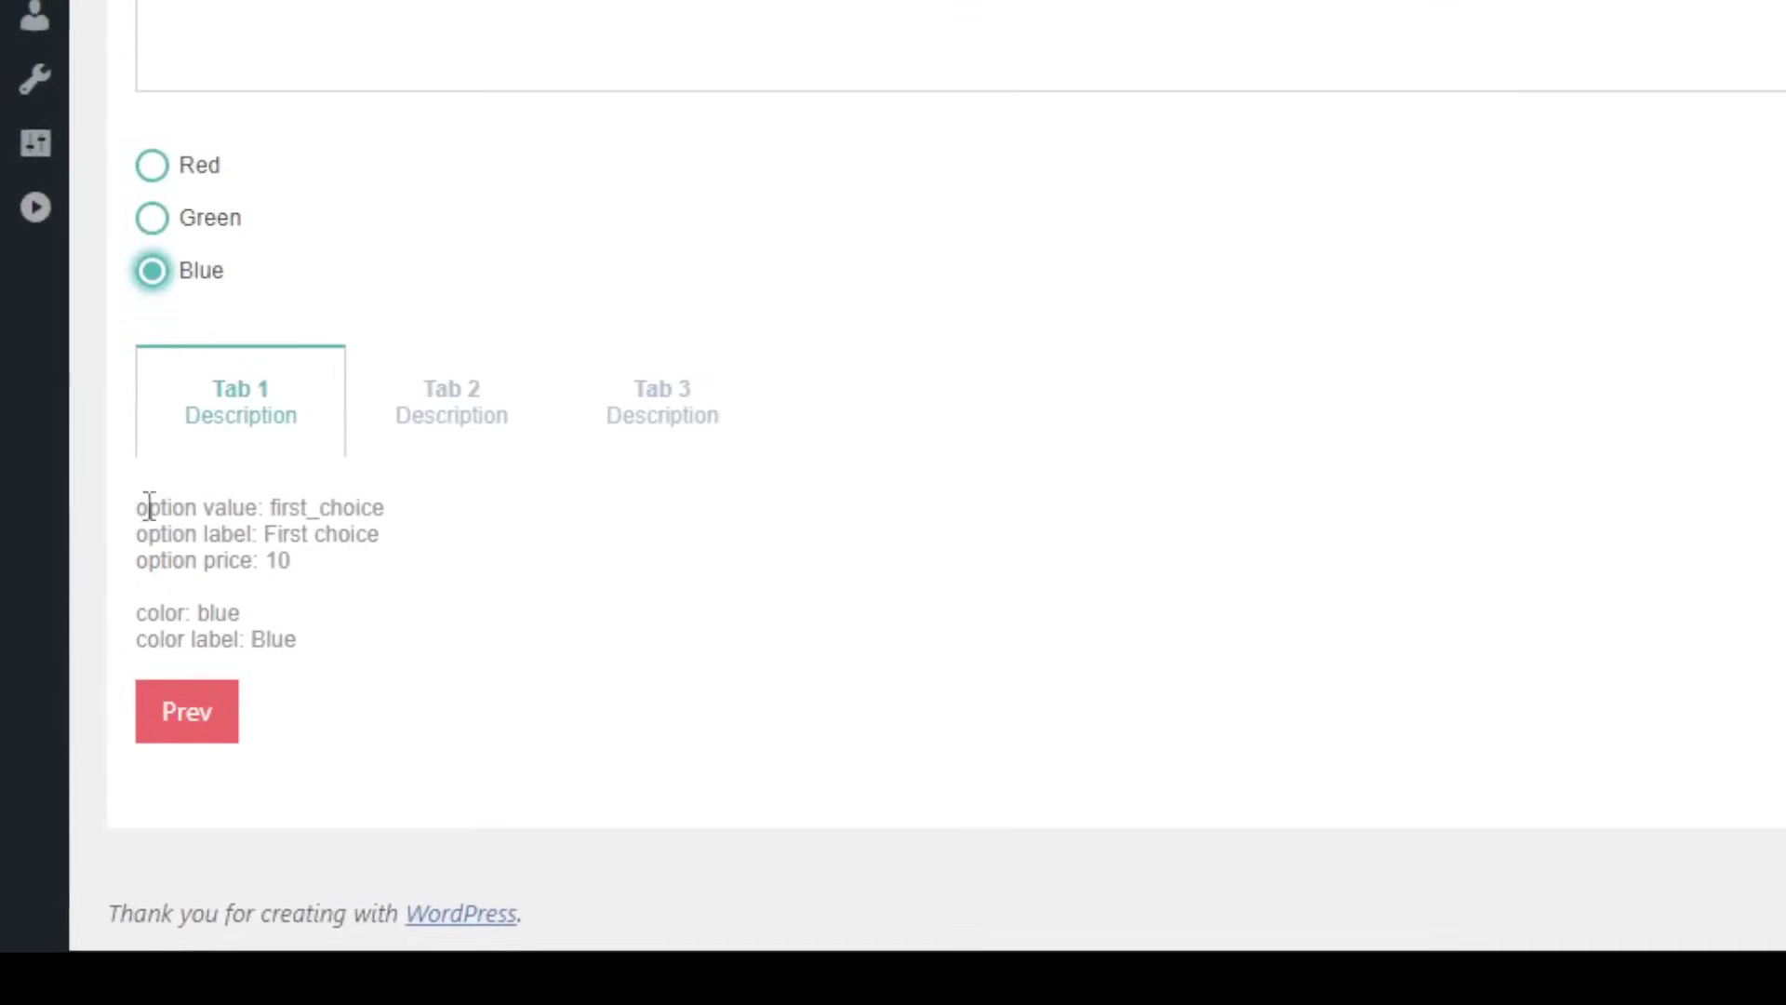
Check the option value, label and price lines in the Tab 1 text against the chosen dropdown option
drag(148, 507, 426, 513)
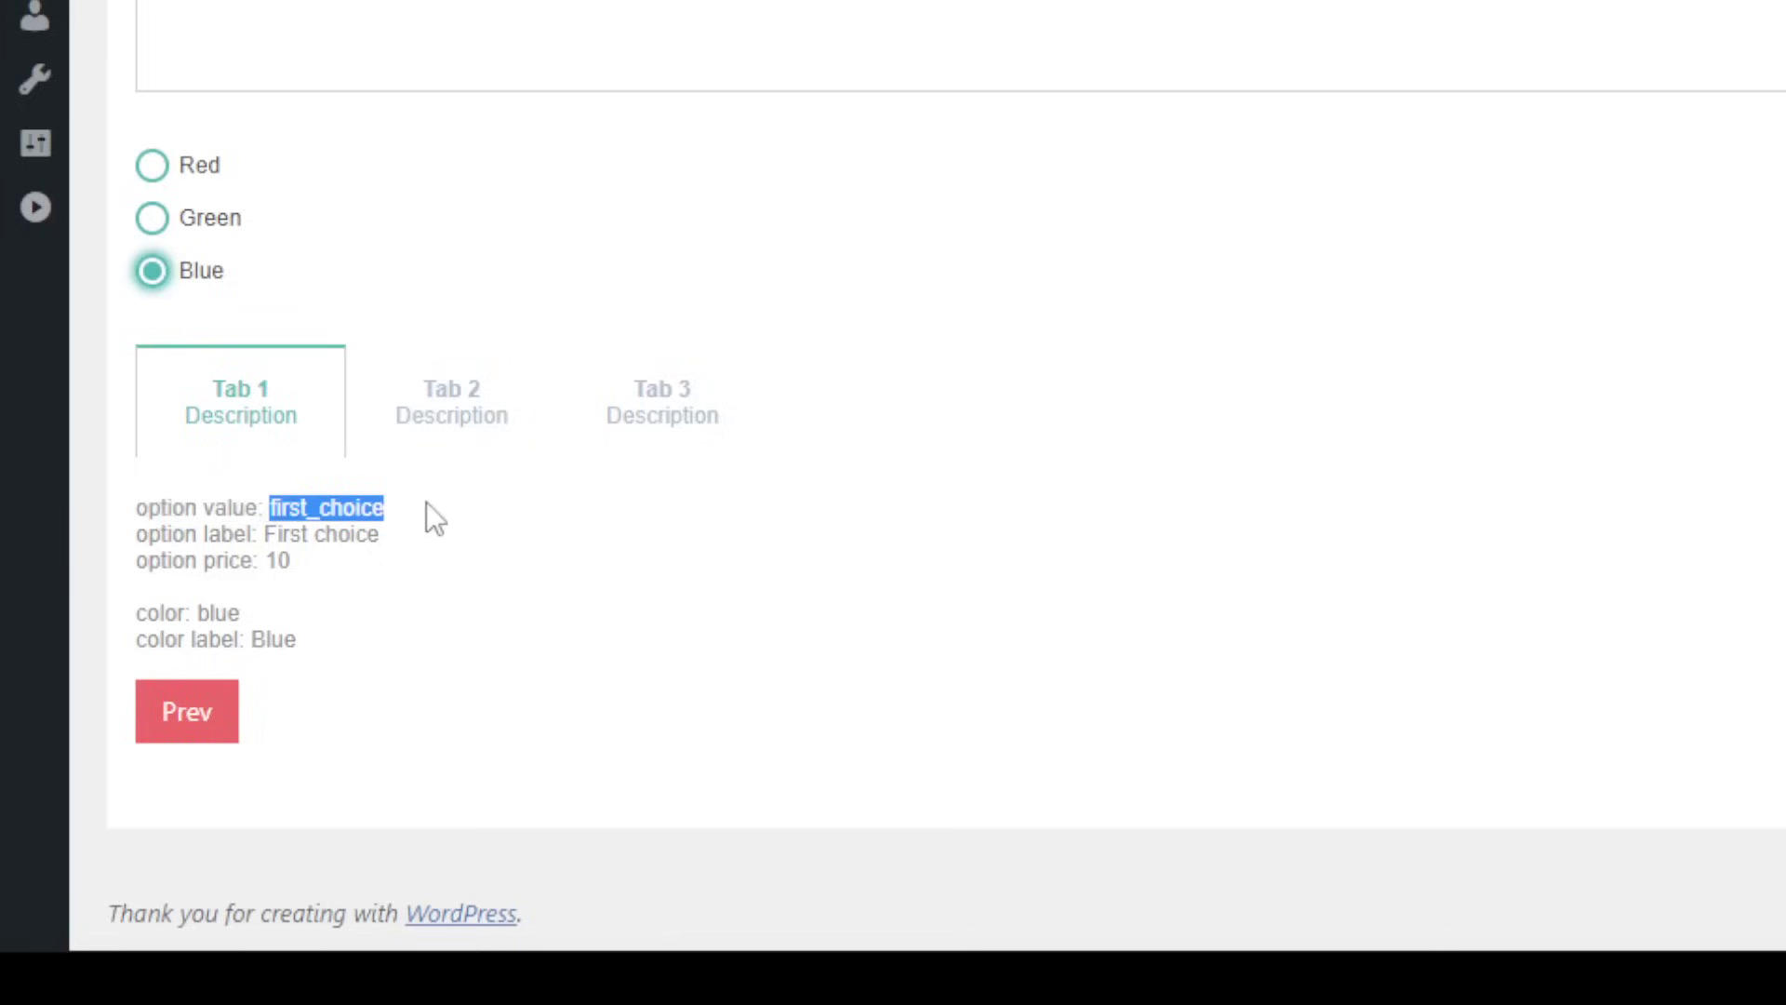
drag(263, 534, 382, 533)
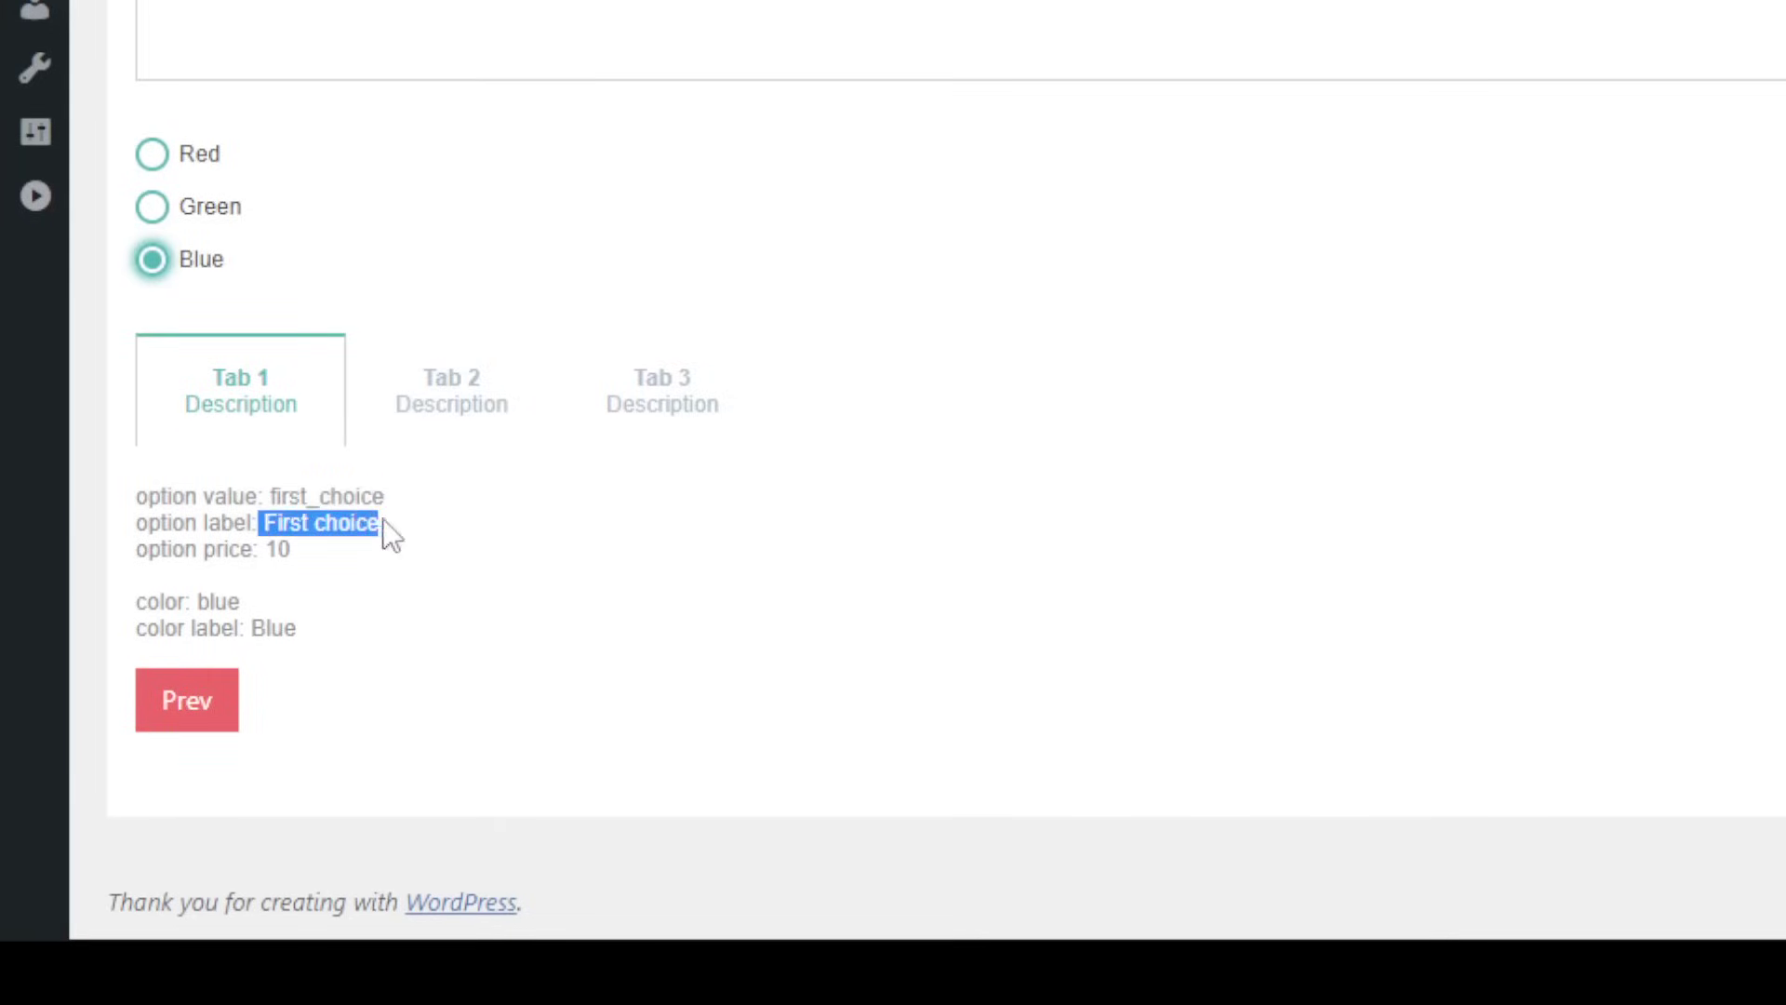
click(192, 525)
drag(267, 549, 314, 515)
click(270, 473)
click(263, 507)
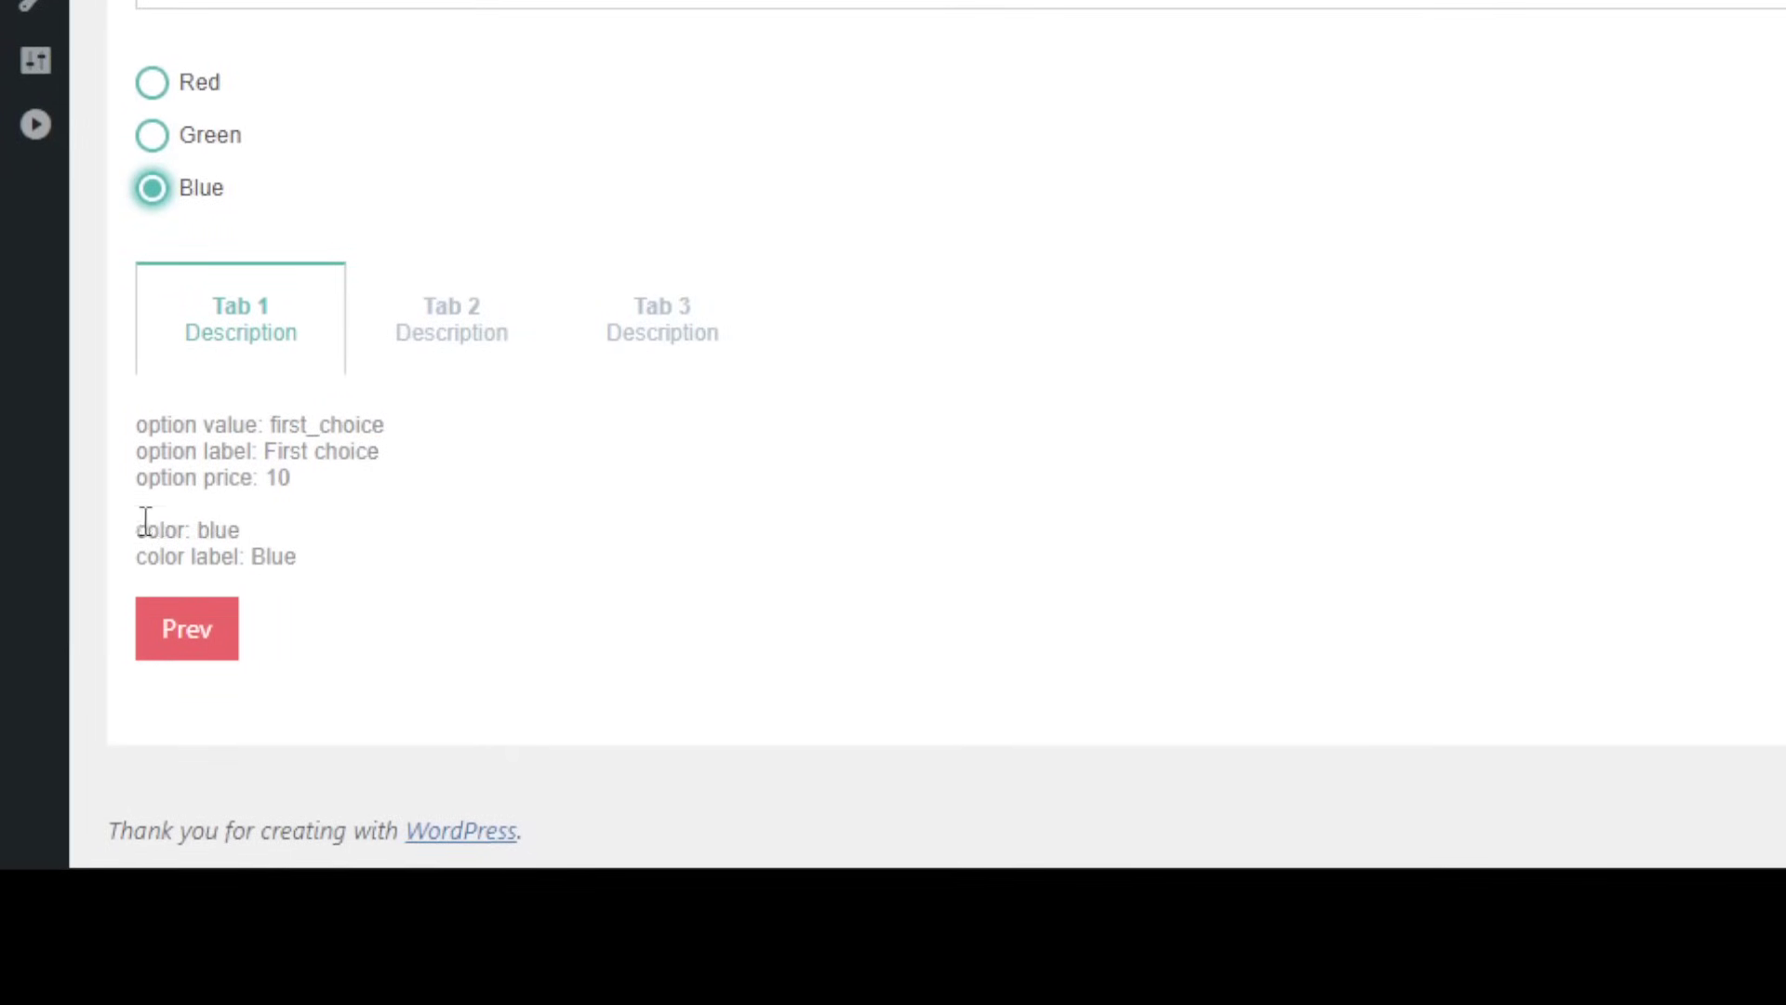
Check the color and color label lines in the Tab 1 text against the selected radio option
drag(145, 521, 279, 530)
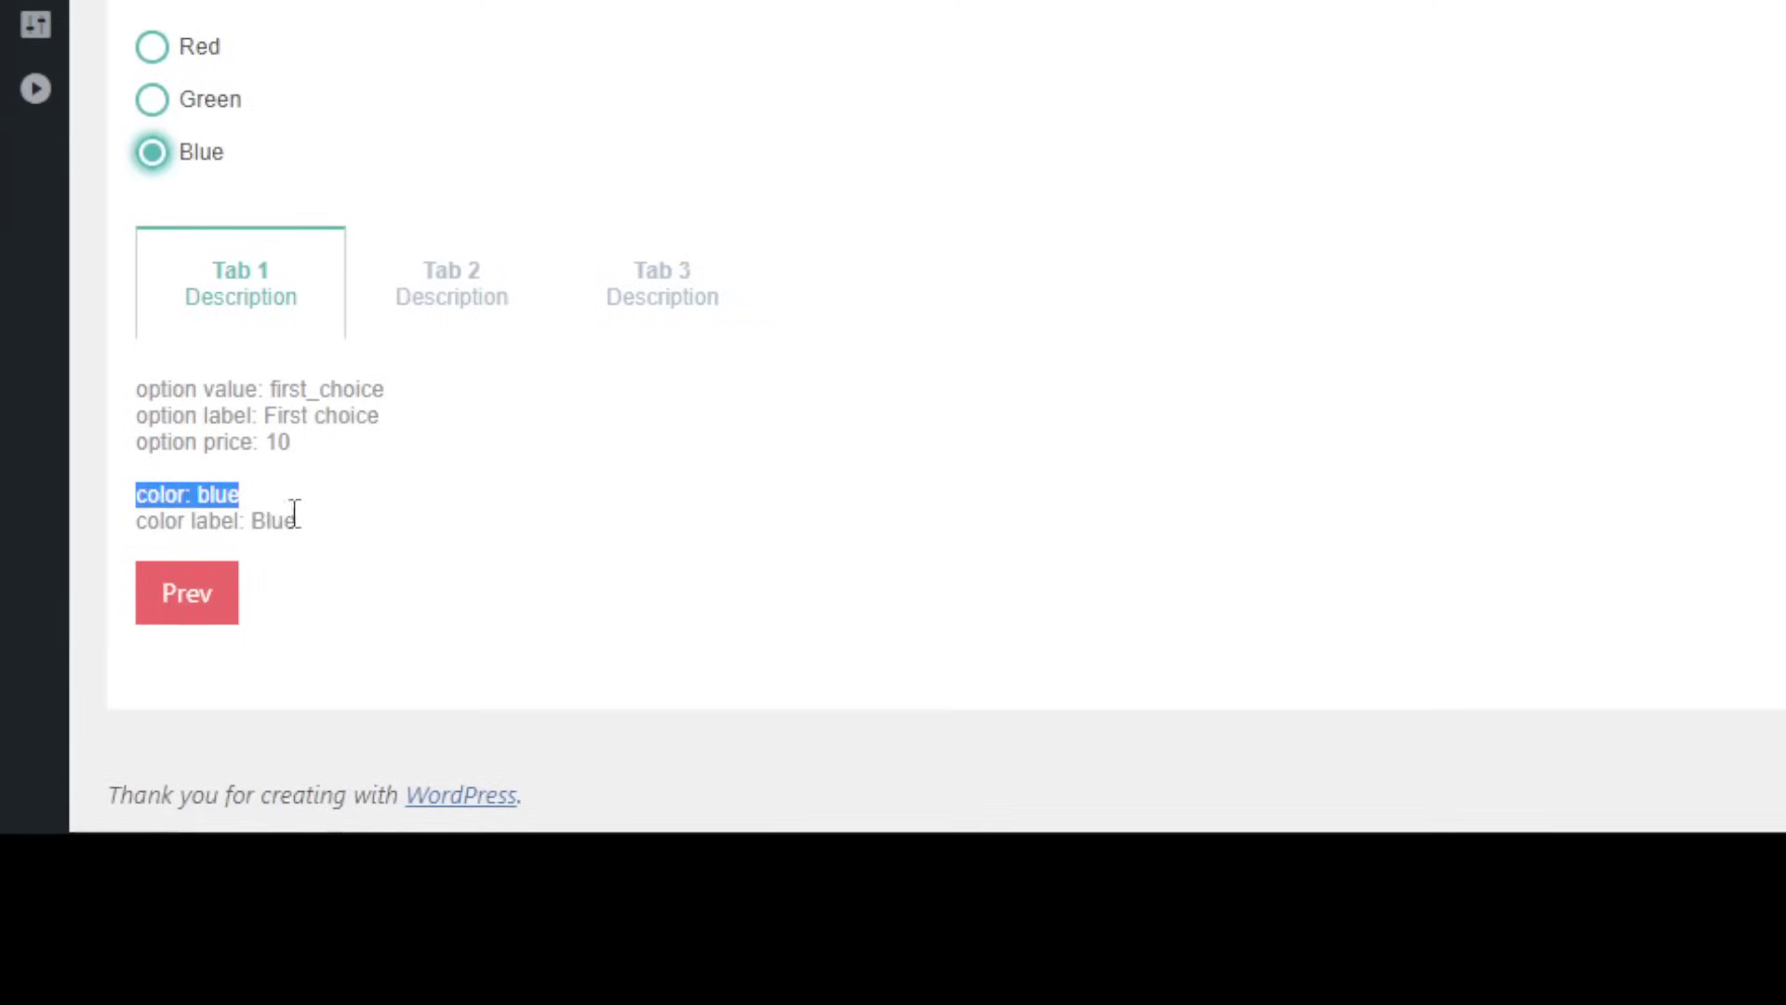
click(213, 492)
double_click(213, 492)
drag(131, 532, 295, 519)
triple_click(291, 518)
click(285, 511)
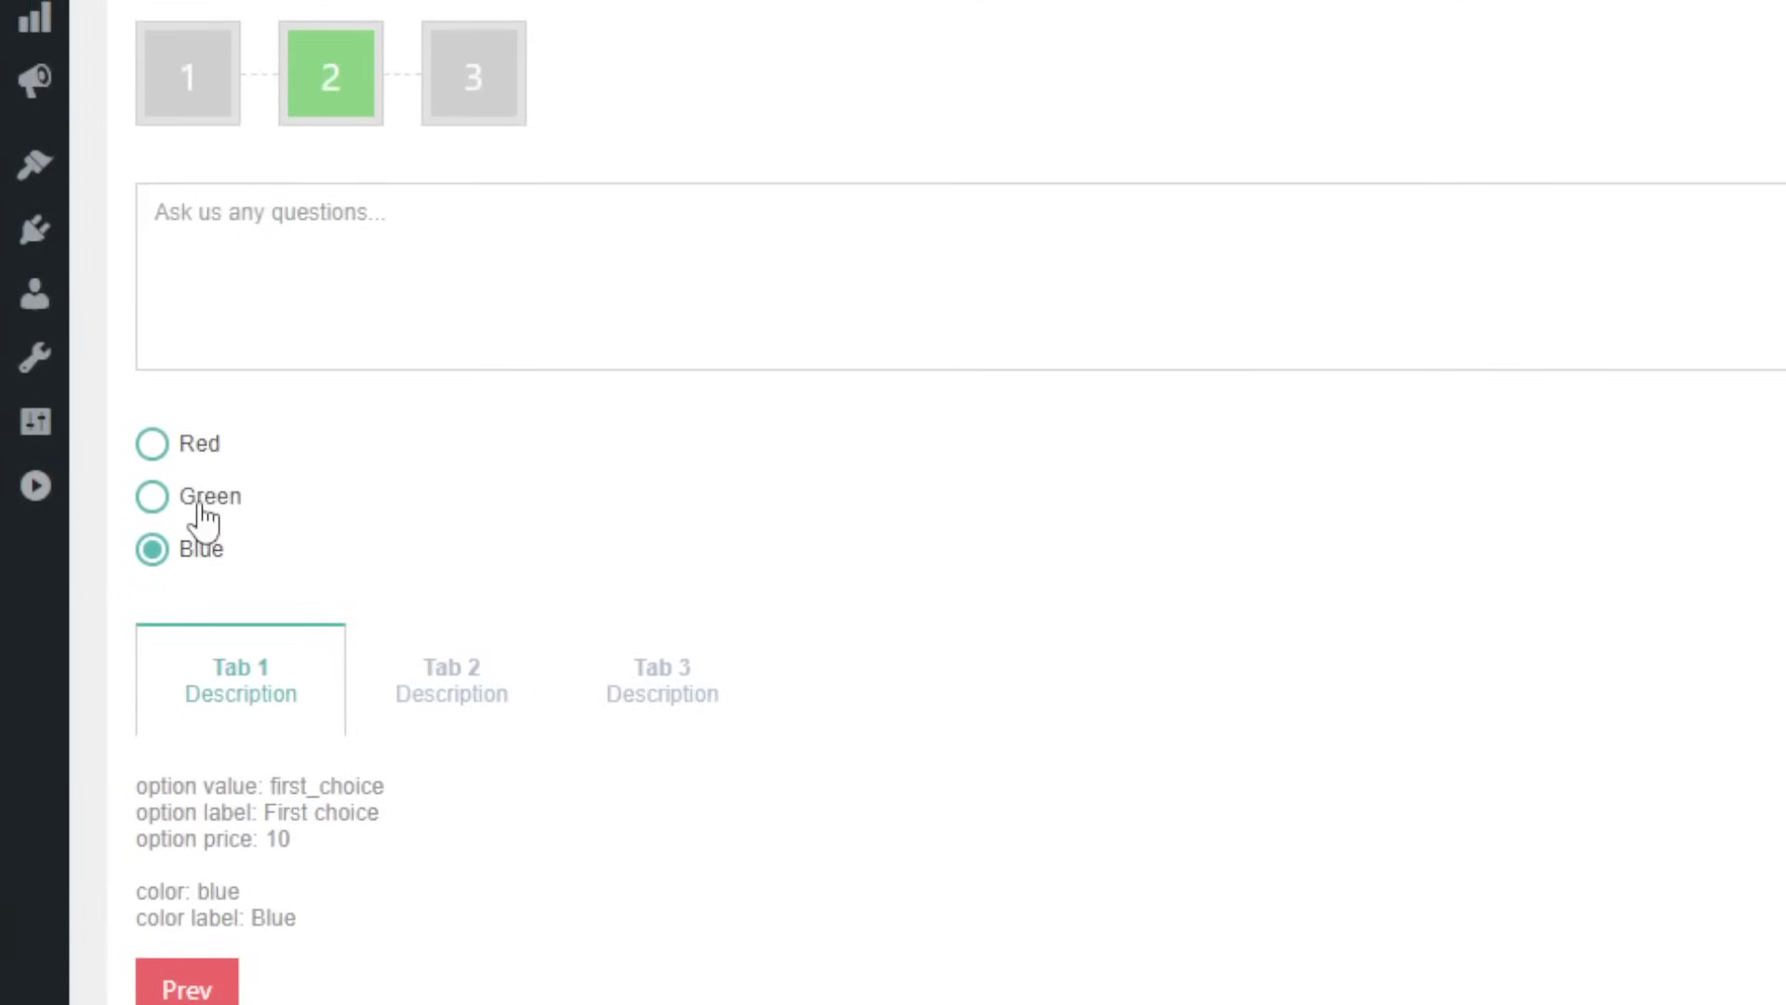
Select Green and then Red in step 2 to test the tabs' conditional display and the color tags
click(201, 504)
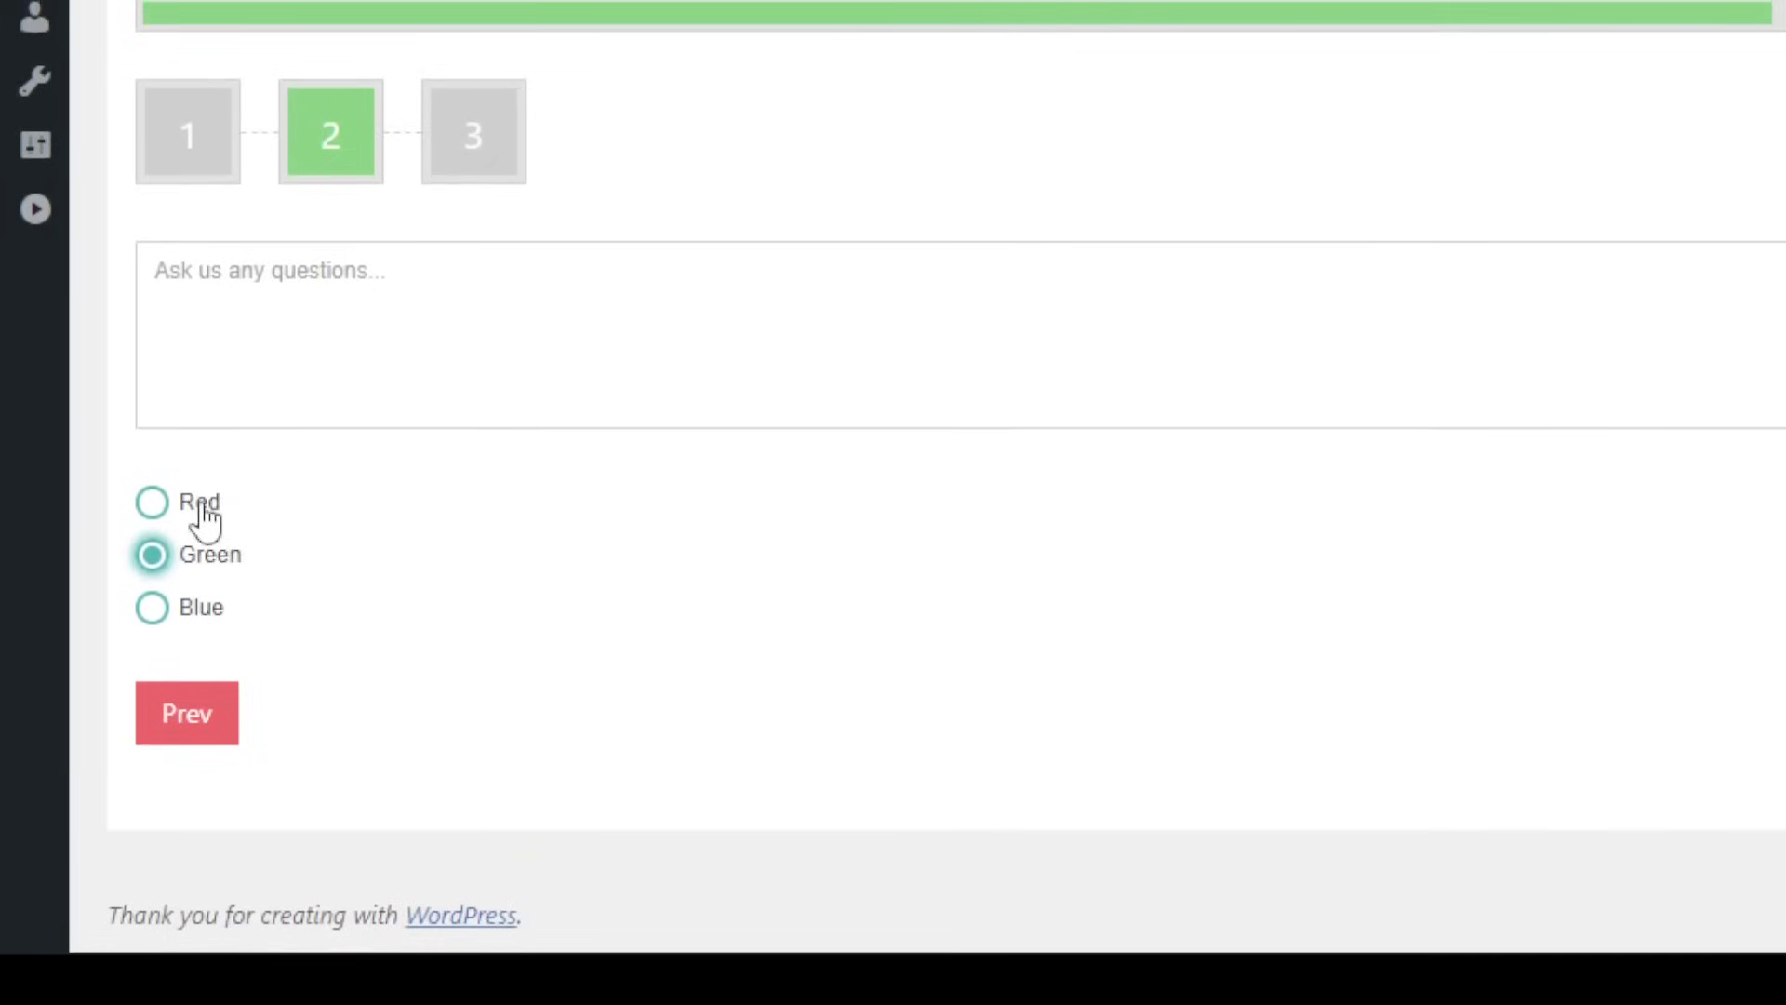
click(203, 516)
scroll(219, 831, down, 2)
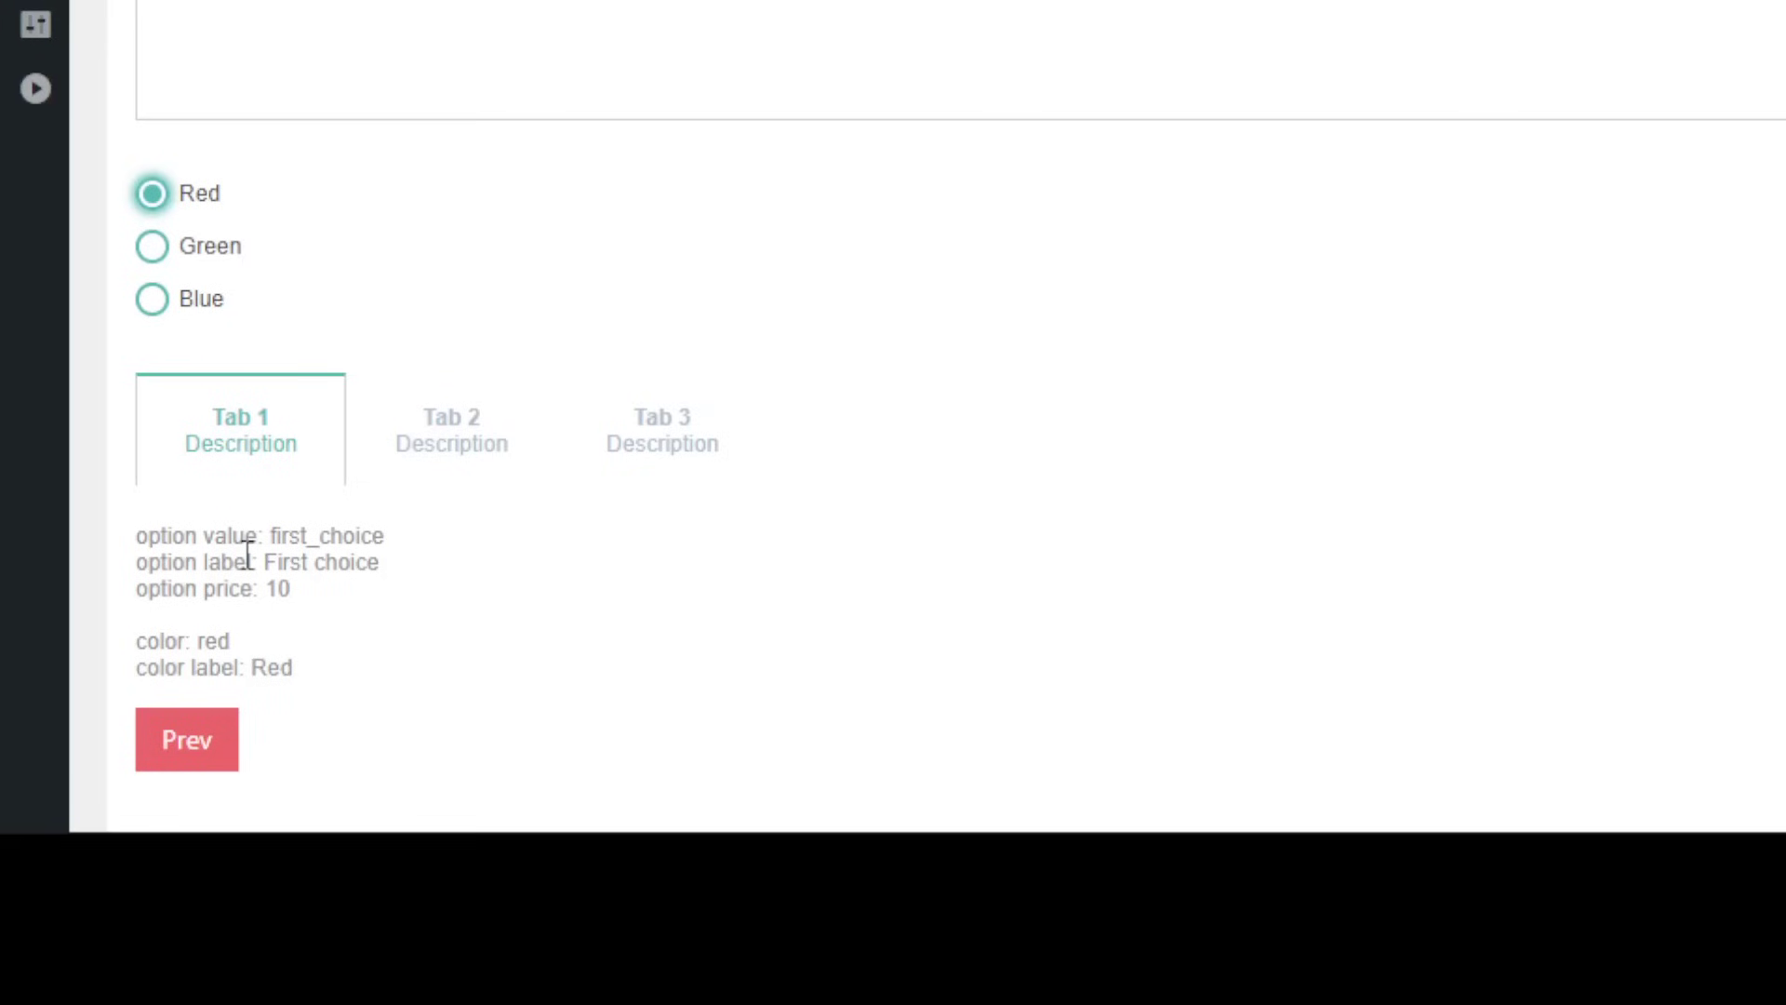
Switch to Tab 2 in the form preview, then return to the dropdown in step 1
click(414, 442)
click(319, 532)
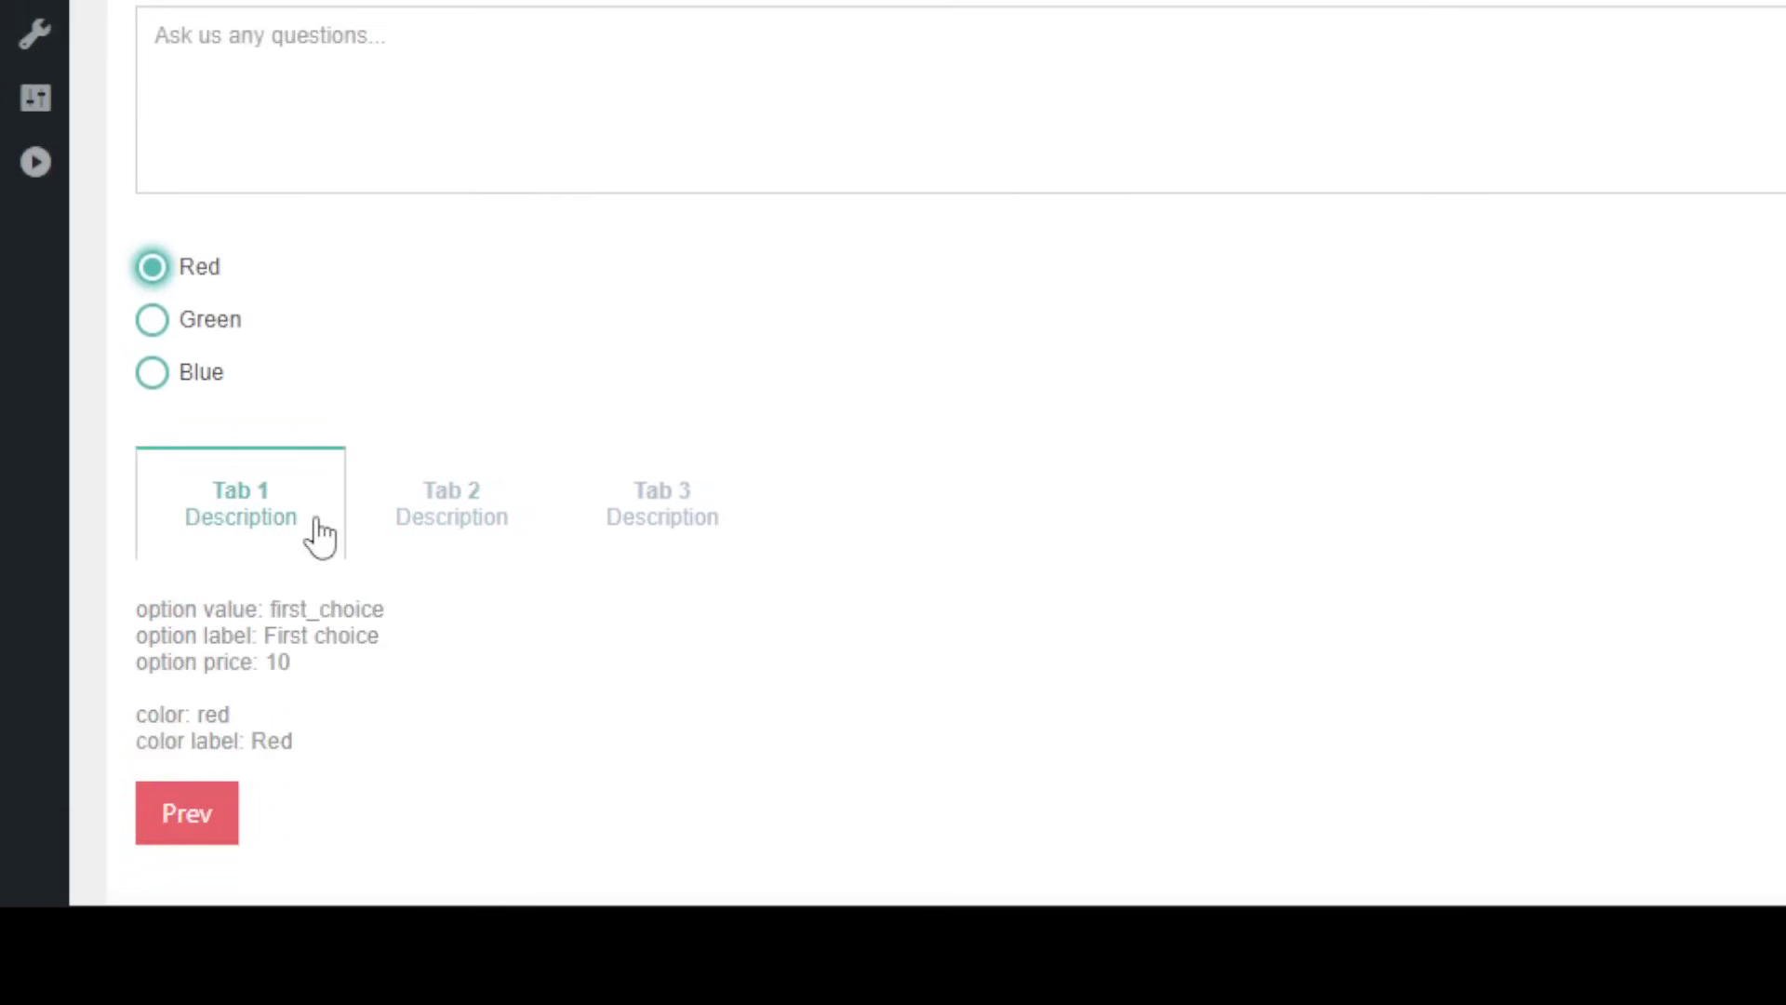
click(502, 521)
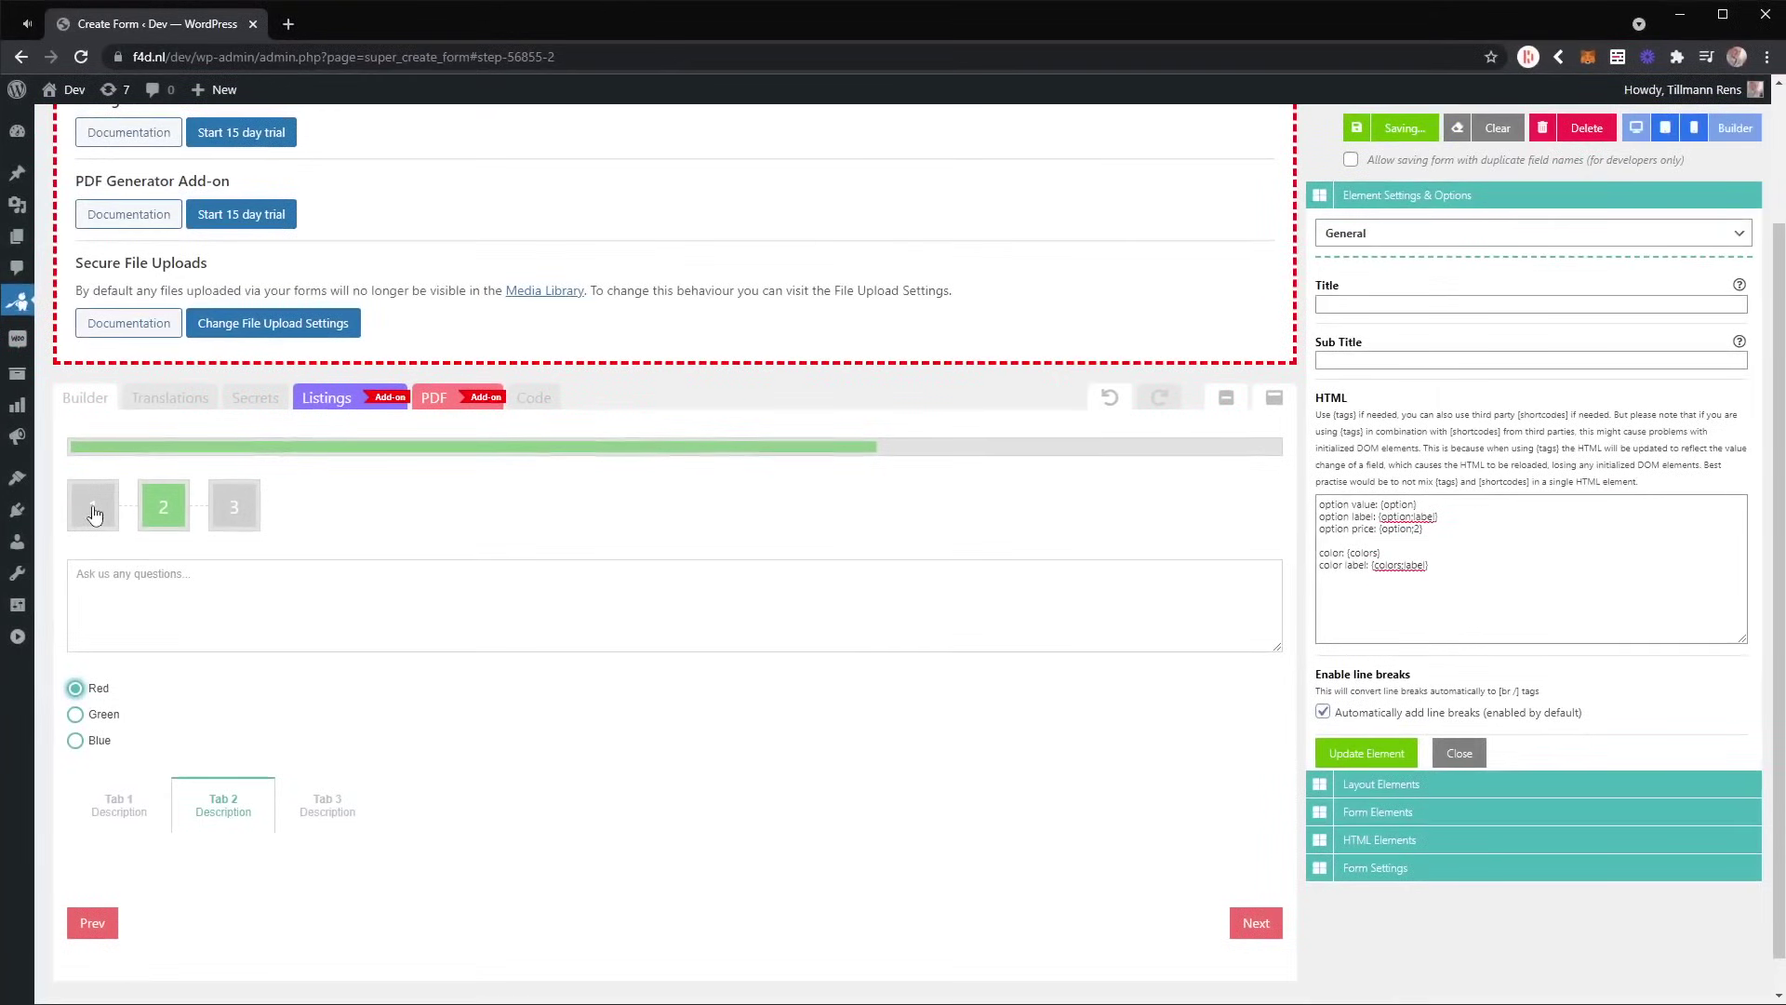
click(94, 514)
click(323, 717)
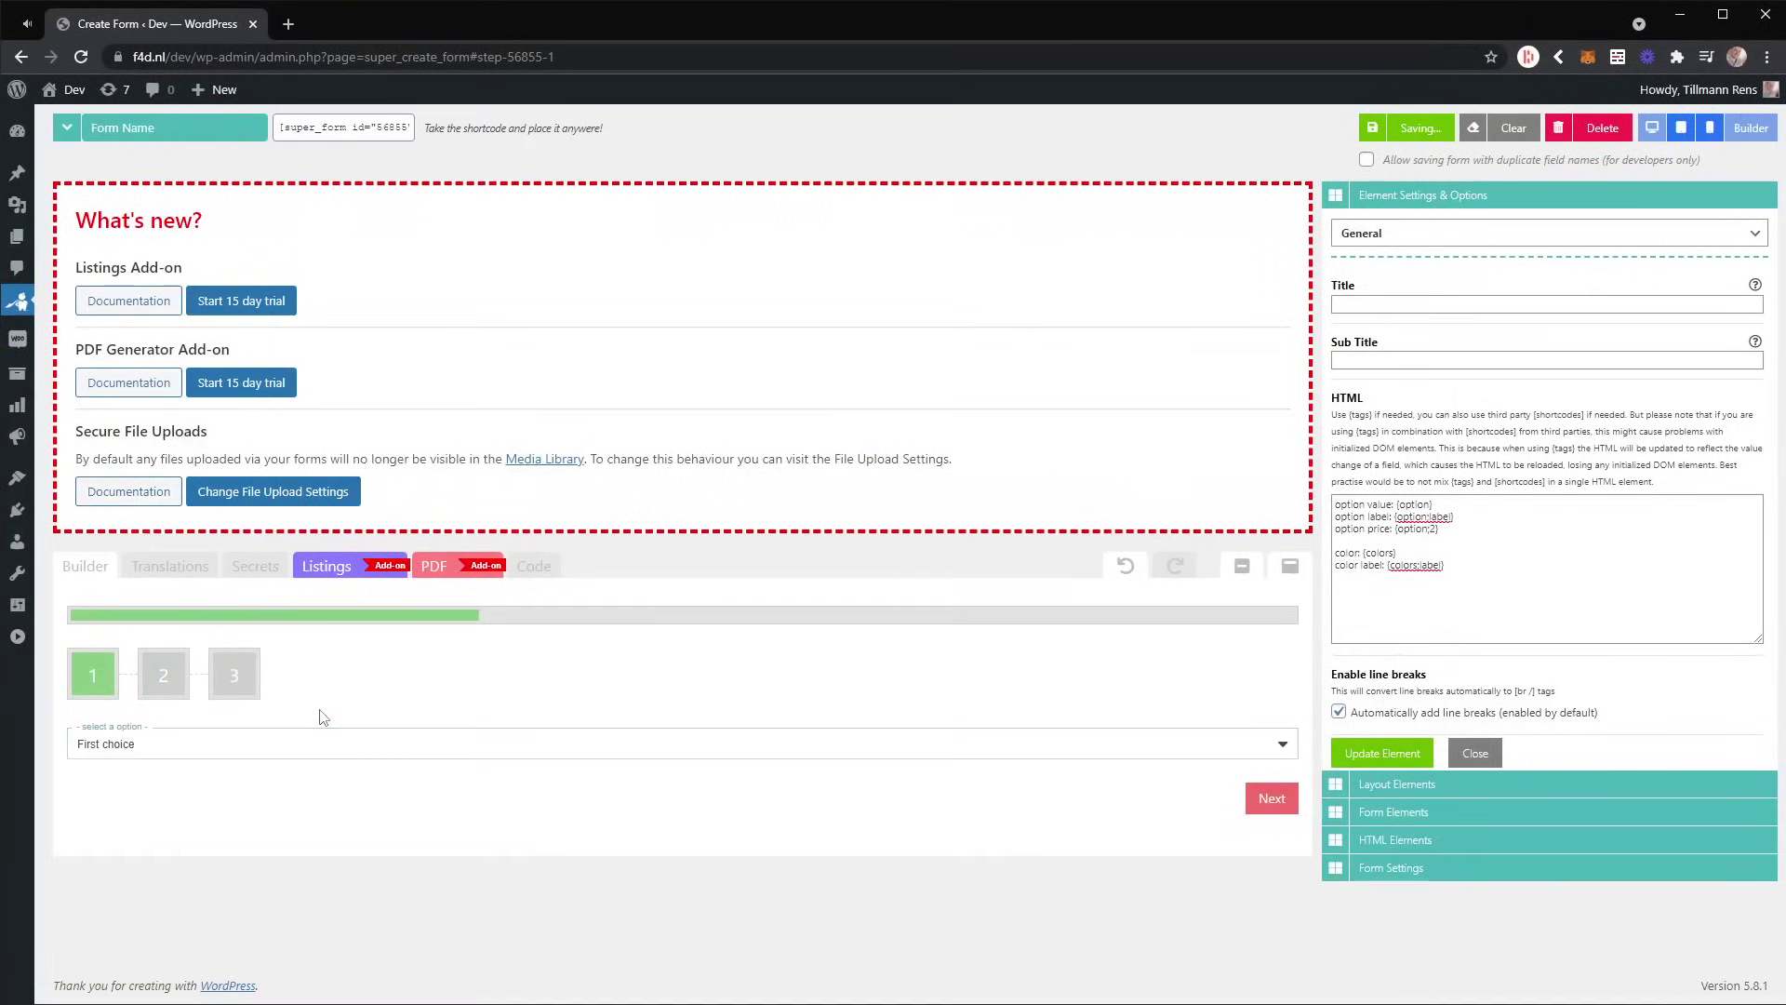